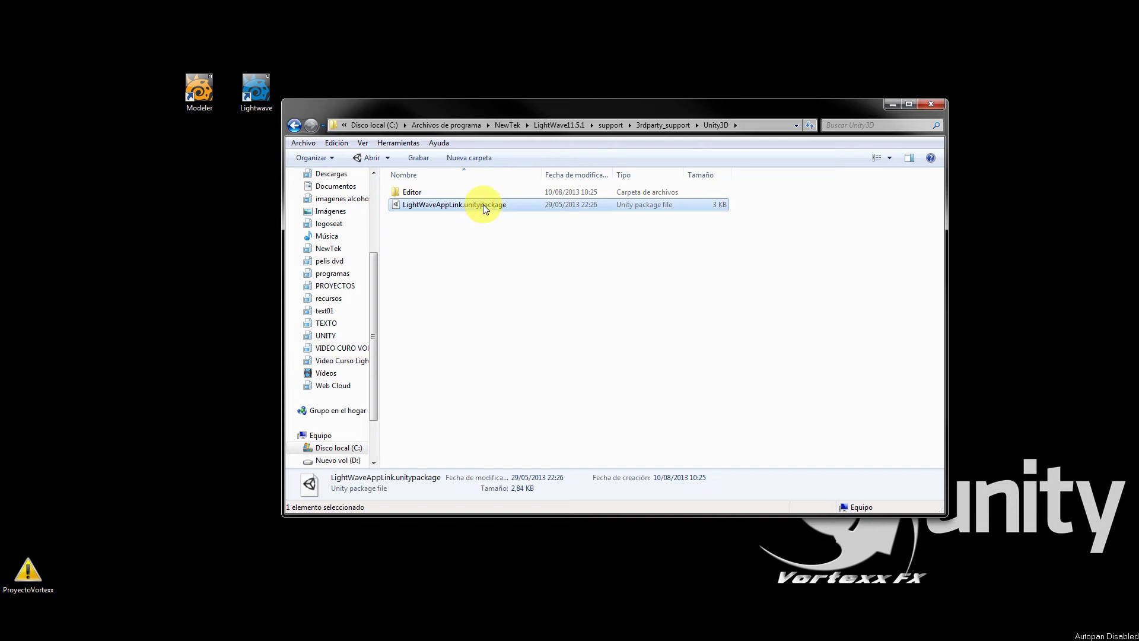
Try to import LightWaveAppLink.unitypackage from the LightWave Unity3D support folder into the open VORTEXX project.
double_click(477, 204)
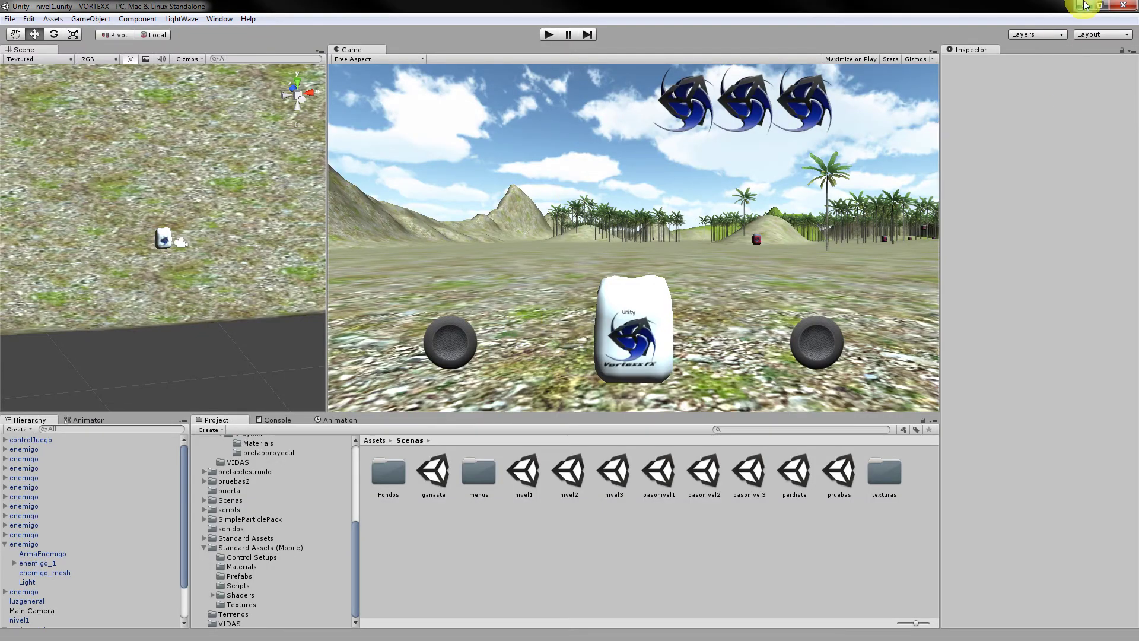
click(1084, 6)
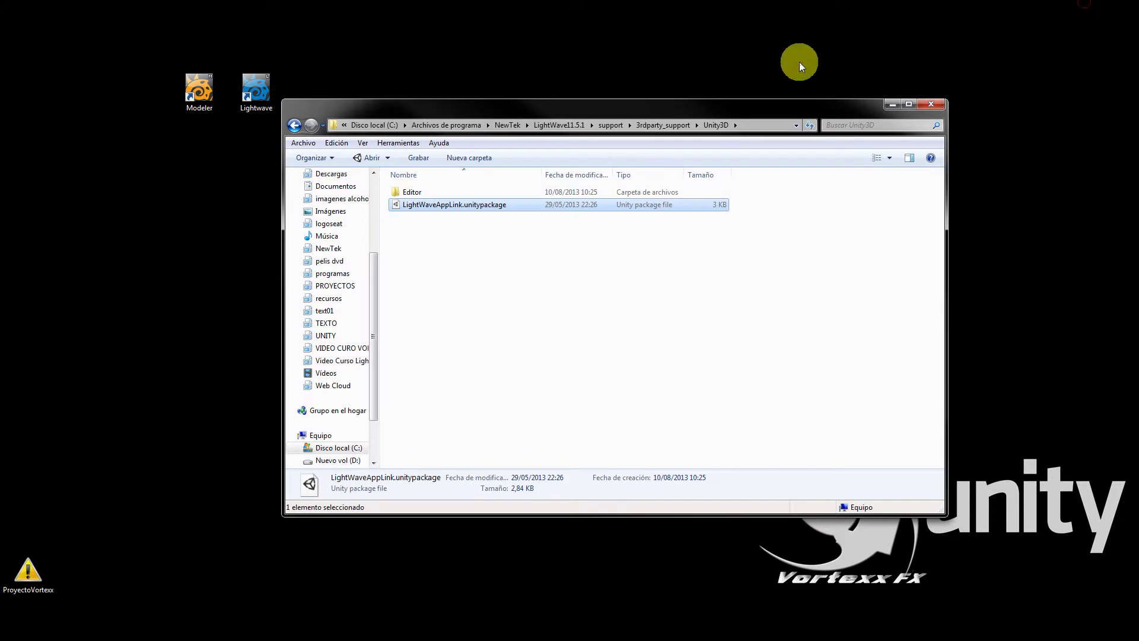
double_click(474, 208)
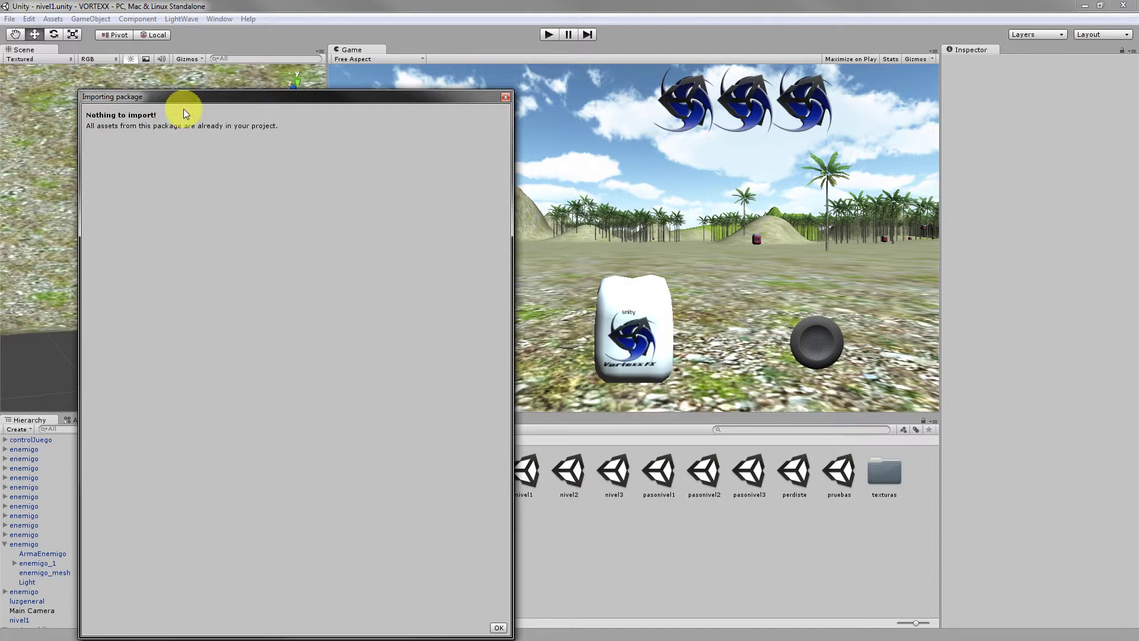
drag(259, 99, 519, 91)
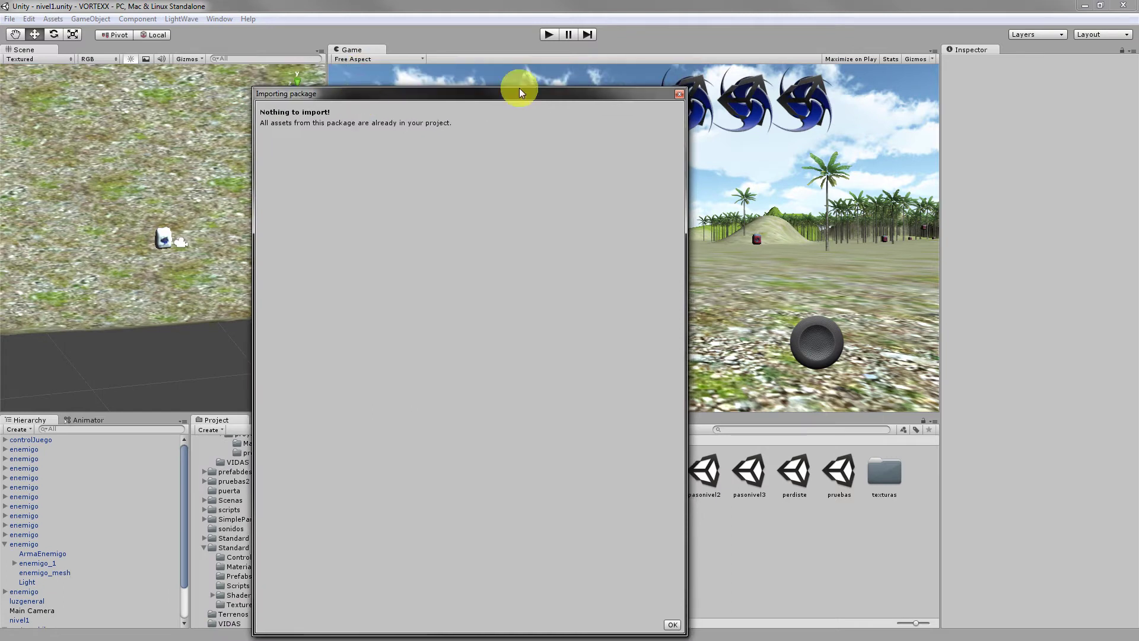
click(680, 93)
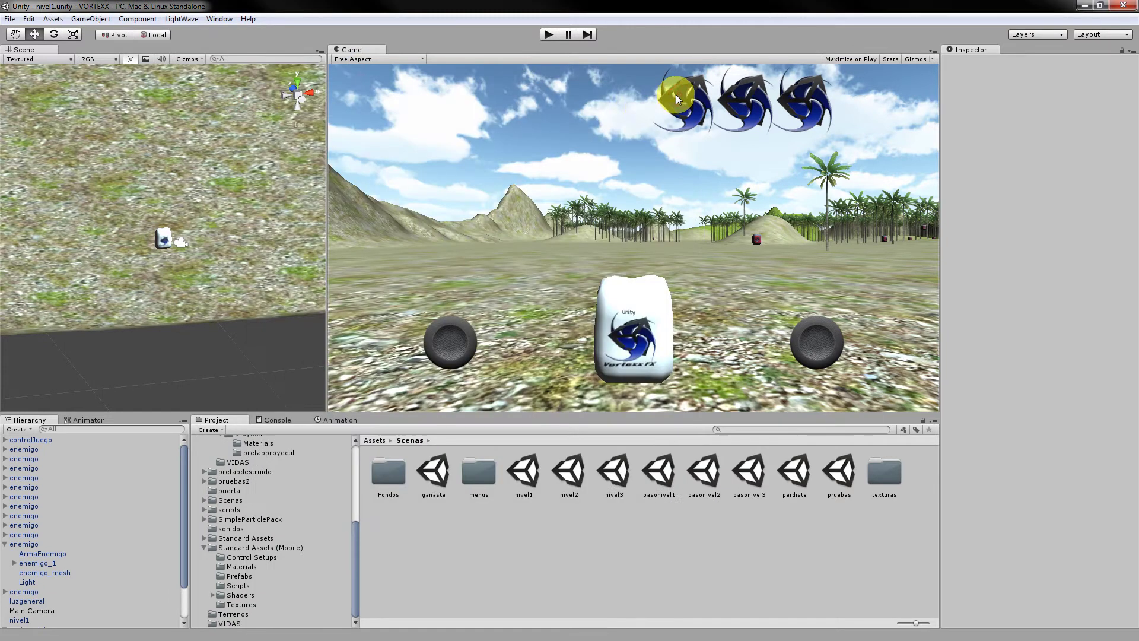
Copy the LightWaveAppLink.cs script from the Editor folder inside LightWave's Unity3D support folder.
click(241, 547)
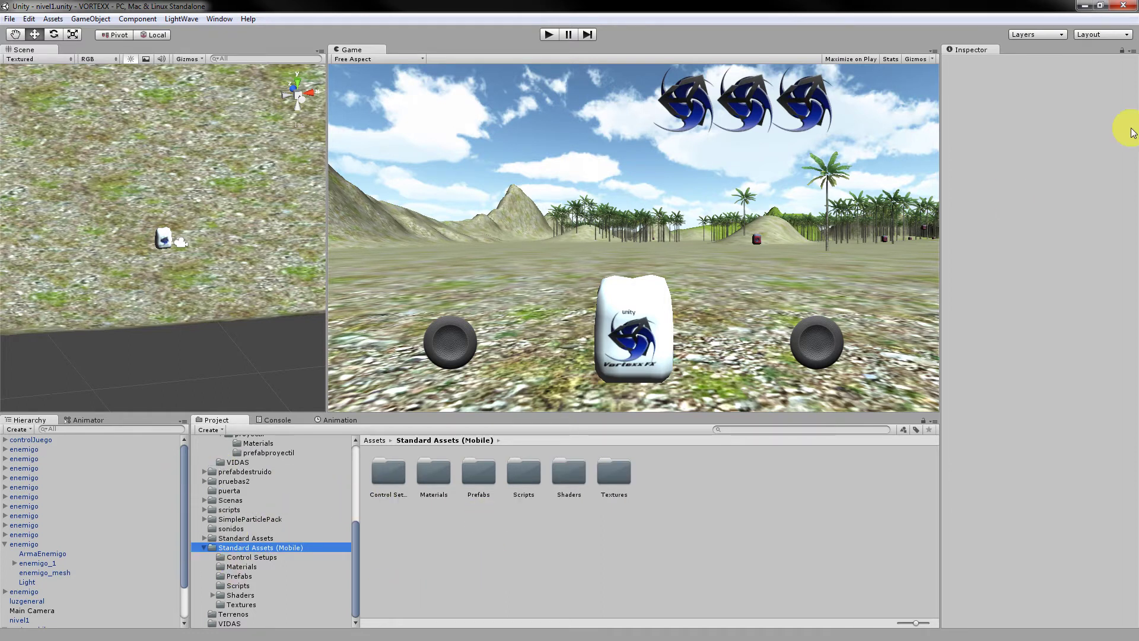
click(1084, 6)
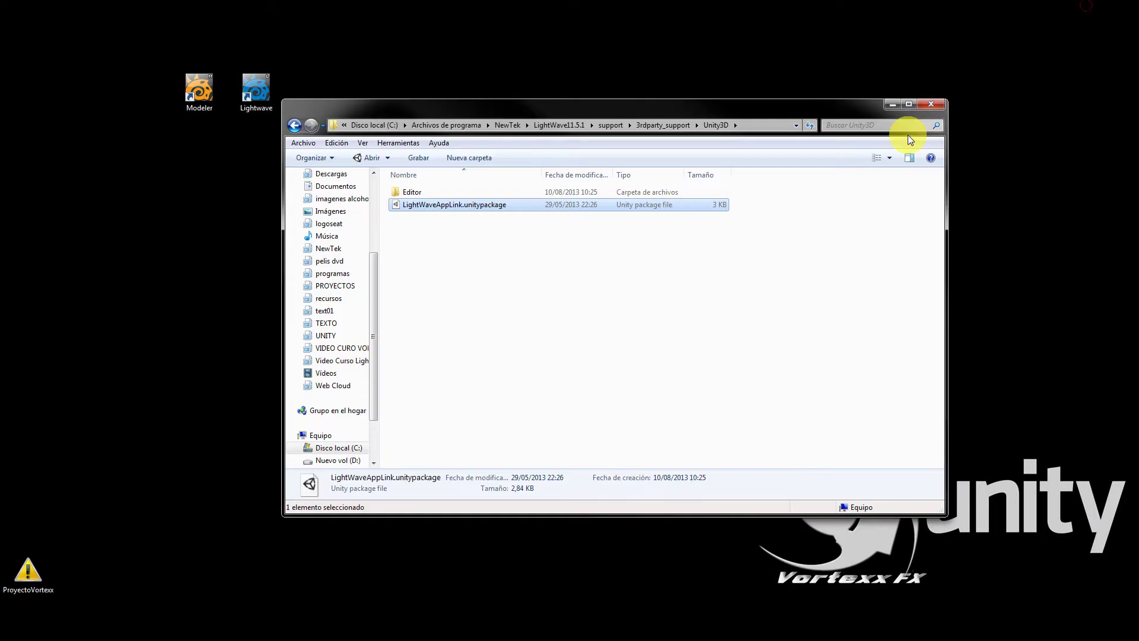
double_click(453, 190)
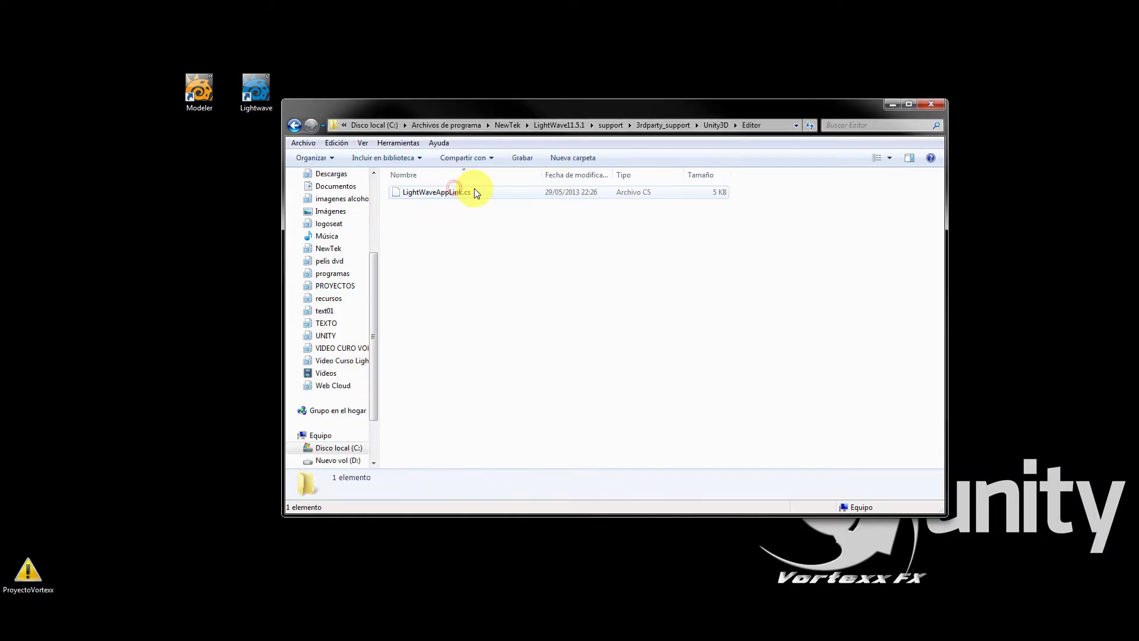
click(474, 192)
right_click(475, 191)
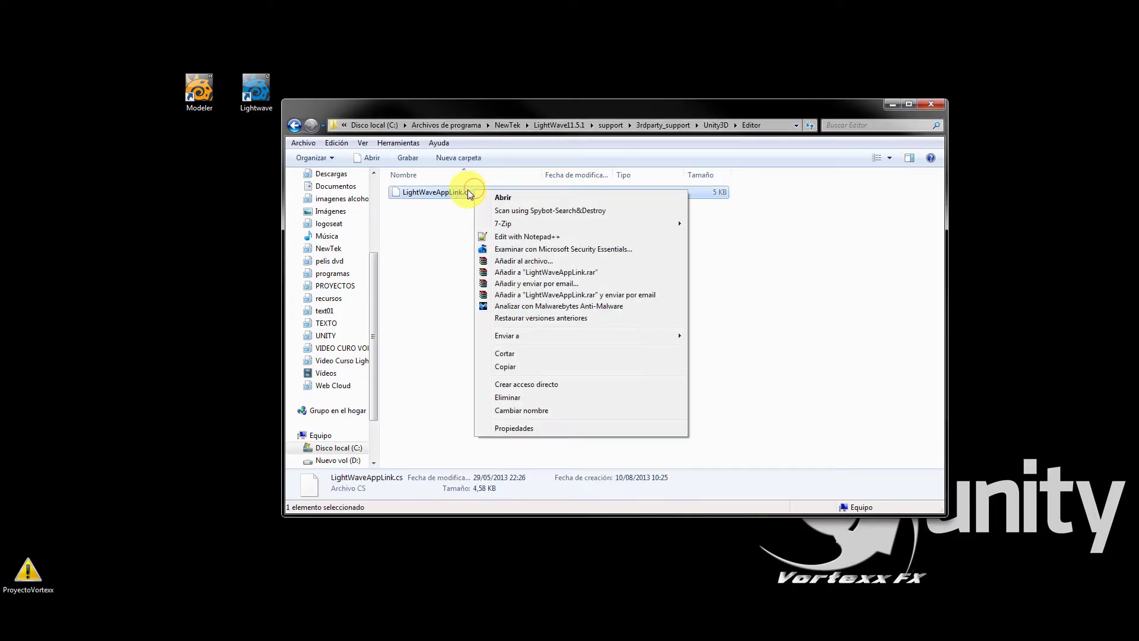
click(527, 367)
click(637, 355)
Browse from the desktop's ProyectoVortexx folder to the Assets folder of the VORTEXX project.
click(26, 574)
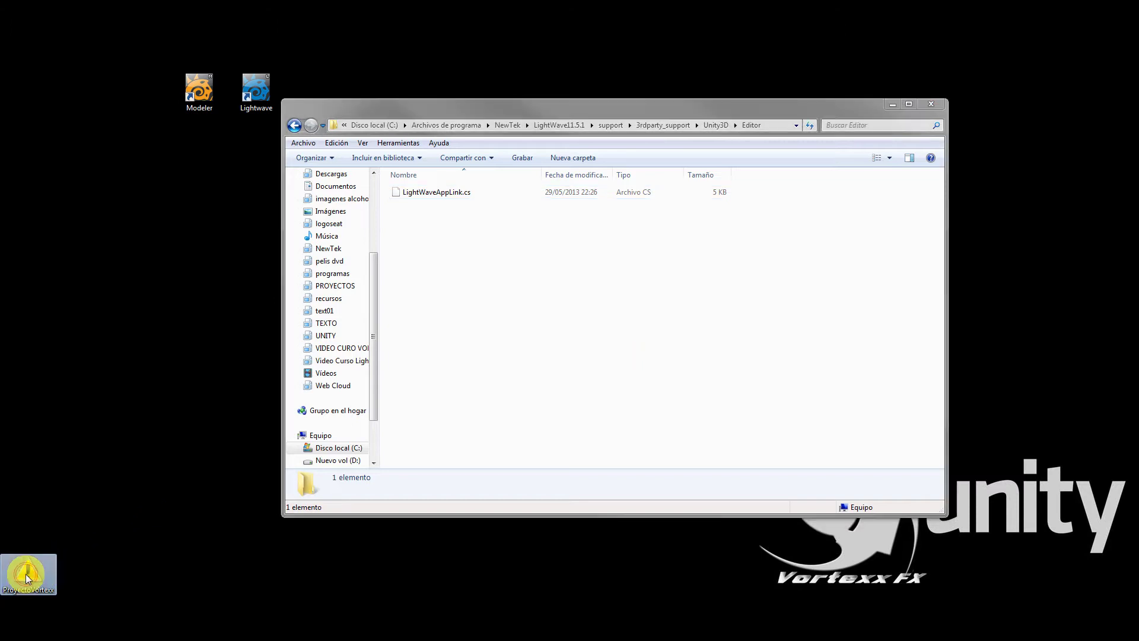
double_click(36, 571)
click(459, 232)
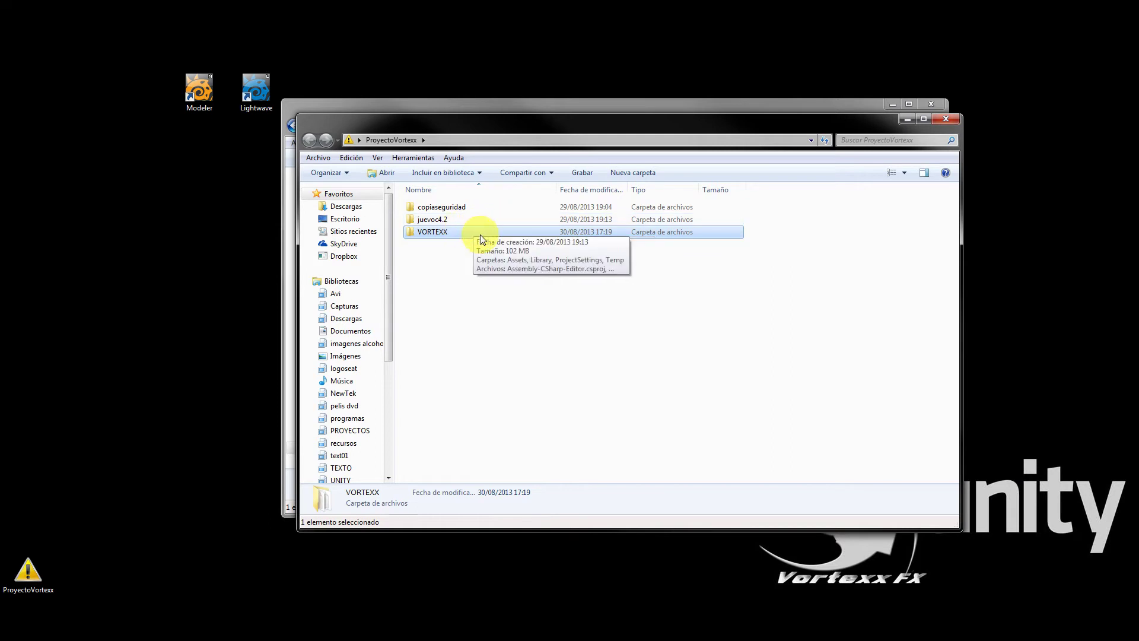
double_click(479, 234)
double_click(451, 207)
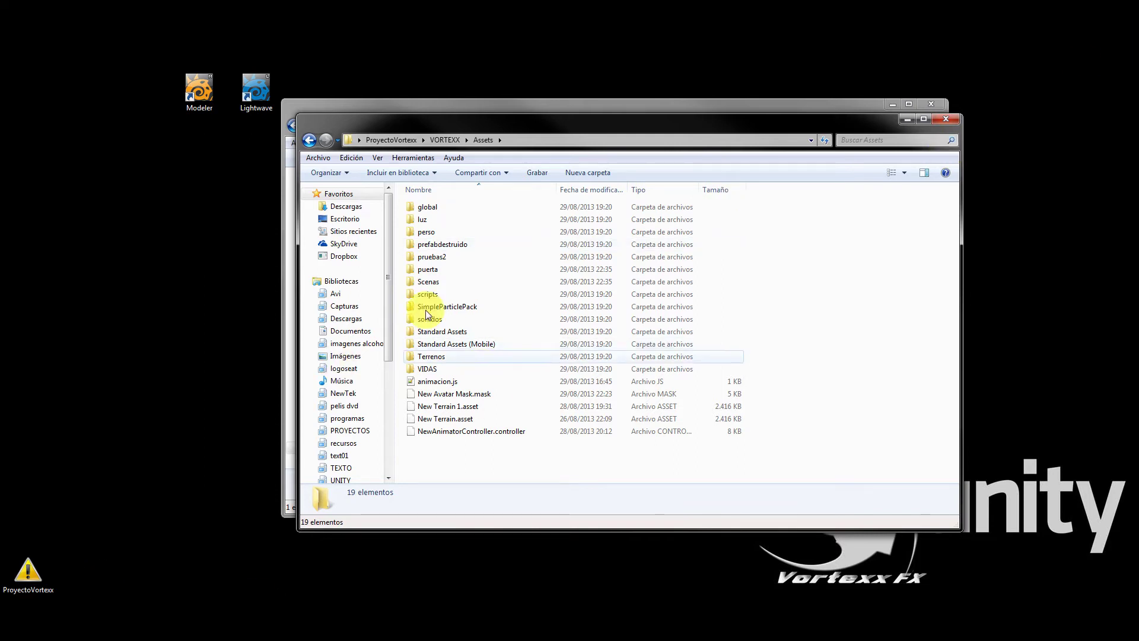
Create a new folder named lightwave directly inside the ProyectoVortexx folder.
click(436, 140)
click(395, 139)
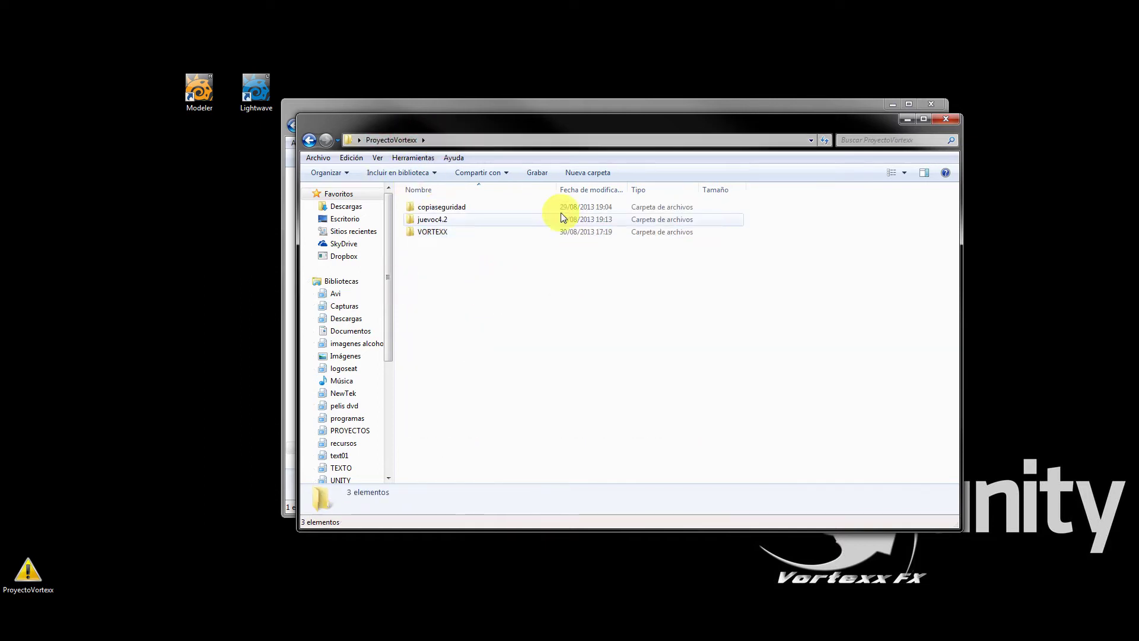
click(591, 173)
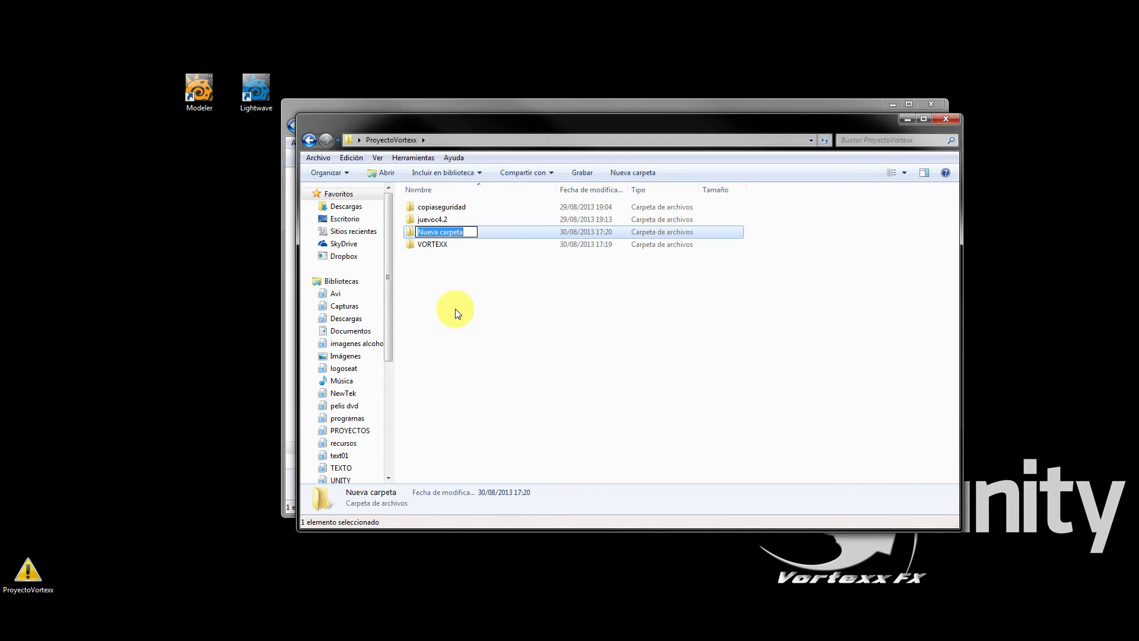
text(ligh)
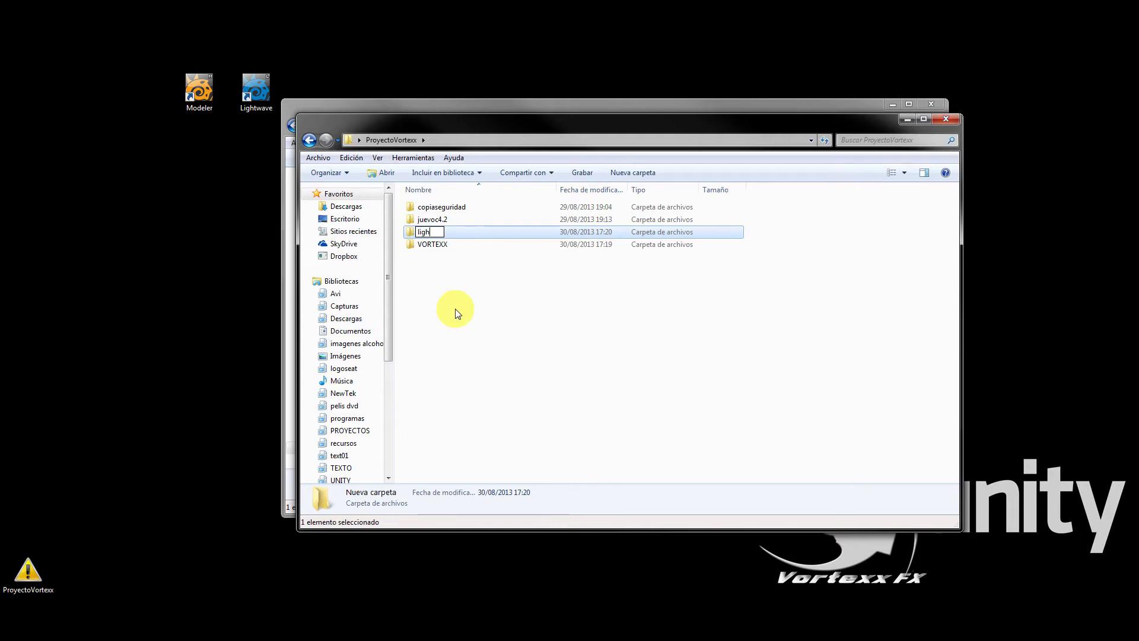
text(twave)
key(Return)
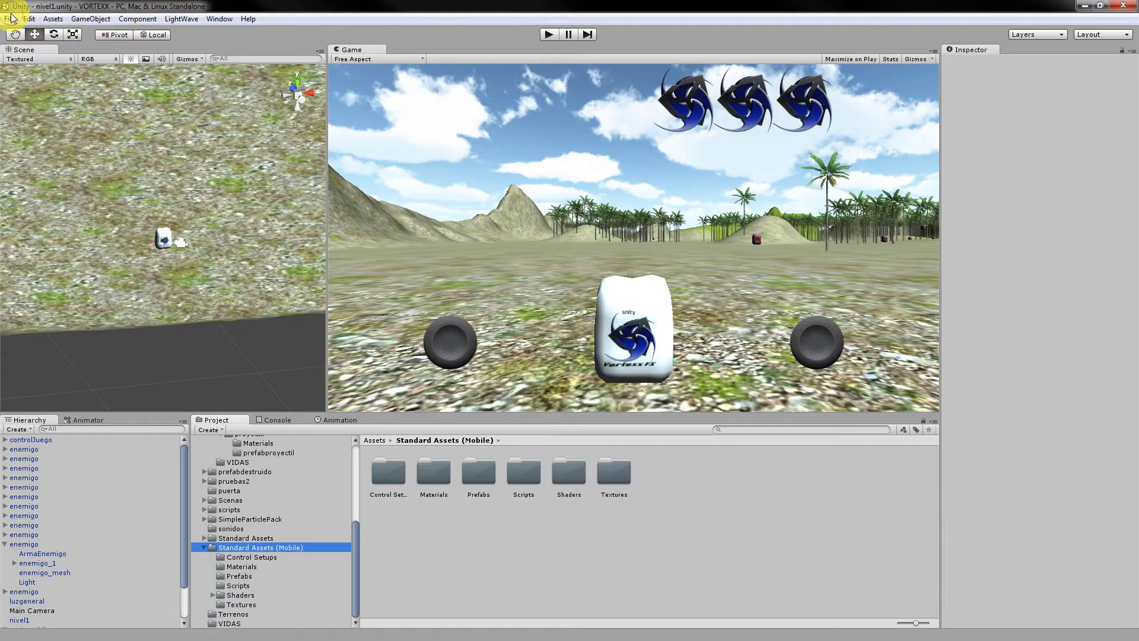
Create a new Unity project located in the empty lightwave folder of ProyectoVortexx, without importing any standard packages.
click(10, 19)
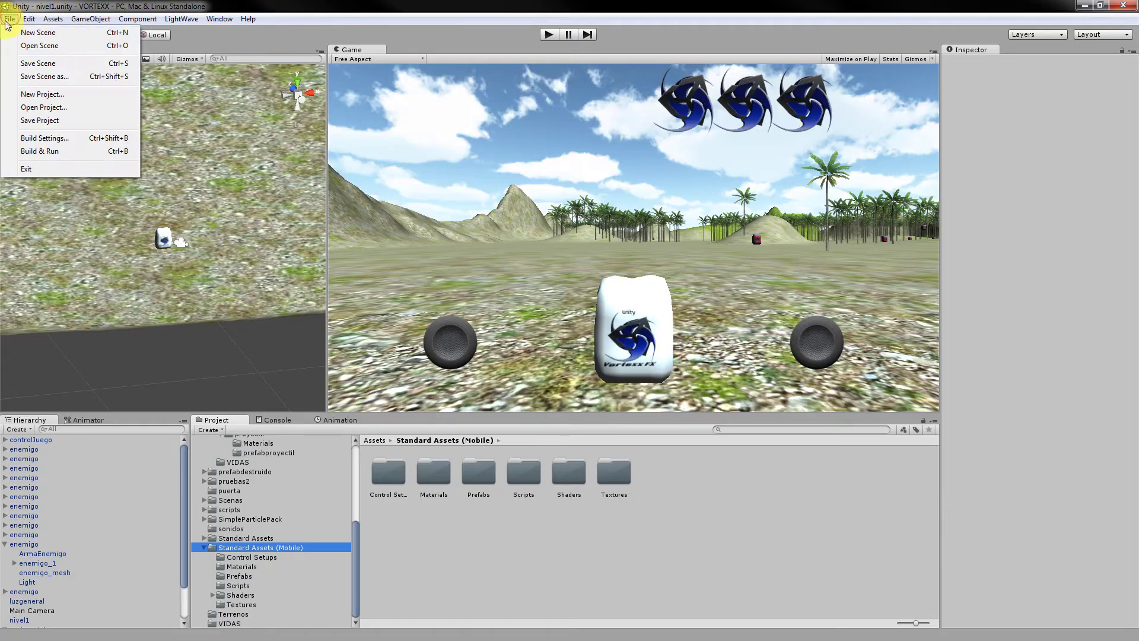
click(42, 94)
click(691, 273)
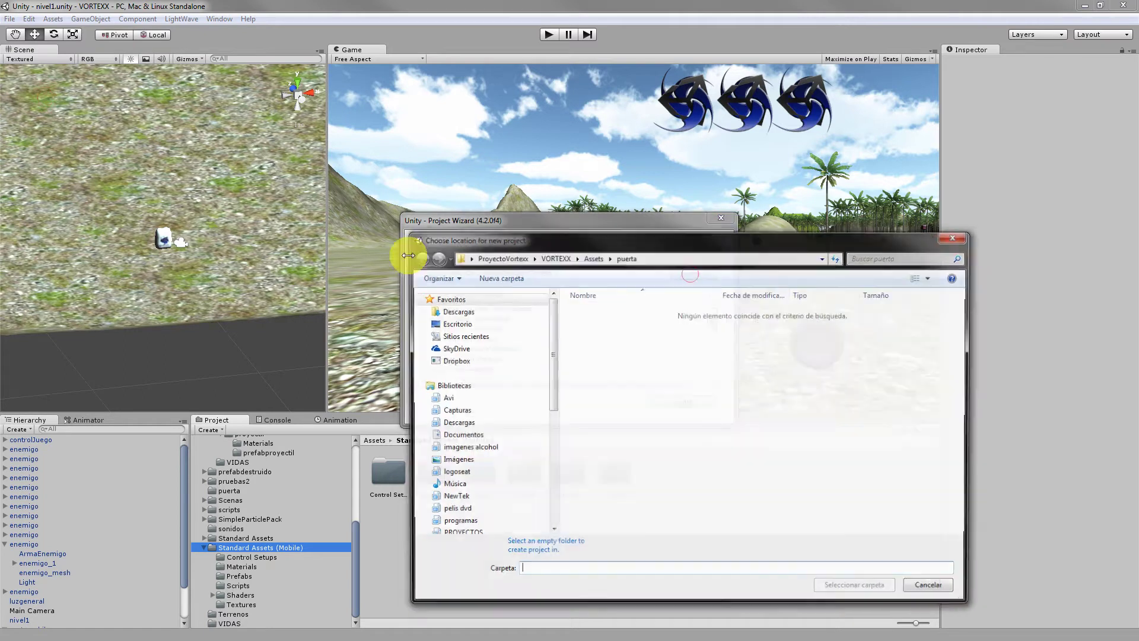
drag(384, 250, 0, 273)
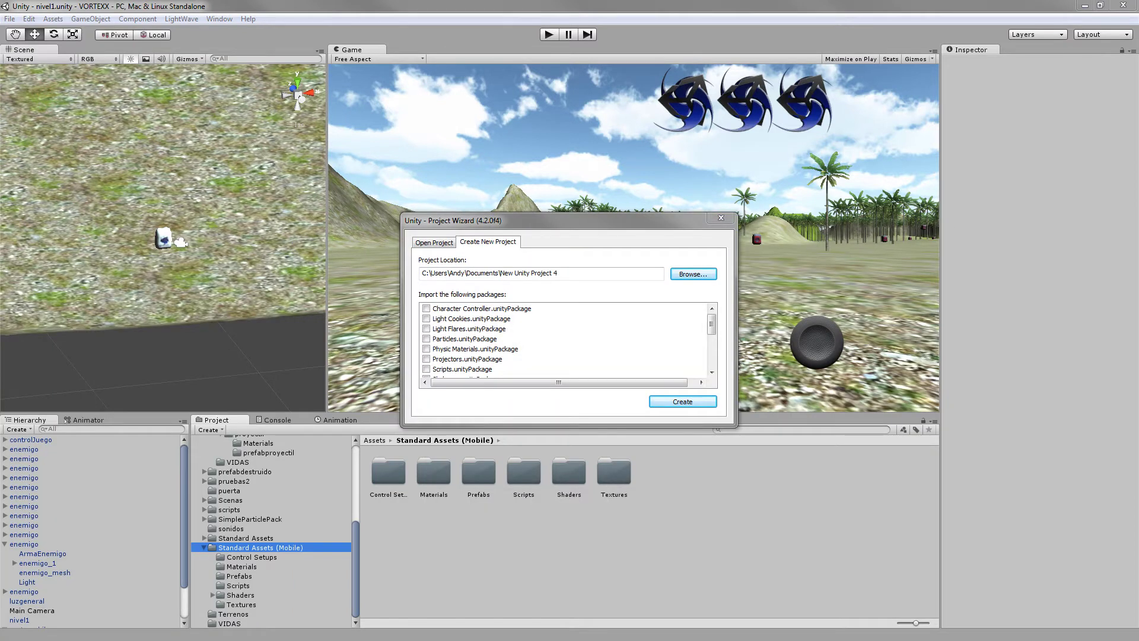
drag(0, 249, 419, 225)
click(299, 244)
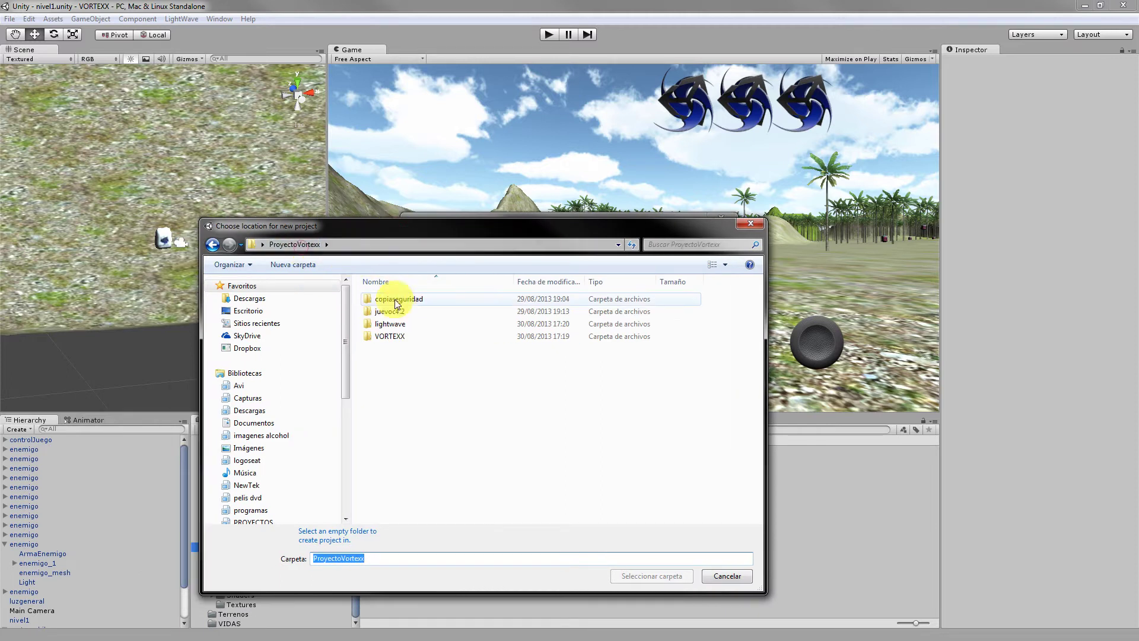
click(405, 324)
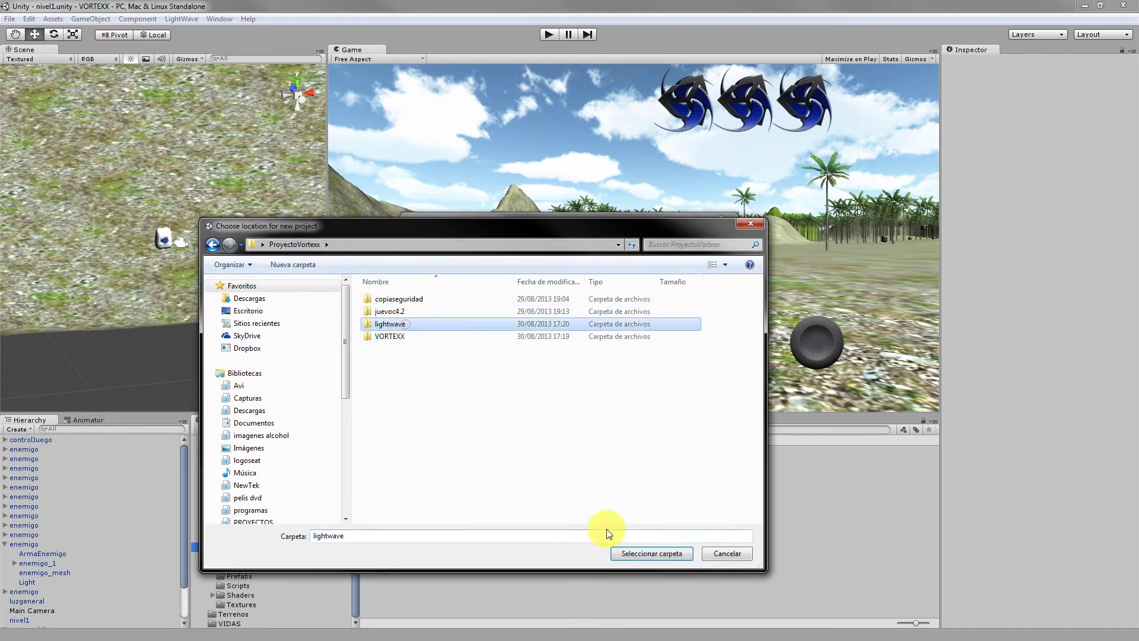
click(655, 554)
click(683, 400)
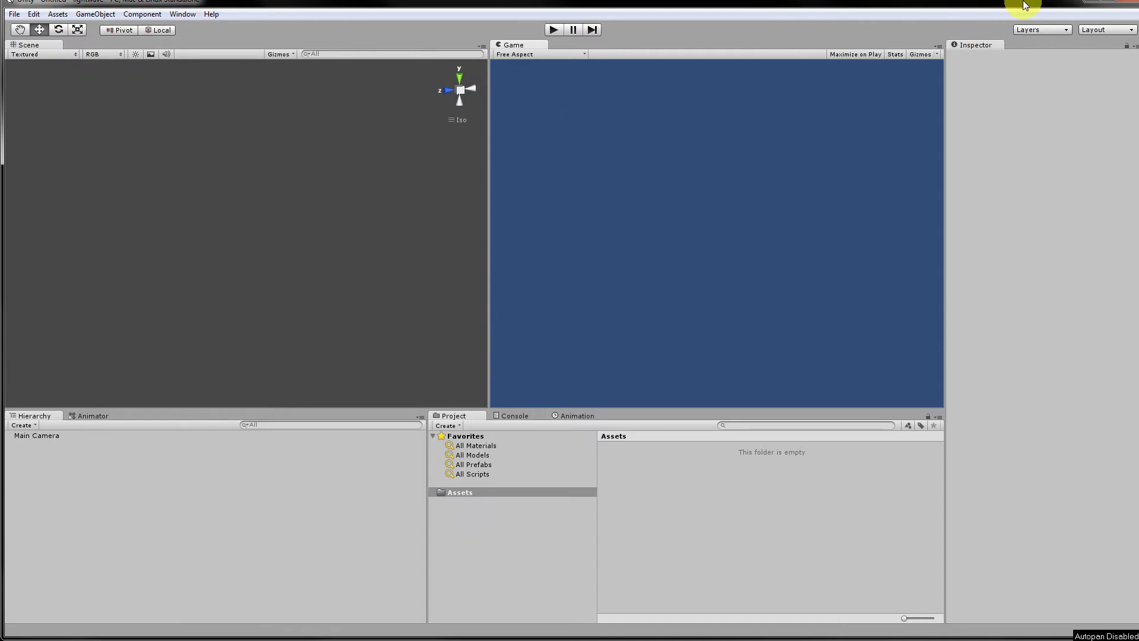
Find LightWave's installation folder through its desktop shortcut and open support/3rdparty_support/Unity3D.
click(1093, 3)
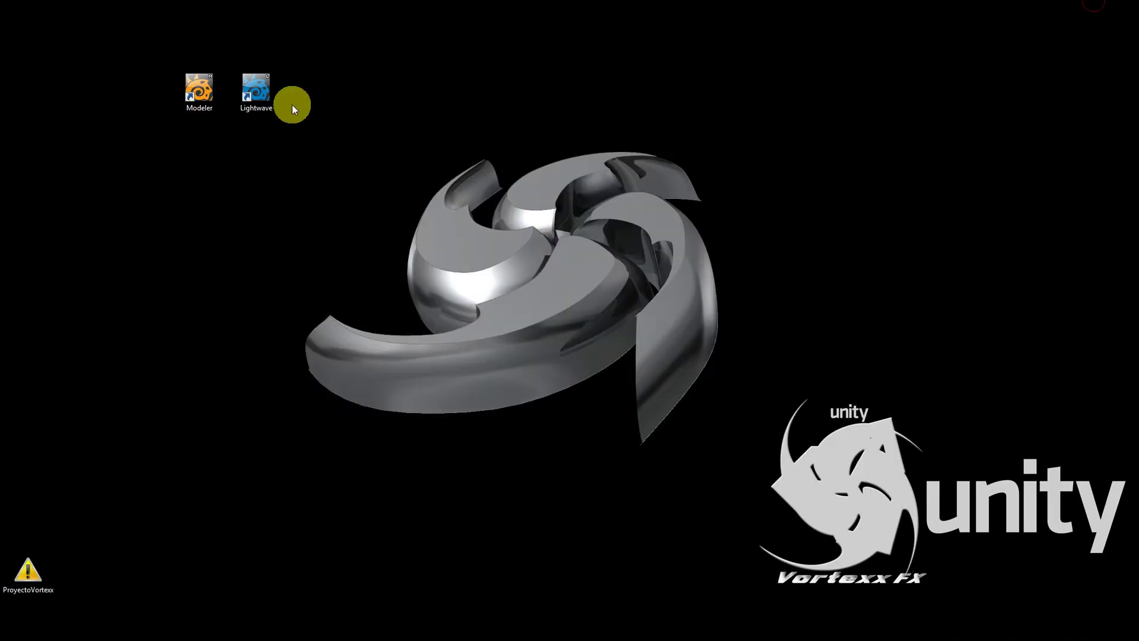
double_click(253, 92)
right_click(253, 94)
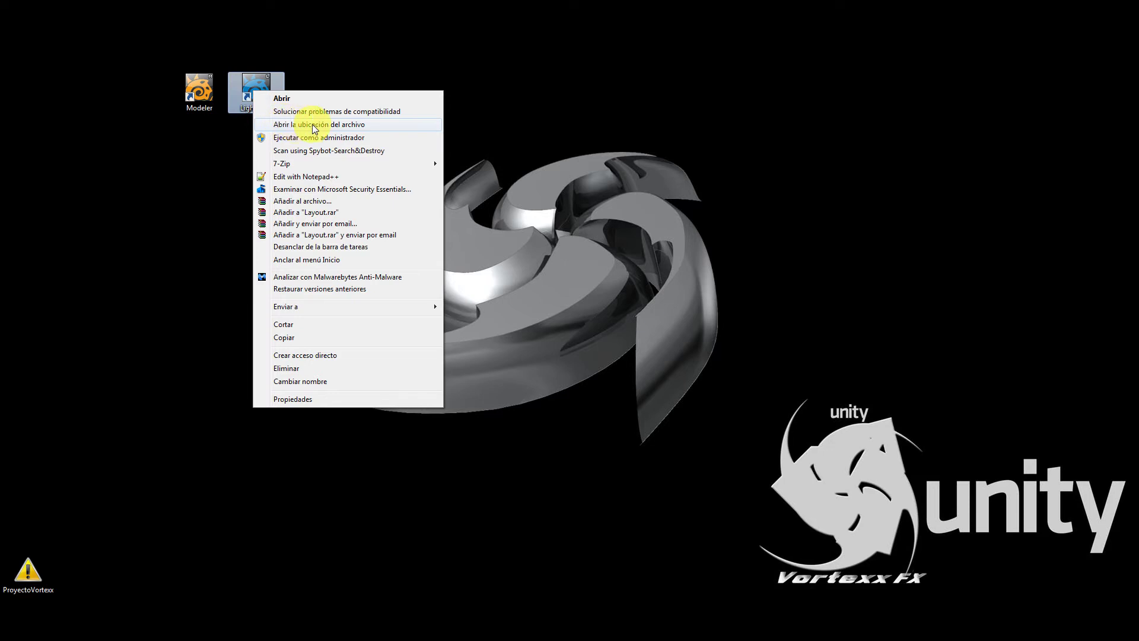
click(330, 124)
scroll(439, 199, up, 3)
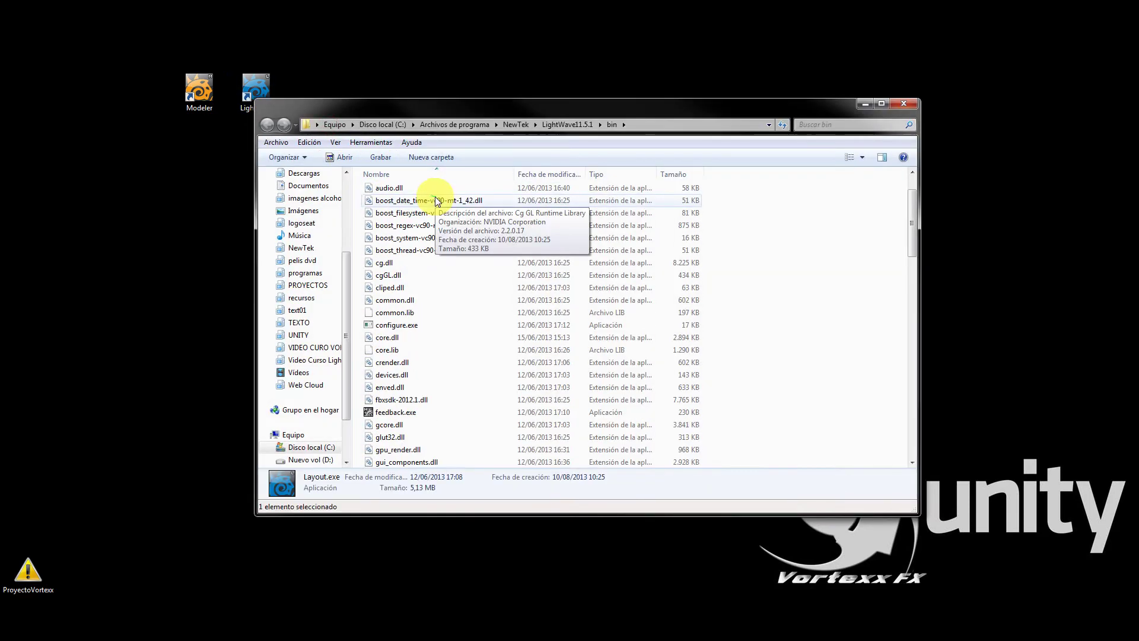
click(558, 126)
double_click(396, 291)
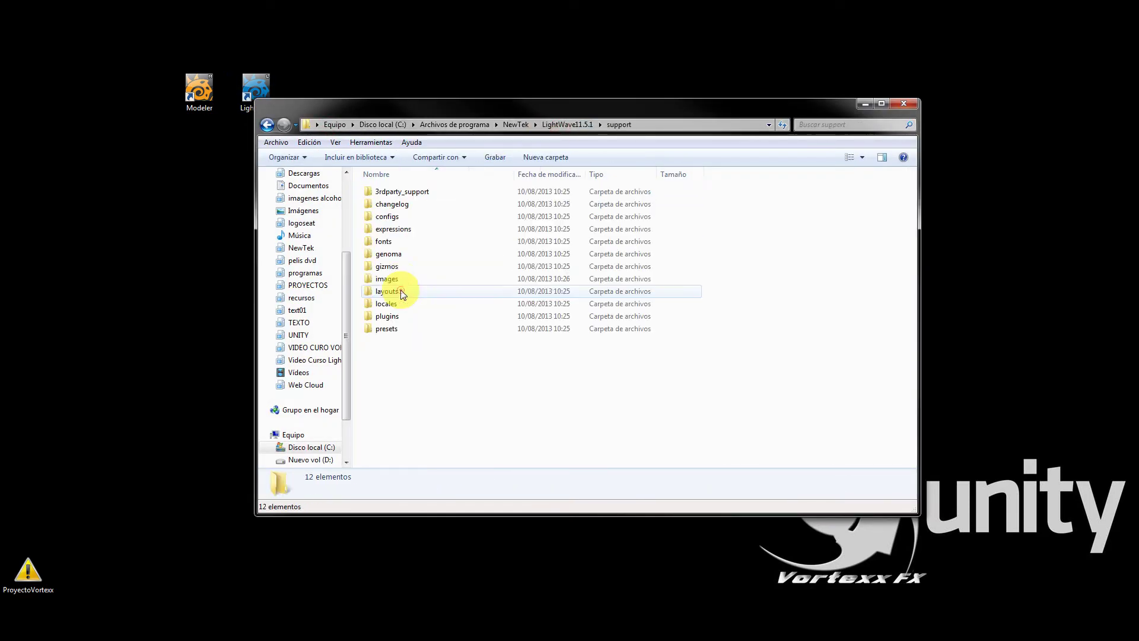
double_click(407, 191)
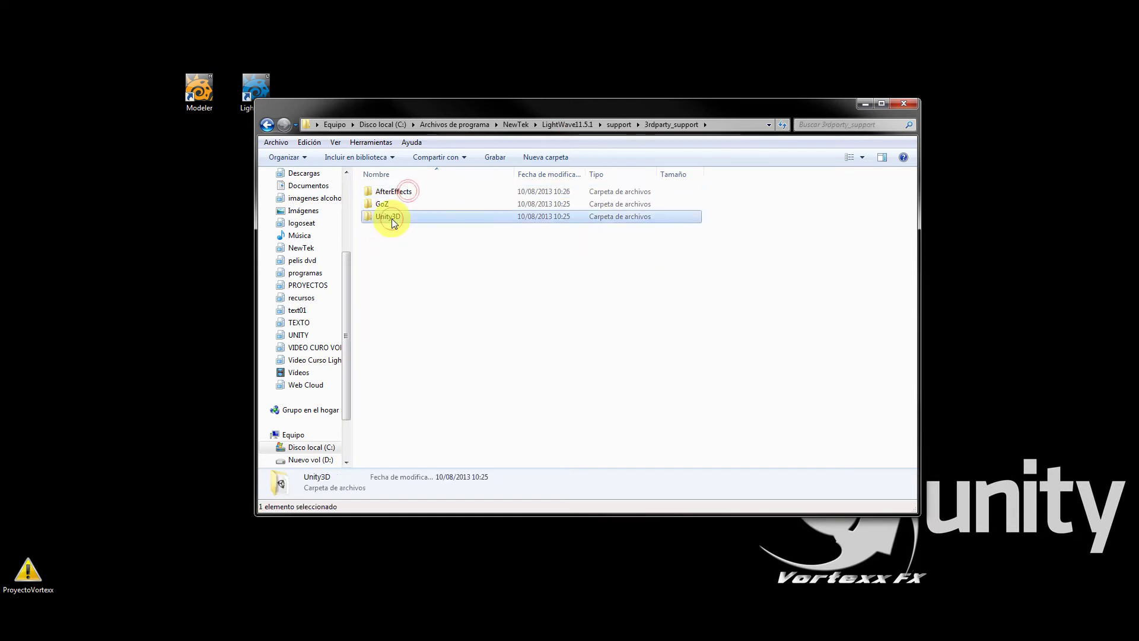
double_click(391, 217)
Import all items of LightWaveAppLink.unitypackage into the new Unity project.
double_click(400, 204)
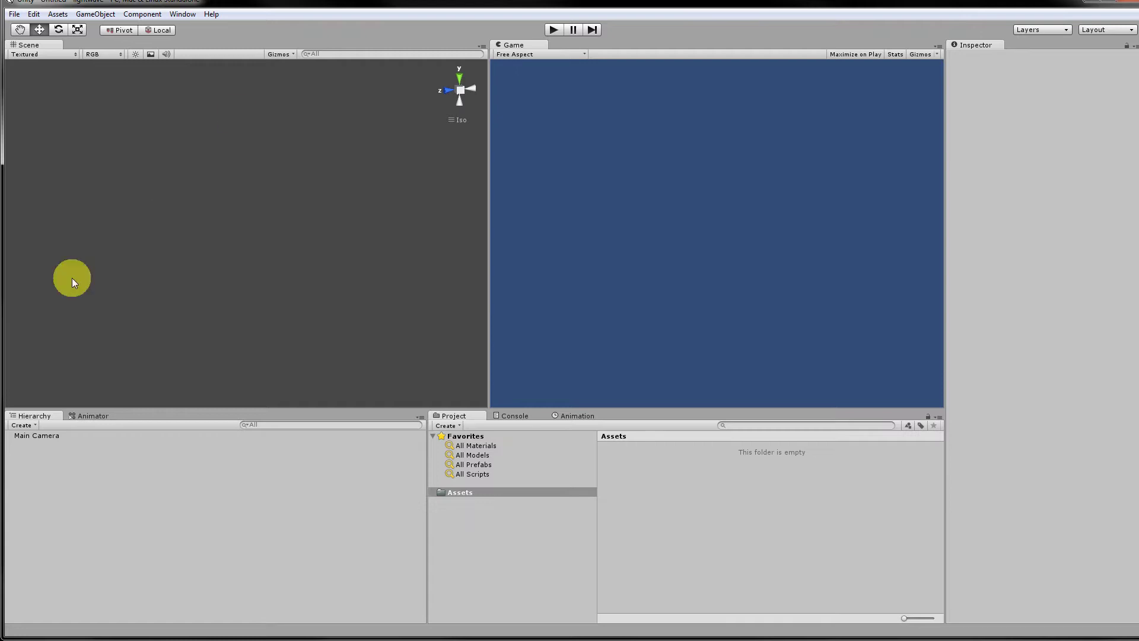
click(1091, 2)
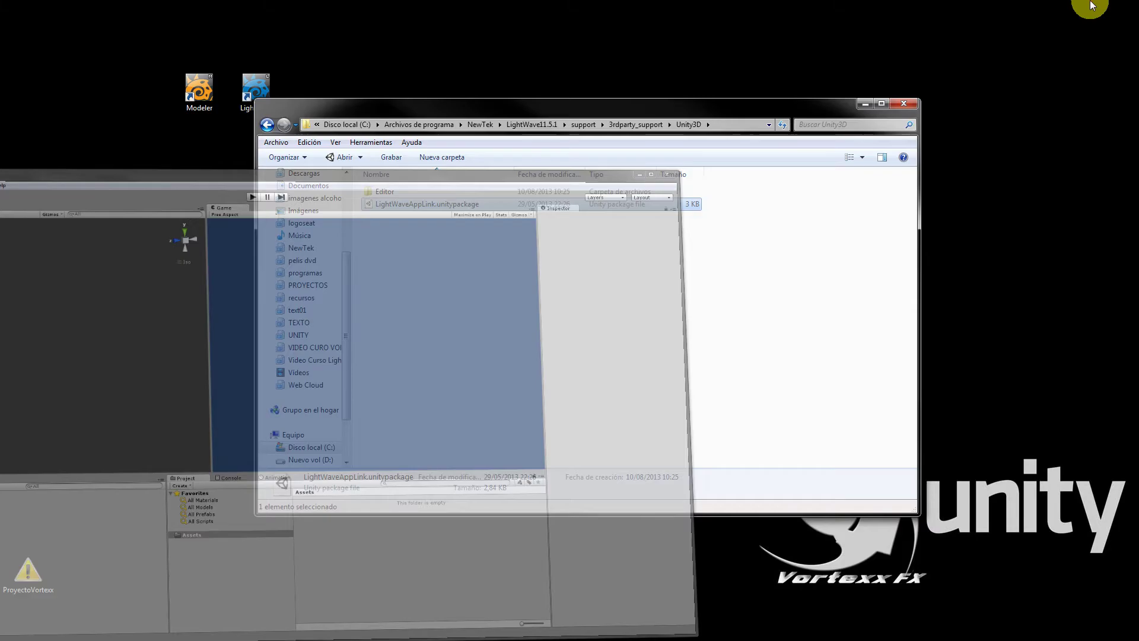
double_click(382, 205)
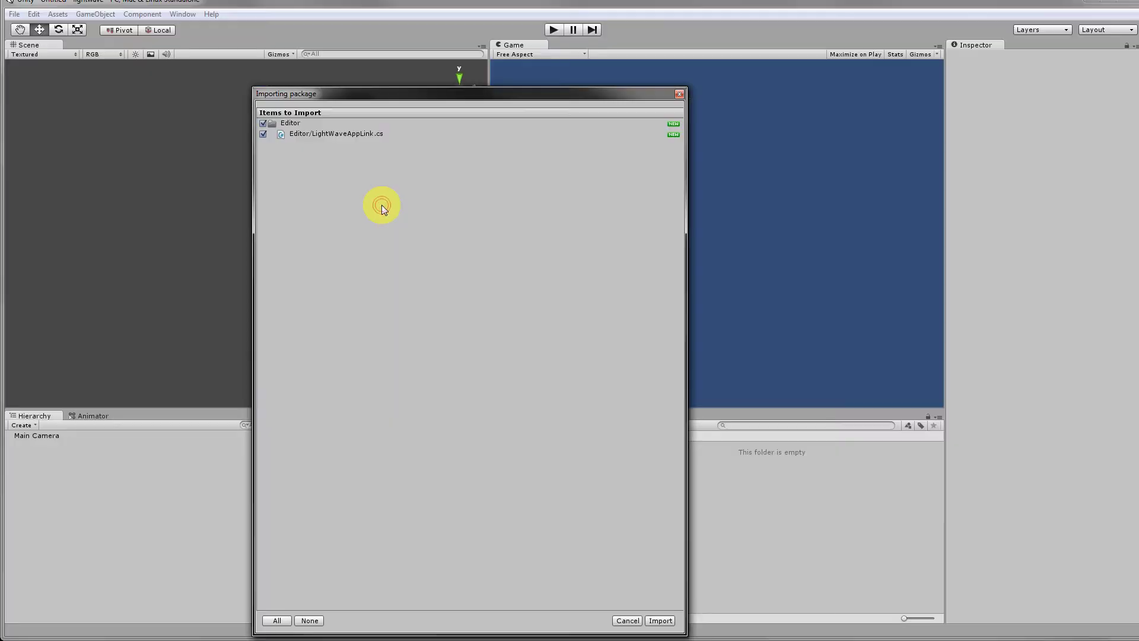
click(668, 619)
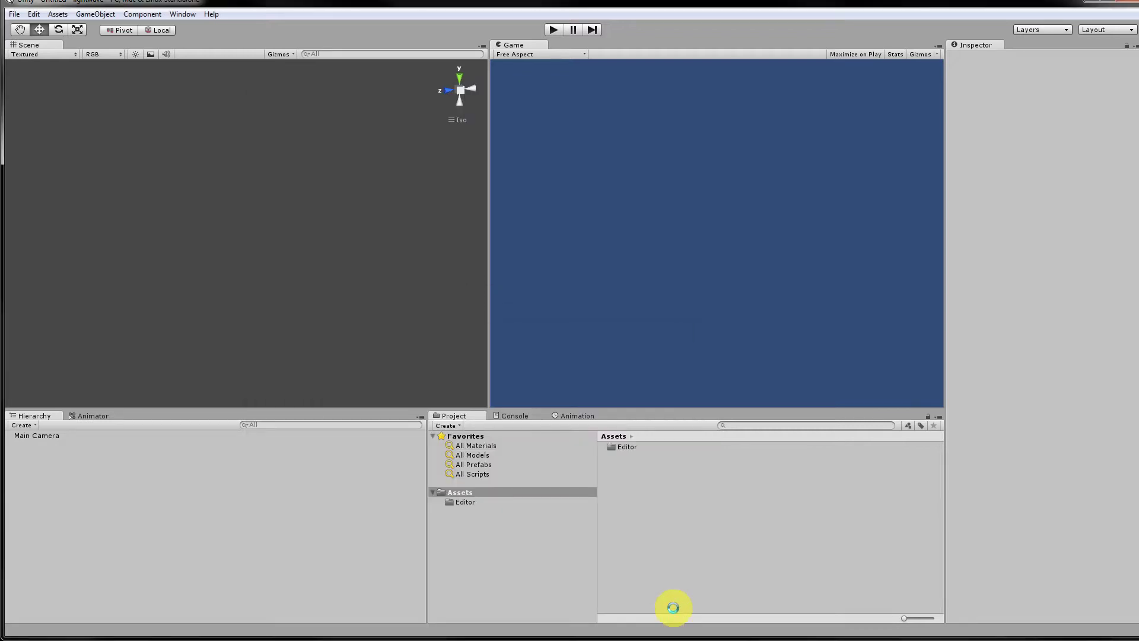
Inspect the imported LightWaveAppLink script in the project's Editor folder.
click(486, 501)
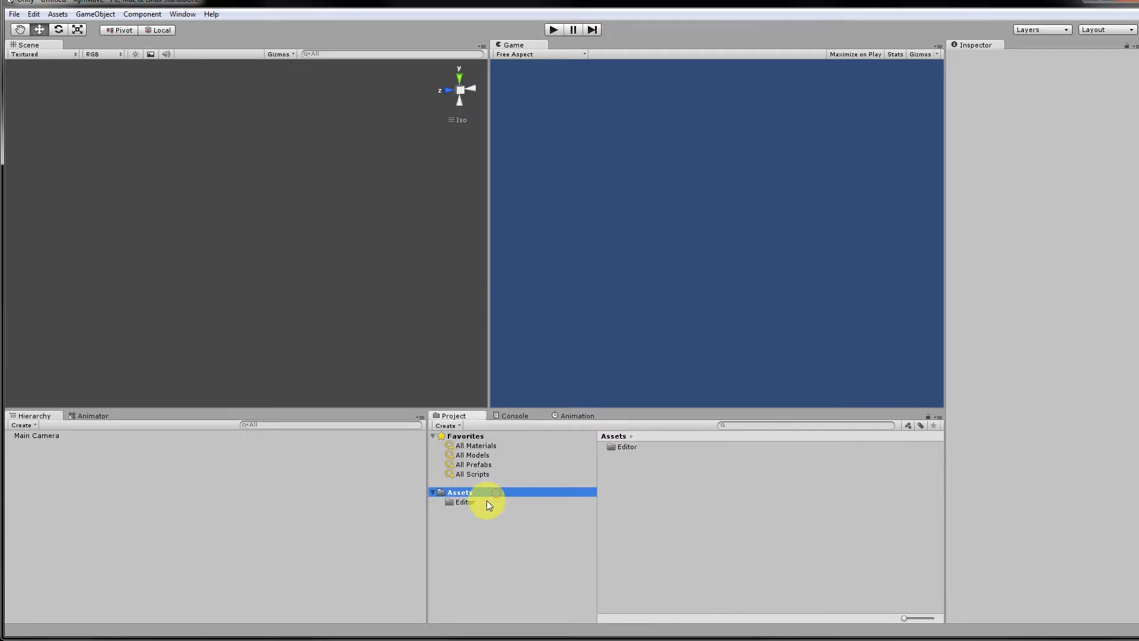
click(648, 448)
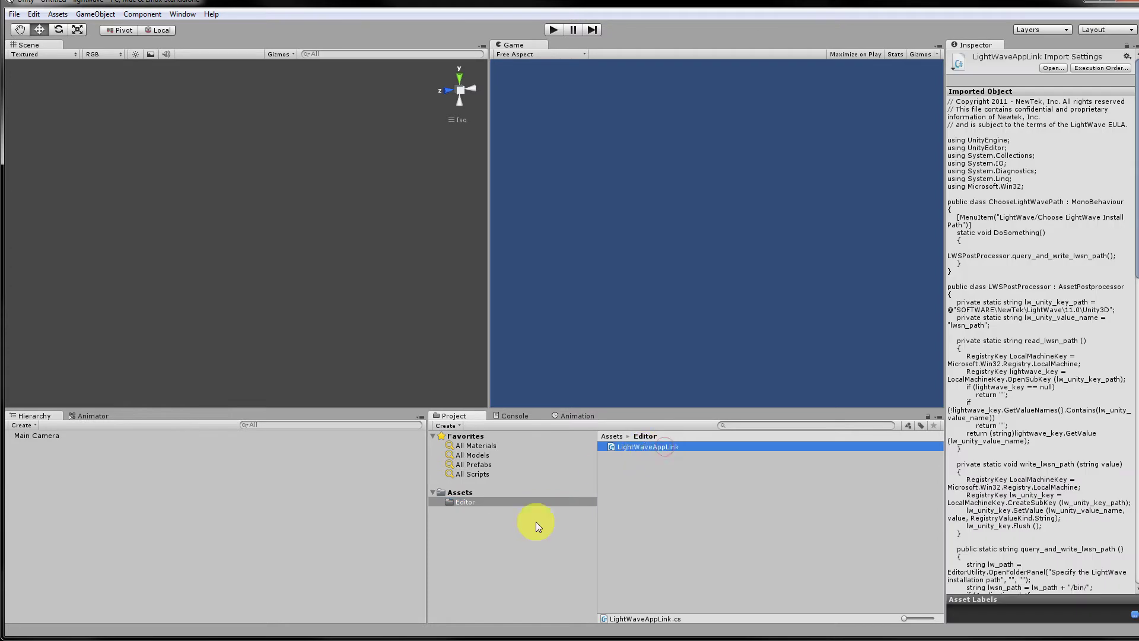
click(500, 520)
click(214, 275)
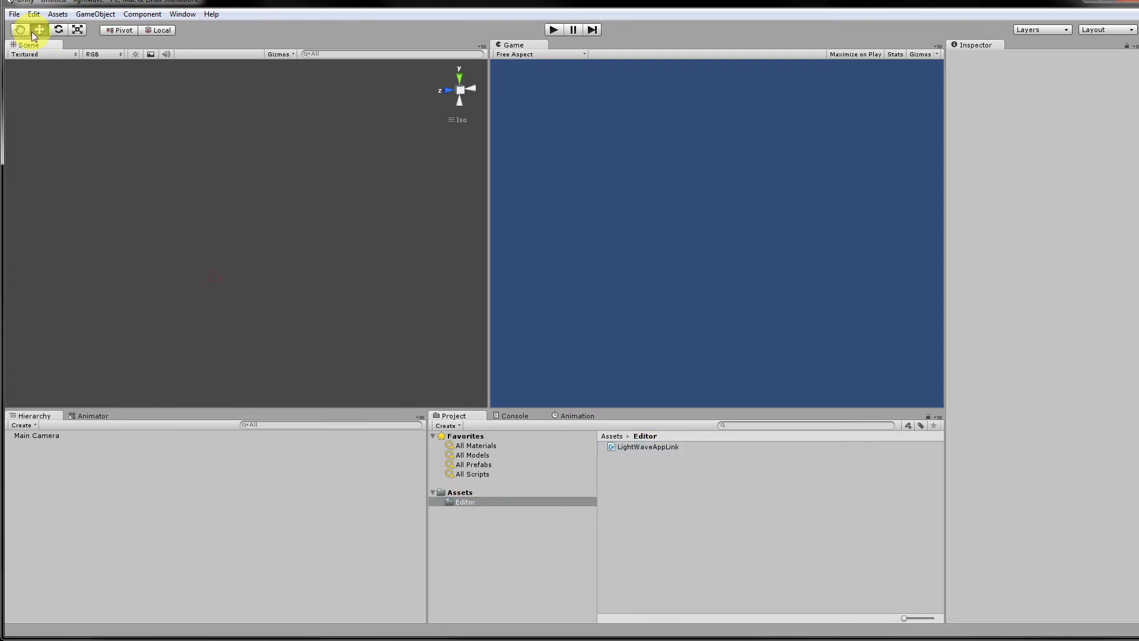
Save the current scene as lwescene in the project's Assets folder.
click(14, 14)
click(41, 58)
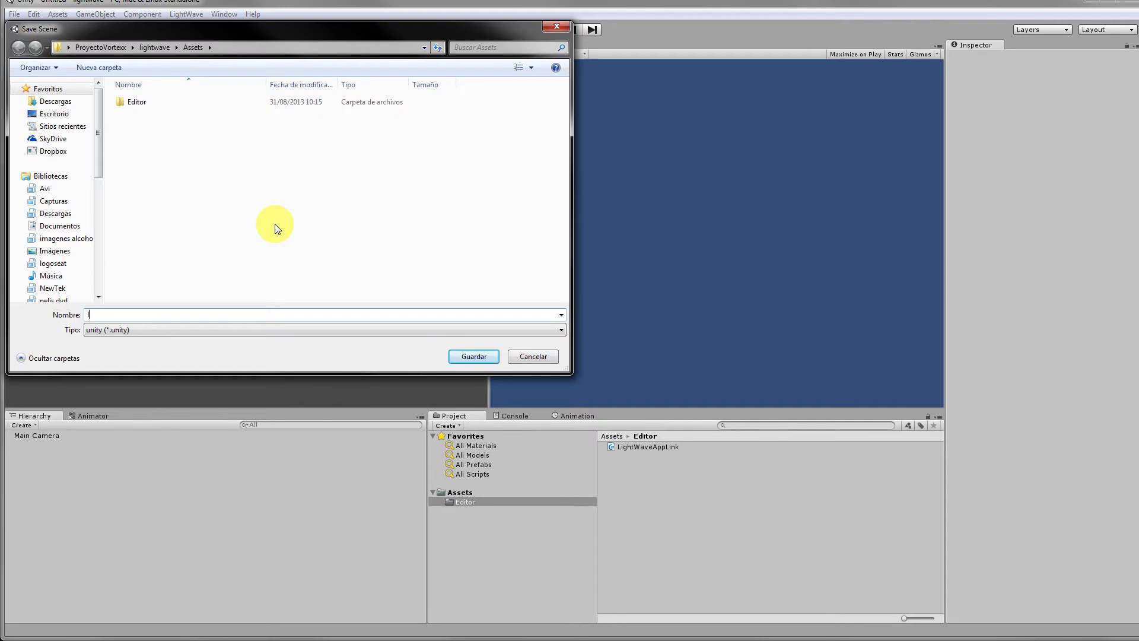
text(lwescene)
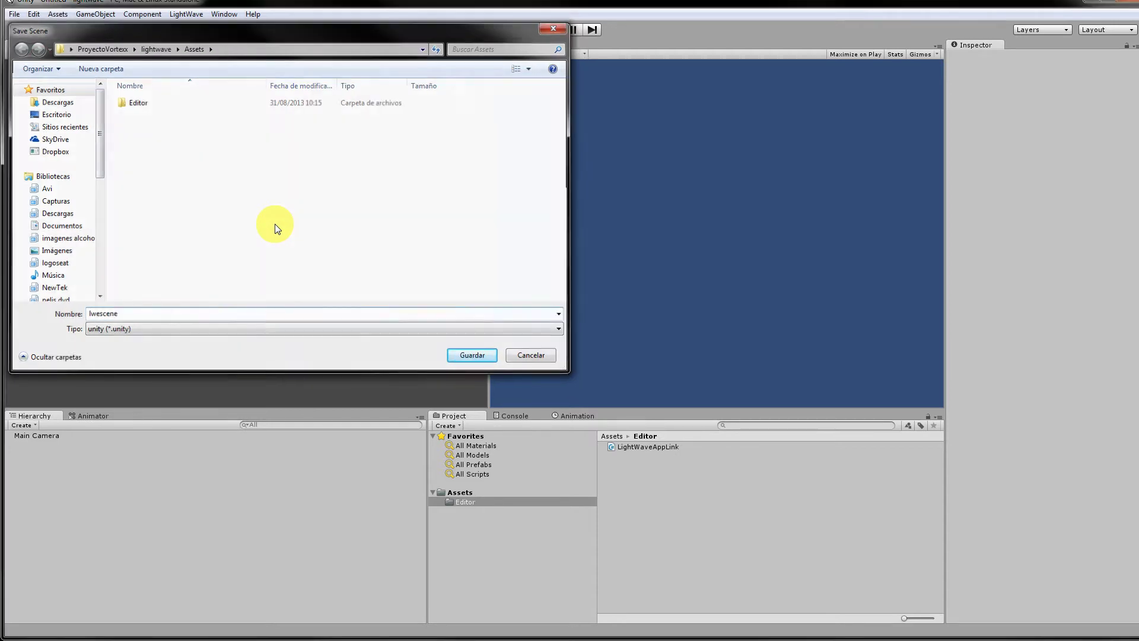
key(Return)
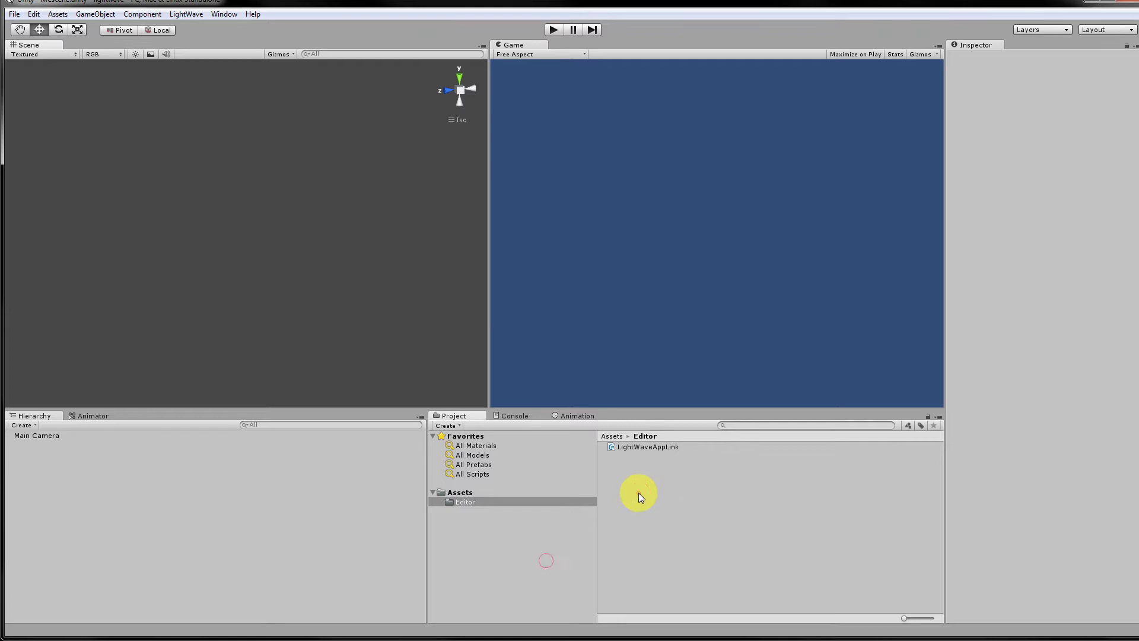
Set the LightWave installation path to the LightWave11.5.1 folder under C:, Archivos de programa, NewTek, and save the scene.
click(198, 15)
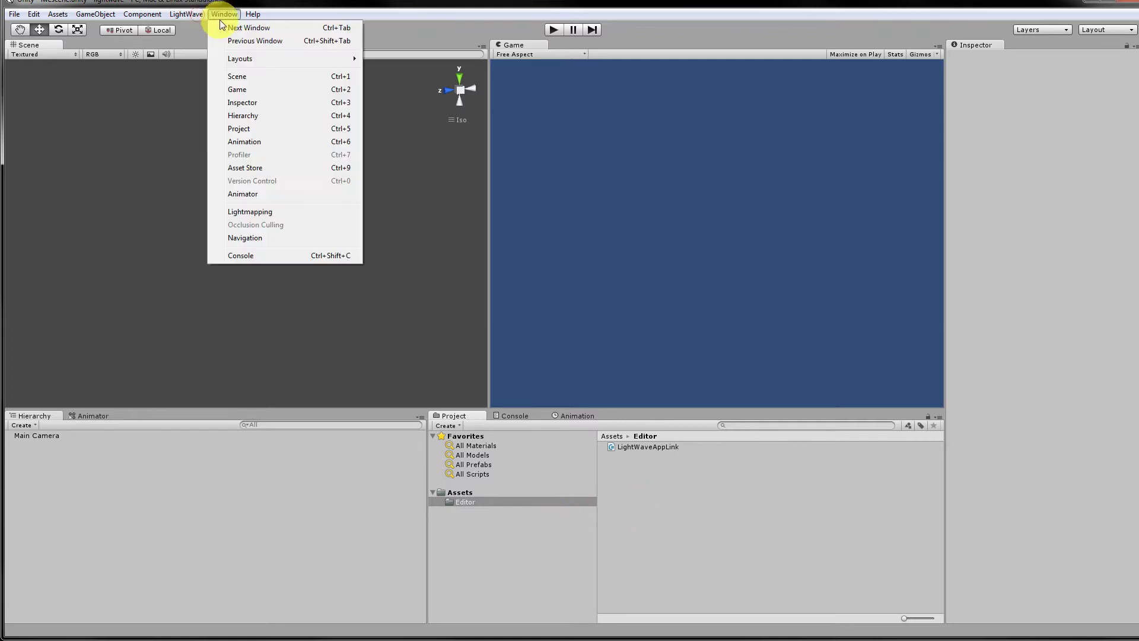
click(196, 27)
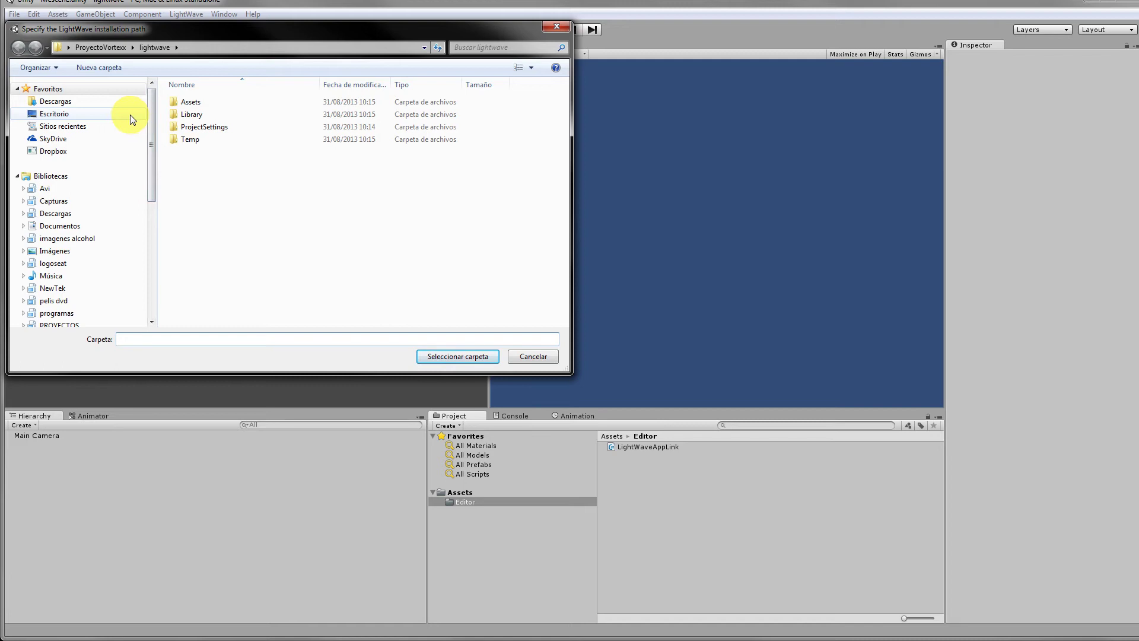
drag(150, 127, 143, 248)
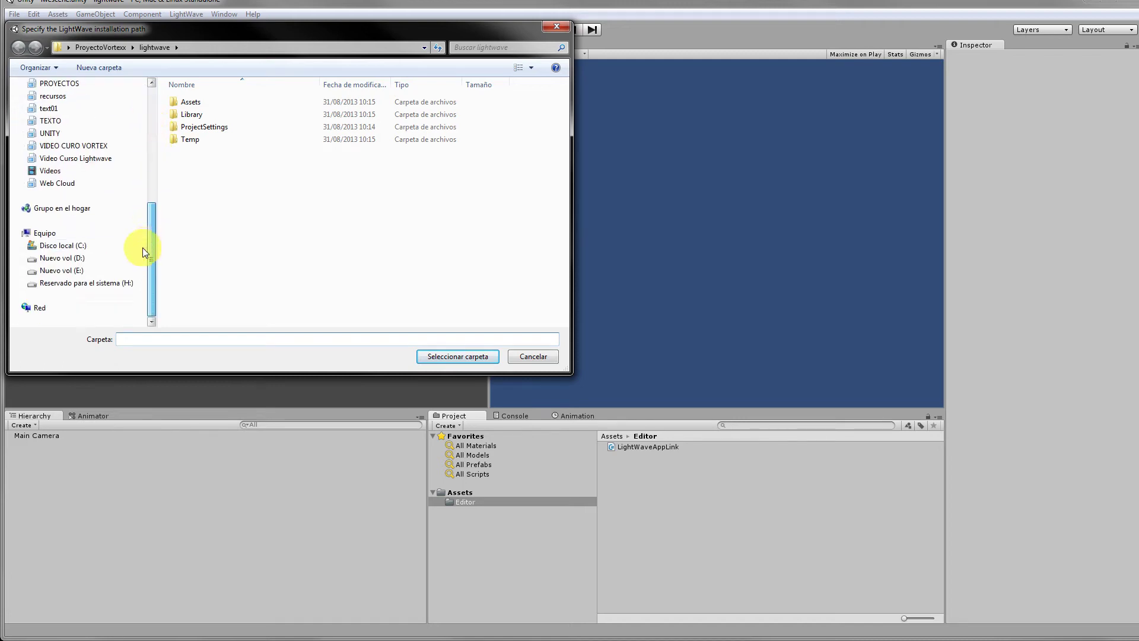
click(114, 247)
click(240, 116)
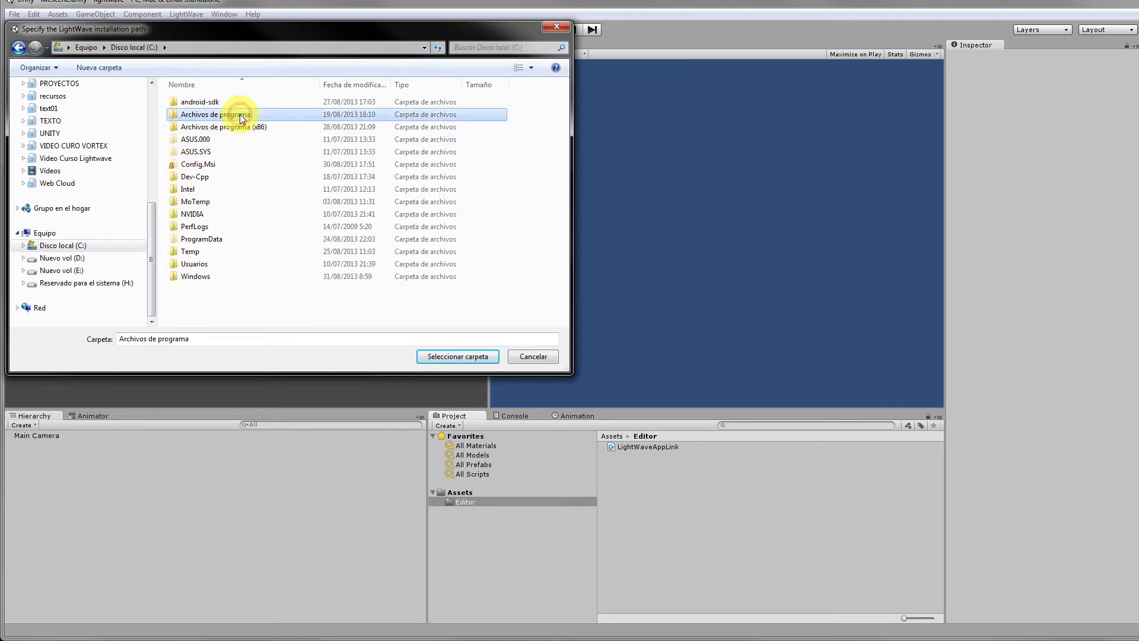
double_click(240, 116)
scroll(261, 243, down, 1)
double_click(216, 257)
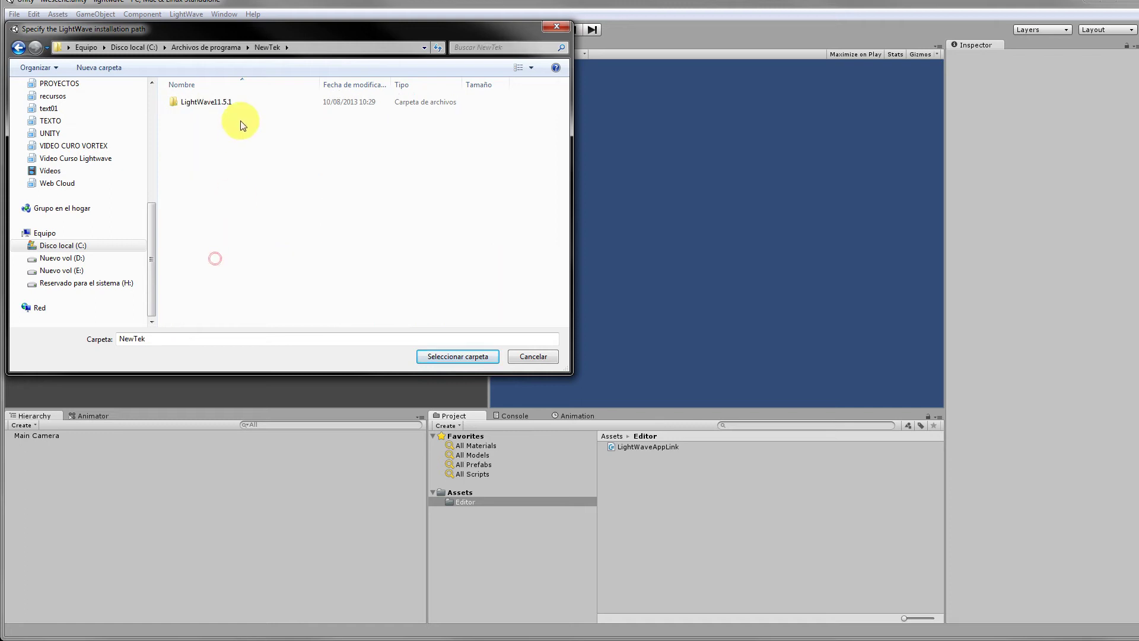
click(234, 102)
click(442, 355)
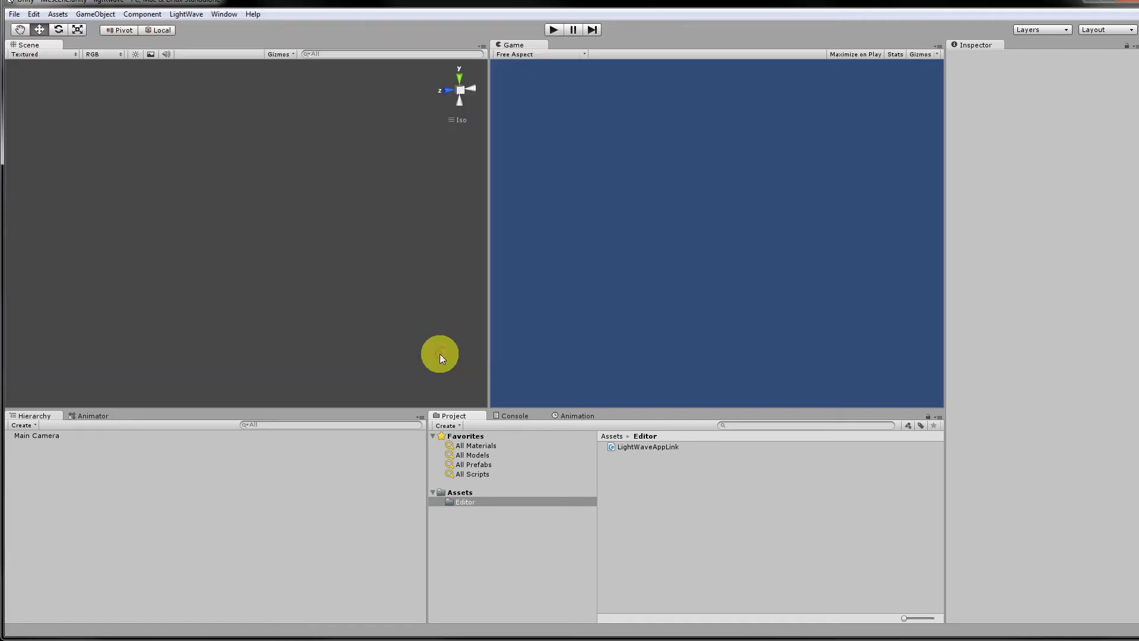
click(14, 16)
click(33, 57)
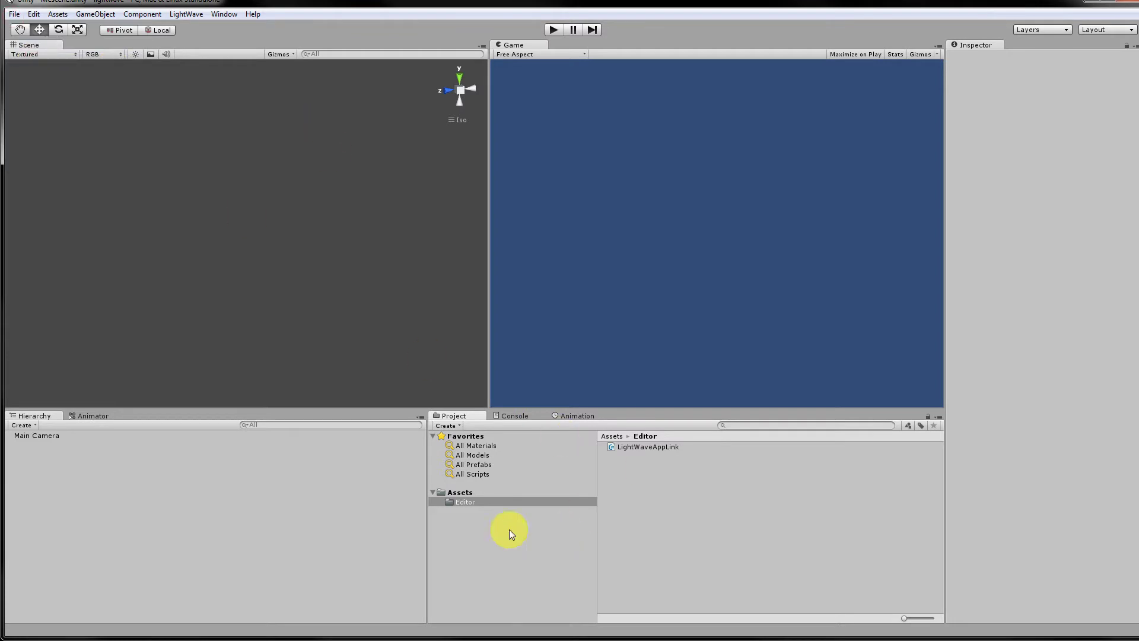
Create a folder named lw directly inside Assets and open it.
click(480, 503)
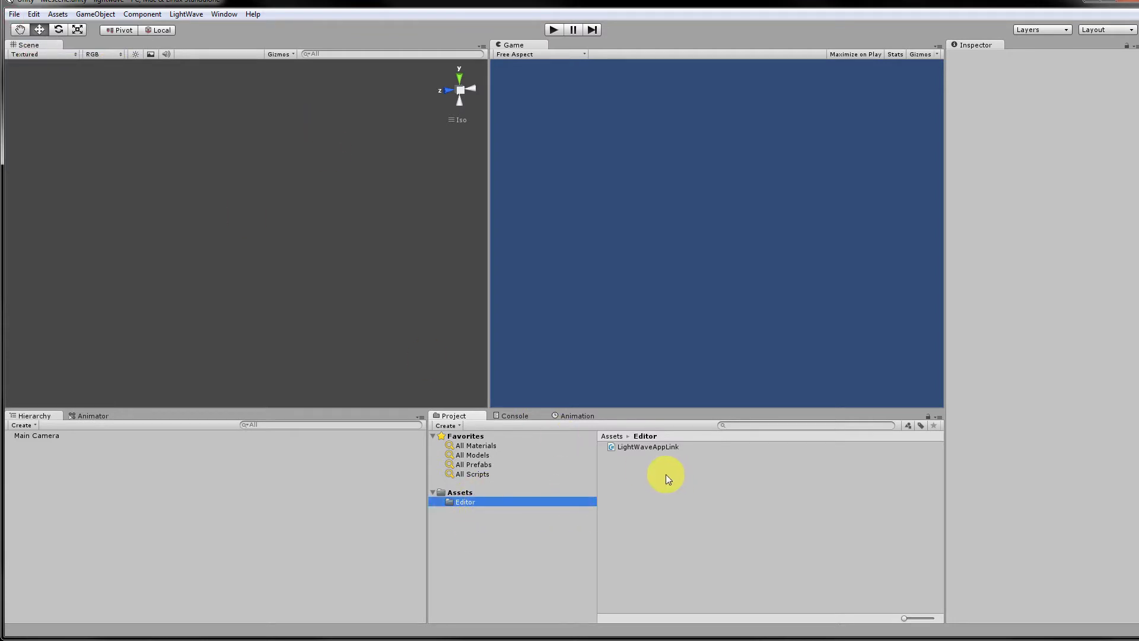
click(473, 494)
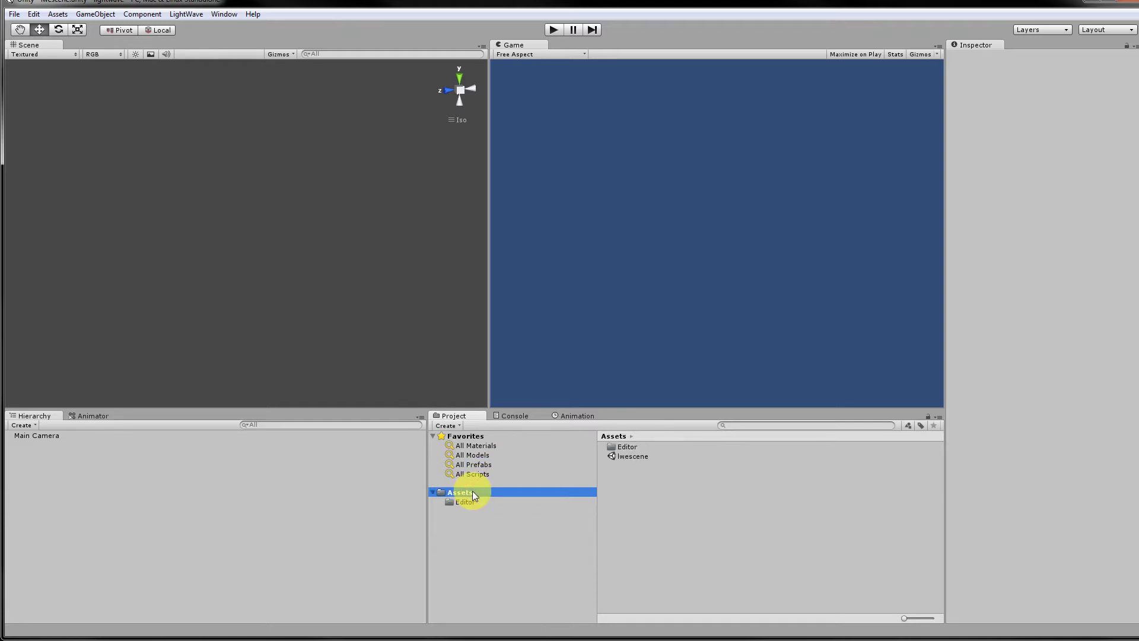
right_click(488, 489)
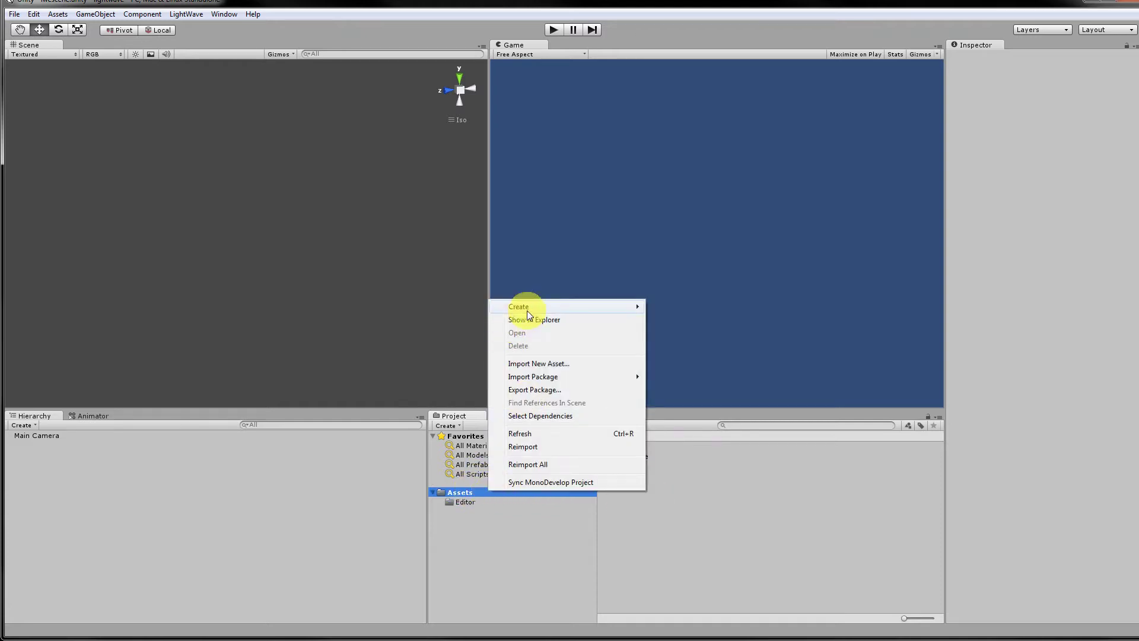
mouse_move(534, 308)
click(690, 307)
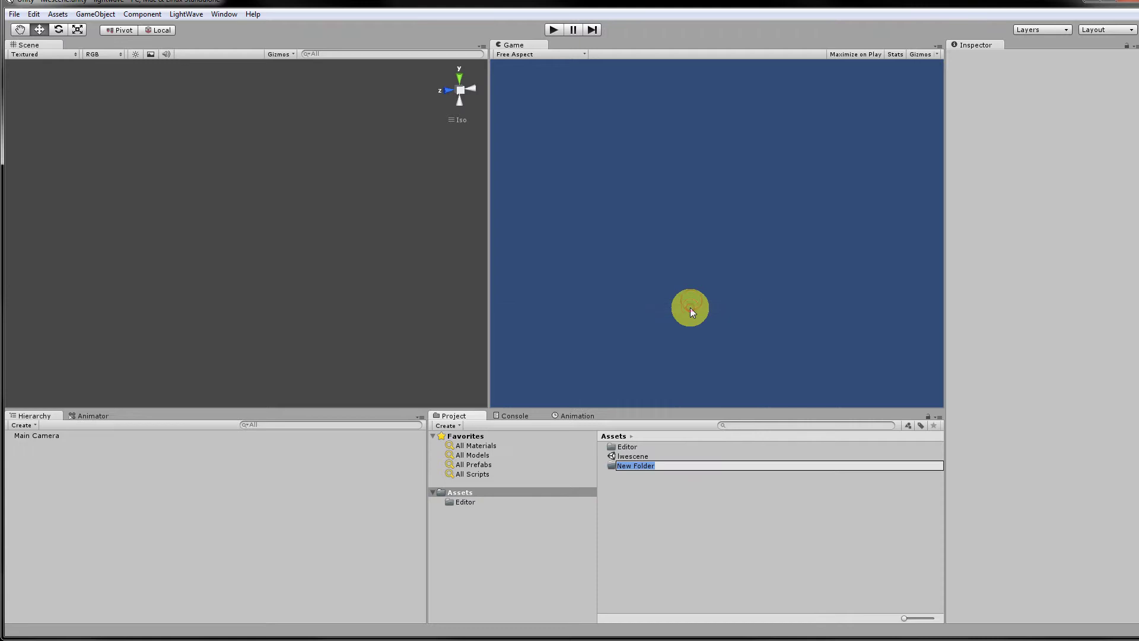
text(lw)
key(Return)
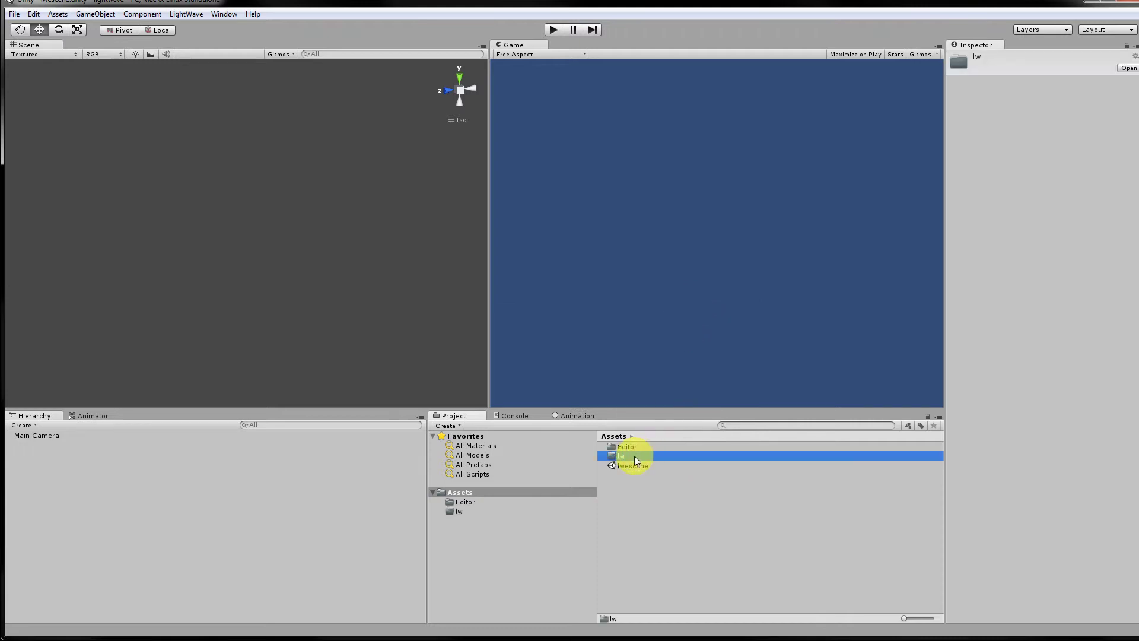
double_click(634, 456)
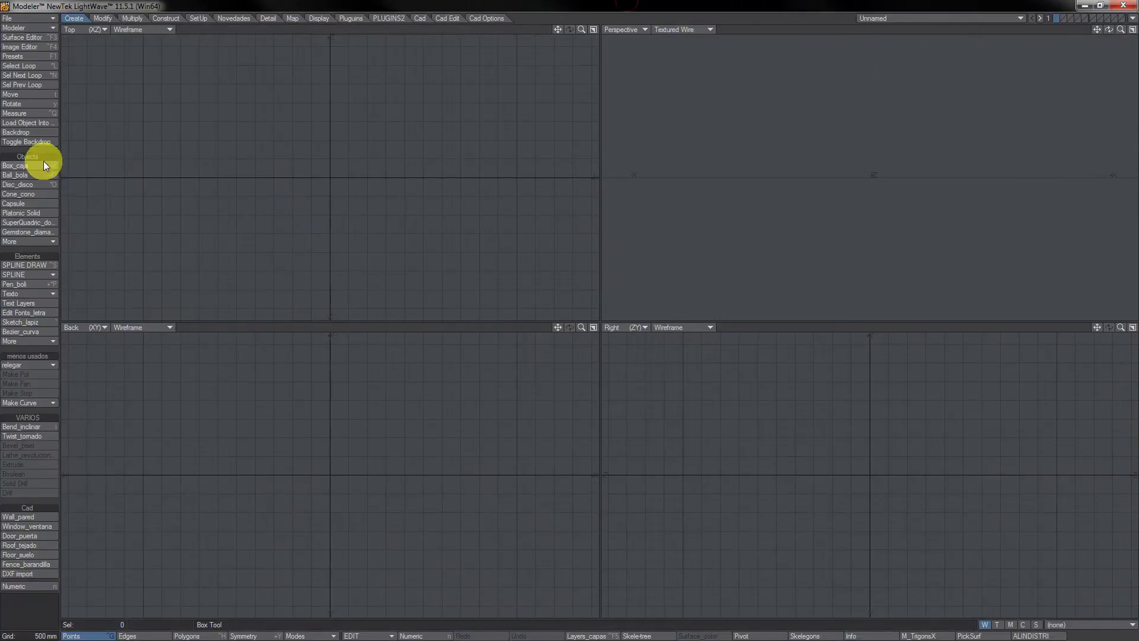
Switch to LightWave Modeler and draw a tall upright box across the Top and Back views.
click(46, 166)
drag(273, 148, 336, 207)
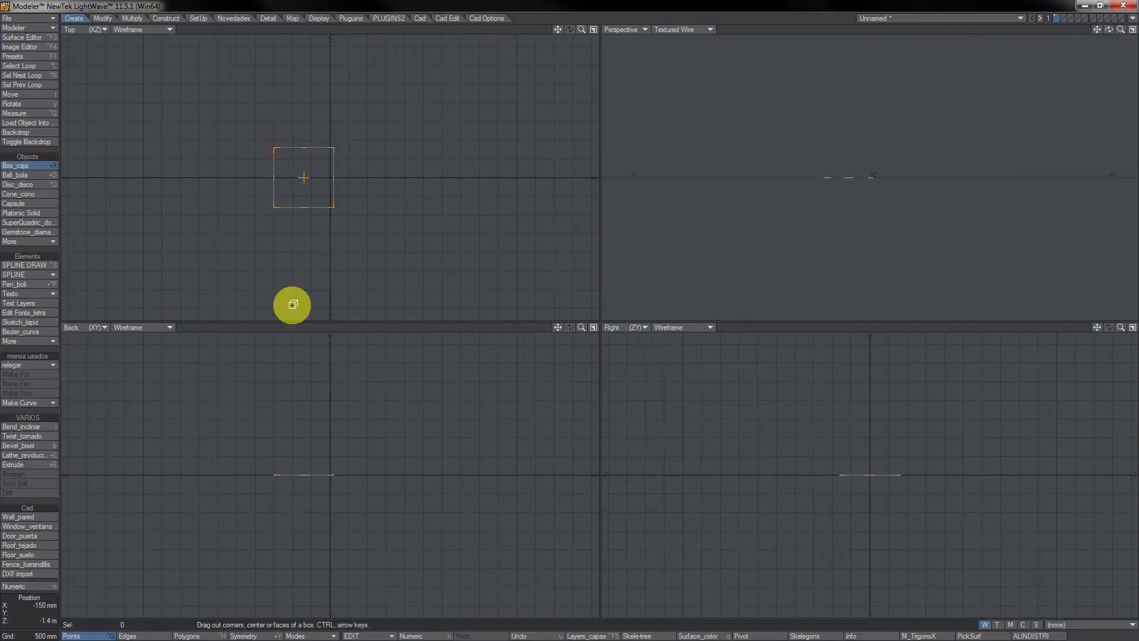
drag(249, 463, 273, 344)
drag(343, 517, 321, 487)
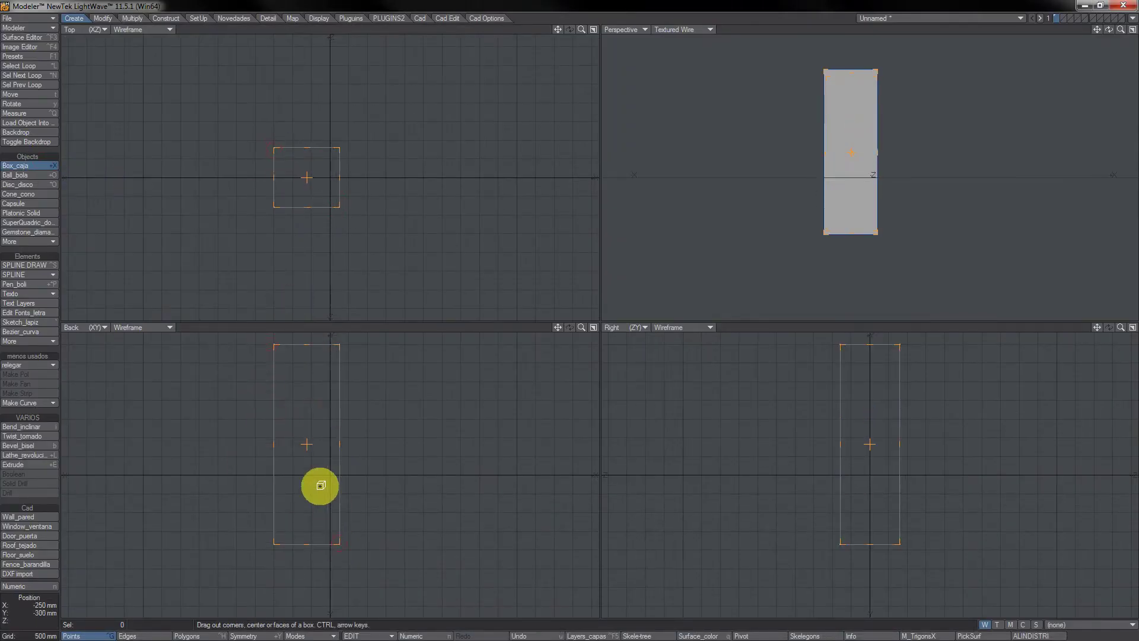
Divide the box into 5 segments across its width, 7 along its height and 3 in depth.
key(Up)
key(Up)
key(Up)
key(Up)
key(Up)
key(Up)
key(Right)
key(Right)
key(Right)
key(Right)
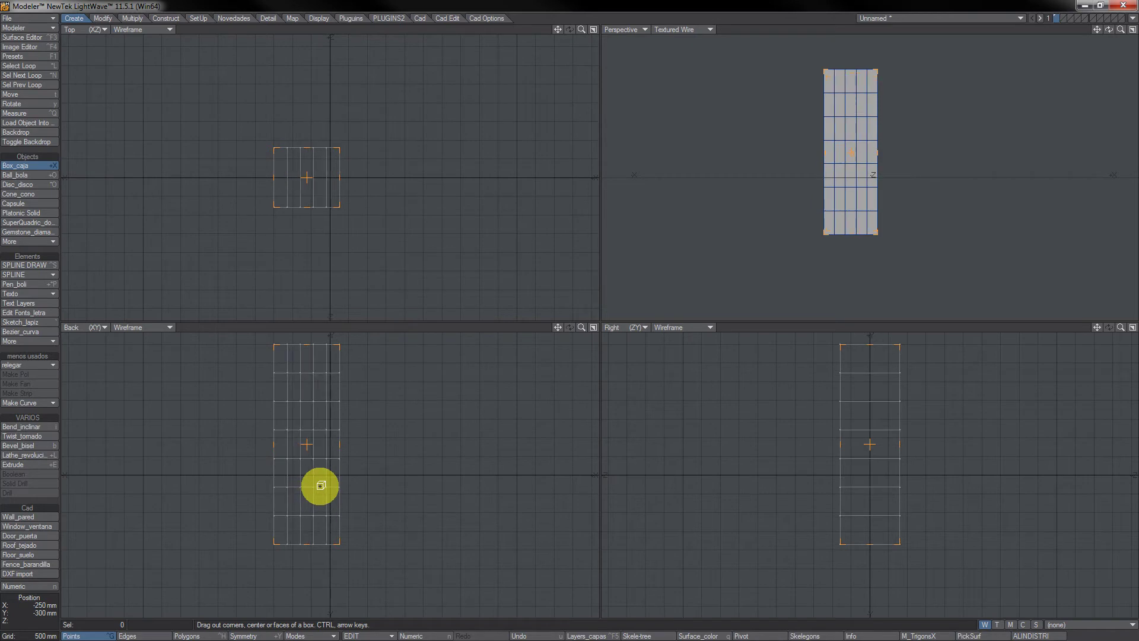
key(Up)
key(Up)
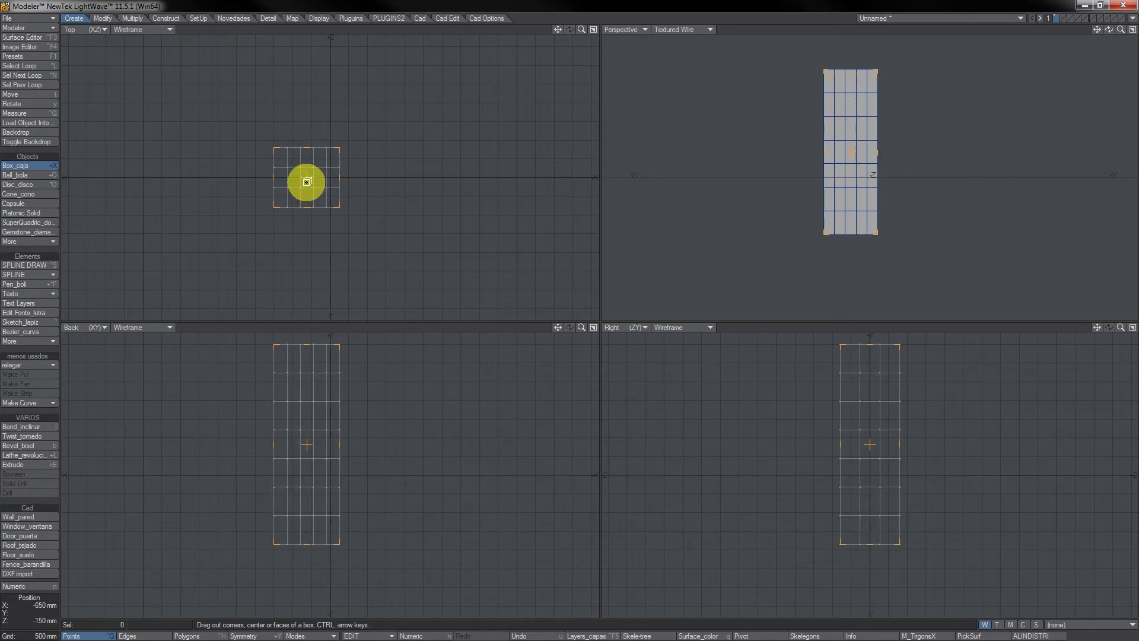
Subdivide the finished box with the Metaform method and centre it on the origin.
key(space)
key(shift+d)
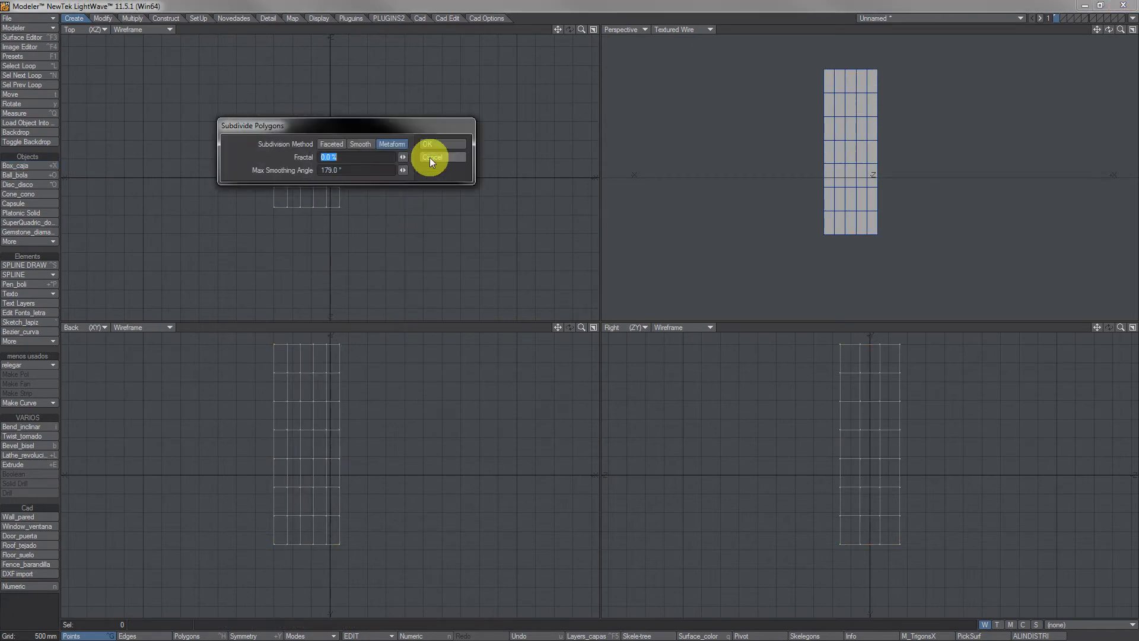
click(437, 143)
key(F2)
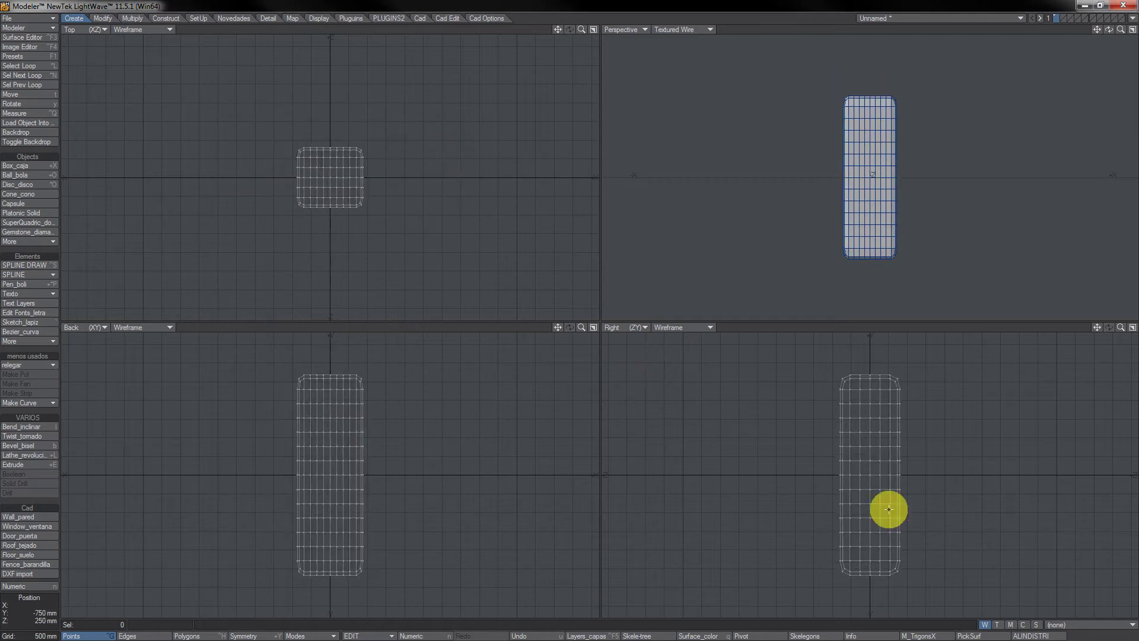
Draw a vertical chain of three skelegons through the middle of the box, from its base to its top.
click(801, 634)
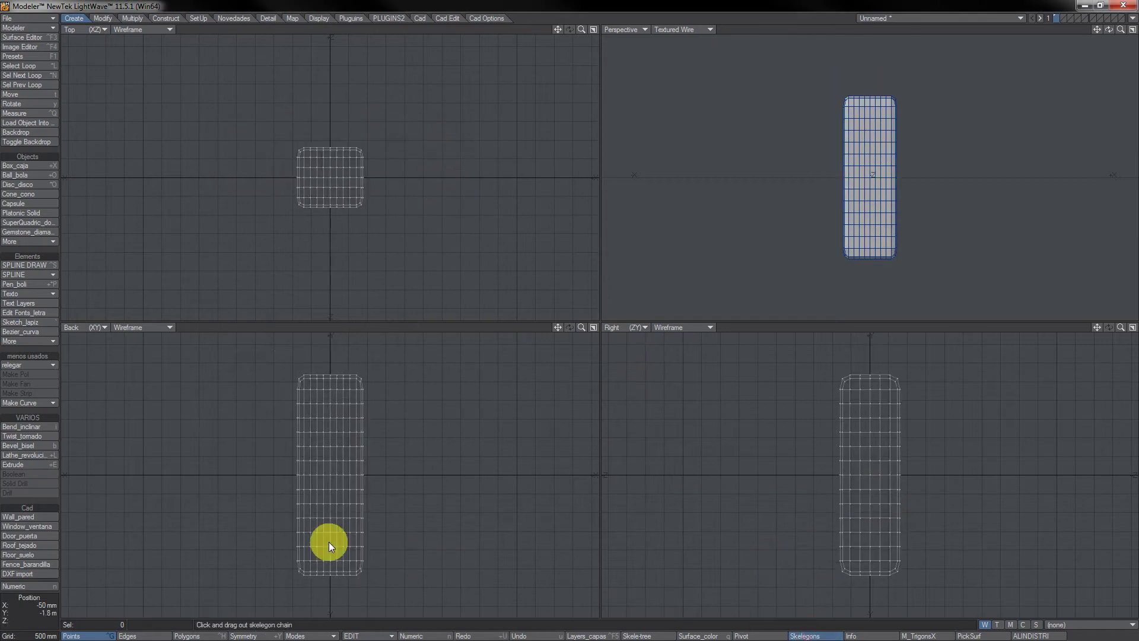
drag(333, 516, 325, 376)
key(space)
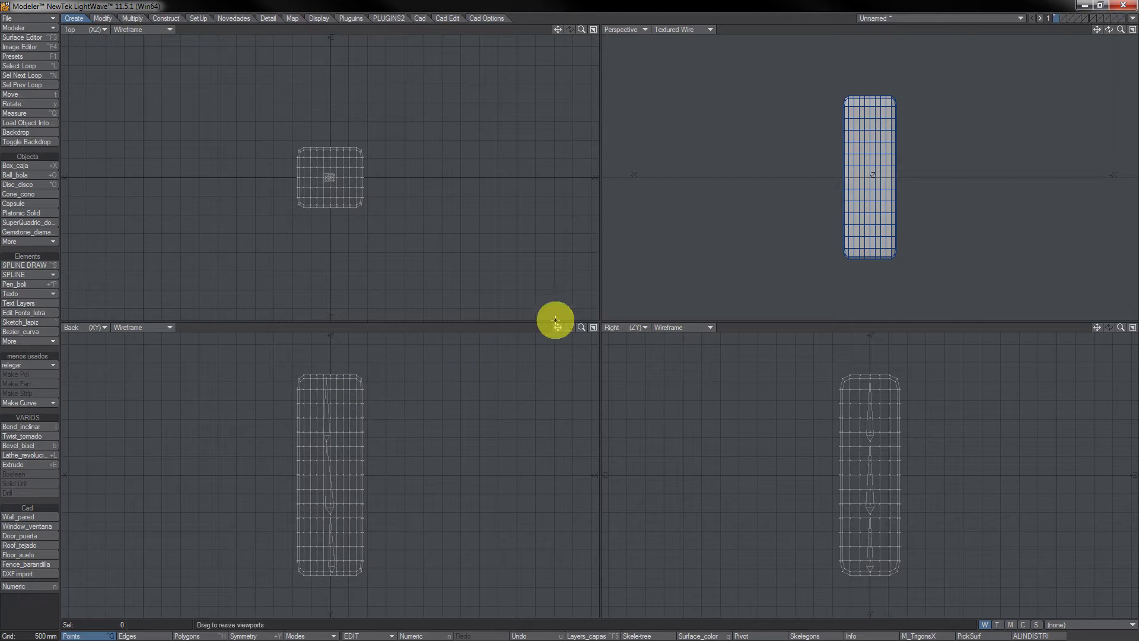
Save the object as micubo in the Unity project's Assets/lw folder.
key(shift+s)
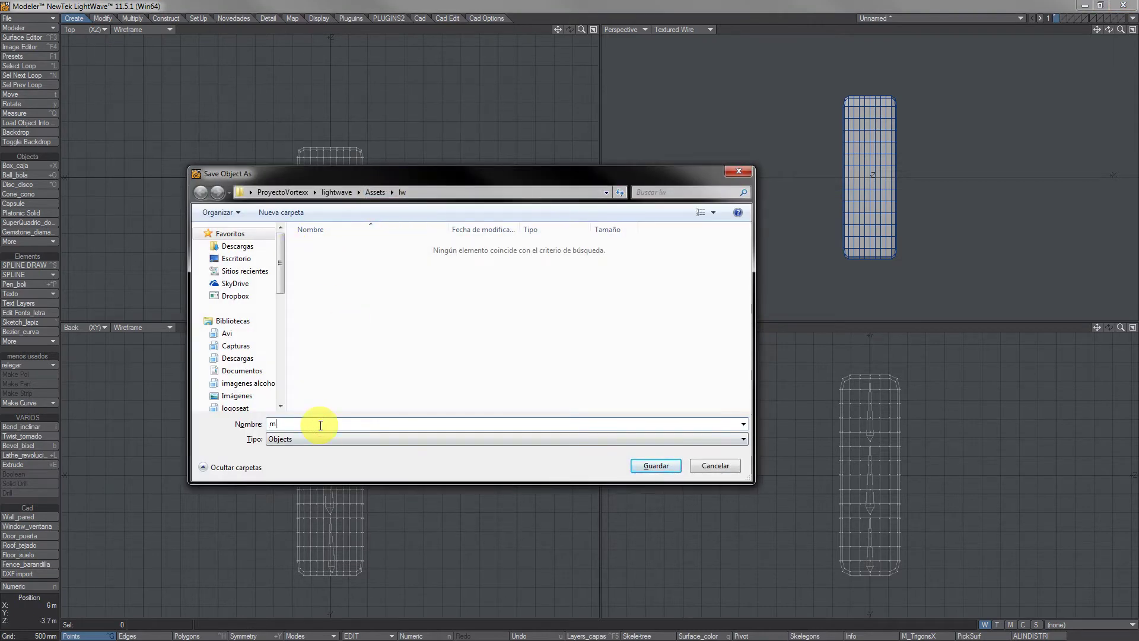
text(micubo)
key(Return)
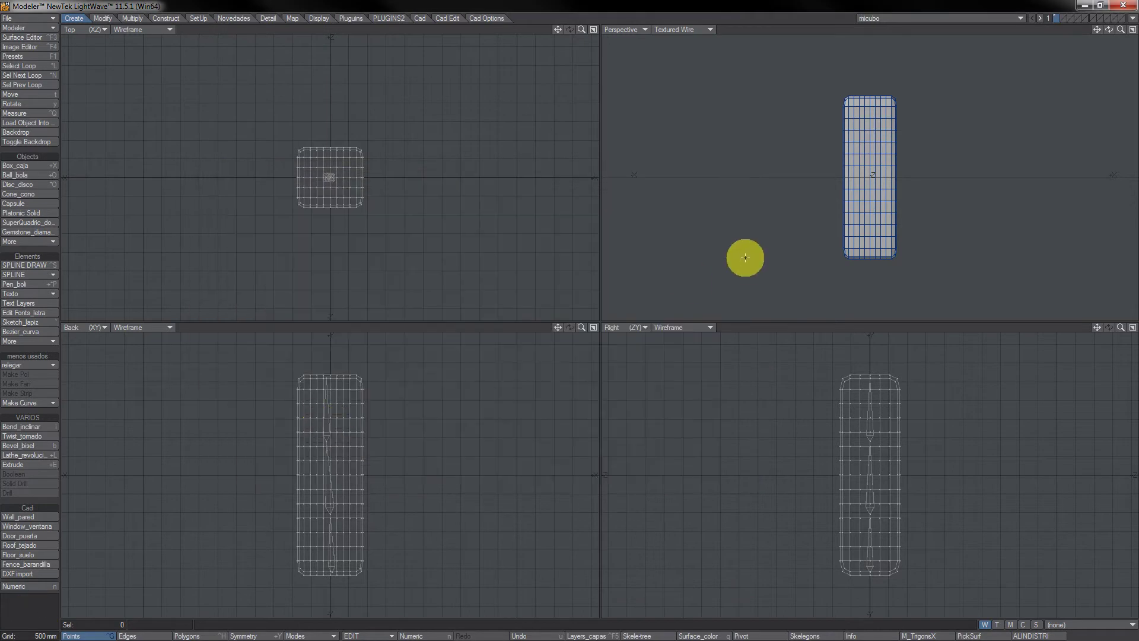
Send the micubo object to LightWave Layout and convert its skelegons into bones.
click(1131, 18)
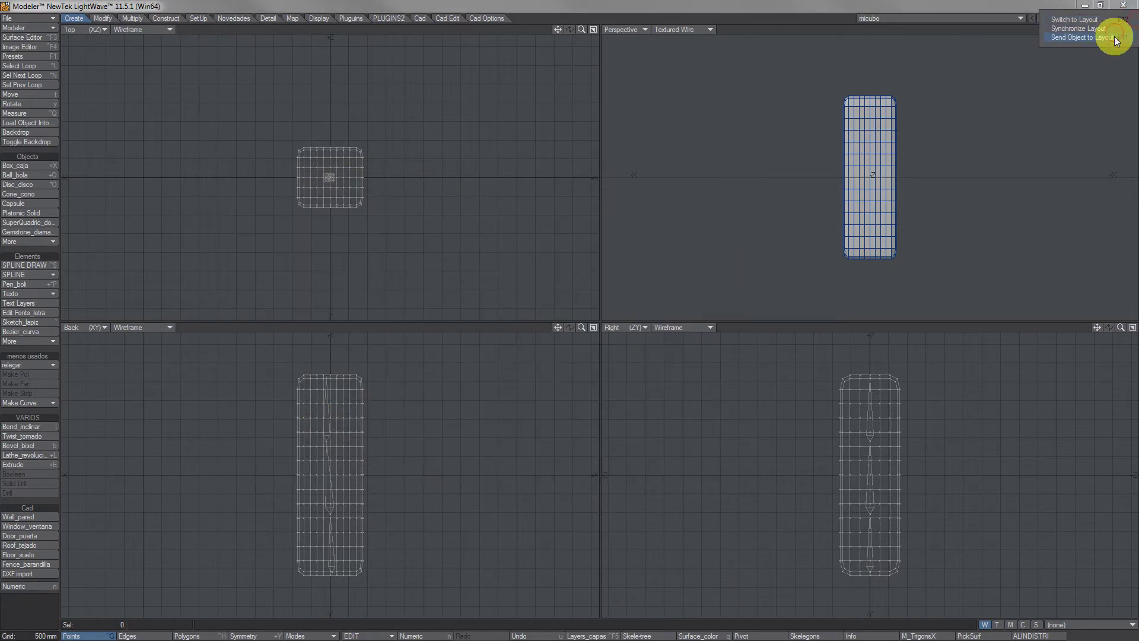
click(1114, 39)
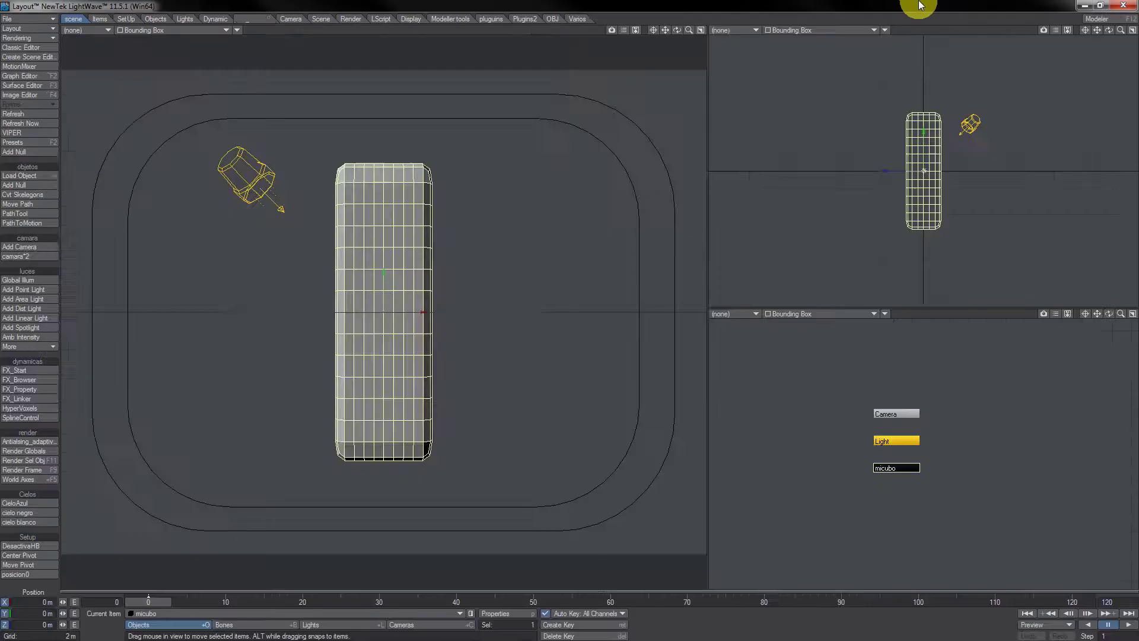
click(126, 18)
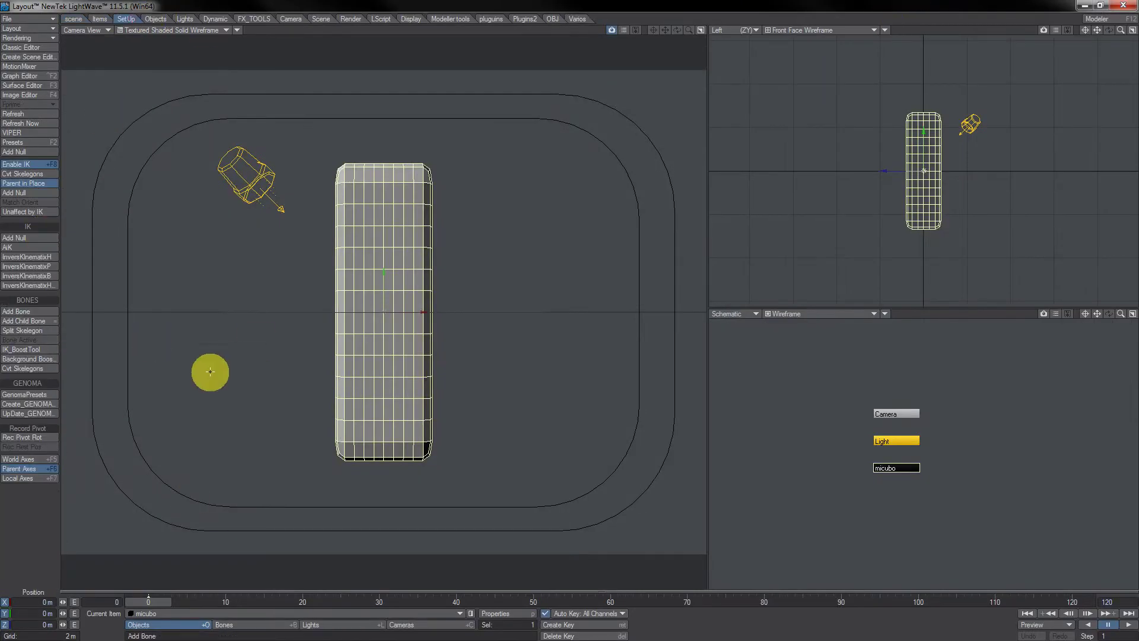
click(35, 368)
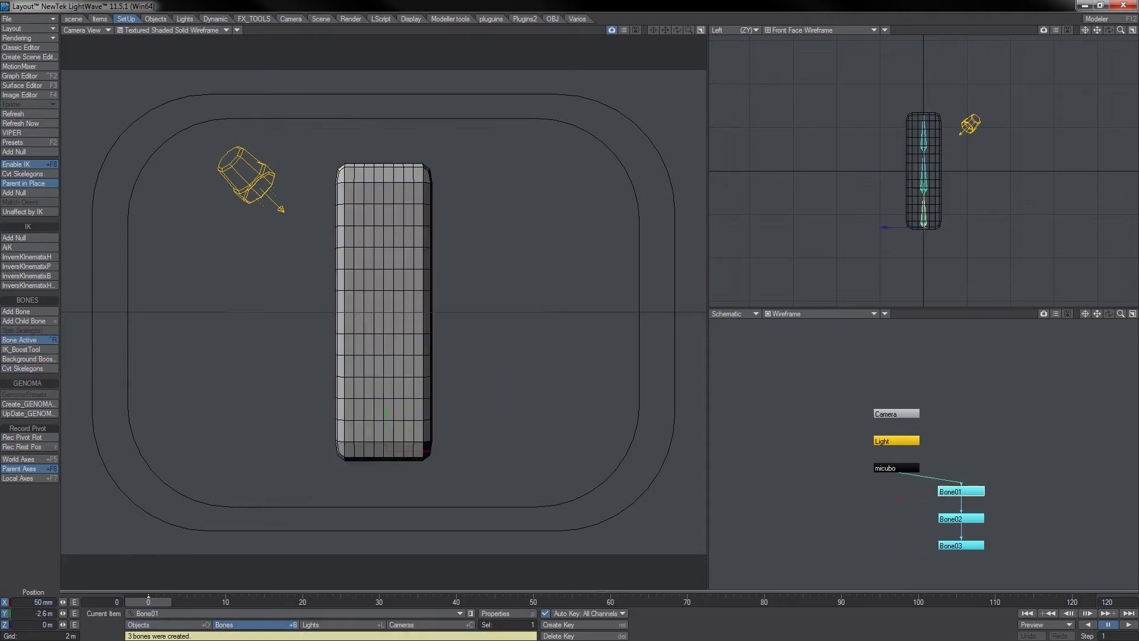
Select Bone01, Bone02 and Bone03 together and keyframe their unbent rotation at frame 120.
drag(1057, 440, 951, 555)
key(y)
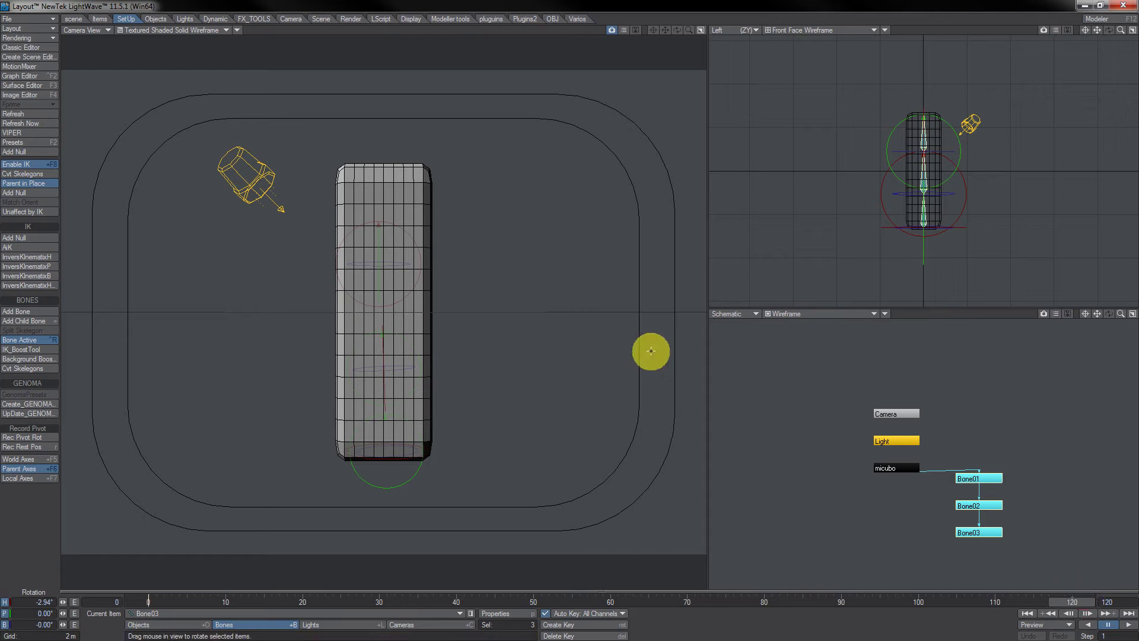
key(Return)
key(Return)
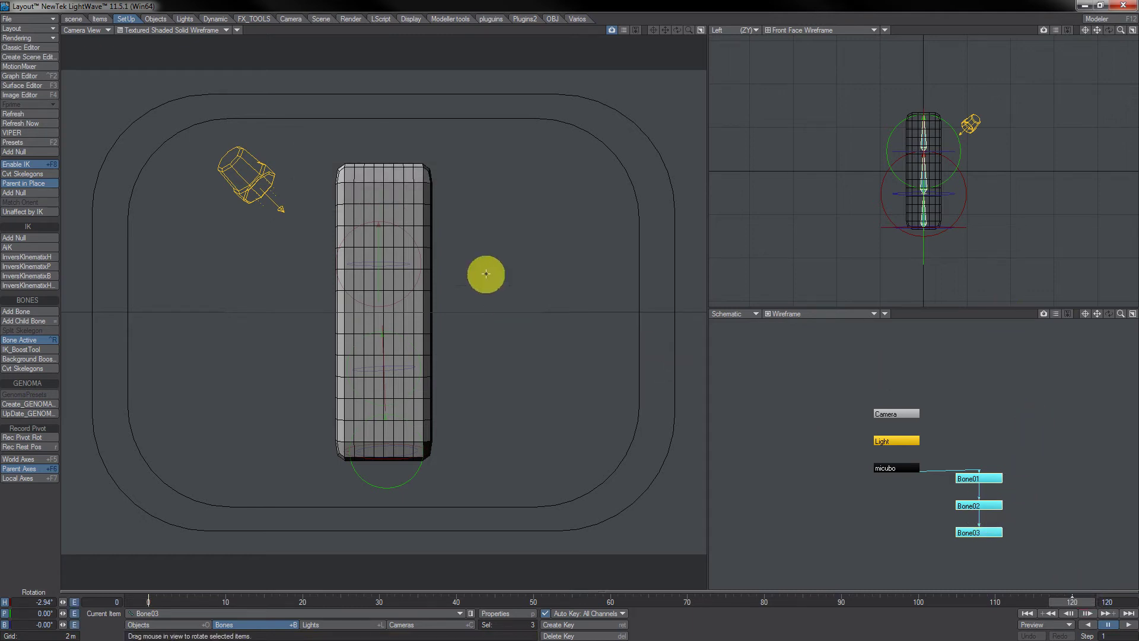
Bend micubo at frame 28 by rotating all three bones together and Bone02 separately to a pitch of about 32°.
mouse_move(433, 250)
mouse_down()
mouse_move(454, 250)
mouse_move(416, 236)
mouse_up()
key(ctrl+z)
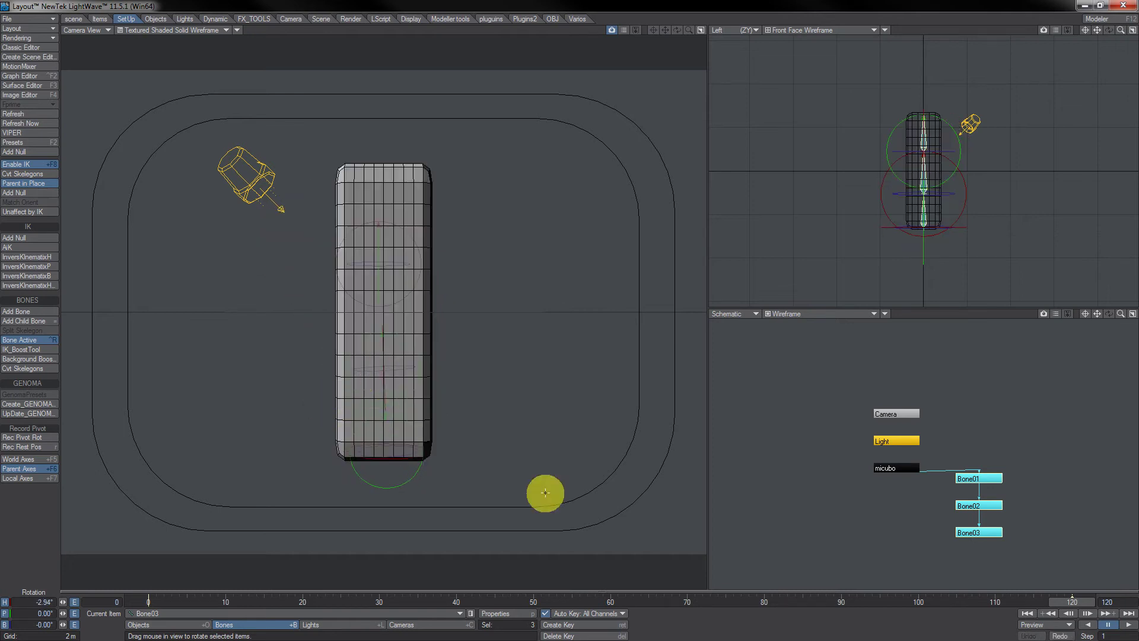
drag(393, 282, 403, 278)
click(969, 507)
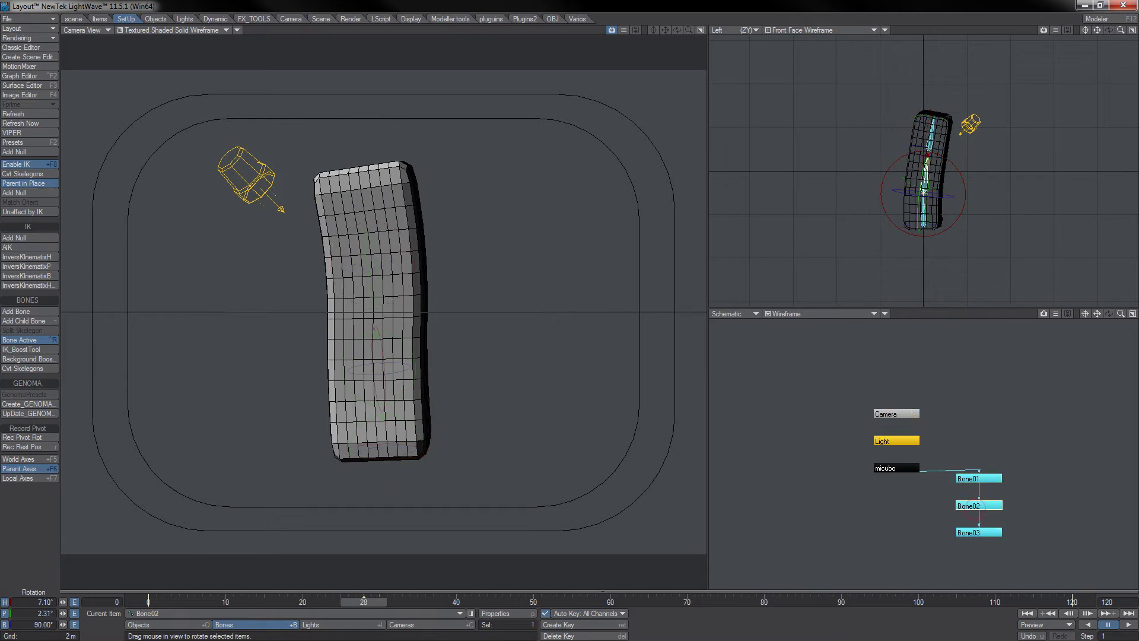
drag(580, 225, 573, 225)
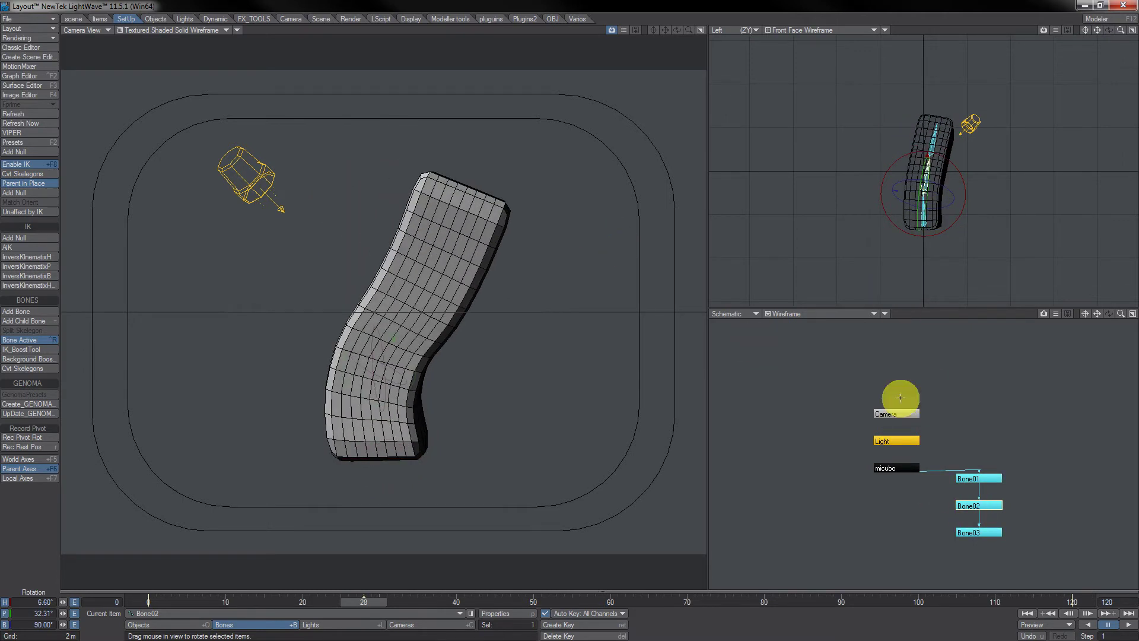
Rotate Bone03 at frame 28 to a heading of about -47° and a pitch of about 38°.
click(969, 532)
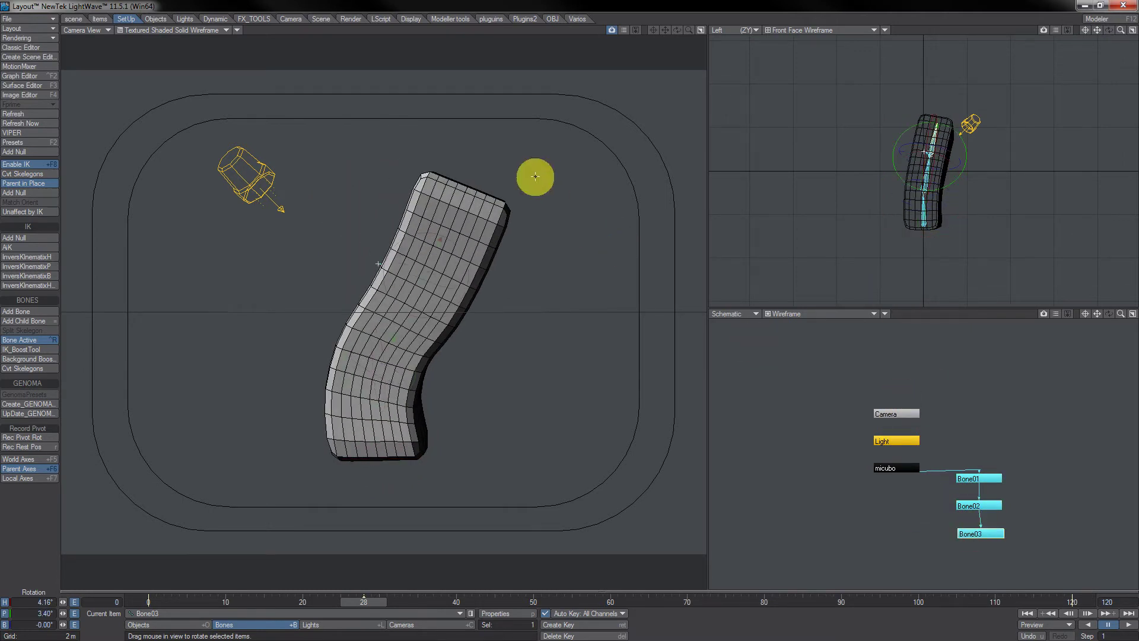
drag(517, 196, 469, 237)
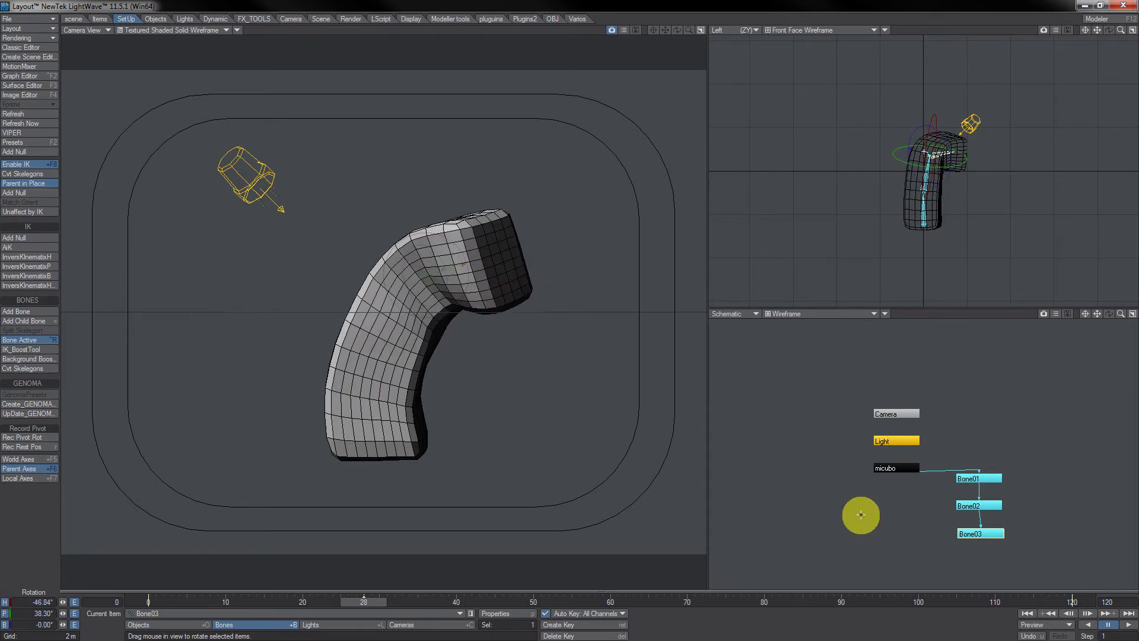
At frame 74, rotate Bone03 to about 42° heading and 60° pitch, and twist Bone02 to a bank of about 149°.
click(715, 602)
drag(488, 179, 534, 217)
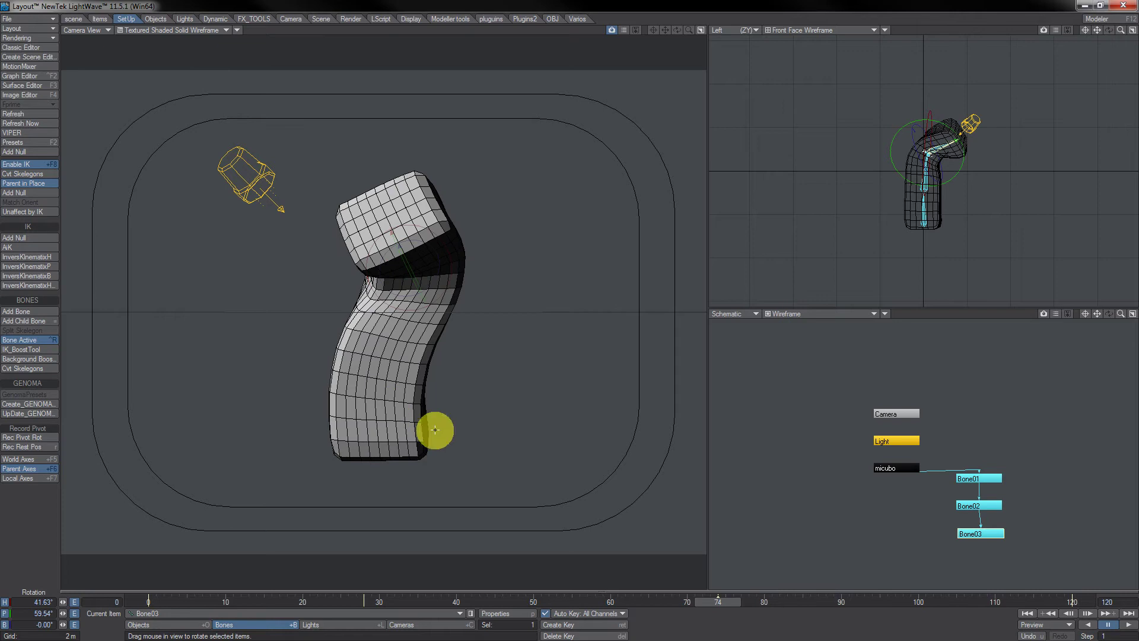
click(977, 505)
right_drag(489, 249, 558, 249)
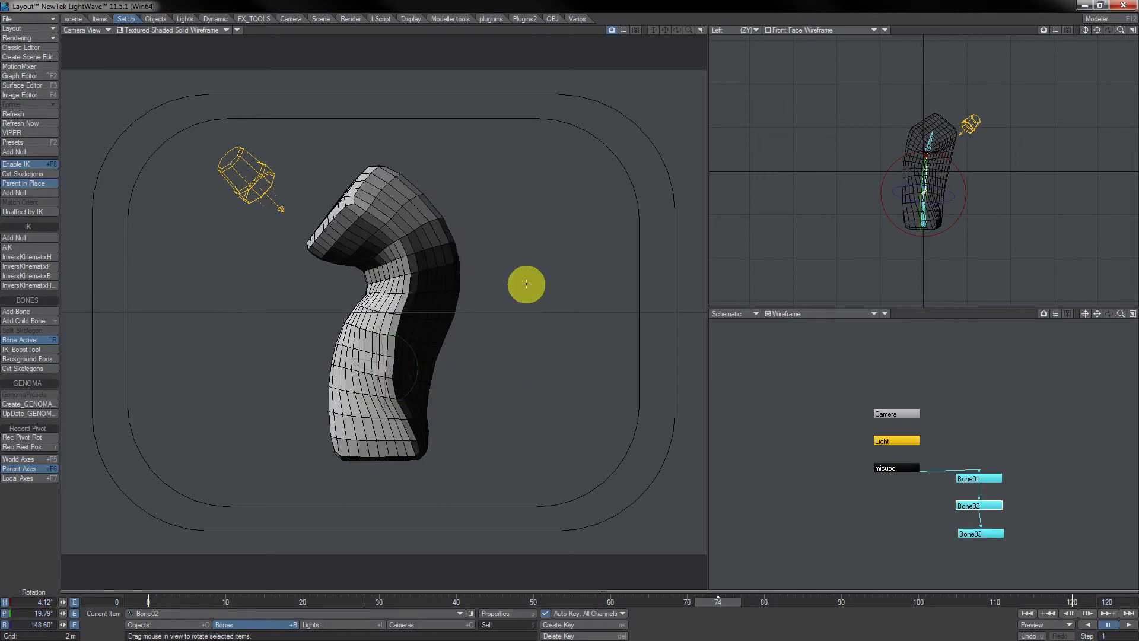
Save the scene as anima in the Unity project's Assets/lw folder.
key(shift+s)
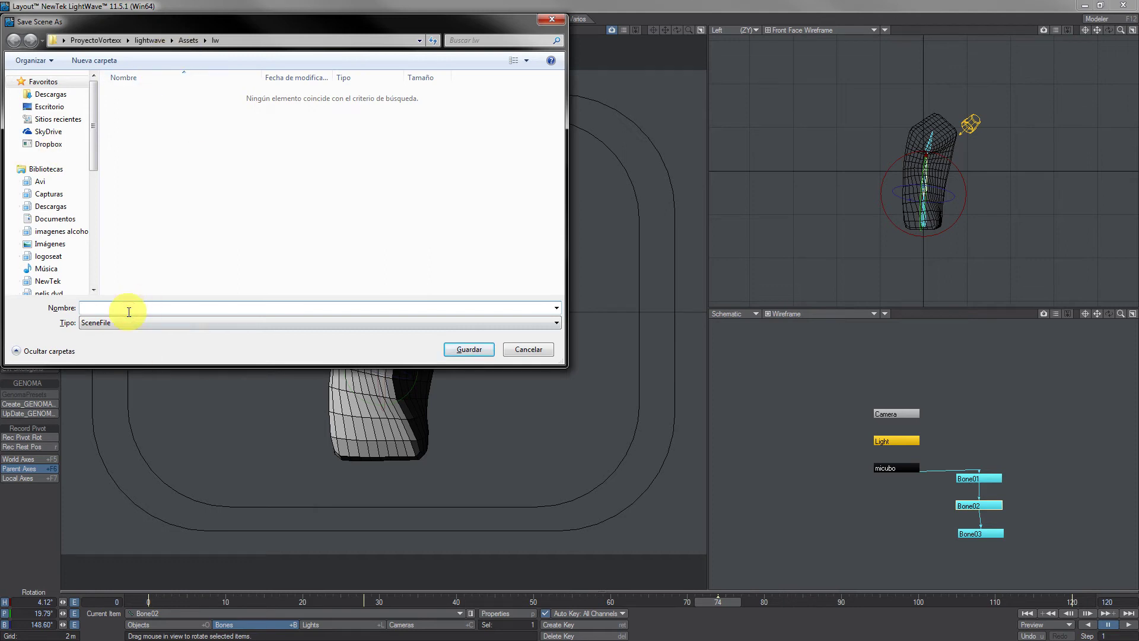
text(anima)
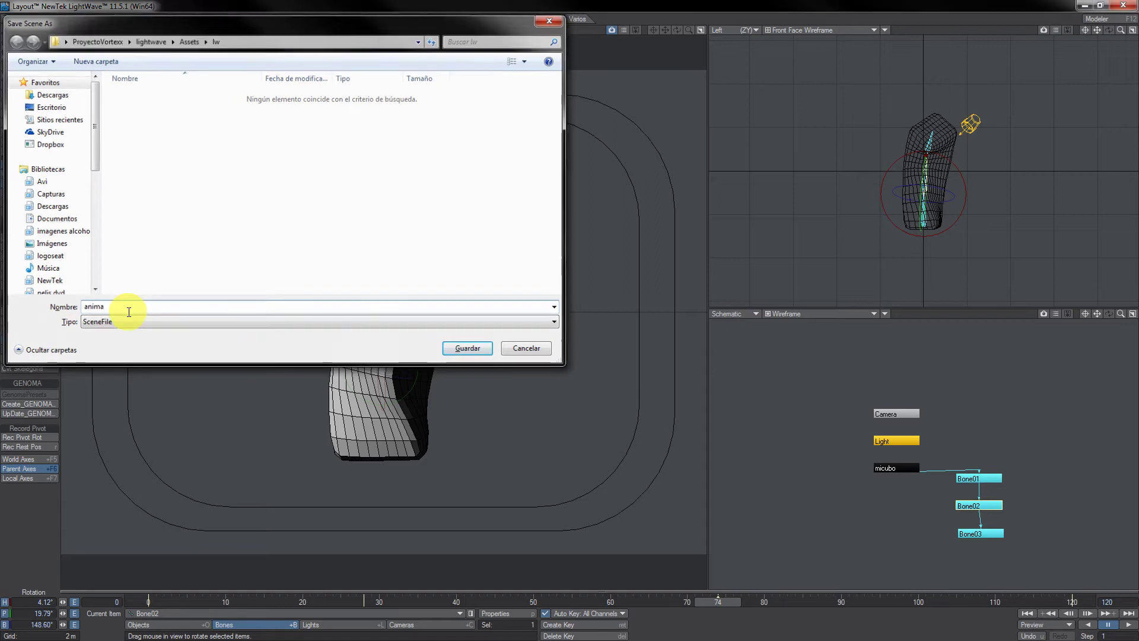
key(Return)
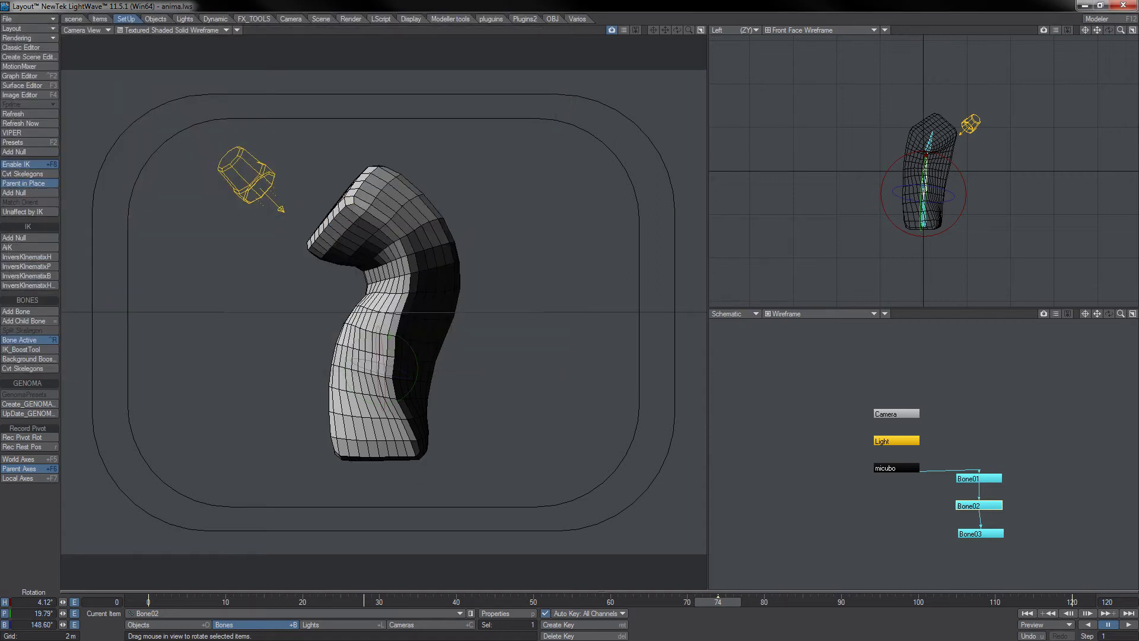
Switch to Unity and check the anima and micubo files in the Assets/lw folder.
key(alt+Tab)
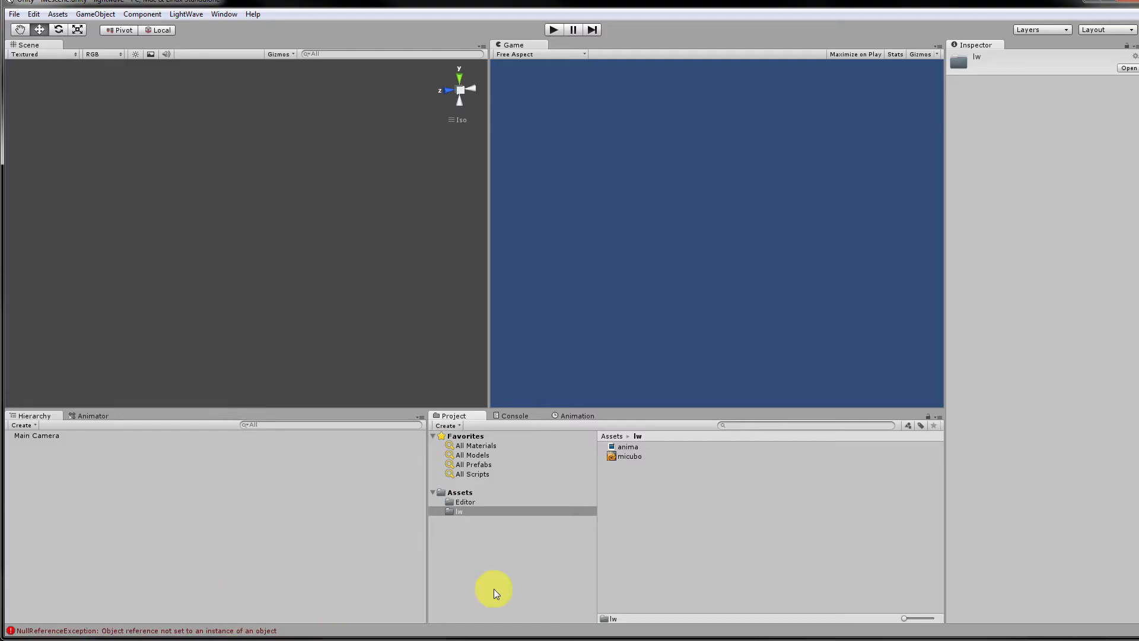
click(559, 501)
click(553, 502)
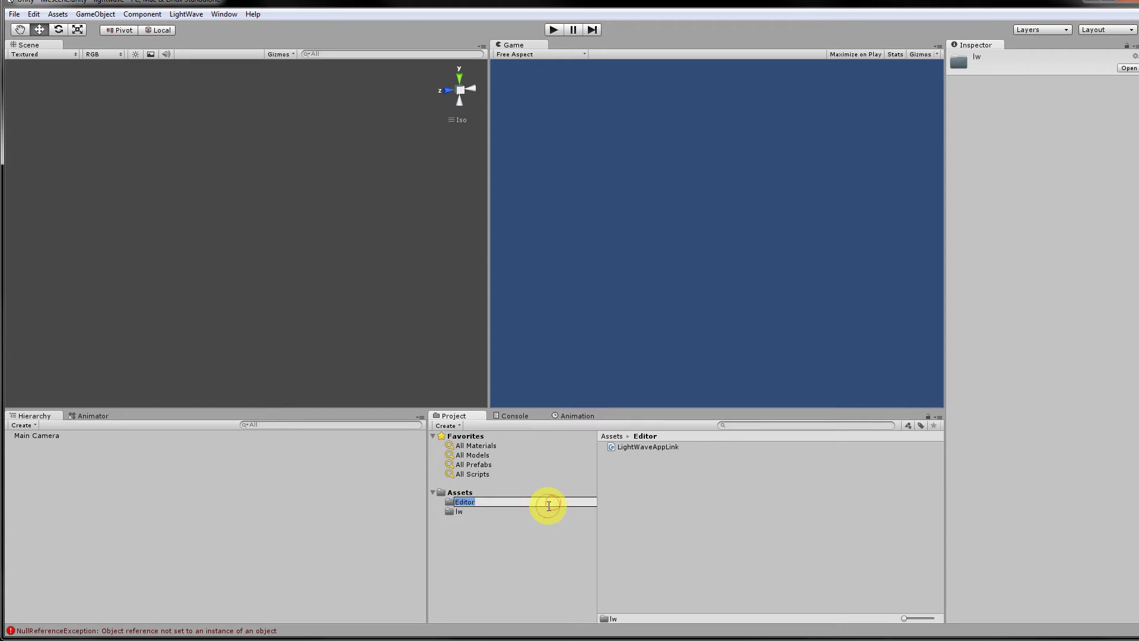
click(538, 510)
click(655, 456)
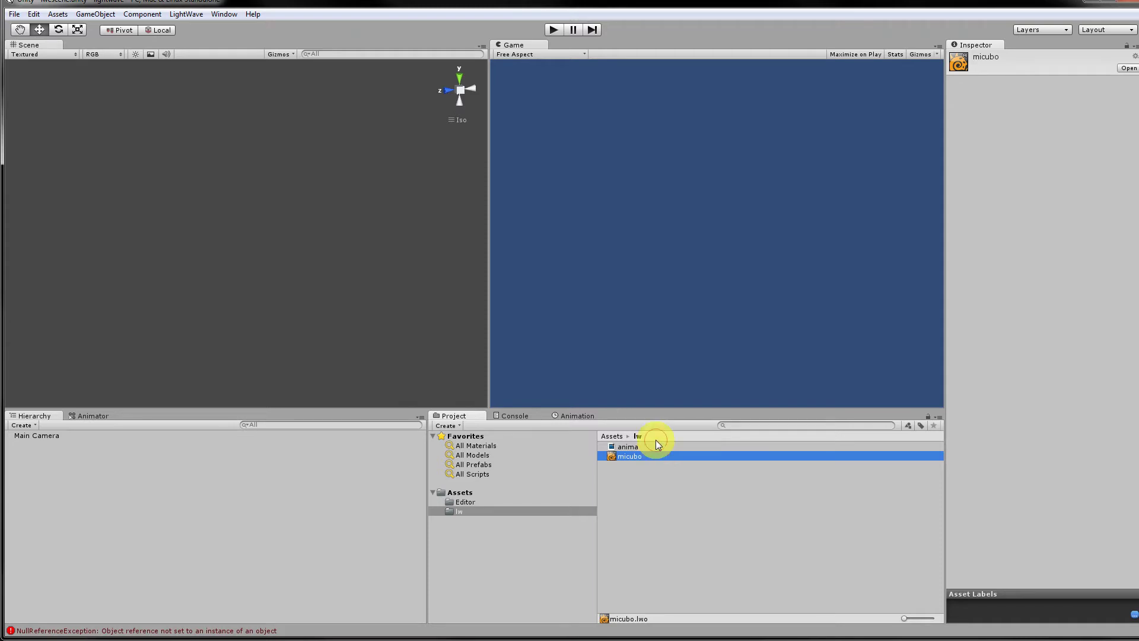
click(654, 445)
Create a folder named Scenes inside the Assets/lw folder.
click(475, 509)
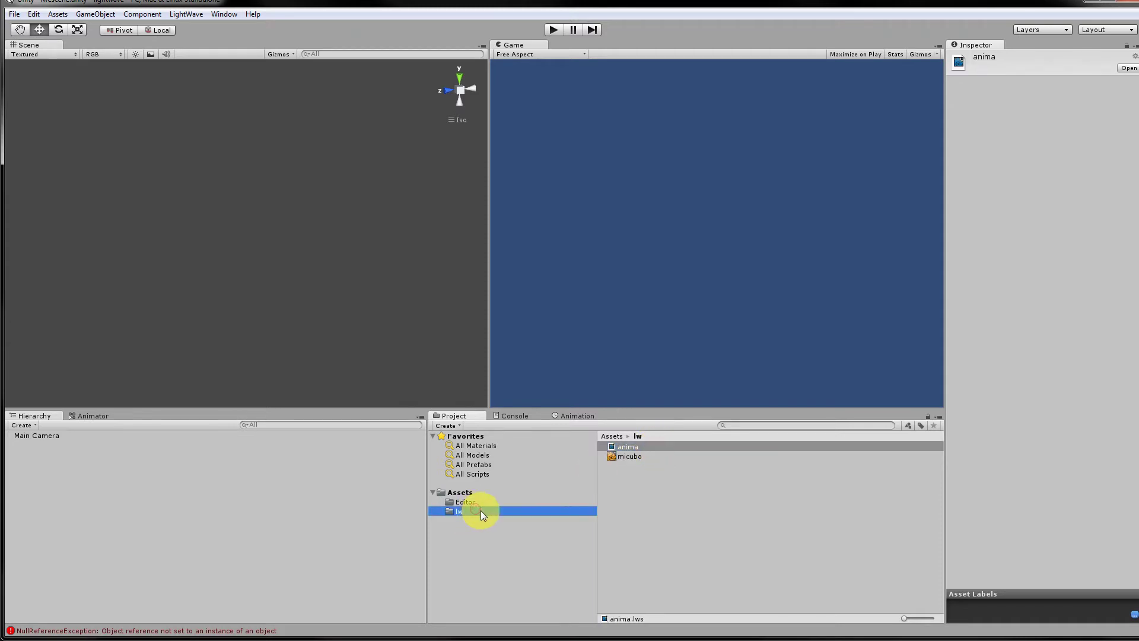
right_click(480, 510)
mouse_move(539, 326)
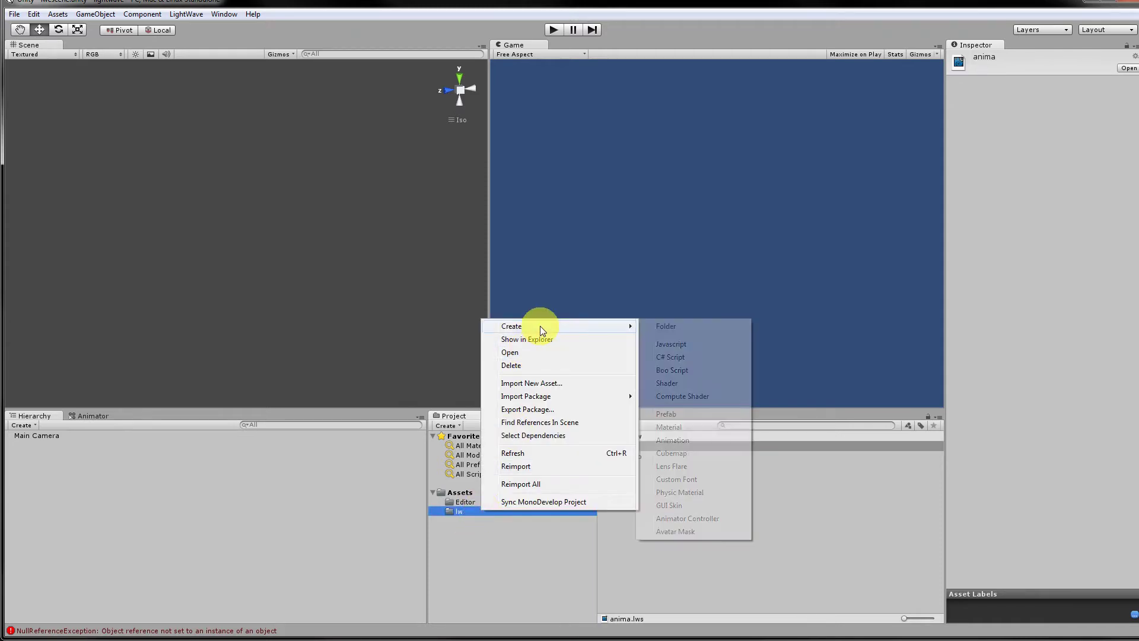
click(685, 325)
text(S)
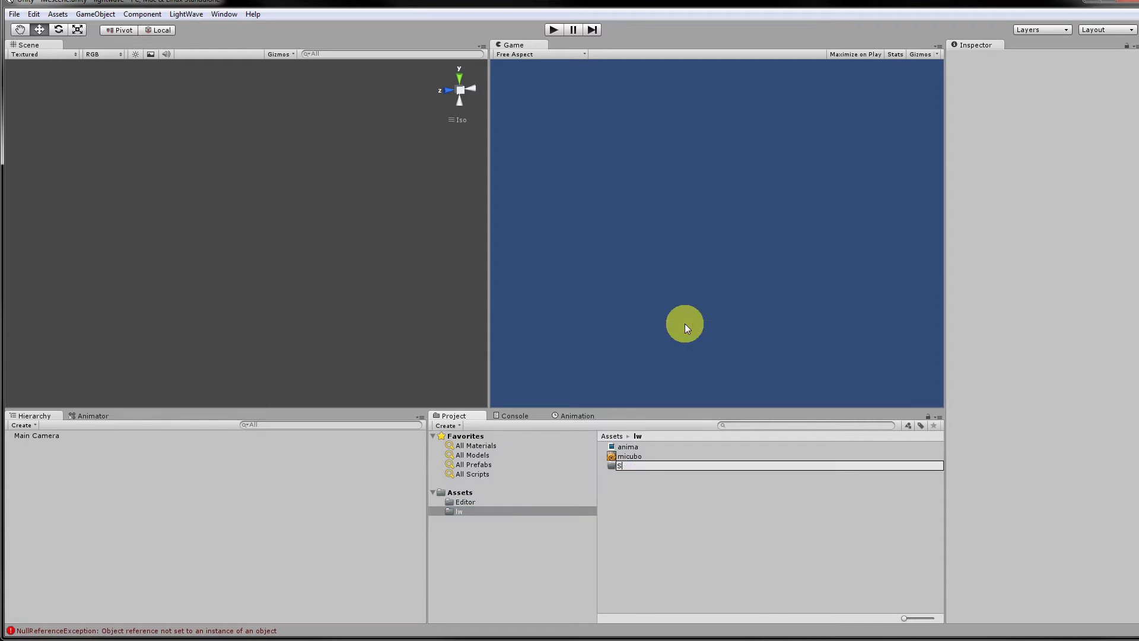
text(cenes)
key(Return)
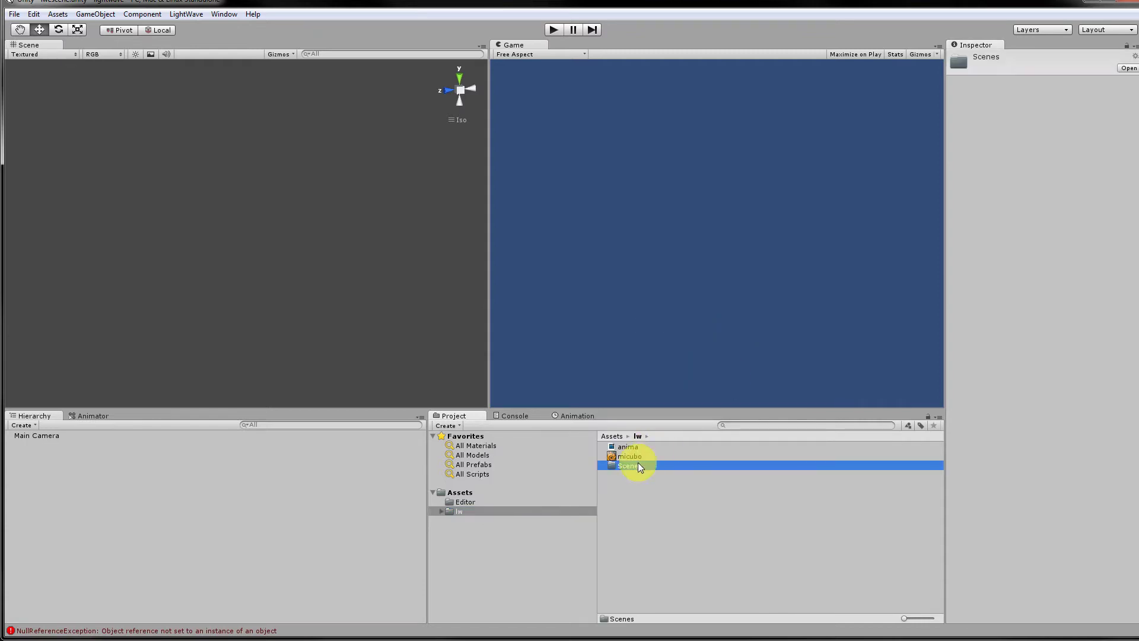
Move the anima and micubo files into the Scenes folder.
click(642, 447)
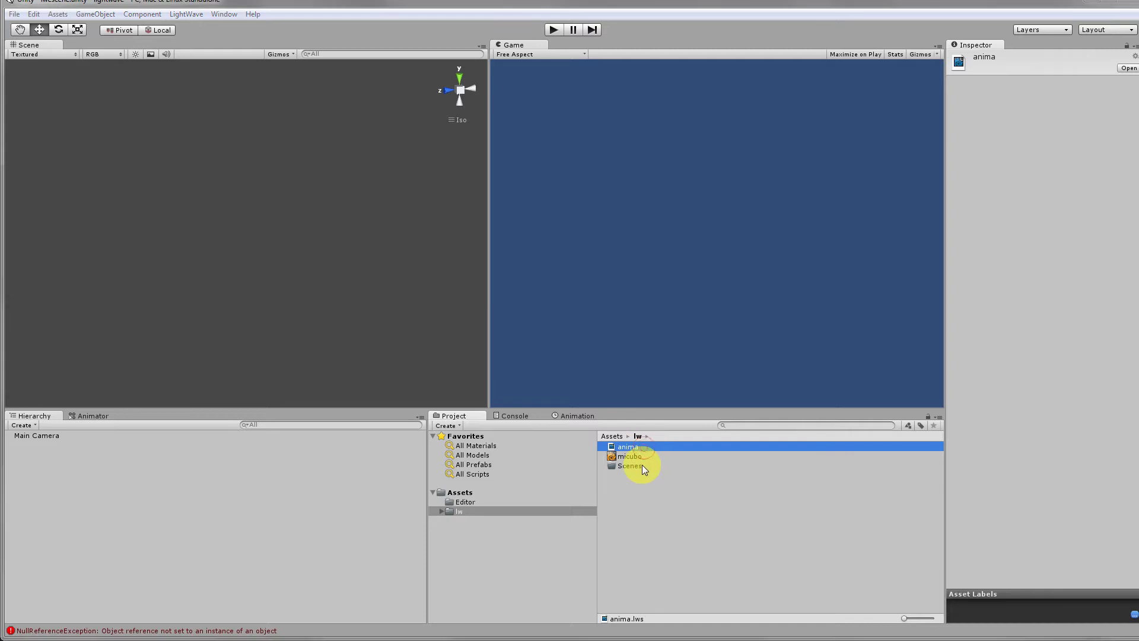
click(537, 156)
mouse_move(629, 446)
mouse_down()
mouse_move(634, 469)
mouse_move(634, 459)
mouse_up()
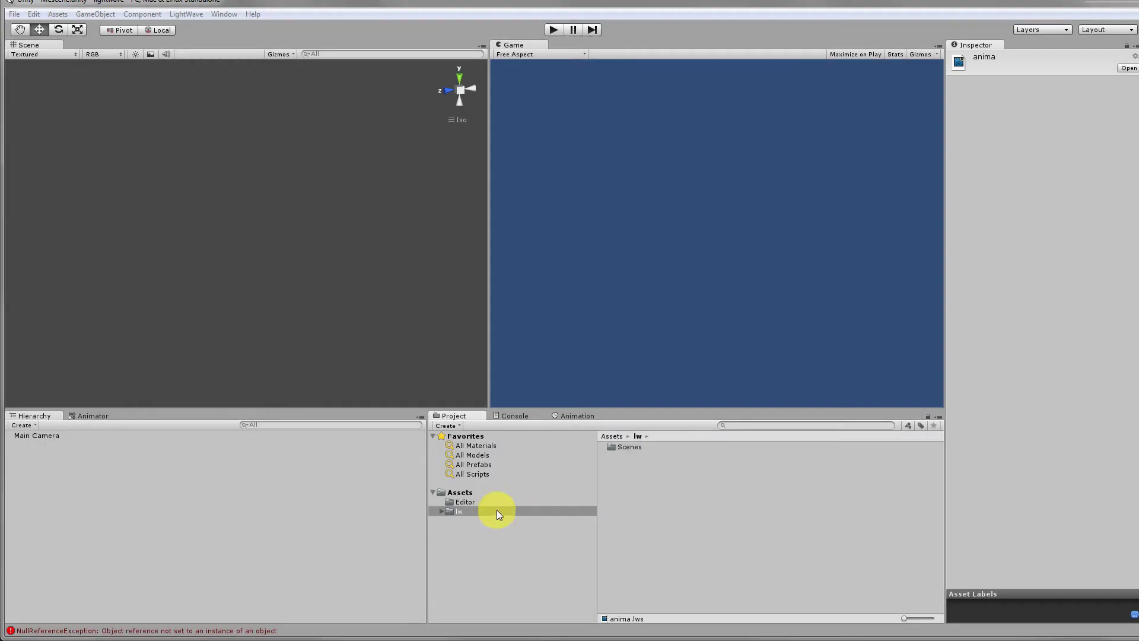
Open the anima scene from lw/Scenes in LightWave Layout and save it over the existing anima.lws.
click(497, 510)
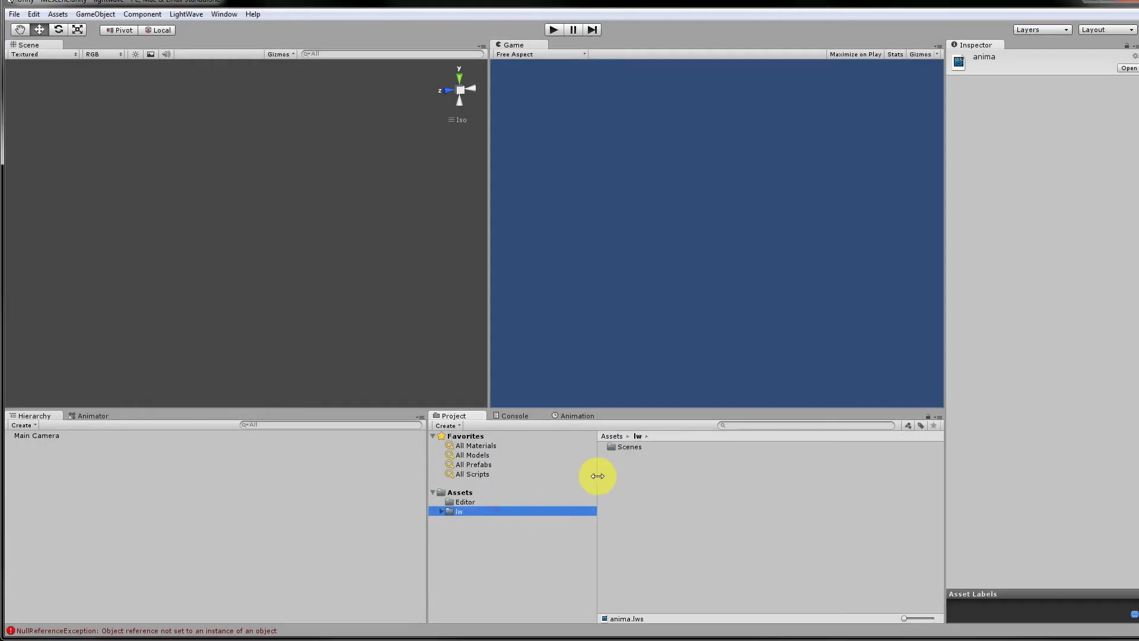
click(619, 452)
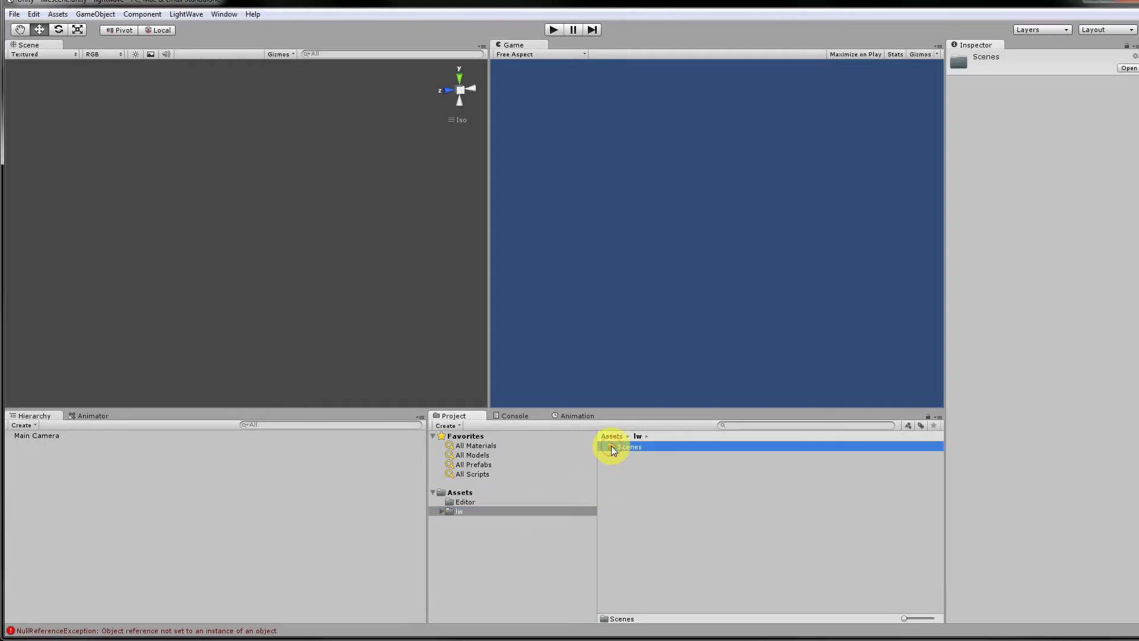
double_click(613, 448)
click(629, 455)
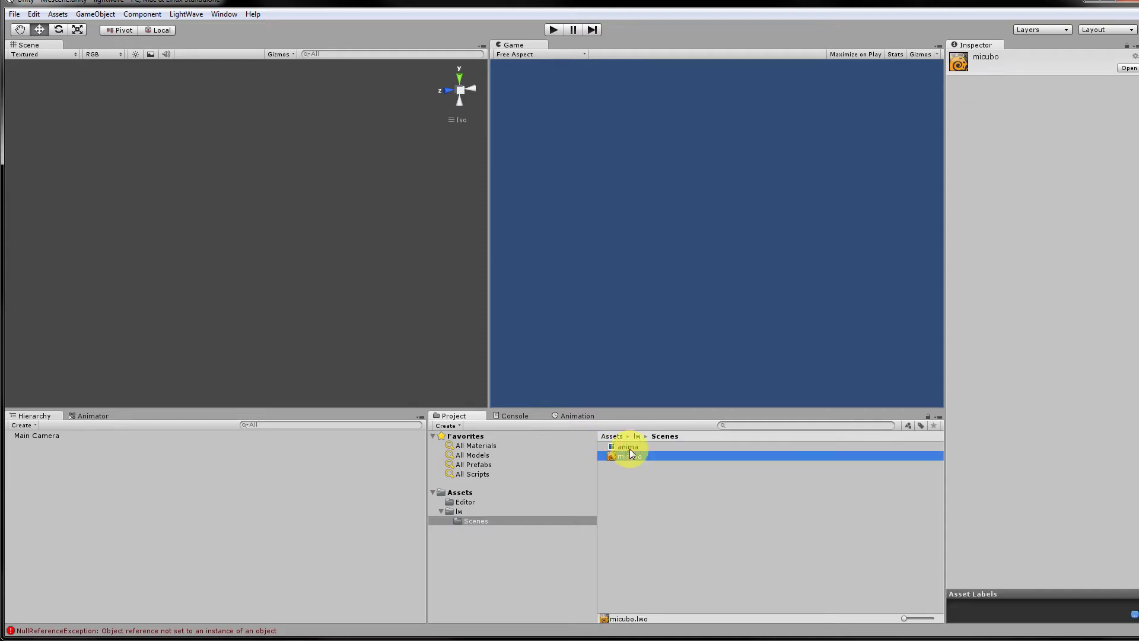
click(628, 447)
double_click(629, 448)
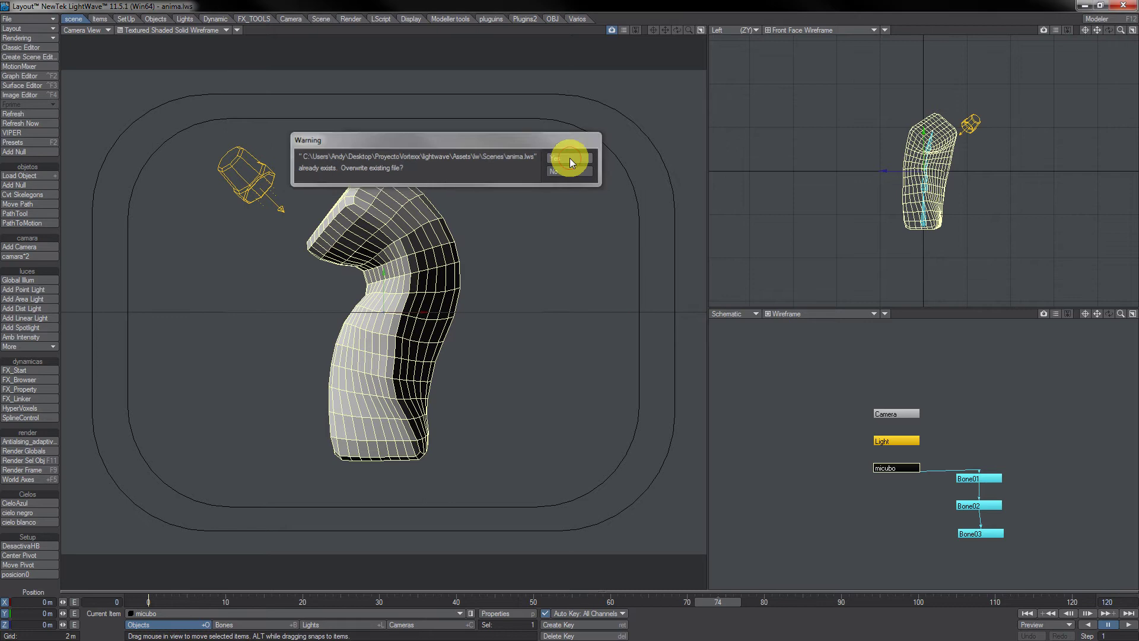
click(570, 158)
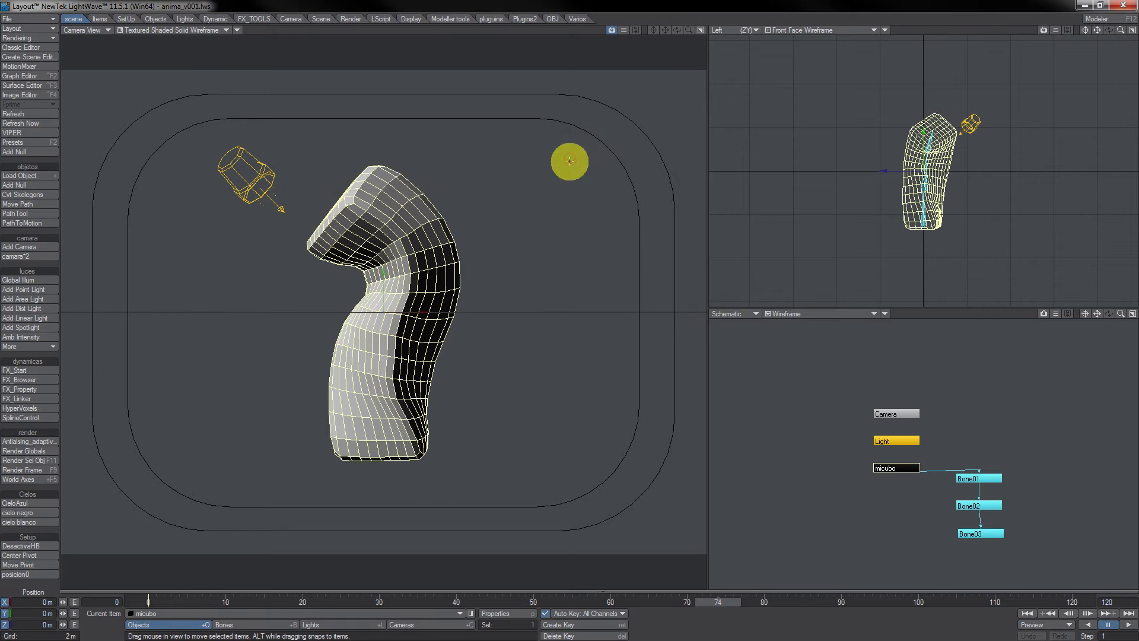
Rotate Bone02 at frame 74 to a pitch of about 23° and save the anima_v001 scene.
click(967, 504)
key(y)
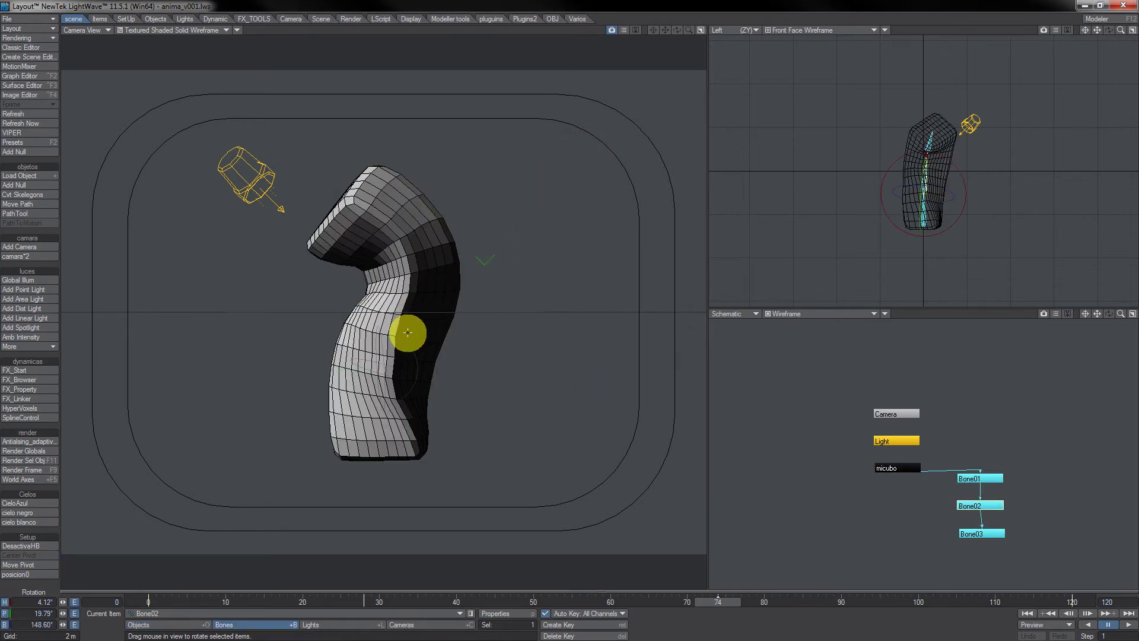
drag(407, 330, 407, 333)
key(s)
key(Return)
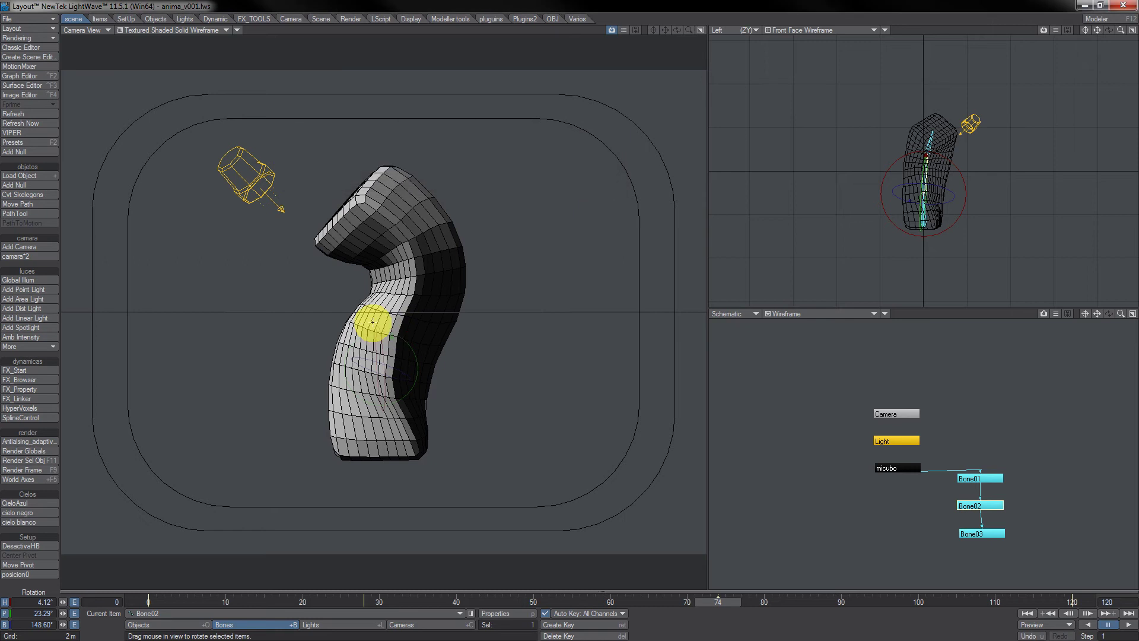
Switch to Unity and examine the imported anima and anima_v001 models and the contents of the Scenes folder.
click(388, 640)
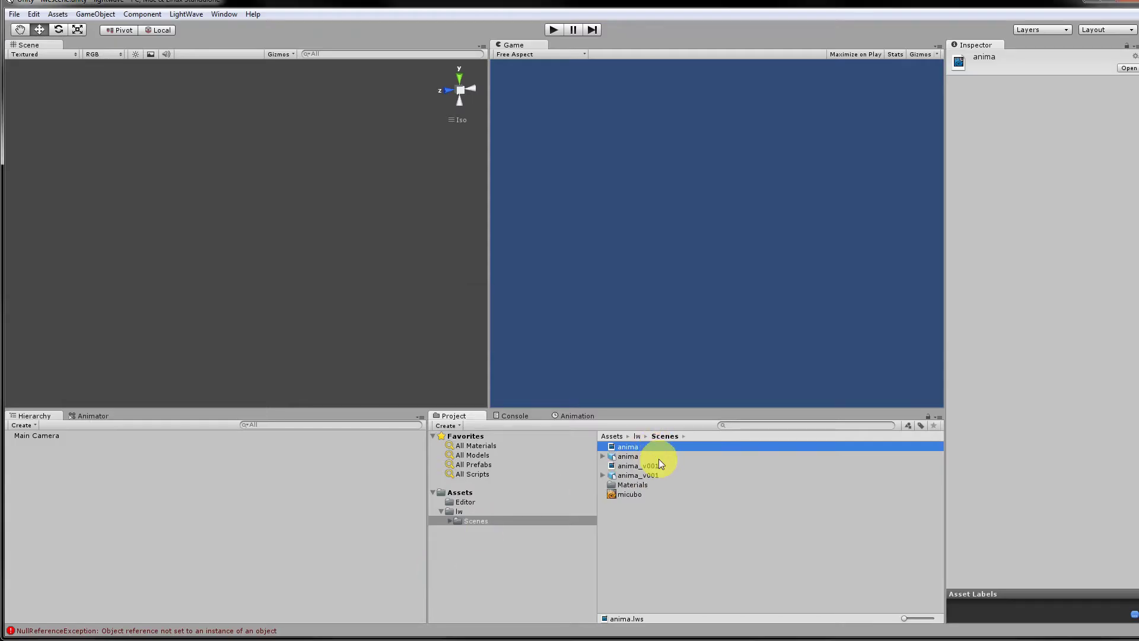
click(636, 477)
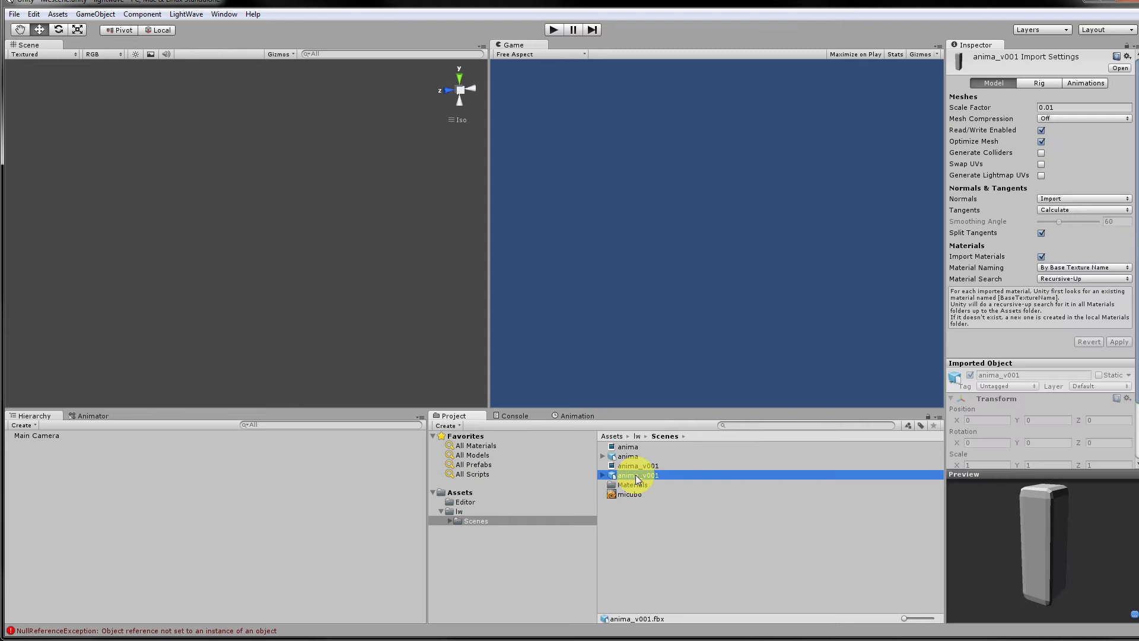
click(632, 455)
click(640, 476)
click(464, 519)
click(449, 521)
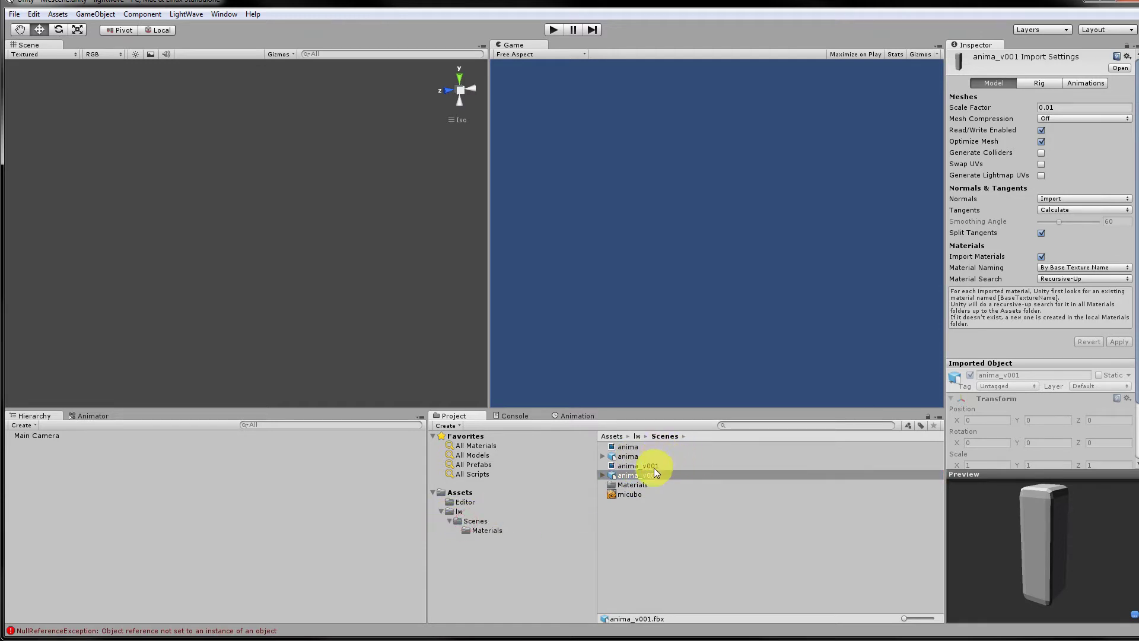
key(F2)
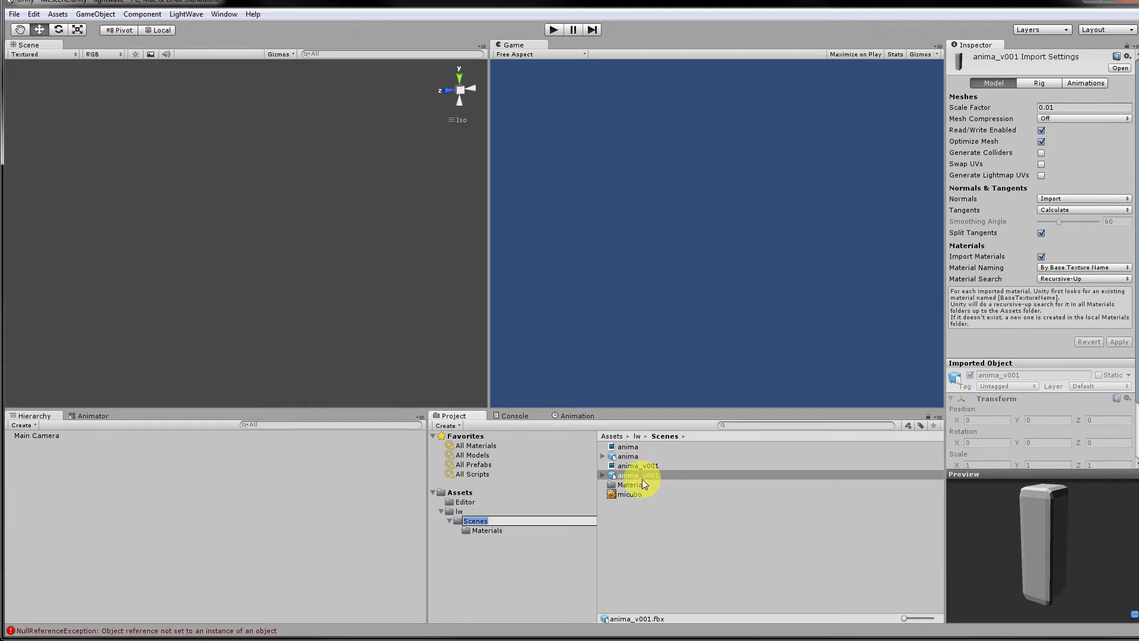
click(673, 513)
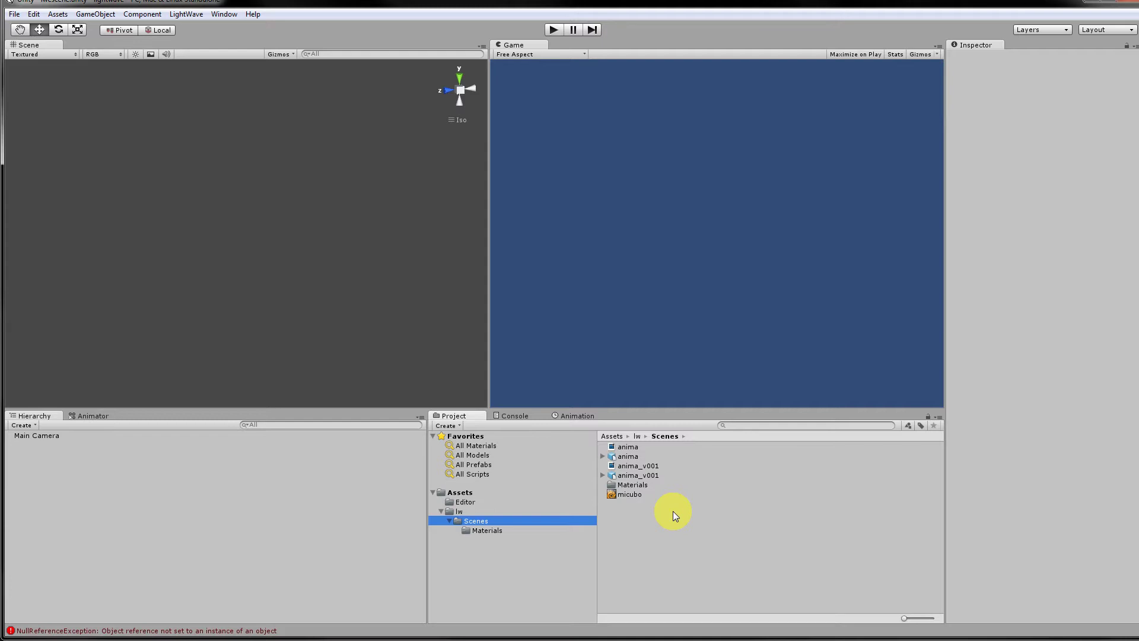
Set the anima_v001 model's import scale factor to 1 and apply it.
click(641, 475)
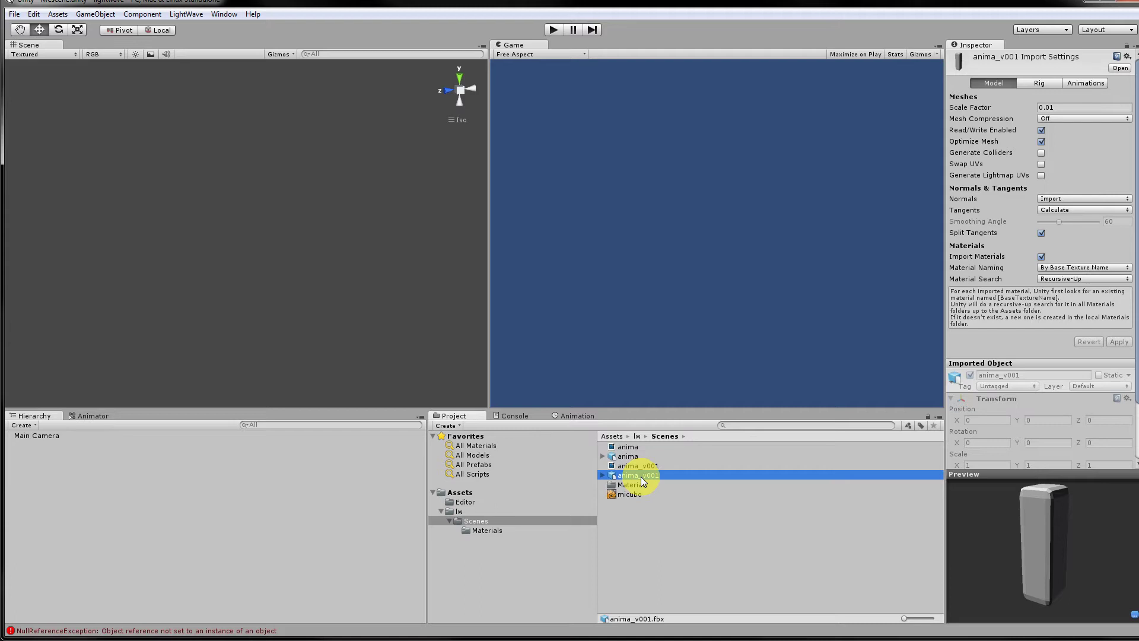
click(1041, 108)
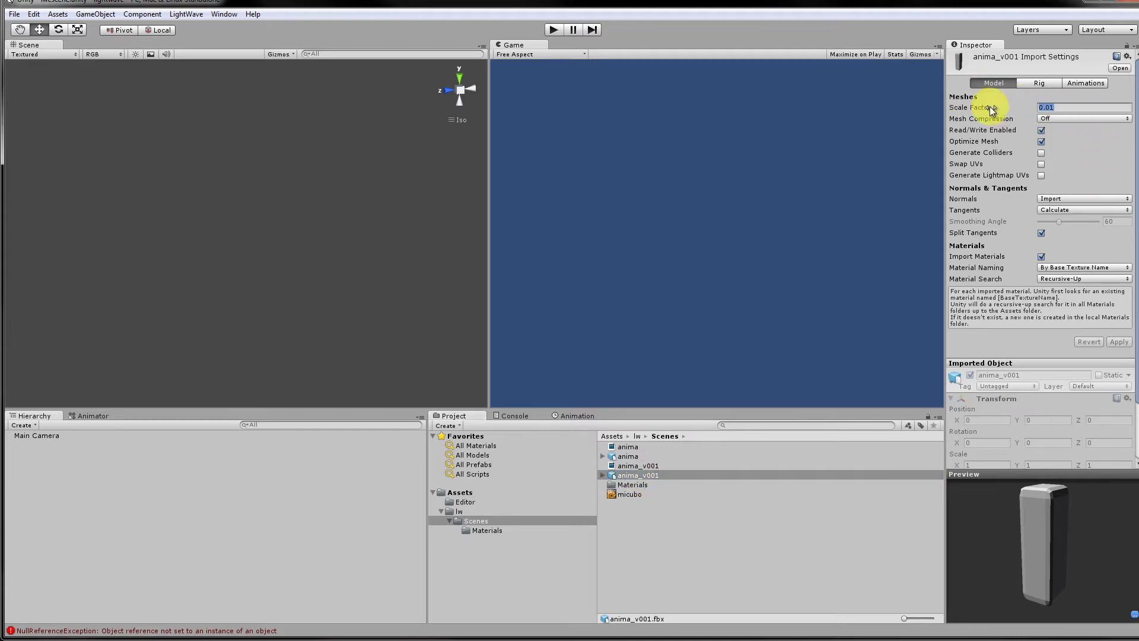
text(1)
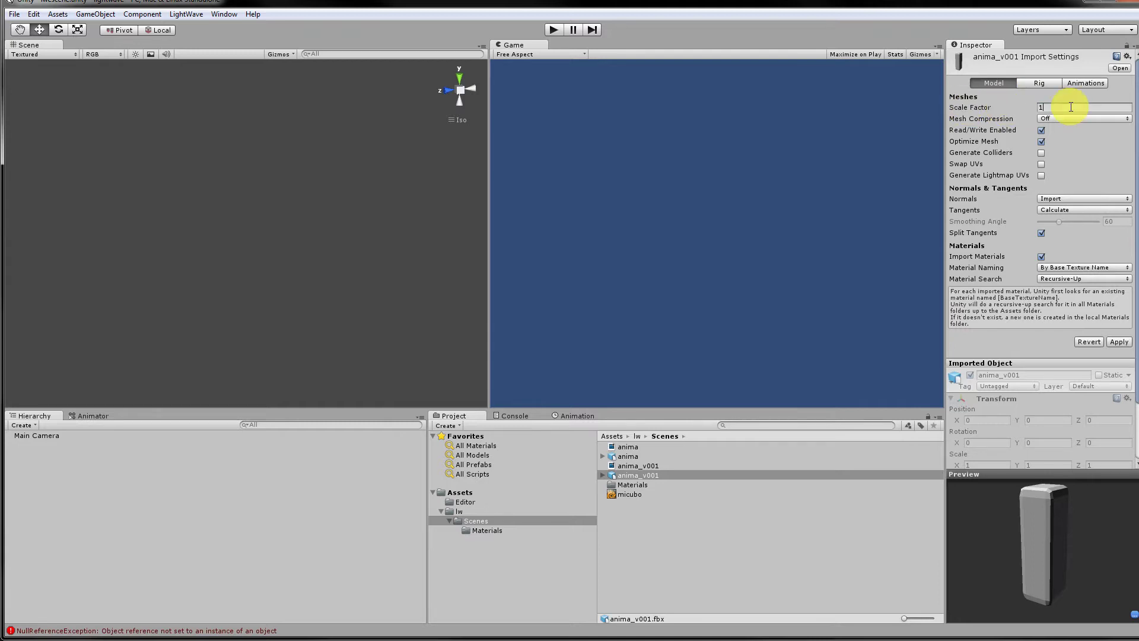
click(1107, 343)
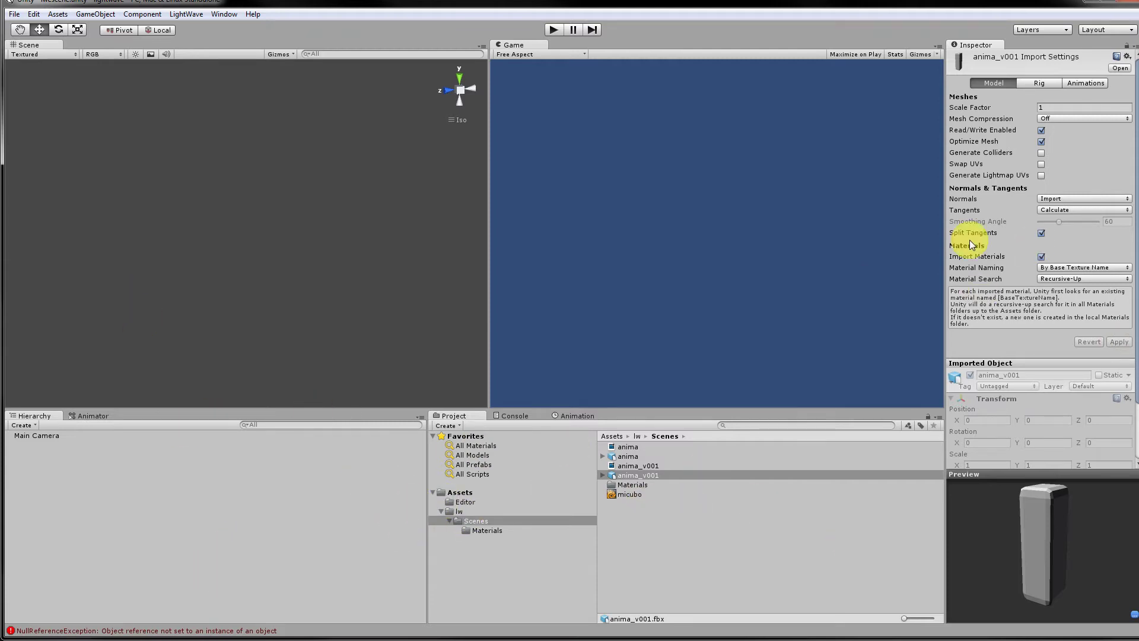
Check the rig and animation import settings of anima_v001 and place the model in the Unity scene.
click(1091, 87)
click(1045, 87)
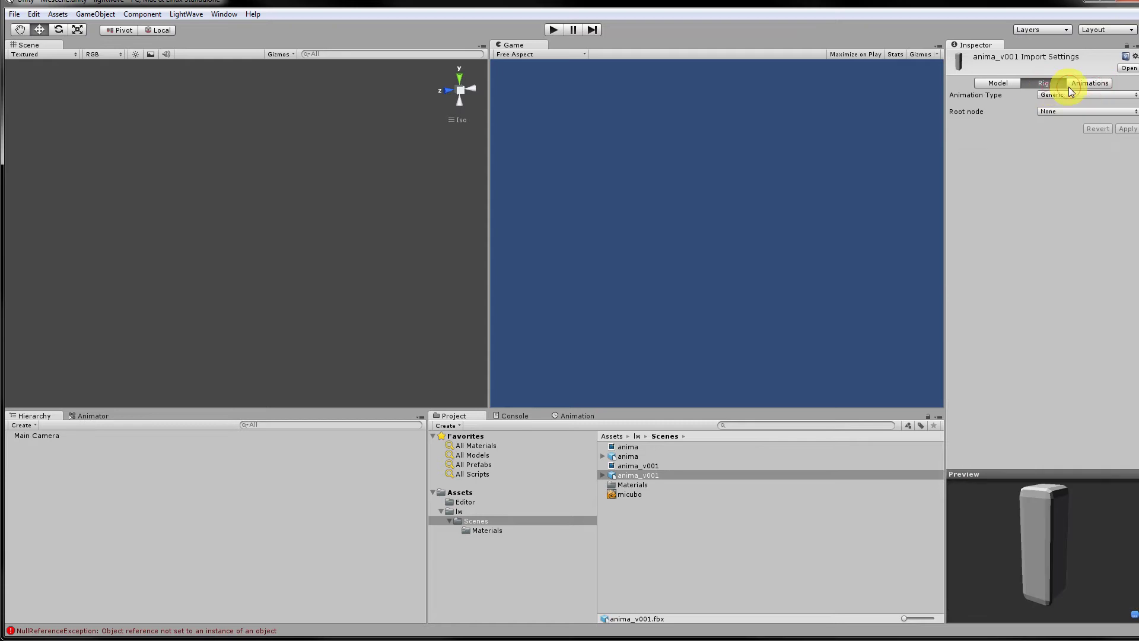
click(1070, 86)
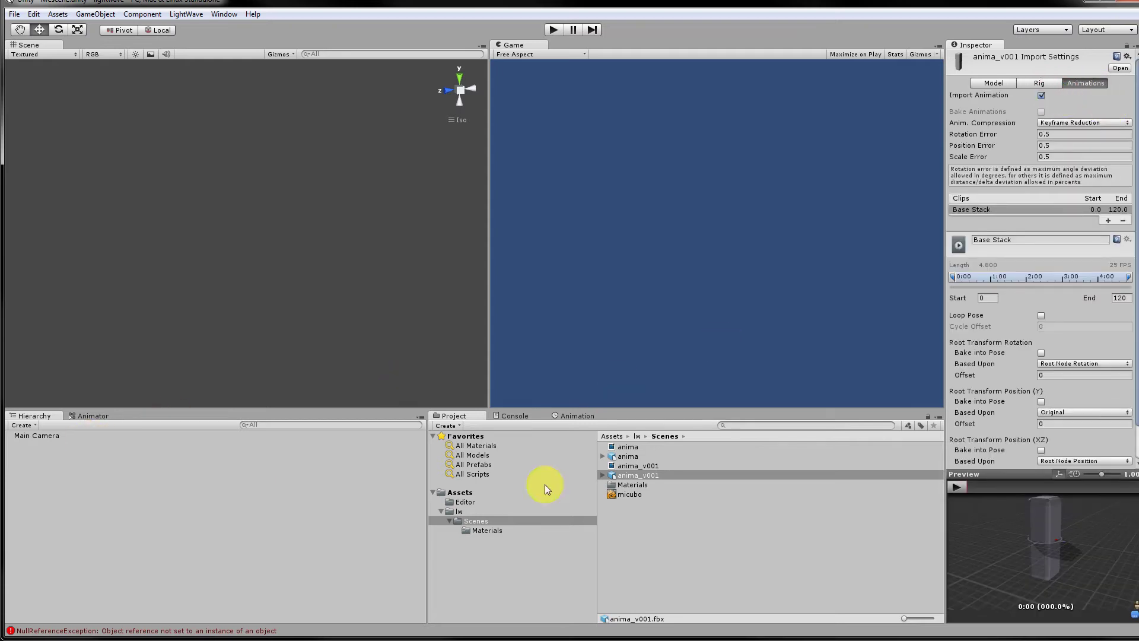
drag(618, 474, 227, 287)
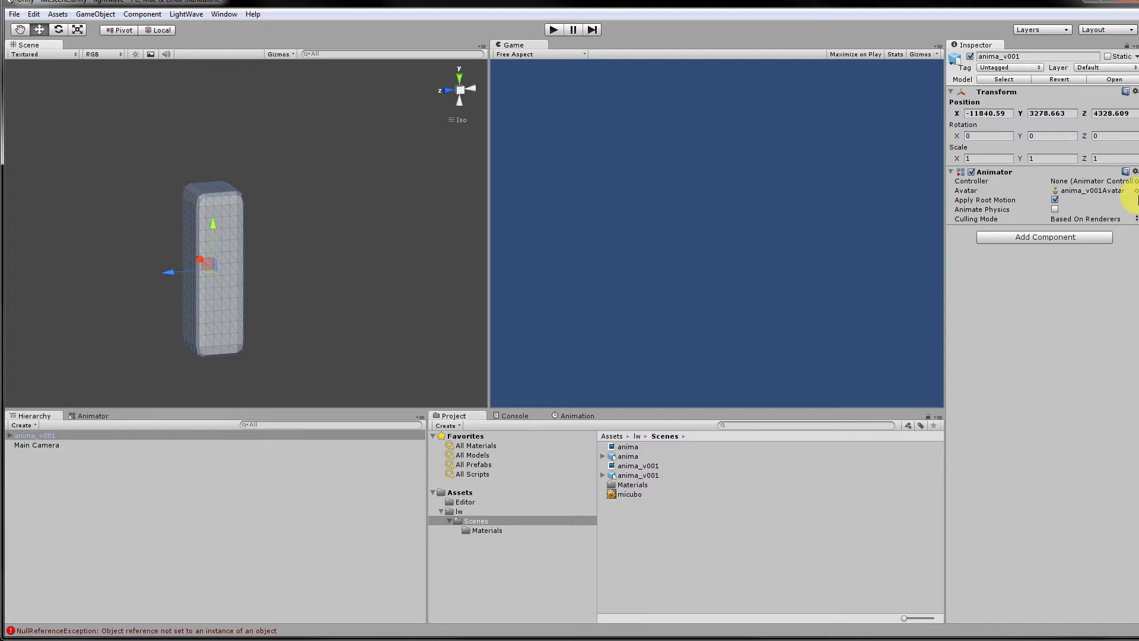
Create an Animator Controller in the lw/Scenes folder and assign it to the Animator of the anima_v001 object.
click(1087, 184)
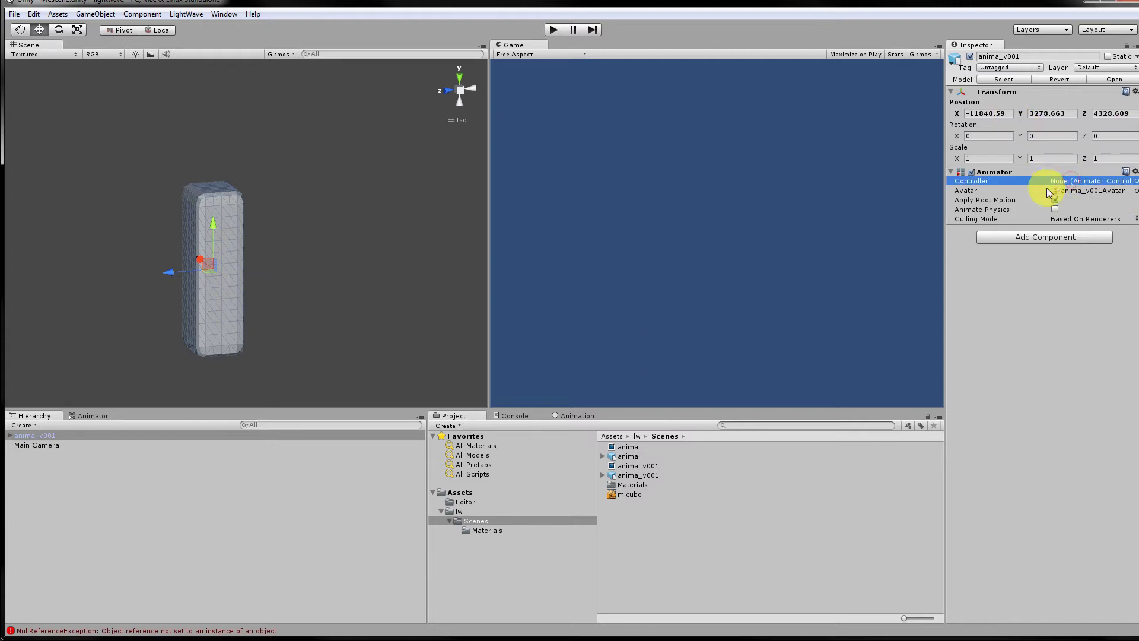
click(467, 514)
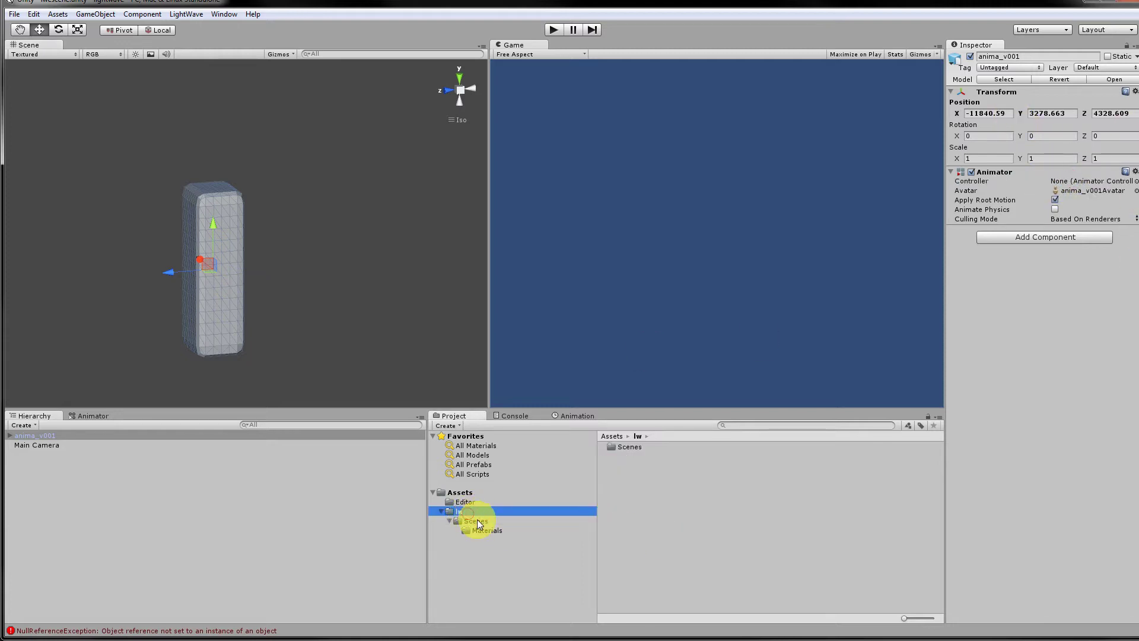
click(474, 520)
click(439, 426)
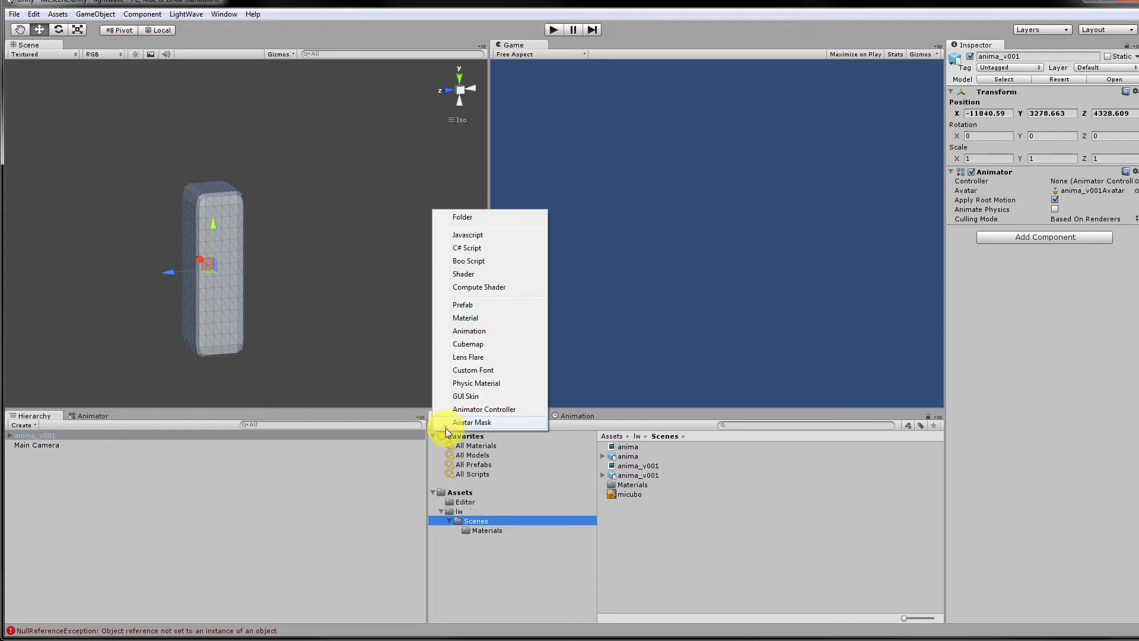
click(501, 407)
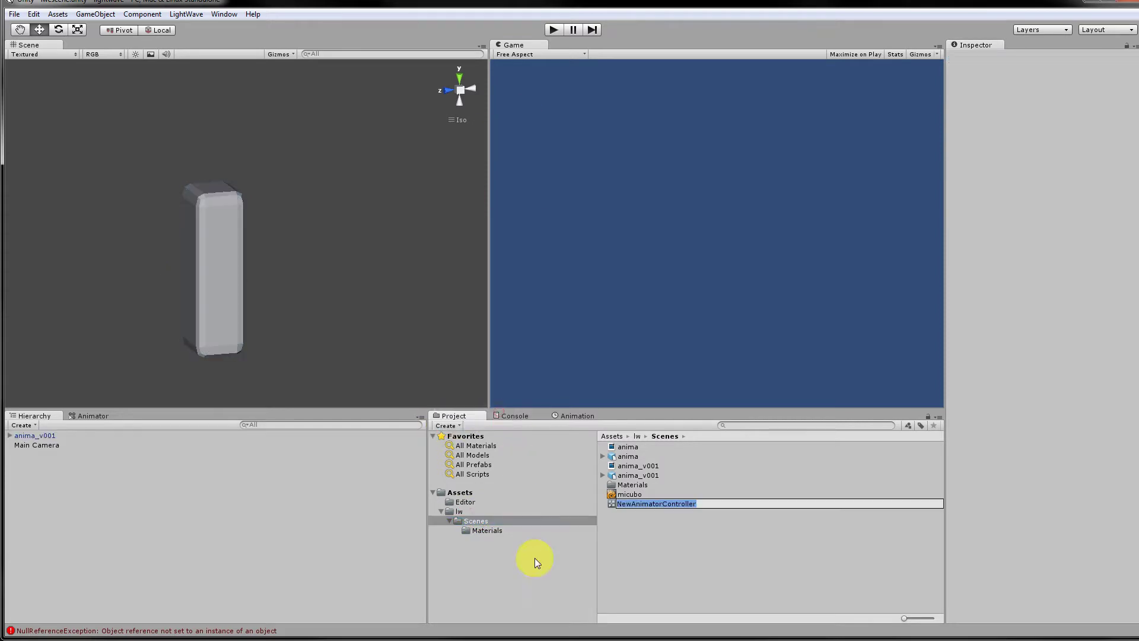
click(652, 525)
click(37, 436)
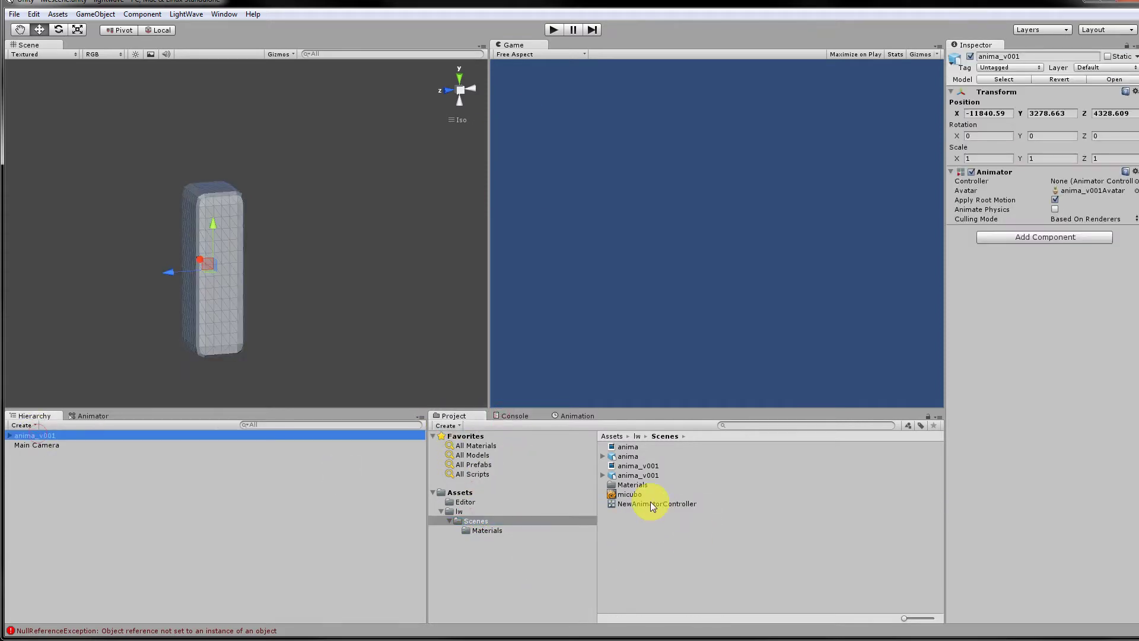
drag(651, 503, 1097, 184)
Reposition Any State in the new controller's base layer and add the Base Stack clip of anima_v001 as a state.
click(83, 415)
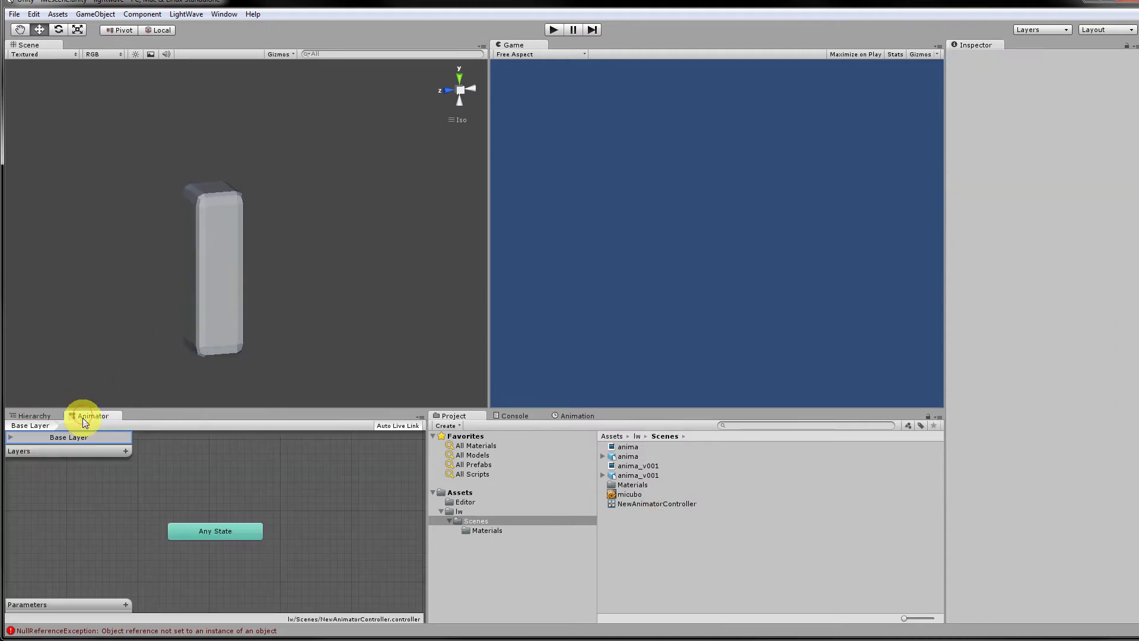
drag(224, 529, 264, 494)
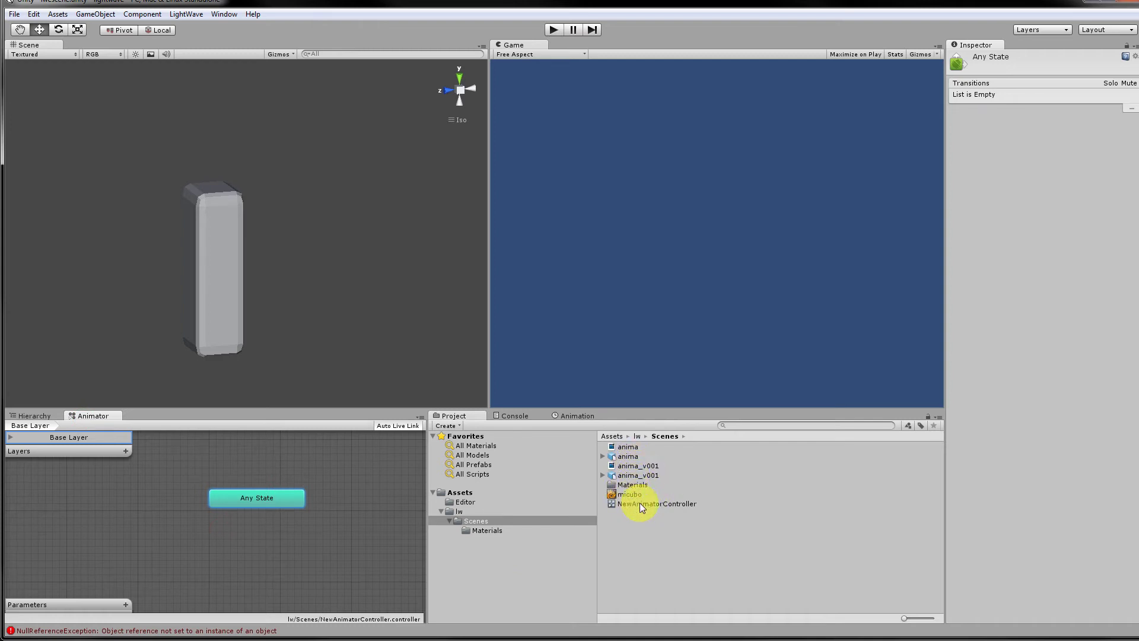
click(498, 530)
click(495, 521)
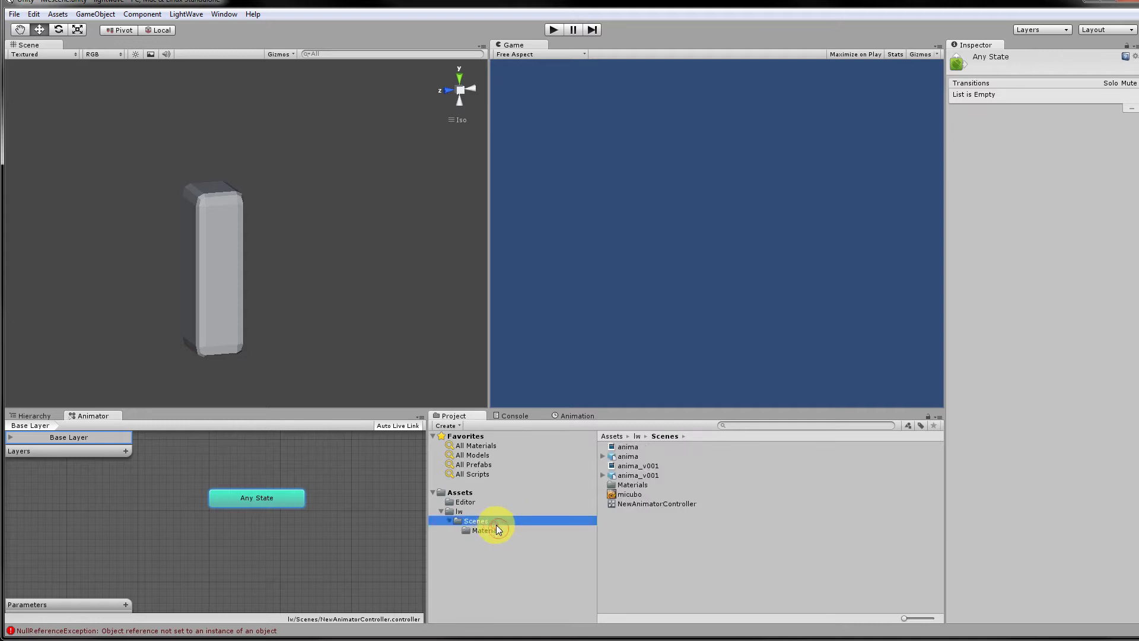
click(602, 475)
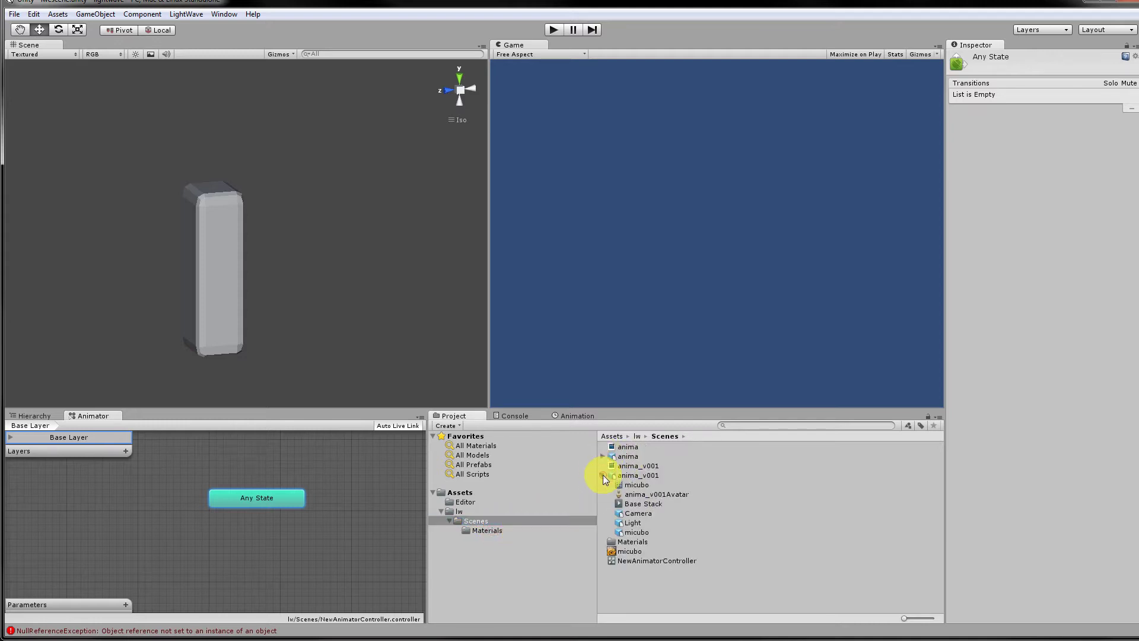
drag(639, 503, 281, 545)
Make a transition from Any State to Base Stack and play the scene to preview the animation.
click(276, 498)
click(316, 502)
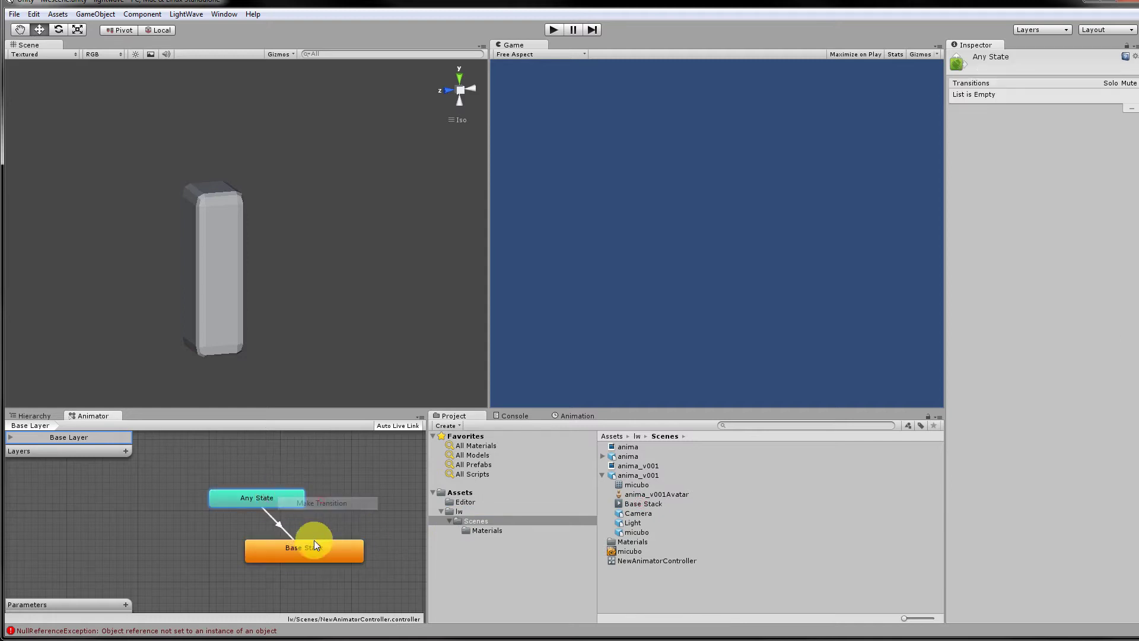
click(315, 546)
drag(315, 547, 301, 546)
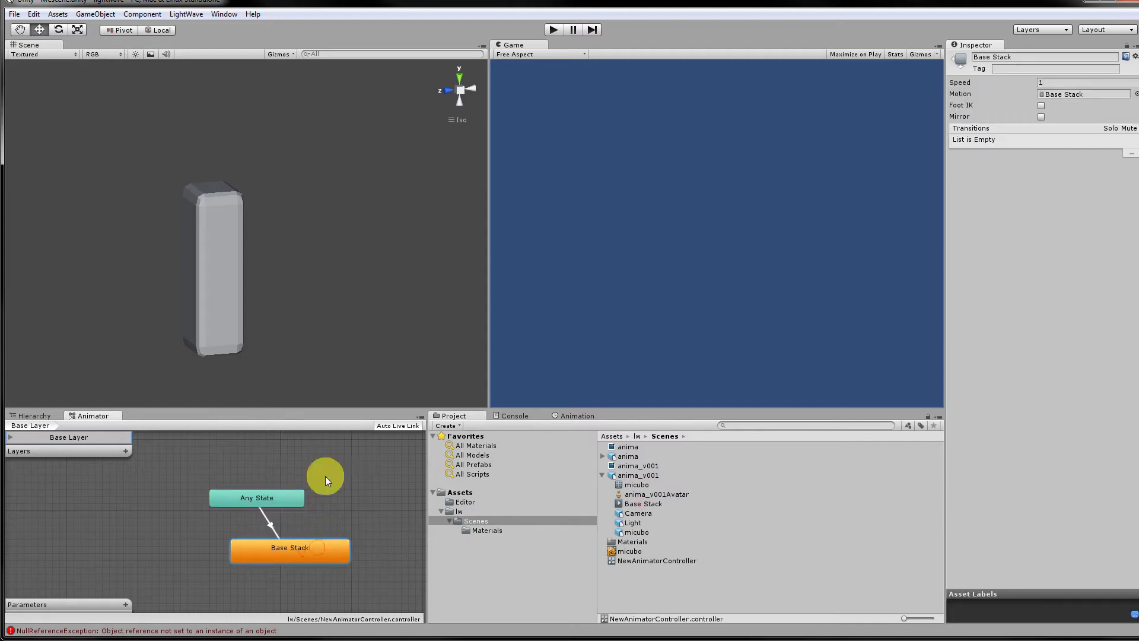
click(551, 29)
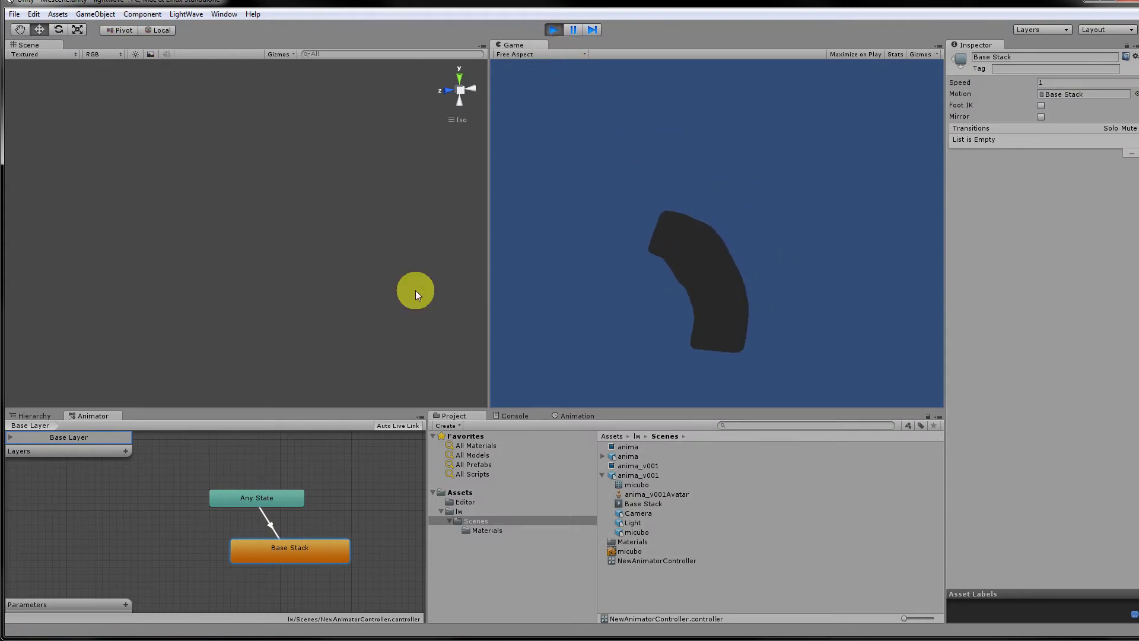
click(551, 29)
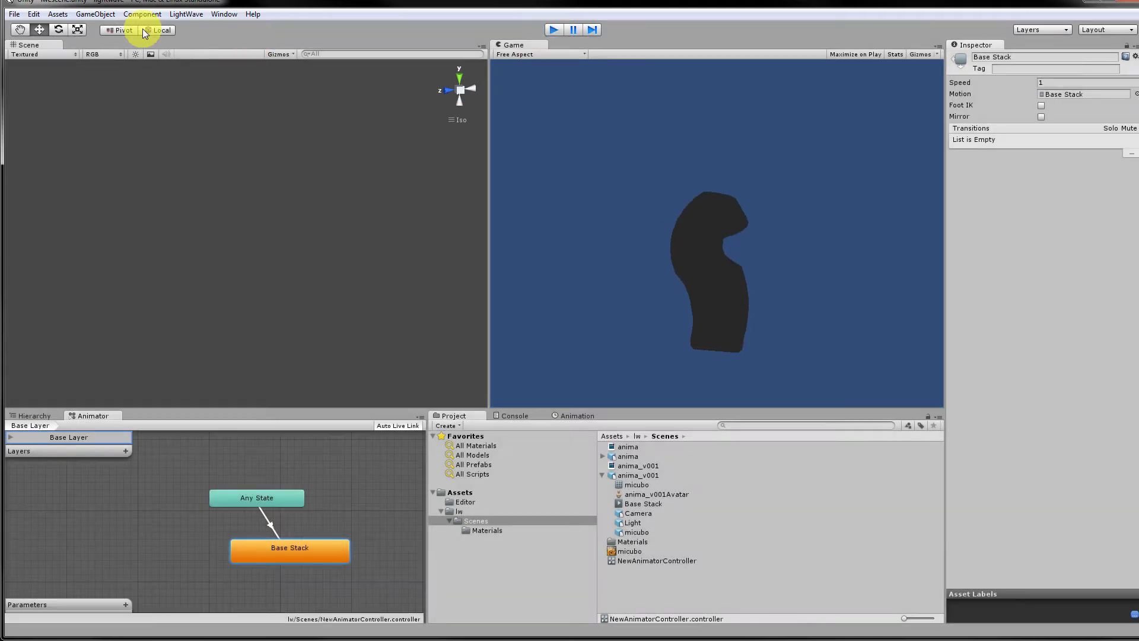
Add a directional light to the scene and play the scene to preview the lit model.
click(95, 14)
mouse_move(234, 43)
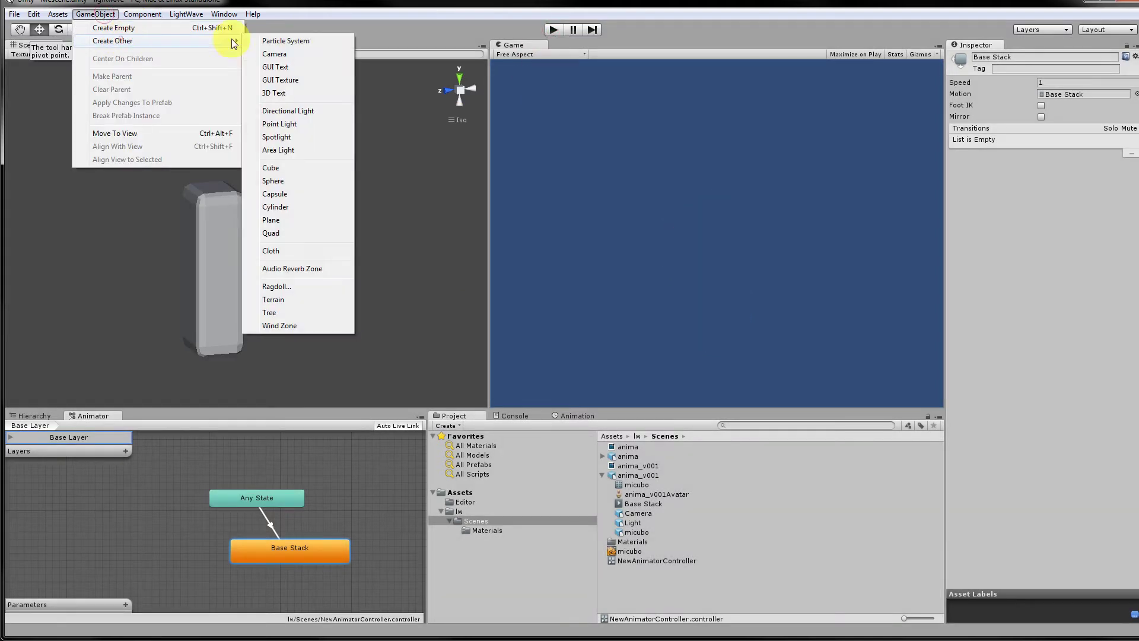
click(308, 112)
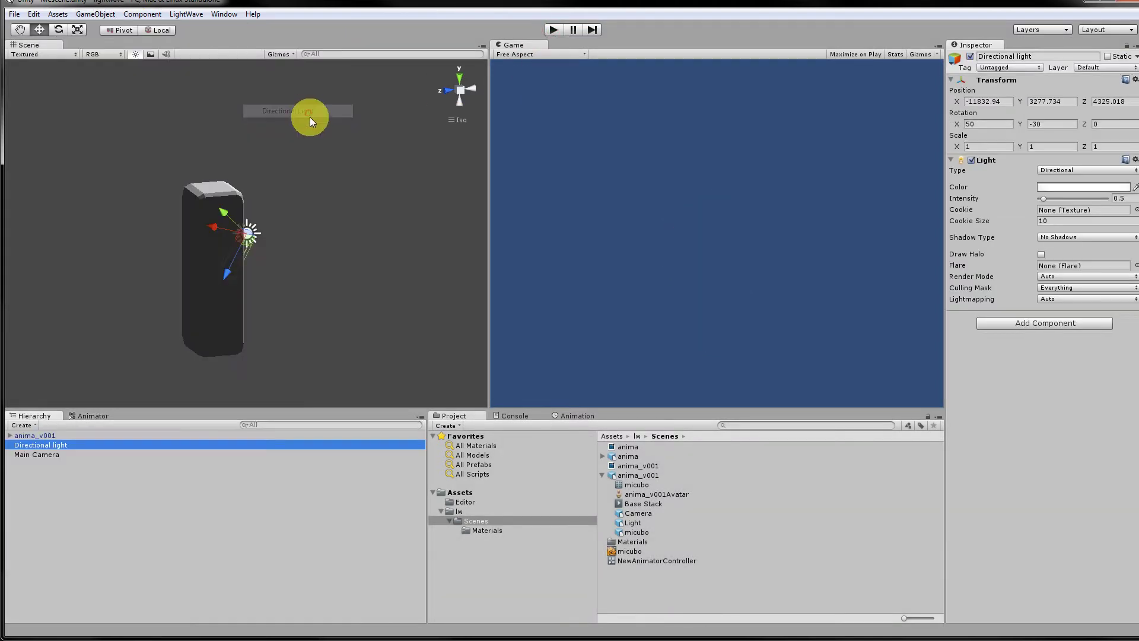
click(553, 30)
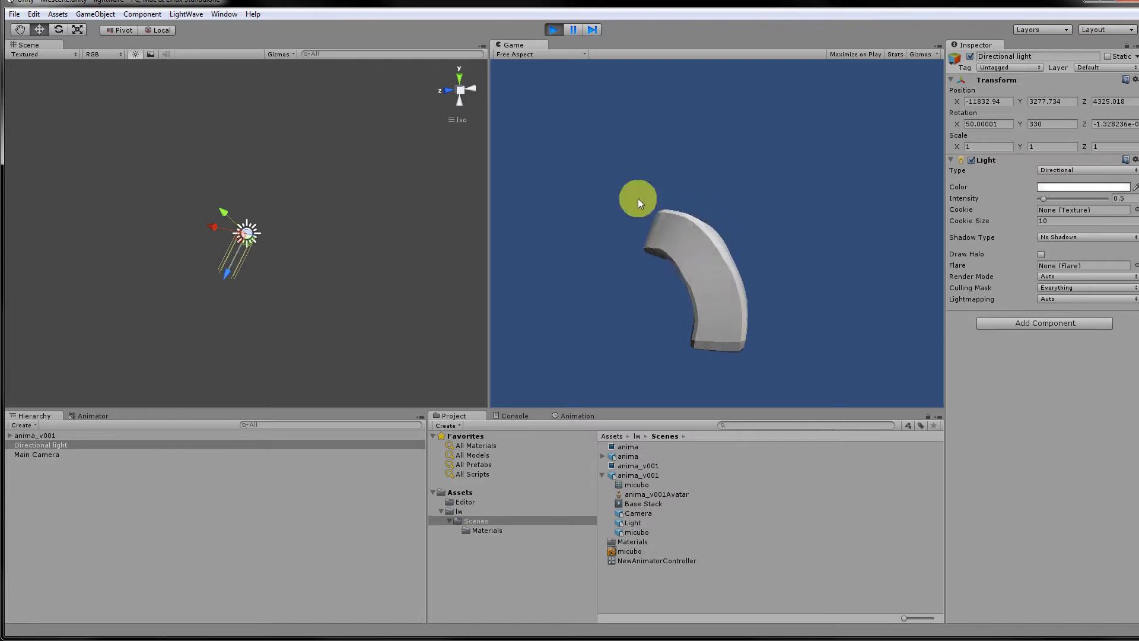
click(554, 30)
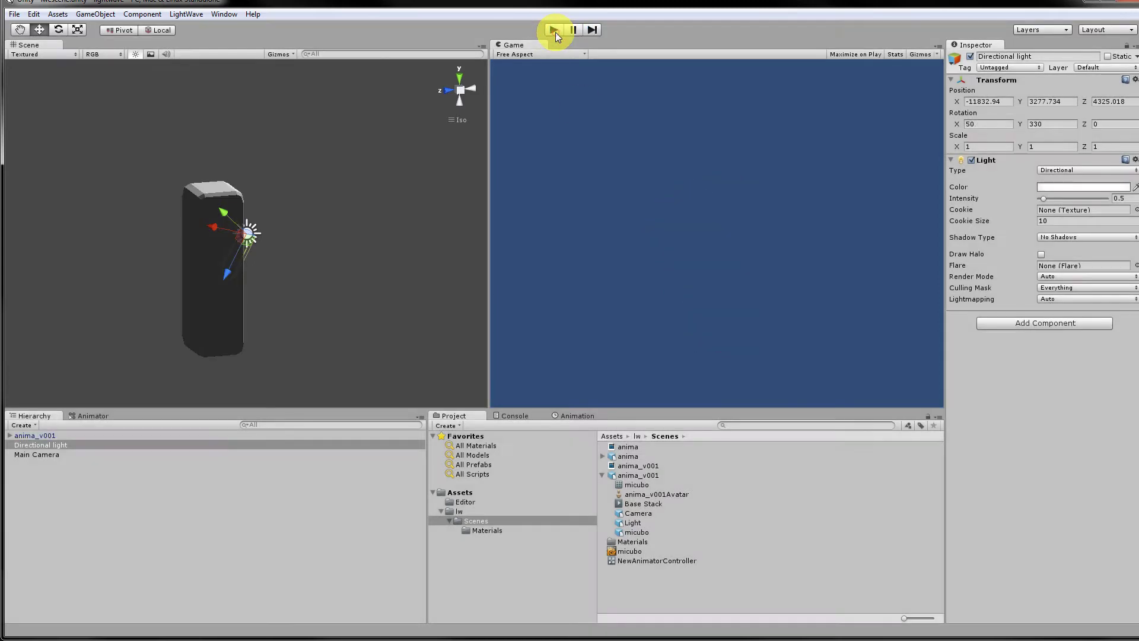
Switch to LightWave, rotate Bone03 at frame 46 to a heading of about 20° and pitch of about -97°, and save the scene.
key(alt+Tab)
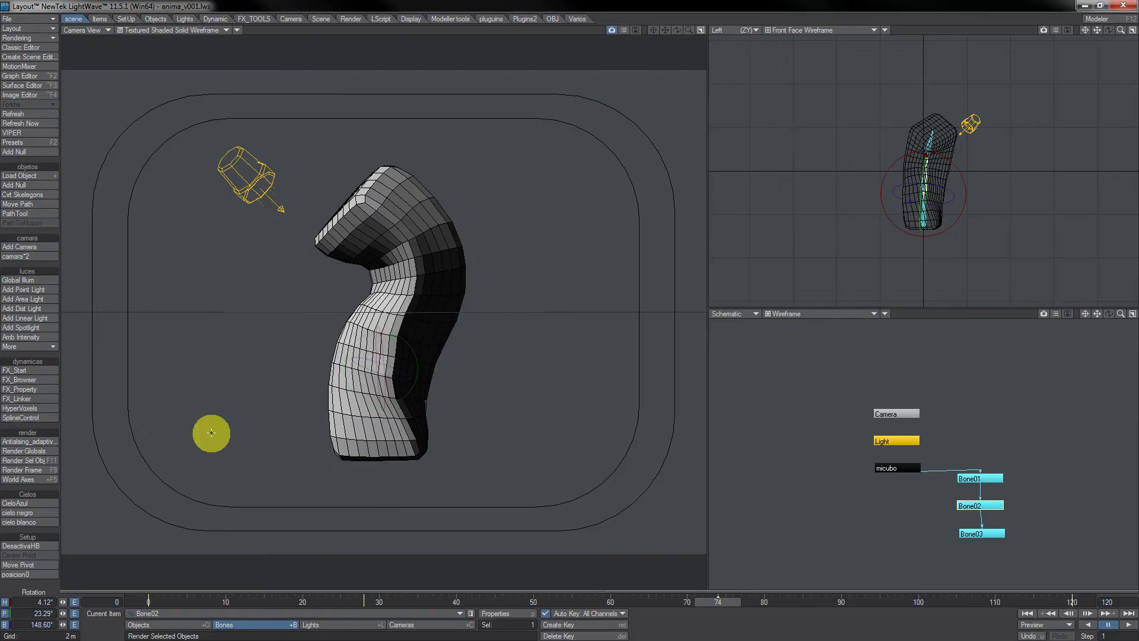
drag(482, 598, 502, 600)
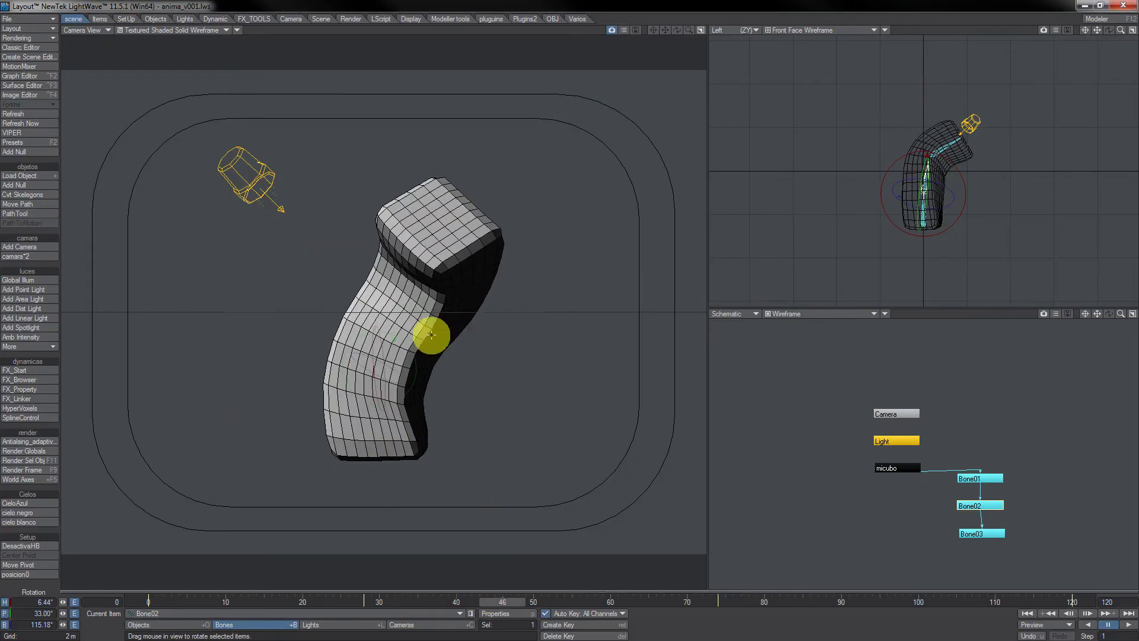
click(968, 533)
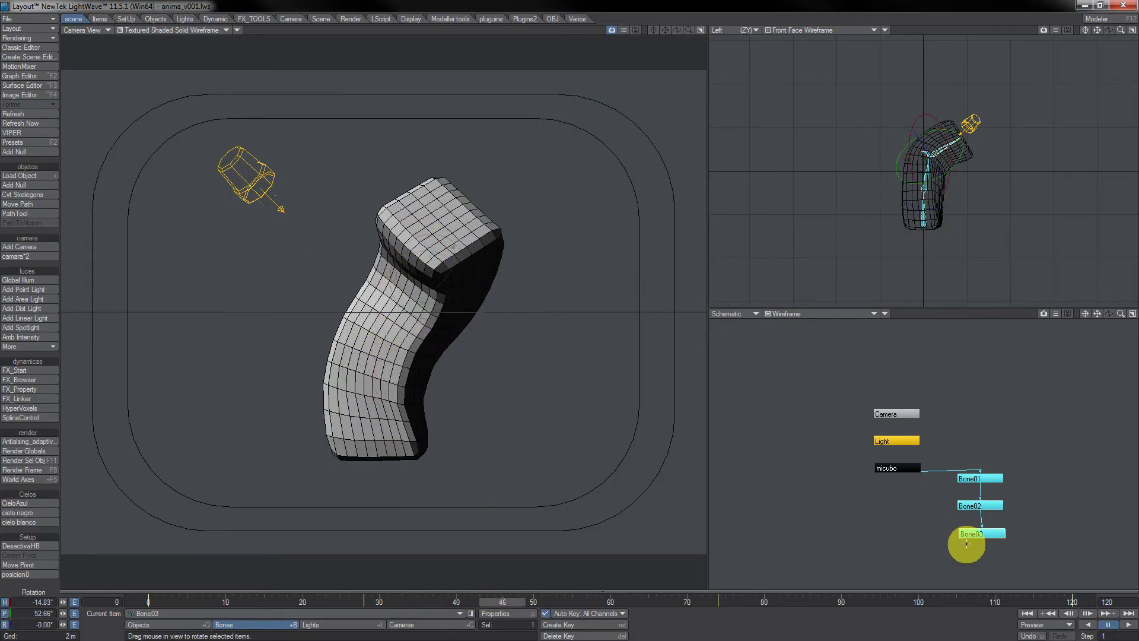
drag(425, 219, 420, 250)
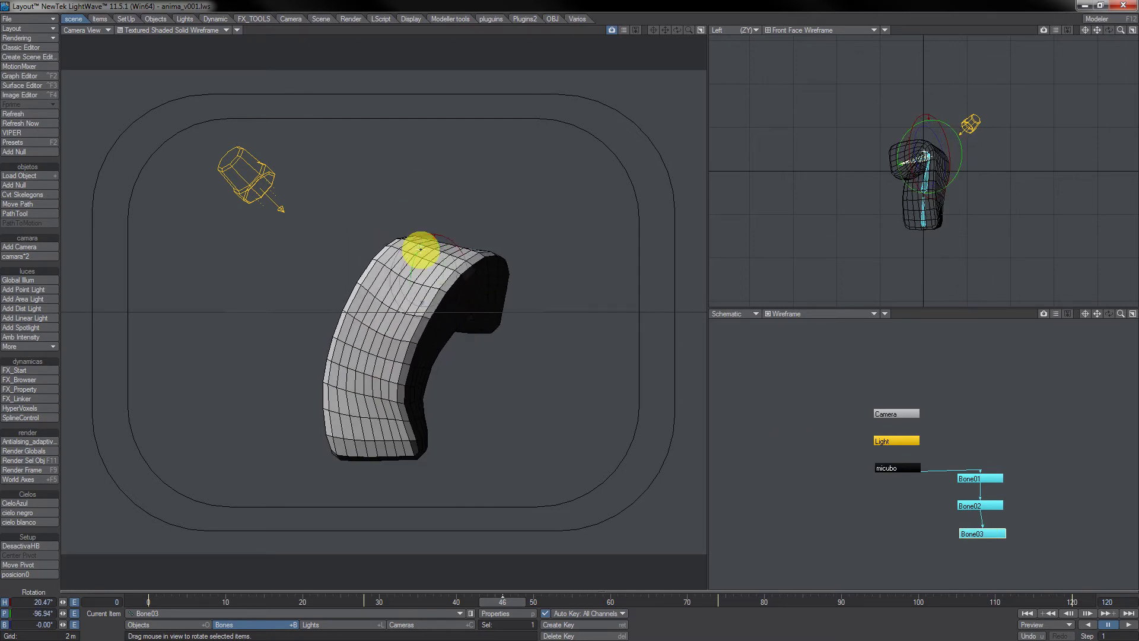
key(Return)
key(Return)
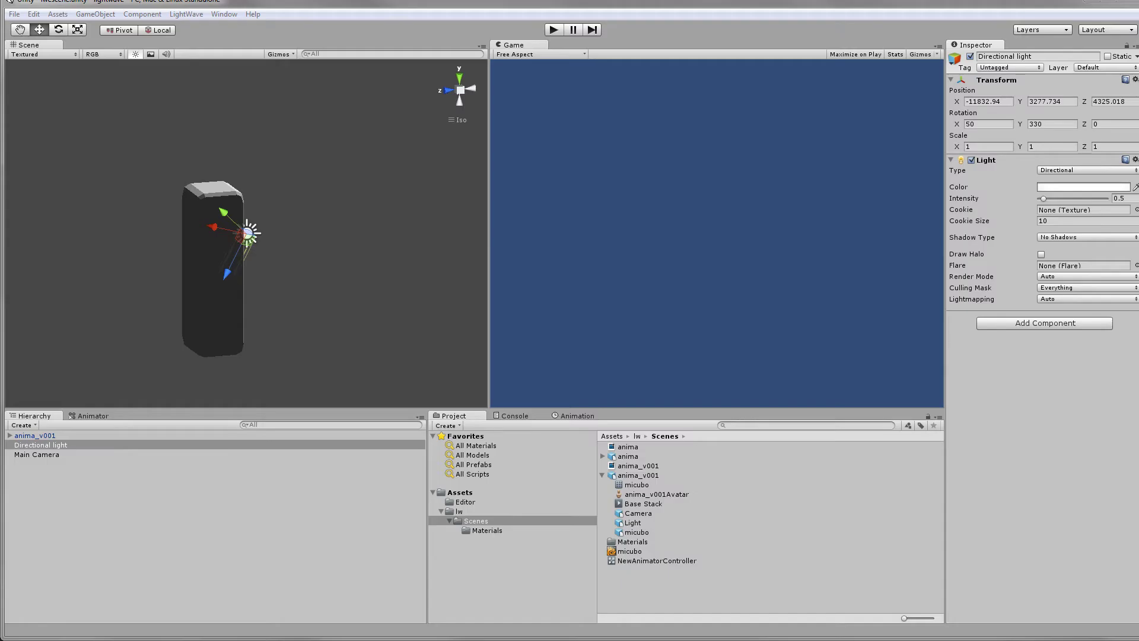
Return to Unity, play the scene to check the updated animation, and look at the LightWave install path option.
click(89, 270)
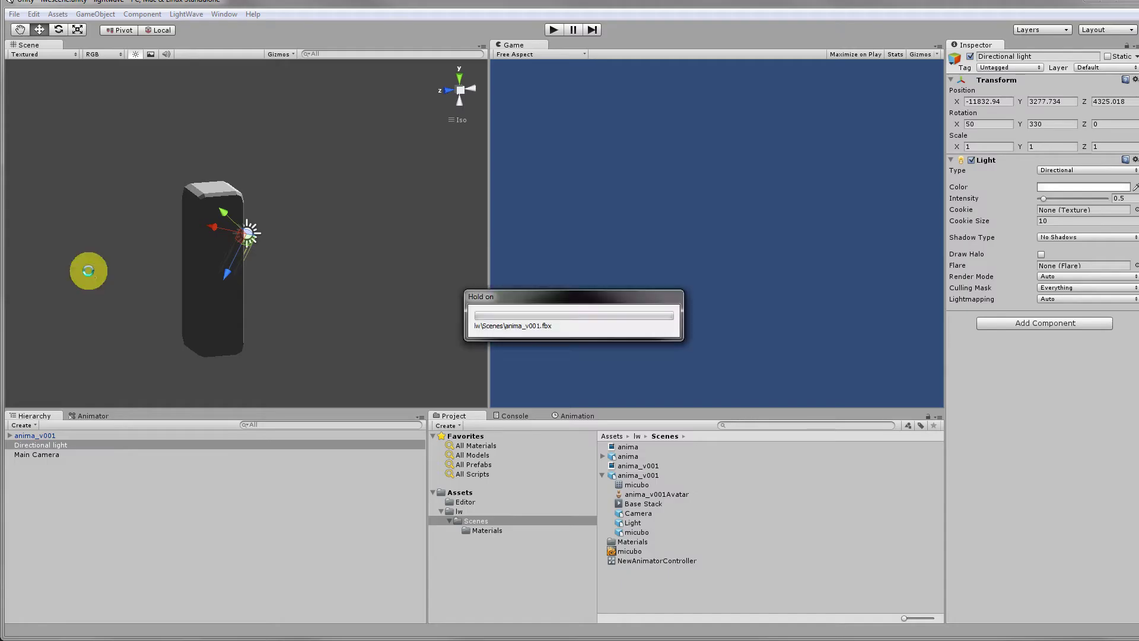
click(305, 397)
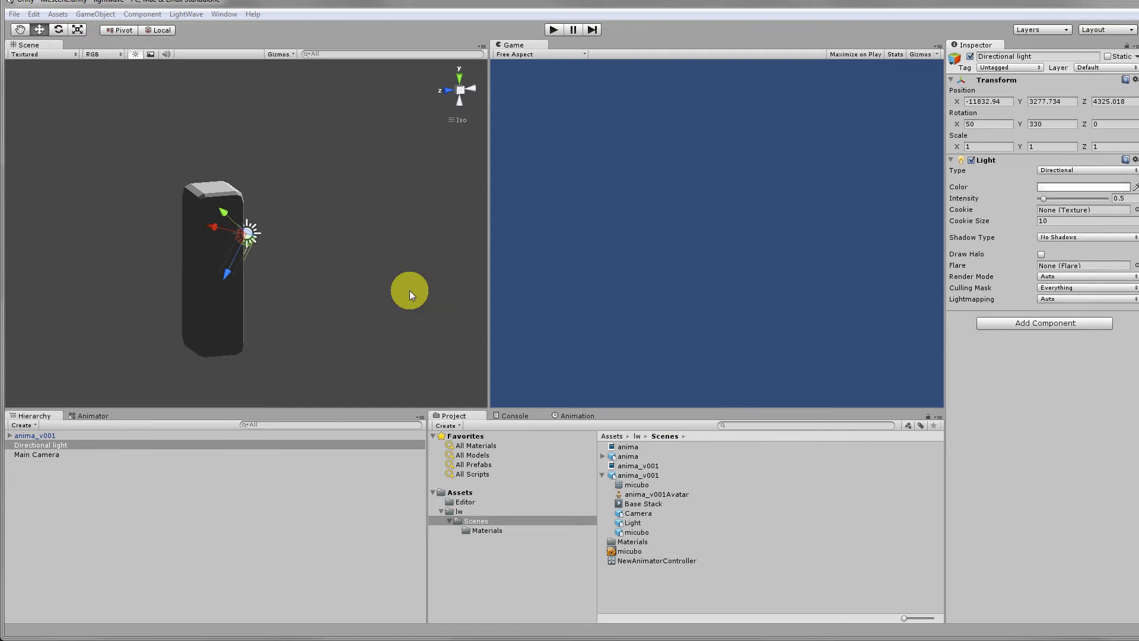
click(552, 31)
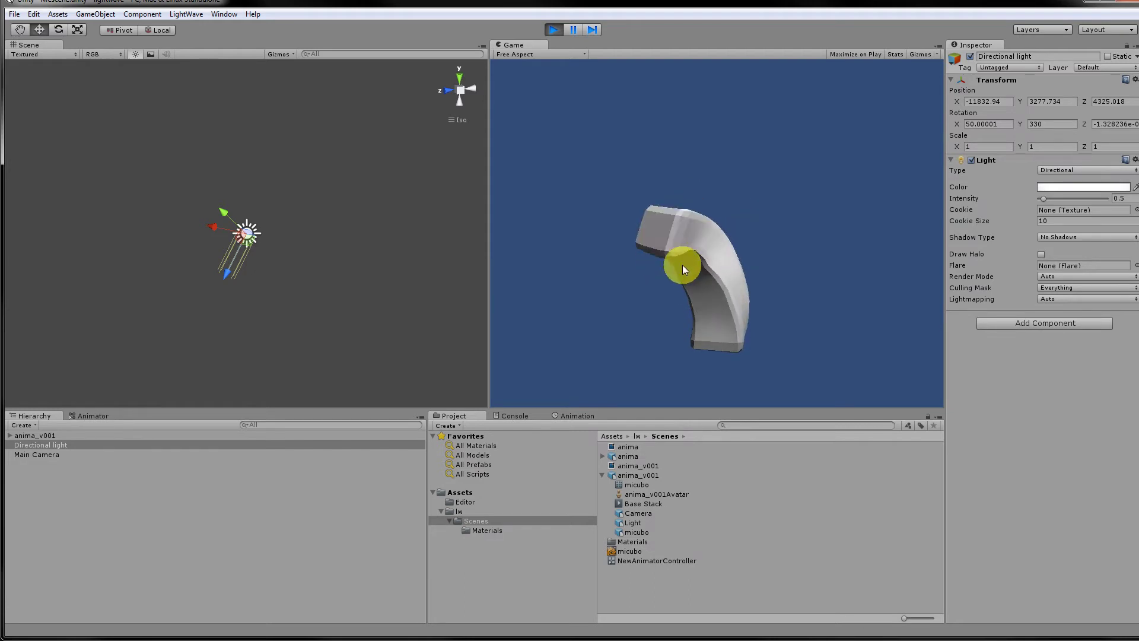
click(185, 13)
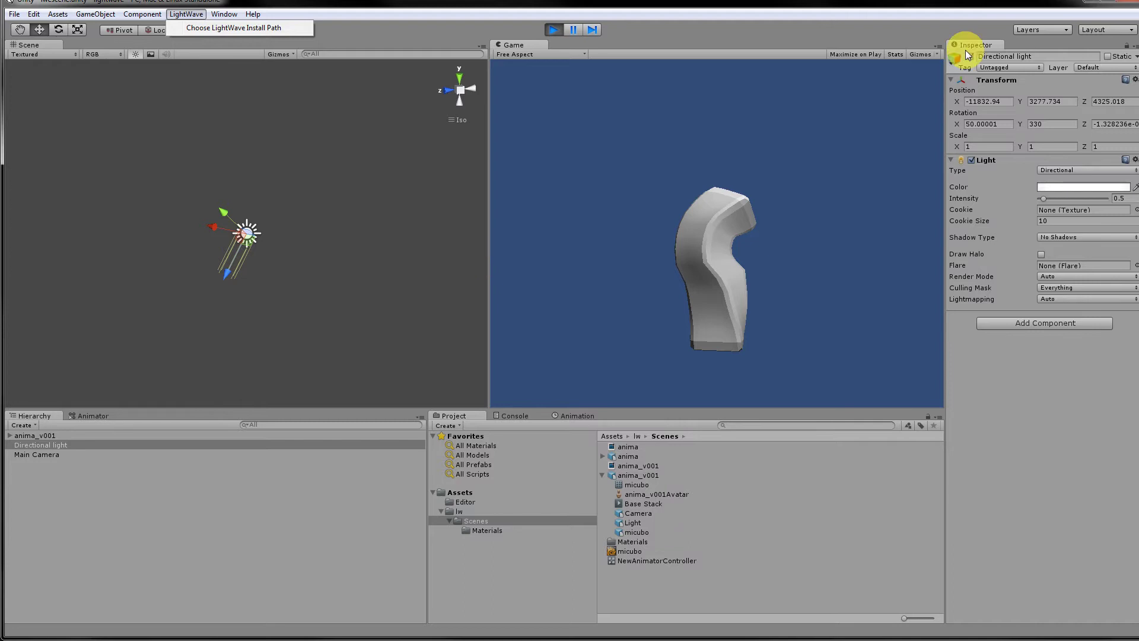
click(841, 21)
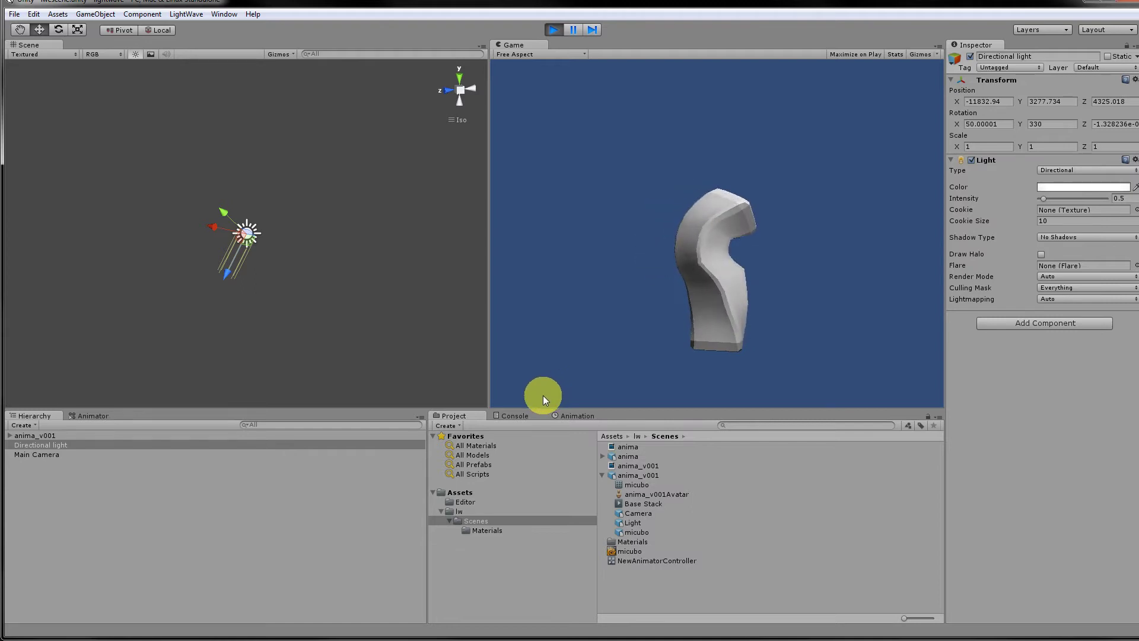
click(553, 28)
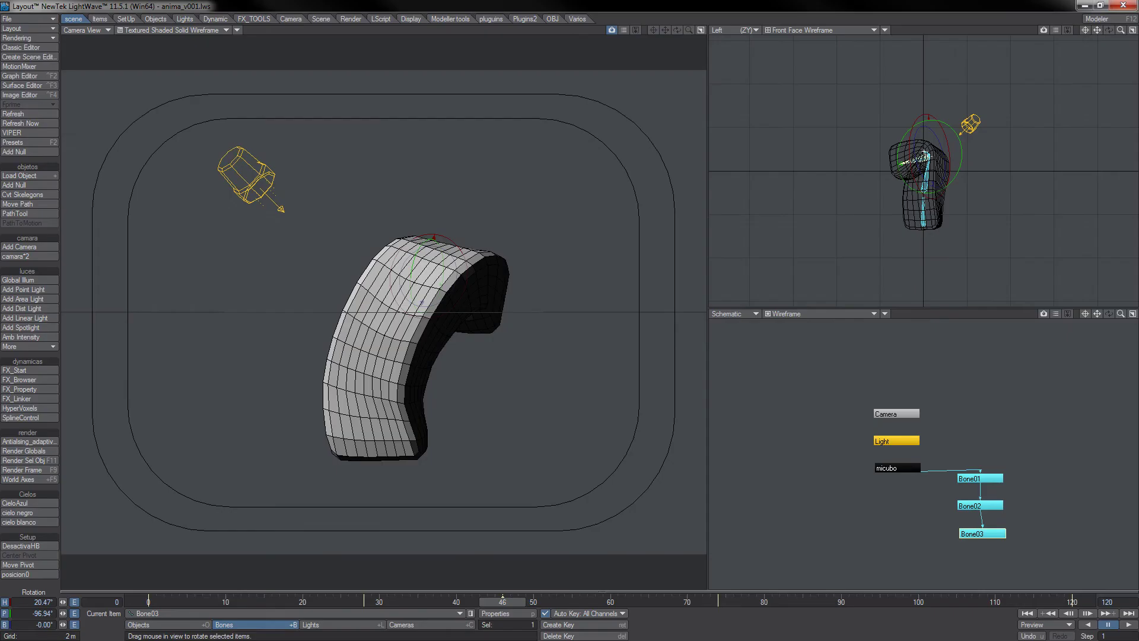
In LightWave at frame 13, rotate Bone03 to a bank of about -216° and Bone02 to about 23° heading, 21° pitch and -5° bank.
click(249, 600)
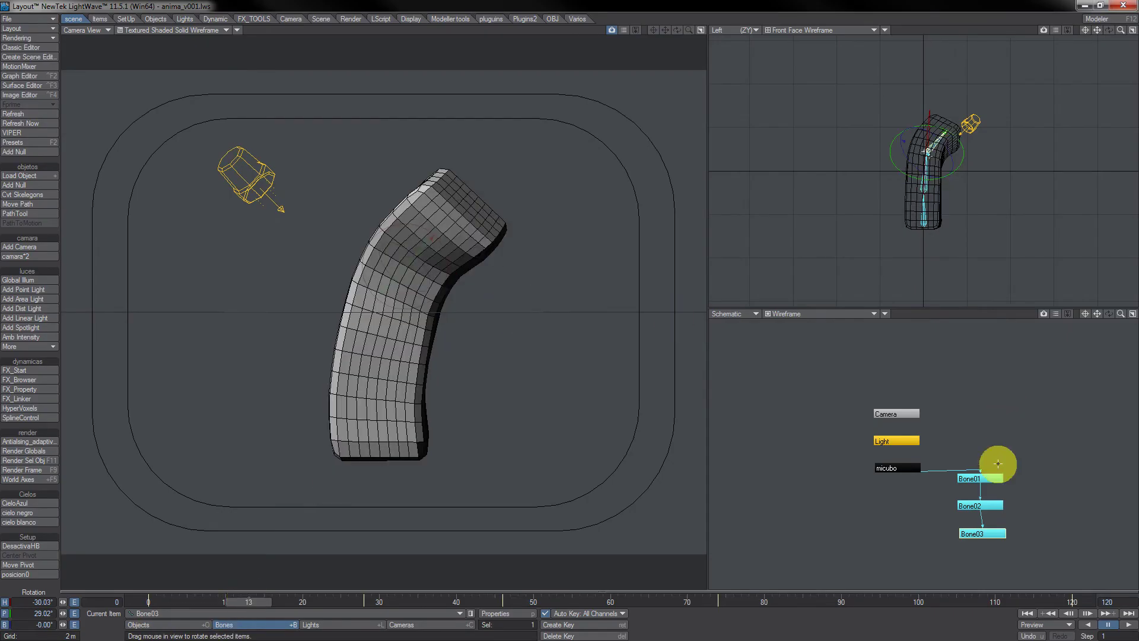
drag(483, 189, 380, 279)
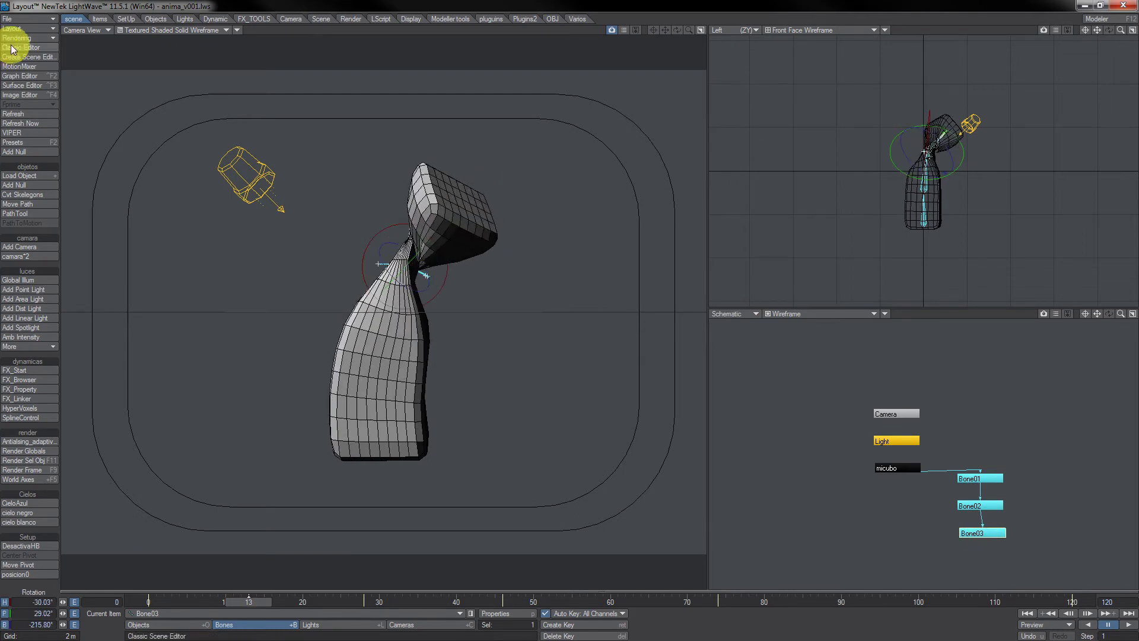
click(988, 504)
drag(470, 267, 428, 298)
right_drag(402, 349, 304, 333)
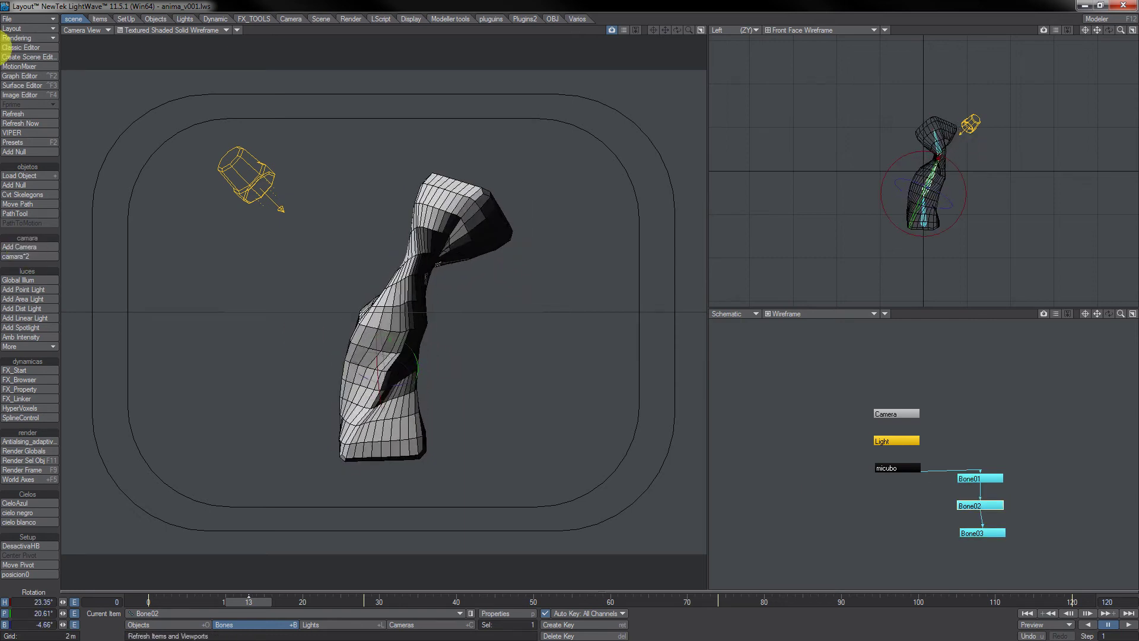
Save the anima_v001 scene, switch to Unity and play the reimported animation.
click(35, 19)
mouse_move(44, 41)
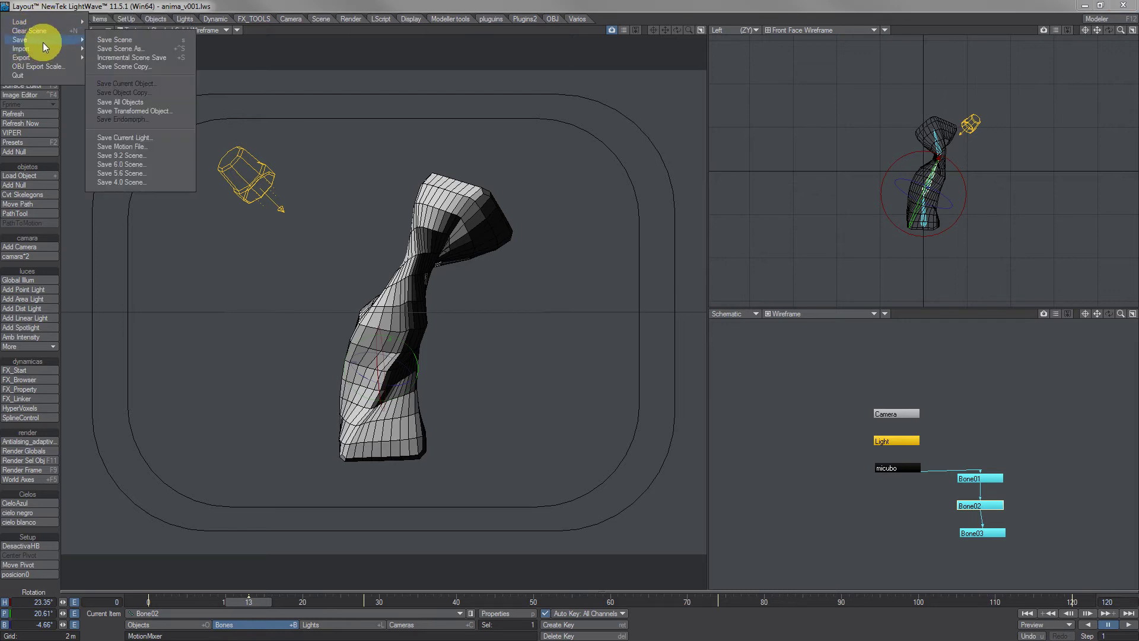
click(115, 40)
click(589, 158)
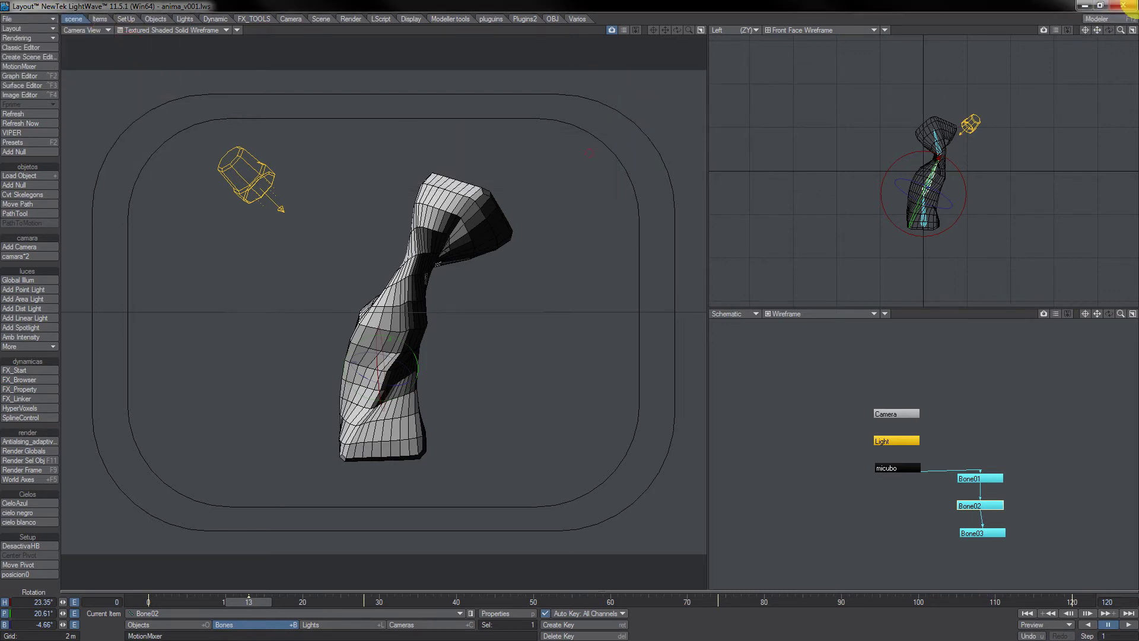
click(1088, 5)
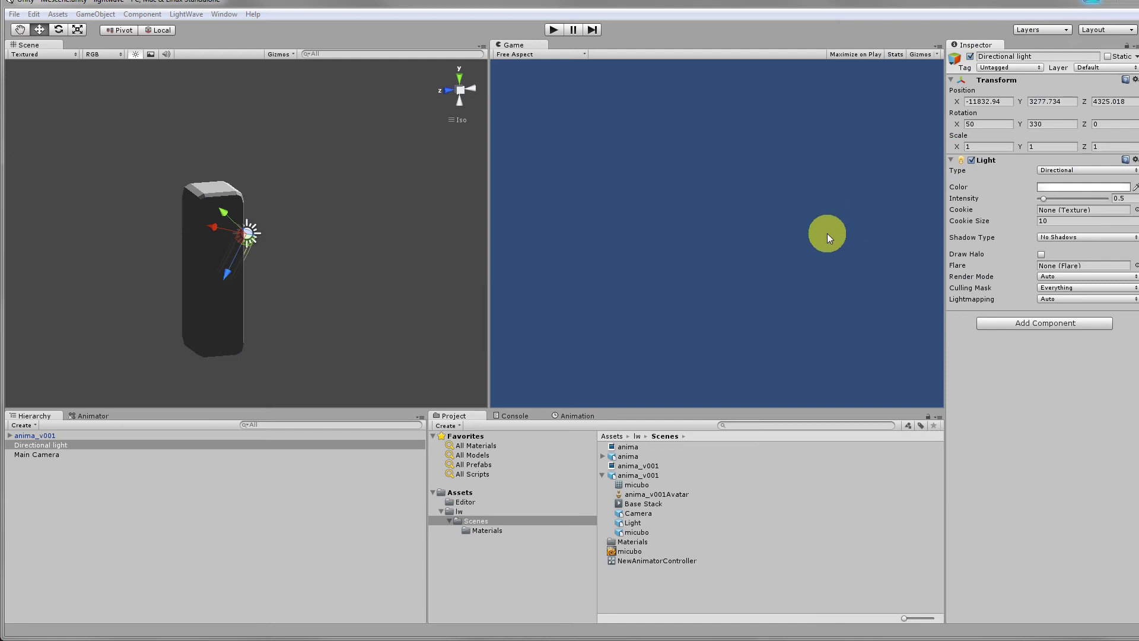
click(553, 31)
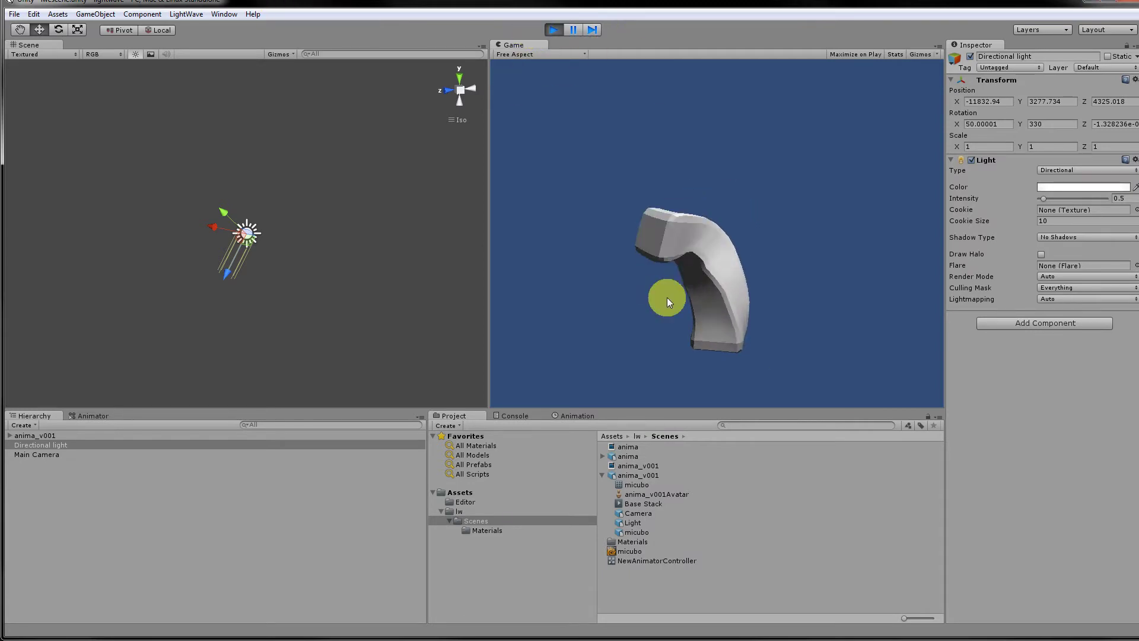
Stop the playing scene in Unity, switch to LightWave Modeler and close all open objects.
click(555, 30)
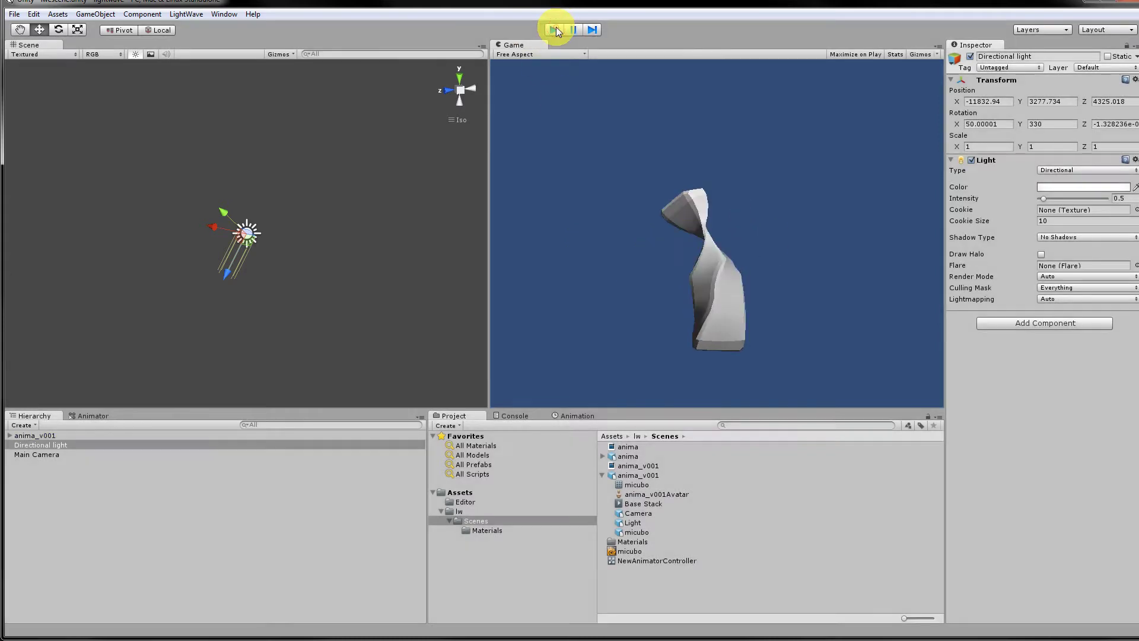
click(1109, 5)
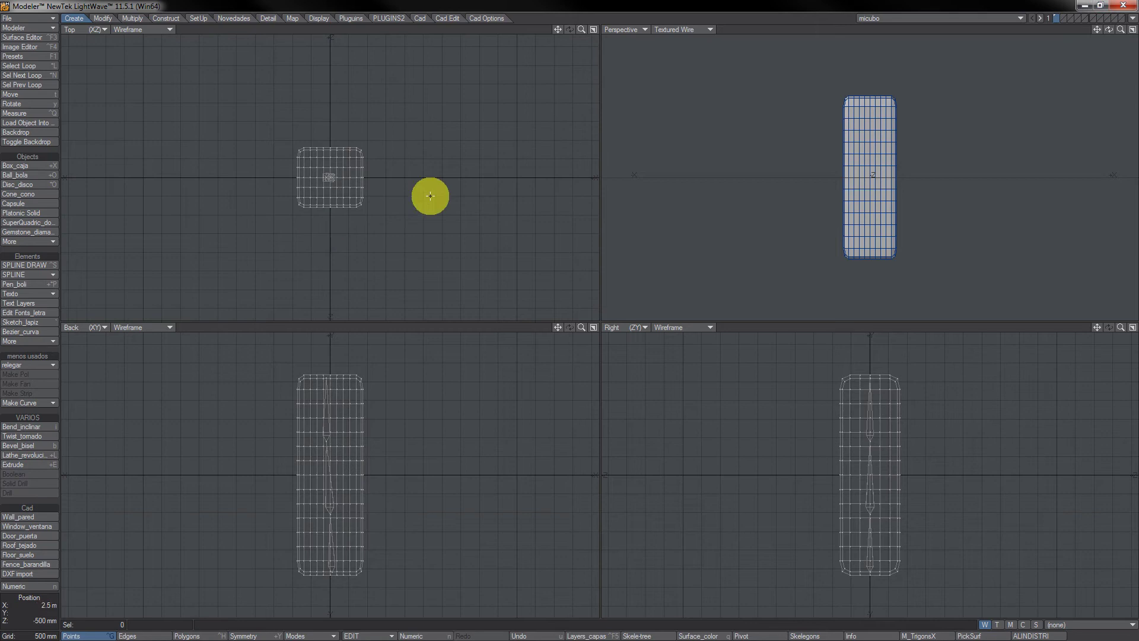
click(46, 18)
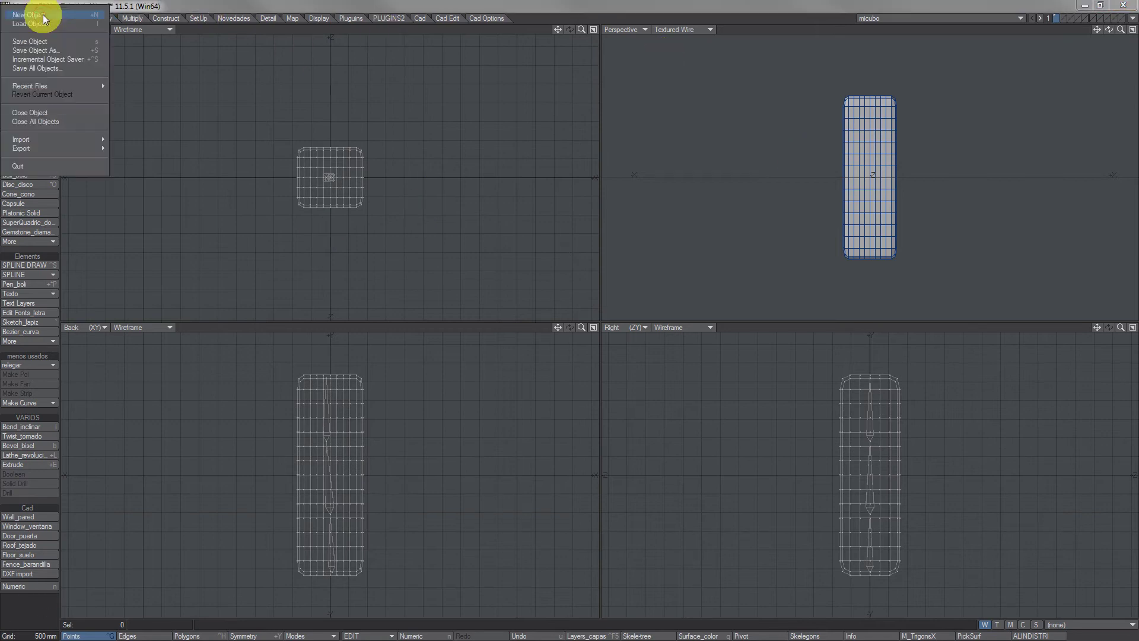
click(56, 119)
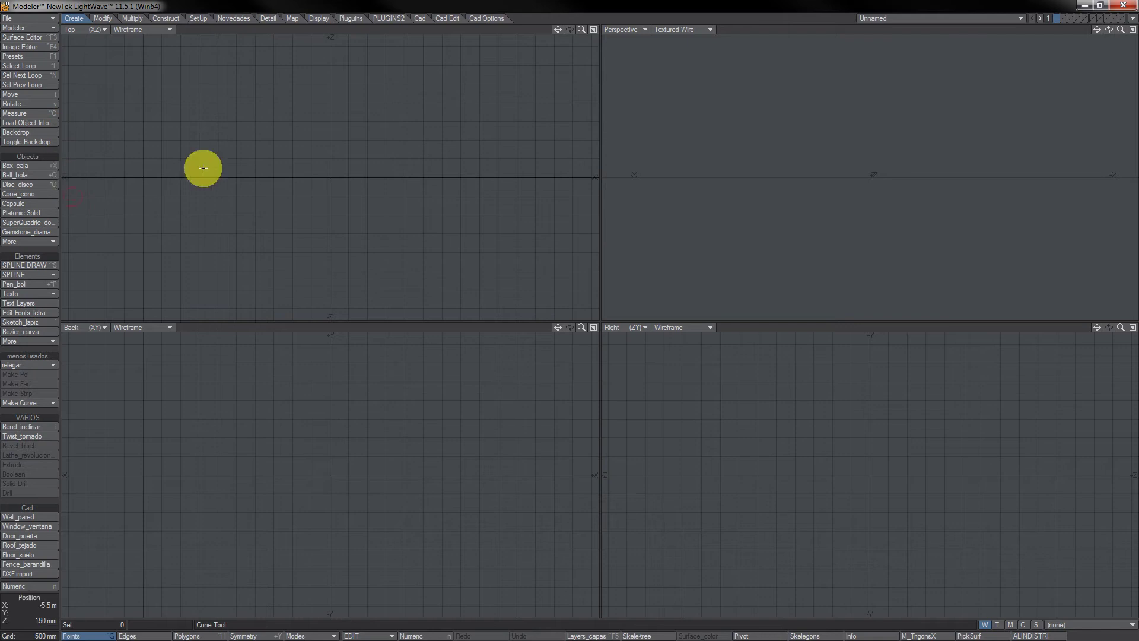
Configure the main window's menu layout with the Default preset.
click(43, 28)
mouse_move(40, 37)
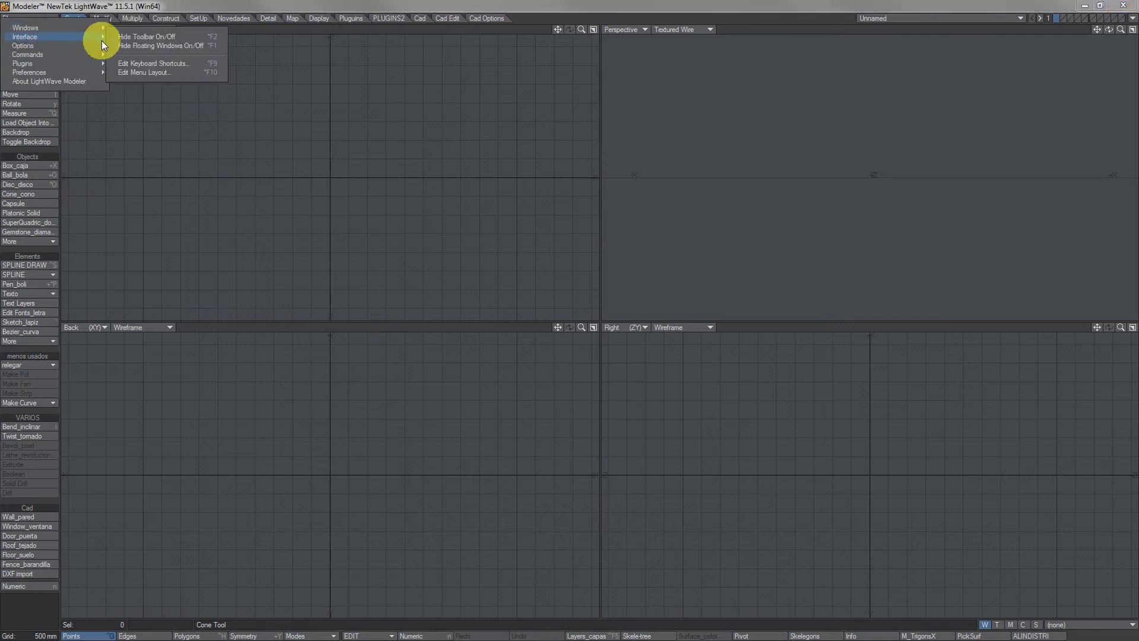
click(187, 70)
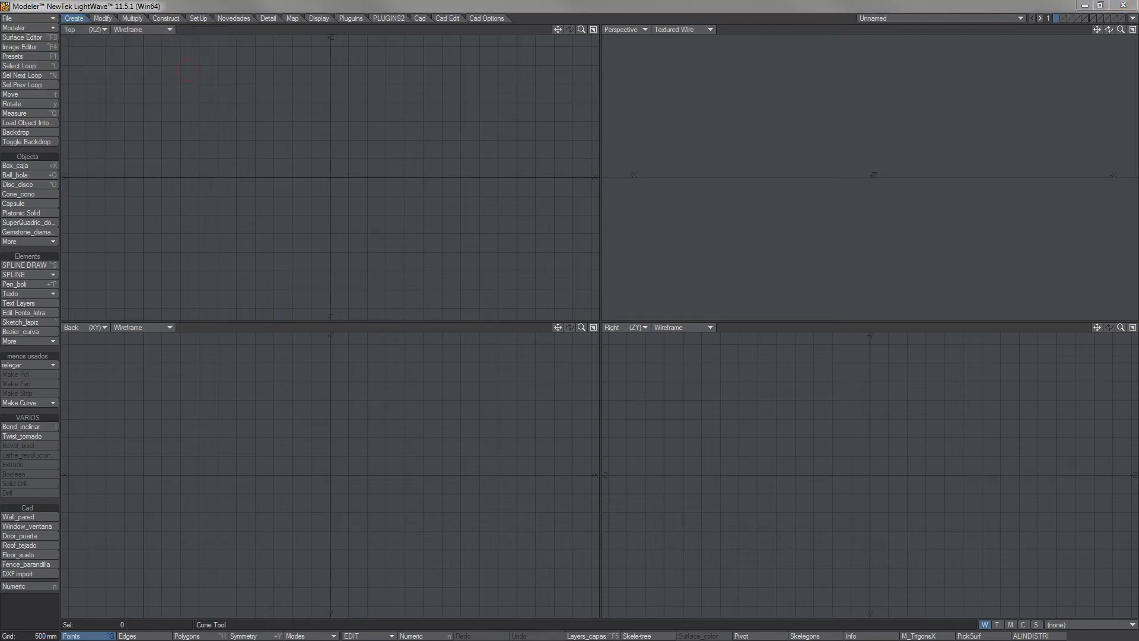
drag(579, 200, 515, 128)
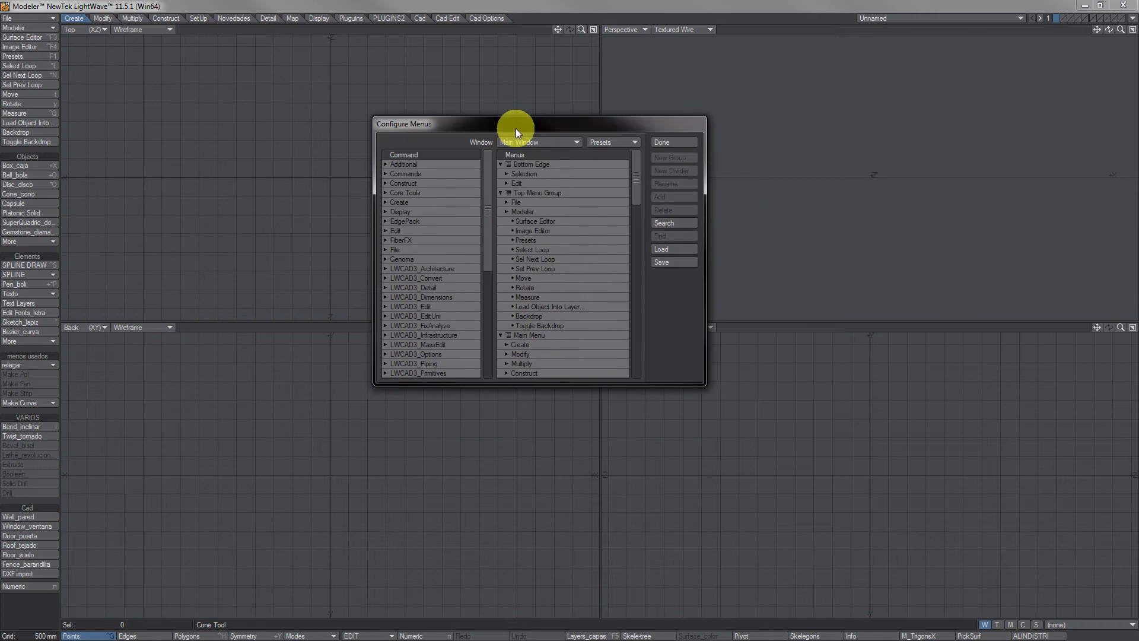
click(614, 142)
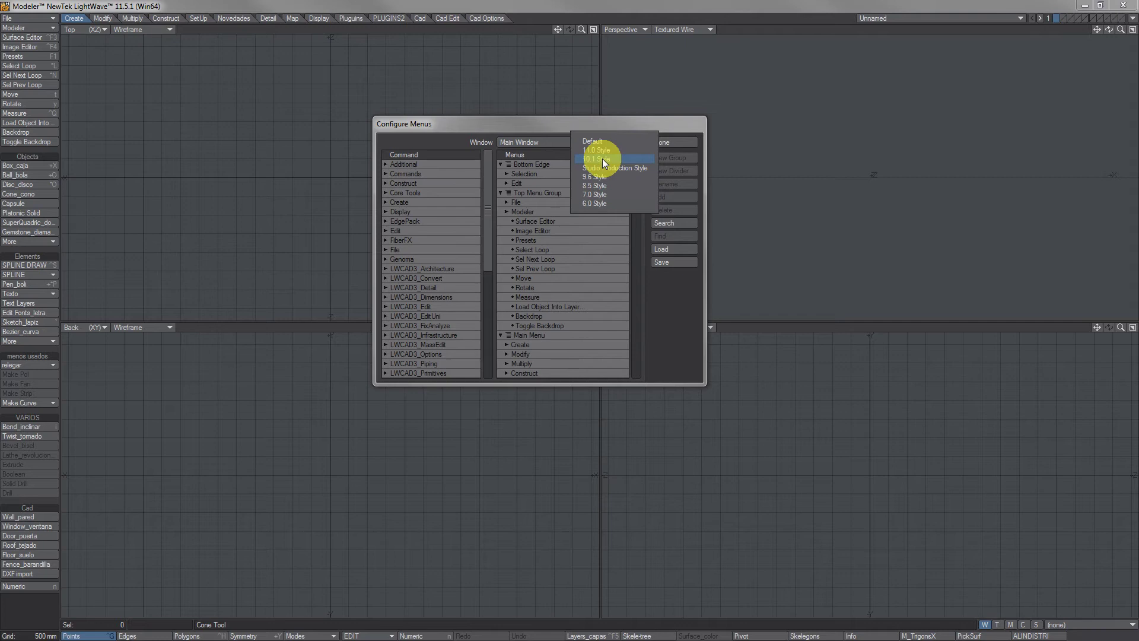
click(627, 139)
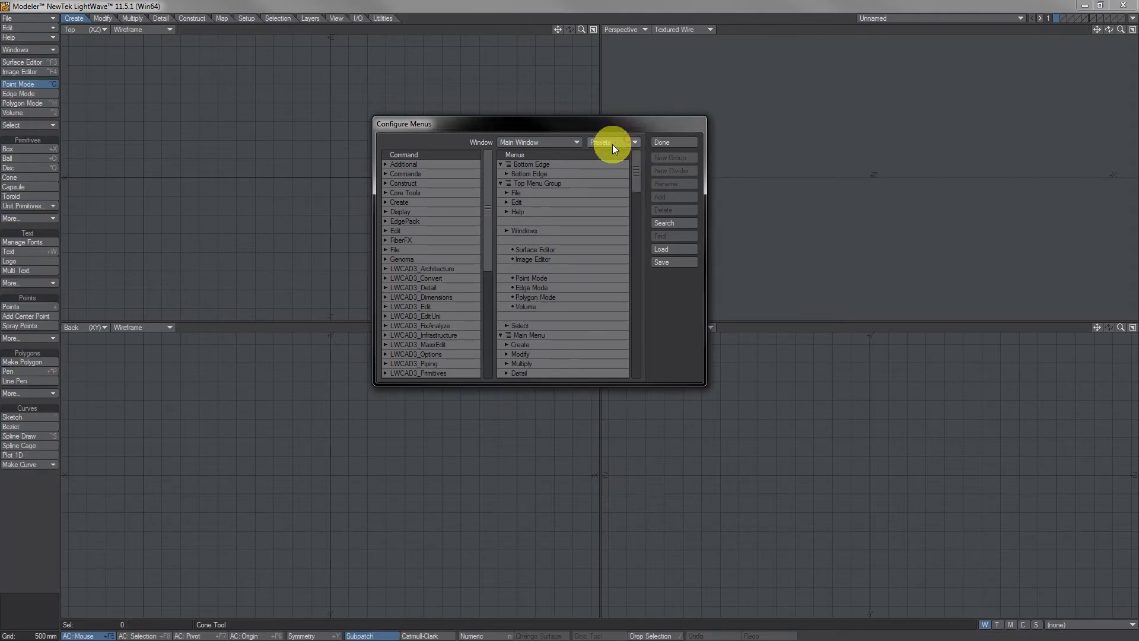
click(689, 143)
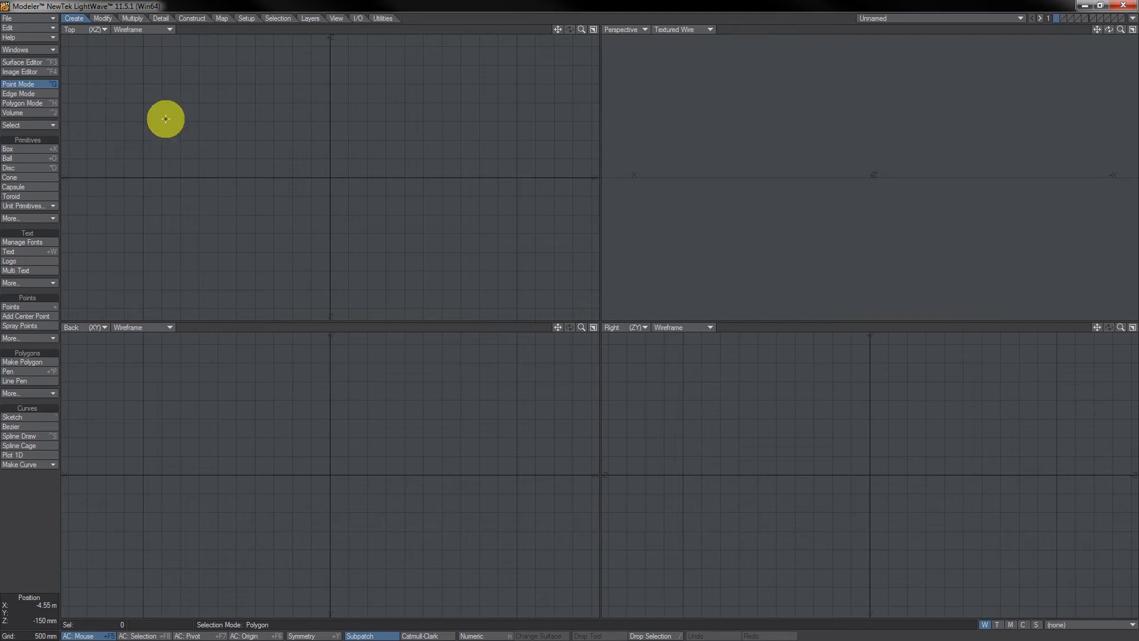
click(186, 19)
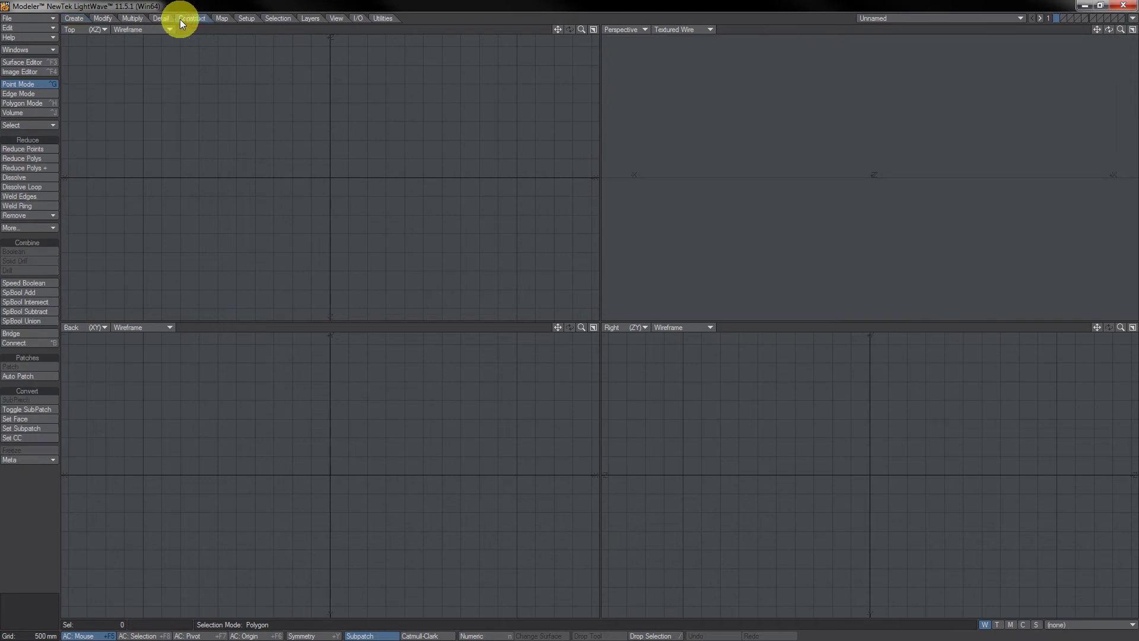
click(131, 23)
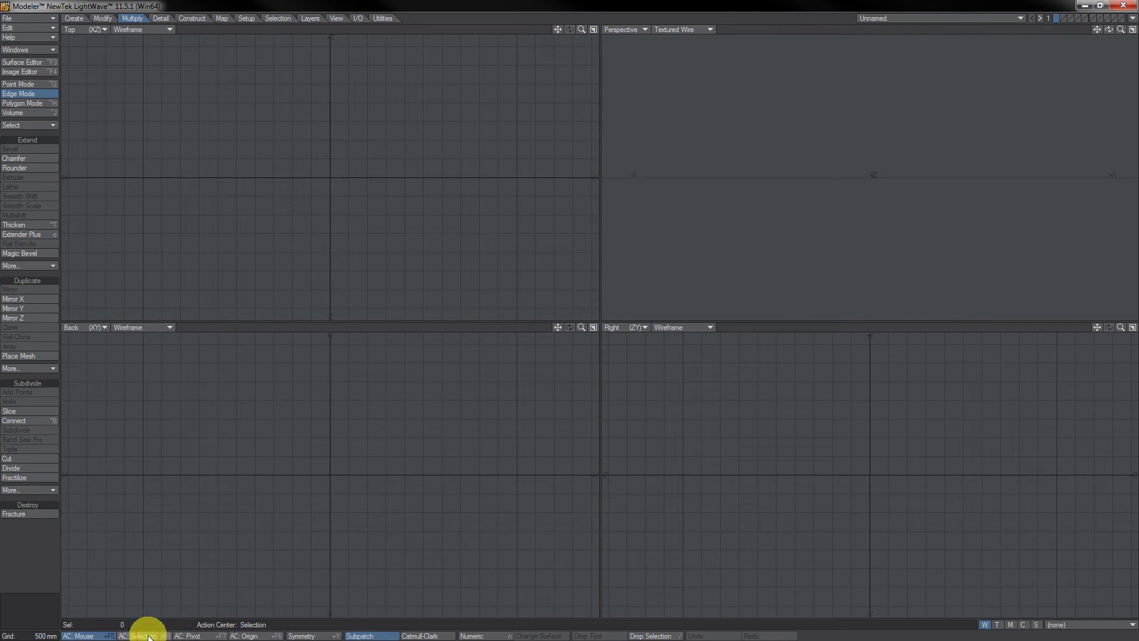
click(194, 636)
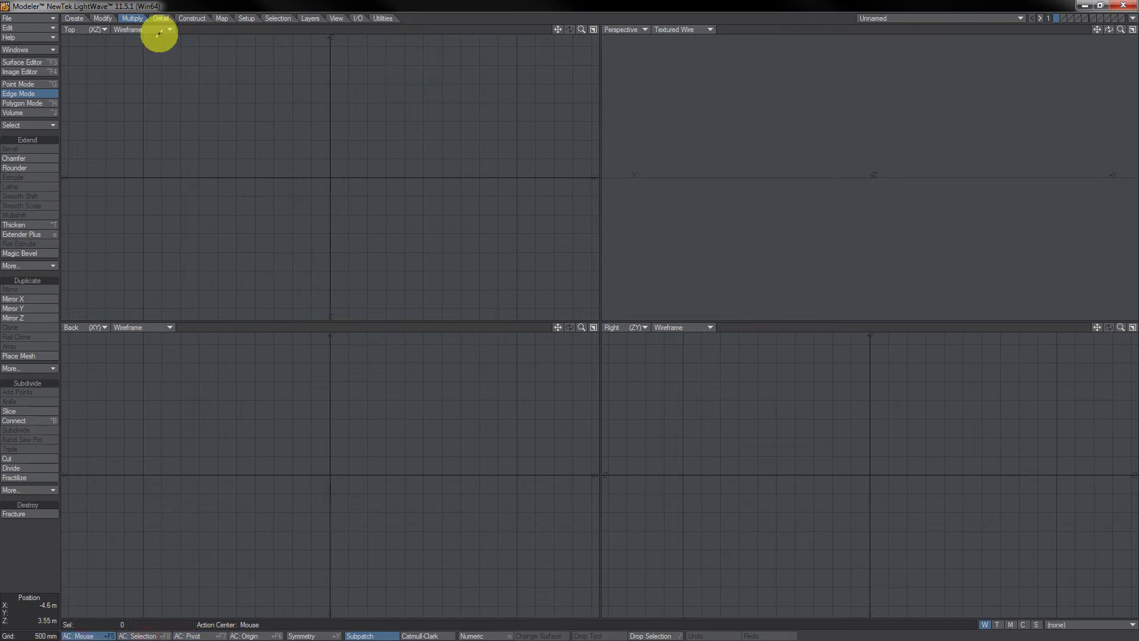
click(75, 18)
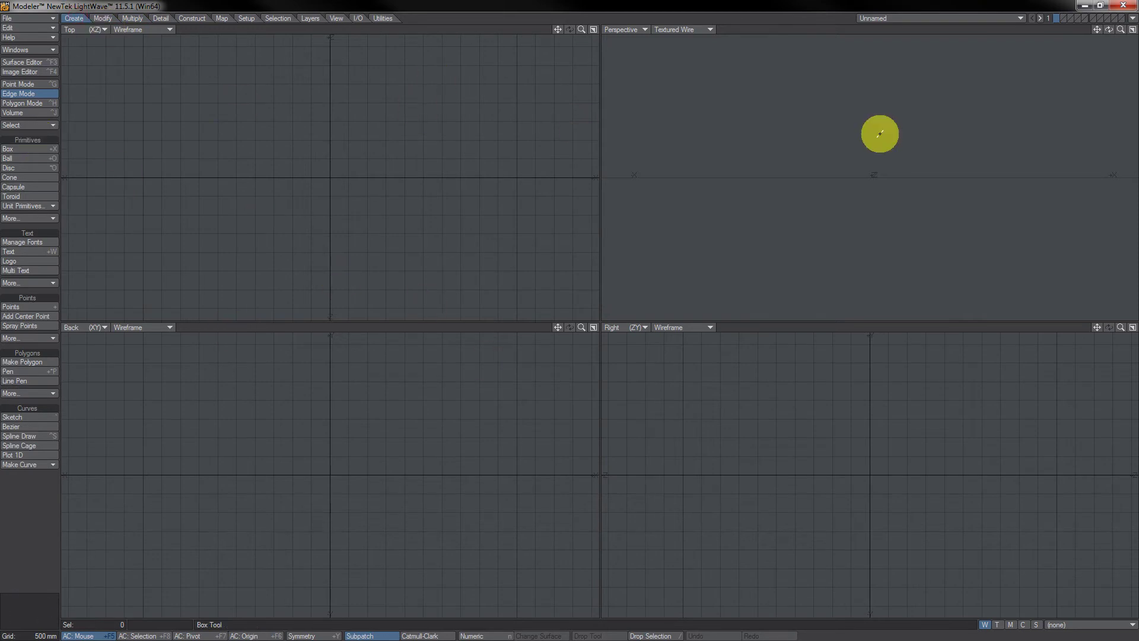
alt+drag(863, 118, 758, 157)
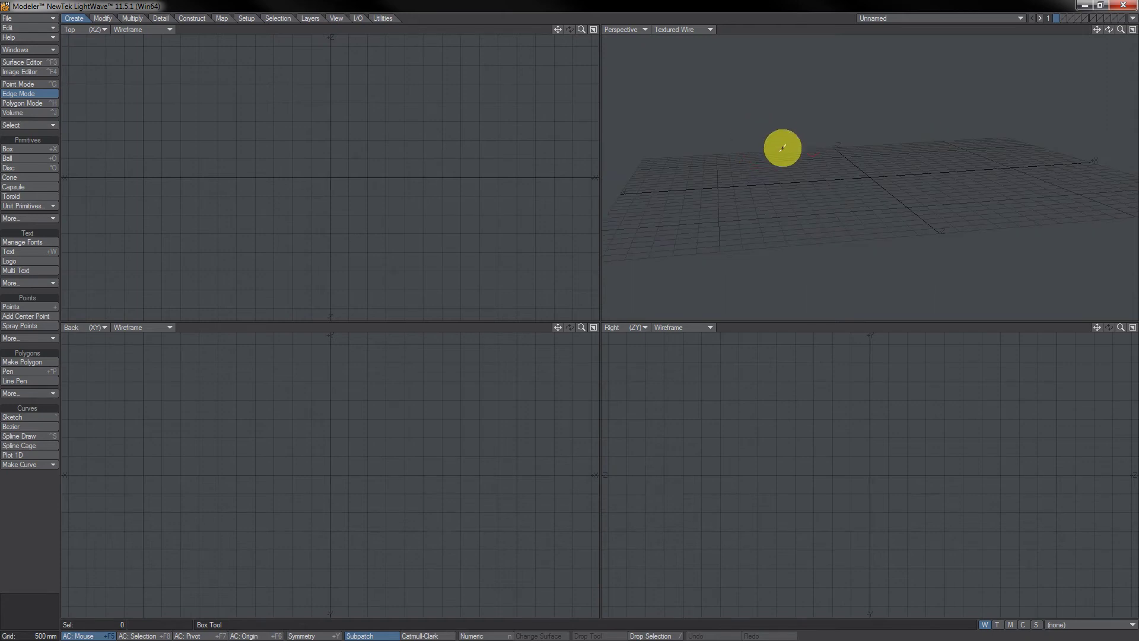
alt+drag(445, 140, 413, 146)
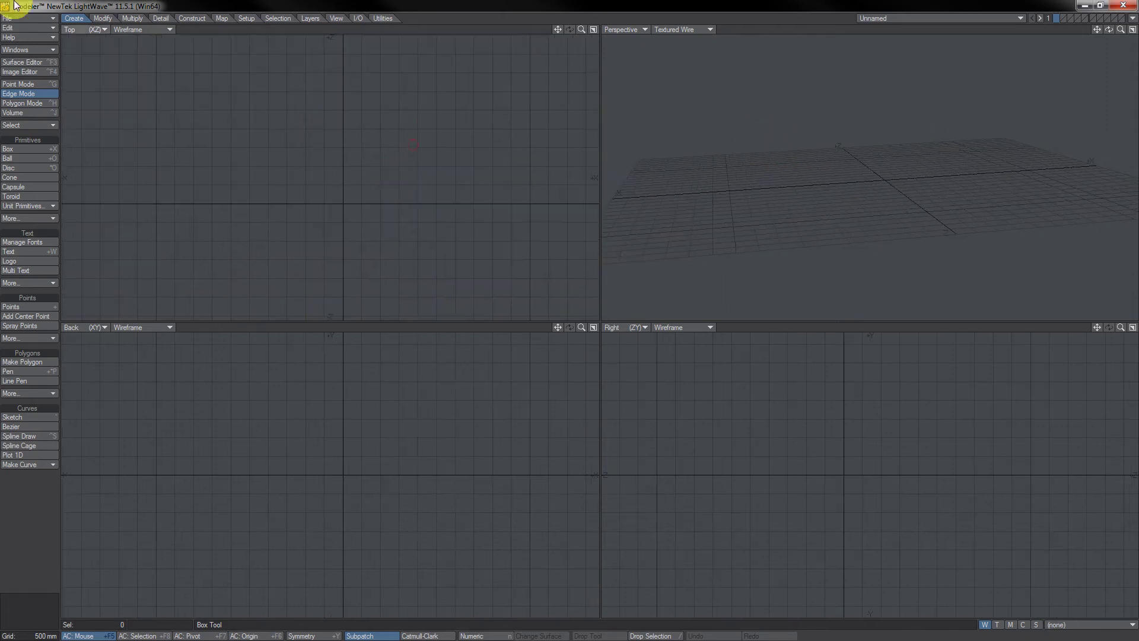
Apply a preset to the main window's keyboard shortcuts and finish configuring the keys.
click(28, 27)
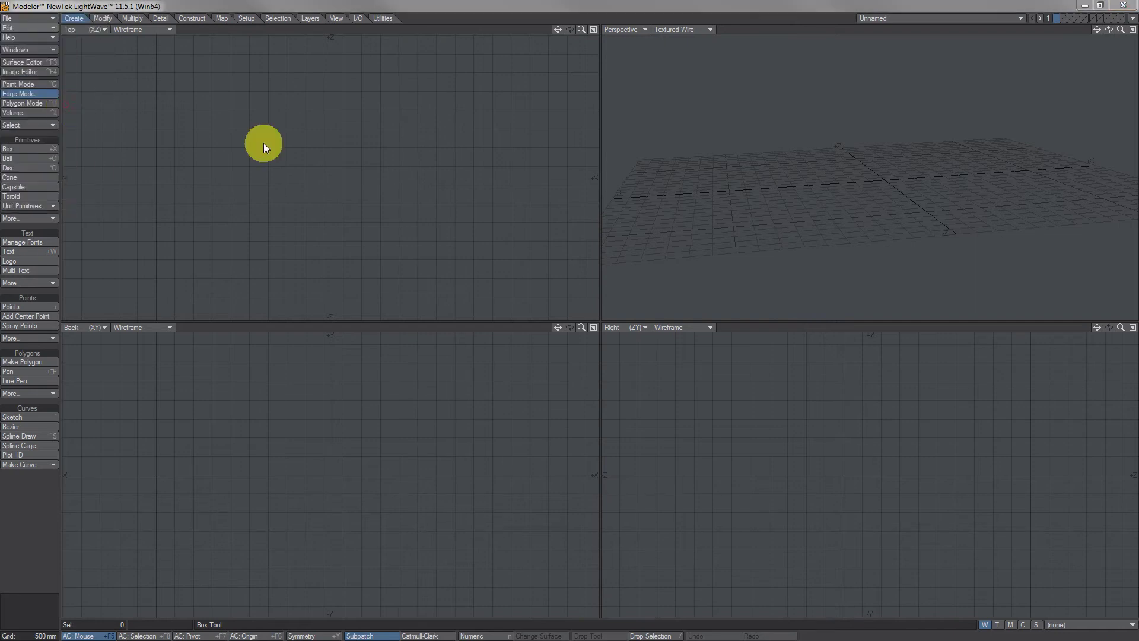
drag(474, 132, 578, 169)
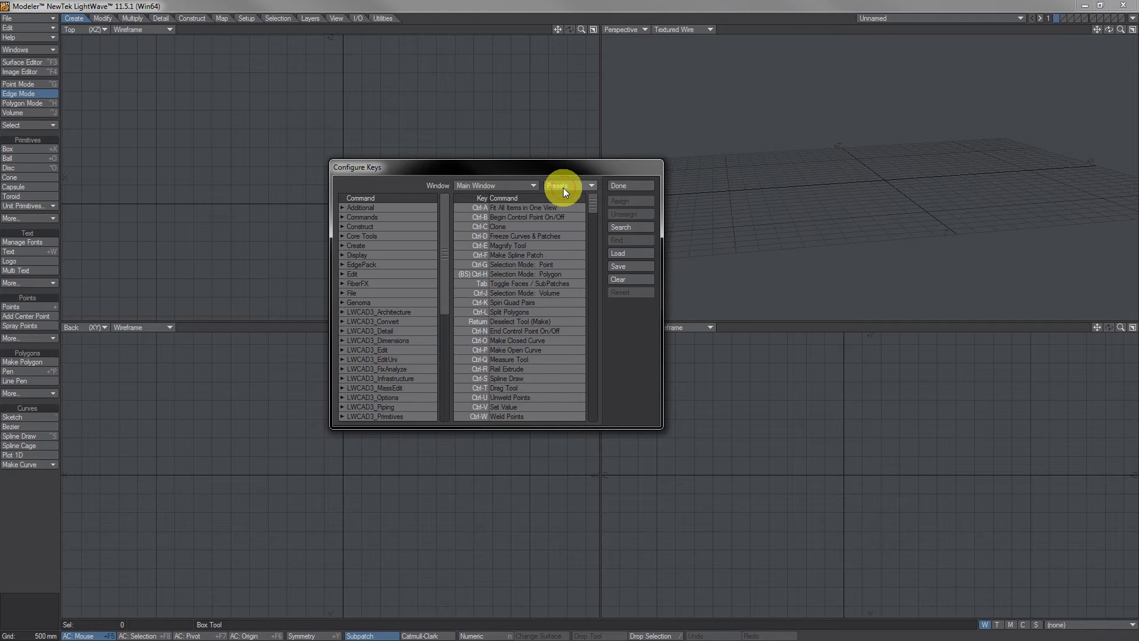
click(564, 187)
click(563, 196)
click(624, 184)
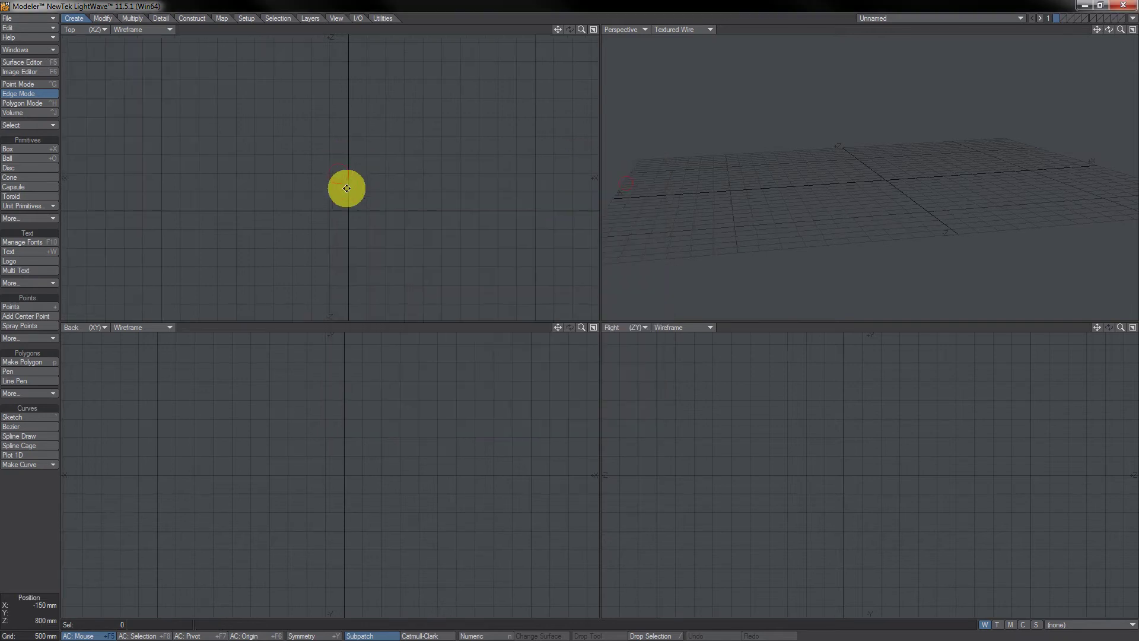
alt+drag(347, 188, 330, 137)
mouse_move(865, 185)
alt+mouse_down()
mouse_move(836, 186)
mouse_move(884, 168)
mouse_move(902, 196)
mouse_move(864, 144)
mouse_move(900, 168)
mouse_move(867, 161)
mouse_move(816, 188)
mouse_move(838, 160)
mouse_move(836, 120)
mouse_move(924, 161)
mouse_move(806, 168)
mouse_move(854, 188)
alt+mouse_up()
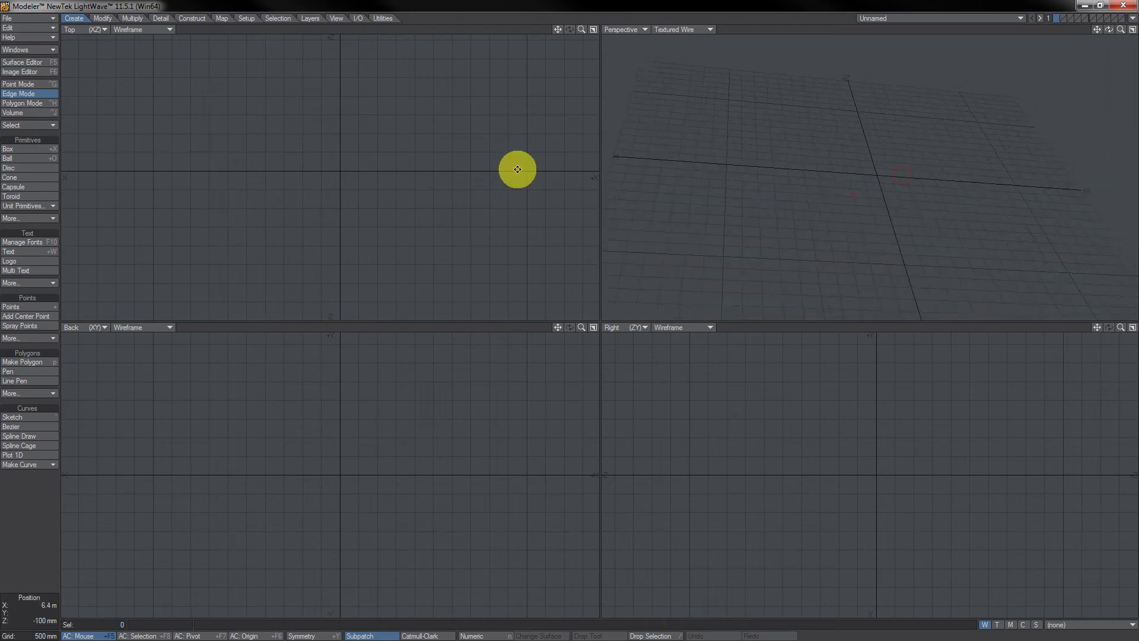
mouse_move(419, 140)
alt+mouse_down()
mouse_move(457, 188)
mouse_move(394, 167)
mouse_move(423, 141)
alt+mouse_up()
alt+drag(375, 179, 399, 190)
alt+drag(864, 195, 768, 62)
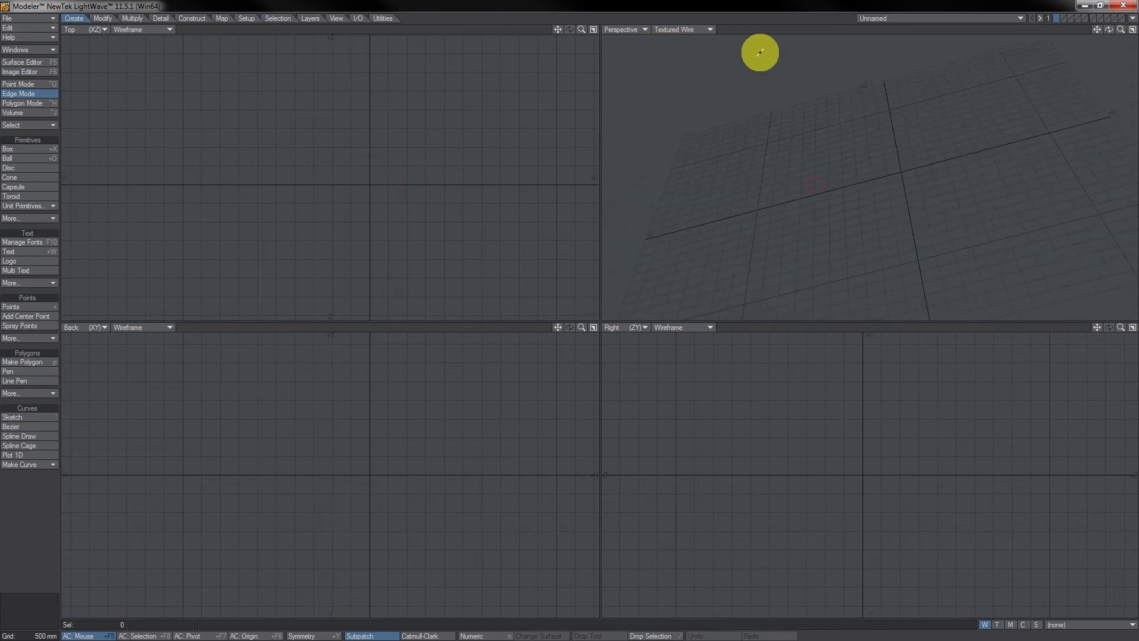
alt+drag(791, 198, 857, 205)
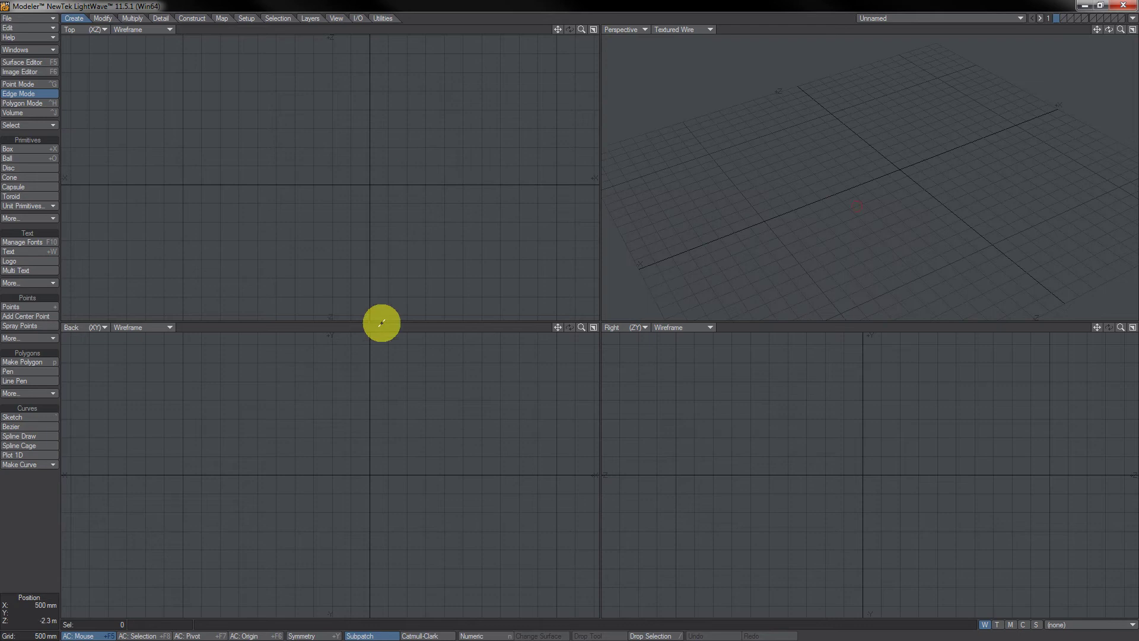
mouse_move(308, 208)
alt+shift+mouse_down()
mouse_move(332, 163)
mouse_move(327, 198)
alt+shift+mouse_up()
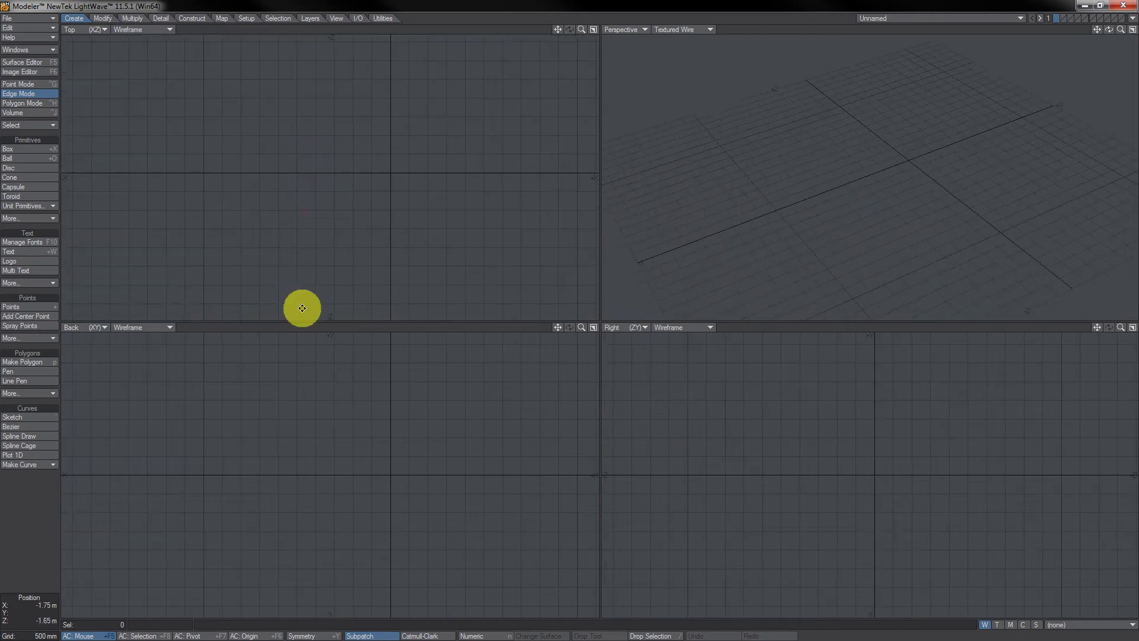
alt+drag(276, 386, 289, 397)
click(631, 29)
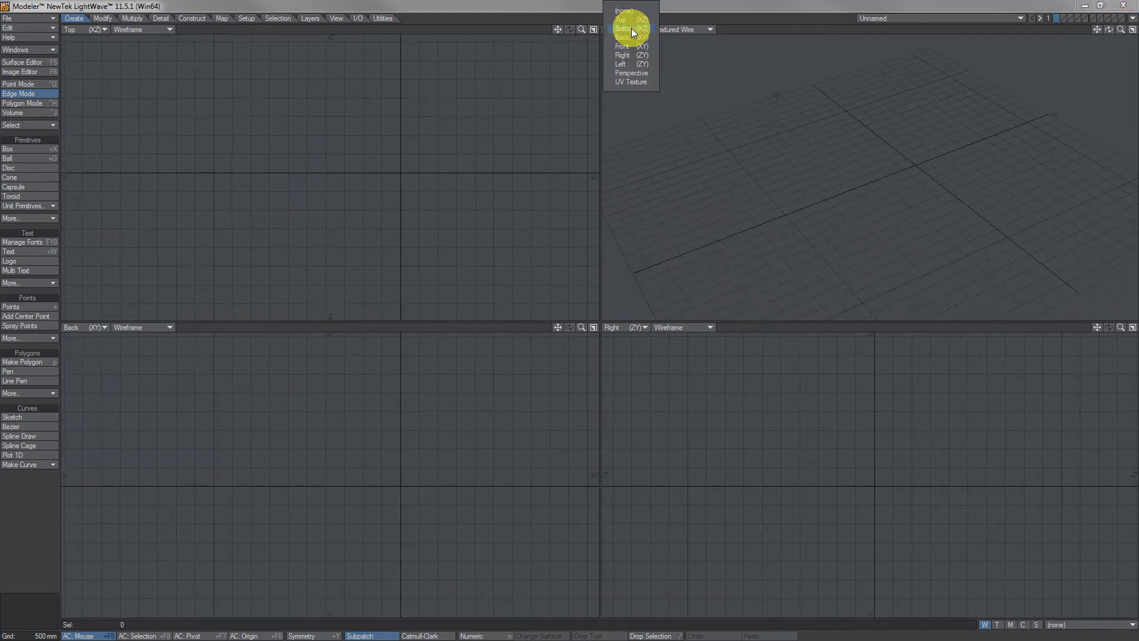
click(349, 99)
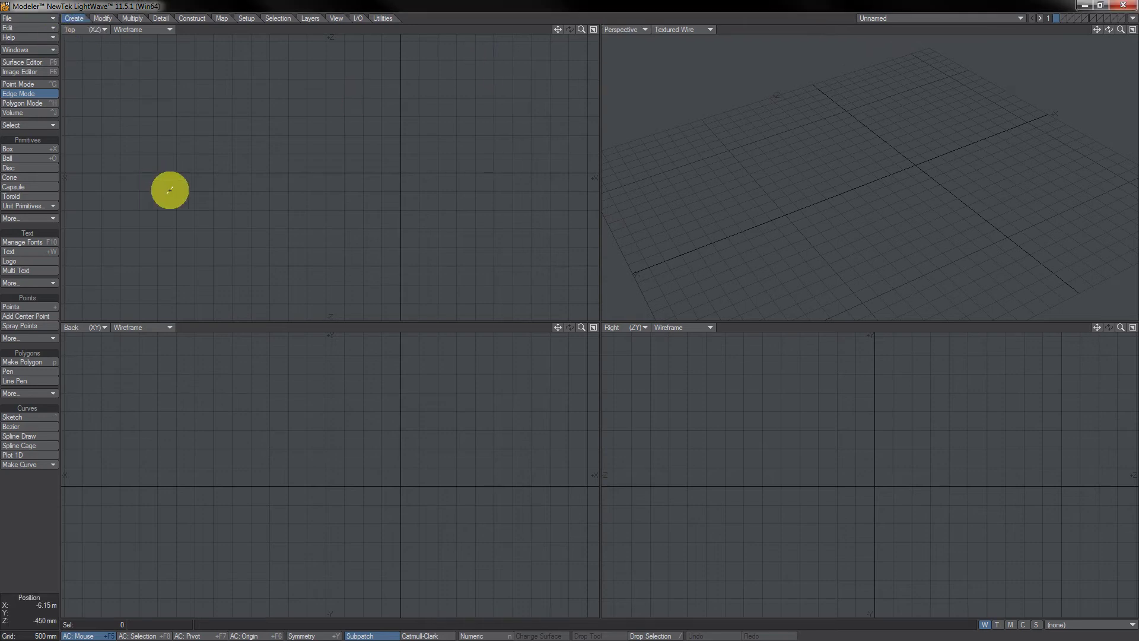
alt+drag(435, 180, 421, 186)
mouse_move(776, 211)
alt+mouse_down()
mouse_move(771, 224)
mouse_move(769, 205)
alt+mouse_up()
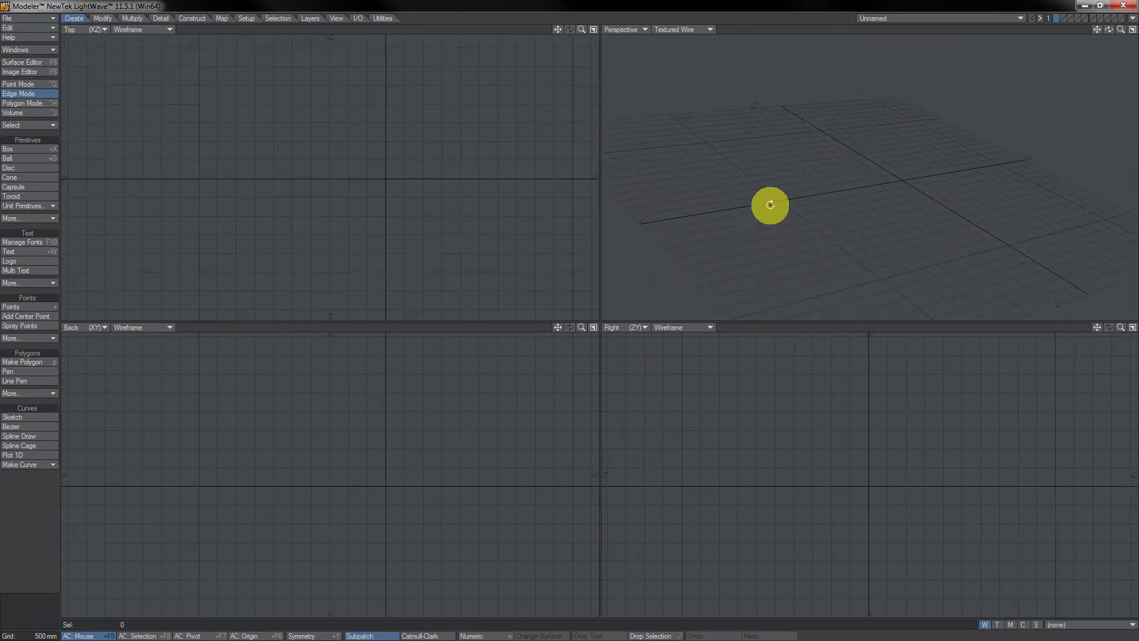
alt+drag(637, 417, 644, 438)
alt+drag(508, 437, 505, 430)
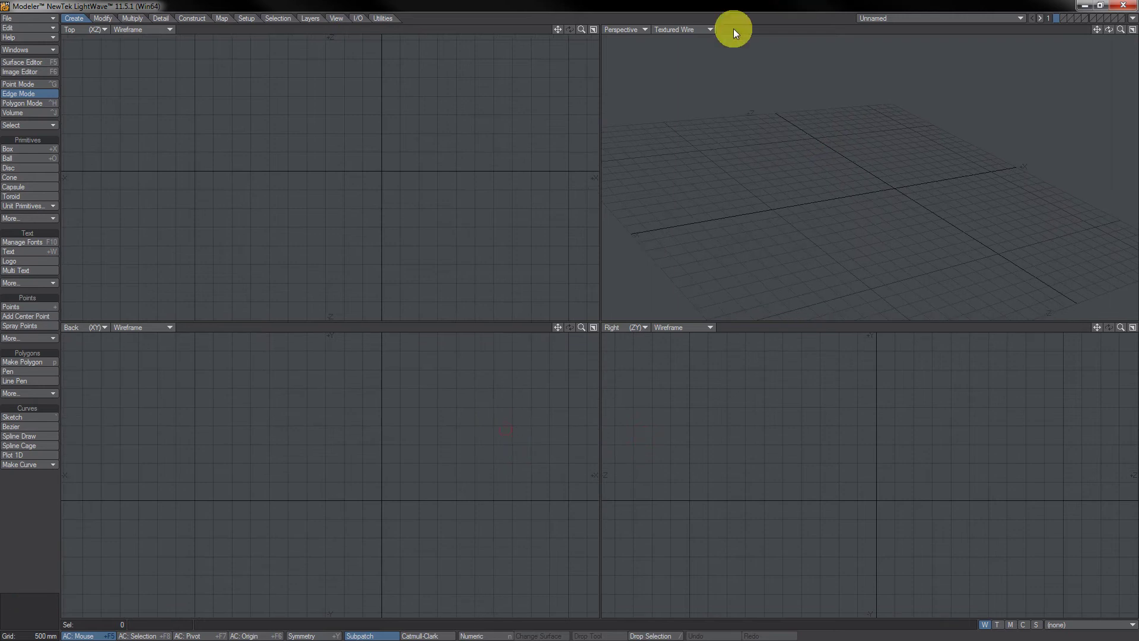
Draw a segmented box in the top and back views, lower it through the ground grid, and commit it.
key(shift+x)
drag(267, 130, 424, 270)
drag(322, 372, 313, 539)
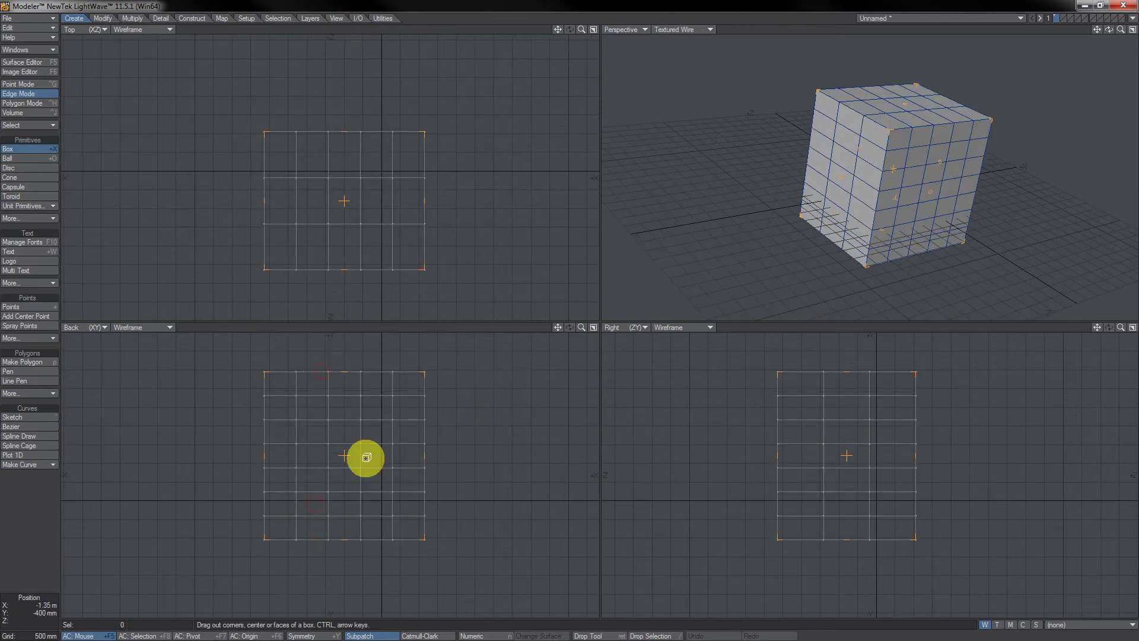
drag(343, 455, 356, 490)
key(Return)
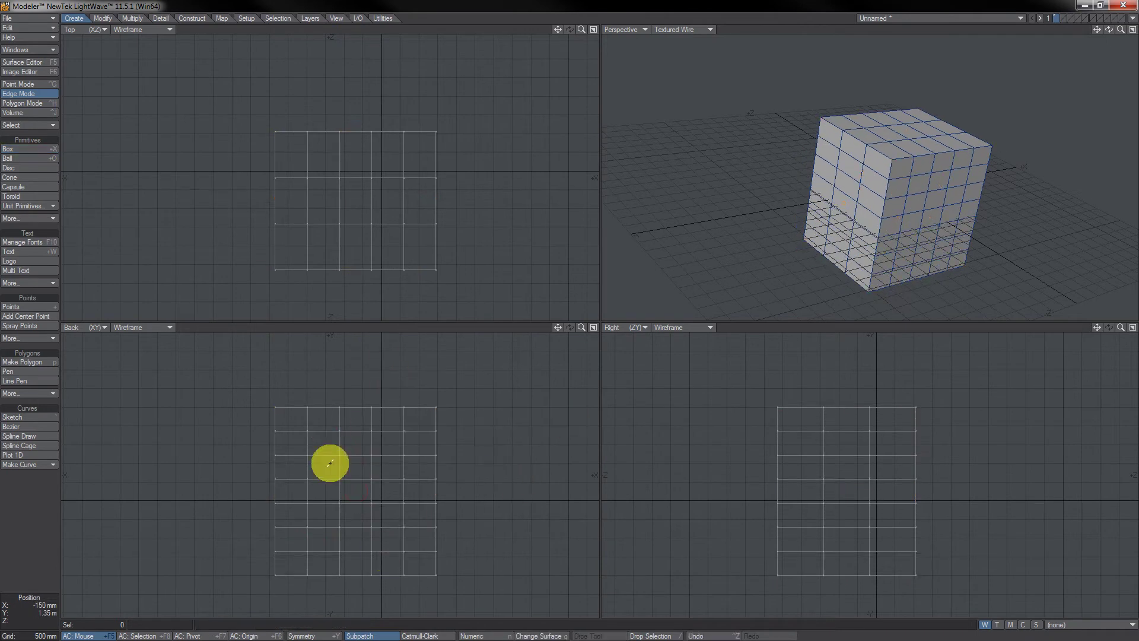
Set the perspective viewport's shading to Texture and convert the box to subpatches.
click(660, 30)
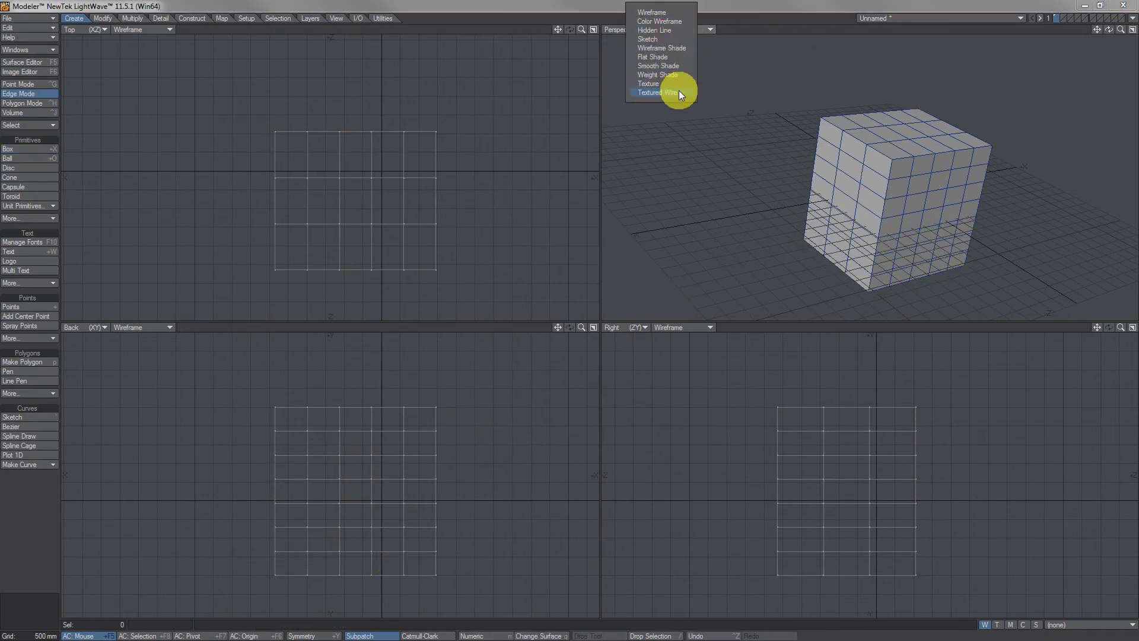
click(647, 83)
alt+drag(888, 143, 842, 185)
key(Tab)
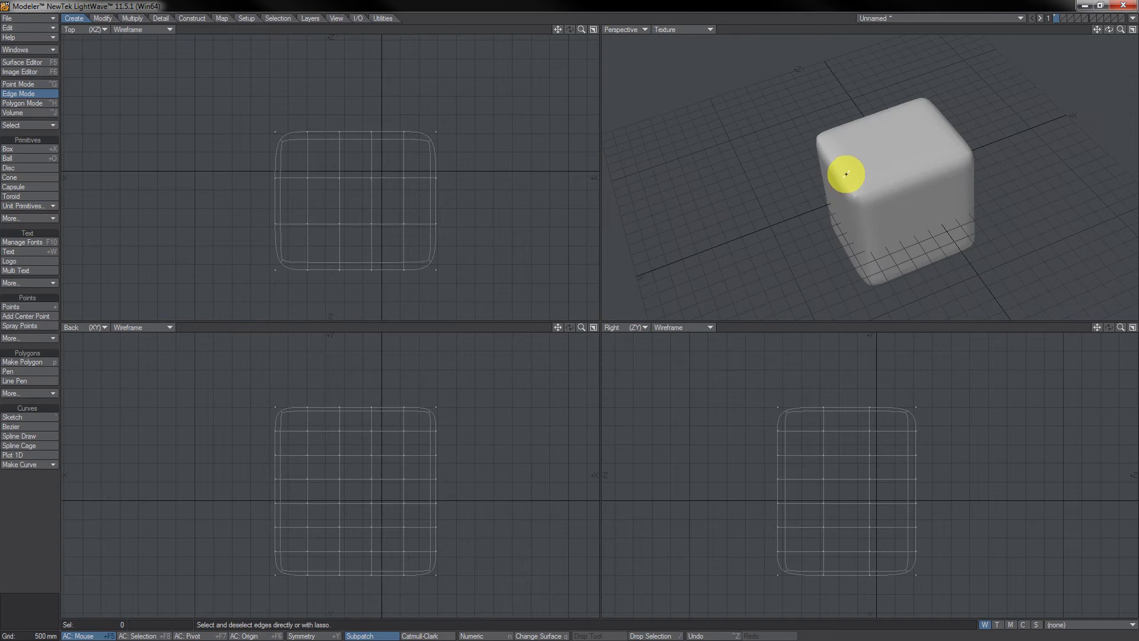
Open the Surface Editor on the rounded box's Default surface and place its window over the centre of the viewports.
key(F3)
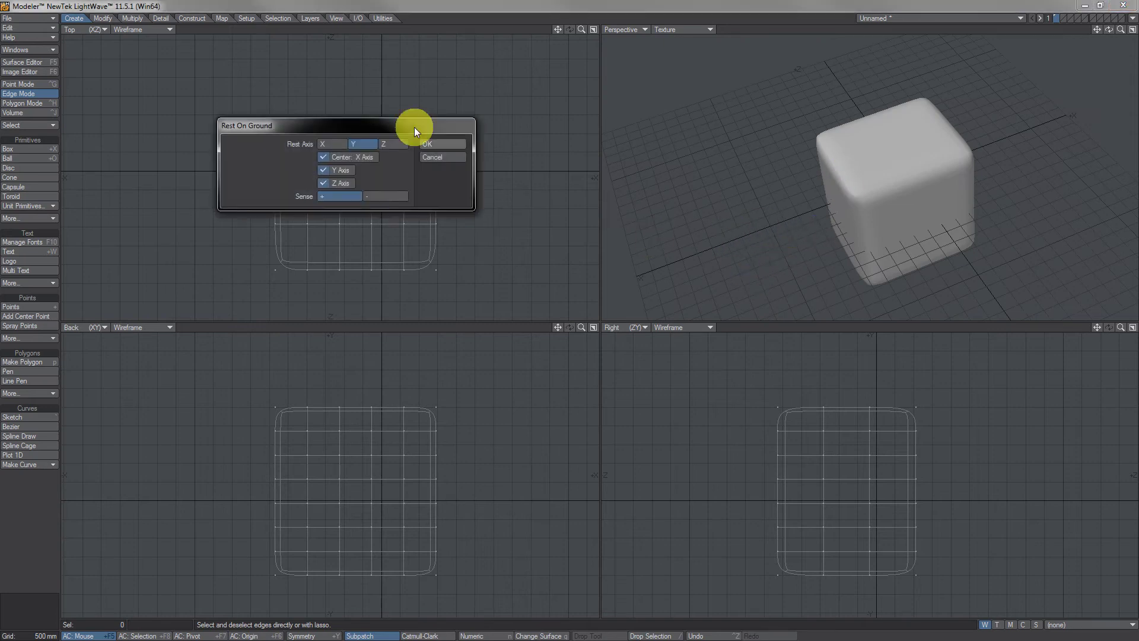
click(454, 159)
click(50, 63)
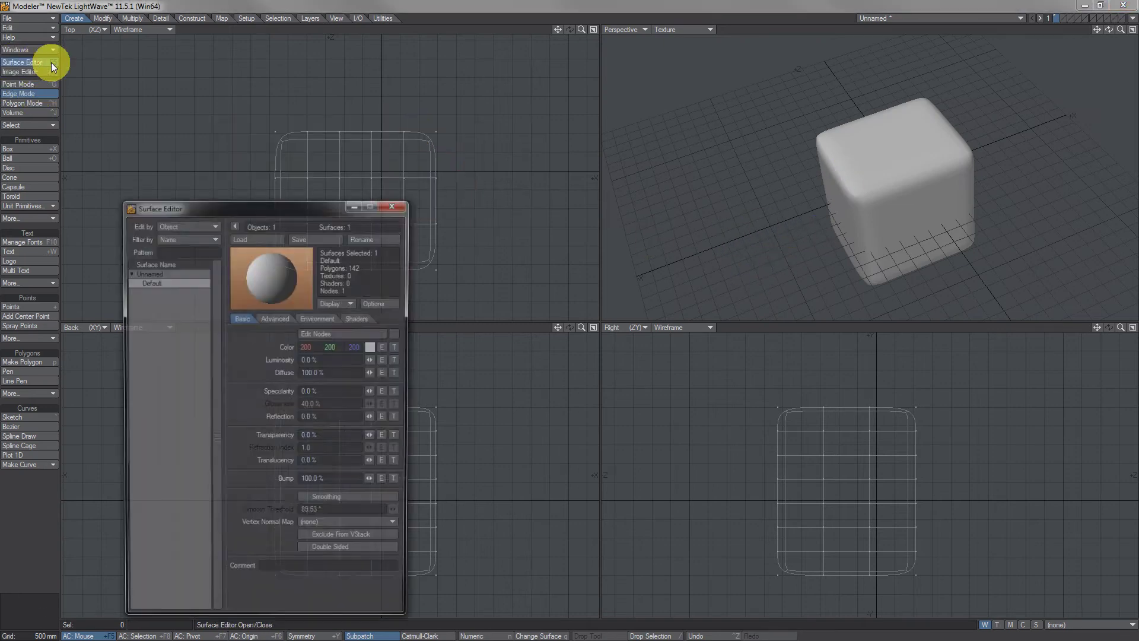
drag(271, 212, 579, 99)
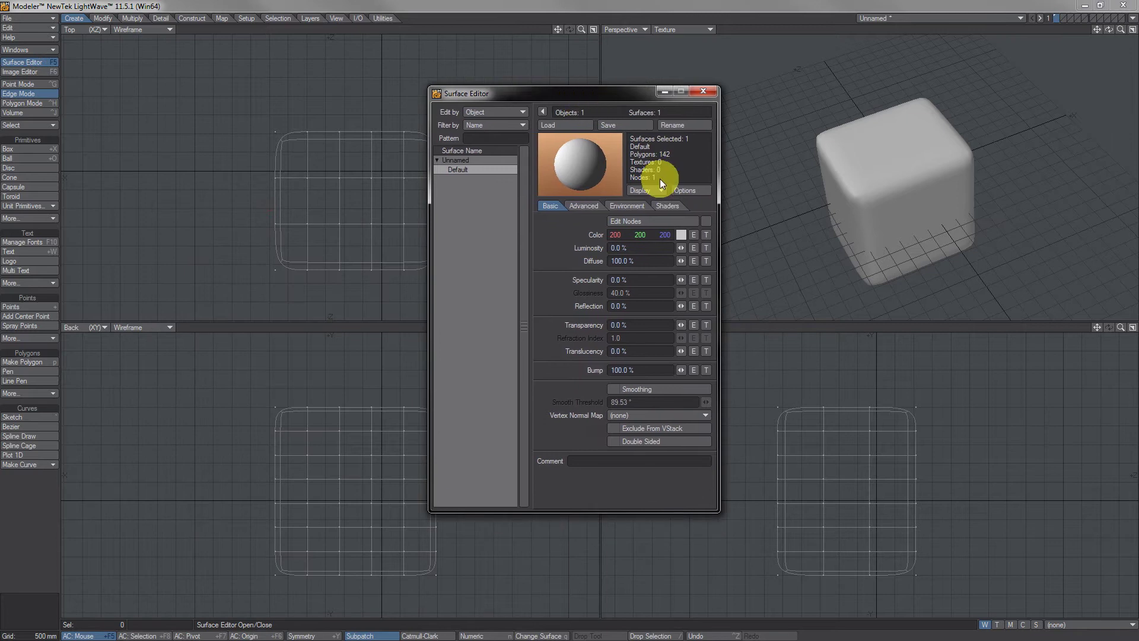
alt+drag(864, 178, 892, 167)
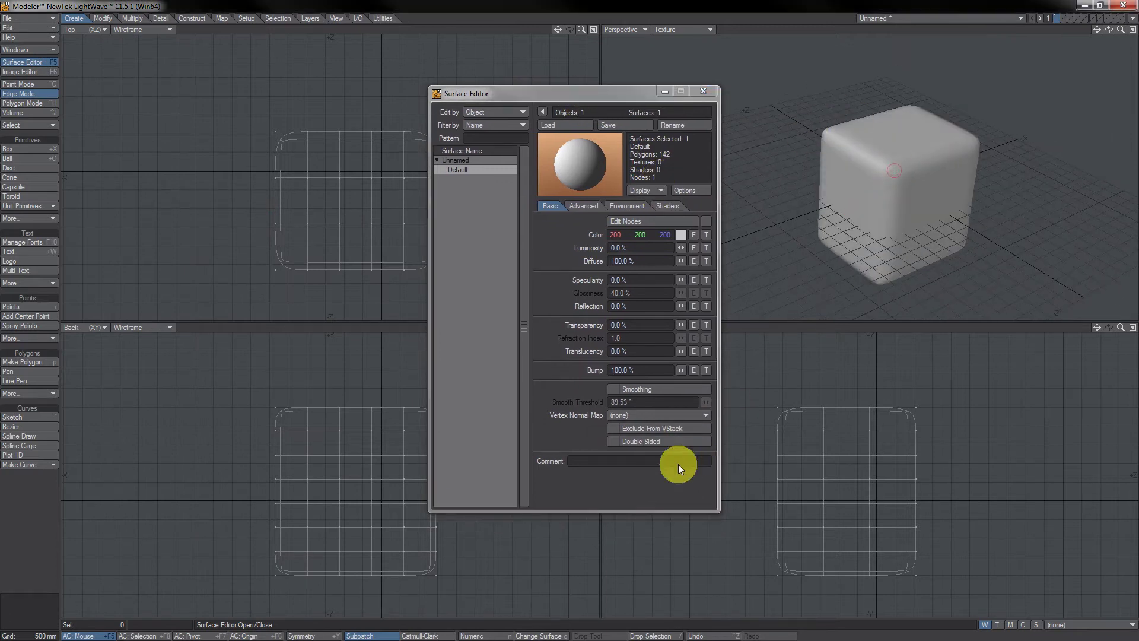
Try Smoothing and Double Sided on the Default surface, compare the shading at the box's corner, and switch both off again.
click(641, 389)
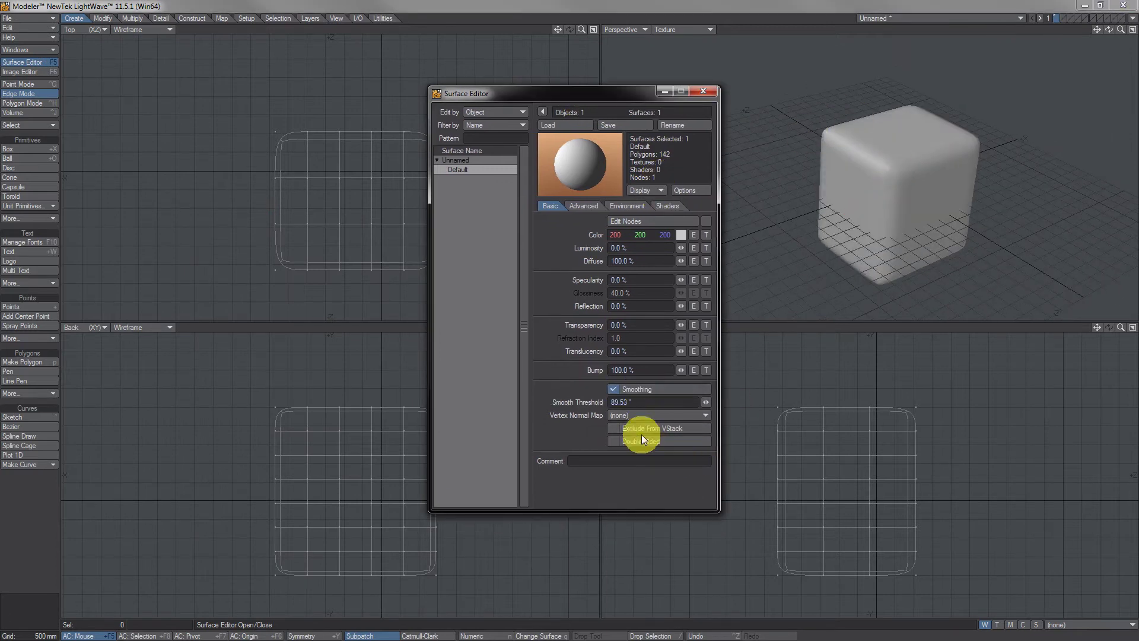
click(642, 441)
alt+drag(931, 214, 1131, 31)
alt+drag(939, 78, 890, 127)
click(638, 389)
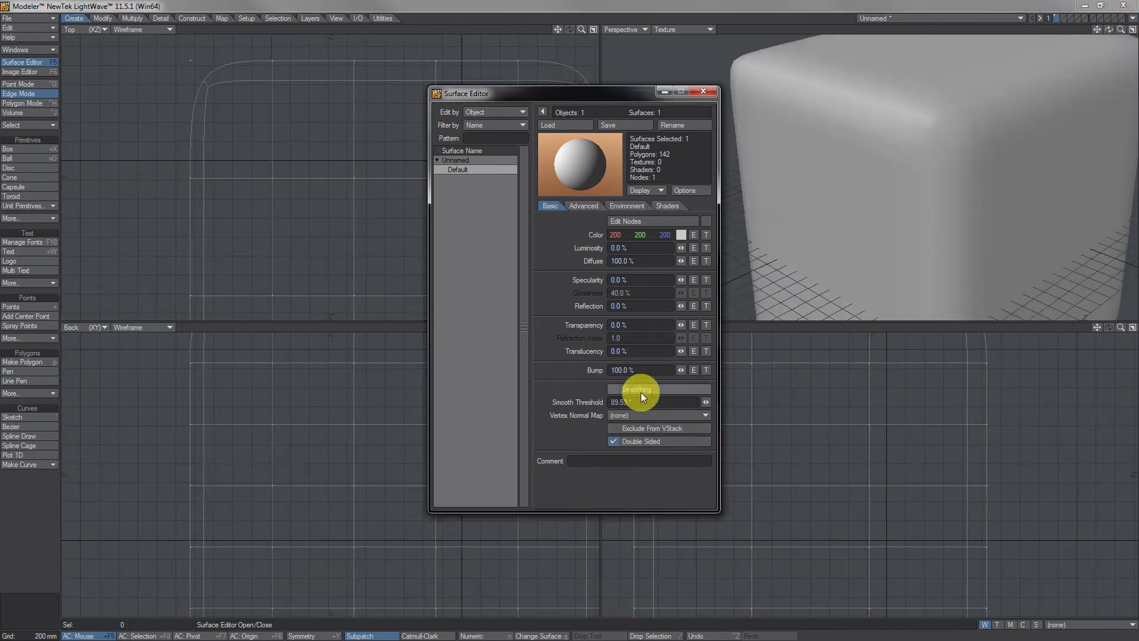
click(628, 442)
alt+drag(857, 99, 870, 158)
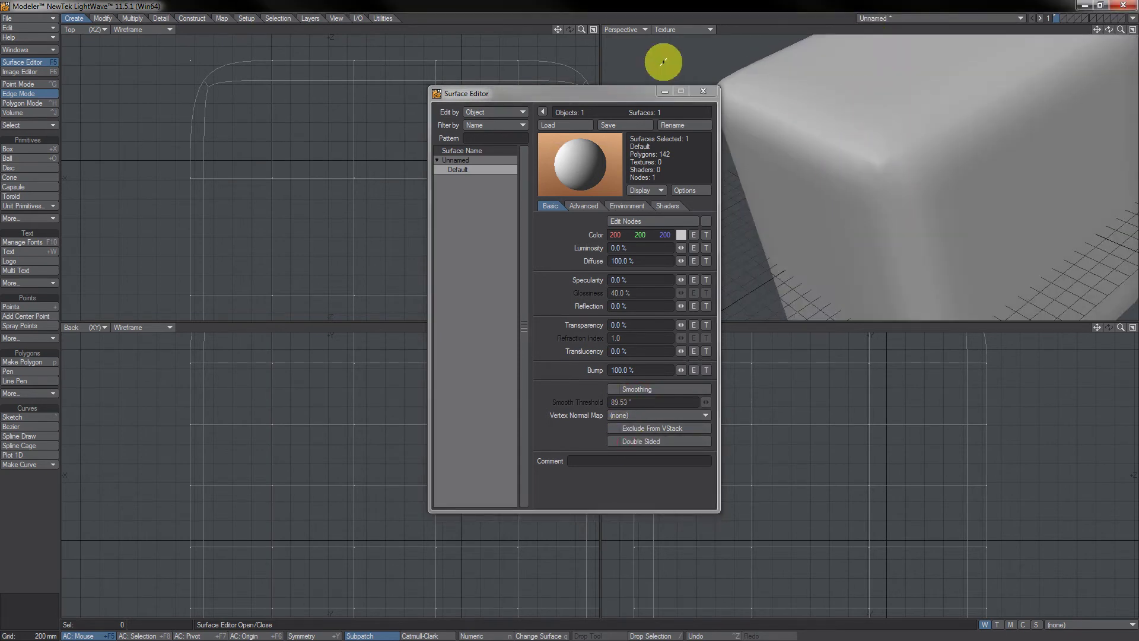
click(656, 391)
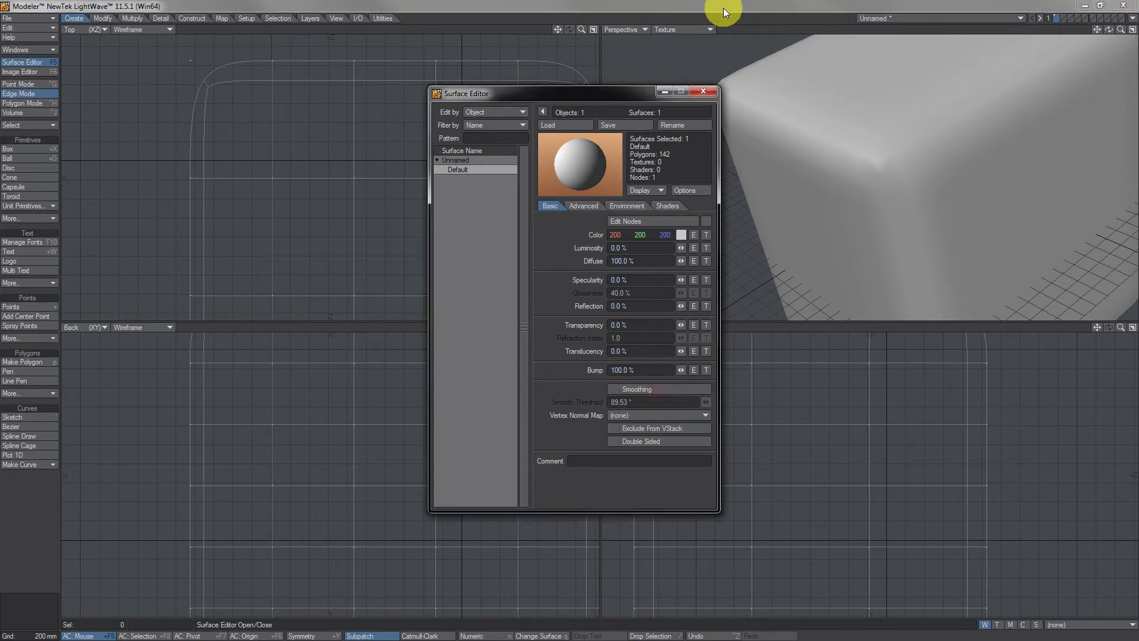
Leave the surface settings, convert the subpatch box back to plain polygons, and subdivide it once with the Metaform method.
click(703, 91)
key(Tab)
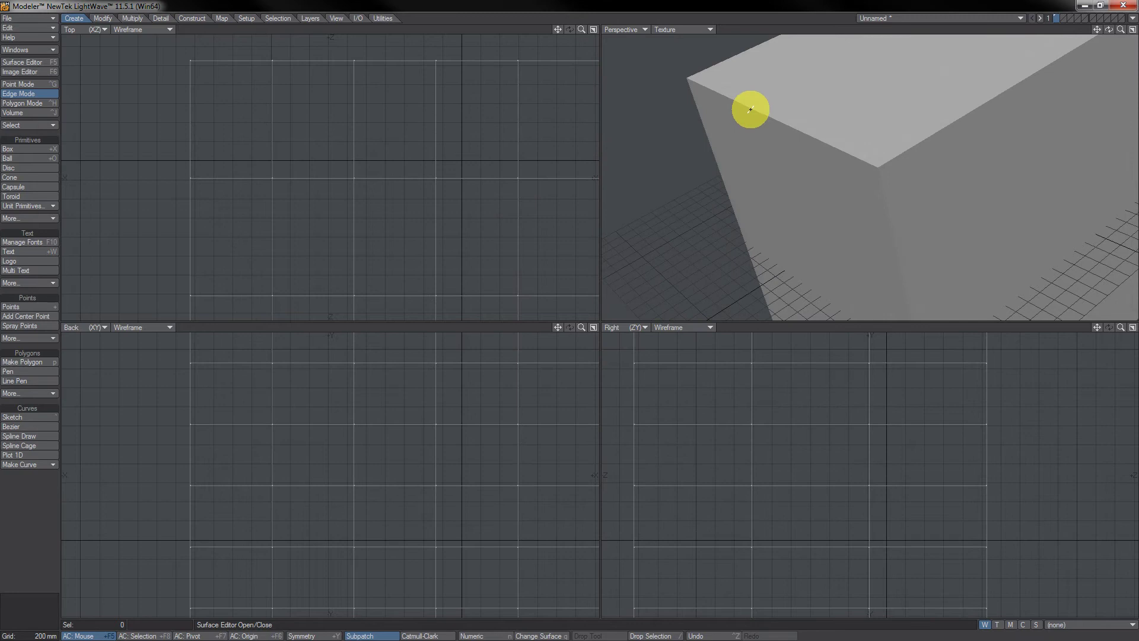
key(shift+d)
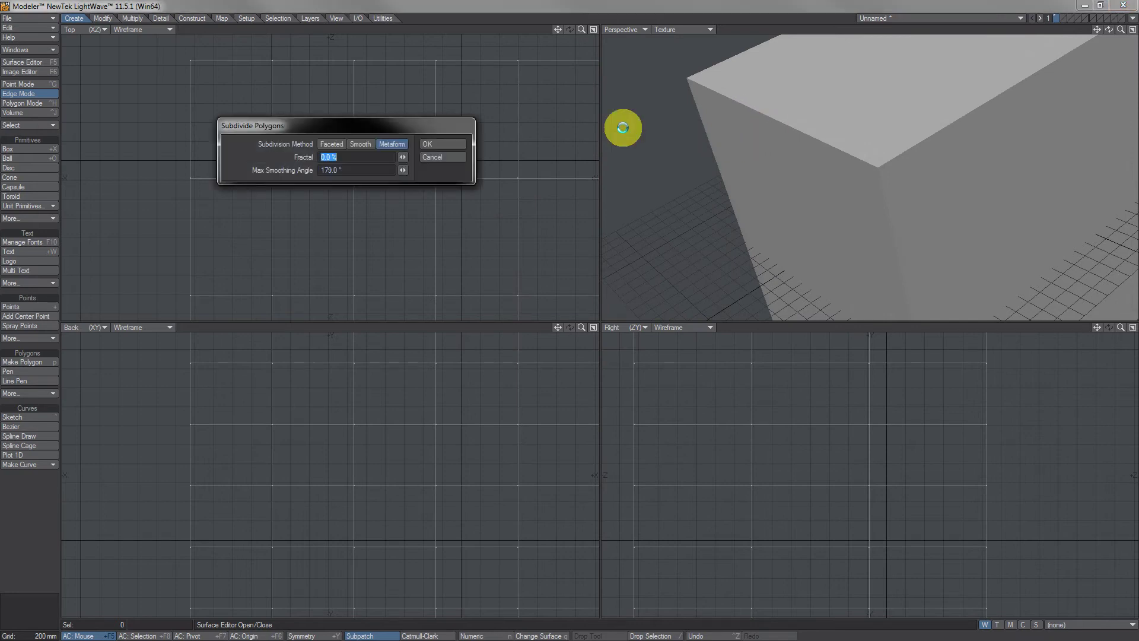
click(460, 142)
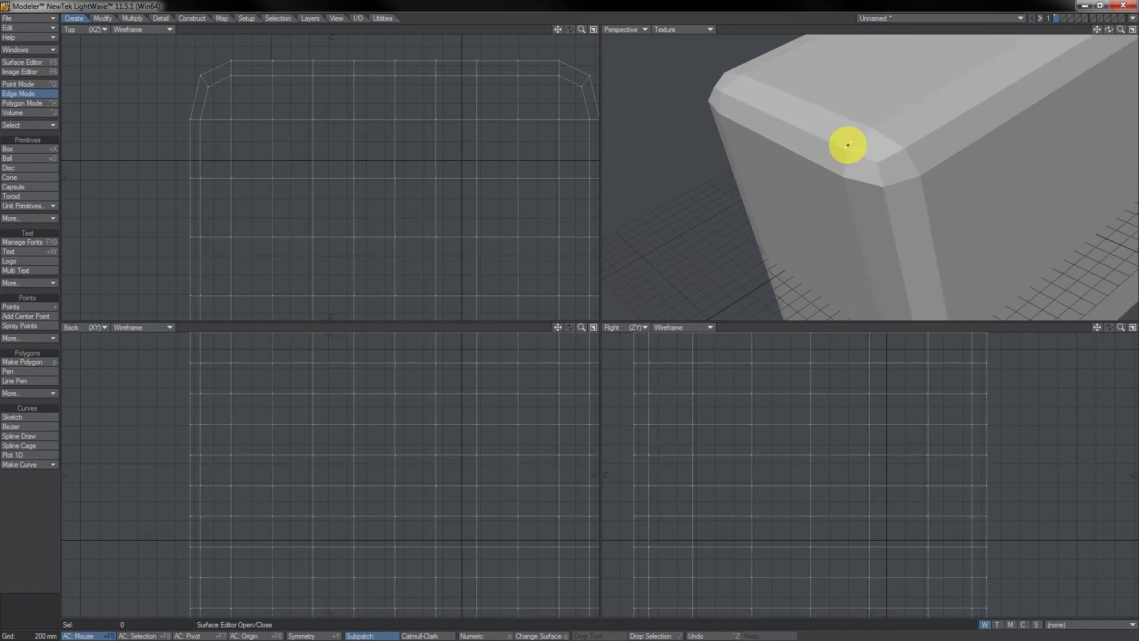
key(F3)
click(443, 158)
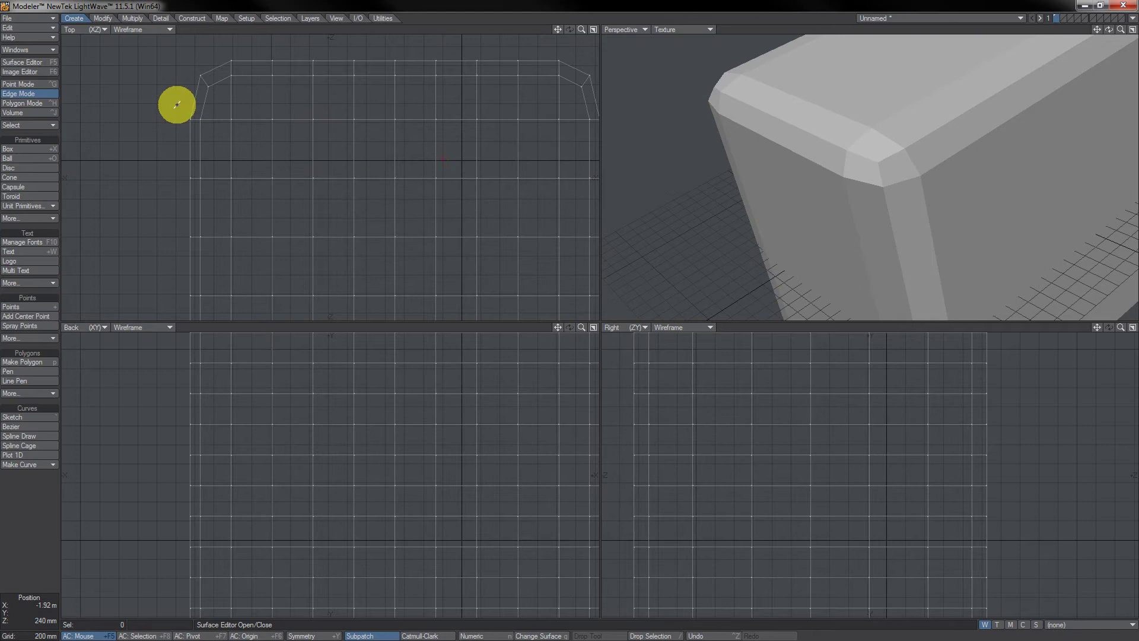
Enable Smoothing and Double Sided on the subdivided box's Default surface in the Surface Editor, then close the editor.
click(23, 62)
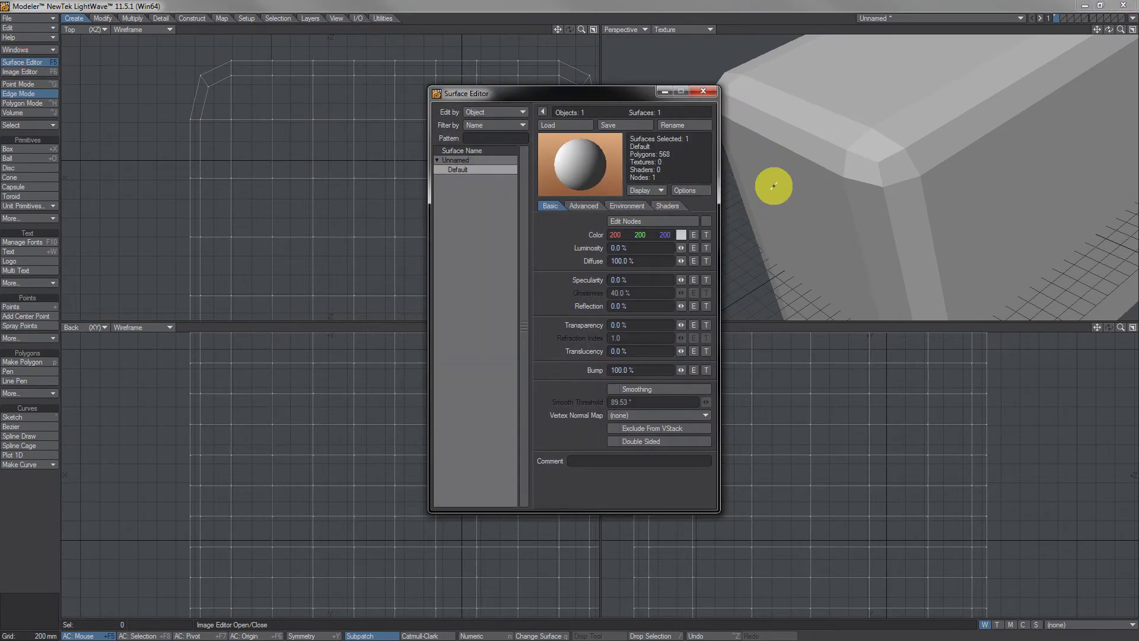
click(651, 389)
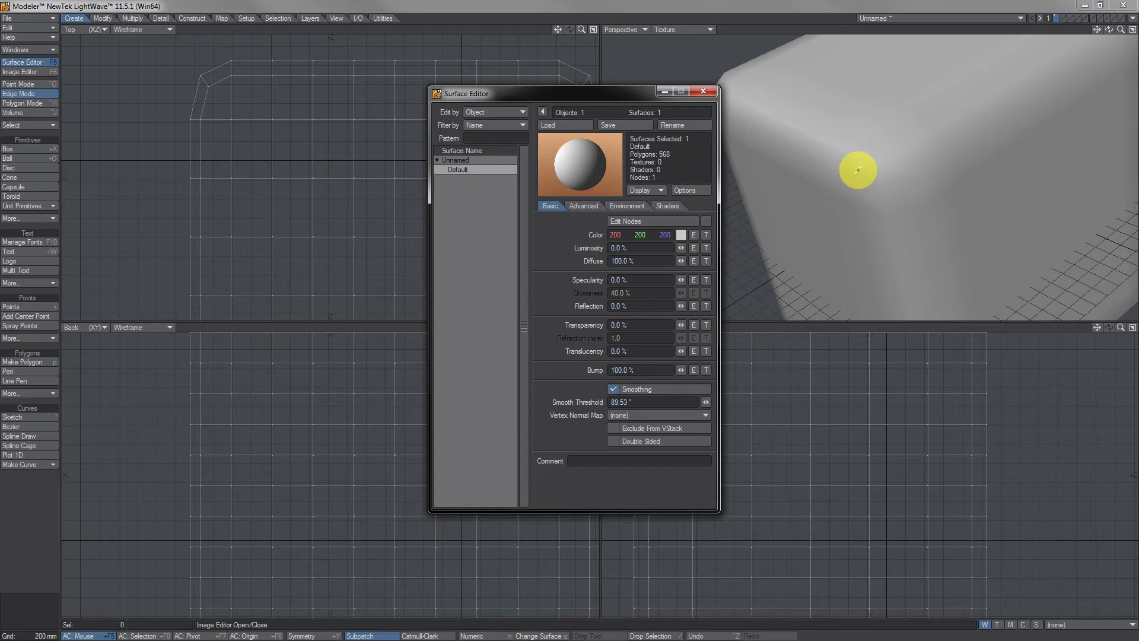
click(635, 441)
click(646, 392)
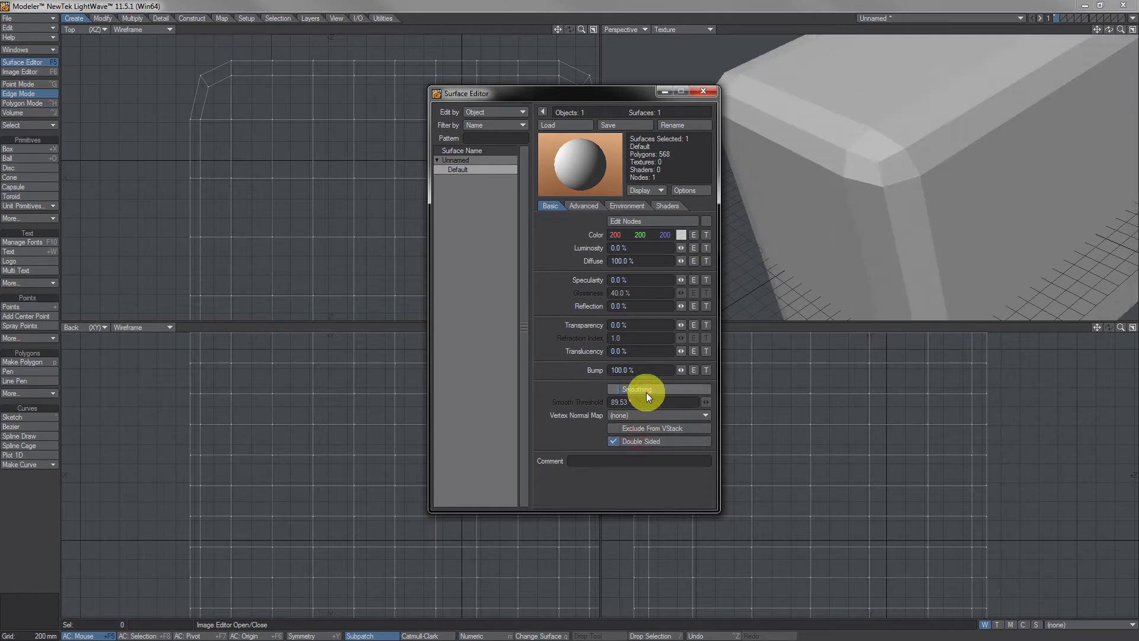
click(646, 391)
click(646, 391)
click(646, 392)
click(646, 391)
click(646, 391)
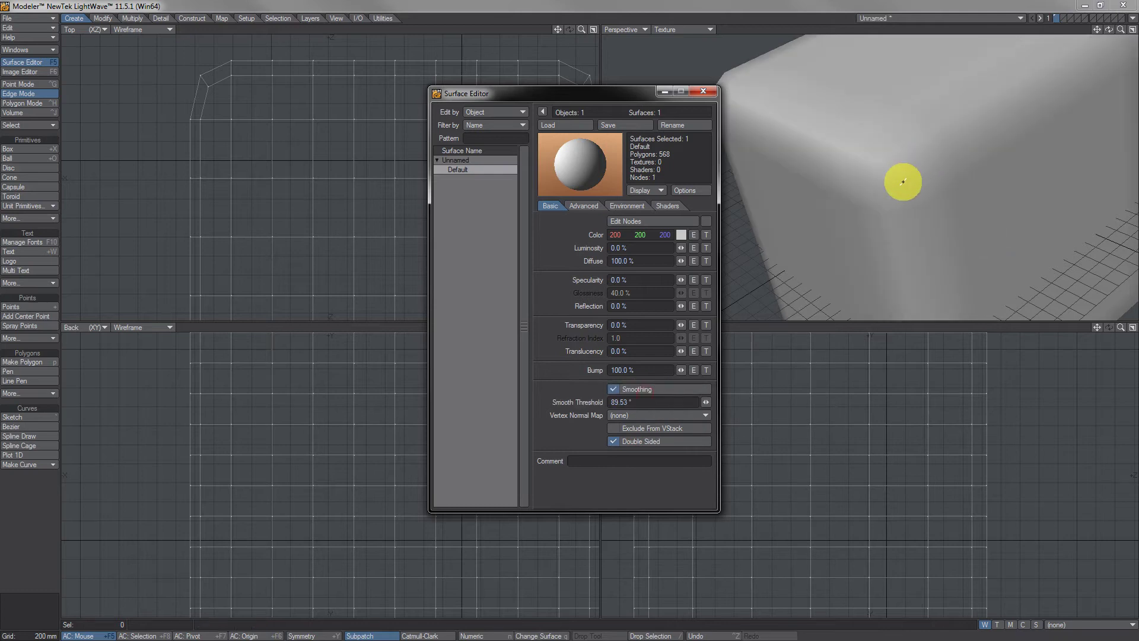
alt+drag(890, 179, 929, 141)
click(703, 91)
Examine the box's rounded edges from several angles with subpatches on and off, ending with plain polygons.
key(alt+Tab)
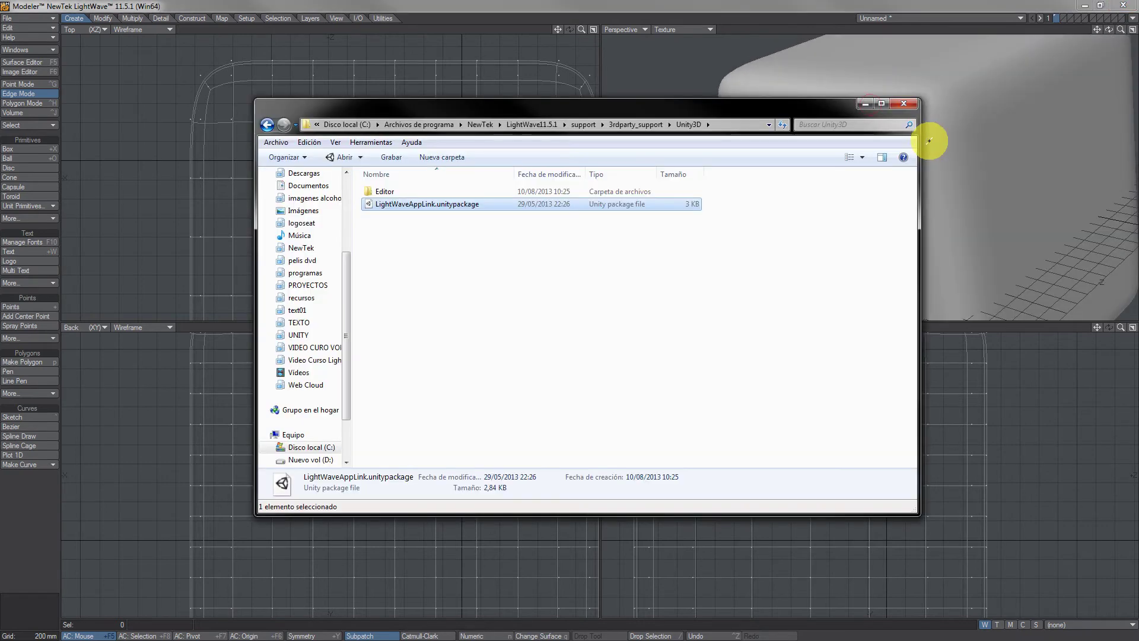
key(alt+Tab)
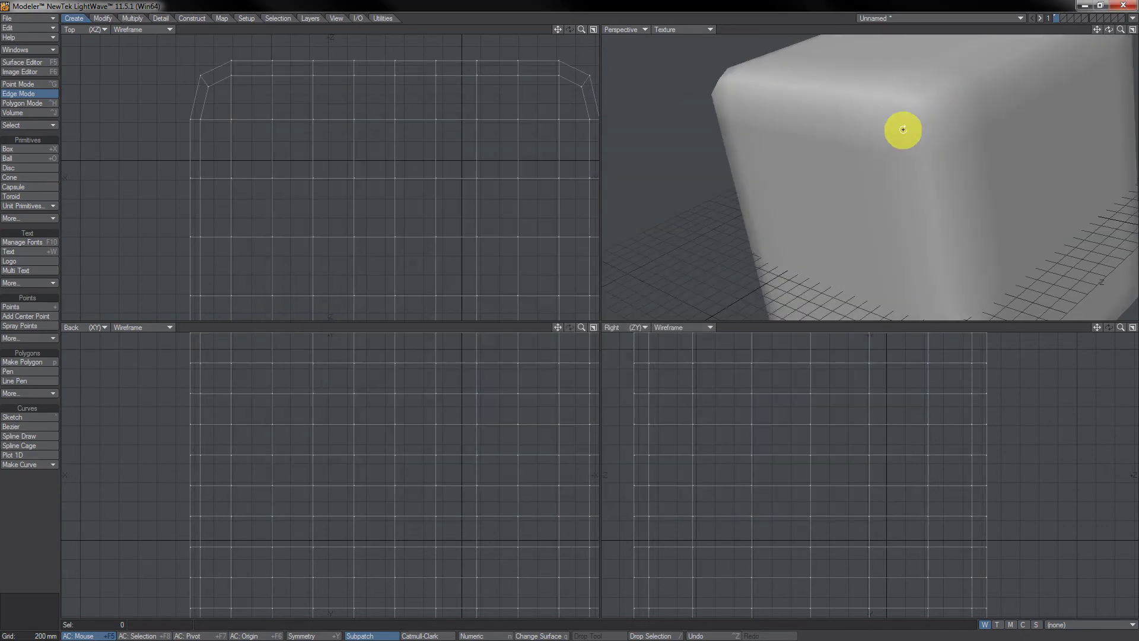
alt+drag(902, 127, 878, 188)
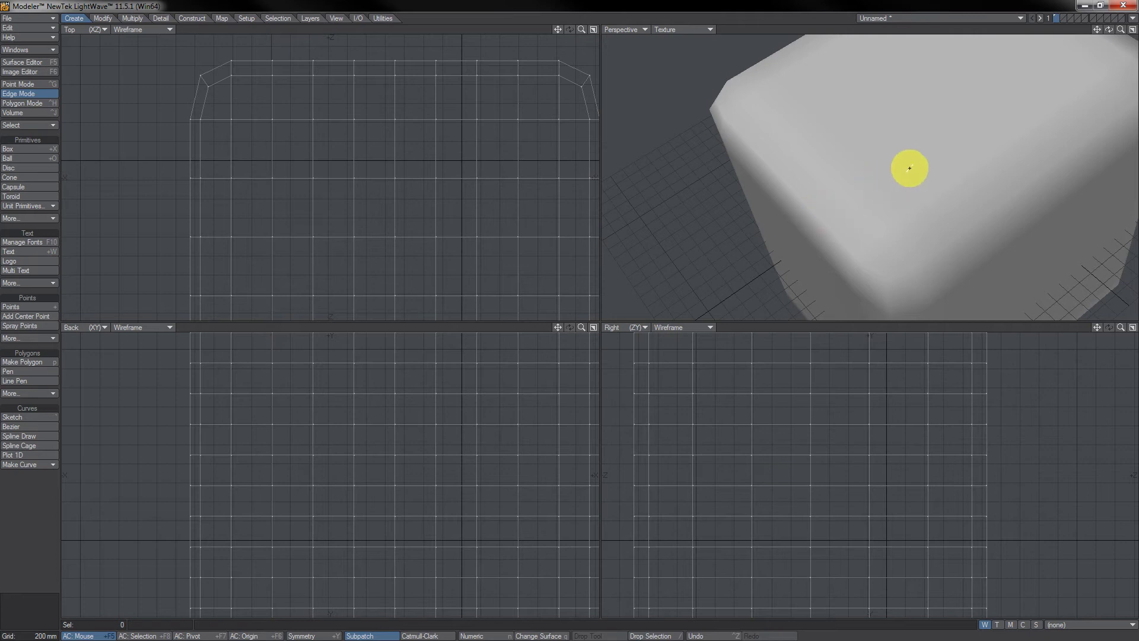
key(Tab)
alt+drag(880, 178, 958, 136)
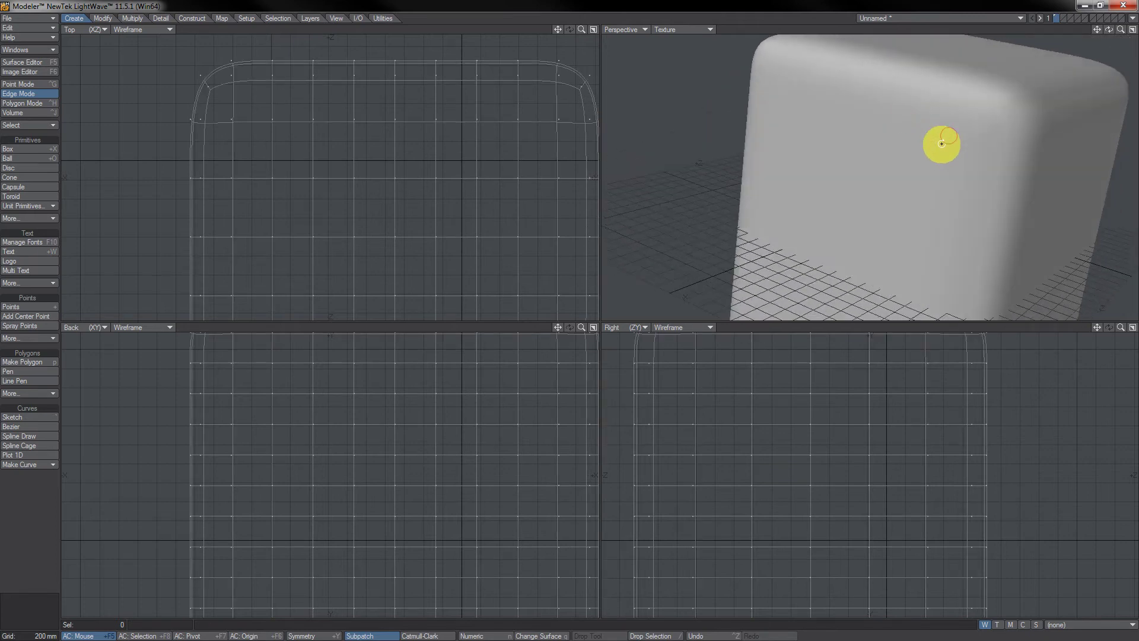
key(Tab)
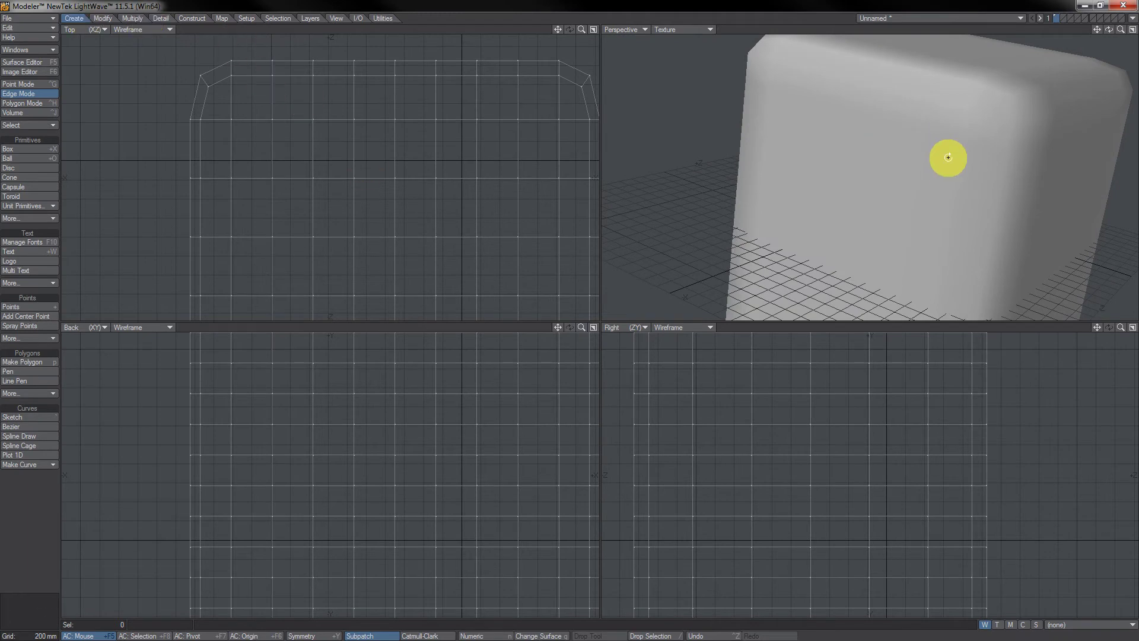
alt+drag(945, 158, 922, 143)
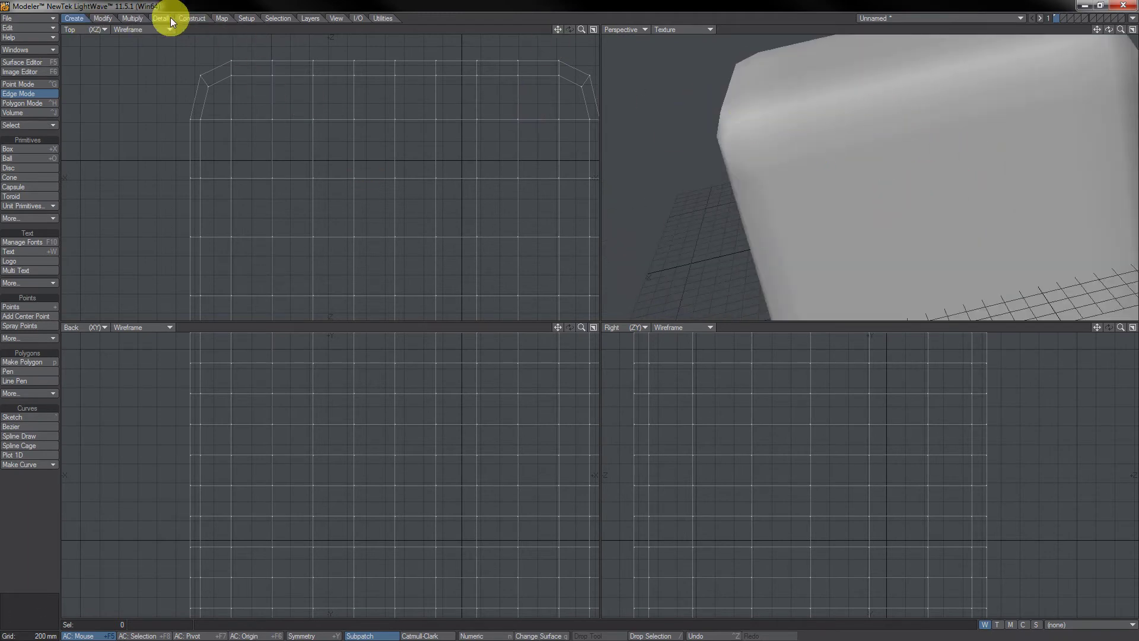
Shift the whole box freely around the Top view with the Move tool.
click(111, 19)
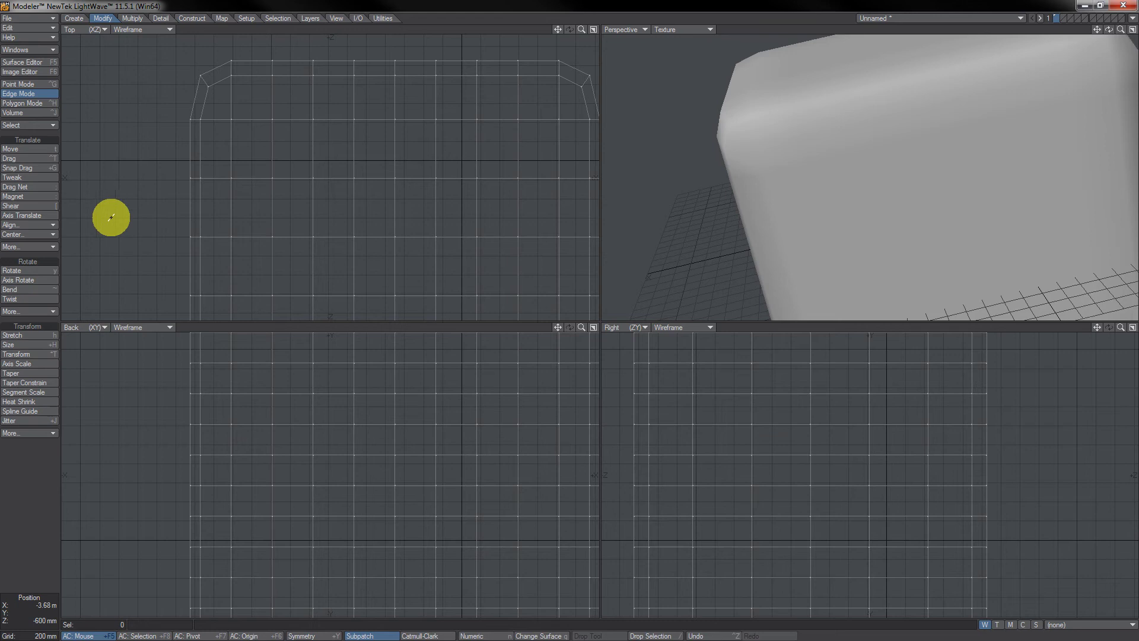
click(43, 148)
drag(513, 168, 427, 165)
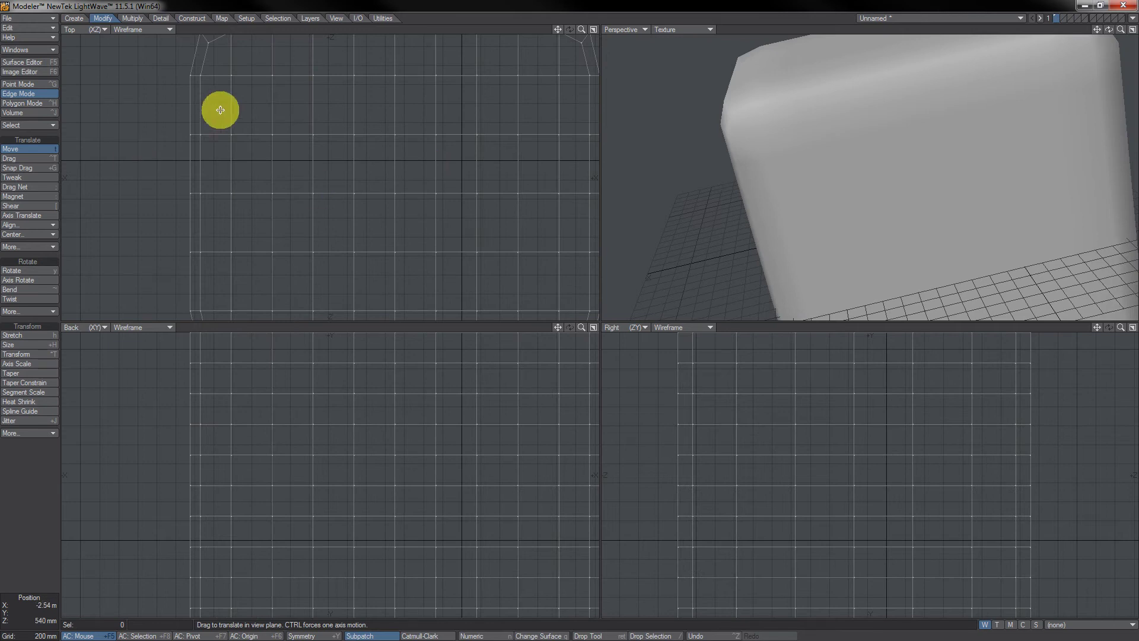
drag(247, 157, 291, 161)
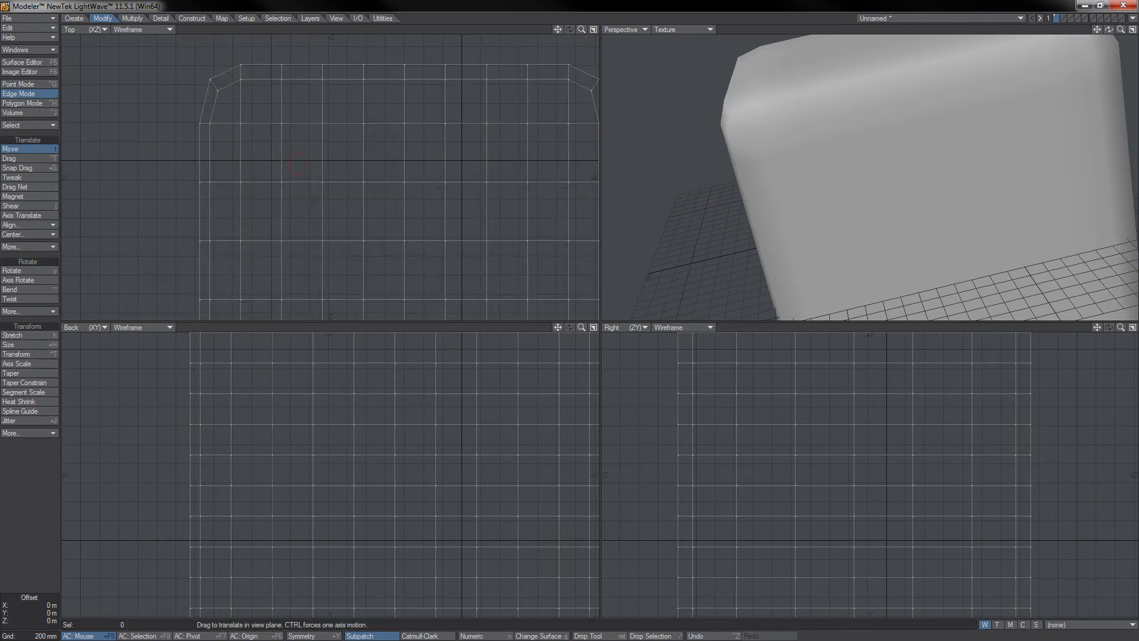
Displace single mesh points inside the box's outline in the Top view, using Drag and then Snap Drag.
click(42, 159)
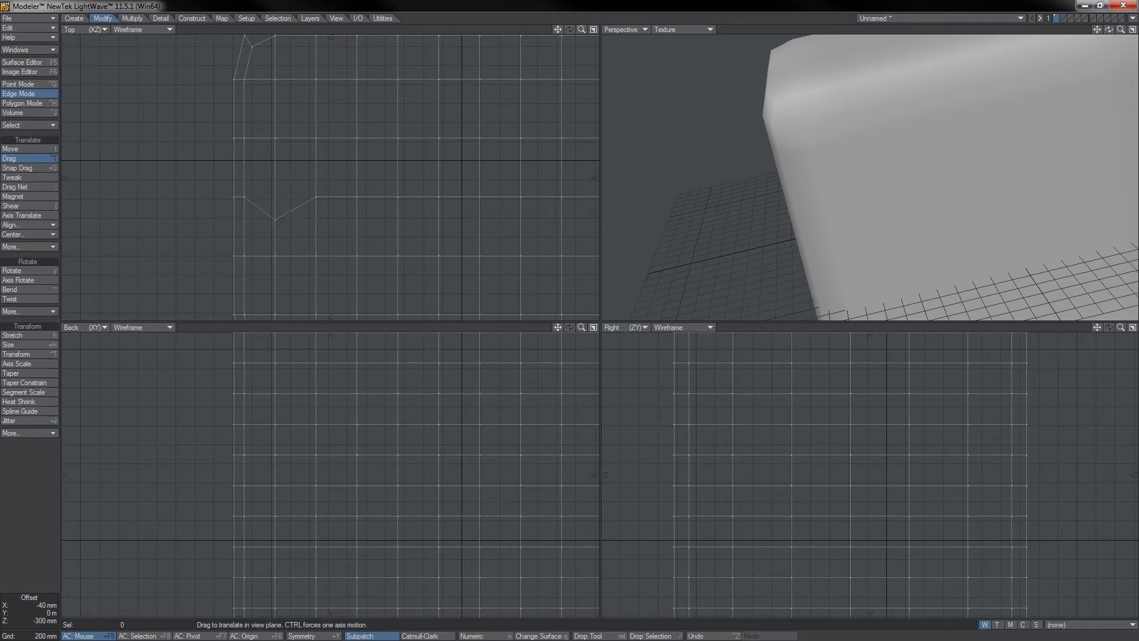
drag(163, 193, 74, 174)
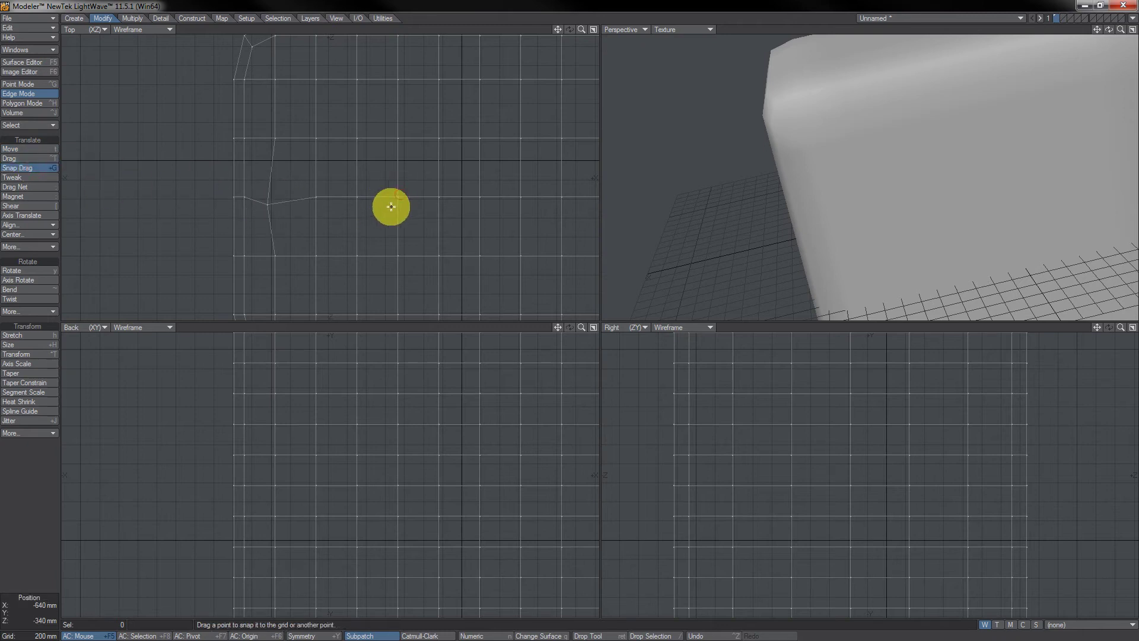
mouse_move(400, 196)
mouse_down()
mouse_move(400, 218)
mouse_move(381, 190)
mouse_move(414, 212)
mouse_up()
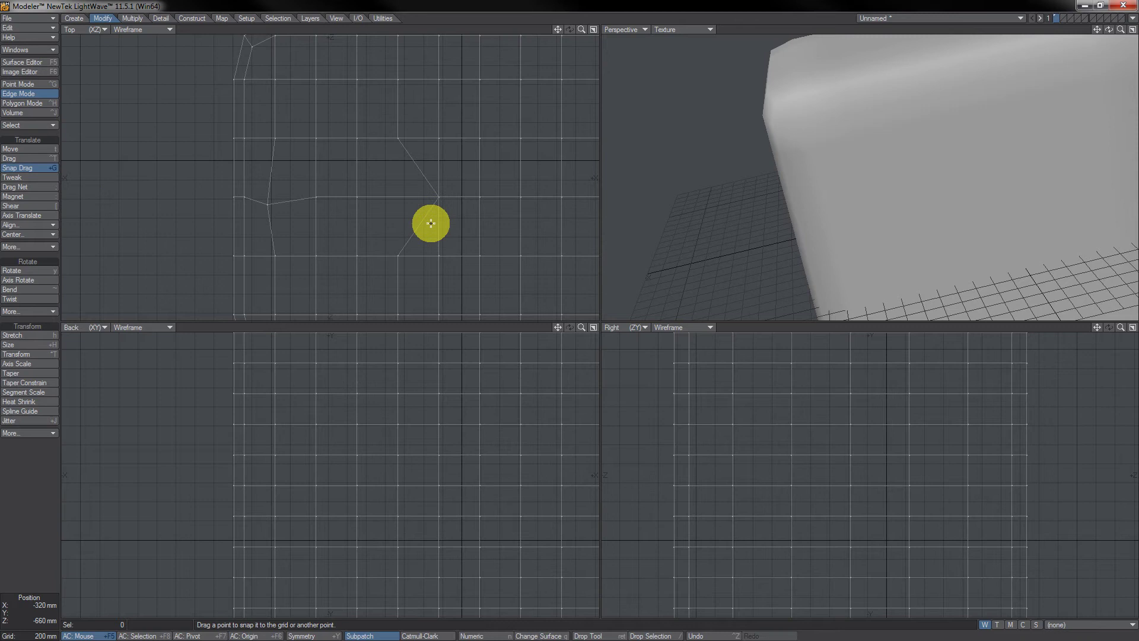
drag(412, 214, 403, 204)
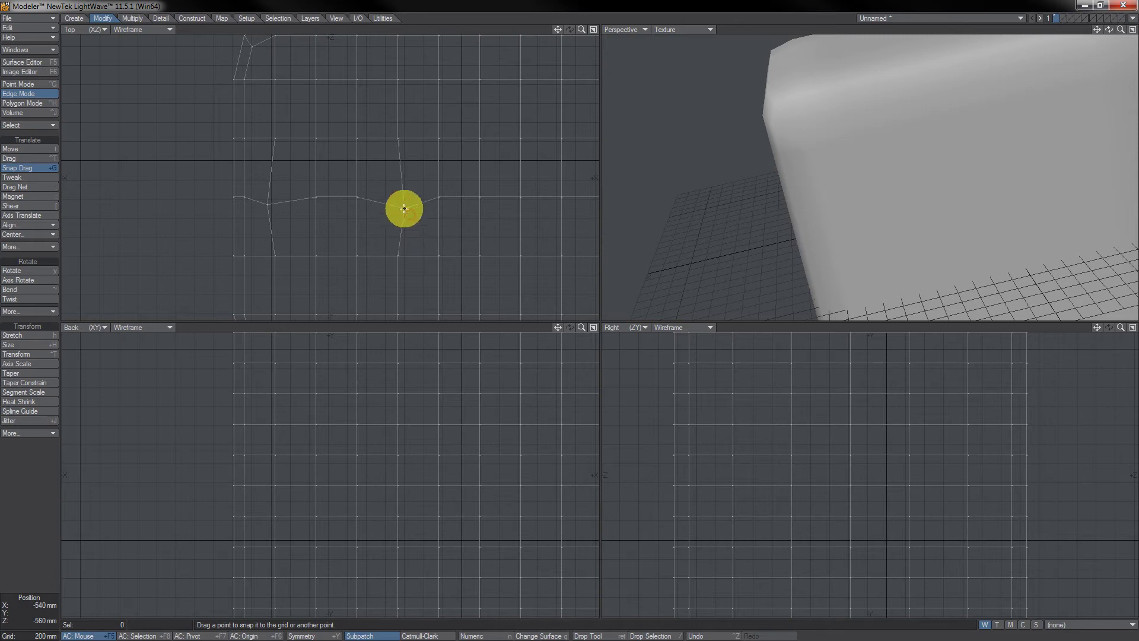
Pull the box's upper-right side outward into a soft bulge in the Top view with Drag Net.
click(50, 188)
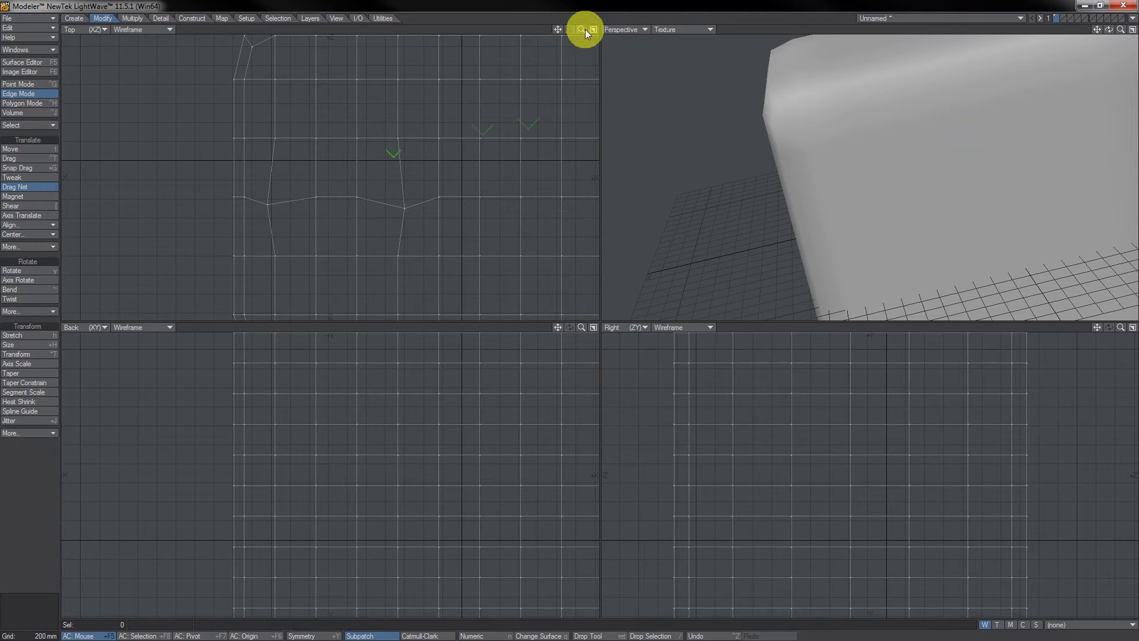
drag(582, 29, 551, 53)
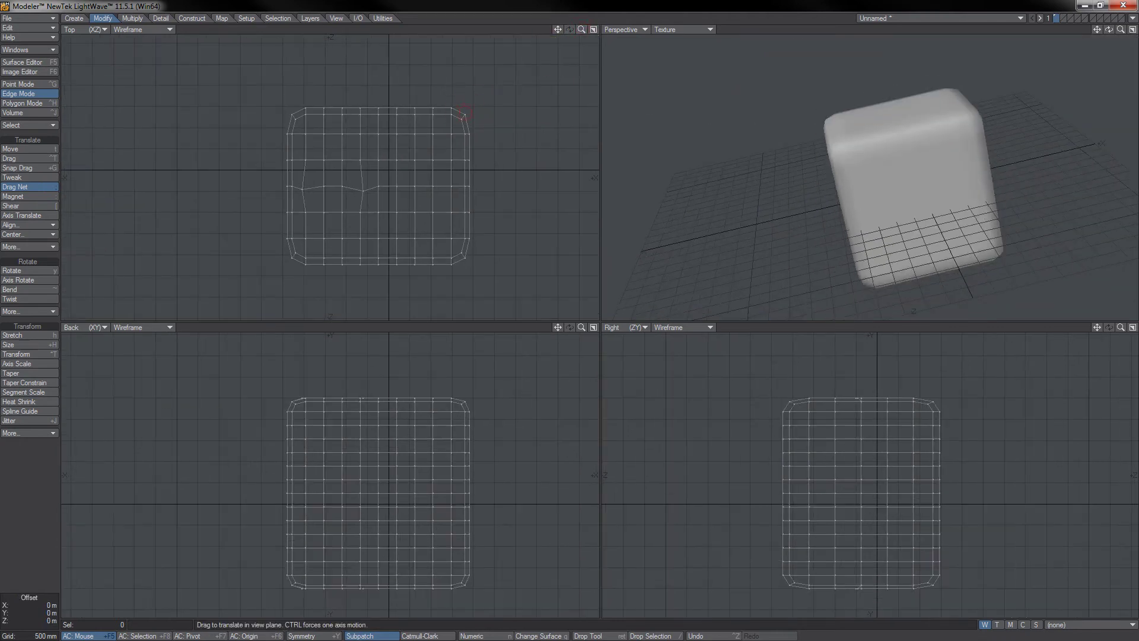
drag(451, 142, 488, 149)
Offset the whole box diagonally down and to the left in the Top view with Axis Translate, then drop the tool.
click(41, 215)
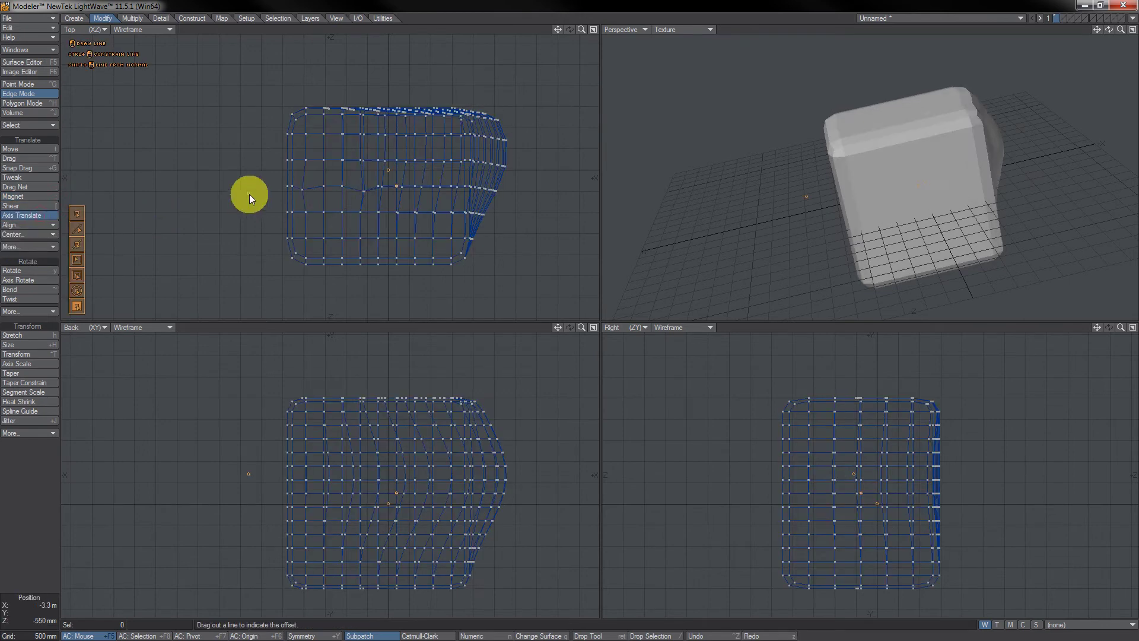
drag(361, 191, 341, 211)
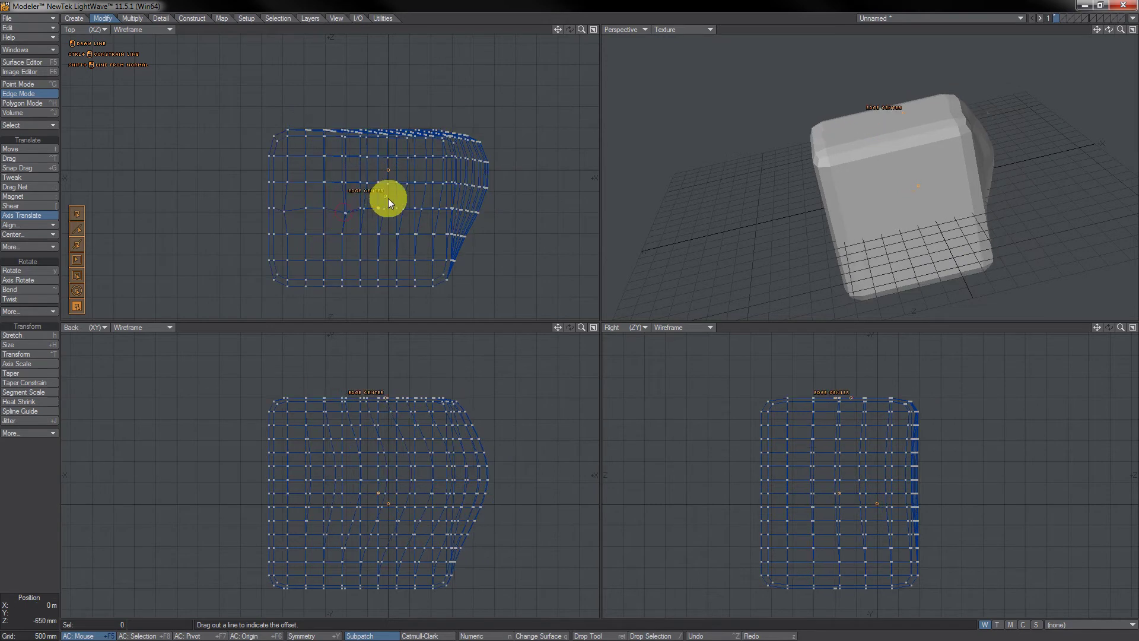
alt+drag(898, 173, 765, 193)
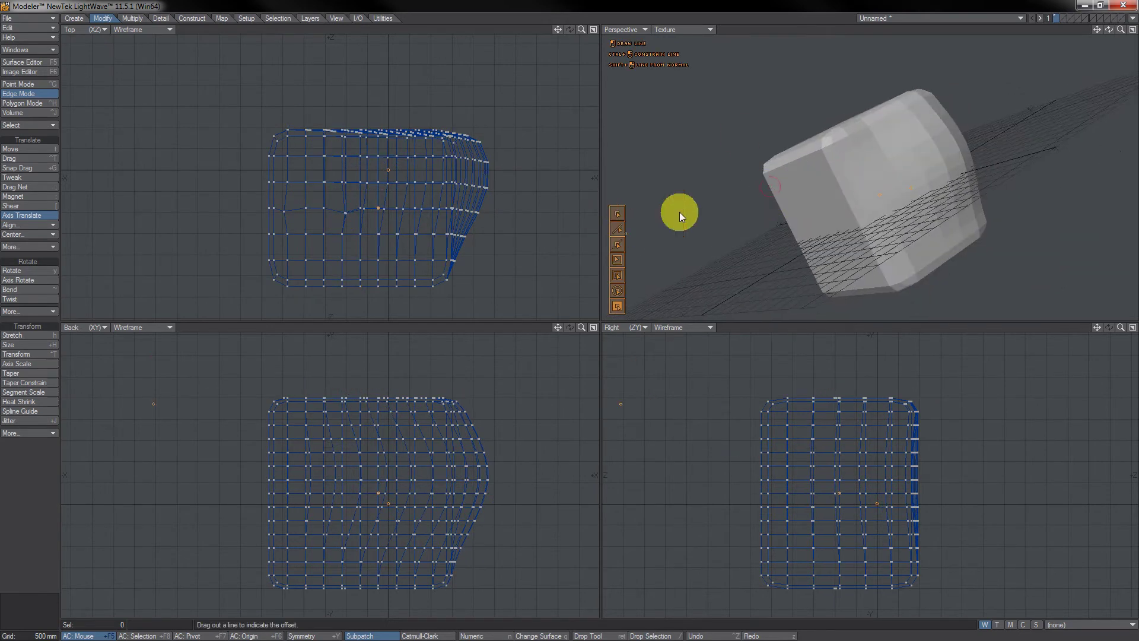
click(30, 229)
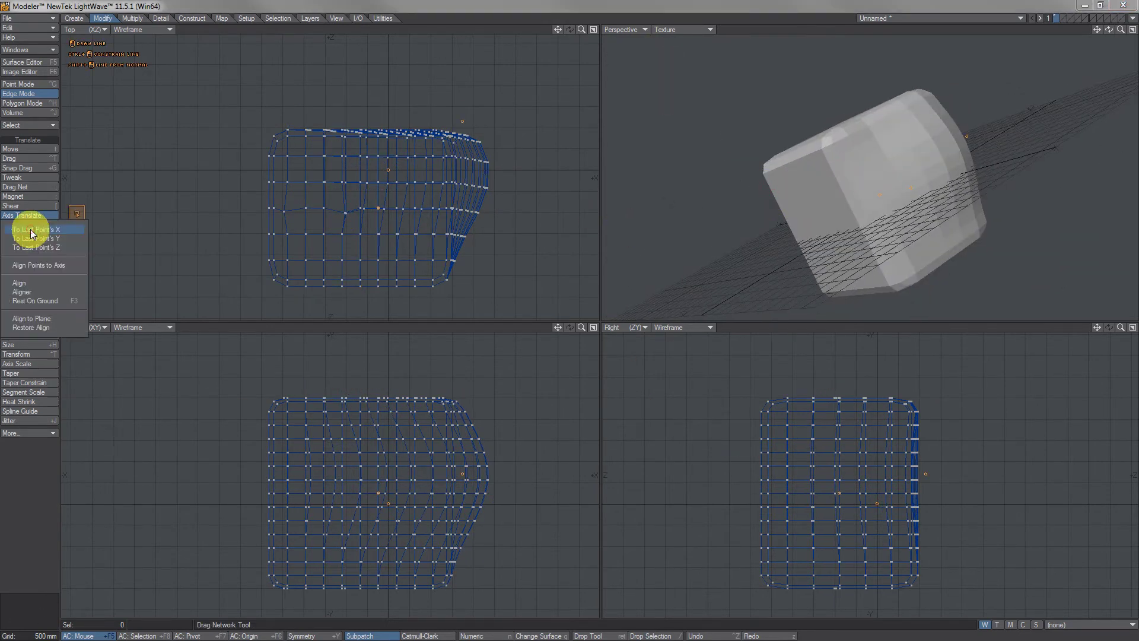
click(34, 217)
click(34, 225)
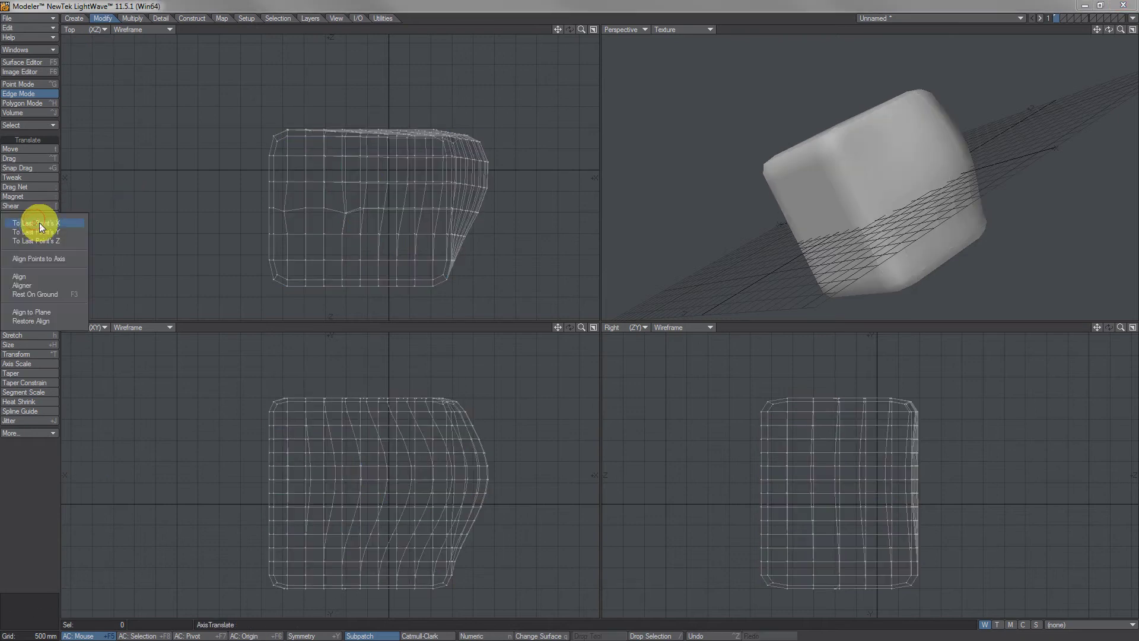
click(74, 231)
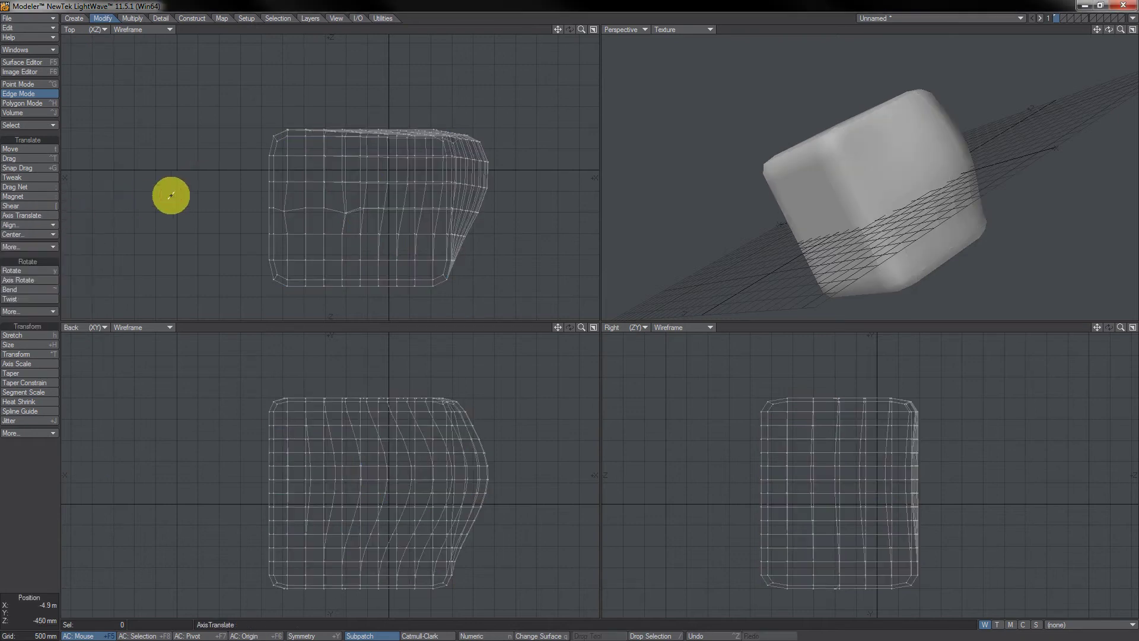
Delete the whole deformed rounded box, leaving the layer empty.
click(133, 19)
click(343, 362)
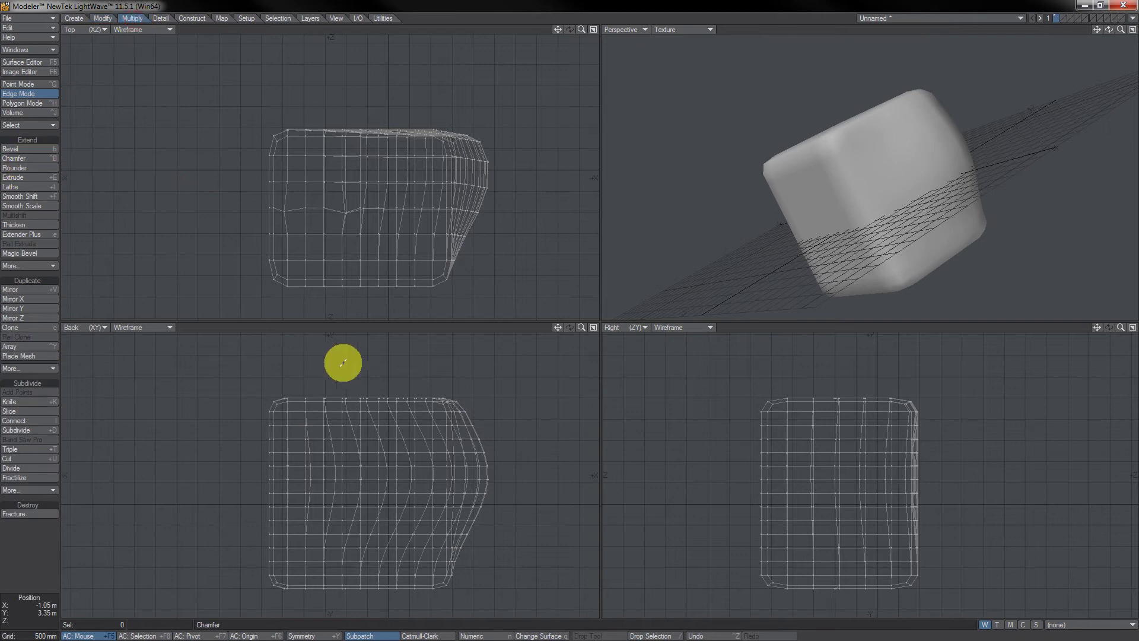
key(ctrl+h)
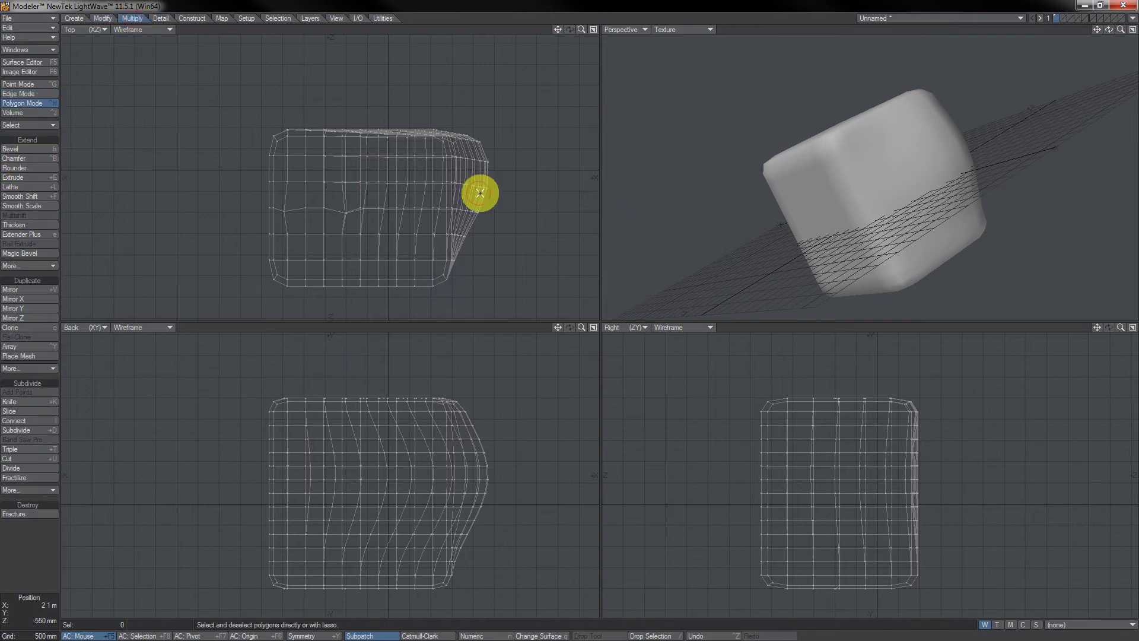
drag(478, 190, 483, 193)
key(slash)
key(Delete)
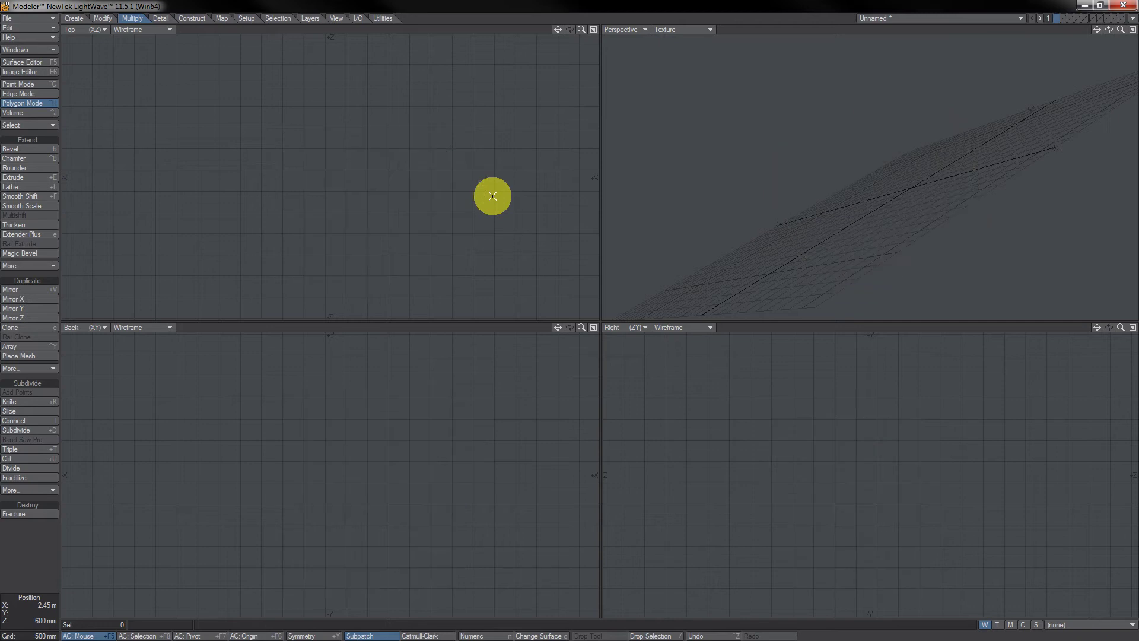
Draw a box about 5.75 m wide and 3.65 m deep in the Top view and raise its height in the Back view.
key(shift+x)
drag(206, 125, 451, 279)
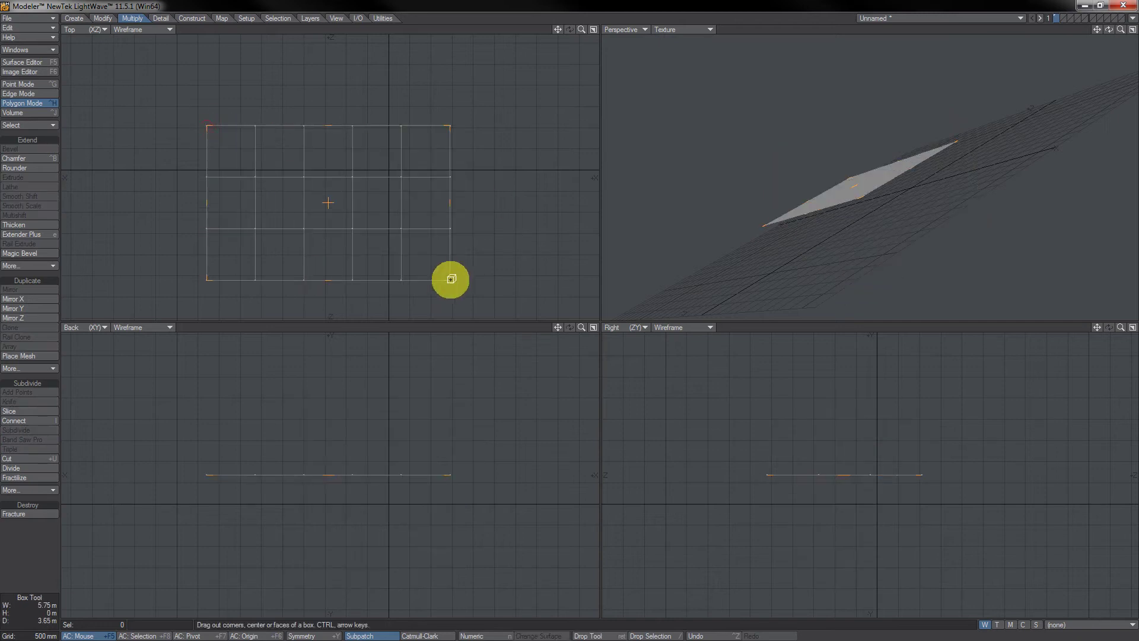
drag(328, 472, 334, 361)
Reduce the box to one segment along every axis, finish it, and centre it at the origin.
key(Down)
key(Down)
key(Down)
key(Down)
key(Down)
key(Down)
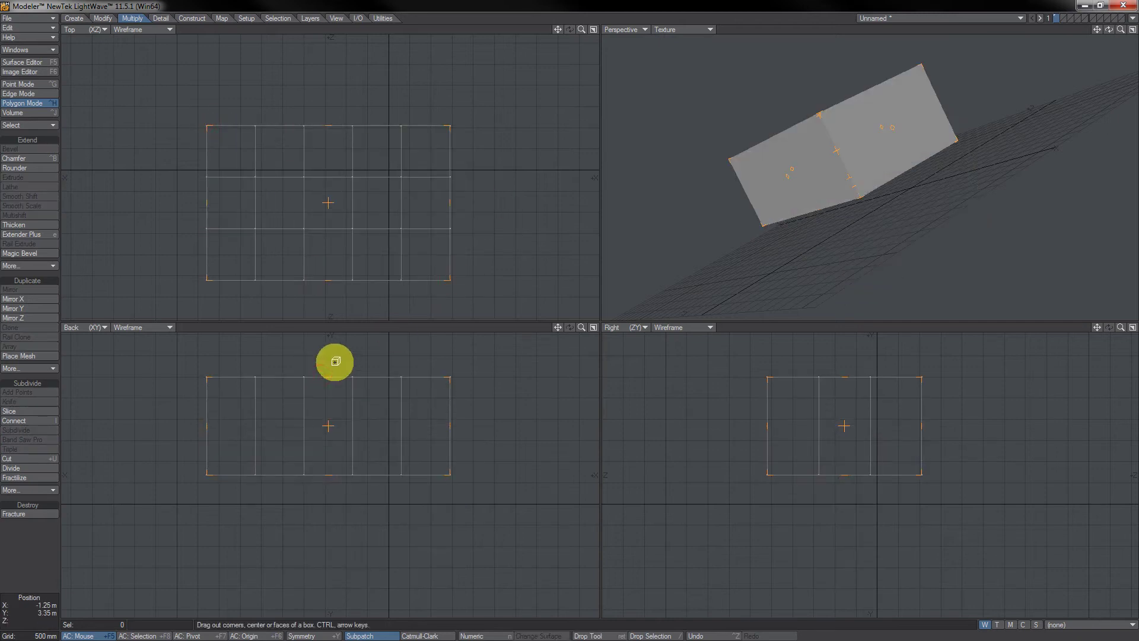
key(Left)
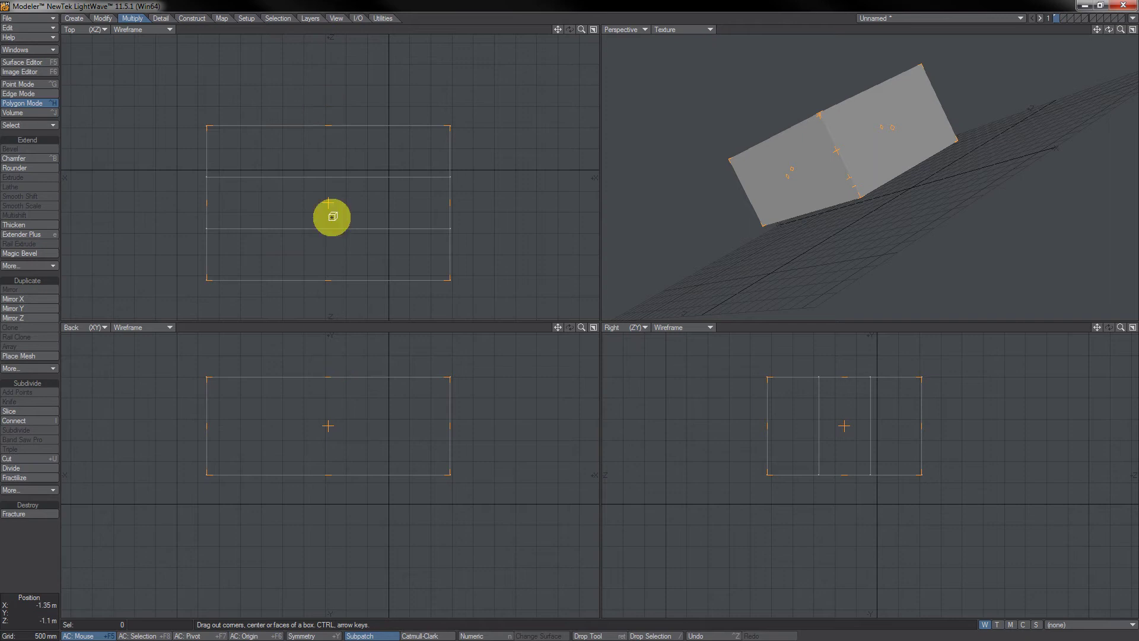
key(Down)
key(Return)
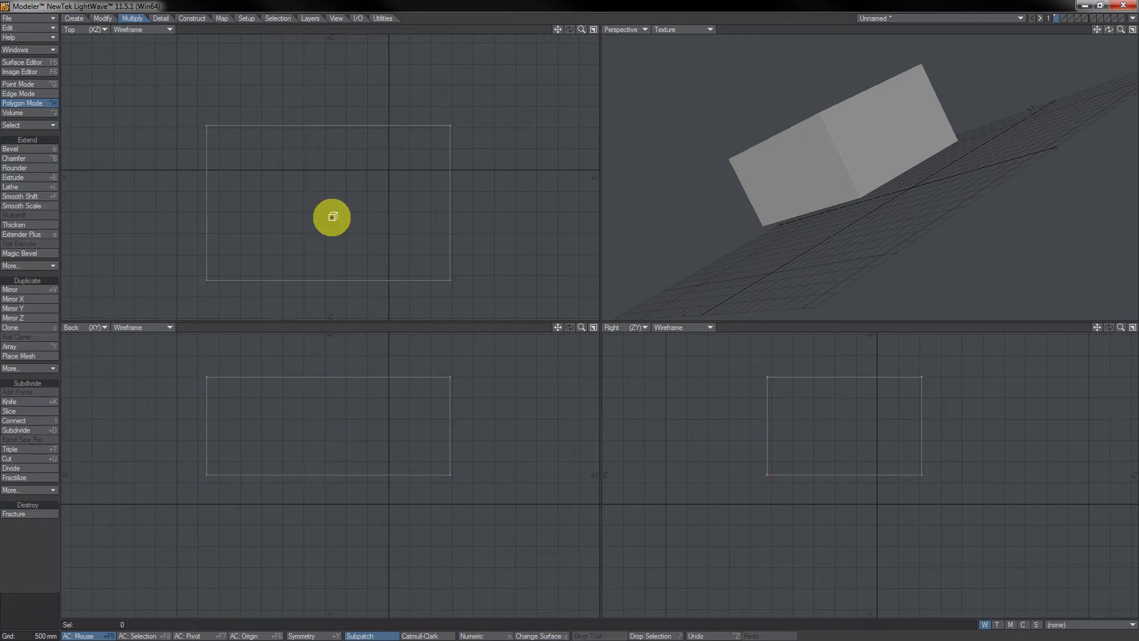
key(F2)
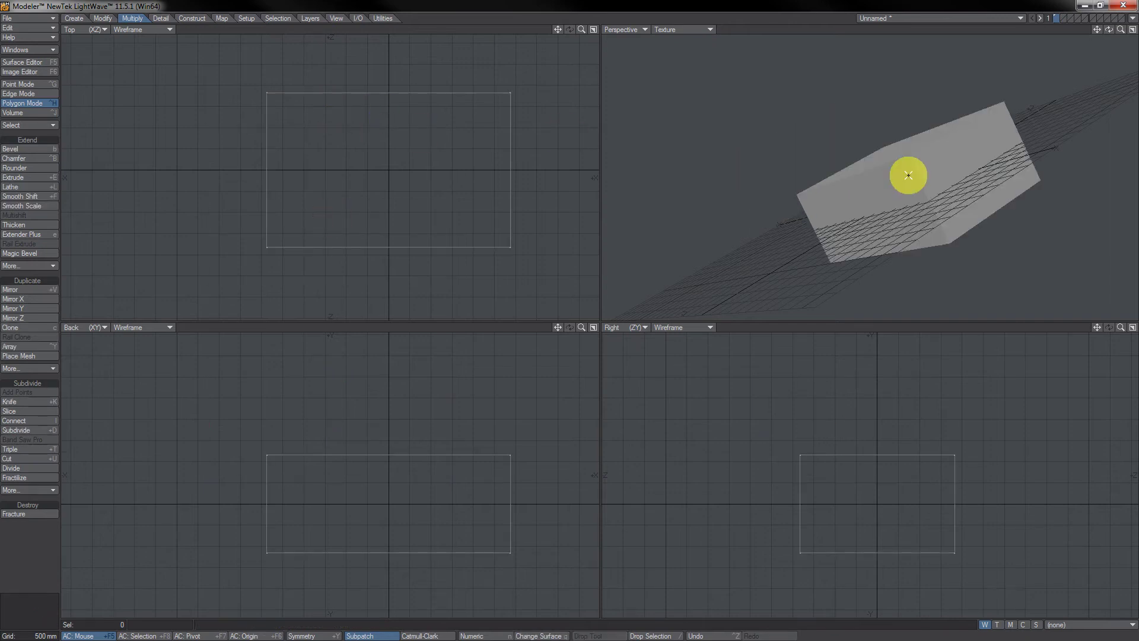
Bevel the box's top face several times in a row, alternately flaring and insetting it into stacked tiers.
alt+drag(906, 174, 927, 266)
key(space)
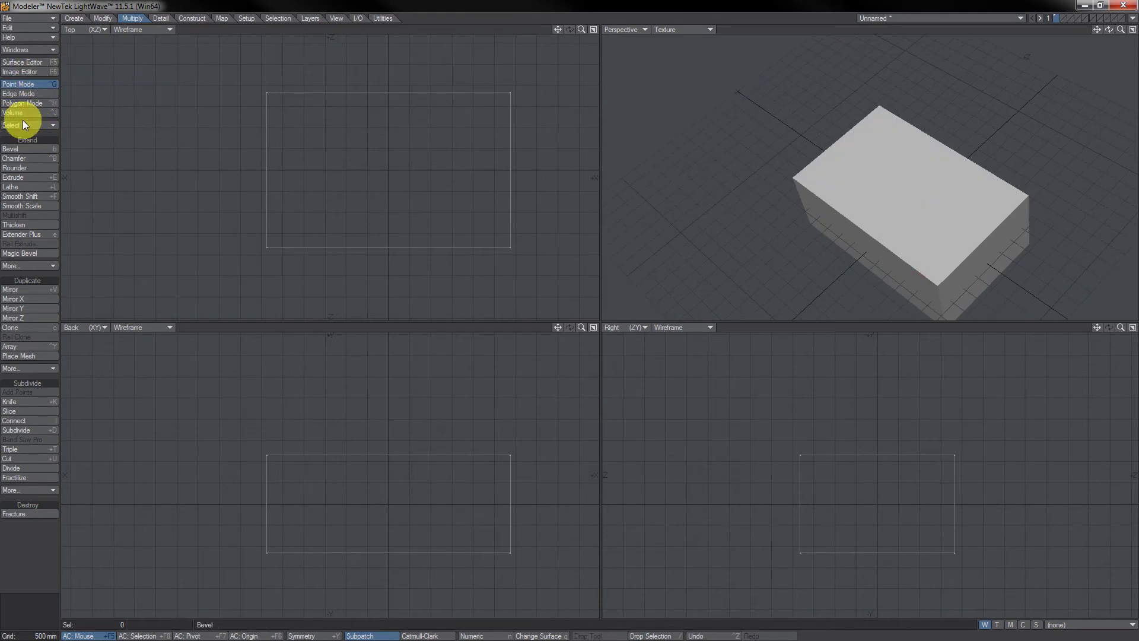
click(41, 95)
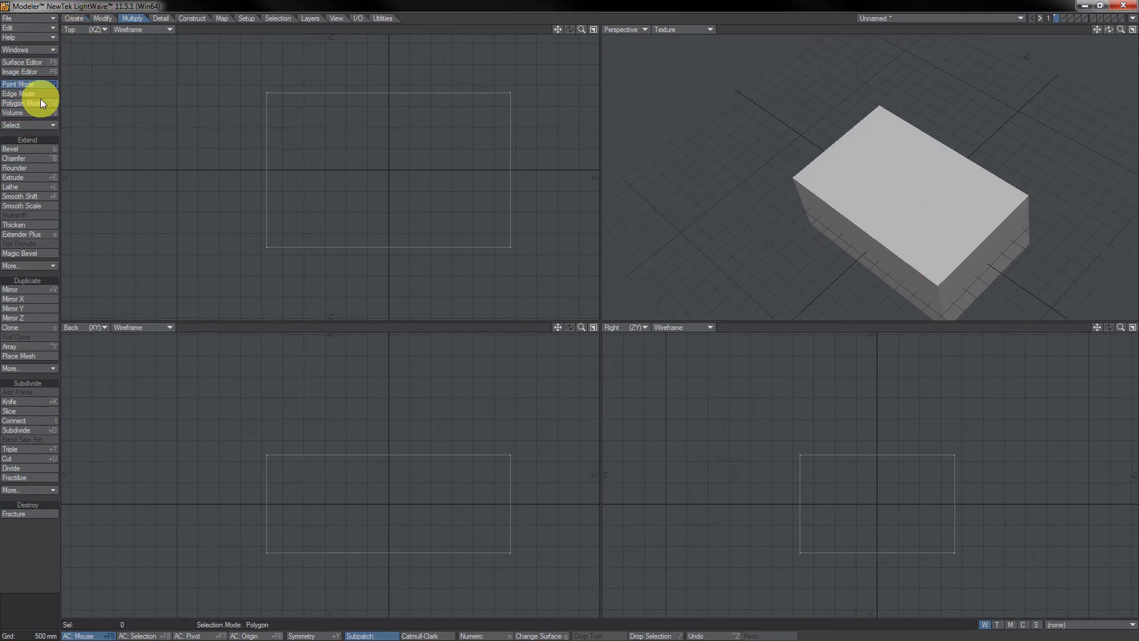
click(924, 178)
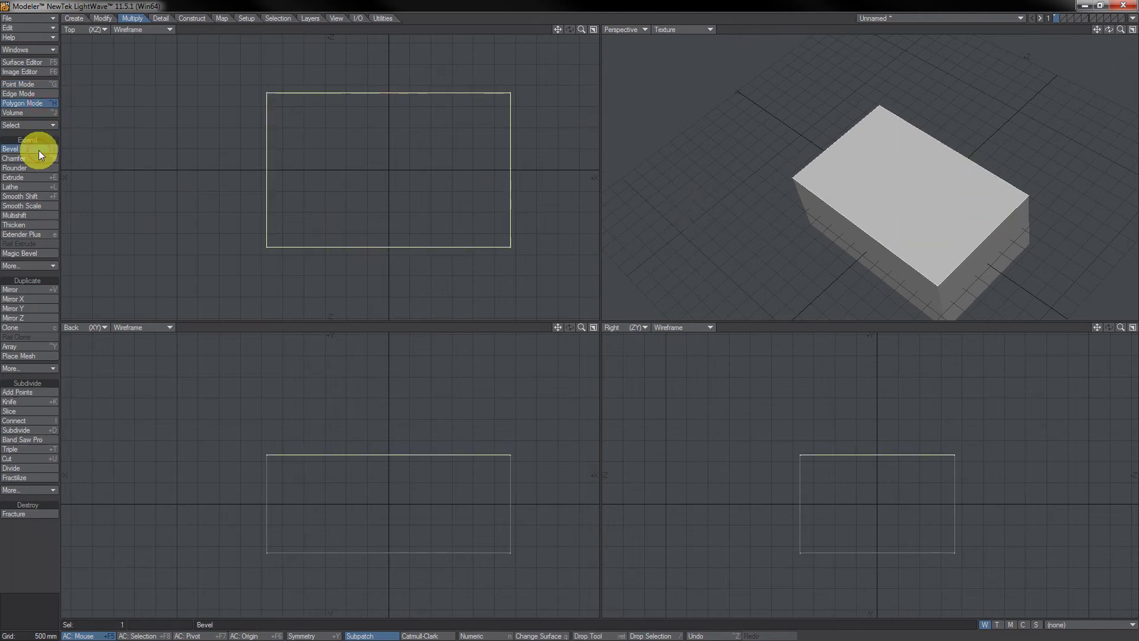
drag(876, 449, 938, 366)
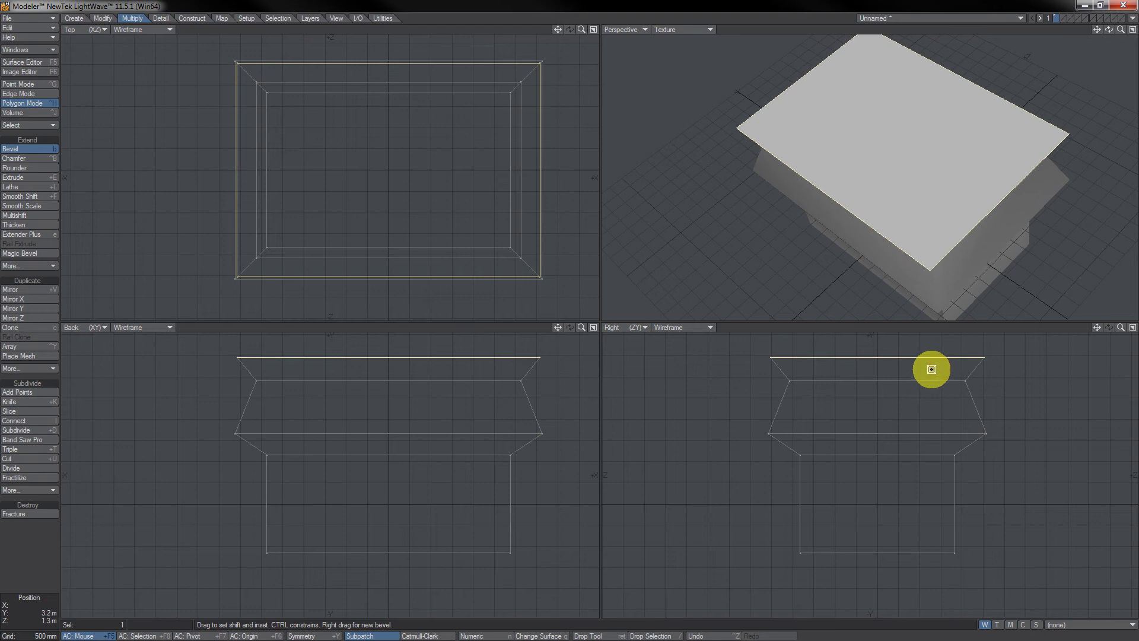
mouse_move(932, 368)
right_down()
mouse_move(898, 341)
mouse_move(870, 368)
right_up()
key(c)
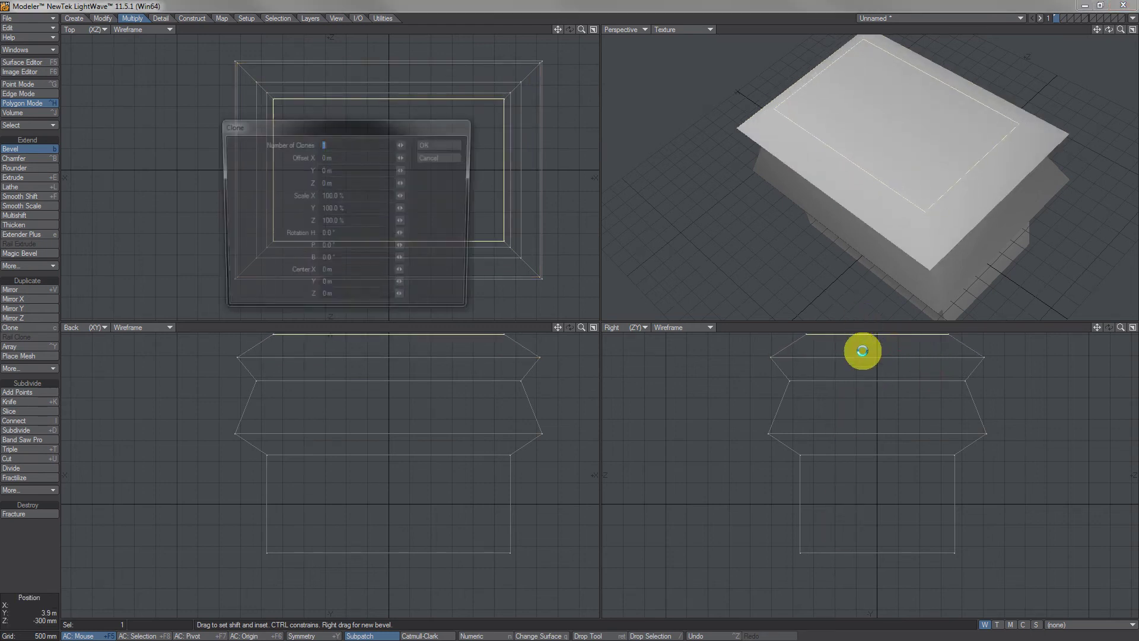
click(442, 157)
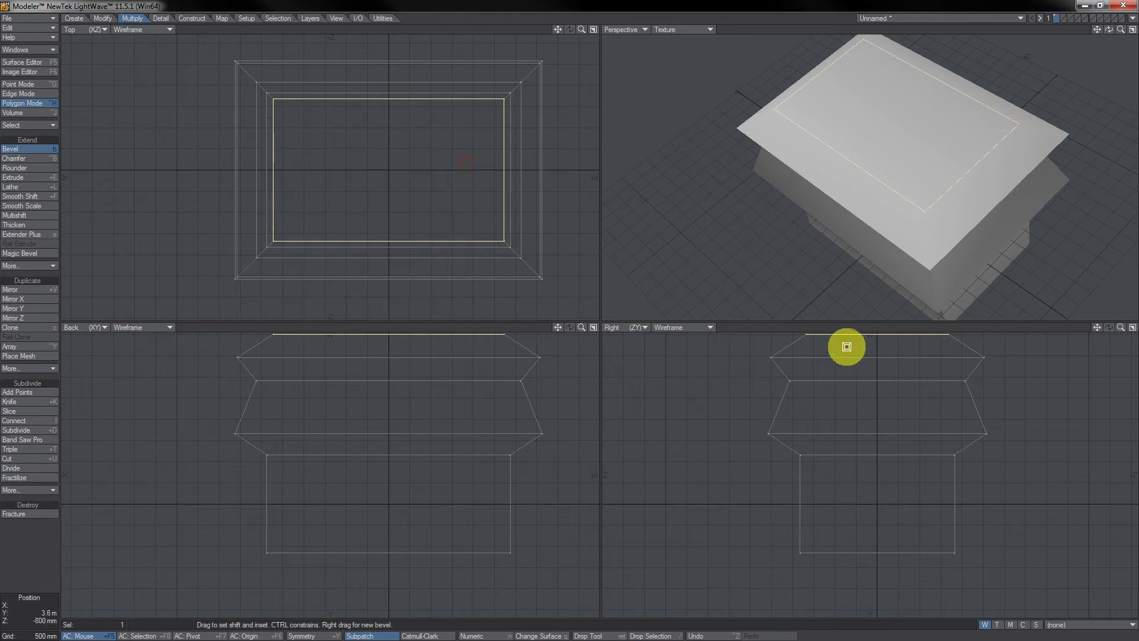
Convert the bevelled box to a smooth subpatch shape, view it from the side, and return it to flat polygons.
click(848, 332)
key(Tab)
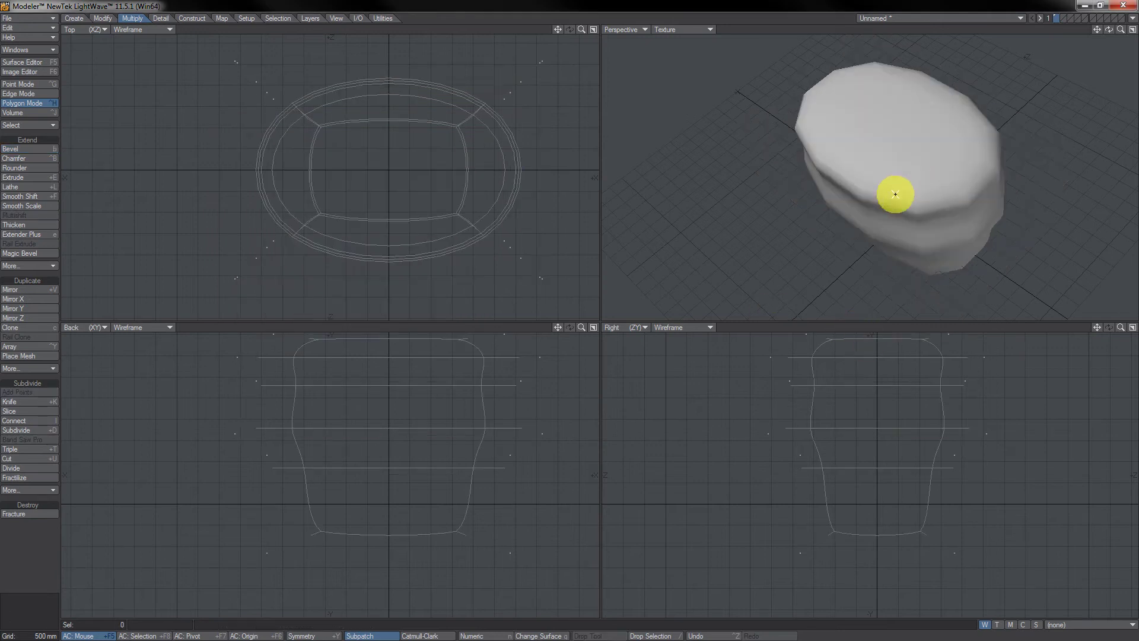
alt+drag(897, 191, 977, 146)
key(Tab)
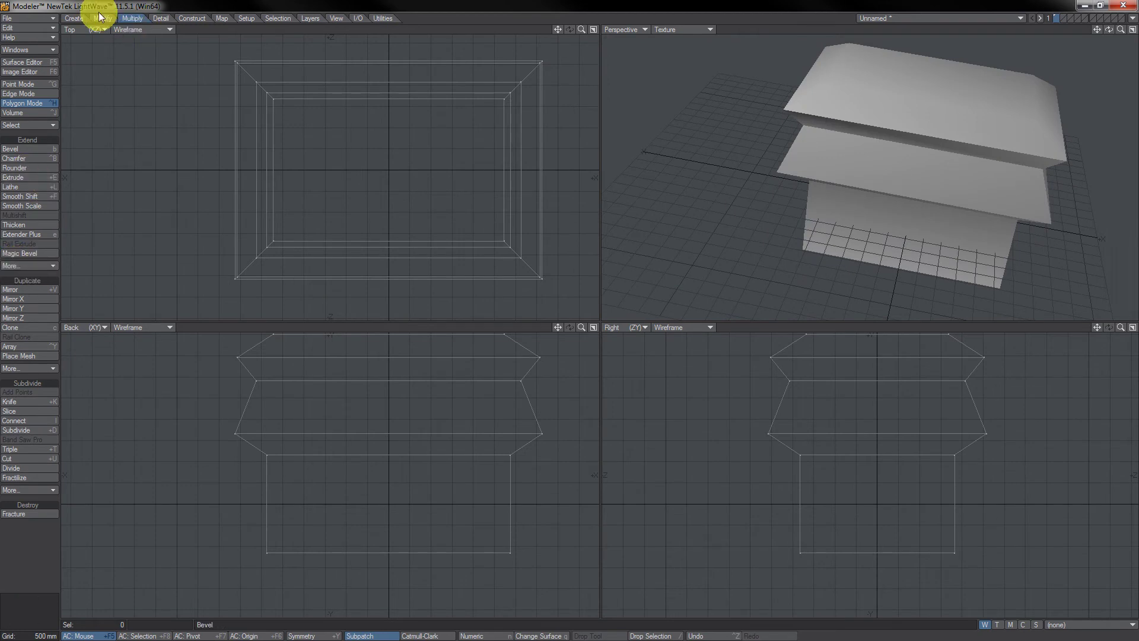
Place the text "pruebas" on the second layer in the Back view with the Text tool.
click(75, 19)
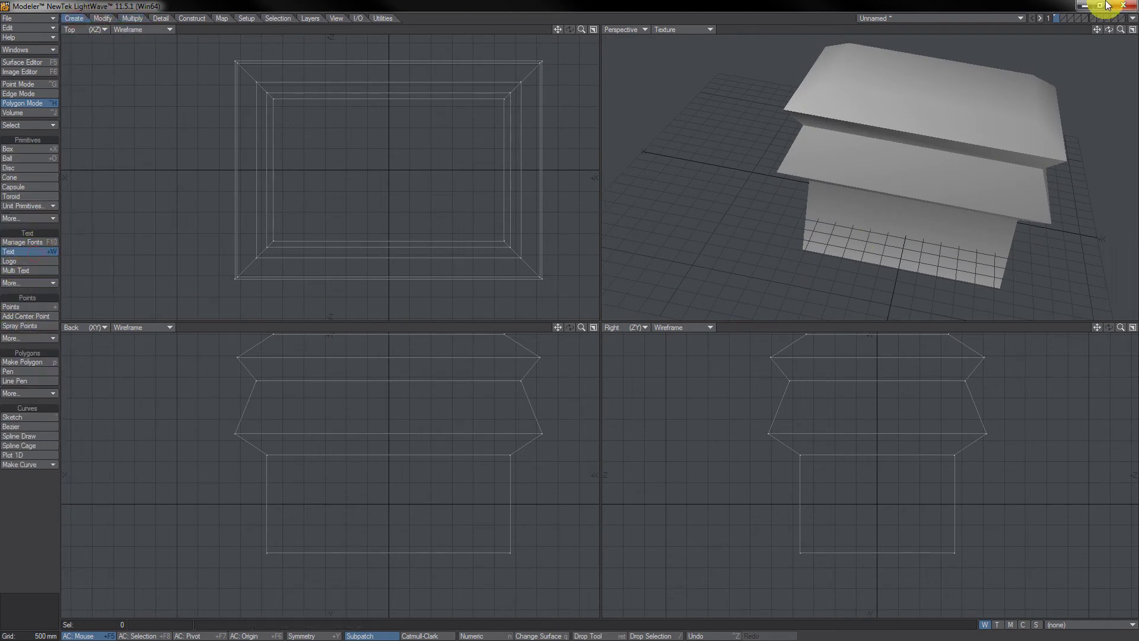
click(1063, 20)
click(172, 474)
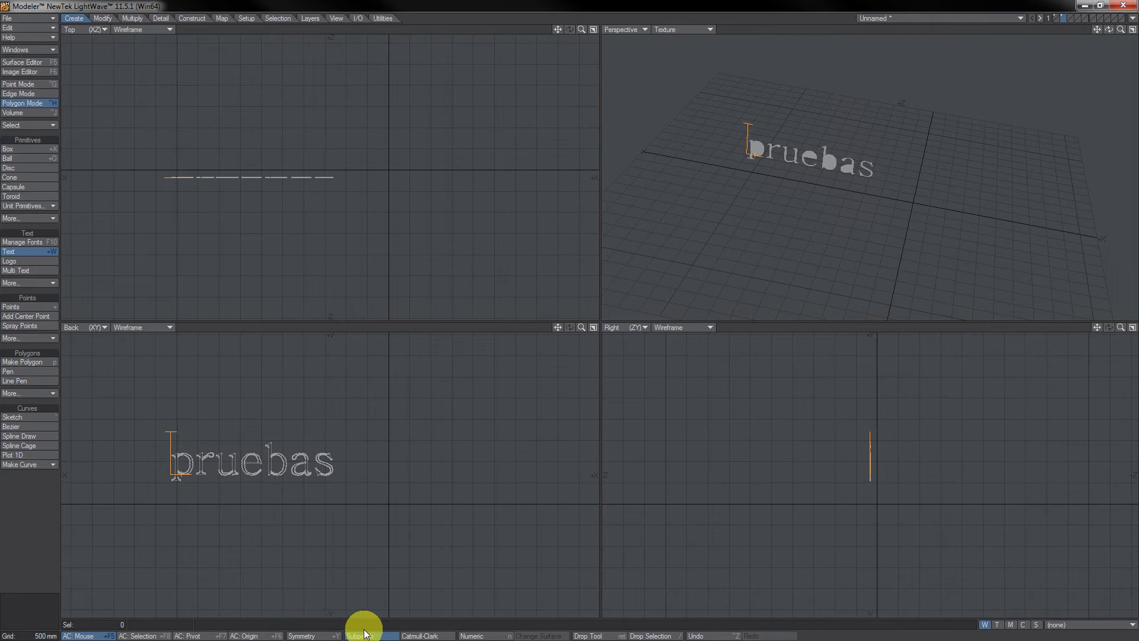
click(37, 104)
Extrude the "pruebas" lettering backward along the Z axis in the Top view to give it depth.
key(shift+o)
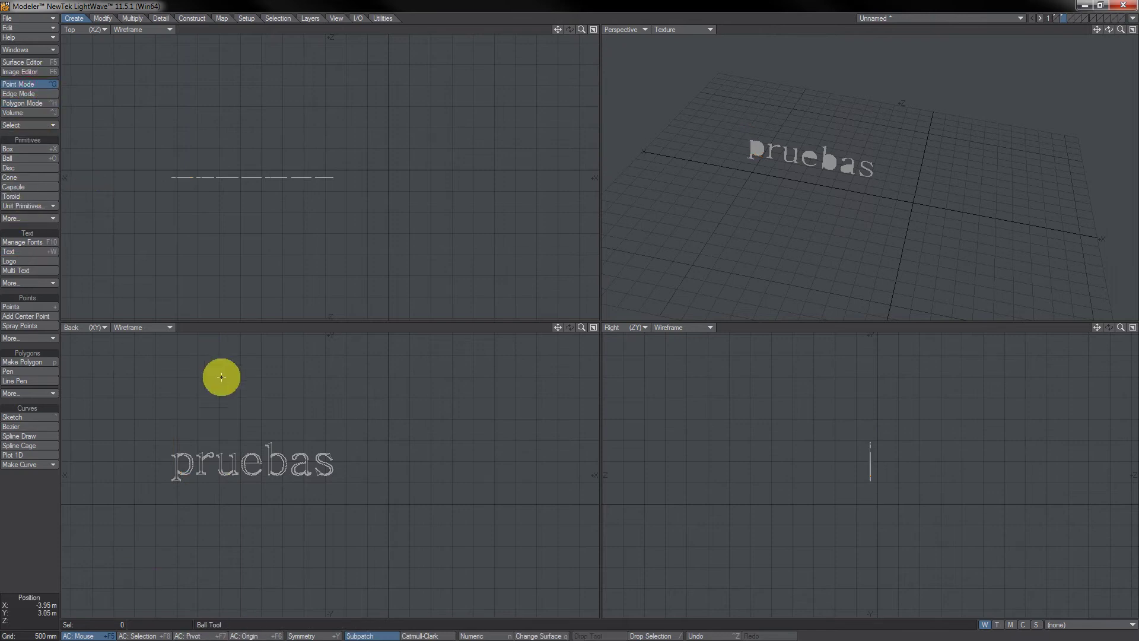
drag(221, 173, 223, 100)
alt+drag(892, 182, 847, 158)
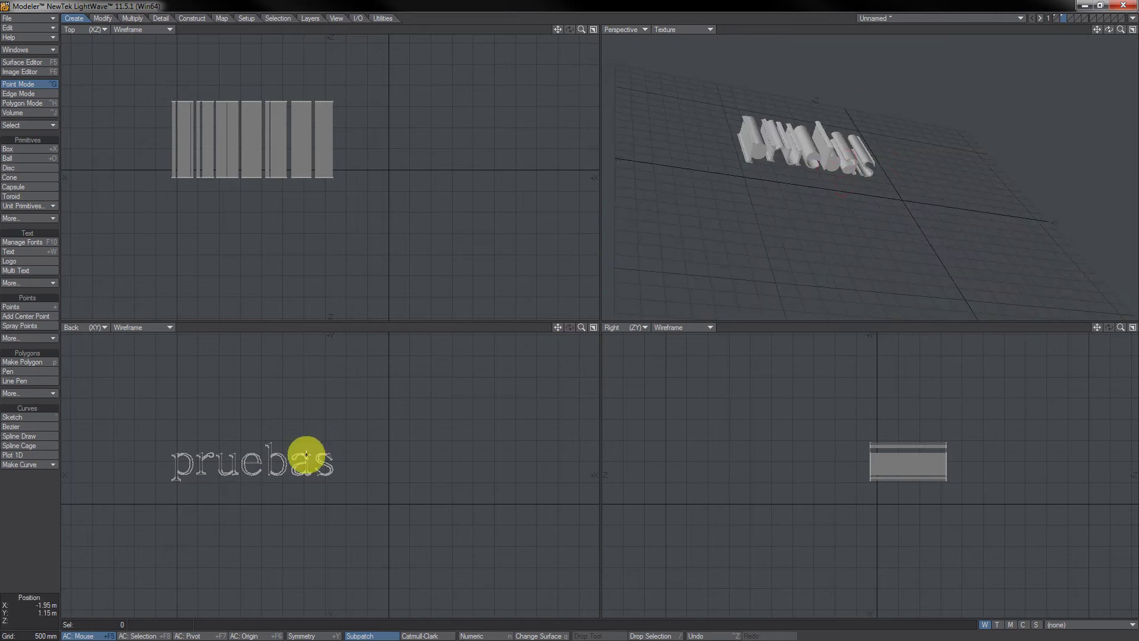
Cut across the extruded letters with the Knife tool in the Back view.
key(shift+k)
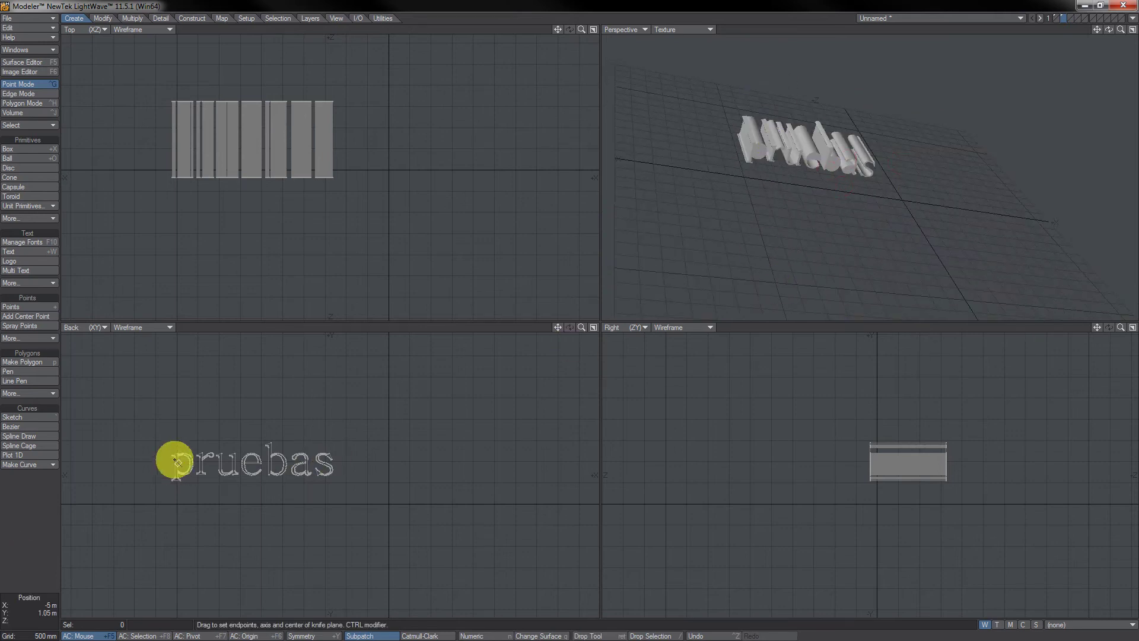
drag(176, 462, 308, 393)
key(space)
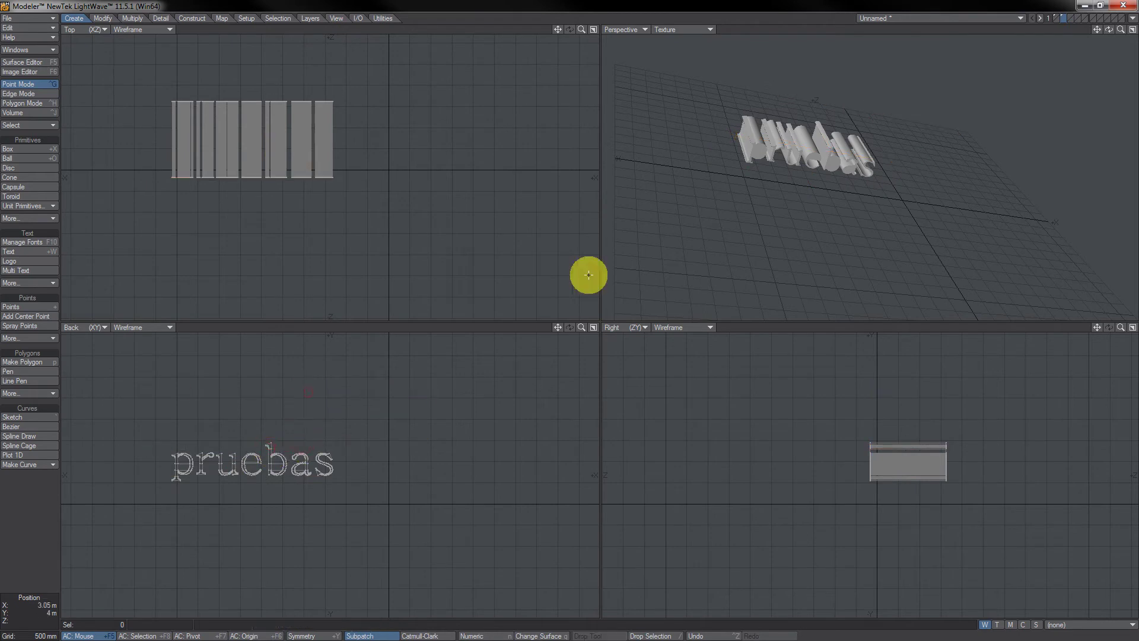
Examine the knife-cut polygons on the front faces of the letters p and a from several angles.
key(space)
key(space)
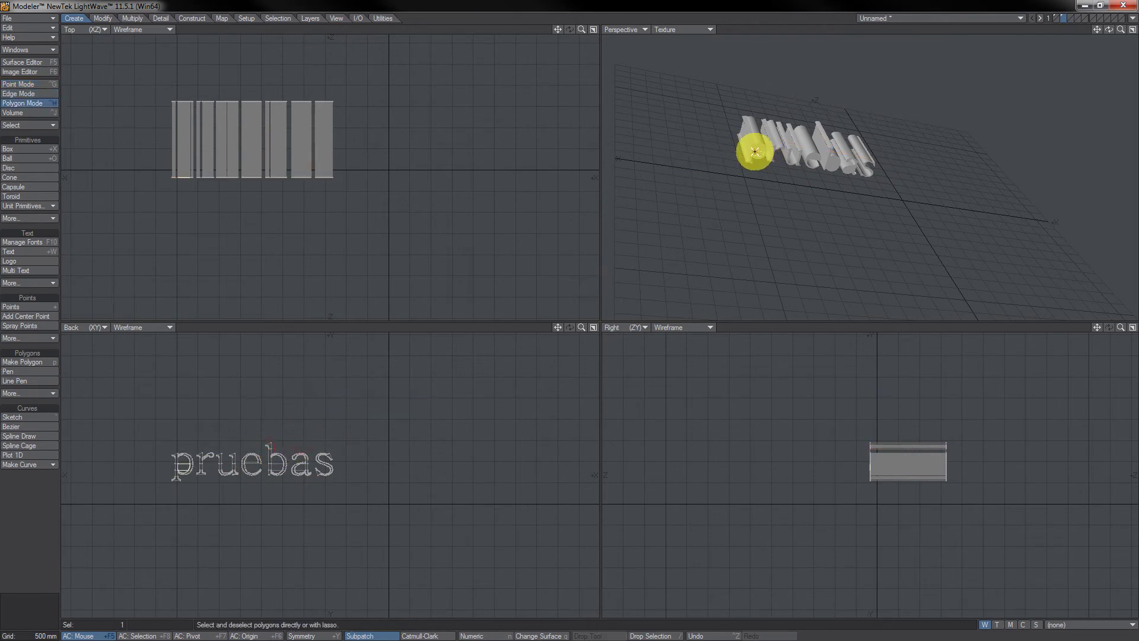
mouse_move(768, 158)
alt+mouse_down()
mouse_move(740, 104)
mouse_move(793, 122)
mouse_move(803, 99)
mouse_move(758, 133)
mouse_move(974, 158)
mouse_move(816, 152)
mouse_move(766, 181)
alt+mouse_up()
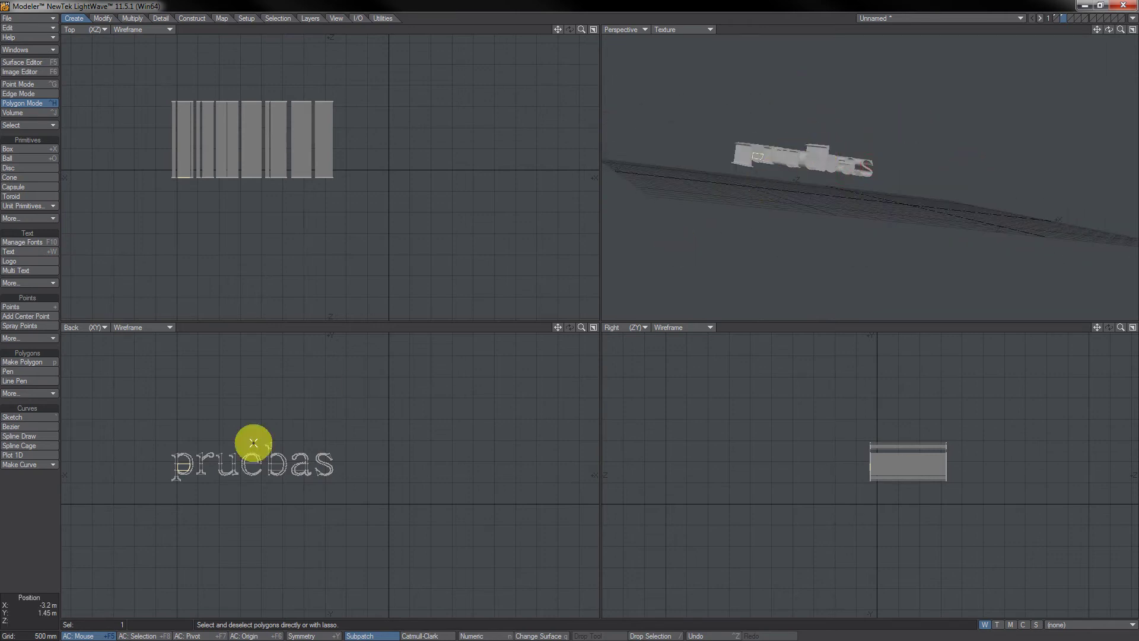
mouse_move(439, 463)
right_down()
mouse_move(115, 512)
mouse_move(473, 364)
right_up()
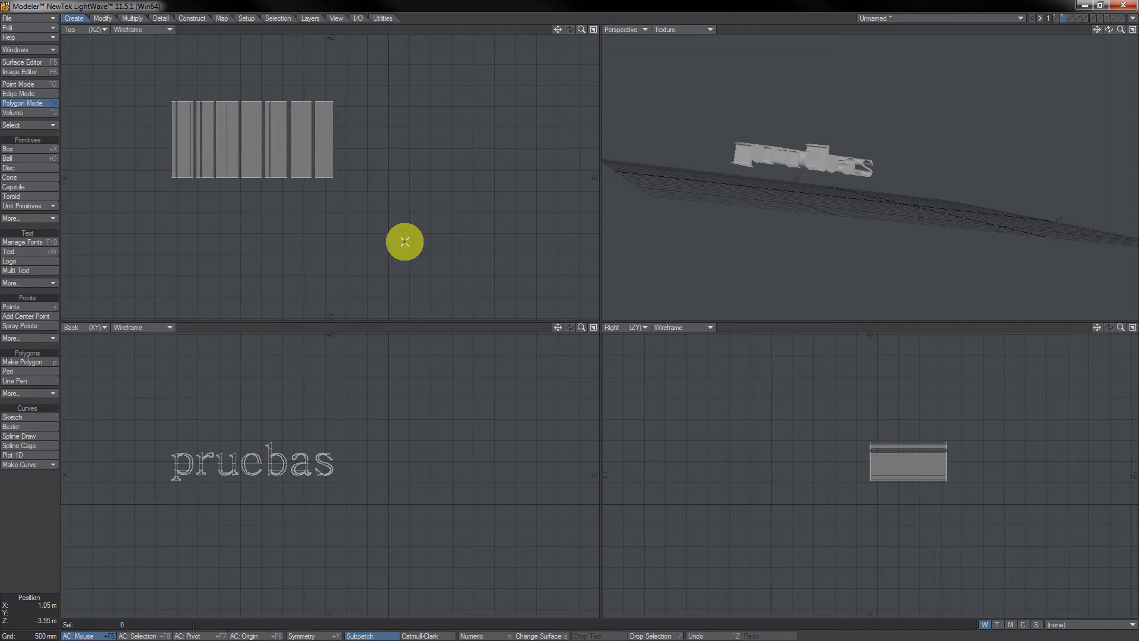
alt+drag(771, 249, 795, 216)
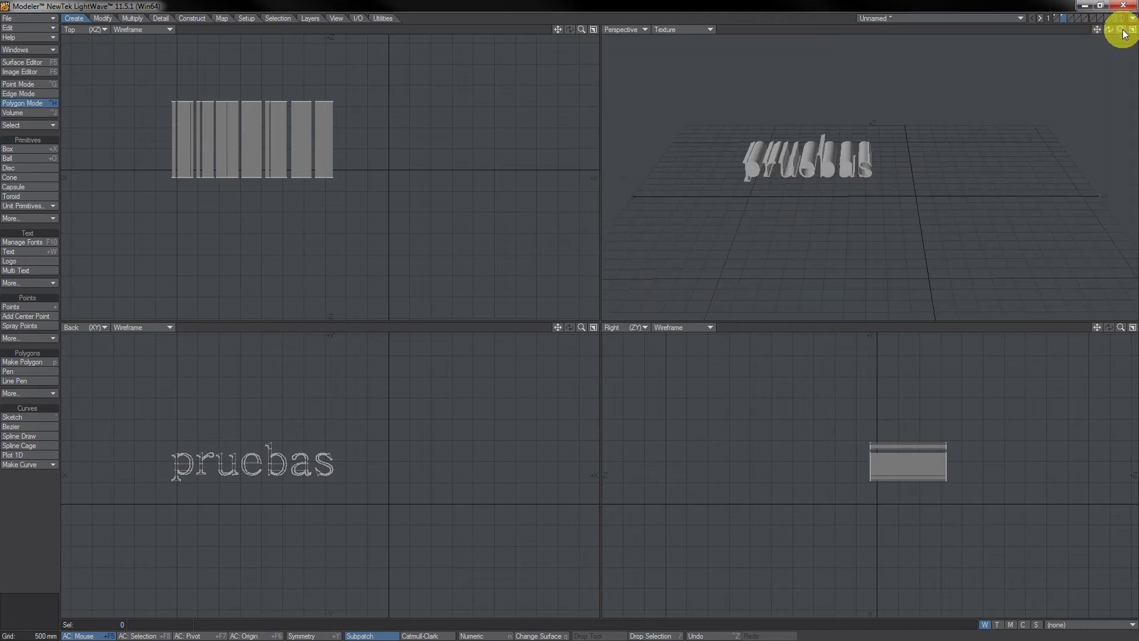
drag(1121, 30, 823, 75)
key(space)
key(space)
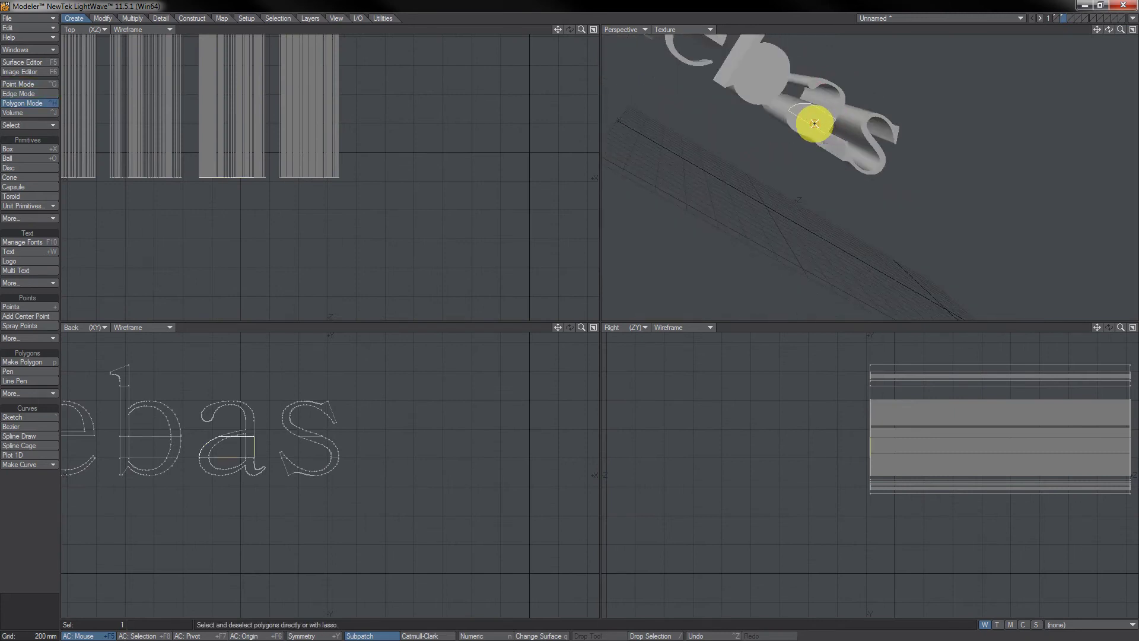
mouse_move(814, 123)
mouse_down()
mouse_move(771, 96)
mouse_move(826, 178)
mouse_move(816, 126)
mouse_move(611, 132)
mouse_up()
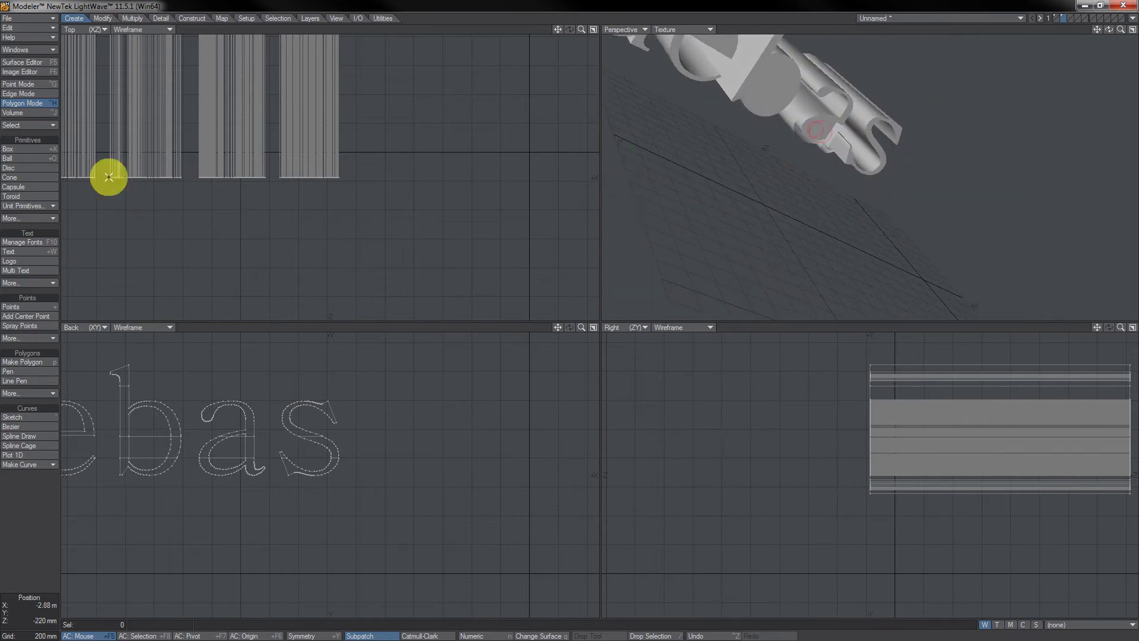
Delete the extruded text and generate the 3D lettering "My Logo" with the Logo tool, framed in all views.
key(Delete)
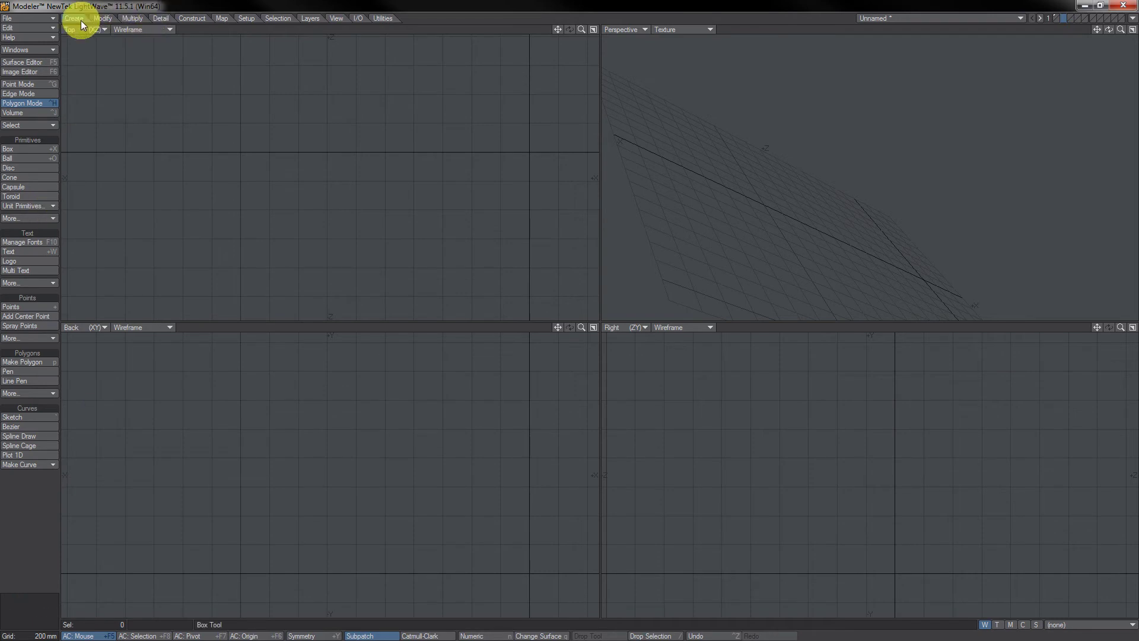
click(32, 264)
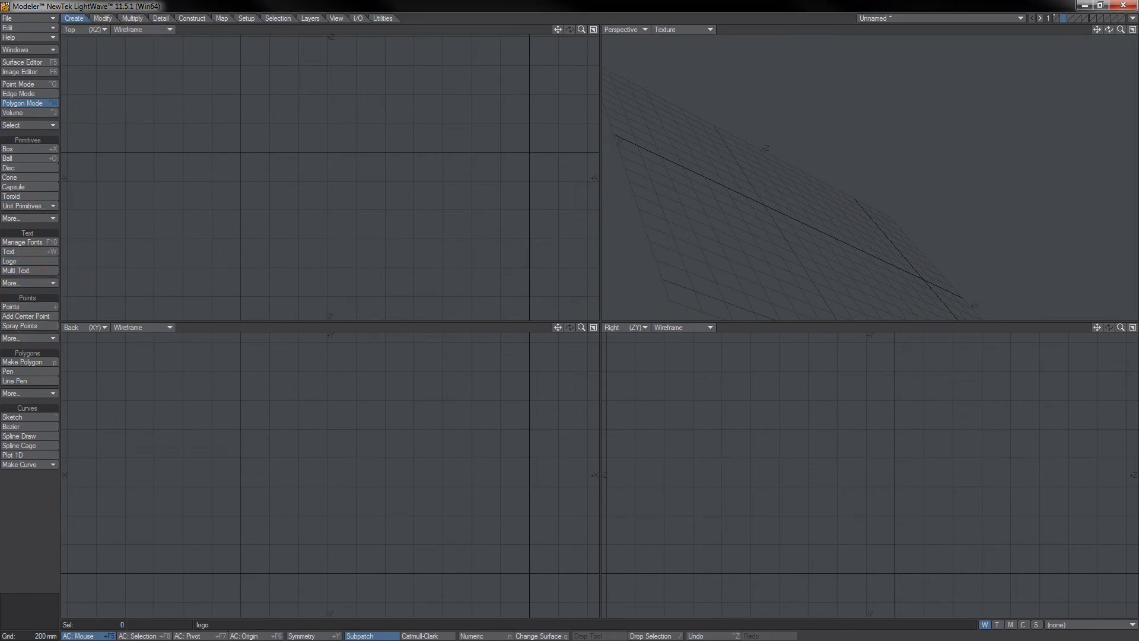
click(14, 272)
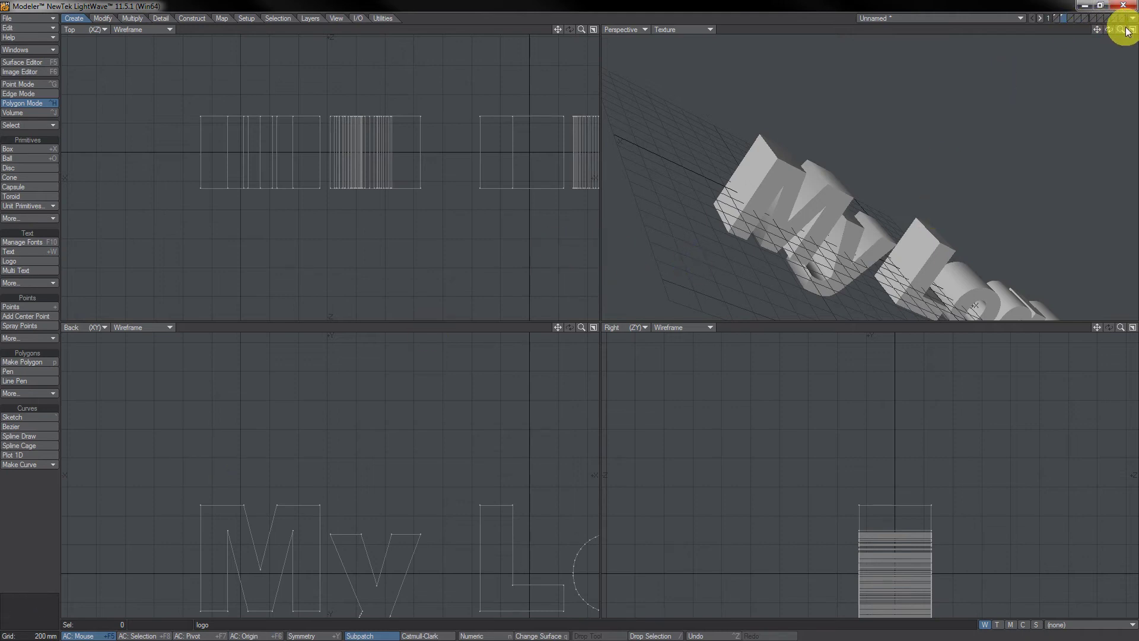
drag(1122, 29, 1062, 31)
alt+drag(465, 491, 409, 418)
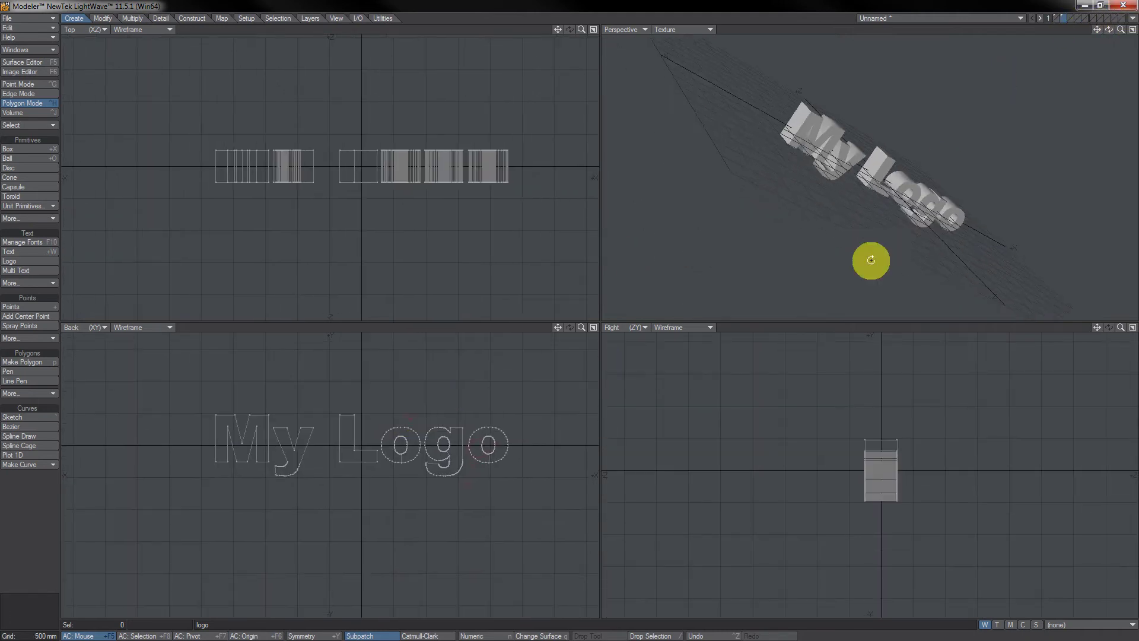
alt+drag(871, 260, 900, 185)
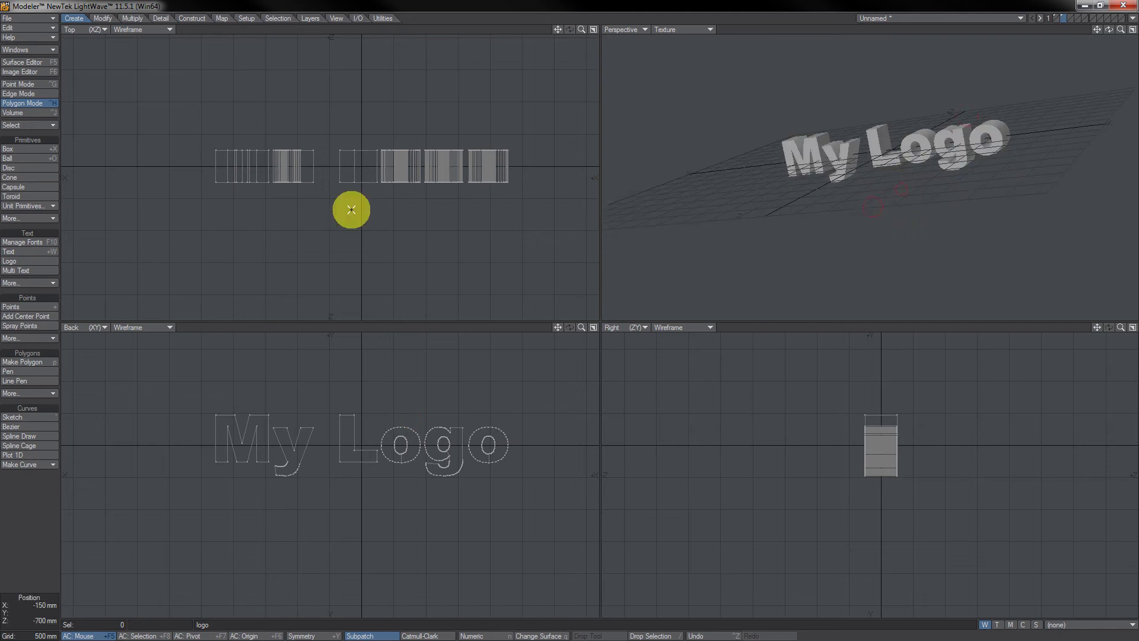
key(a)
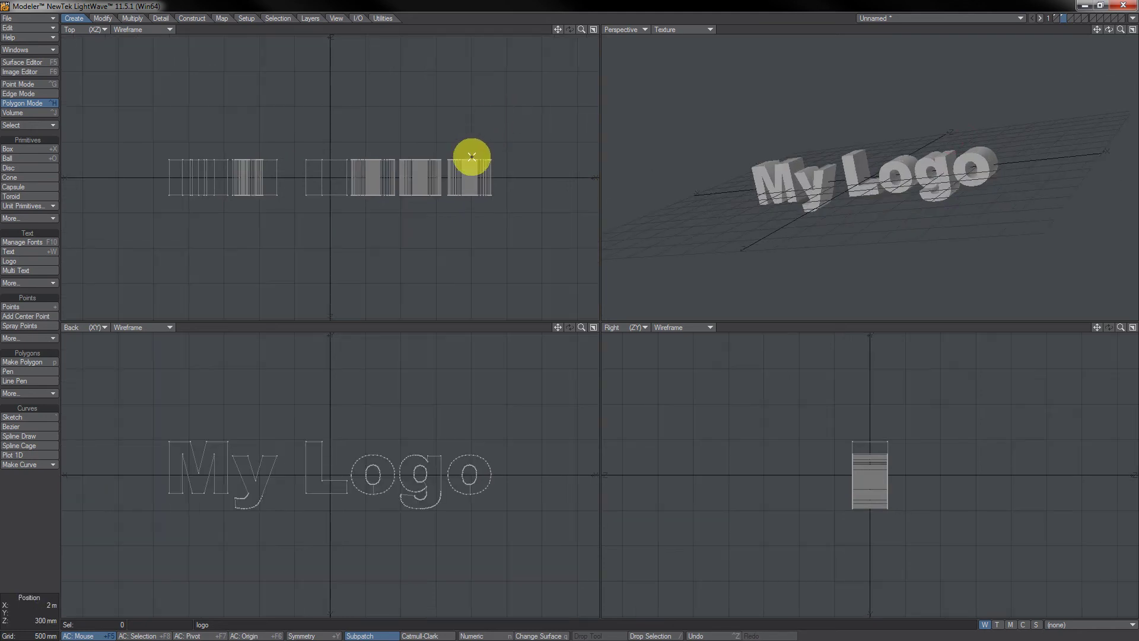
alt+drag(504, 509, 539, 471)
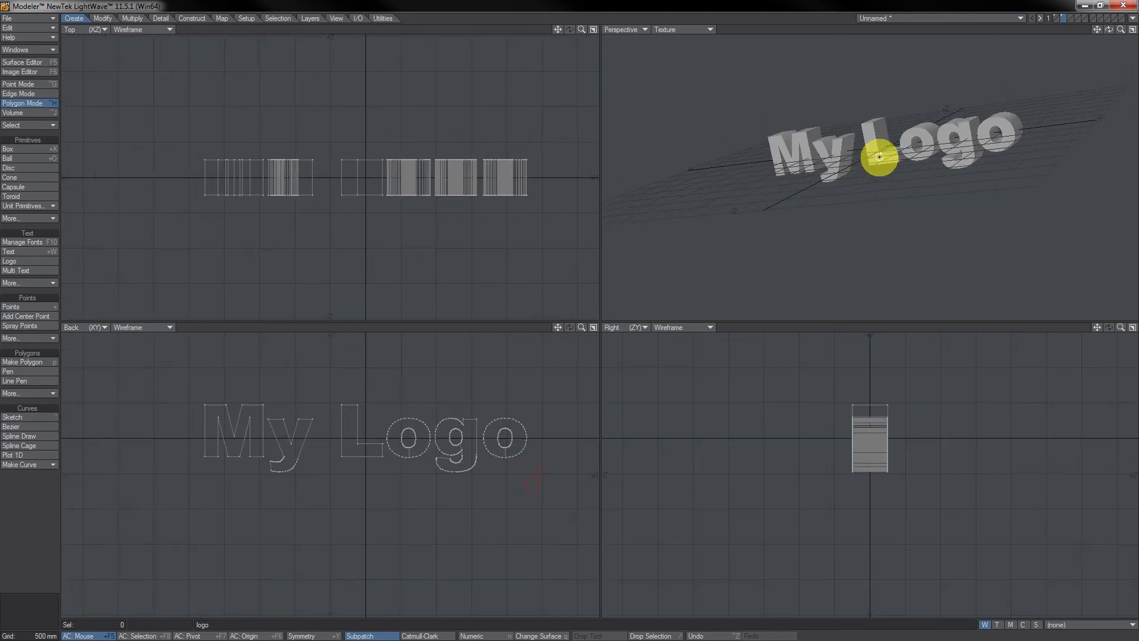
Assign the "My Logo" lettering a surface named "logo" with the light green colour 200, 255, 200.
alt+drag(880, 158, 867, 132)
alt+drag(370, 216, 369, 226)
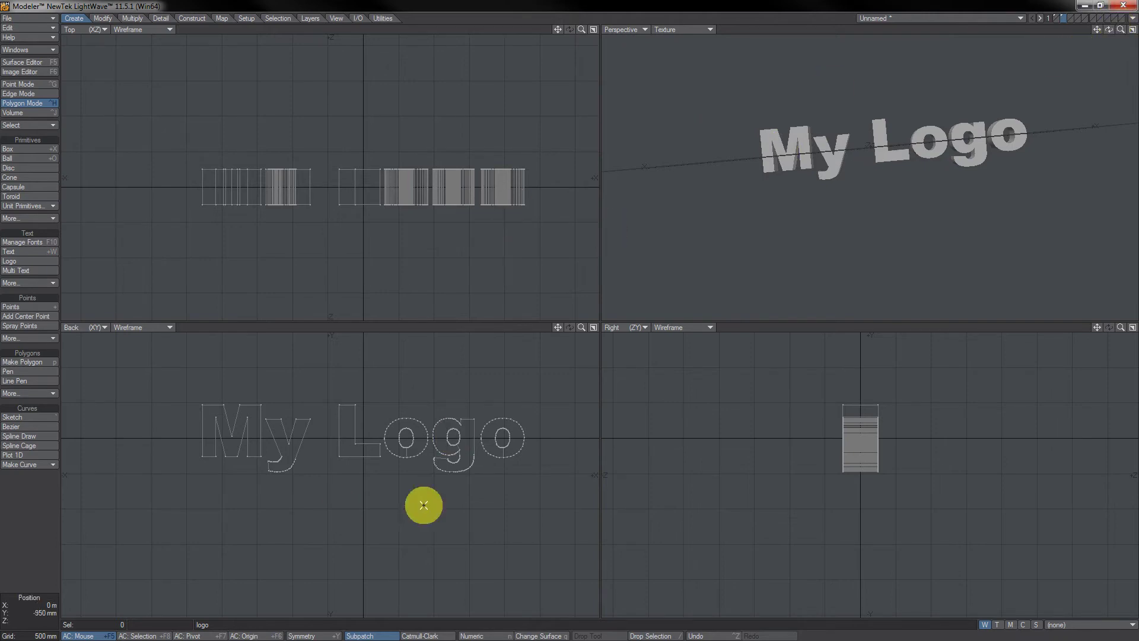
click(142, 20)
click(160, 20)
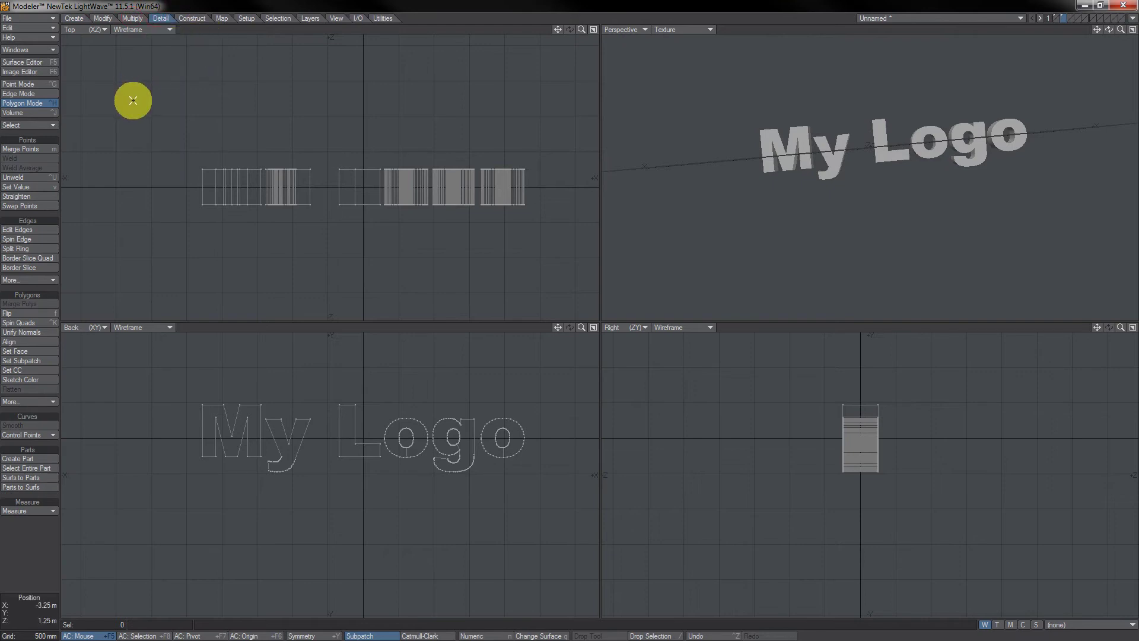
key(q)
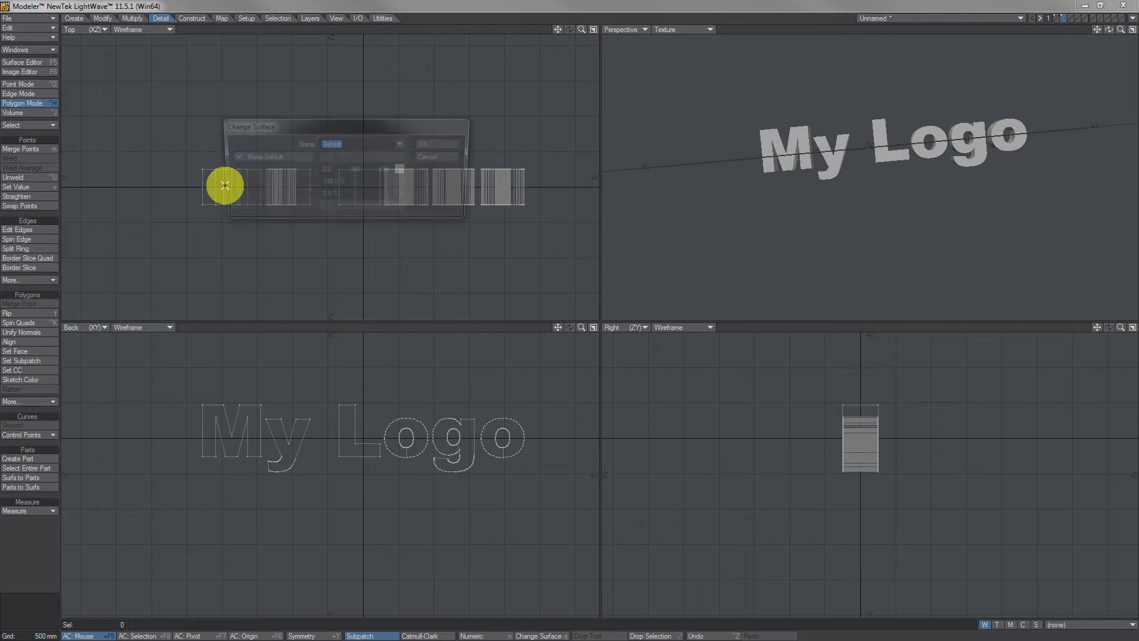
drag(382, 120, 673, 157)
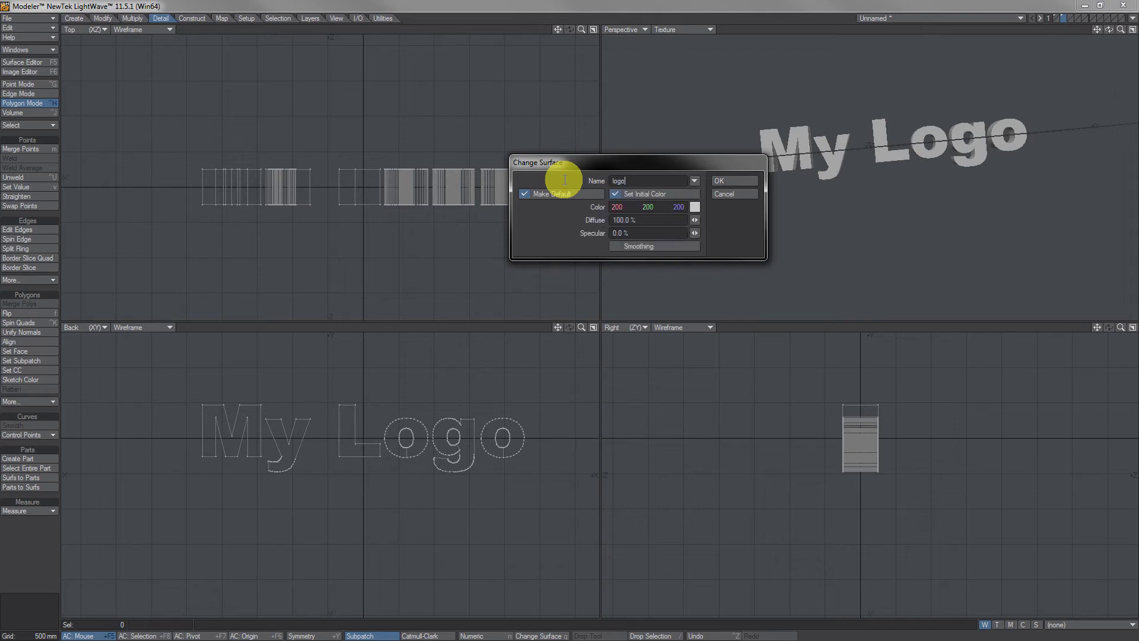
click(633, 194)
drag(651, 207, 667, 205)
click(718, 180)
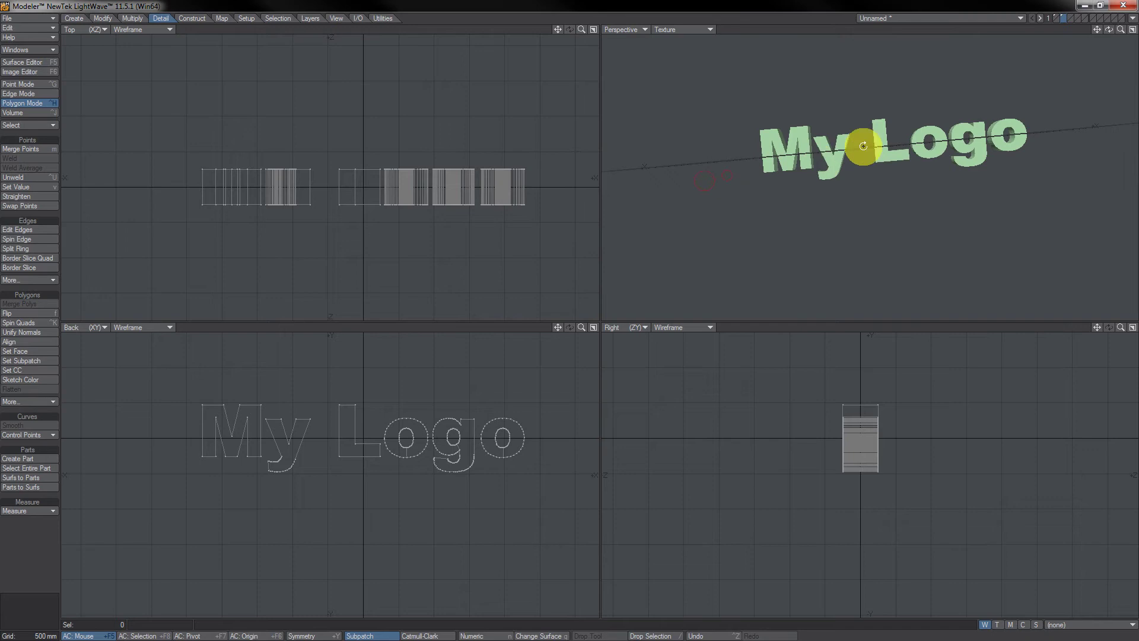
mouse_move(860, 148)
alt+mouse_down()
mouse_move(819, 125)
mouse_move(865, 163)
alt+mouse_up()
Compare the settings of the Default and logo surfaces in the Surface Editor.
key(s)
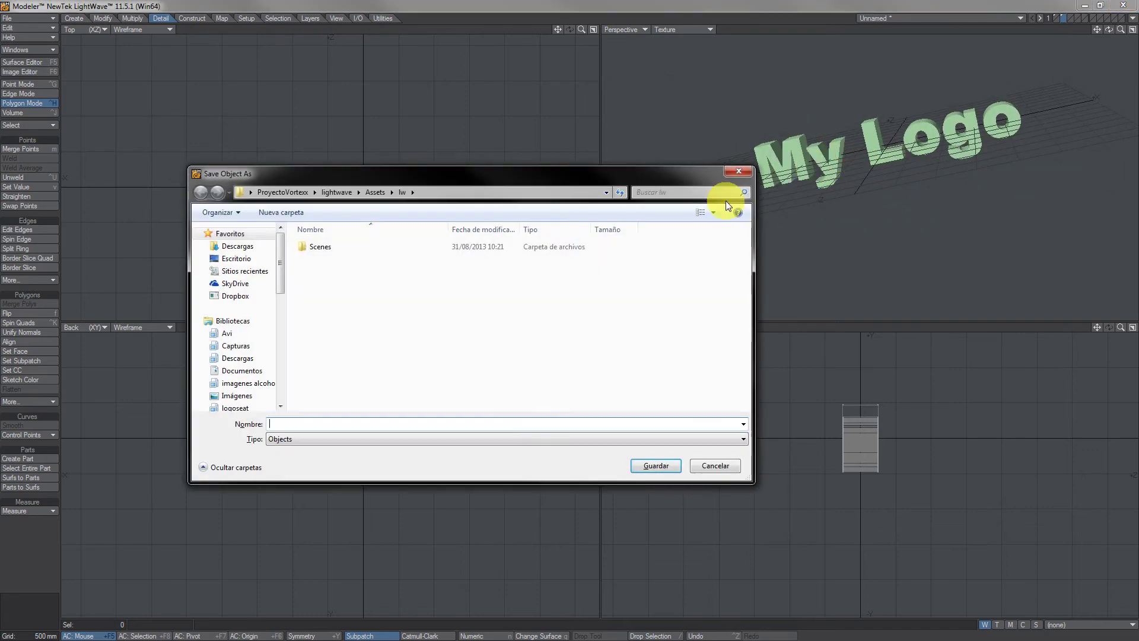
click(737, 175)
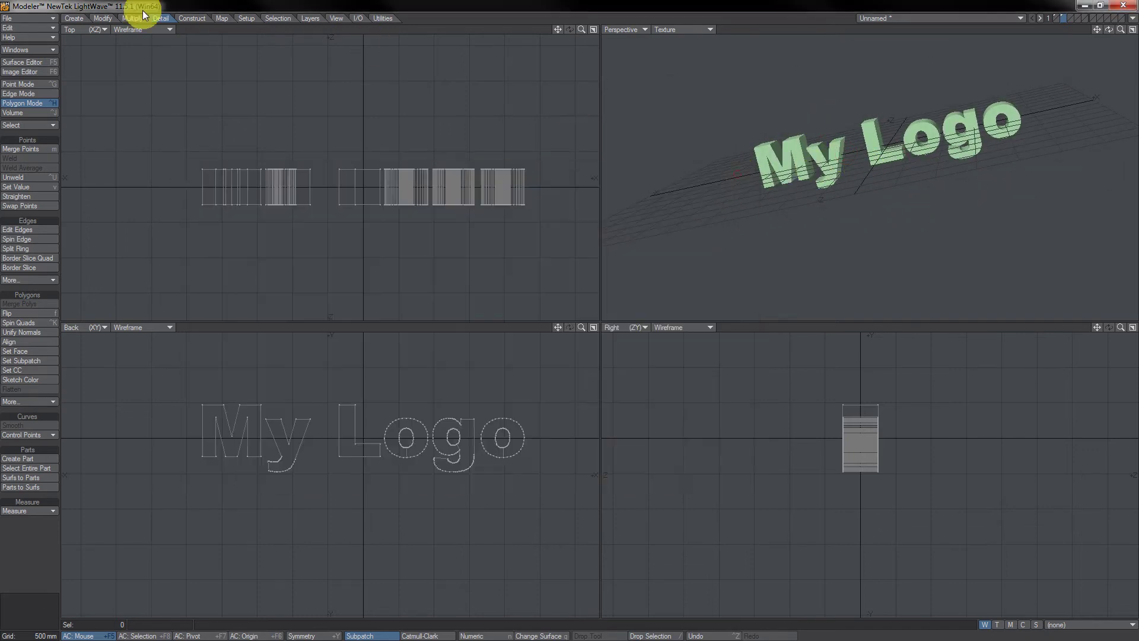
click(18, 62)
click(477, 168)
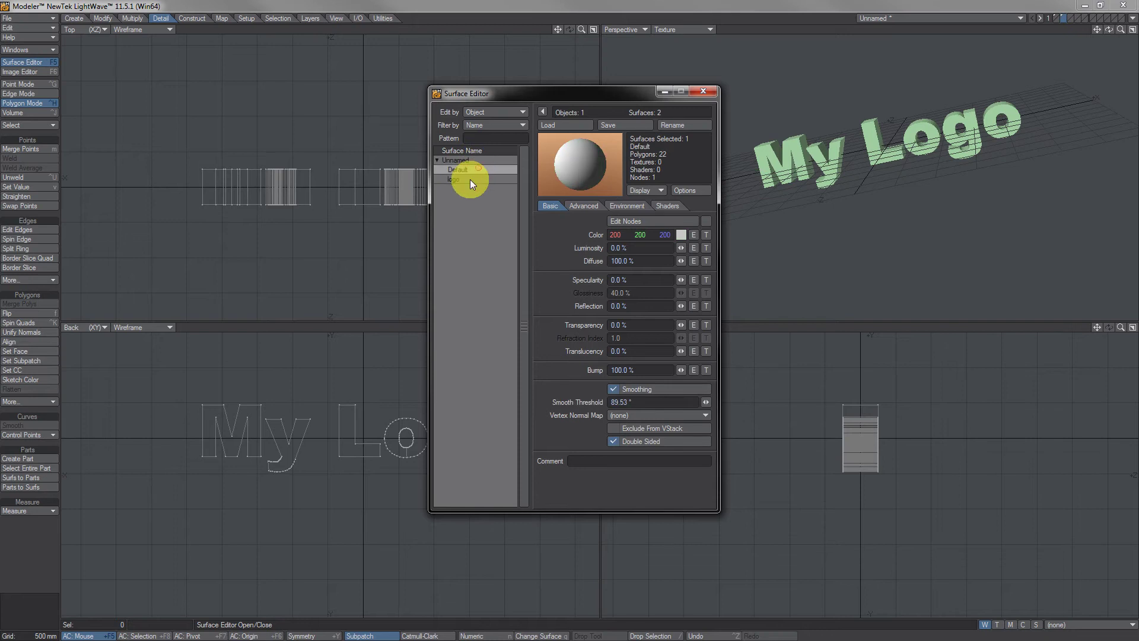
click(470, 179)
click(475, 169)
click(472, 179)
click(472, 169)
click(469, 179)
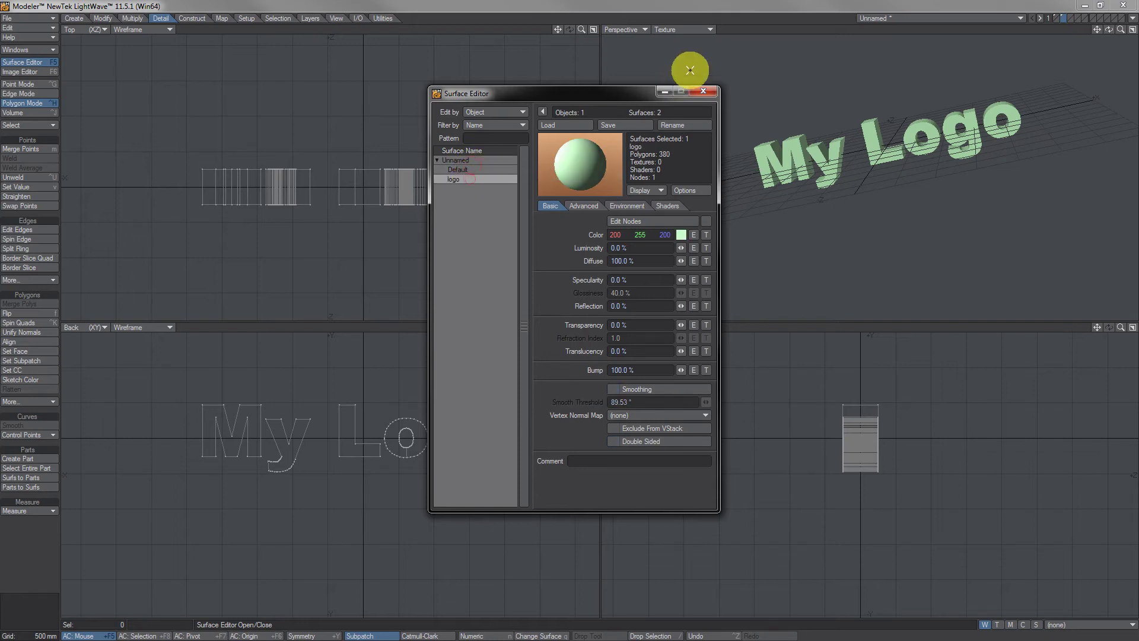
click(703, 92)
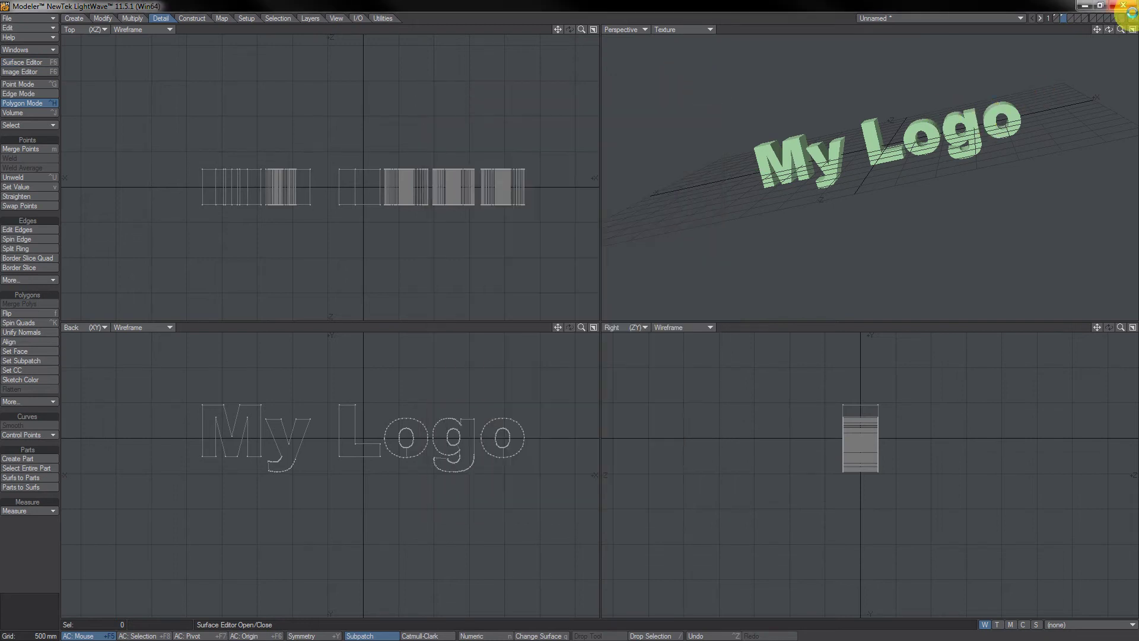
Save the lettering object to the Escritorio folder under the name "0".
key(shift+s)
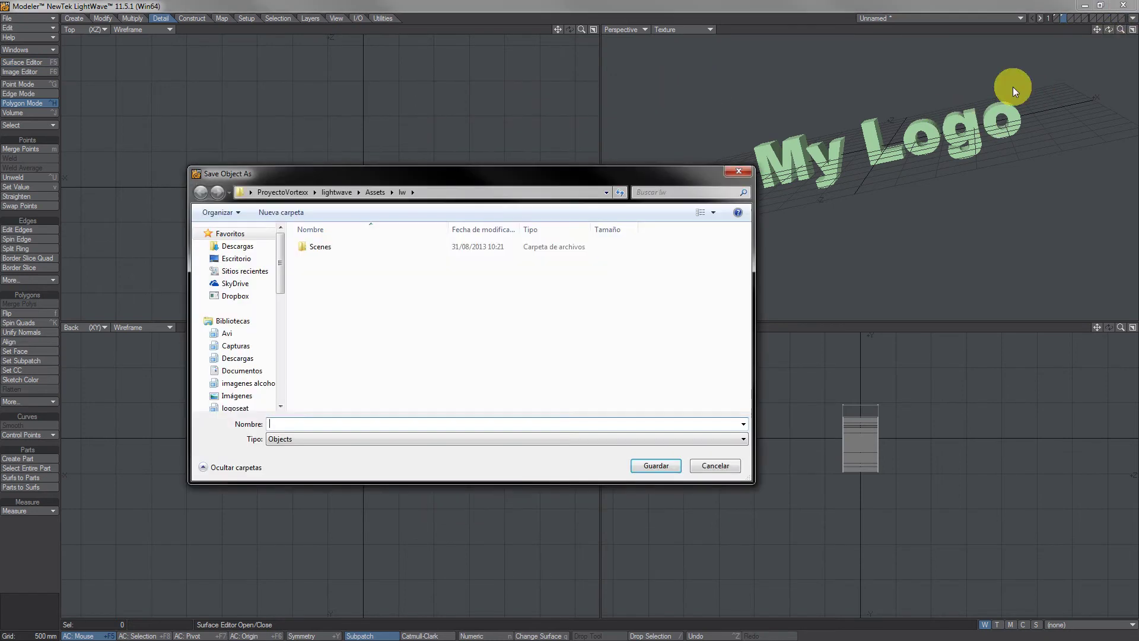
click(252, 265)
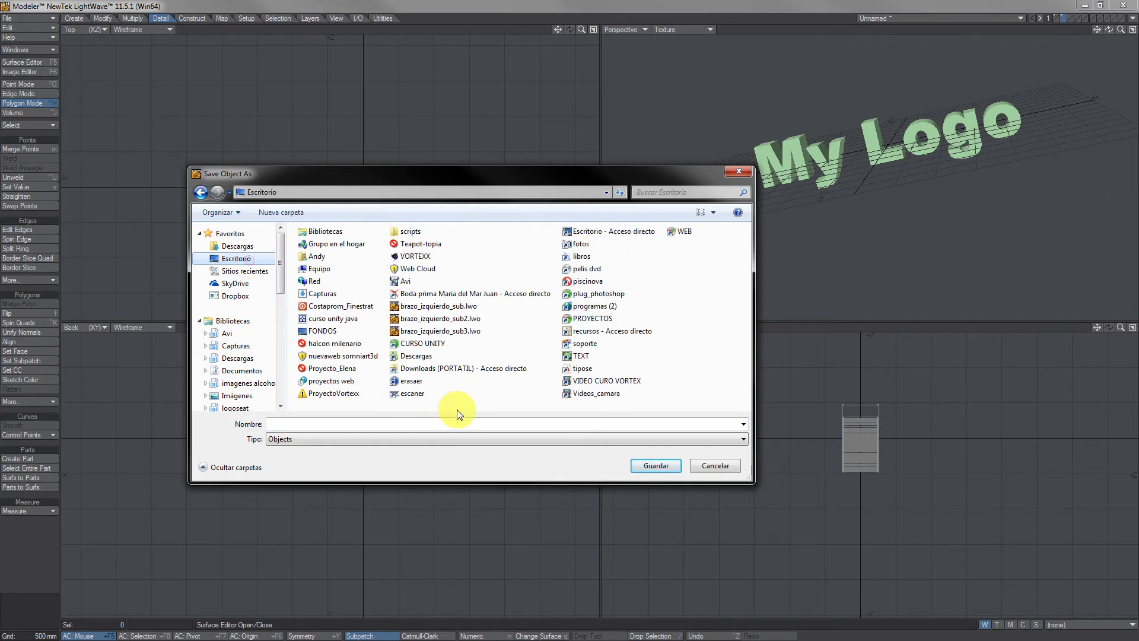
click(355, 425)
text(0)
key(Return)
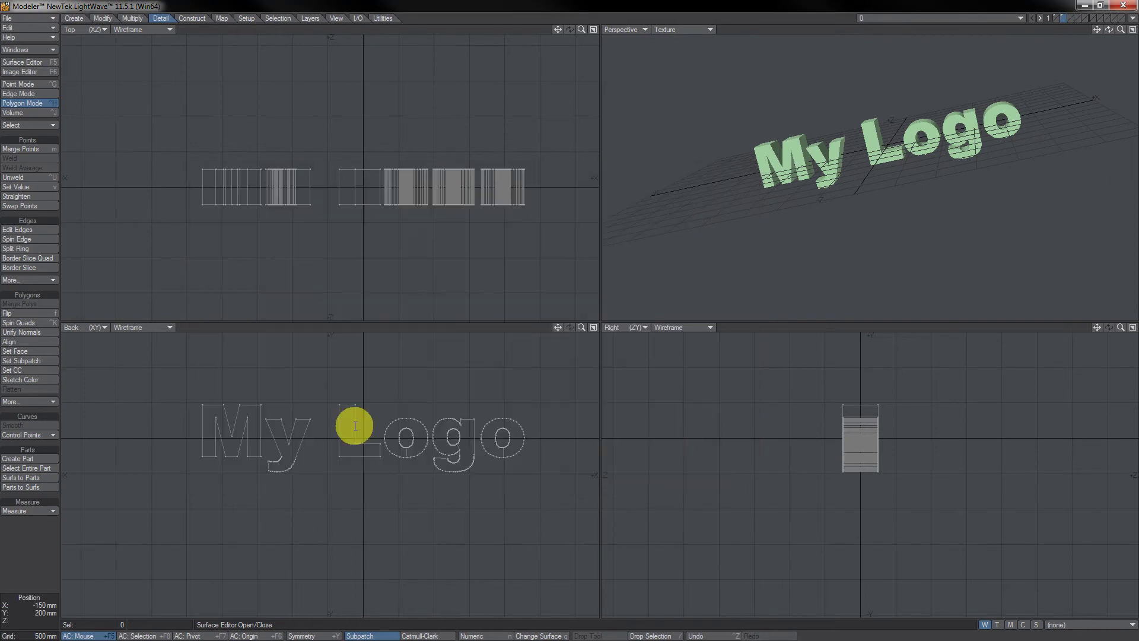
Send the lettering object to Layout and move it in front of the box, to about X 420 mm, Z -5.05 m.
click(1131, 19)
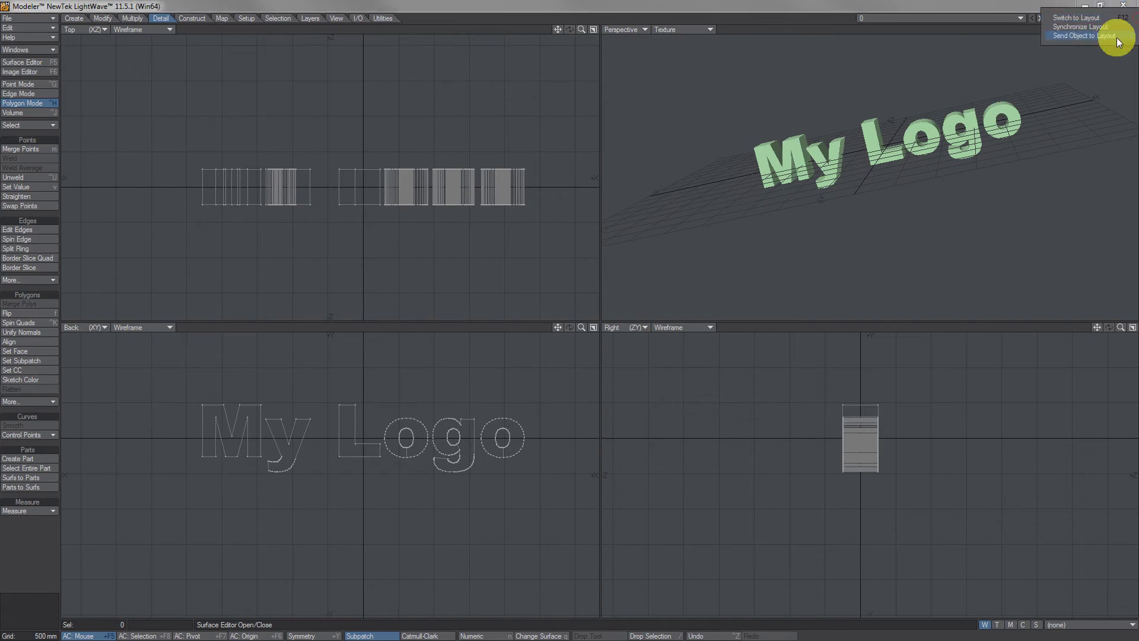
click(1131, 18)
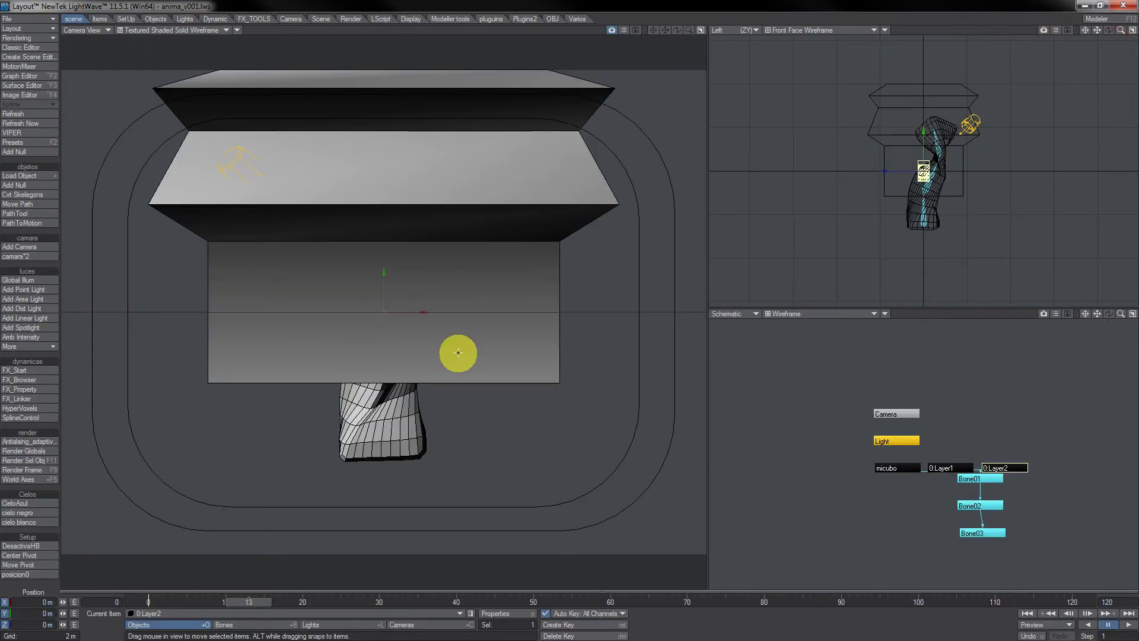
drag(453, 247, 300, 256)
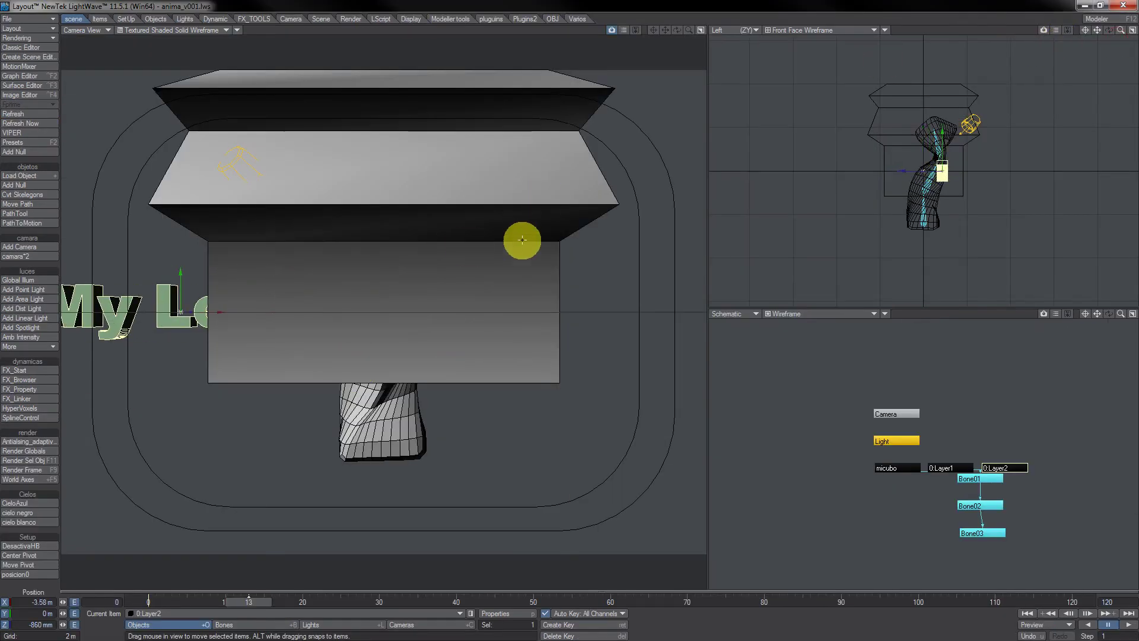
drag(521, 240, 531, 349)
drag(325, 224, 404, 262)
Switch to Unity and close it without saving the changes to lwescene.unity.
key(alt+Tab)
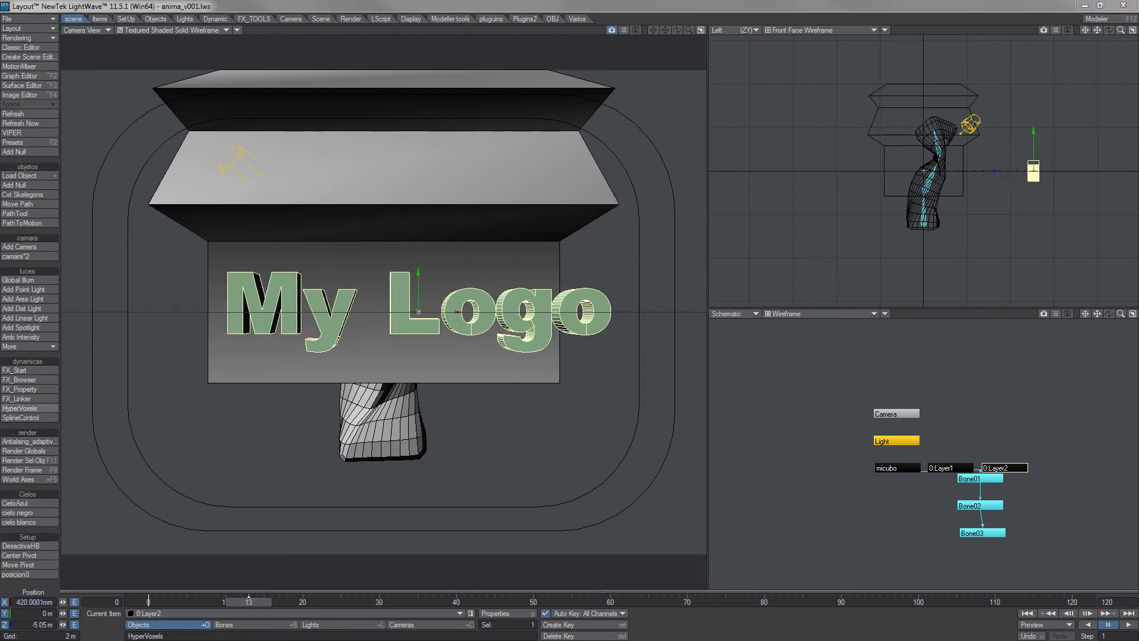
click(1122, 5)
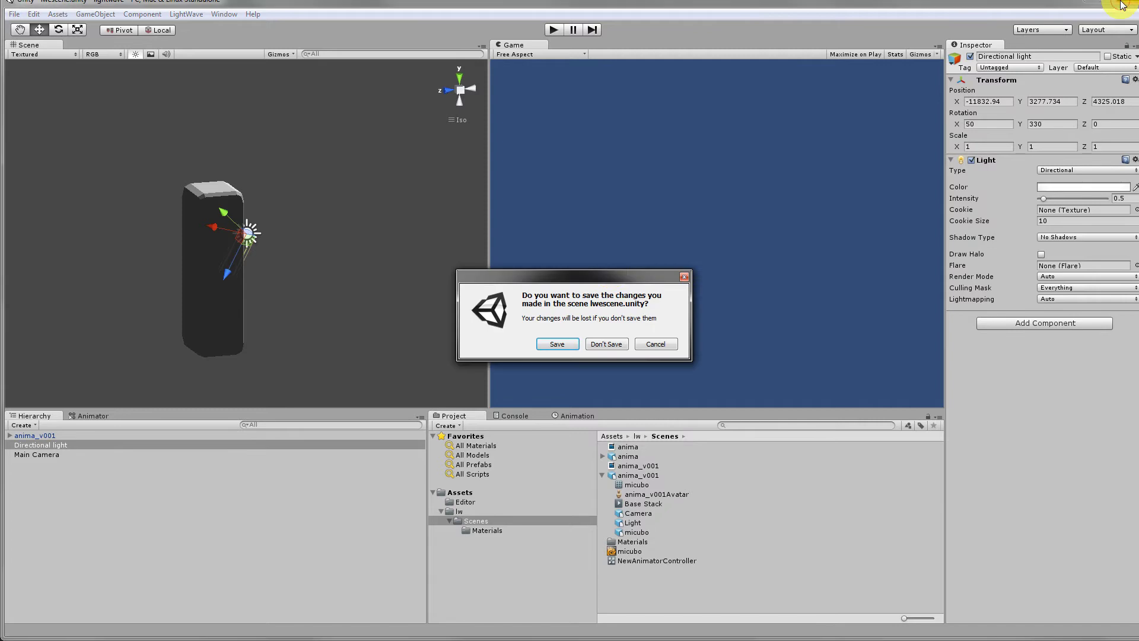
click(606, 344)
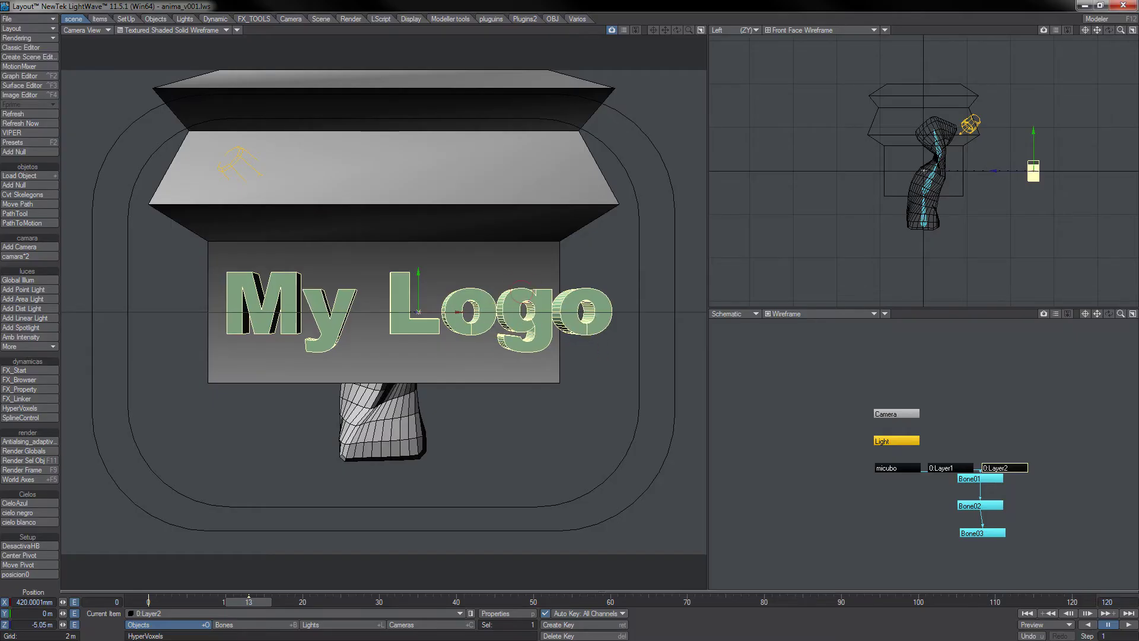
Move the lettering nearer the camera to about X -150 mm, Z -6.91 m, and rotate its heading to about 367° at frame 44.
drag(522, 287, 520, 289)
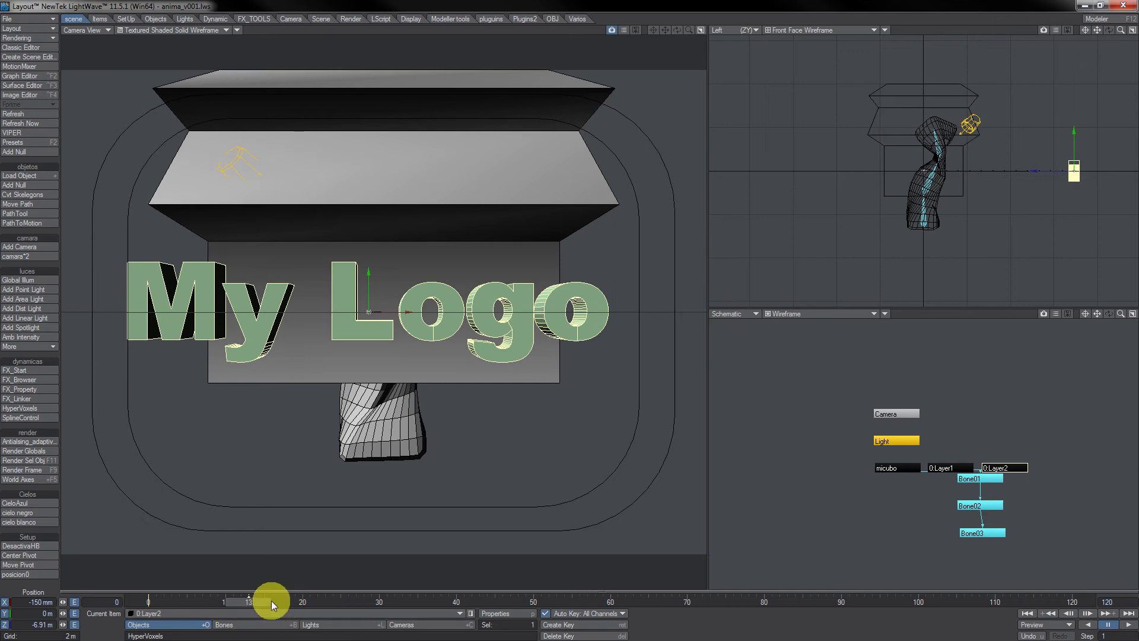
drag(272, 600, 486, 600)
key(y)
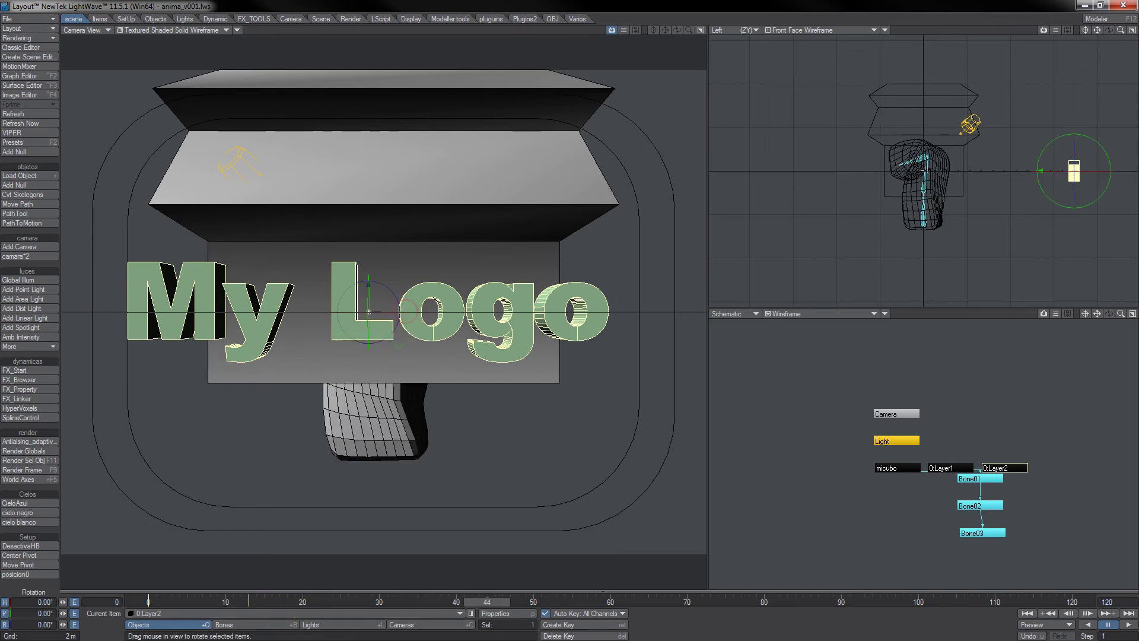
drag(399, 575, 399, 575)
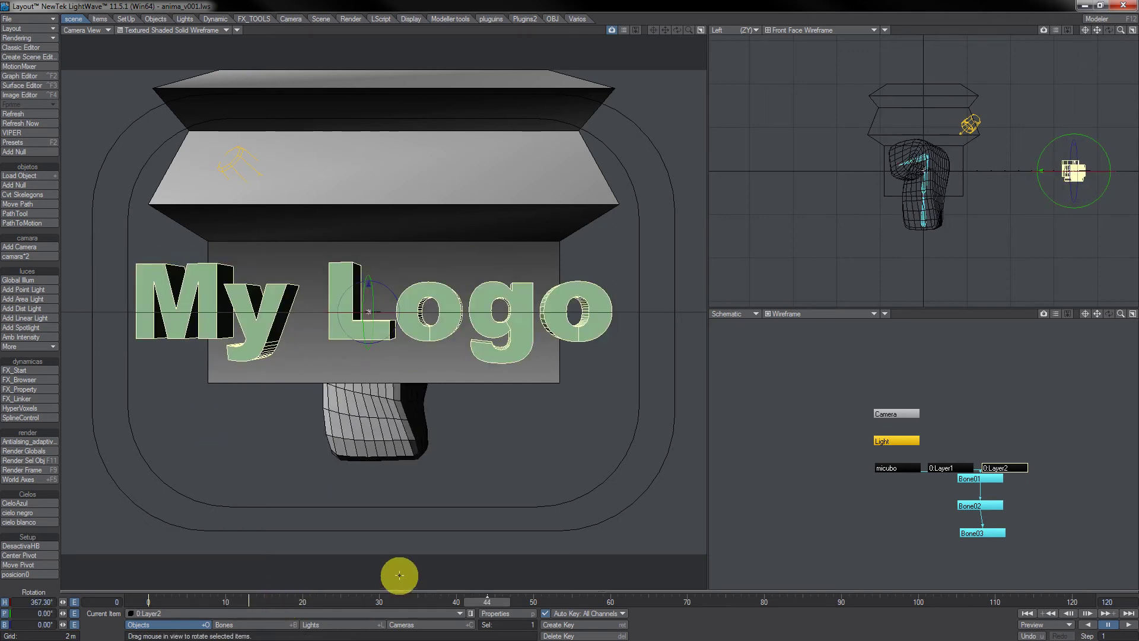
At frame 72, rotate the box object to about 127° heading and 101° pitch and move it to about X 8.97 m, Z -270 mm.
drag(496, 602, 679, 601)
drag(587, 601, 749, 602)
click(368, 247)
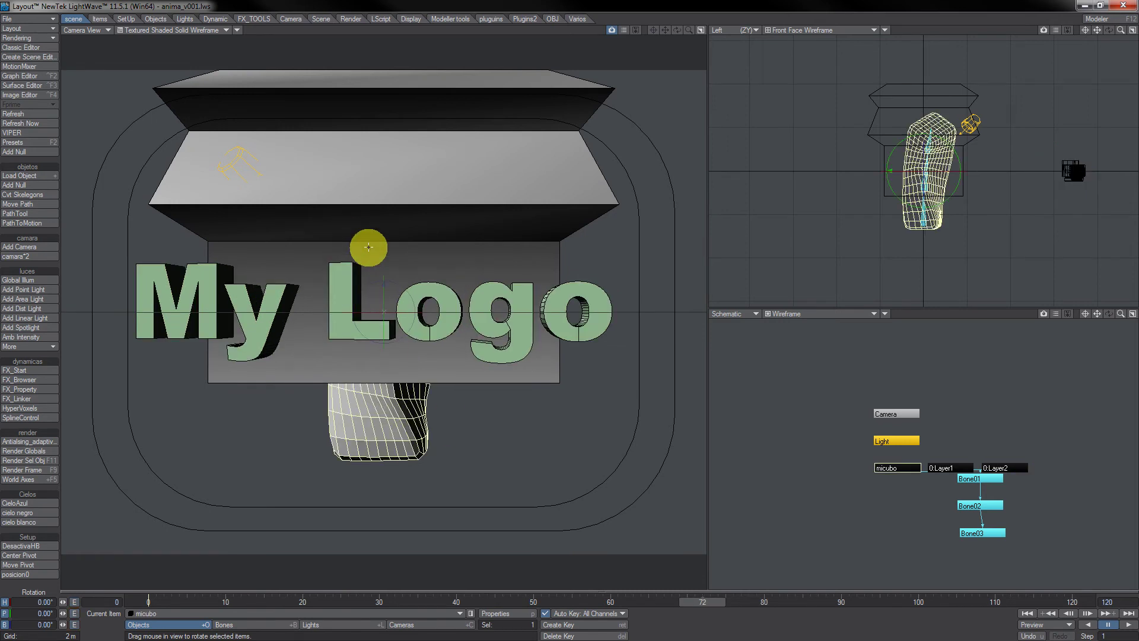
click(409, 137)
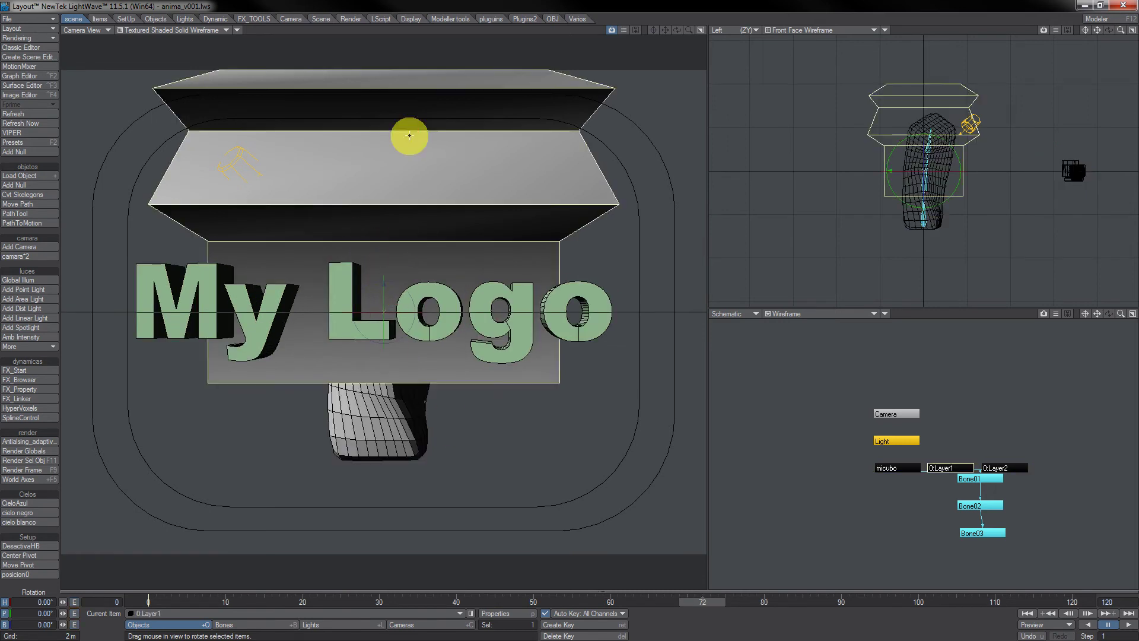
mouse_move(415, 153)
mouse_down()
mouse_move(445, 163)
mouse_move(522, 238)
mouse_move(397, 157)
mouse_up()
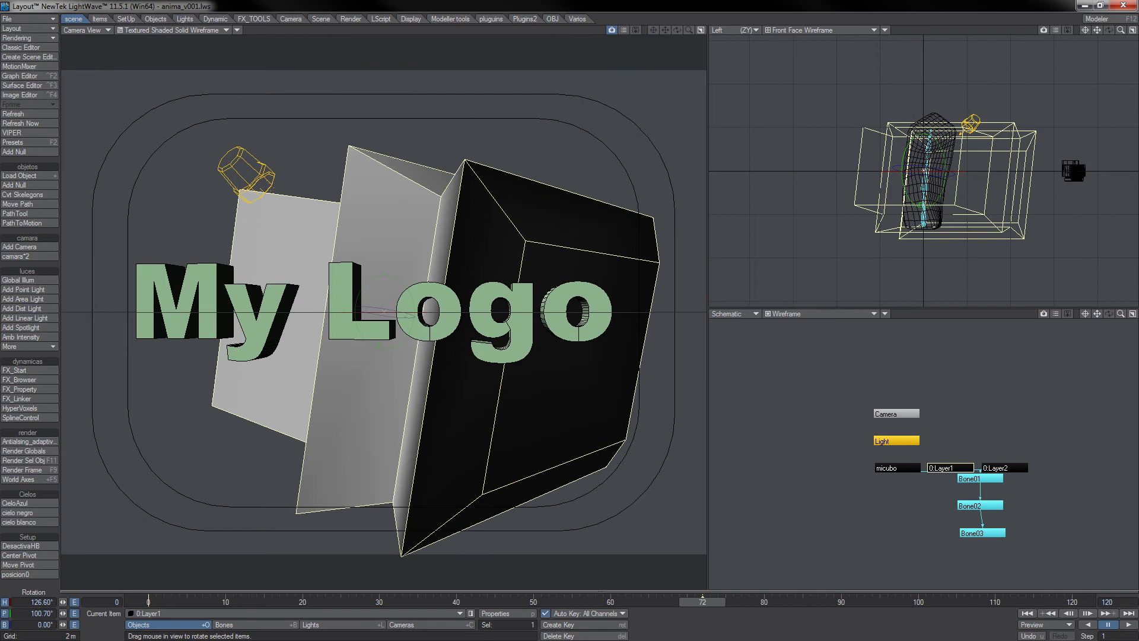
key(t)
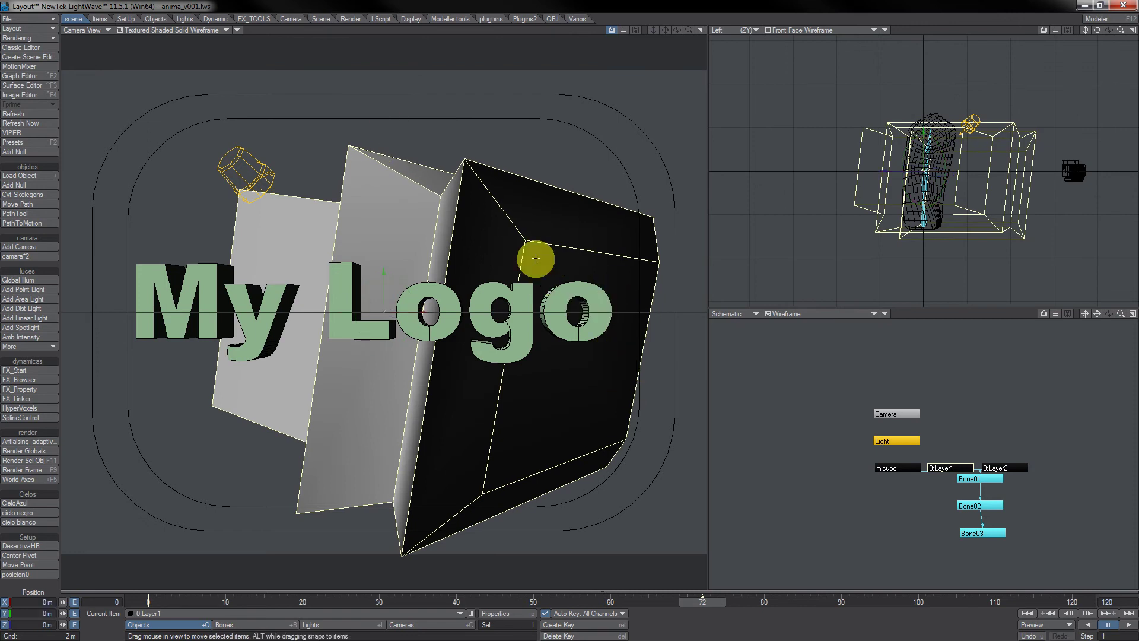
drag(533, 259, 771, 266)
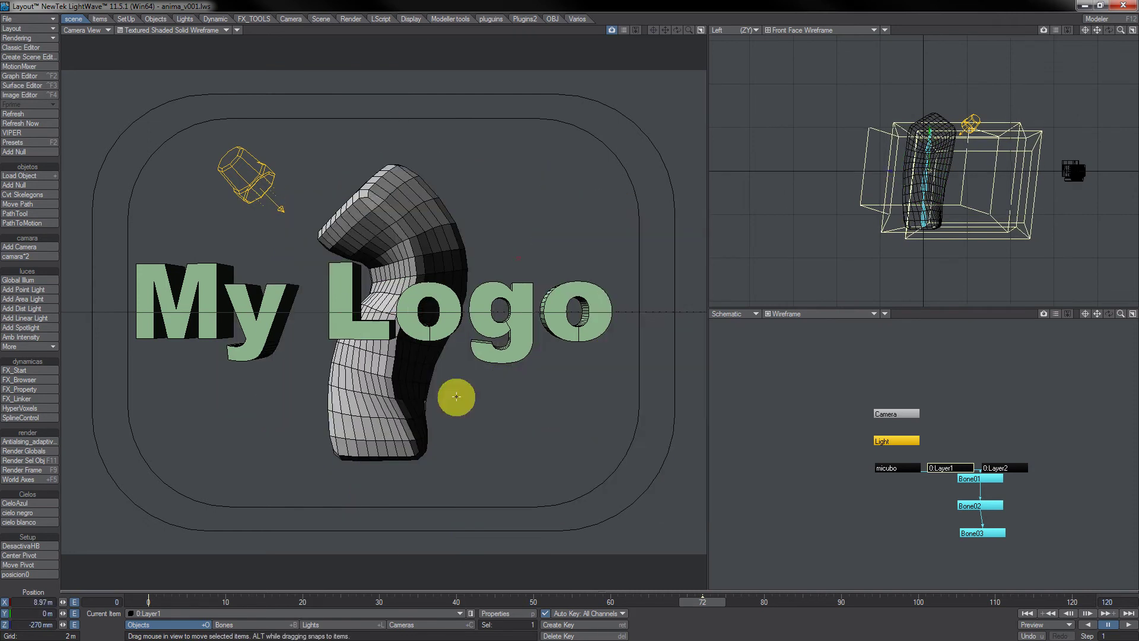
Play the animation from the first frame to review the moving lettering and box, and return to frame 0.
click(1029, 612)
click(1128, 624)
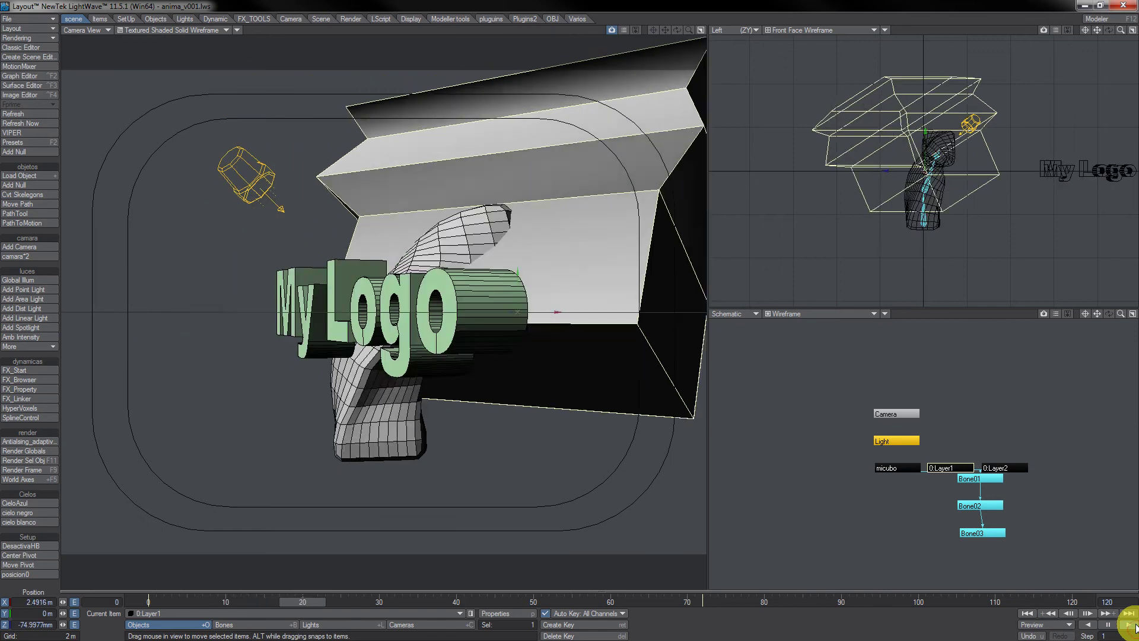
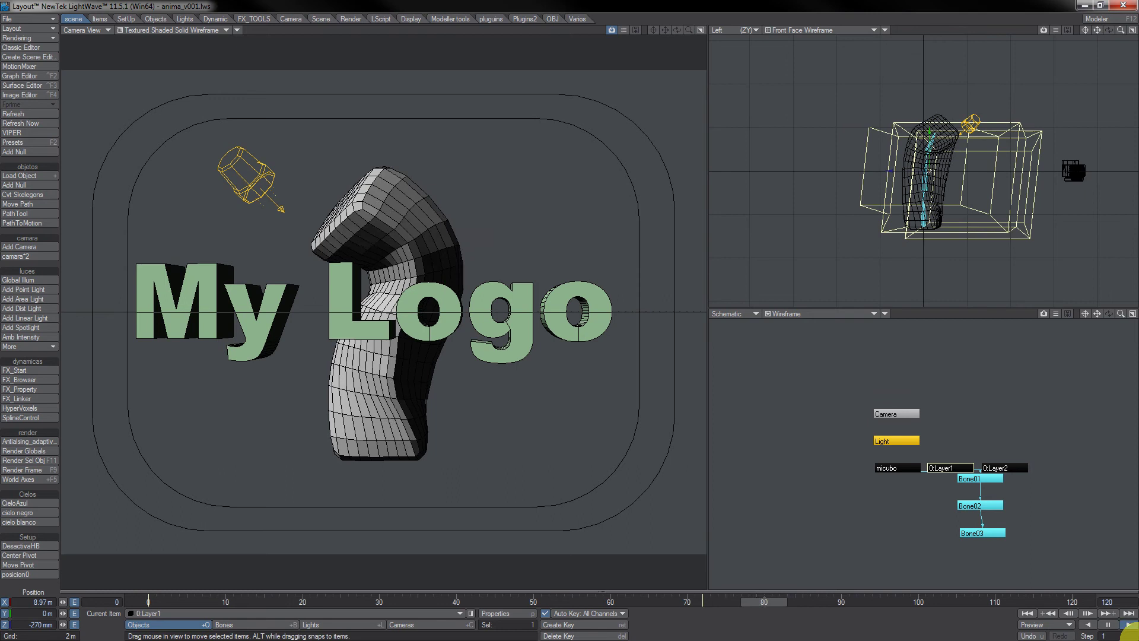
click(1027, 614)
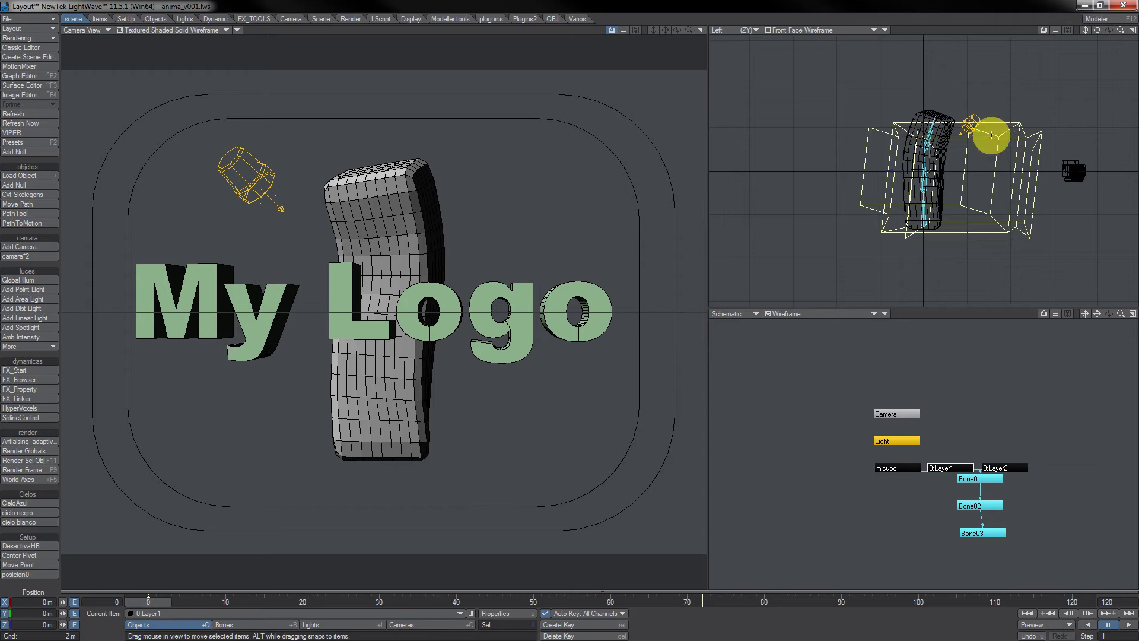
Clear the anima_v001 scene without saving its changes.
click(50, 19)
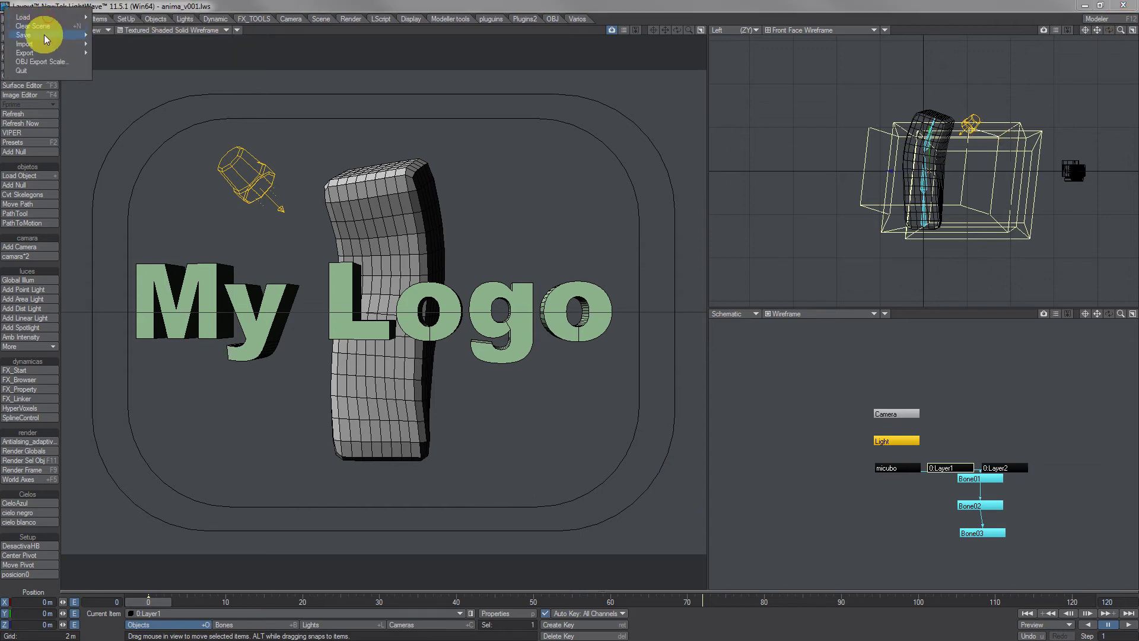
click(42, 26)
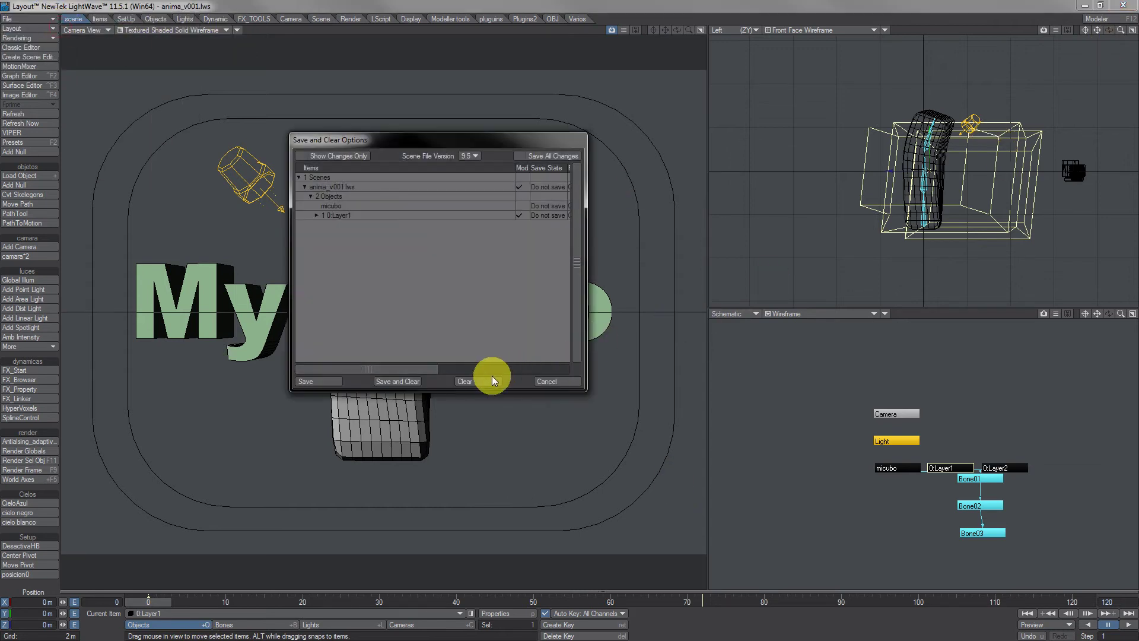
click(492, 380)
Switch from Layout to Modeler and close all the open objects.
click(1084, 6)
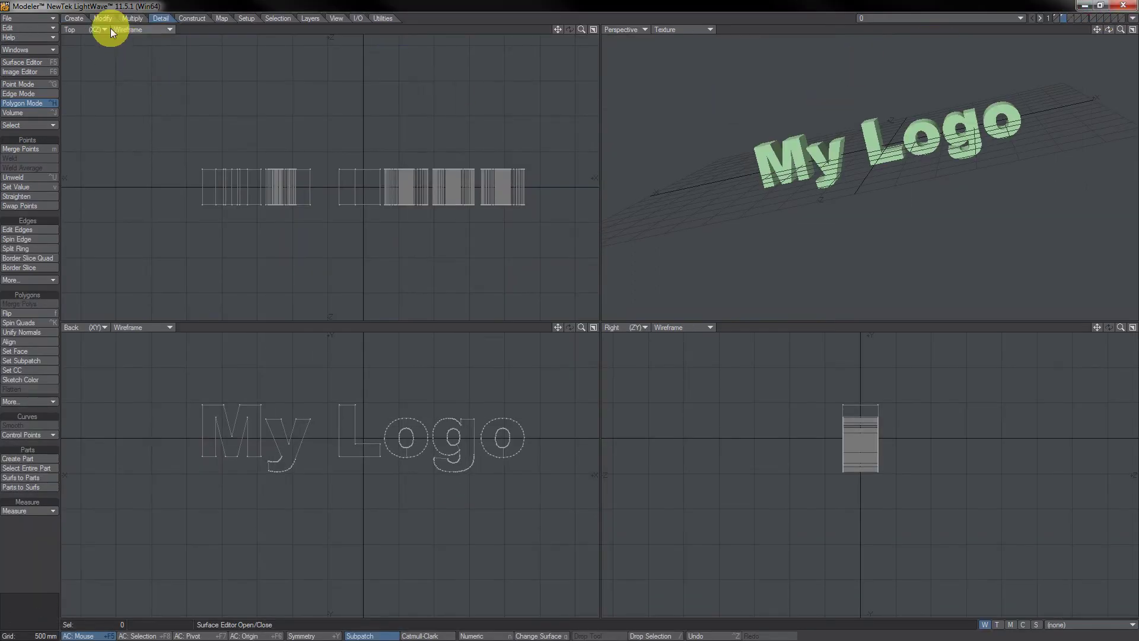
click(30, 18)
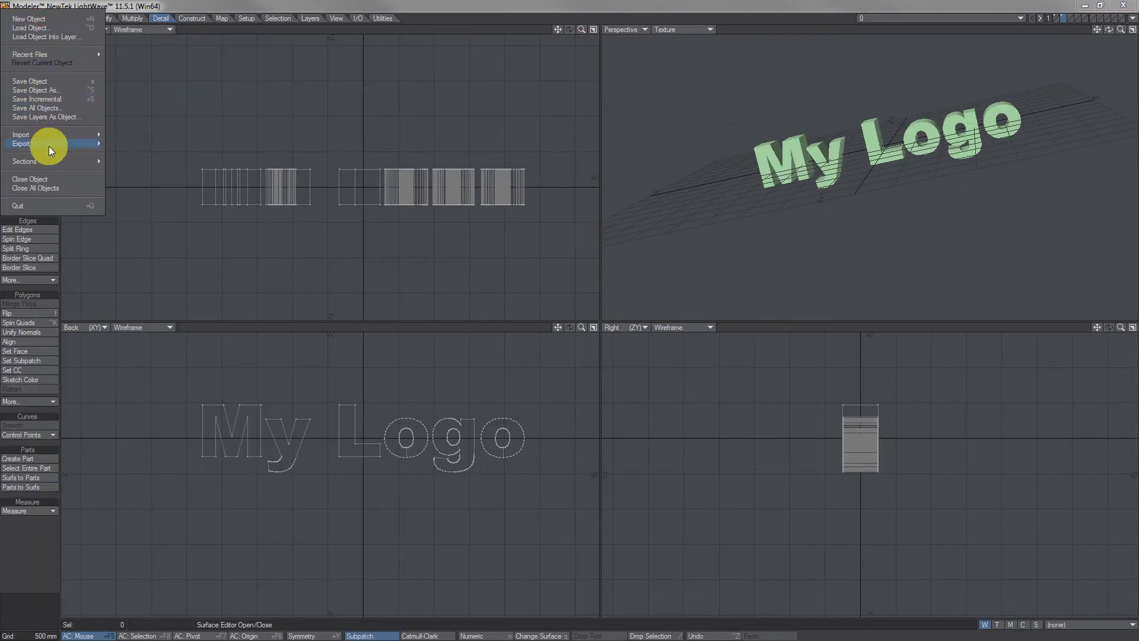
click(52, 191)
click(32, 19)
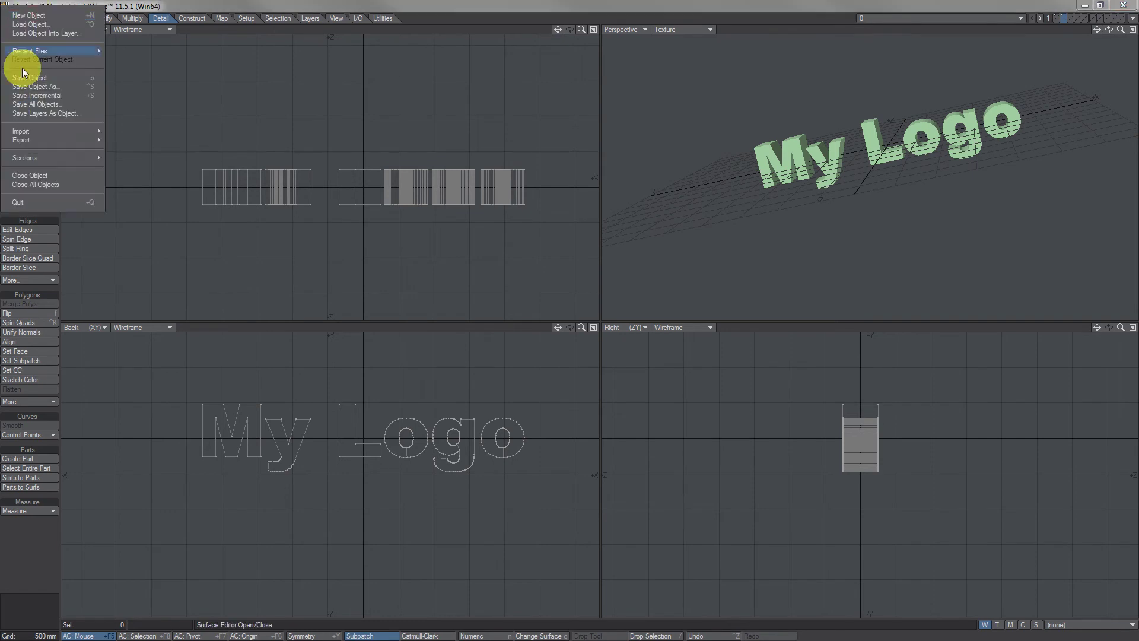
click(52, 186)
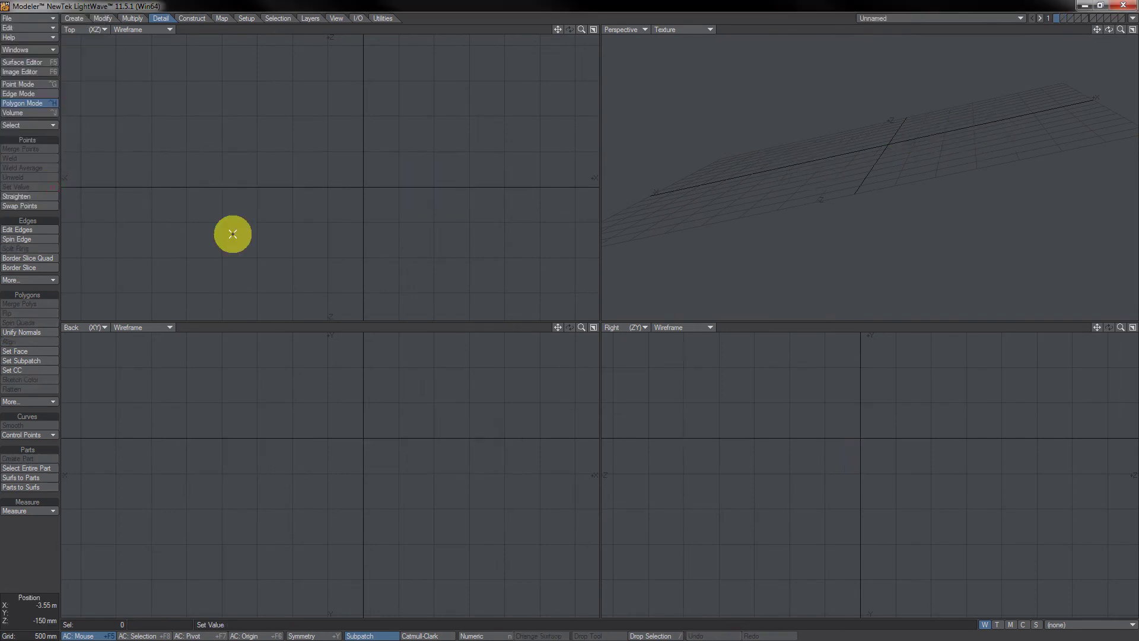
Load the custom menu layout HerramientasModeler13.cfg from the herramientas folder and finish the menu configuration.
click(30, 18)
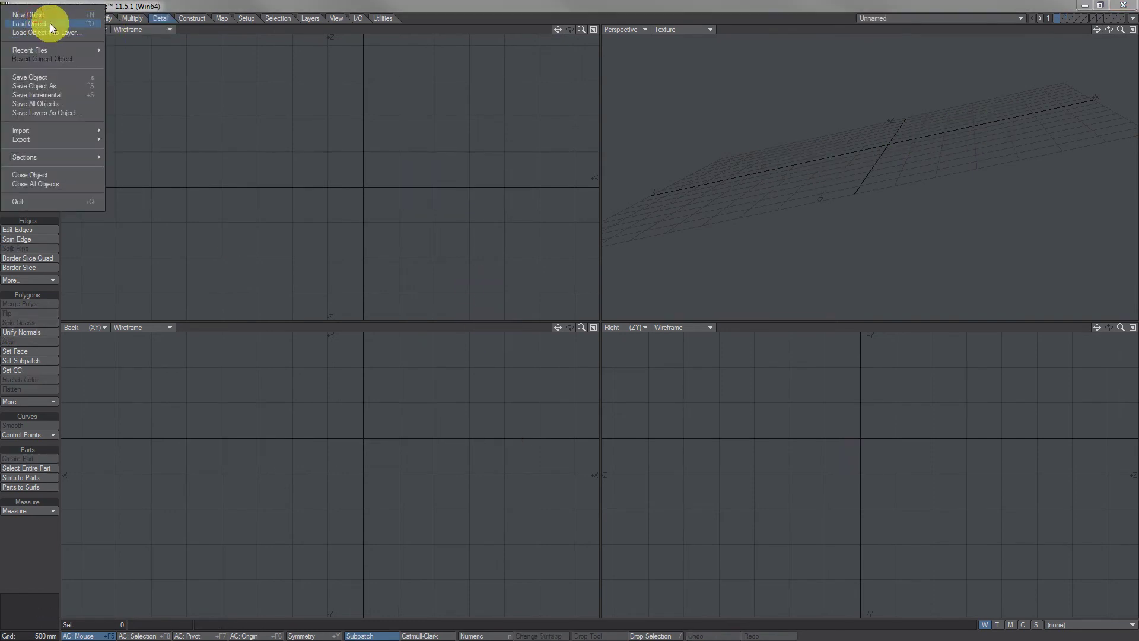
click(176, 115)
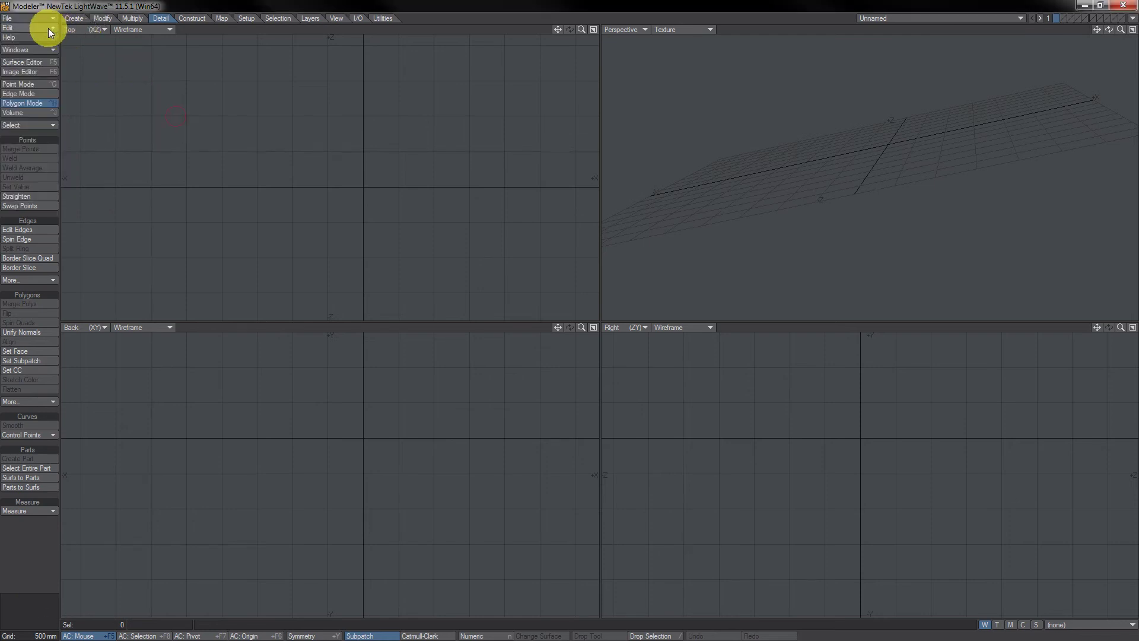
click(48, 27)
click(64, 81)
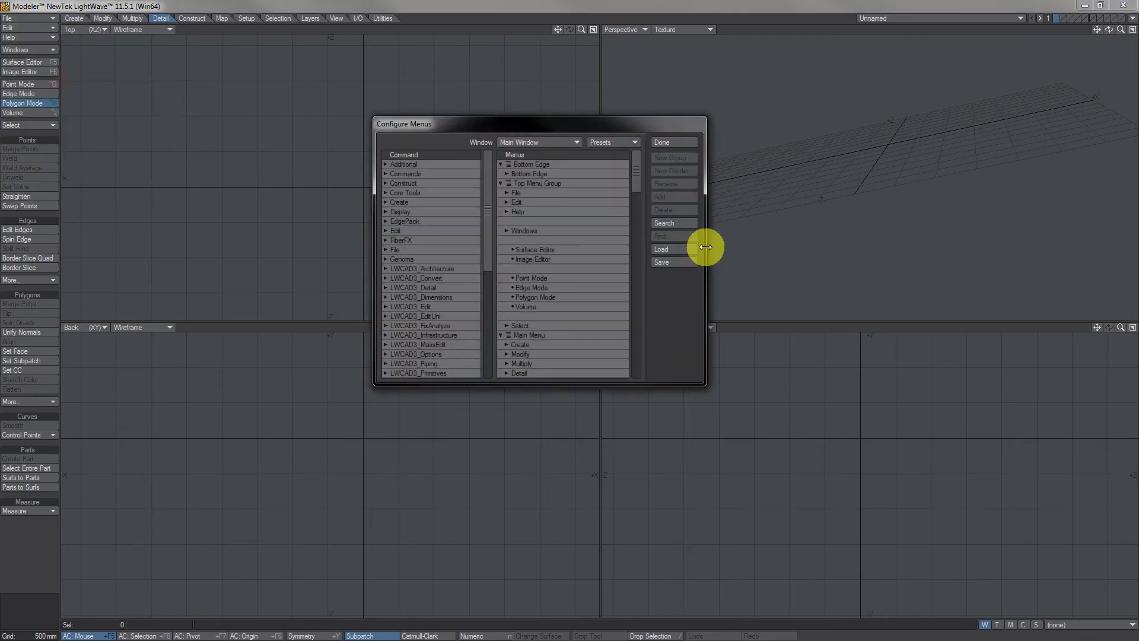
click(671, 237)
drag(663, 230, 665, 371)
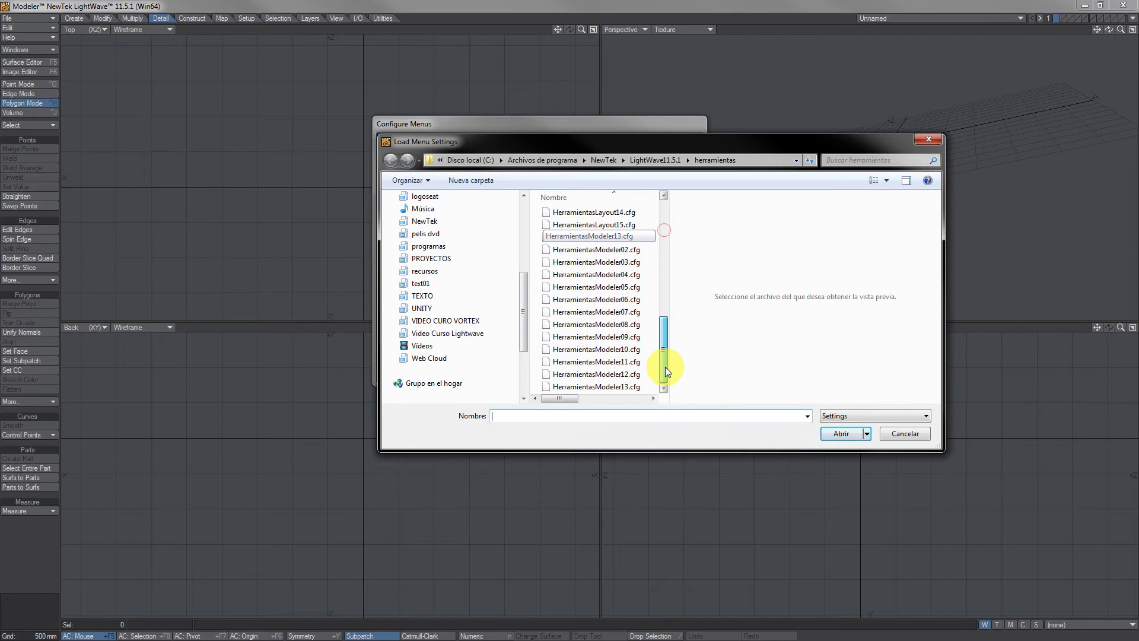
double_click(608, 387)
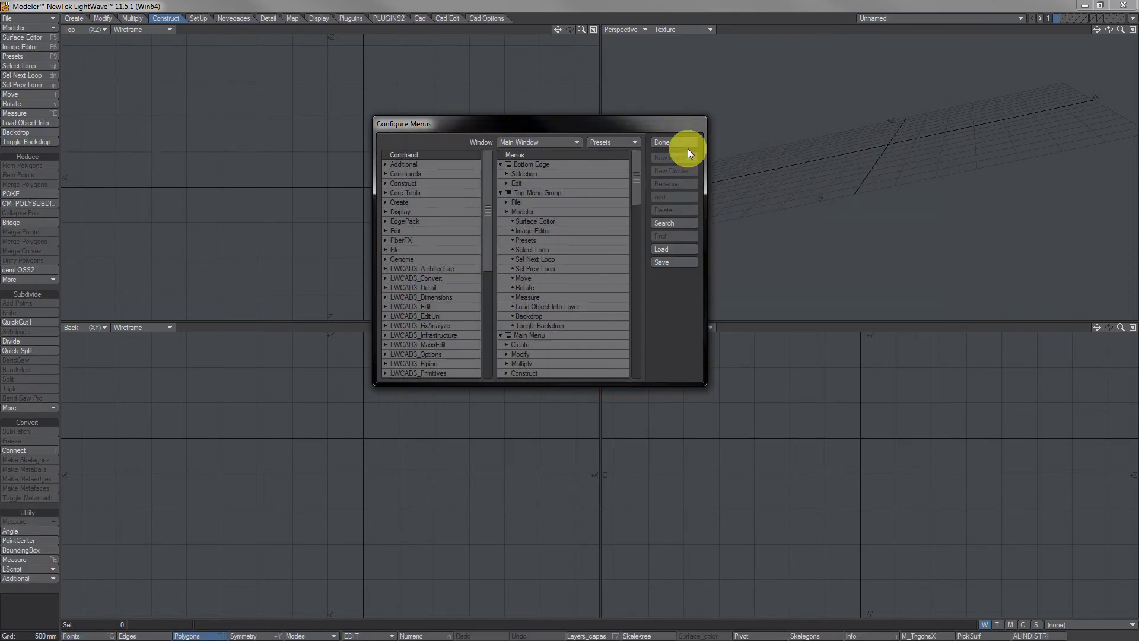
click(687, 144)
Load the keyboard shortcut settings from AtajosModeler07.cfg and finish the key configuration.
click(43, 18)
mouse_move(44, 37)
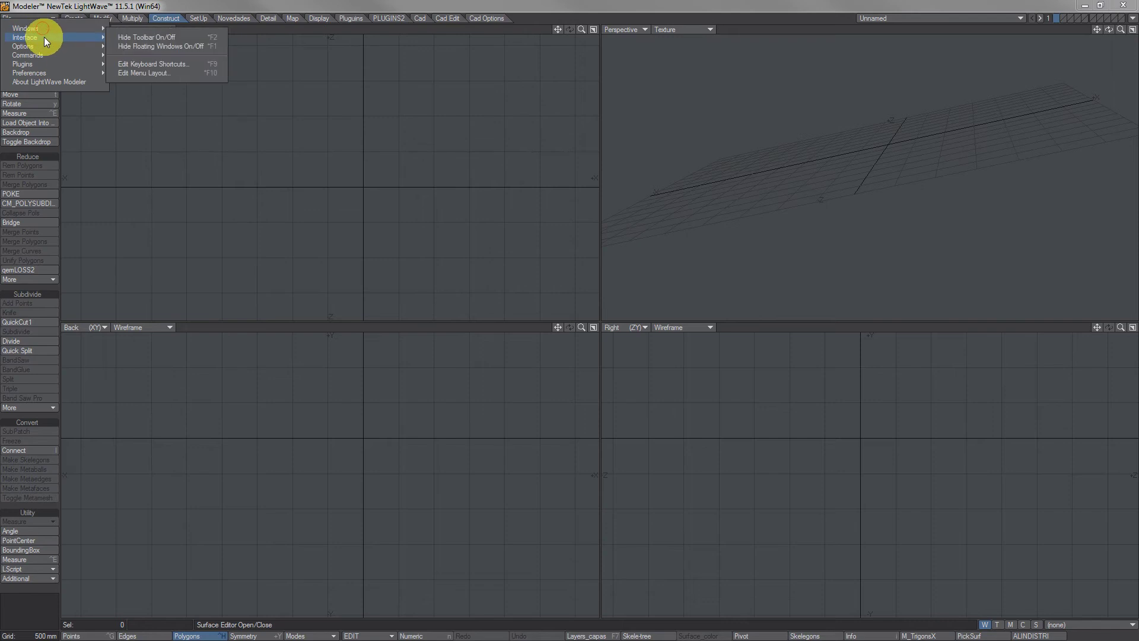
click(167, 63)
click(628, 254)
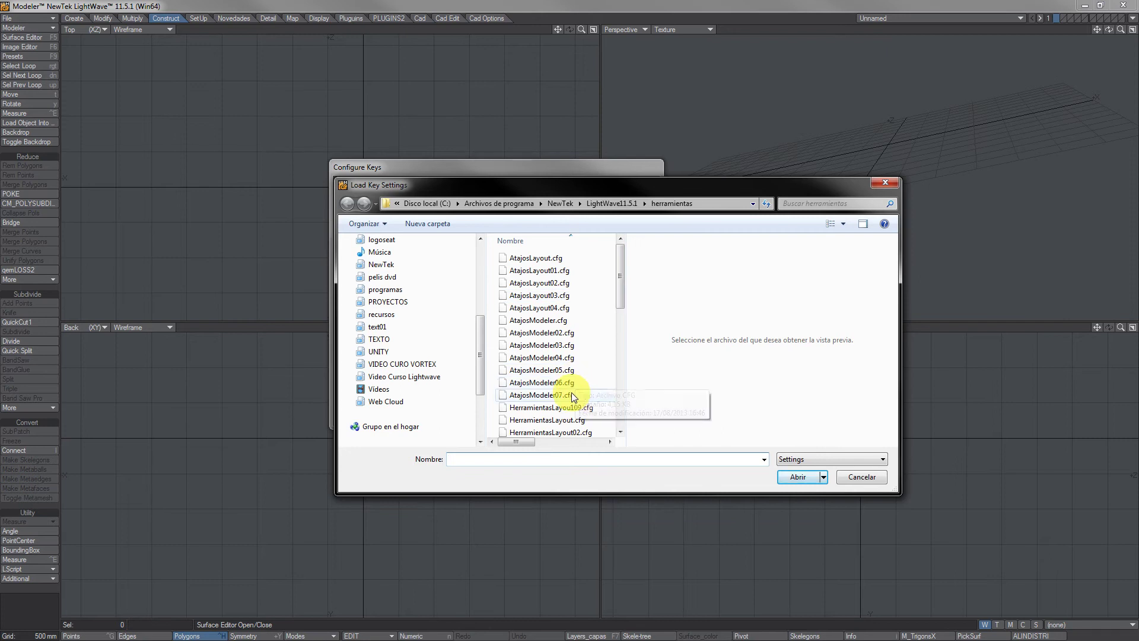
double_click(571, 392)
click(630, 187)
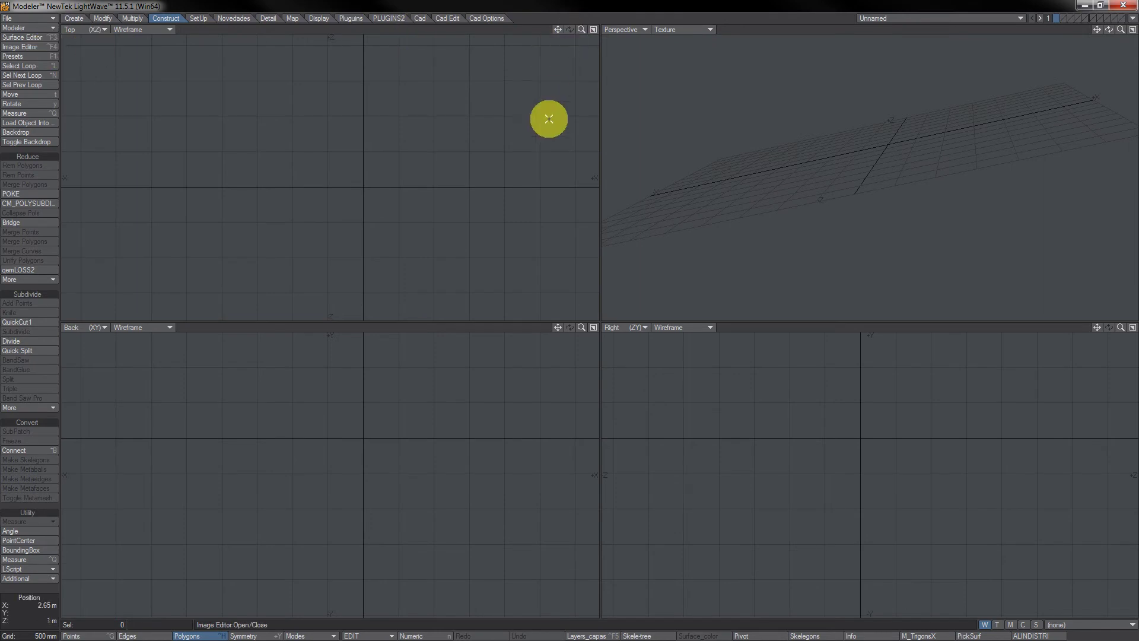
Create a flat floor box with 3 by 3 segments, centred on the origin, and give it its own surface.
click(75, 19)
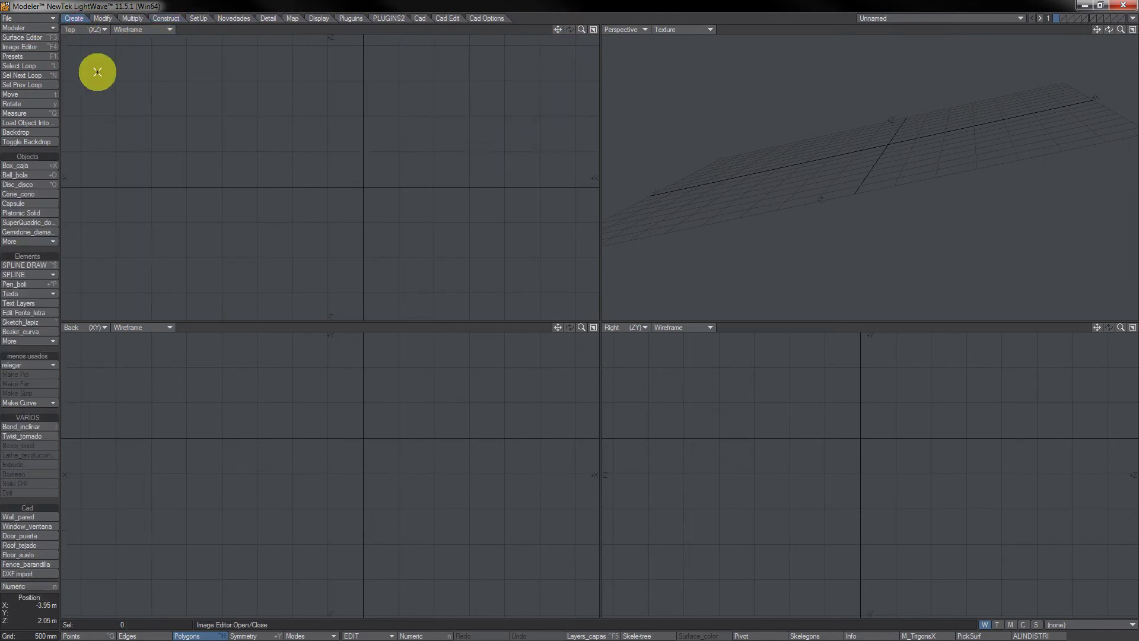
key(shift+x)
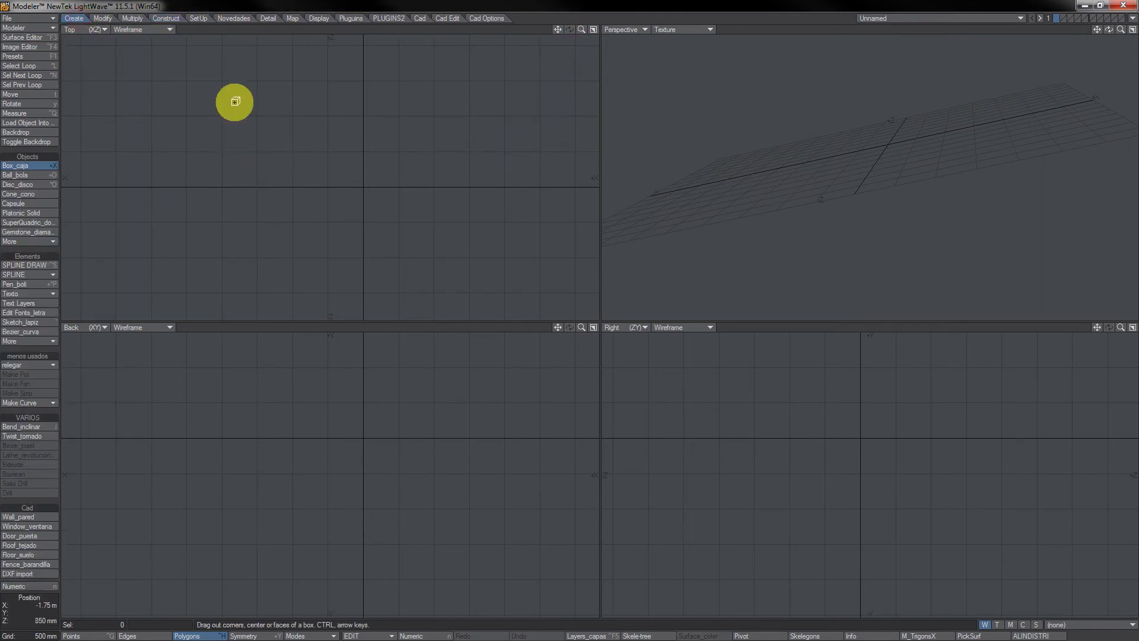
drag(205, 75, 573, 484)
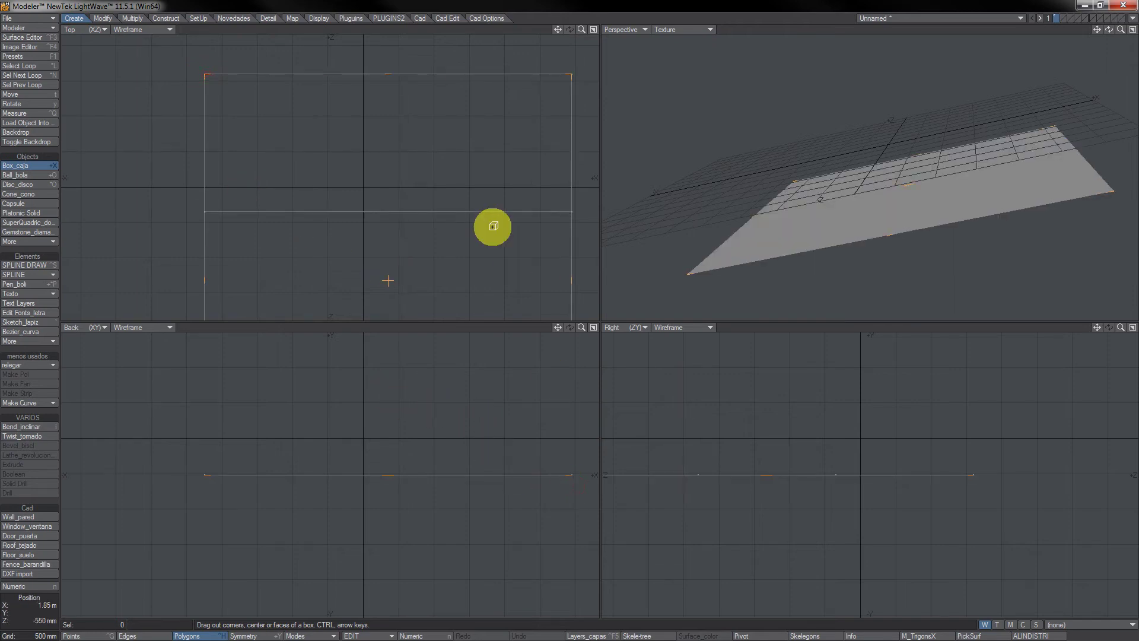
key(F2)
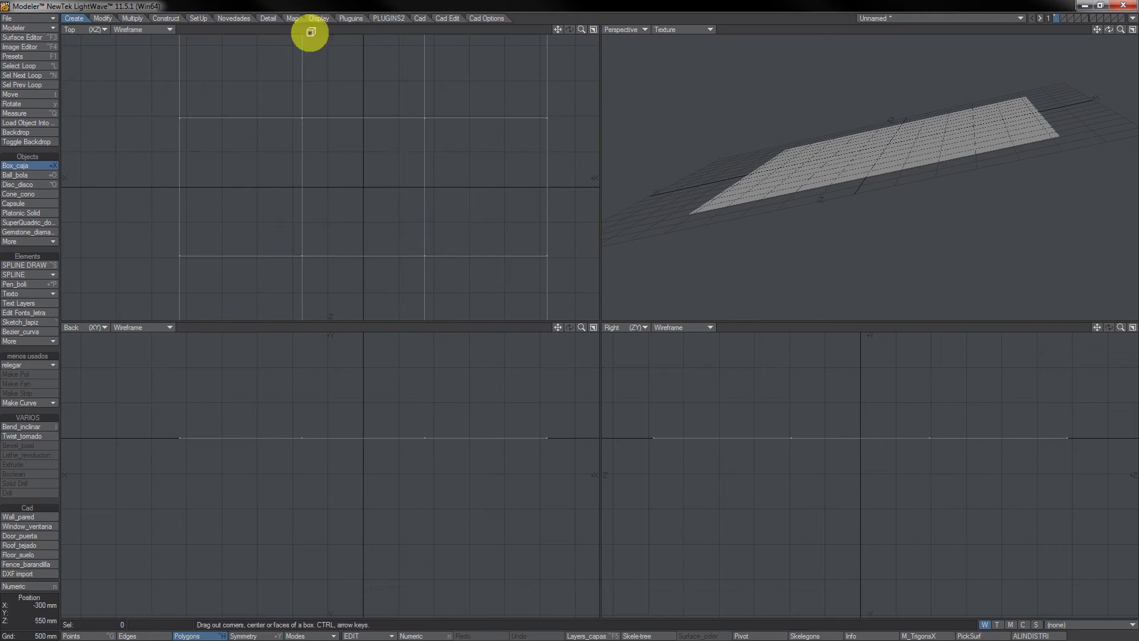
text(qsu)
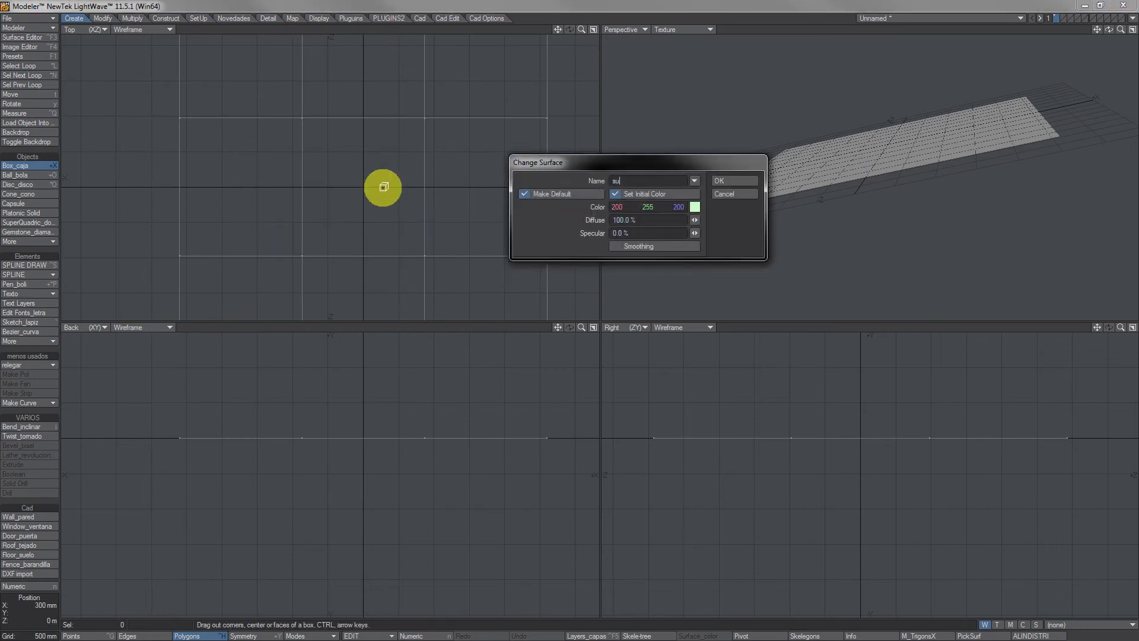
key(Return)
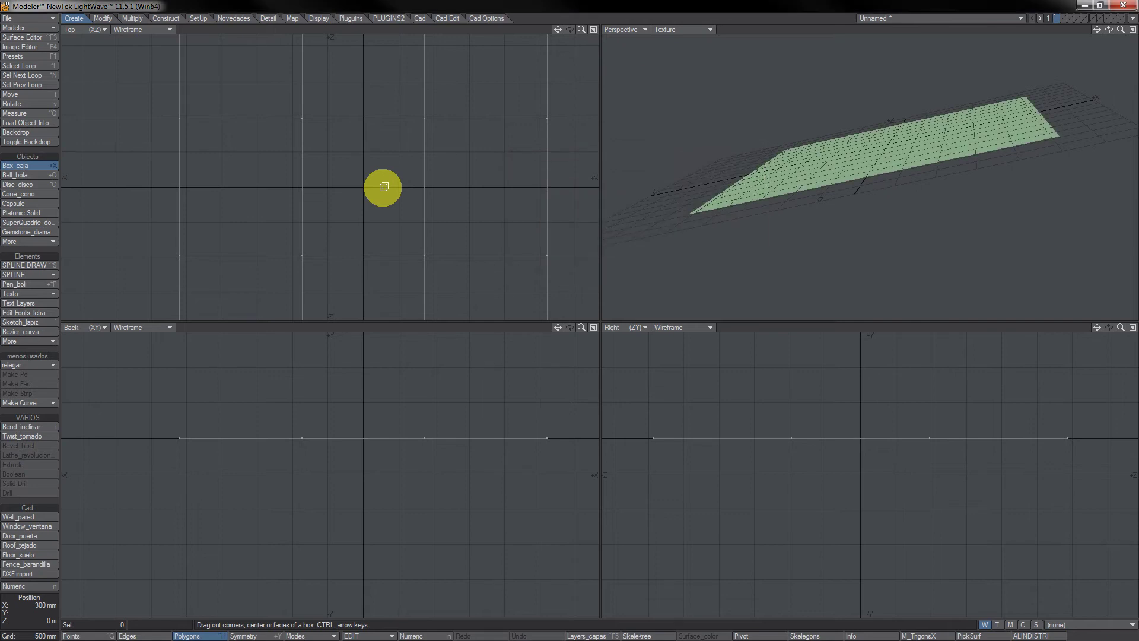
With the floor as background, create a ball above it in the second layer and assign the ball a new surface.
click(1064, 18)
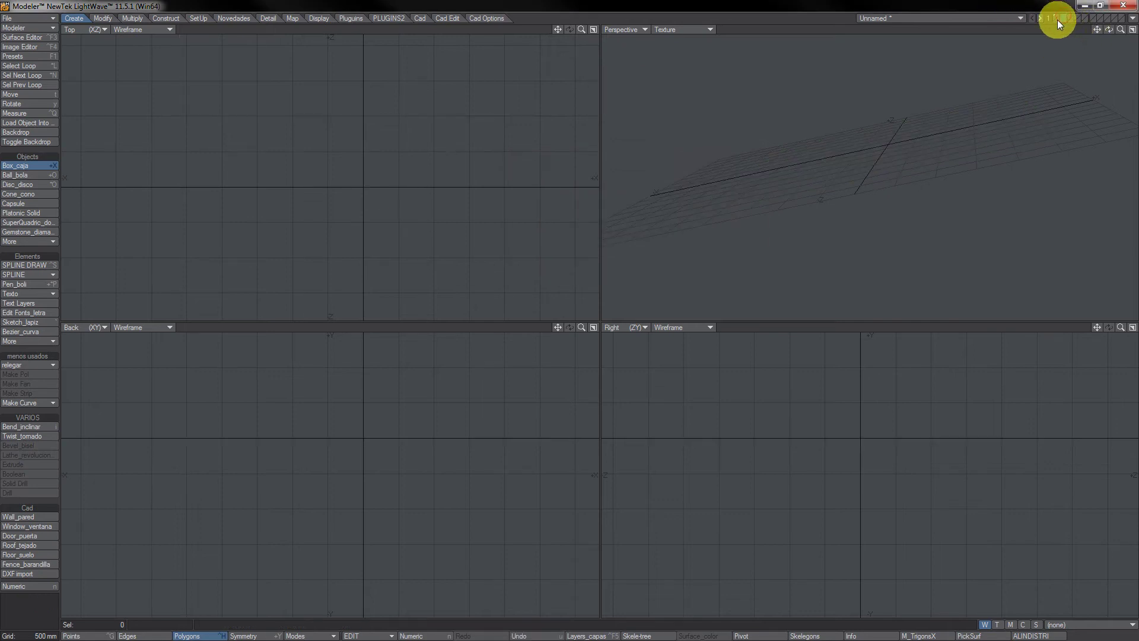
click(1059, 24)
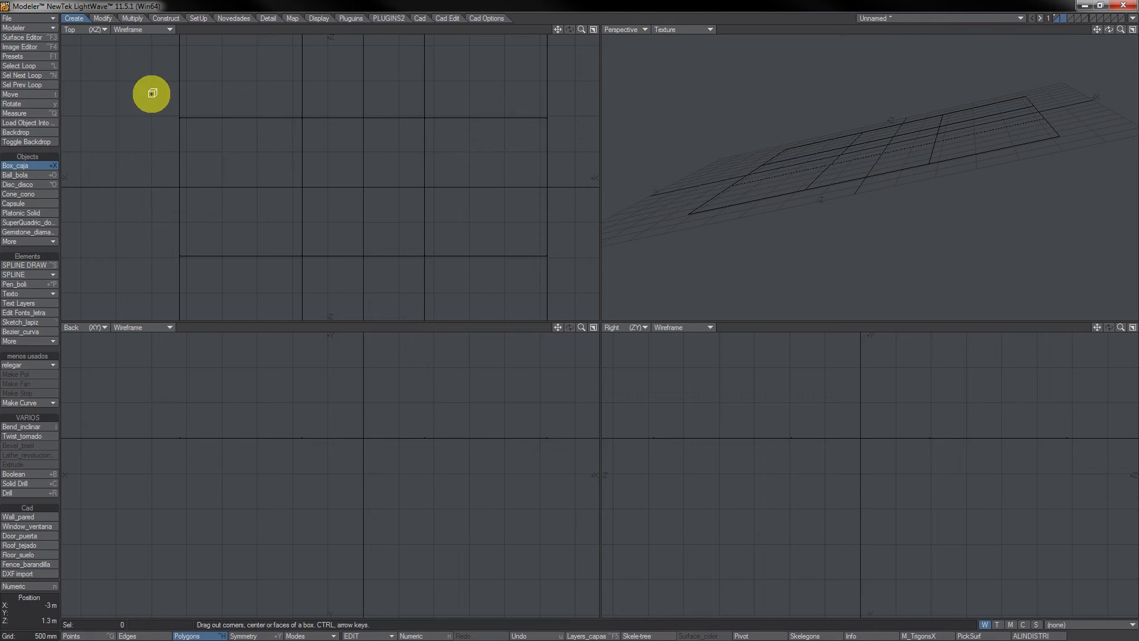
drag(244, 122, 280, 148)
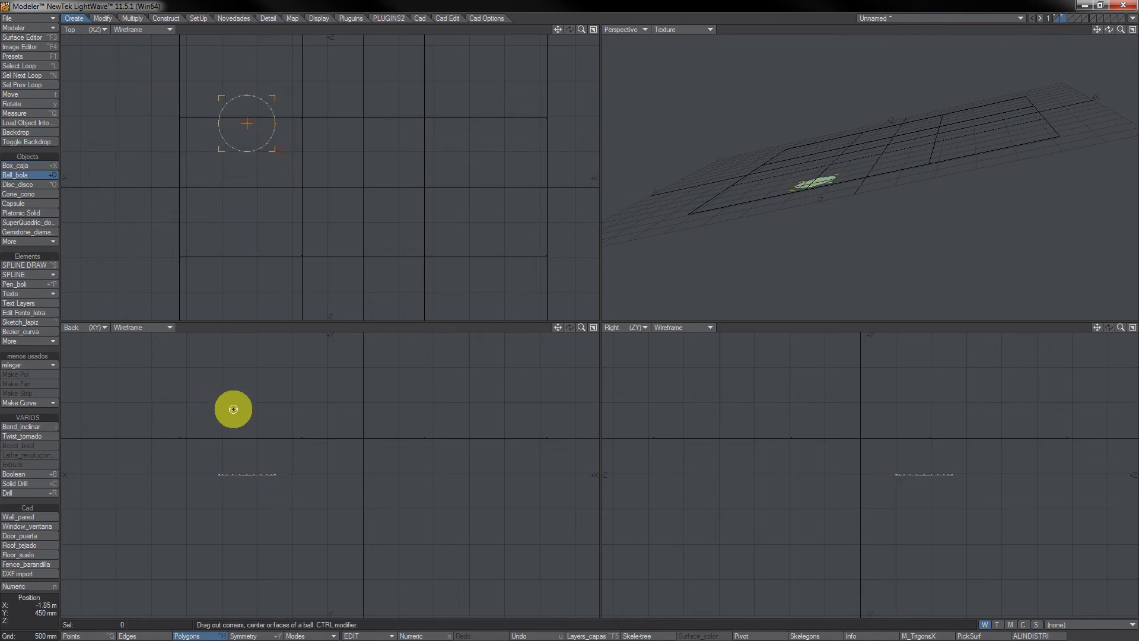
drag(231, 407, 295, 393)
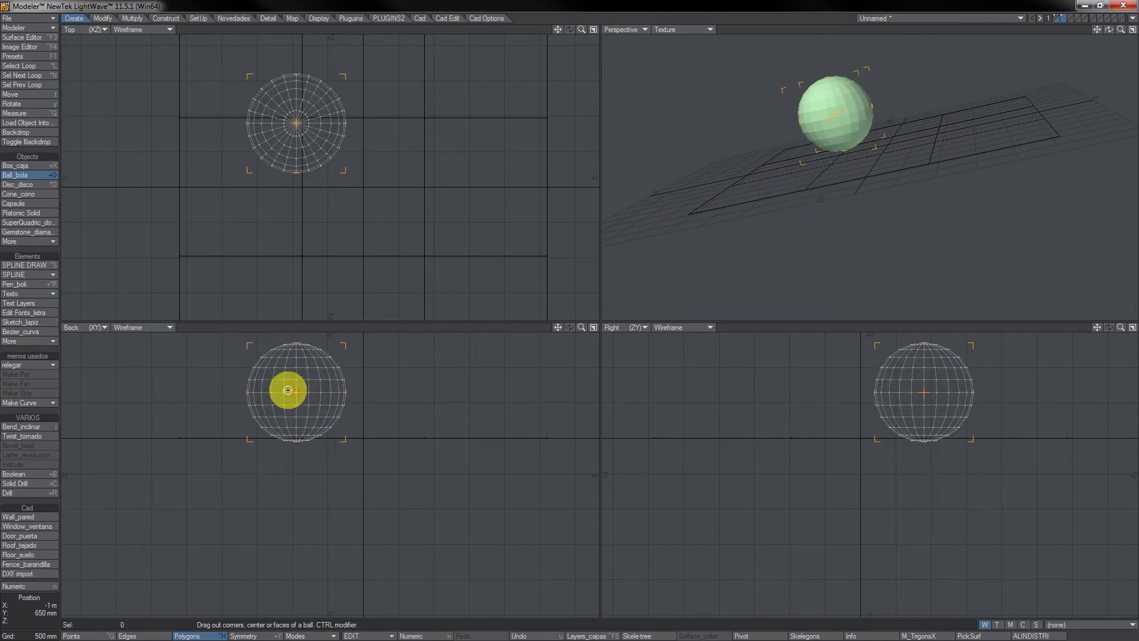
text(qe)
key(Return)
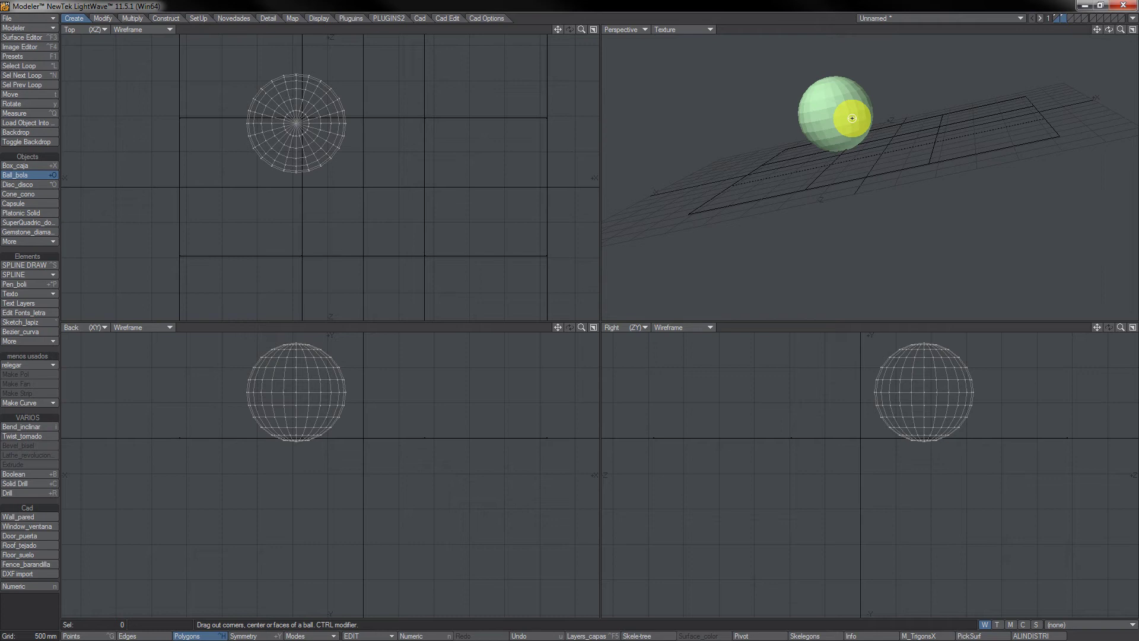
Create a segmented cube beside the ball, select all its connected polygons, and assign them a separate surface.
key(shift+x)
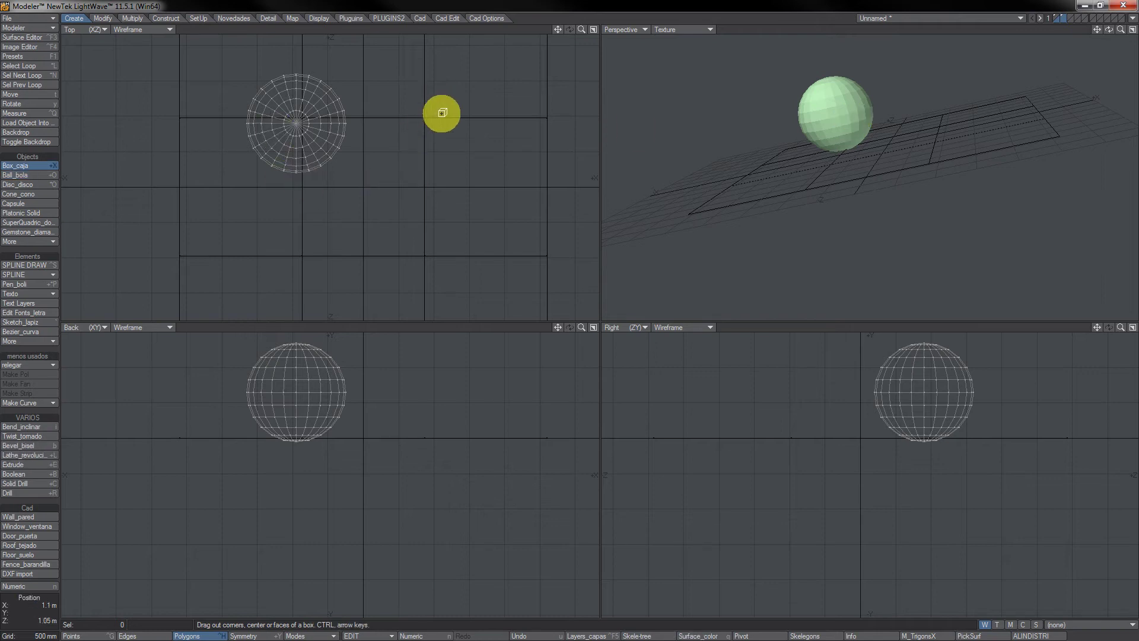
drag(420, 98, 505, 168)
drag(462, 396, 463, 397)
key(space)
click(467, 396)
key(])
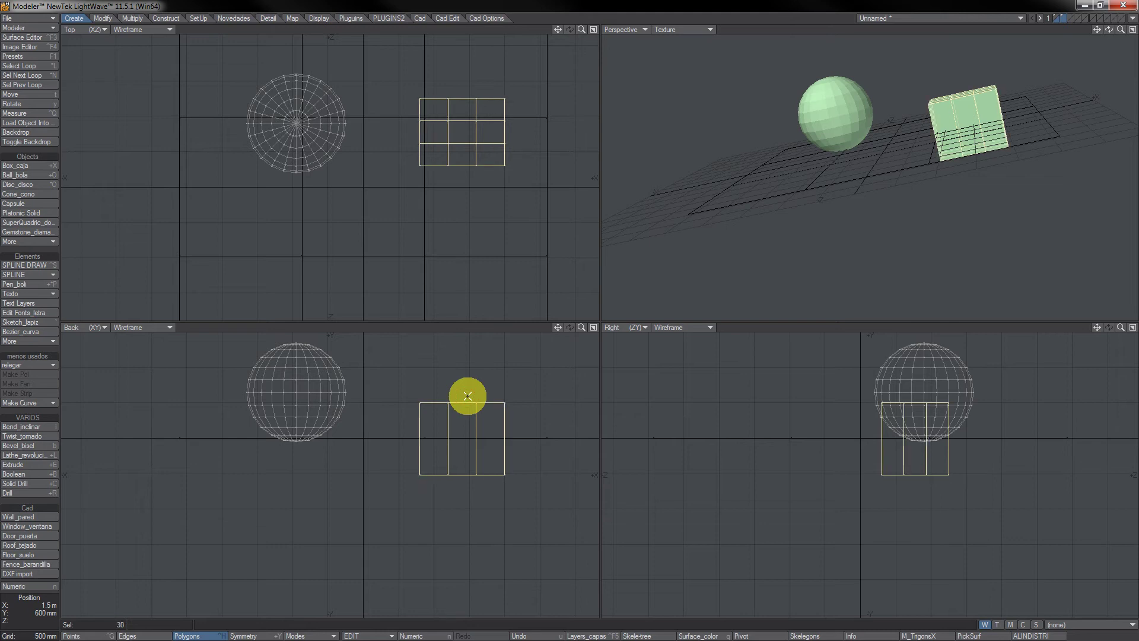
key(q)
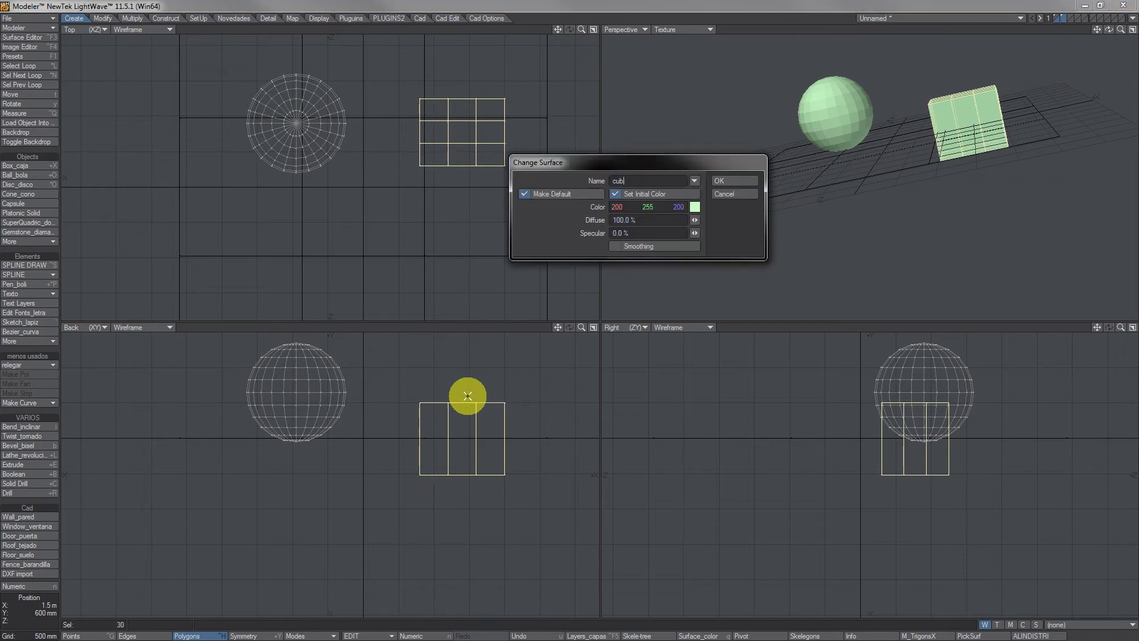
key(Return)
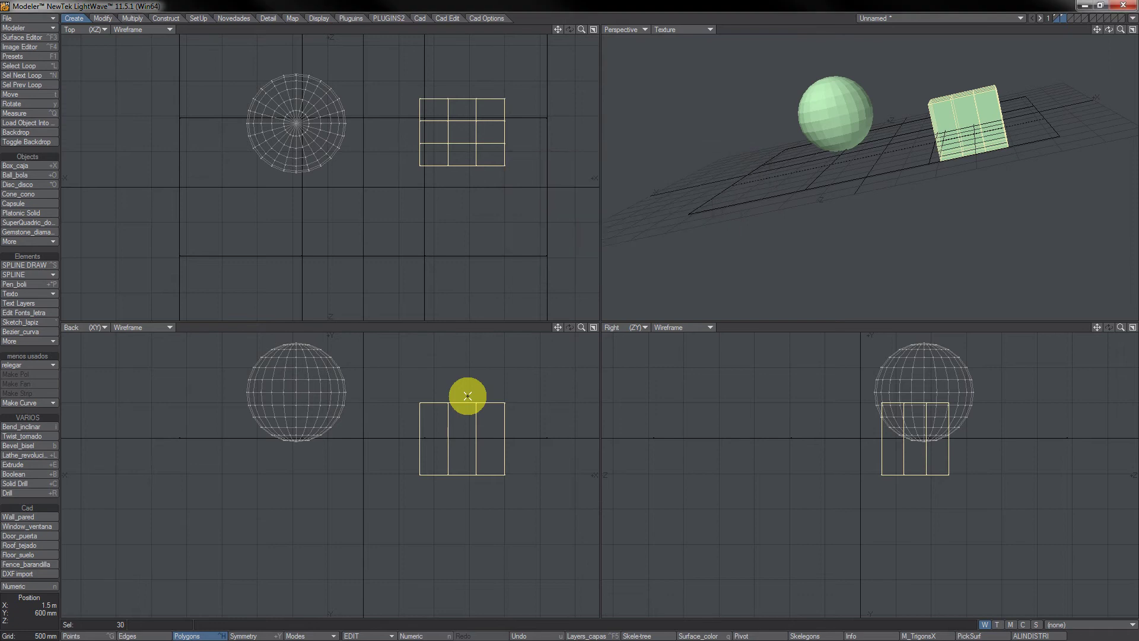
Save the object to the desktop under the name super.
key(s)
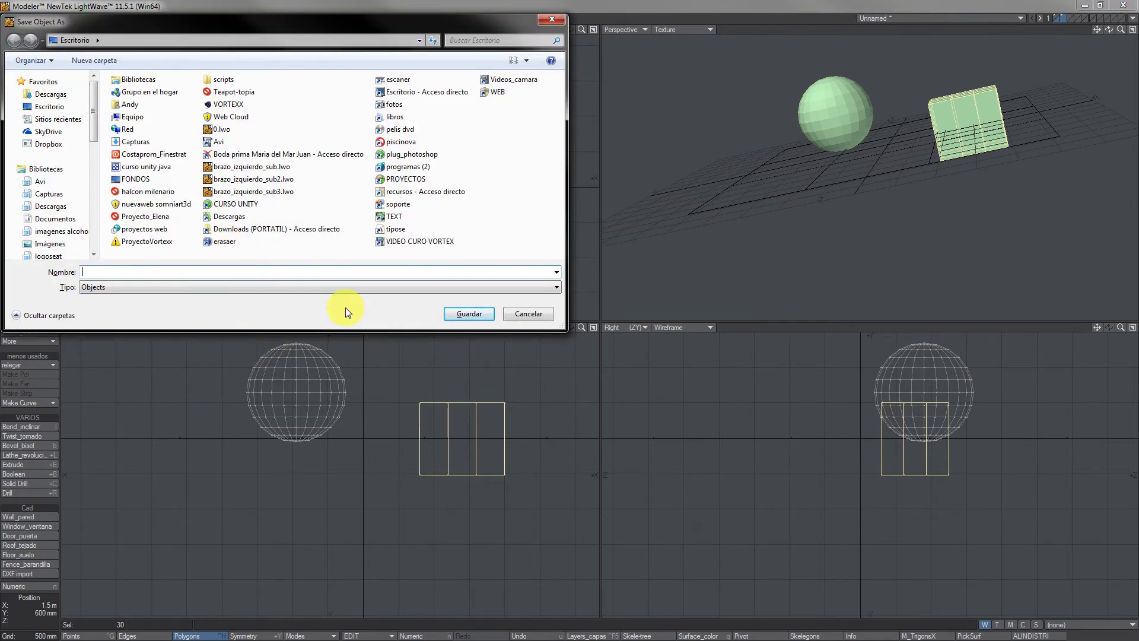
text(super)
key(Return)
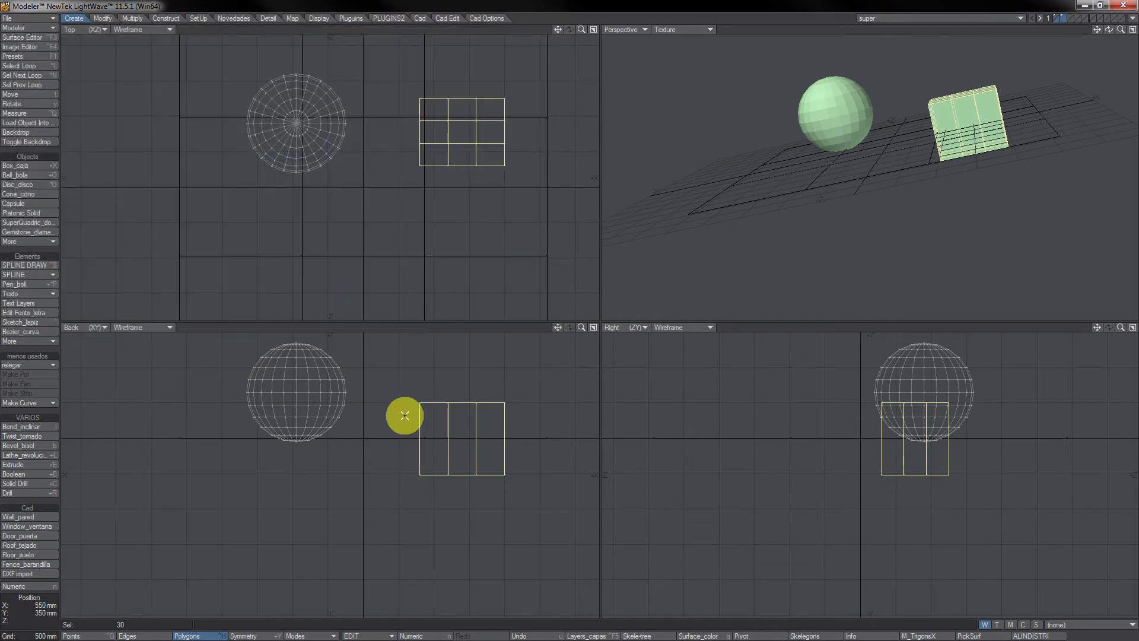
Raise the selected cube so it rests on the floor level, and clear the polygon selection.
key(t)
drag(454, 454, 453, 415)
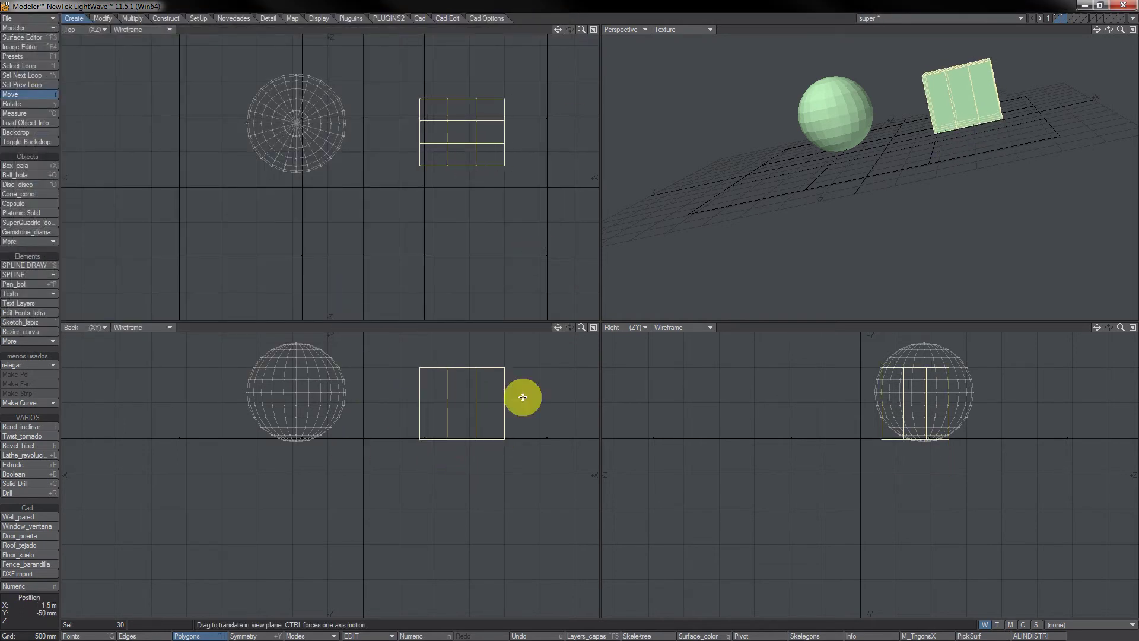
key(space)
mouse_move(548, 410)
right_down()
mouse_move(438, 340)
mouse_move(573, 412)
right_up()
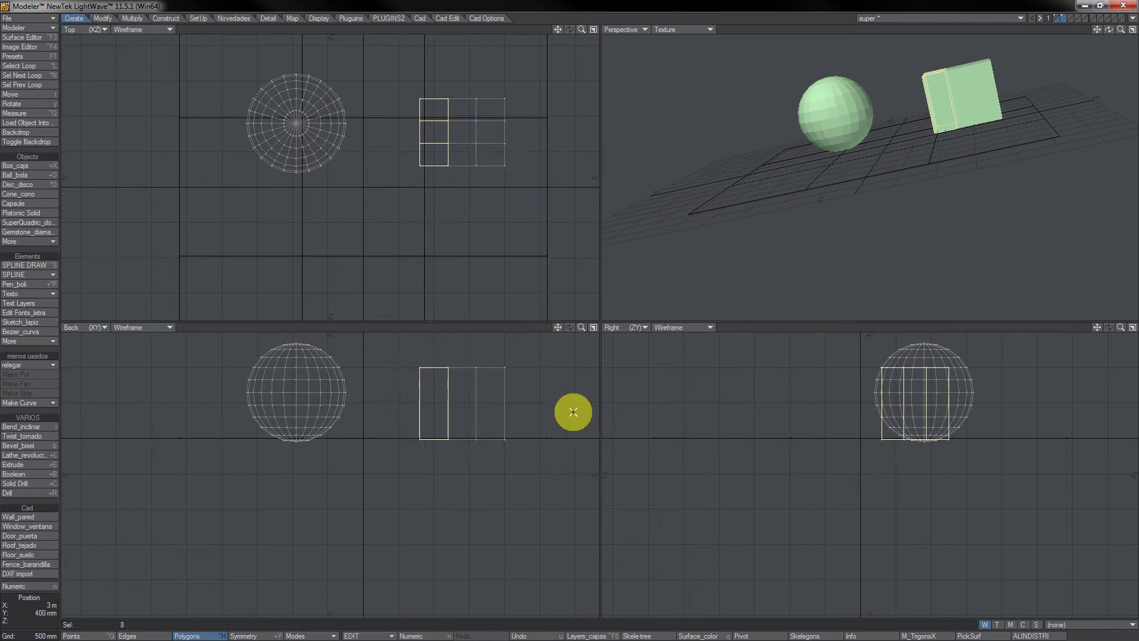
mouse_move(428, 385)
right_down()
mouse_move(465, 402)
mouse_move(465, 453)
mouse_move(471, 399)
right_up()
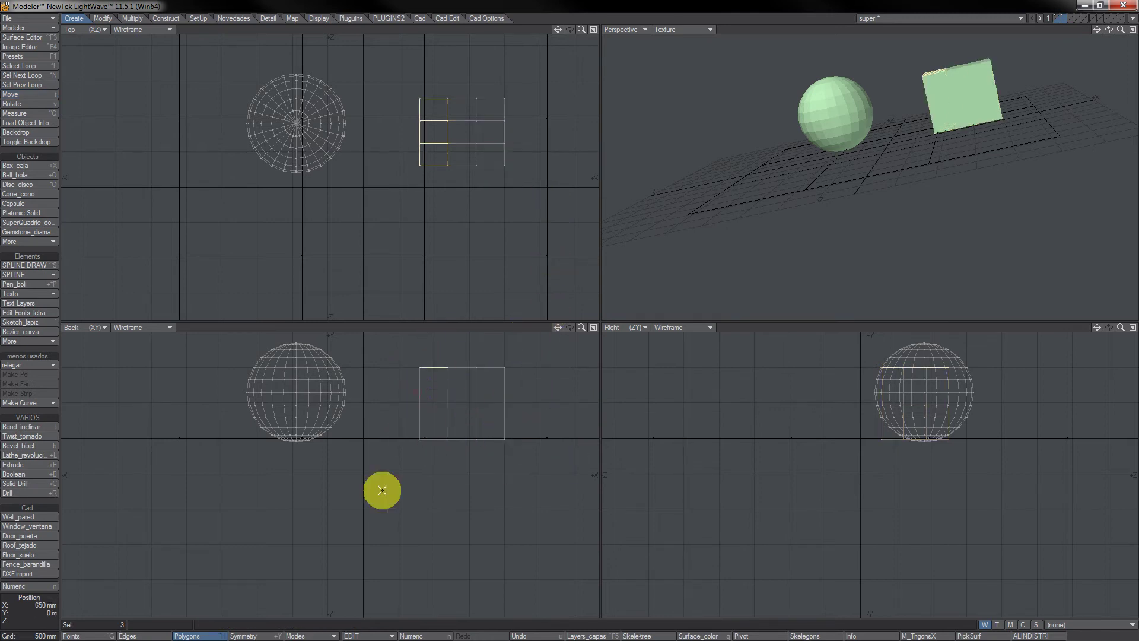
click(40, 598)
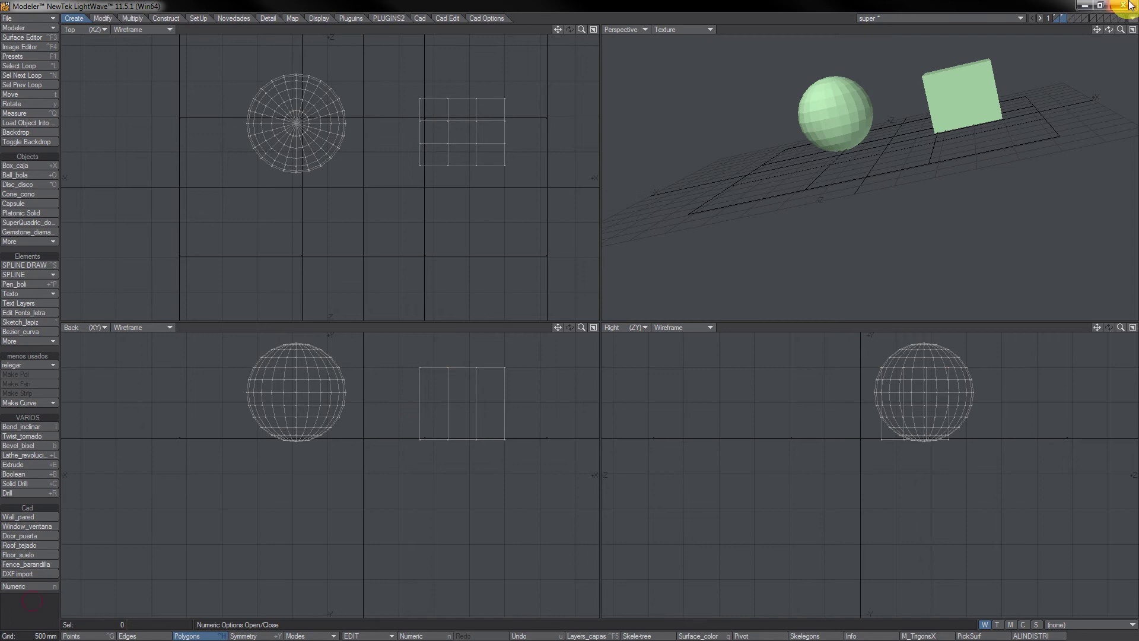
Send the super object to Layout.
click(1134, 21)
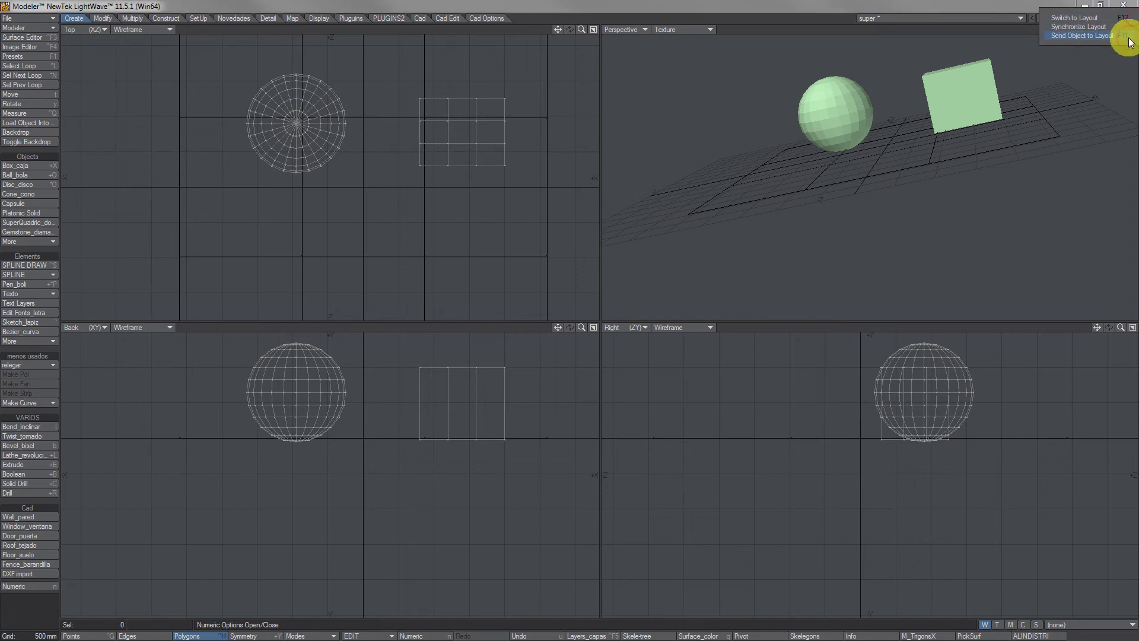
click(1127, 36)
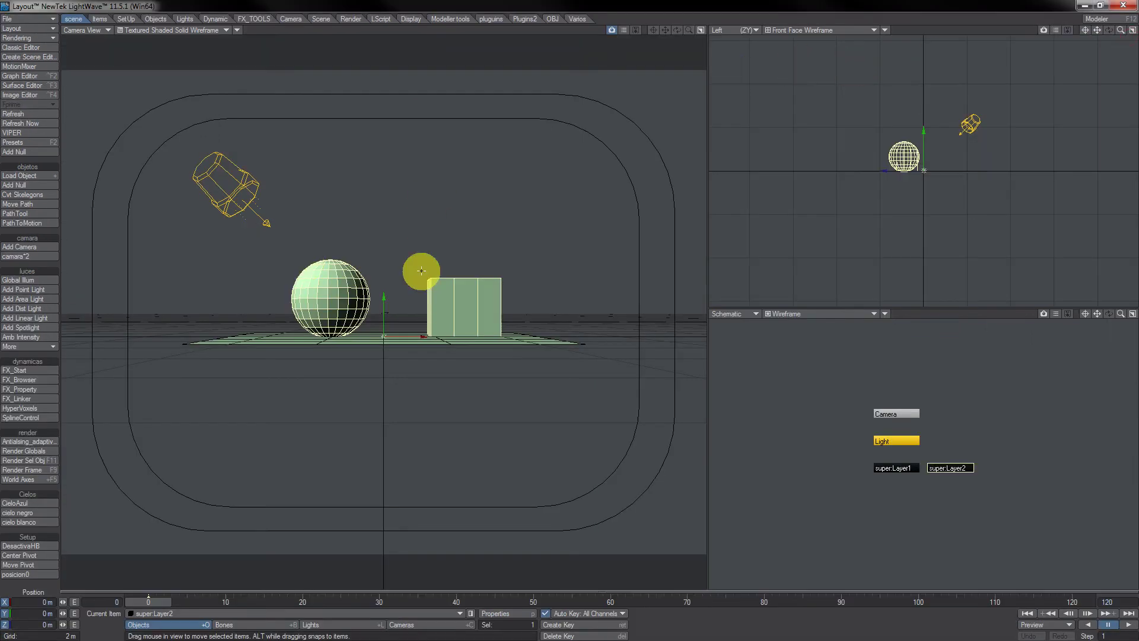
Select the camera and move it closer to the objects, to about X 180 mm, Z -12.01 m.
click(440, 624)
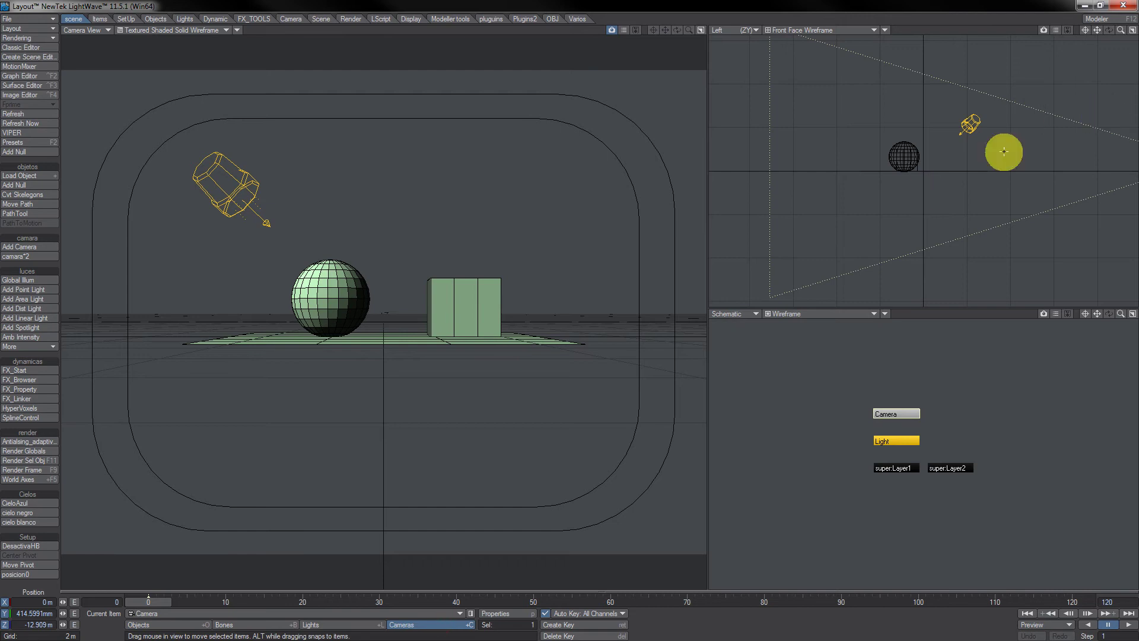
mouse_move(1123, 32)
mouse_down()
mouse_move(1111, 34)
mouse_move(1122, 42)
mouse_up()
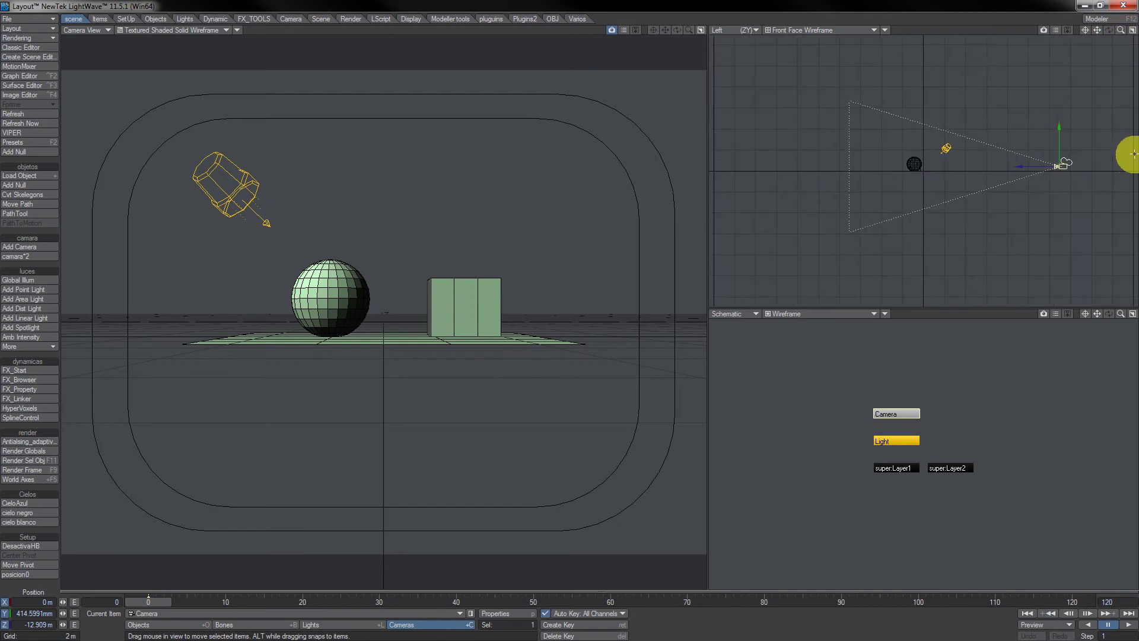
drag(425, 410, 424, 420)
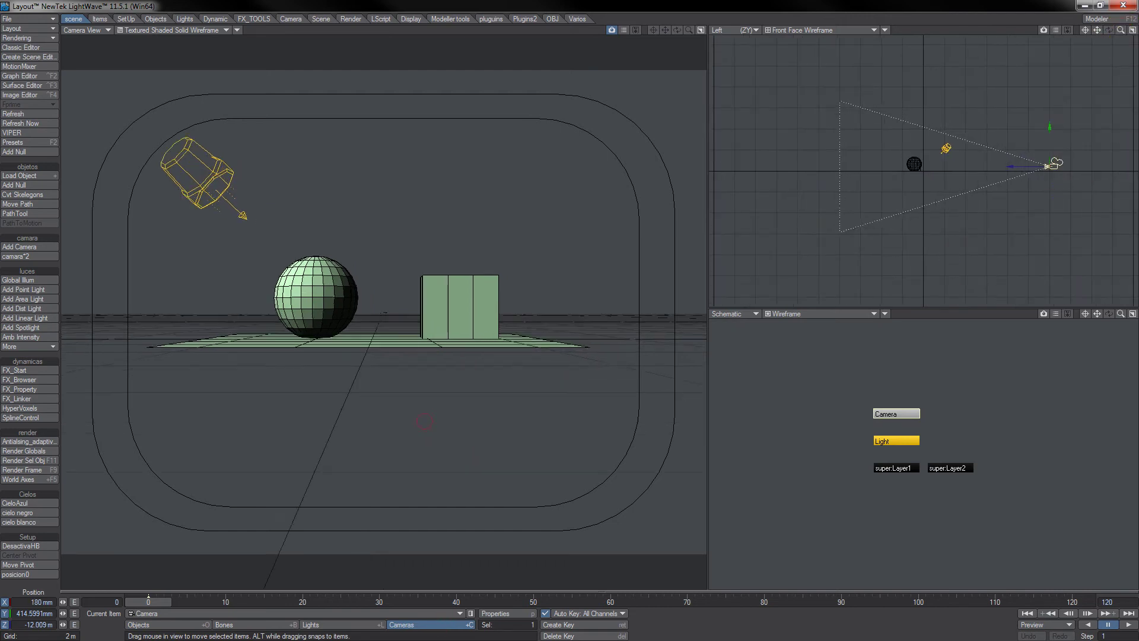
Raise the camera, bring it closer and tilt it down at the sphere and cube, at about X 335 mm, Y 2.74 m, Z -4.03 m.
right_drag(425, 421, 421, 369)
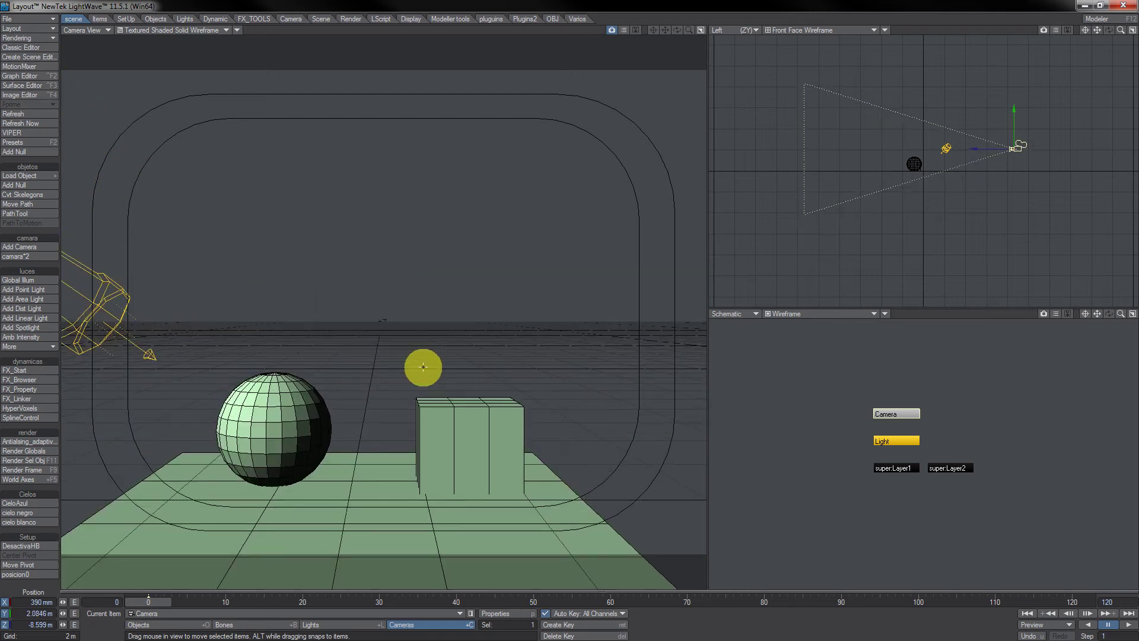
drag(421, 368, 397, 394)
key(y)
right_drag(409, 442, 409, 423)
drag(412, 442, 407, 445)
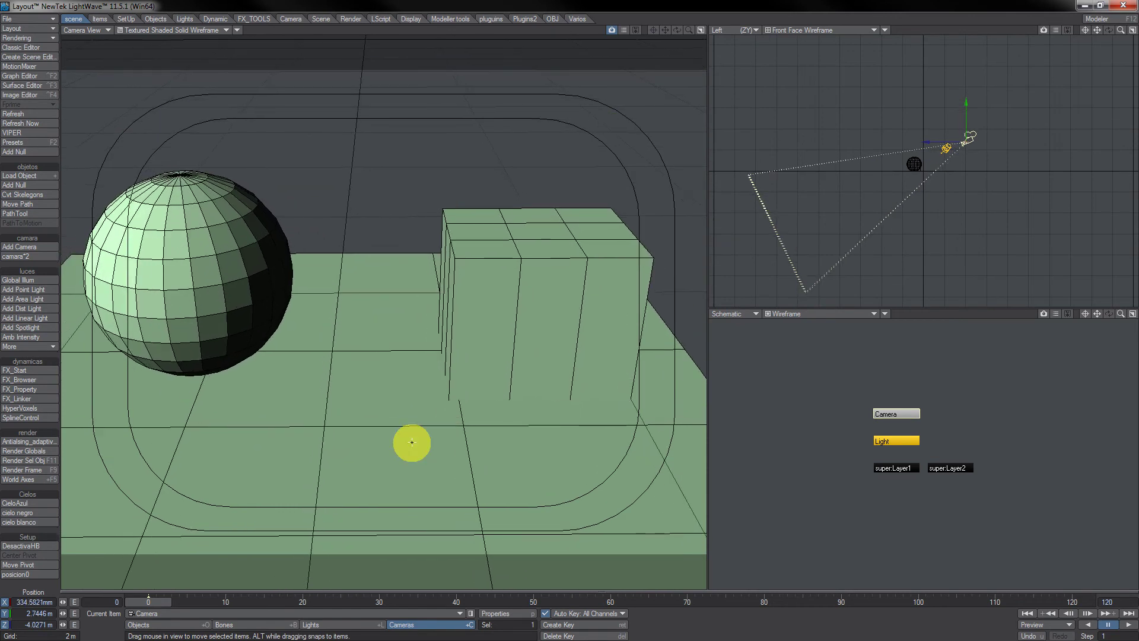
Open the Surface Editor clear of the camera view and shift the camera sideways to about X 85 mm to frame the sphere and cube.
click(24, 85)
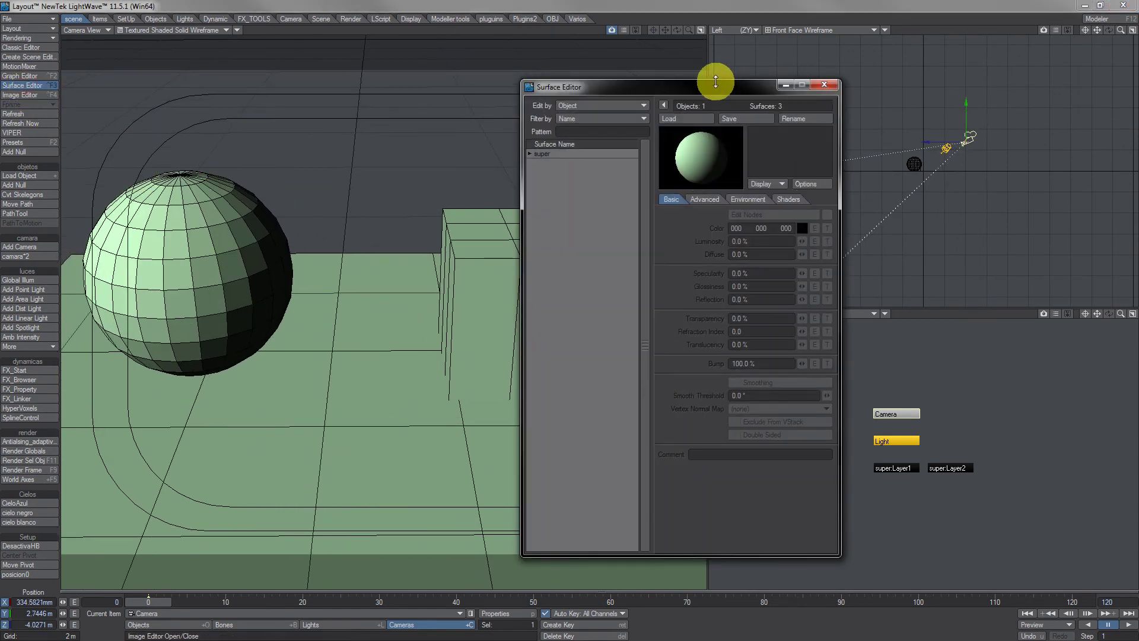
drag(684, 84, 860, 52)
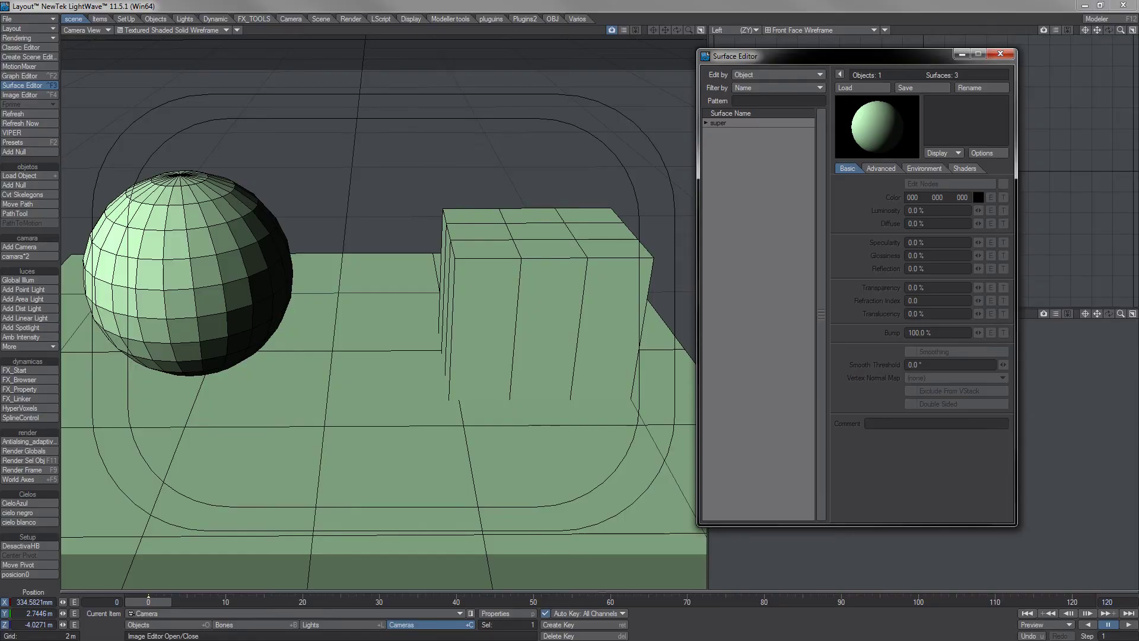
drag(169, 255, 178, 254)
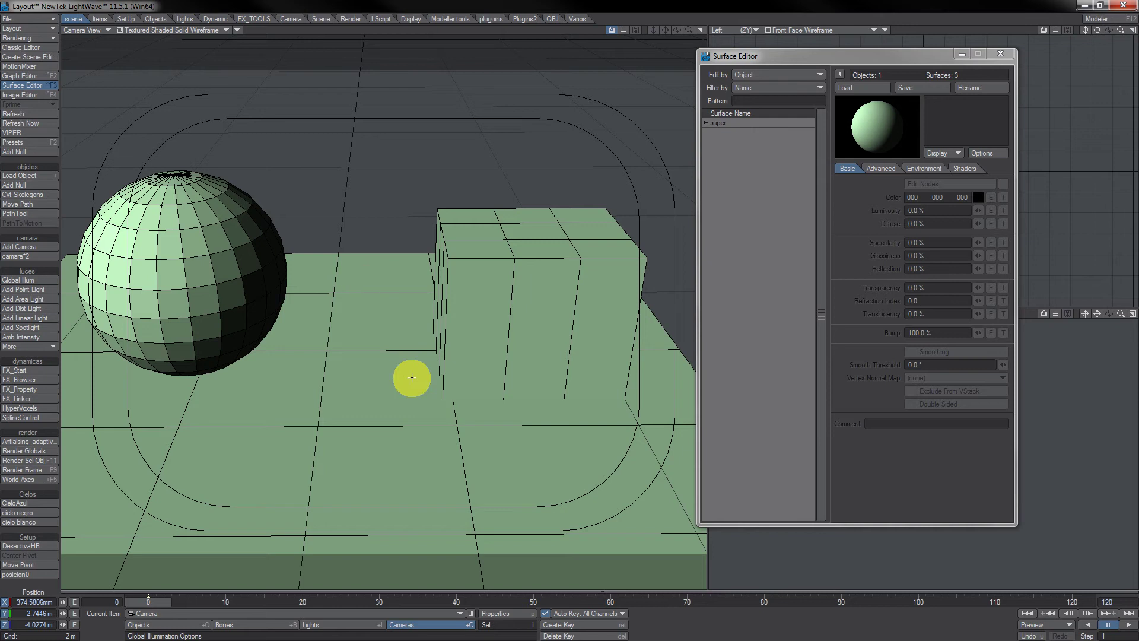
mouse_move(414, 536)
mouse_down()
mouse_move(404, 538)
mouse_move(427, 521)
mouse_up()
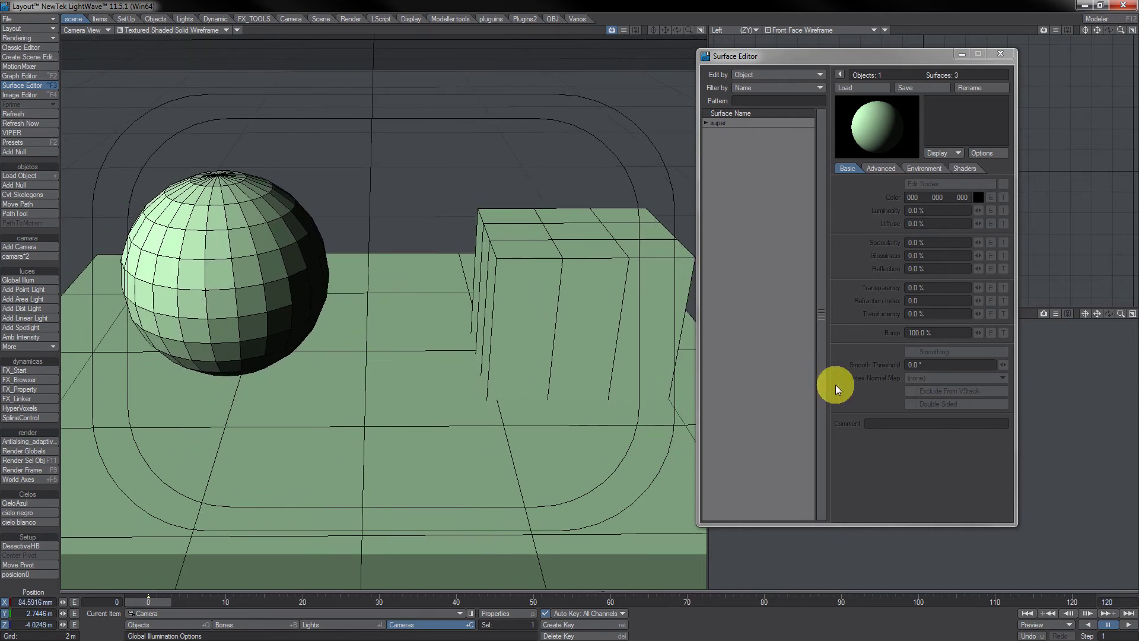
Give the suelo surface a grey colour of 116, 116, 116 and 29% specularity.
click(706, 123)
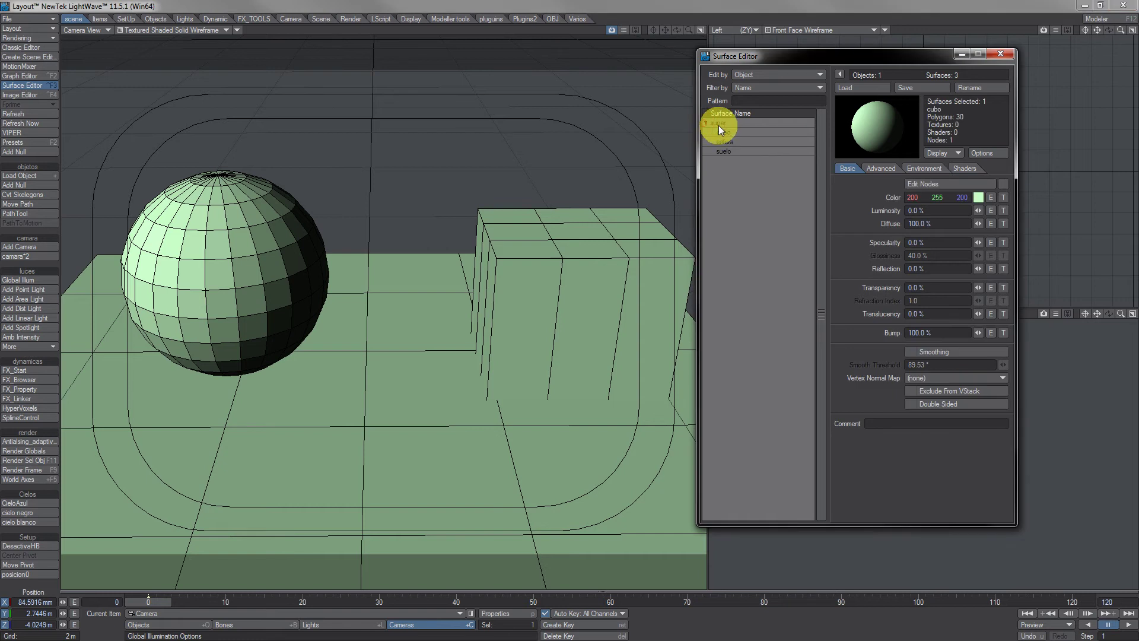
click(978, 198)
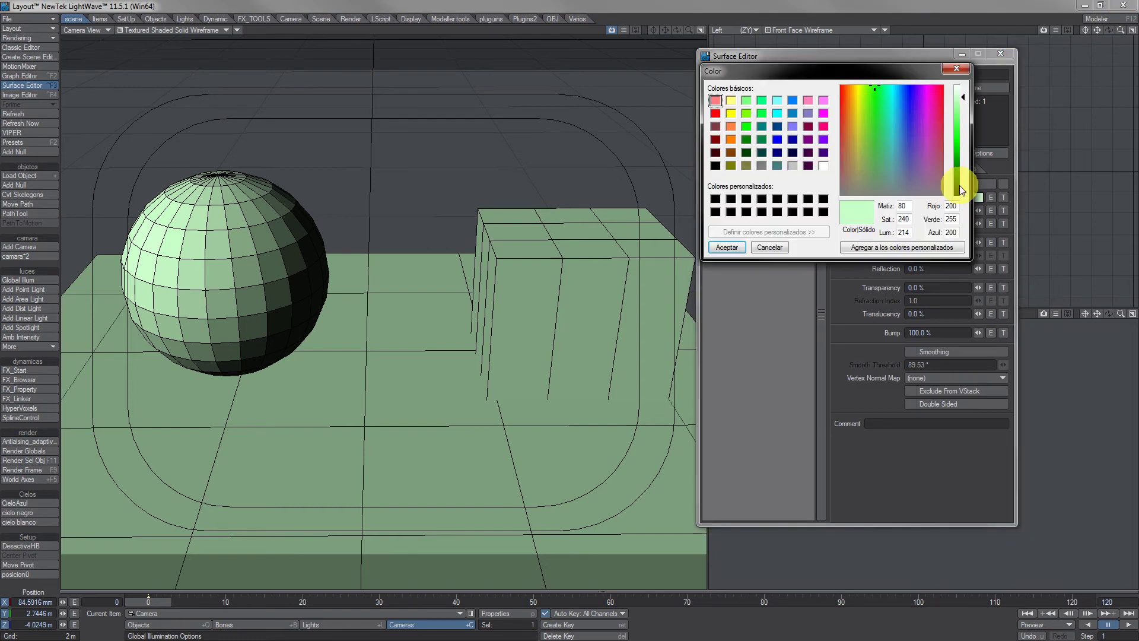
click(790, 165)
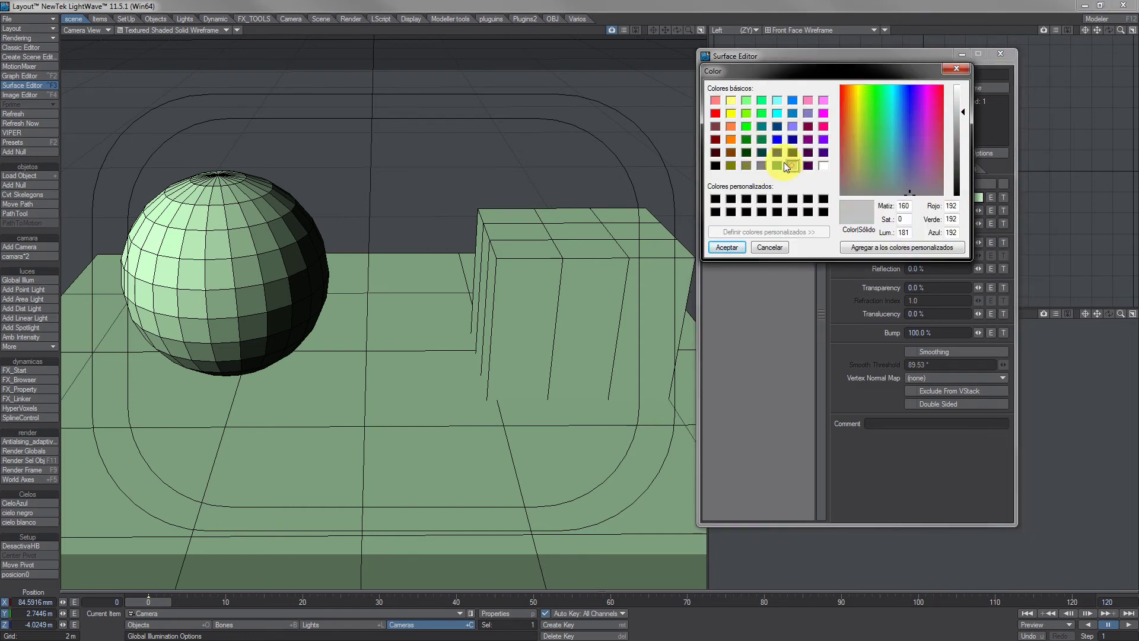
click(724, 248)
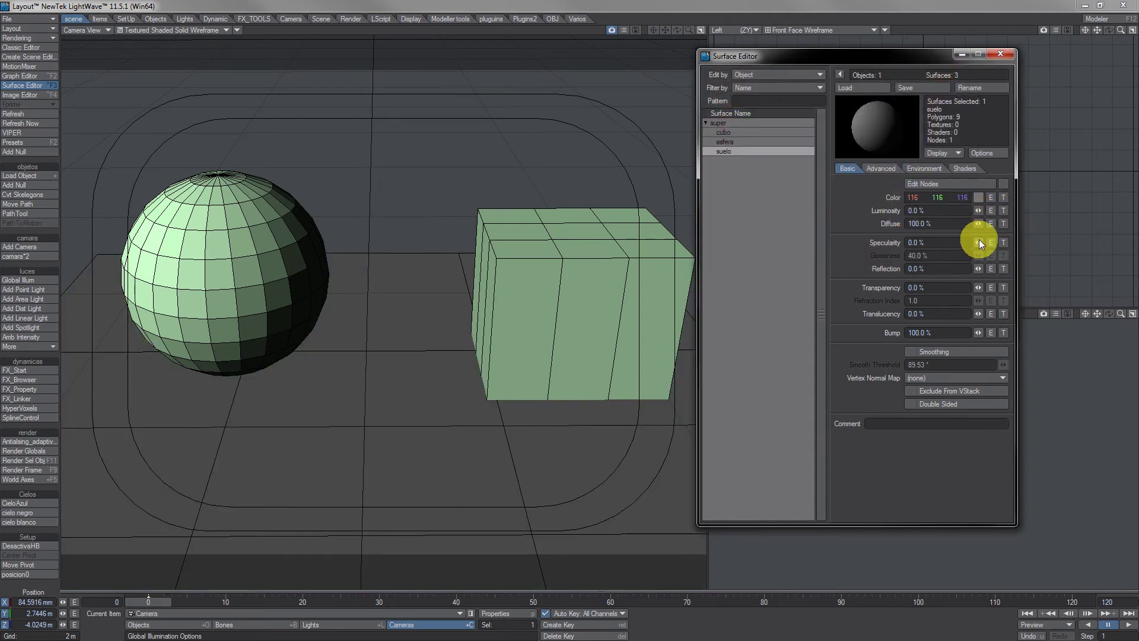
drag(979, 242, 1003, 242)
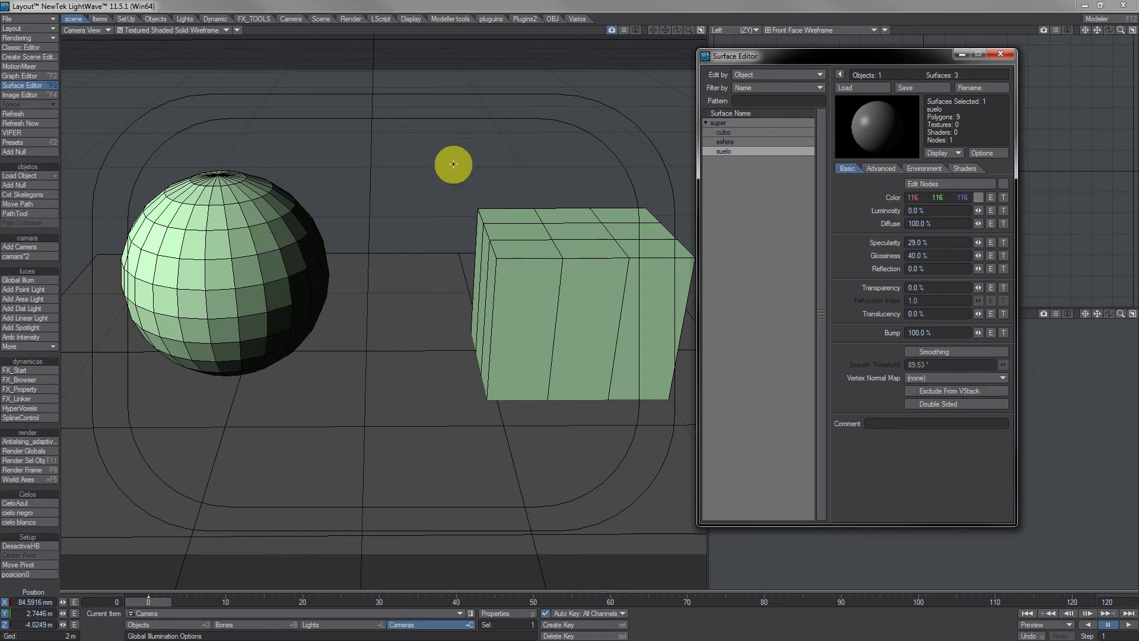
Switch the camera view to VPR and give suelo smoothing, double-sided polygons and 22% reflection.
click(121, 30)
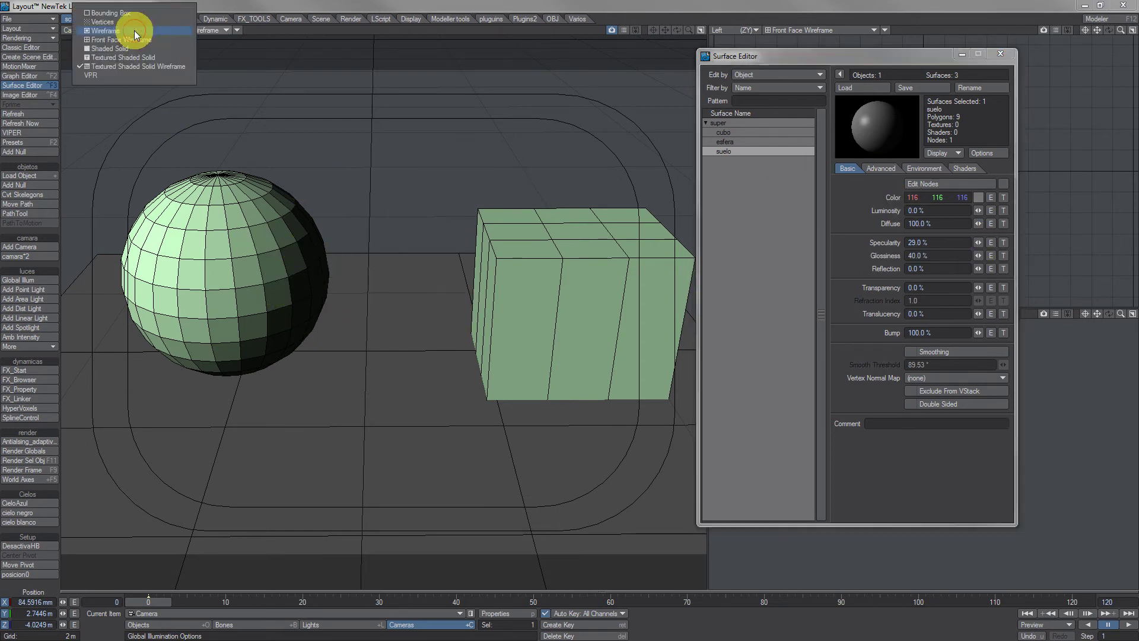
click(108, 75)
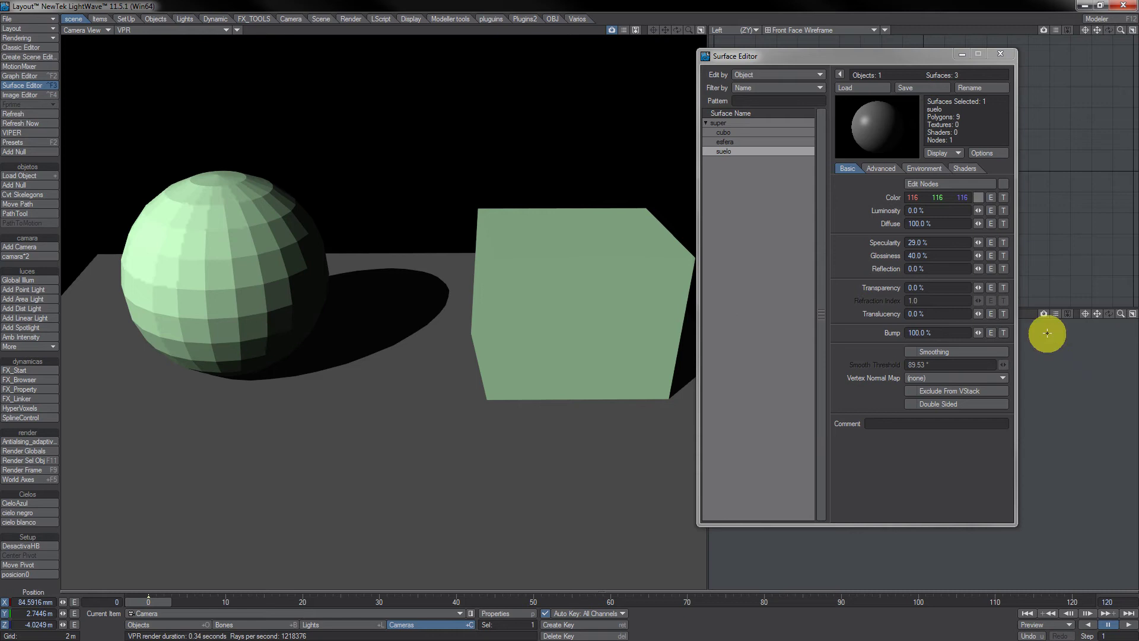
click(937, 351)
click(941, 403)
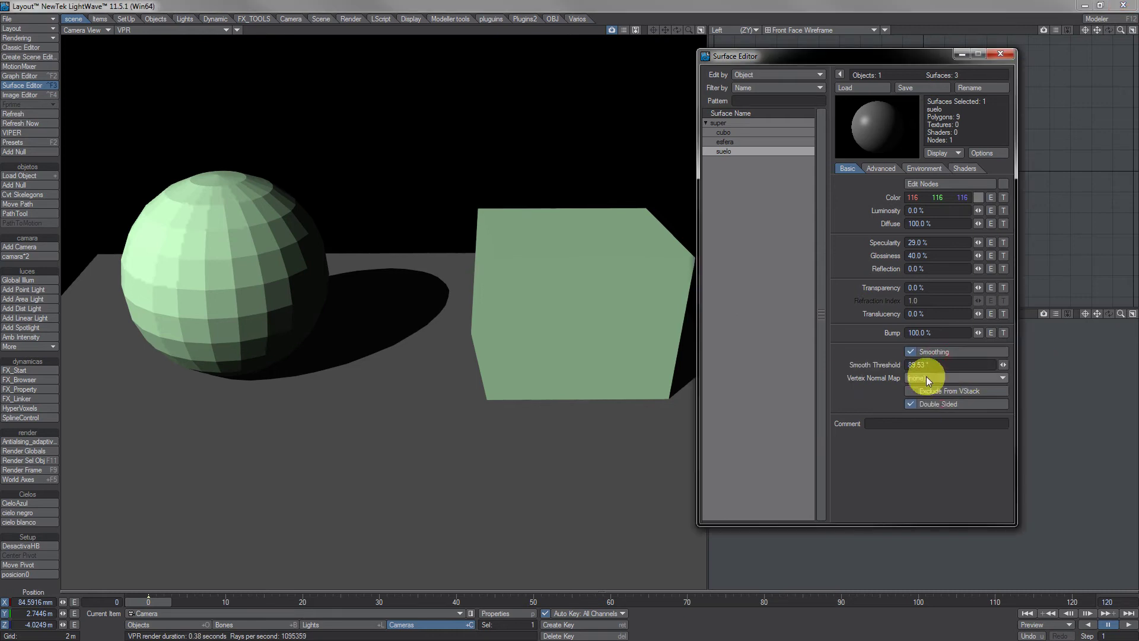
drag(978, 268, 1005, 268)
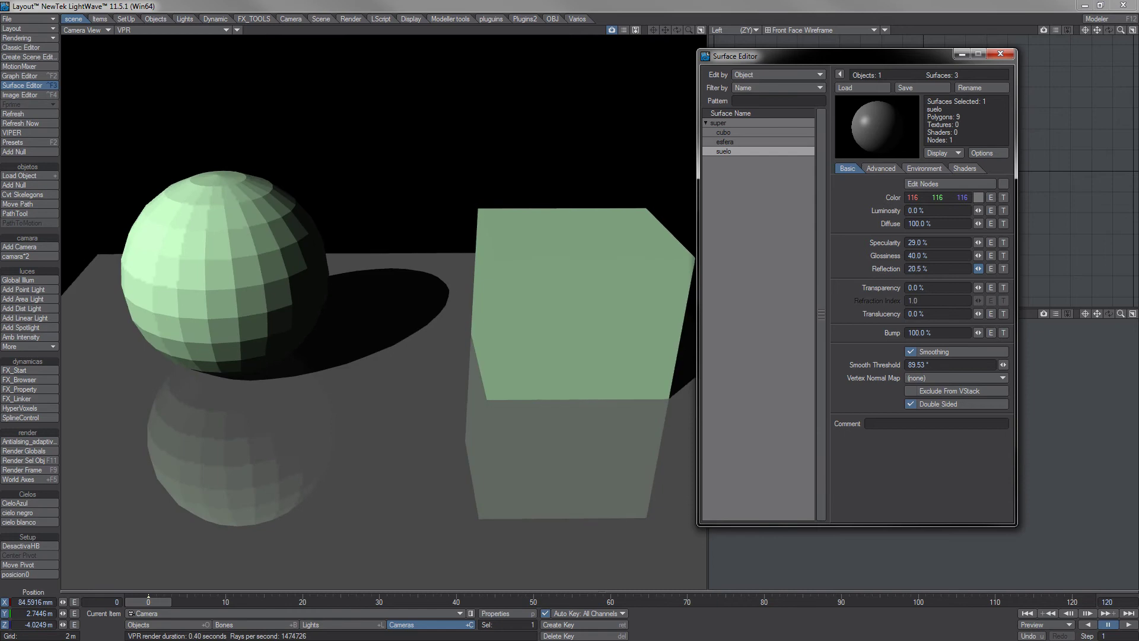
Switch the camera view to Textured Shaded Solid and back to VPR to compare the two displays.
click(199, 29)
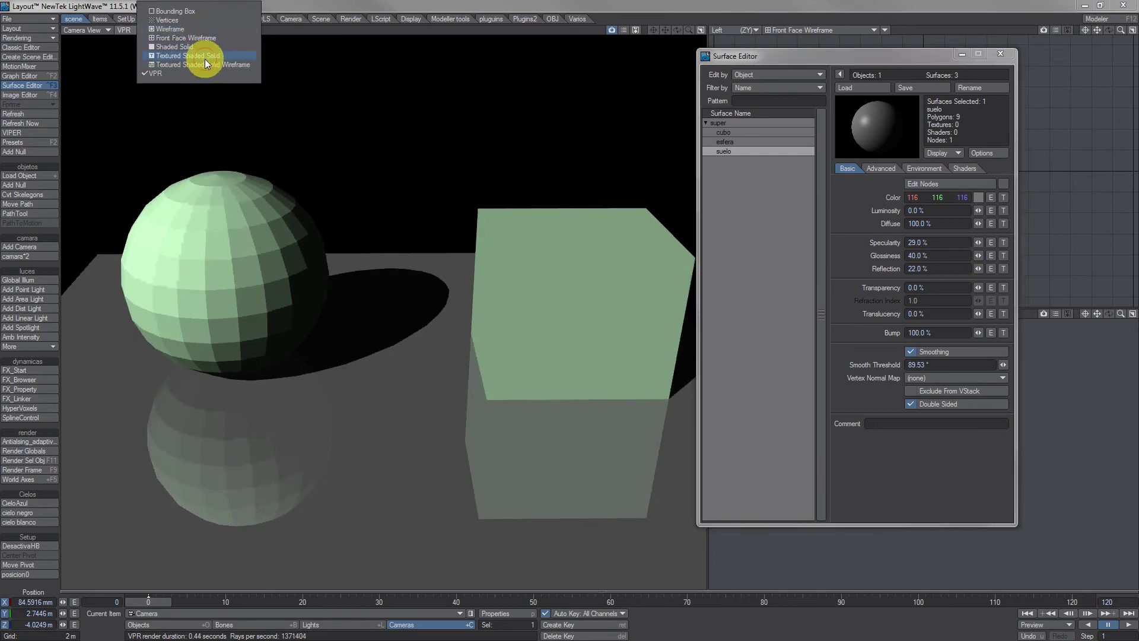
click(205, 56)
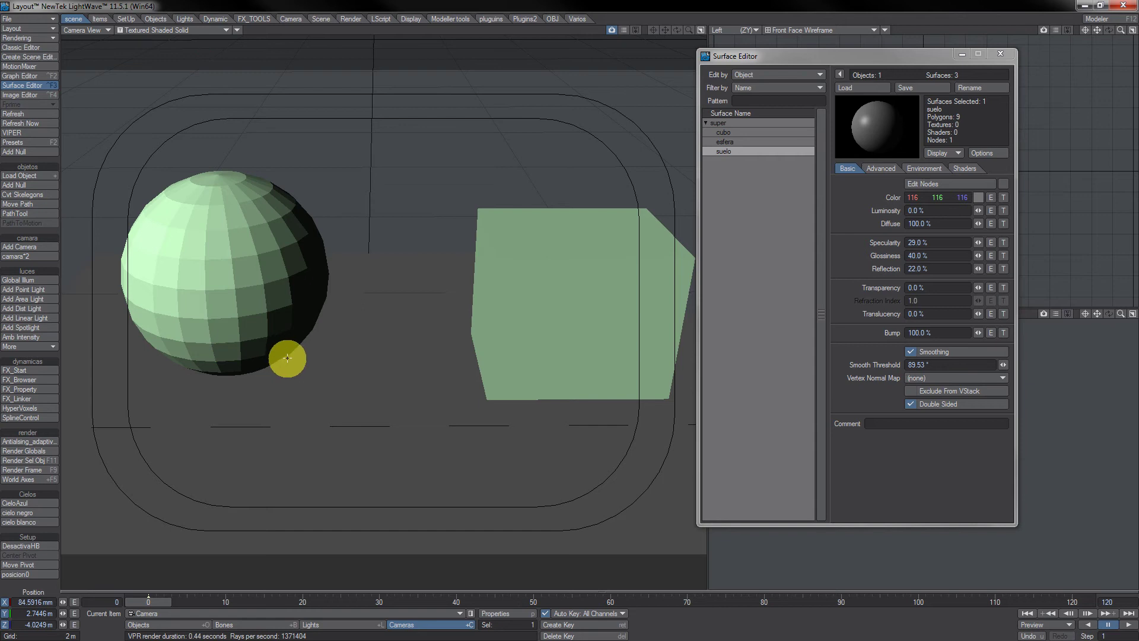
key(ctrl+F9)
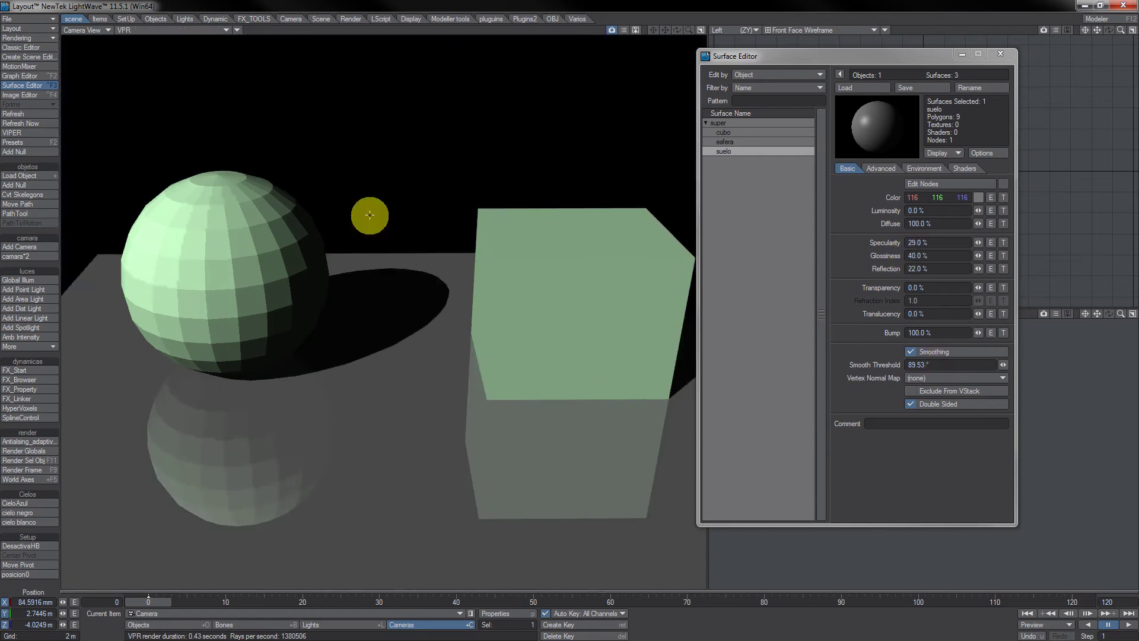
Lower the diffuse value of the suelo surface to 7%.
click(881, 169)
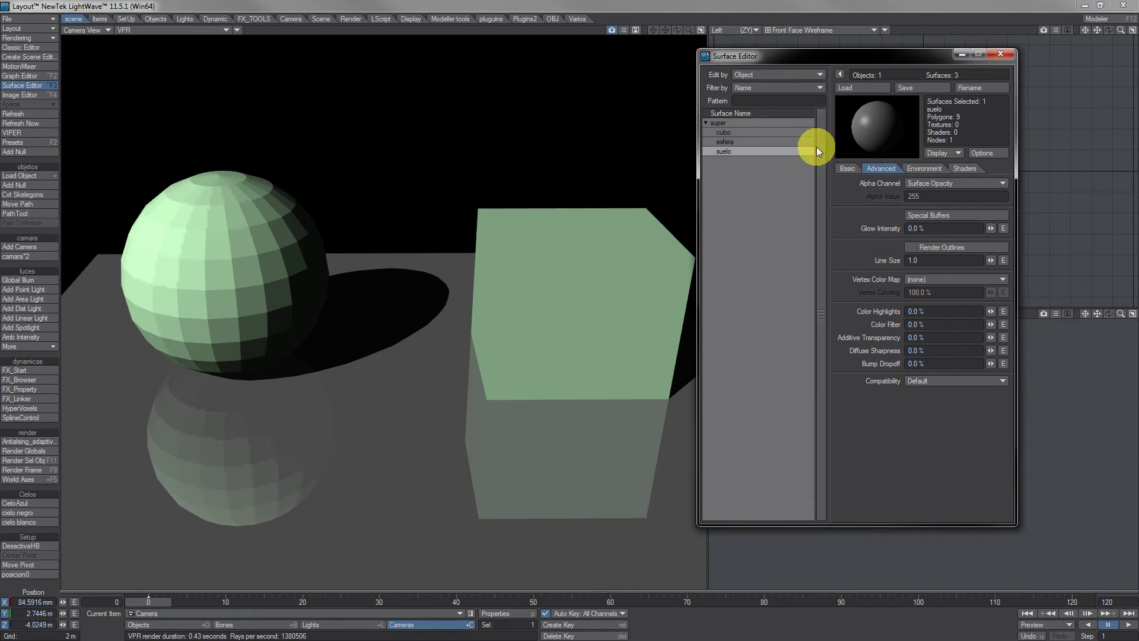
click(849, 168)
drag(973, 225, 947, 224)
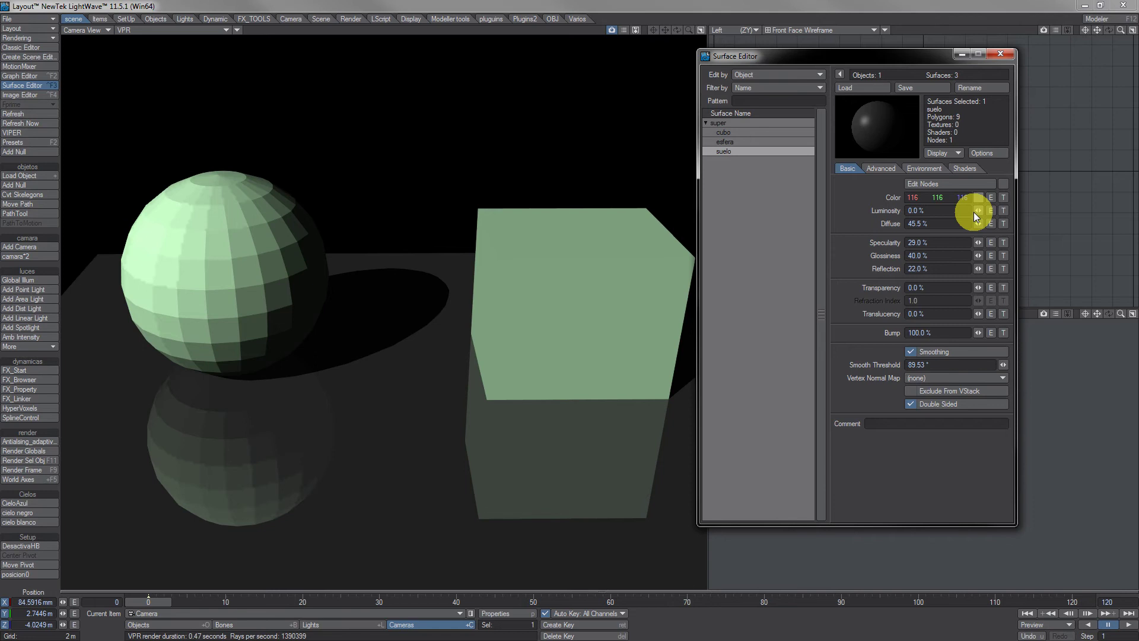
drag(977, 212, 946, 223)
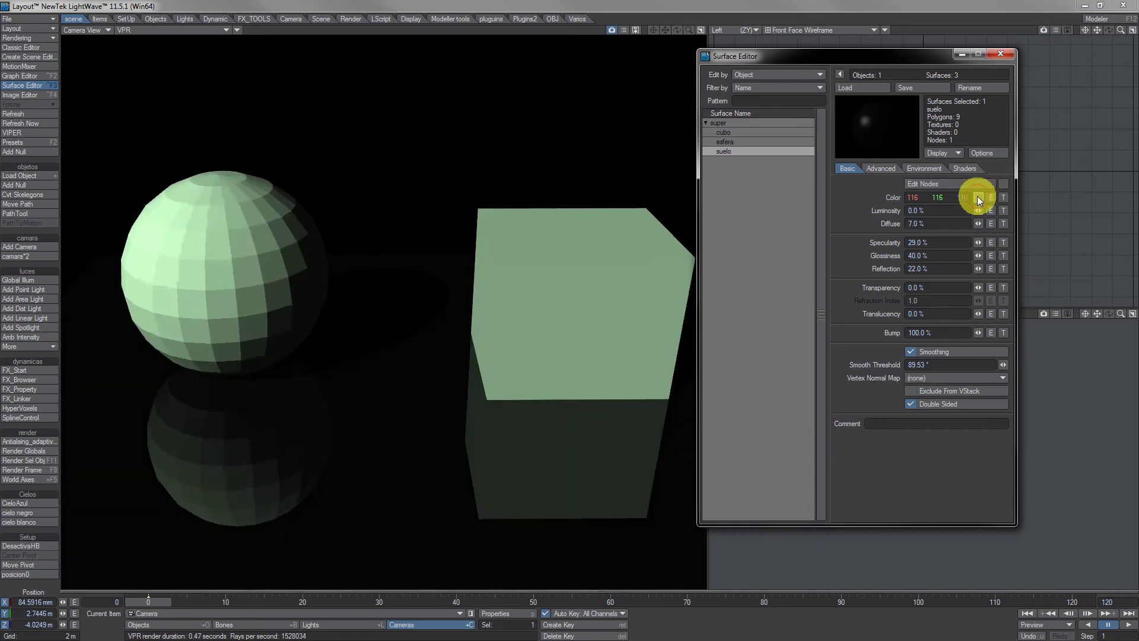
Change the suelo colour to black (0, 0, 0) and set its diffuse to 100%.
click(978, 197)
drag(955, 153, 1033, 210)
click(736, 249)
drag(977, 210, 922, 210)
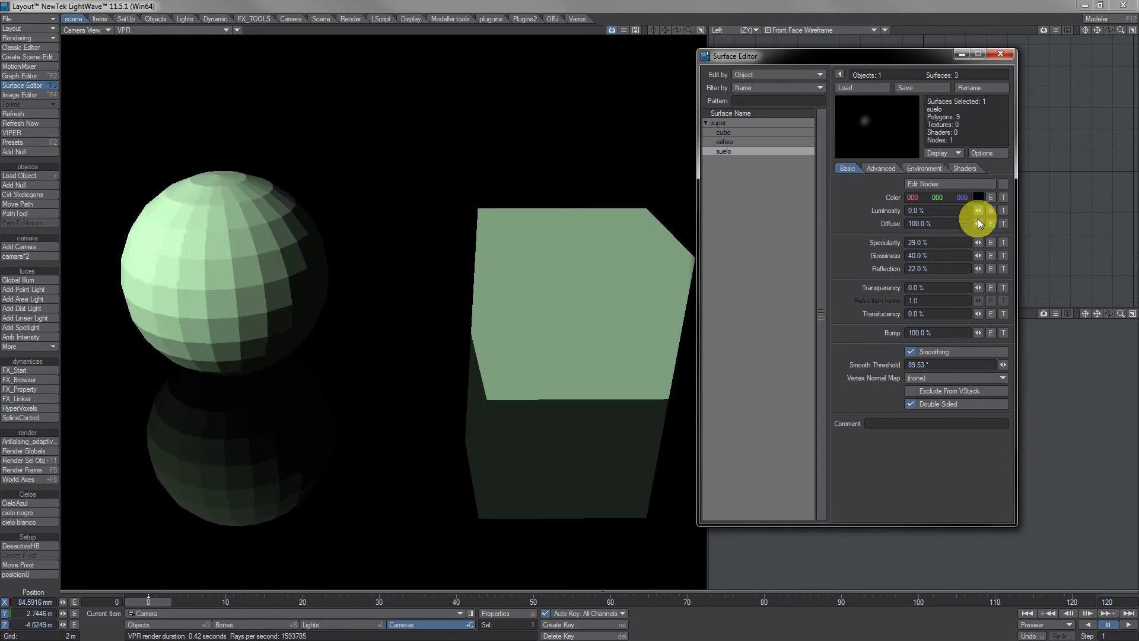
Change the suelo colour to white (255, 255, 255) and set its diffuse to 0%.
click(981, 198)
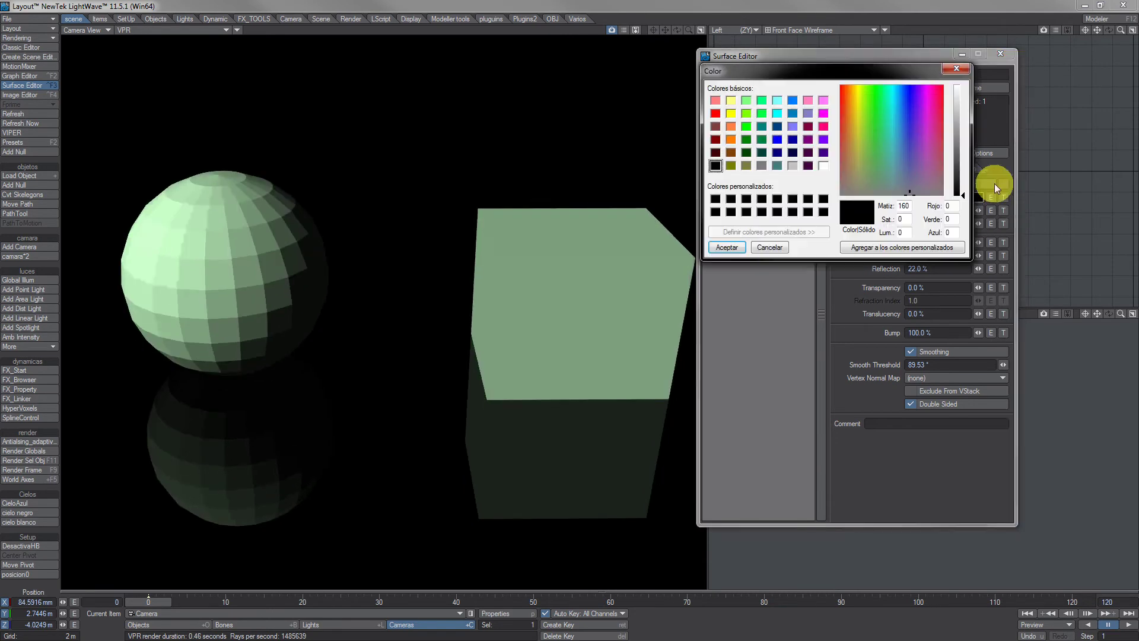
click(957, 151)
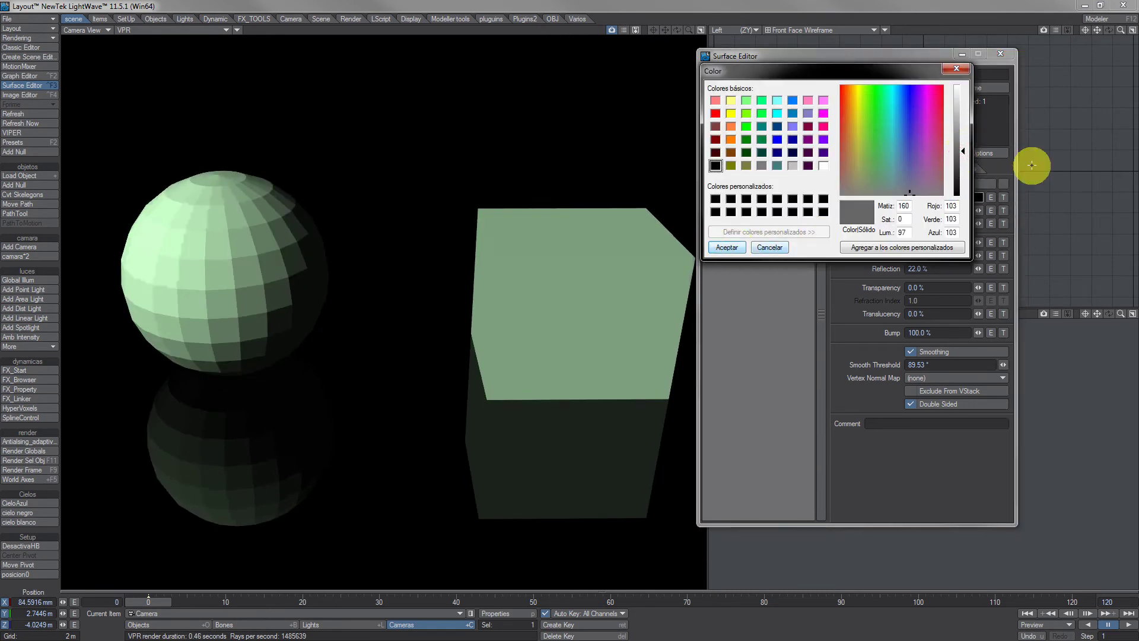
click(960, 87)
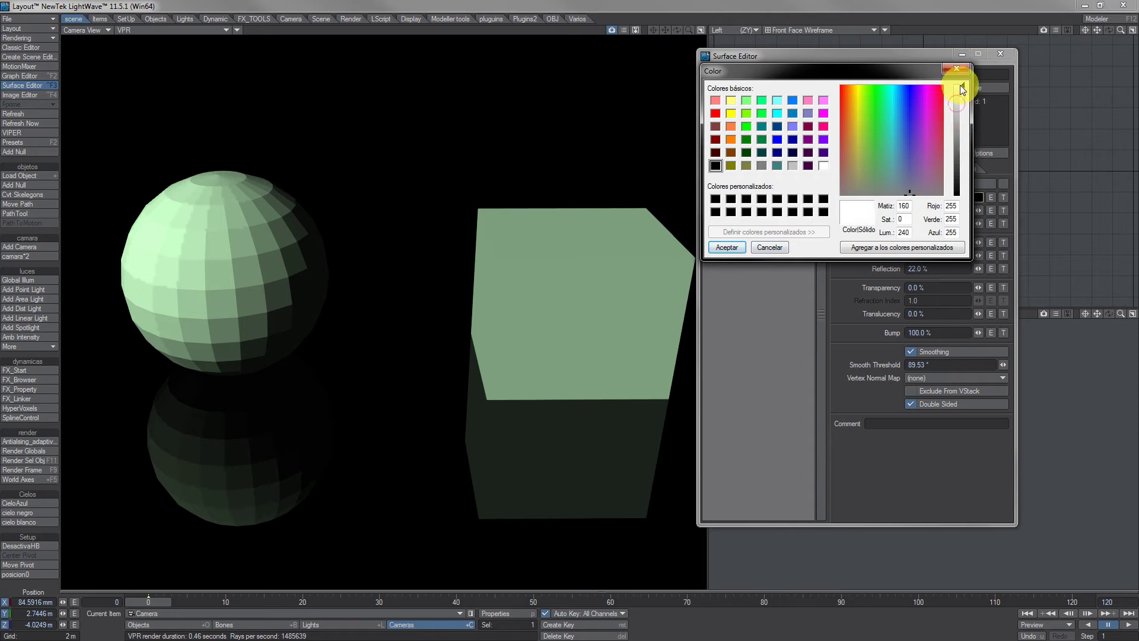
click(727, 246)
drag(970, 223, 976, 224)
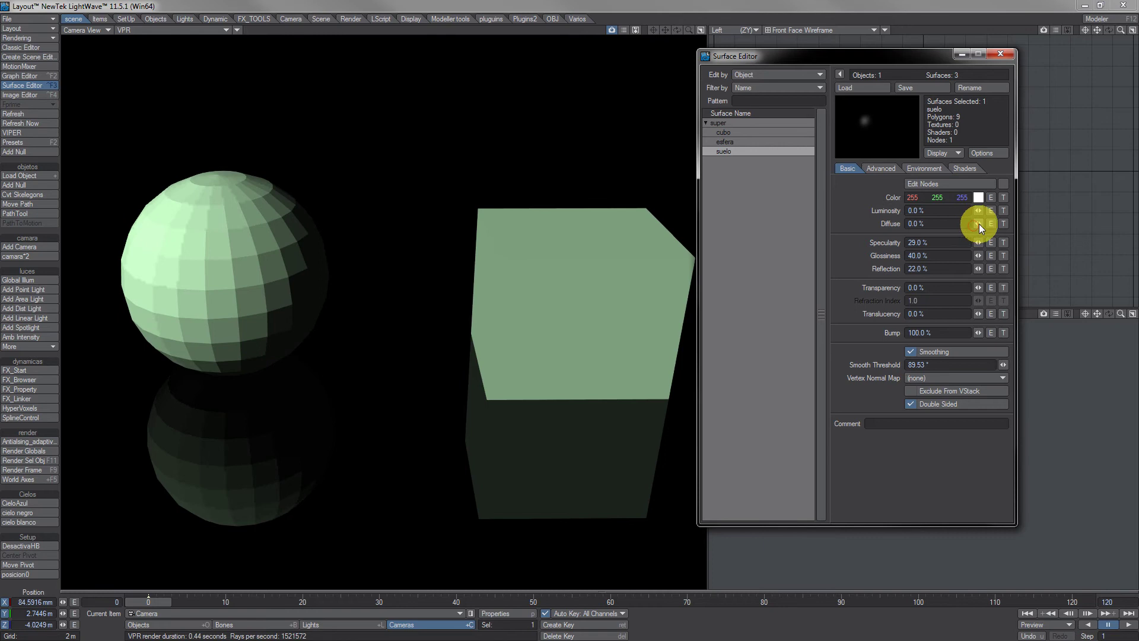
Set the suelo diffuse back to 100% and its colour to grey 106, 106, 106.
drag(979, 224, 1038, 224)
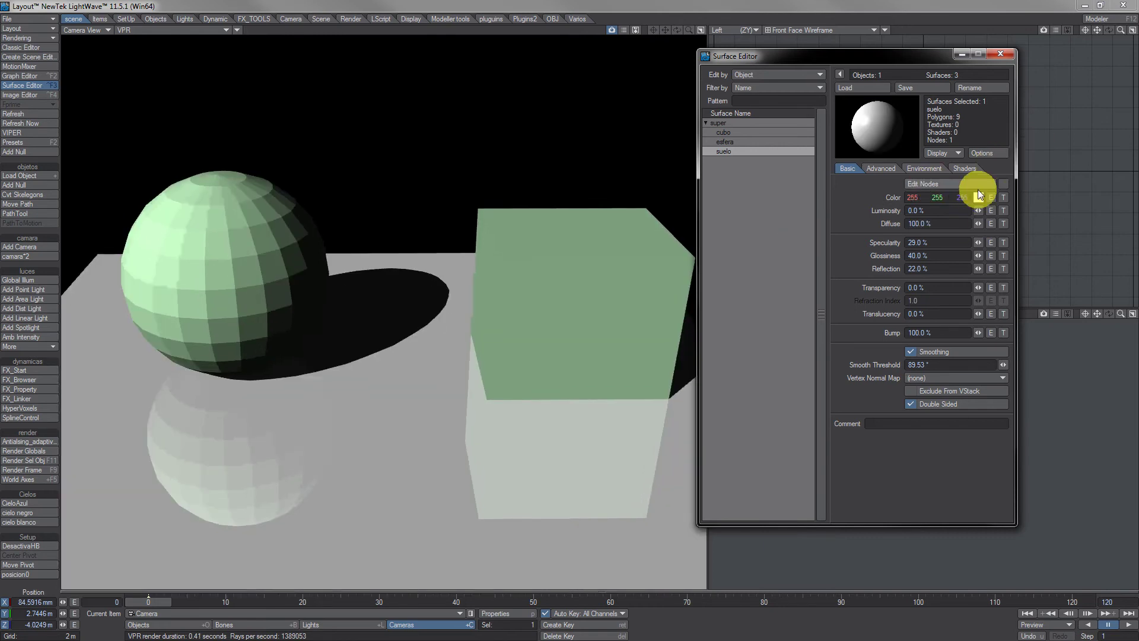
click(977, 197)
drag(966, 97, 962, 149)
click(726, 246)
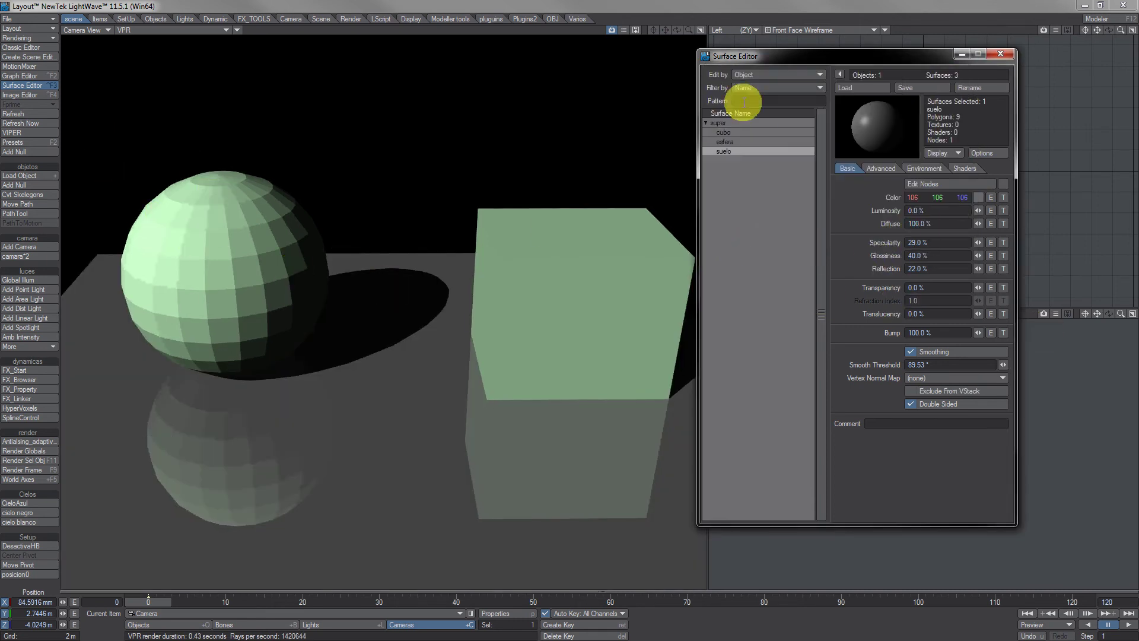
Load the built-in Metal surface preset Silver_RayTrace onto the esfera surface.
click(746, 140)
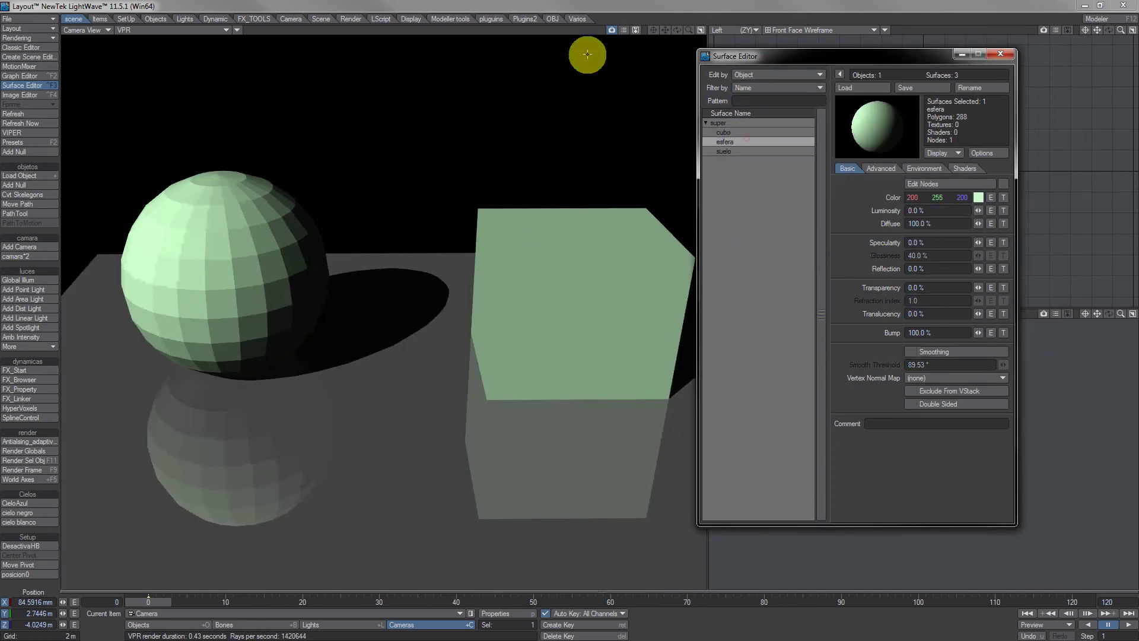
click(24, 143)
click(679, 88)
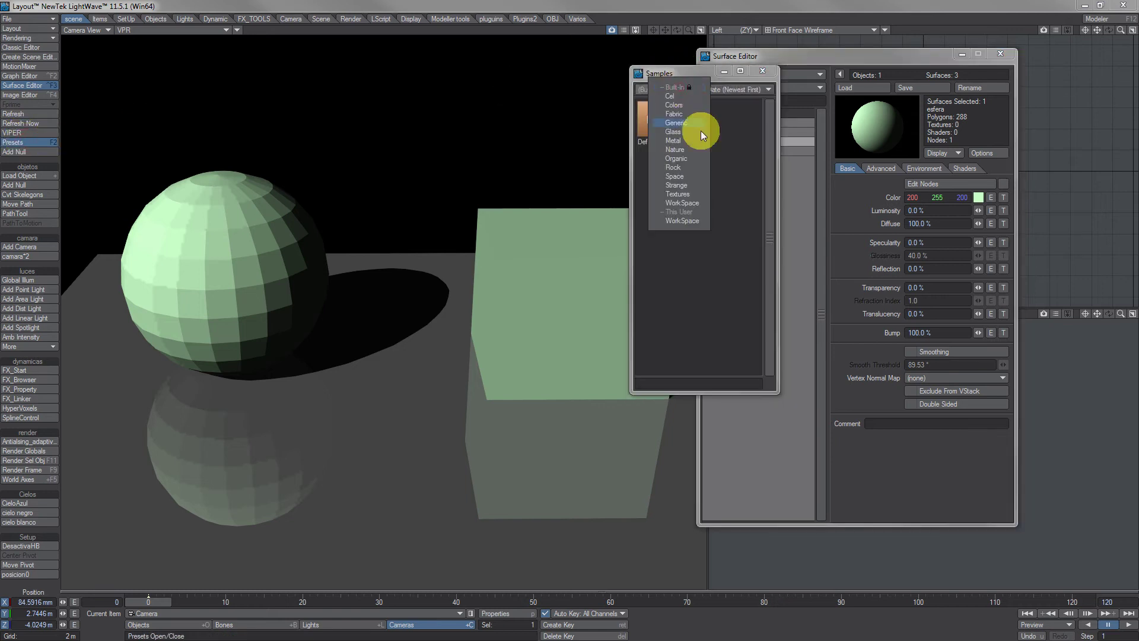
click(699, 144)
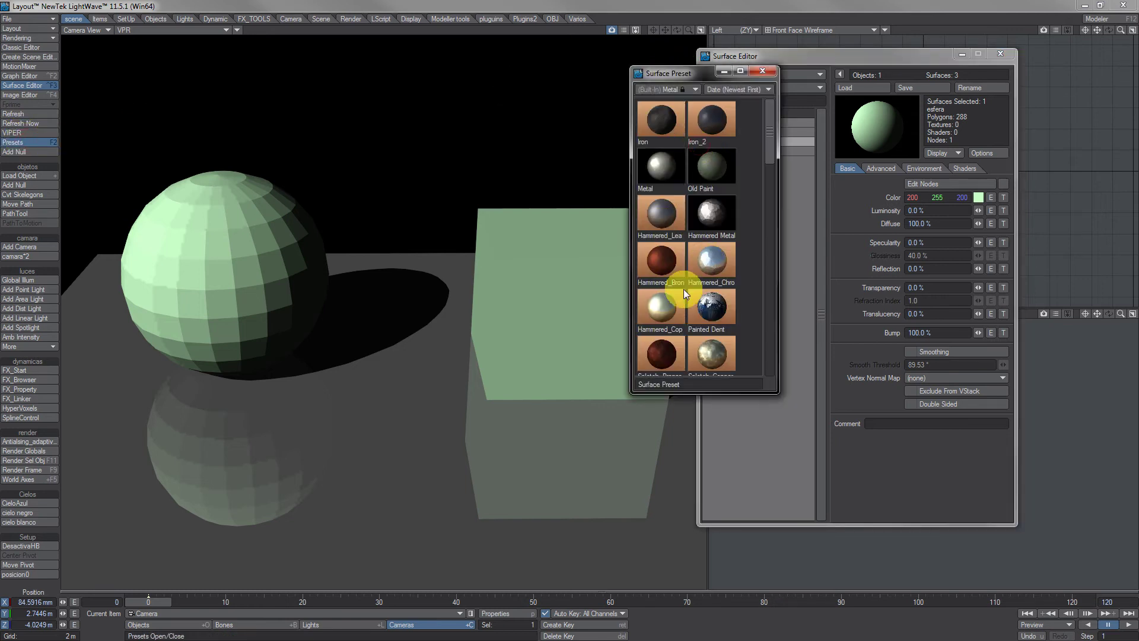
scroll(681, 293, down, 3)
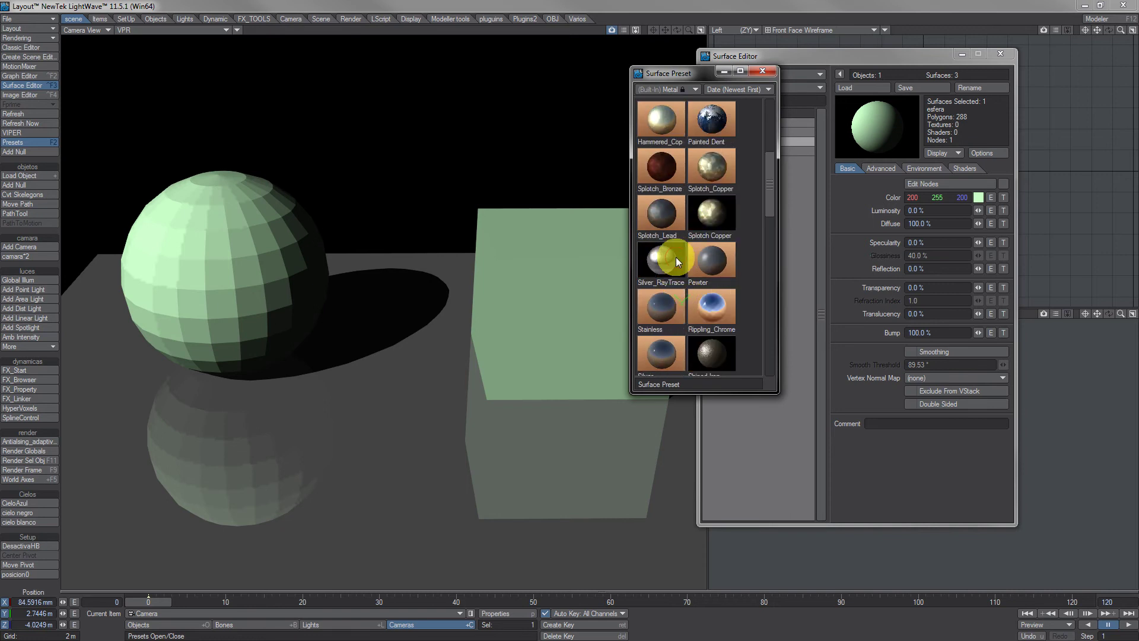
double_click(675, 257)
click(371, 158)
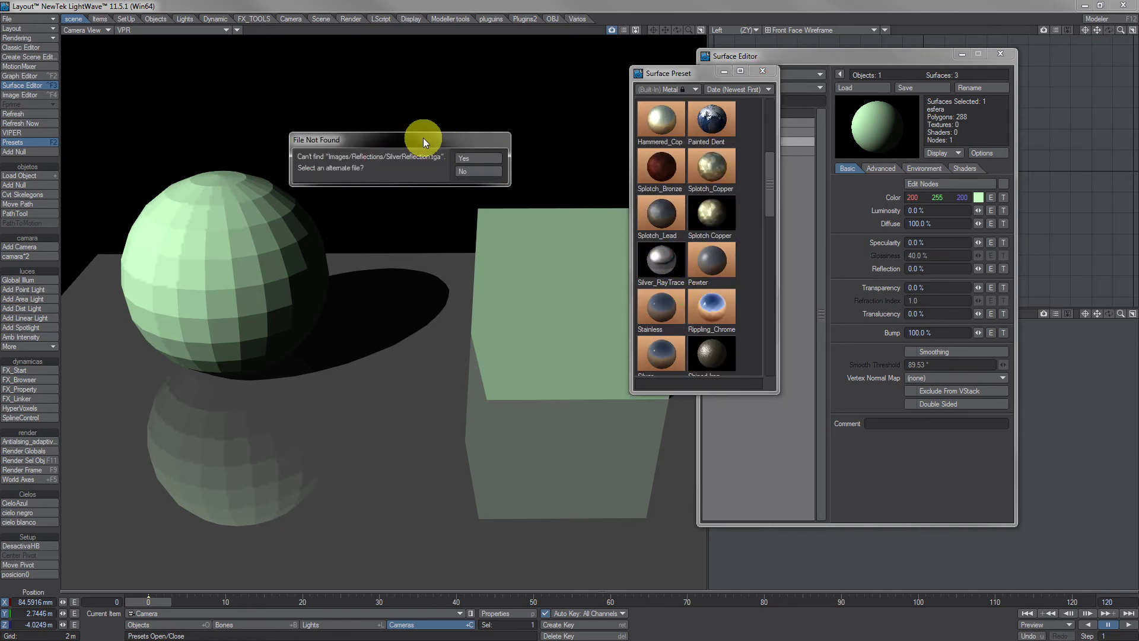
Supply SilverReflection.tga from the Reflections folder as the preset's missing image and close the surface presets.
click(478, 157)
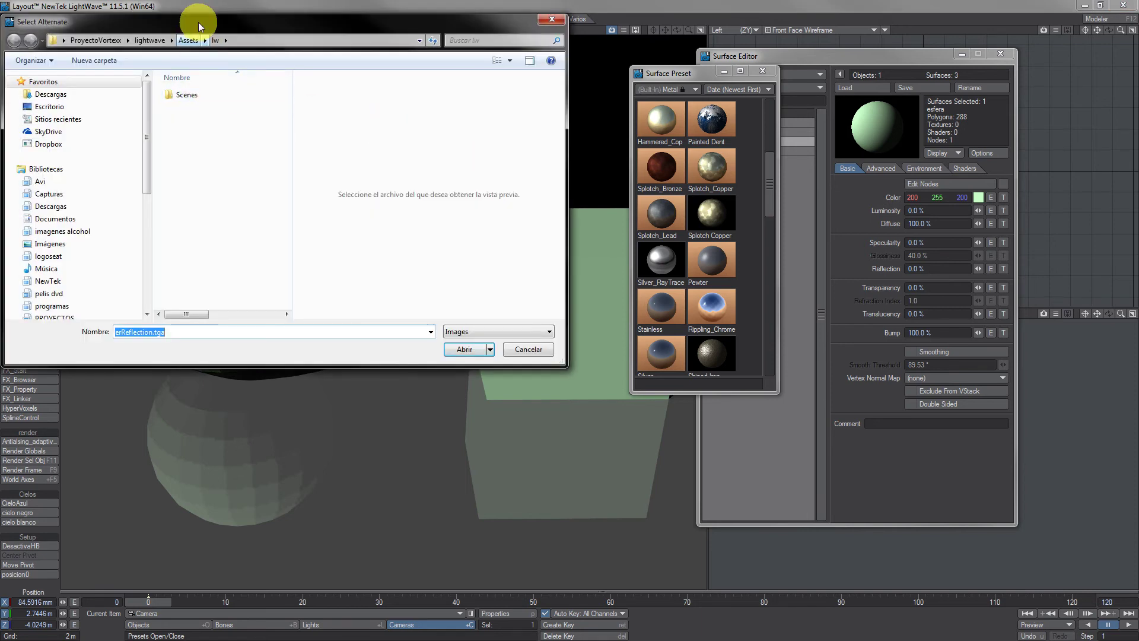
key(Escape)
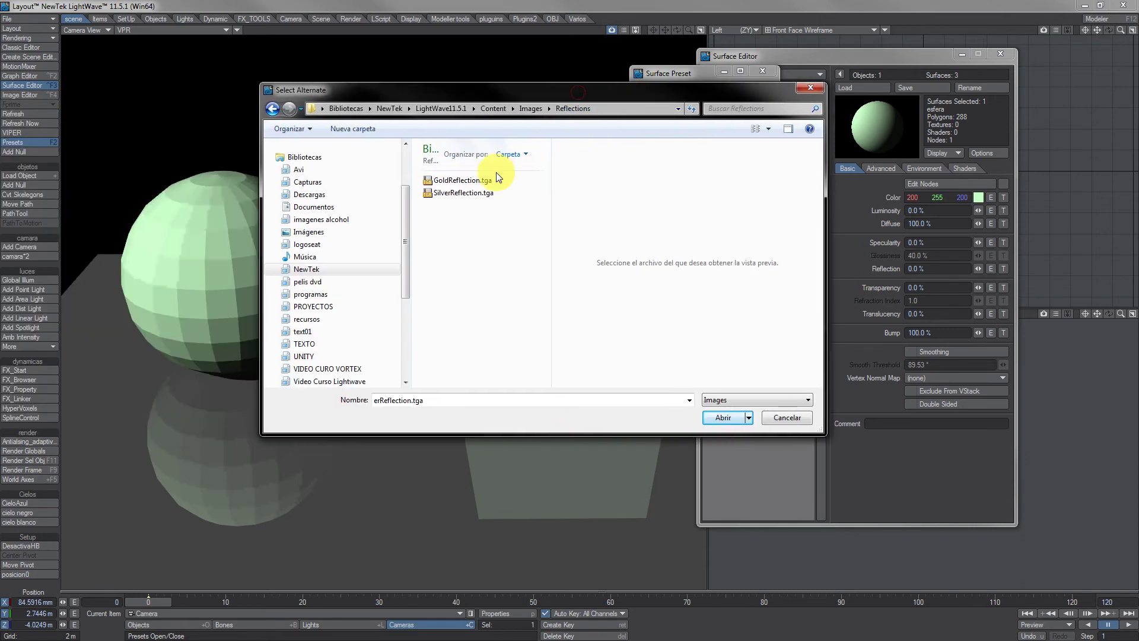
double_click(483, 188)
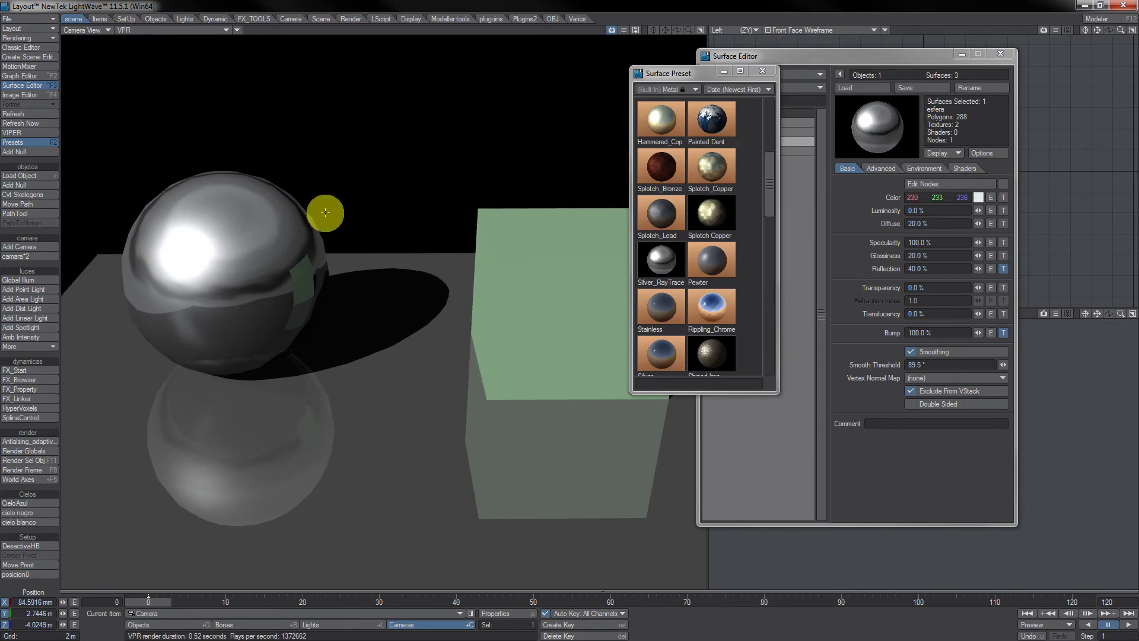
click(764, 72)
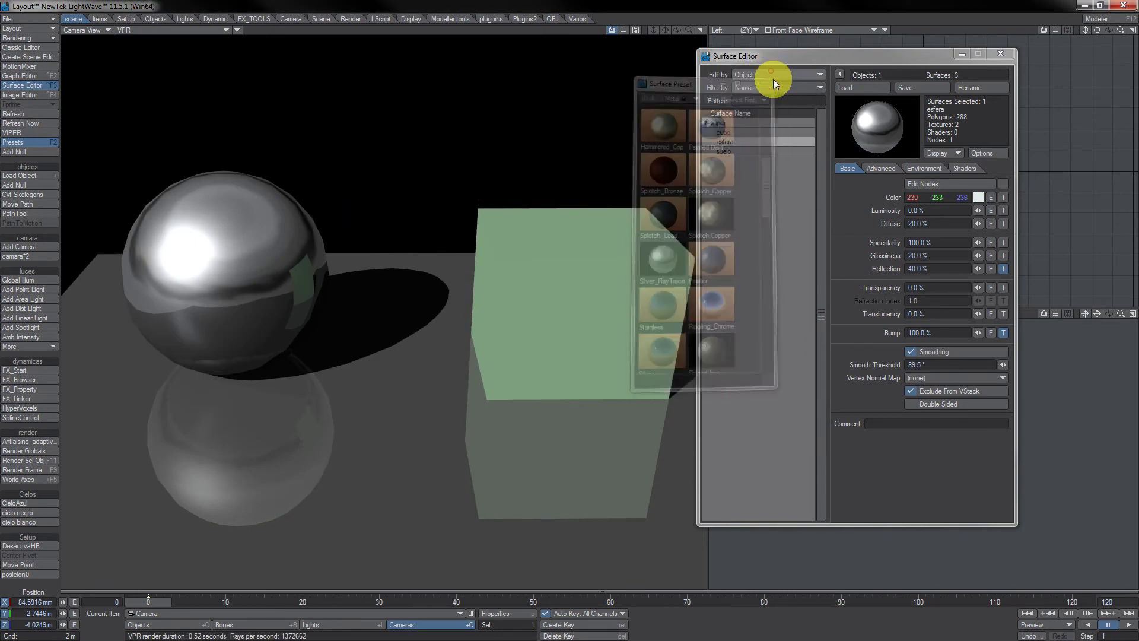
Paste the copied esfera metal surface onto the suelo and cubo surfaces.
right_click(747, 151)
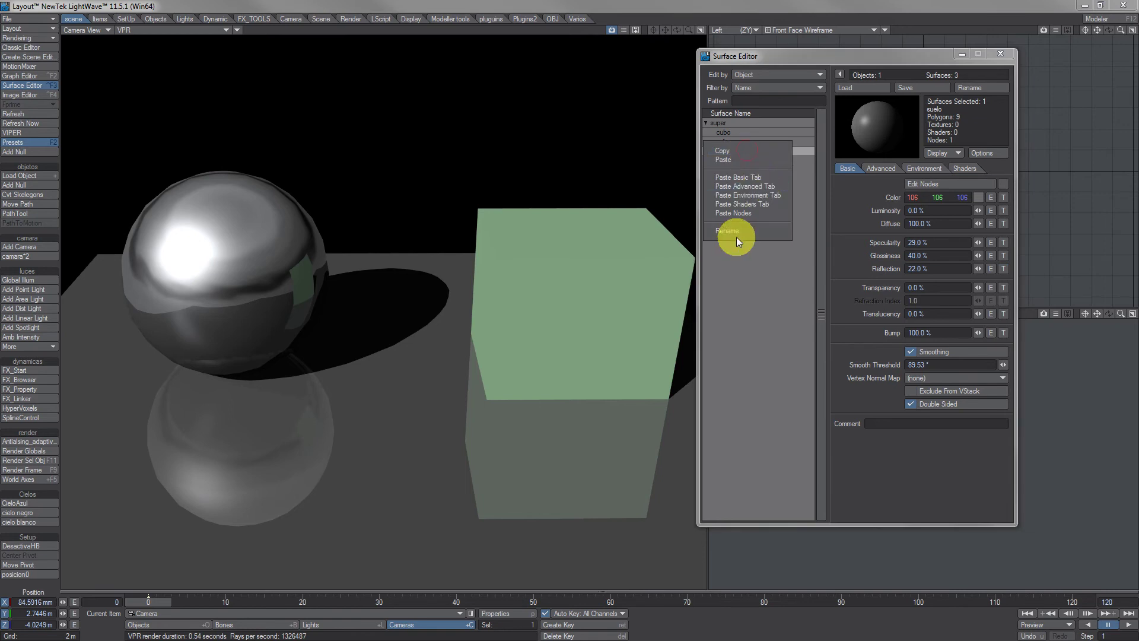
click(735, 159)
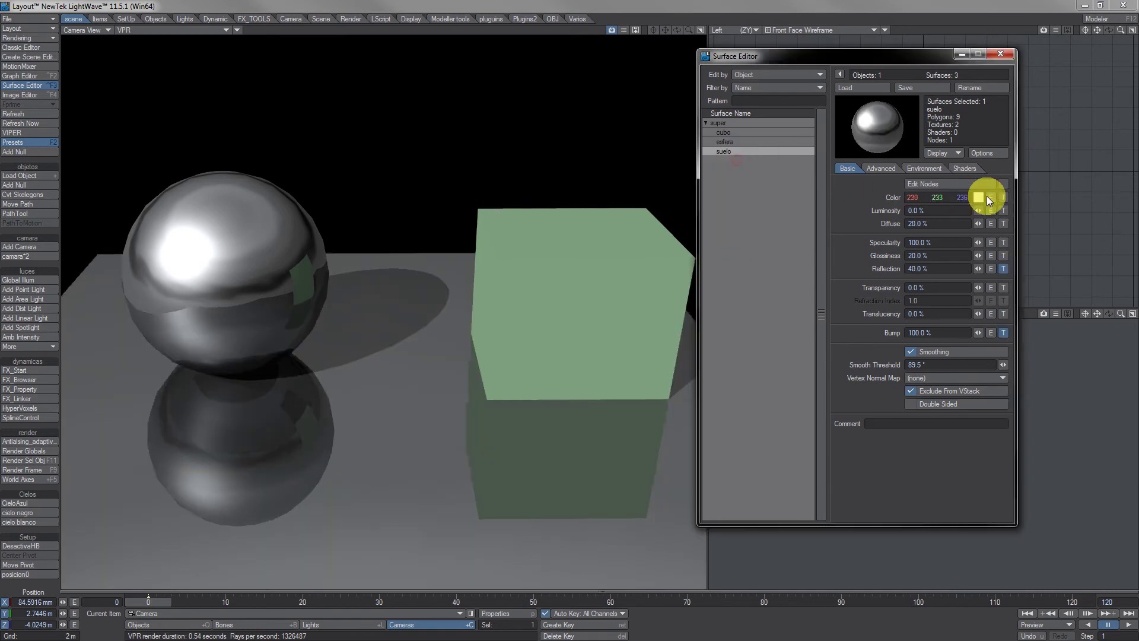
right_click(739, 132)
click(739, 142)
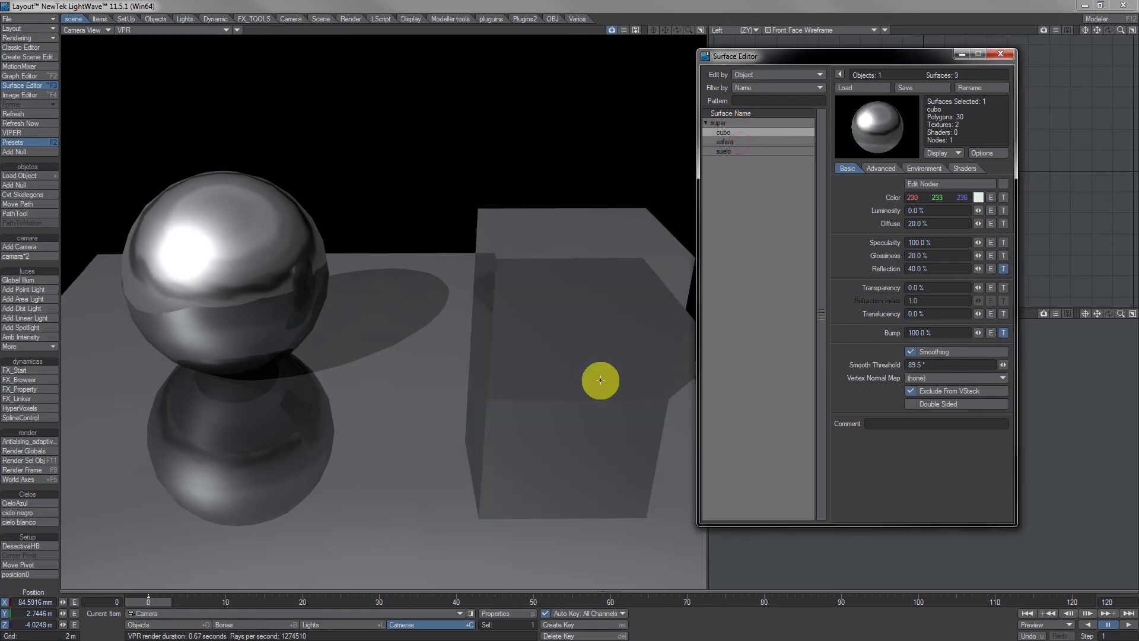
Change the esfera surface colour to pale green (222, 249, 217).
click(733, 143)
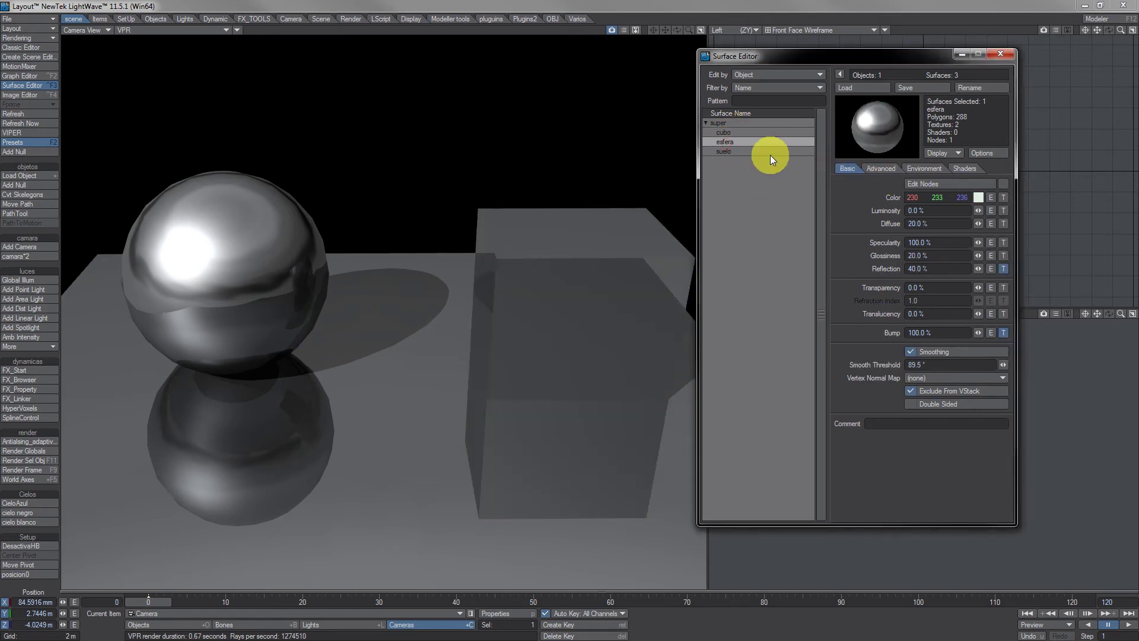
click(980, 197)
click(889, 123)
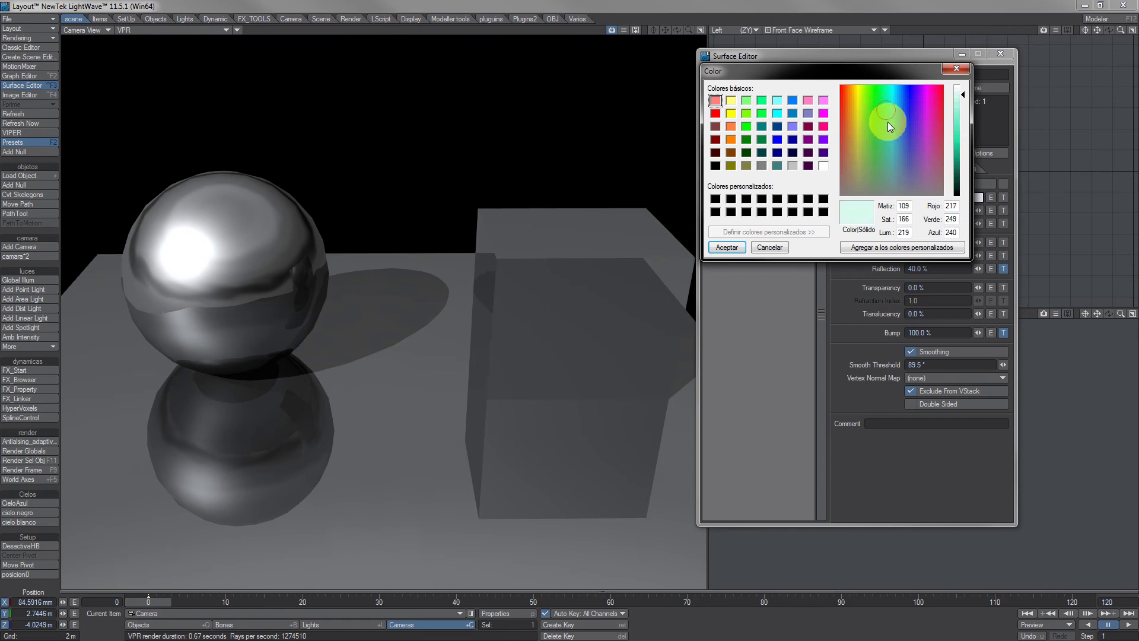
click(727, 247)
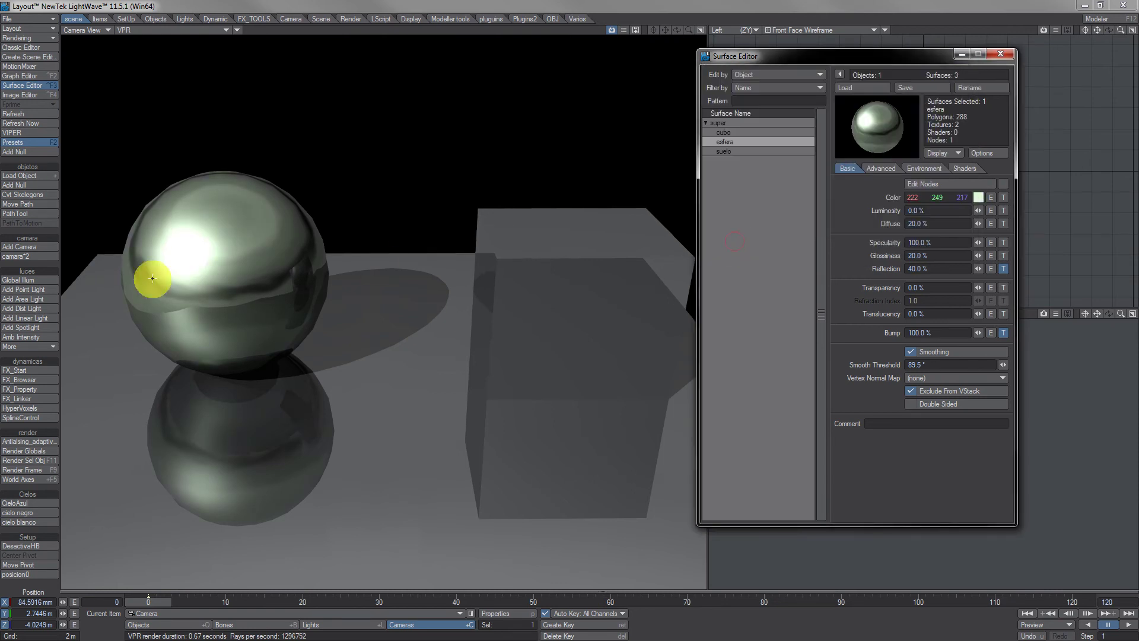
Change the cubo surface colour to pink (255, 128, 255) and close the Surface Editor.
click(735, 131)
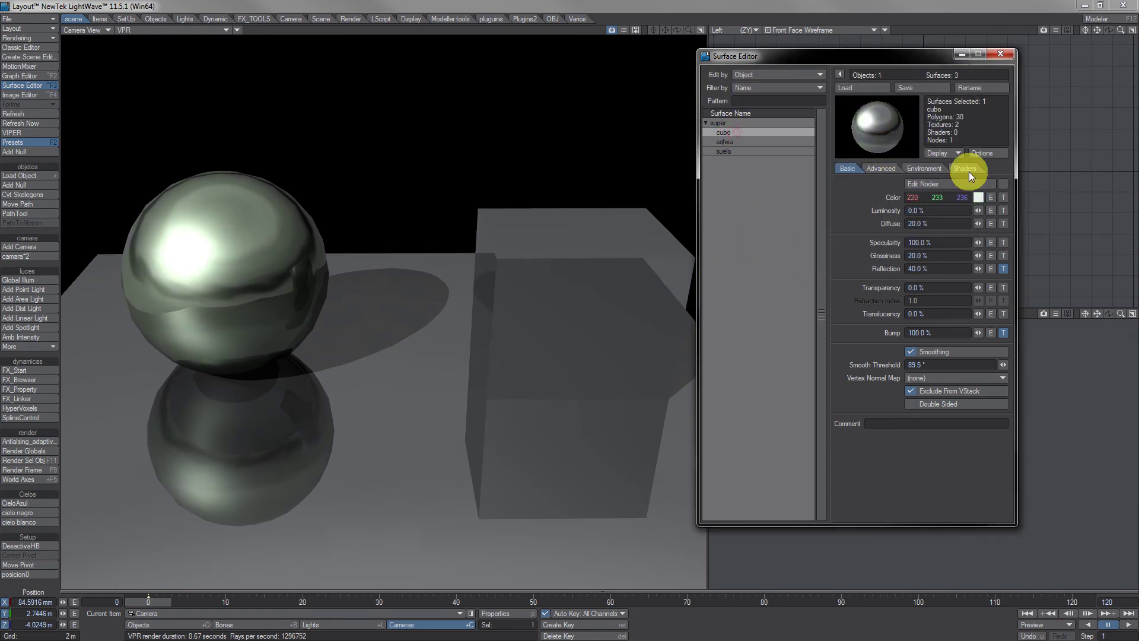
click(977, 197)
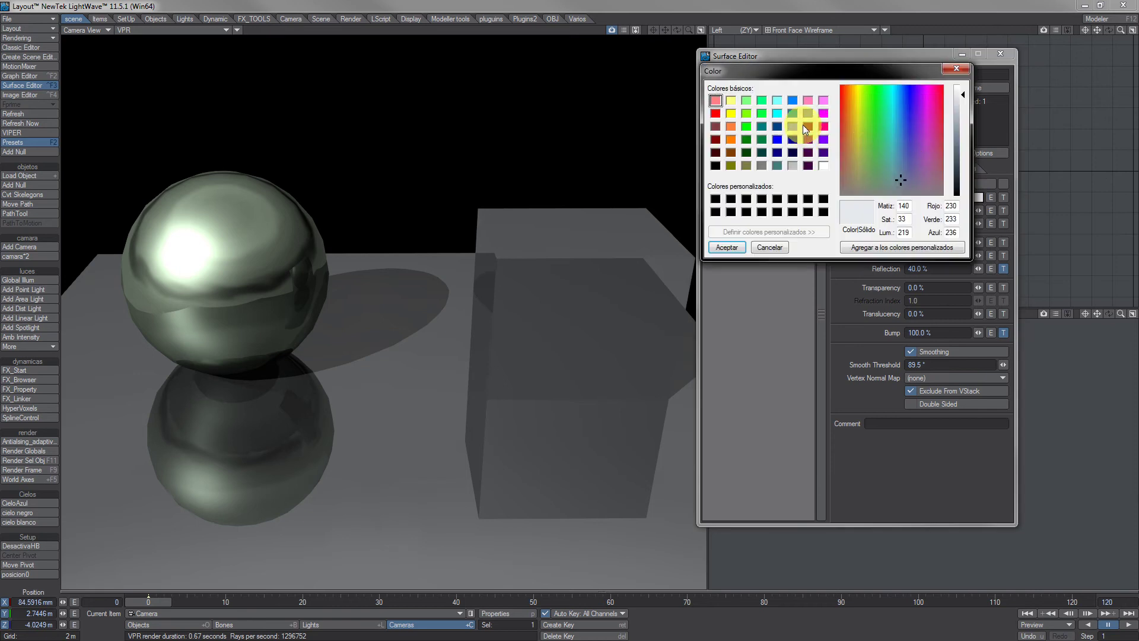
click(824, 100)
click(731, 242)
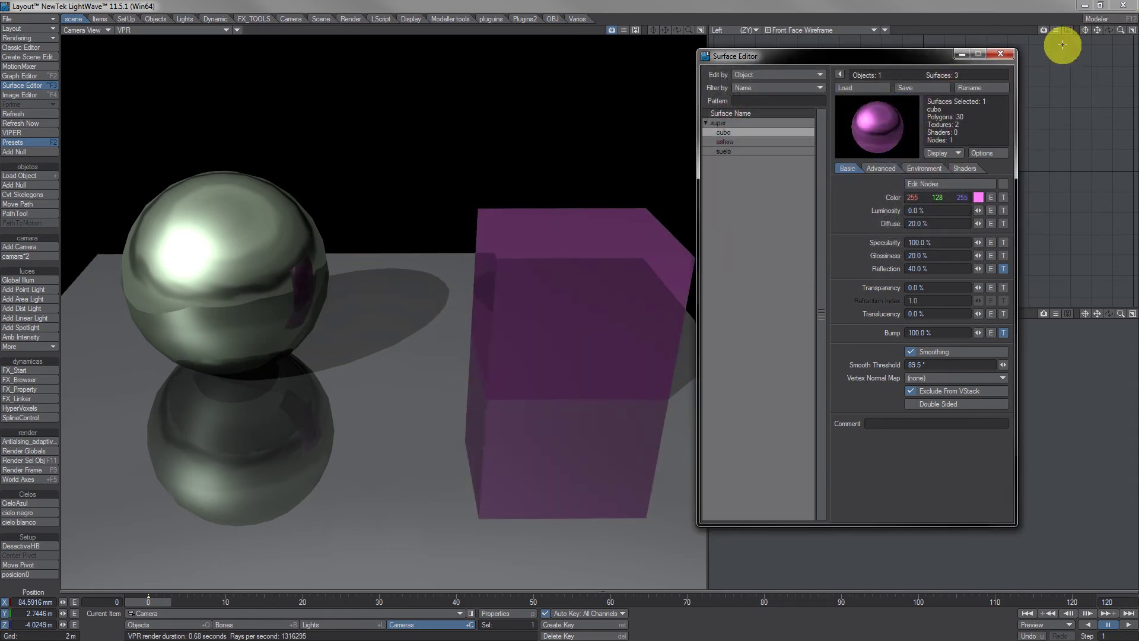
click(1007, 54)
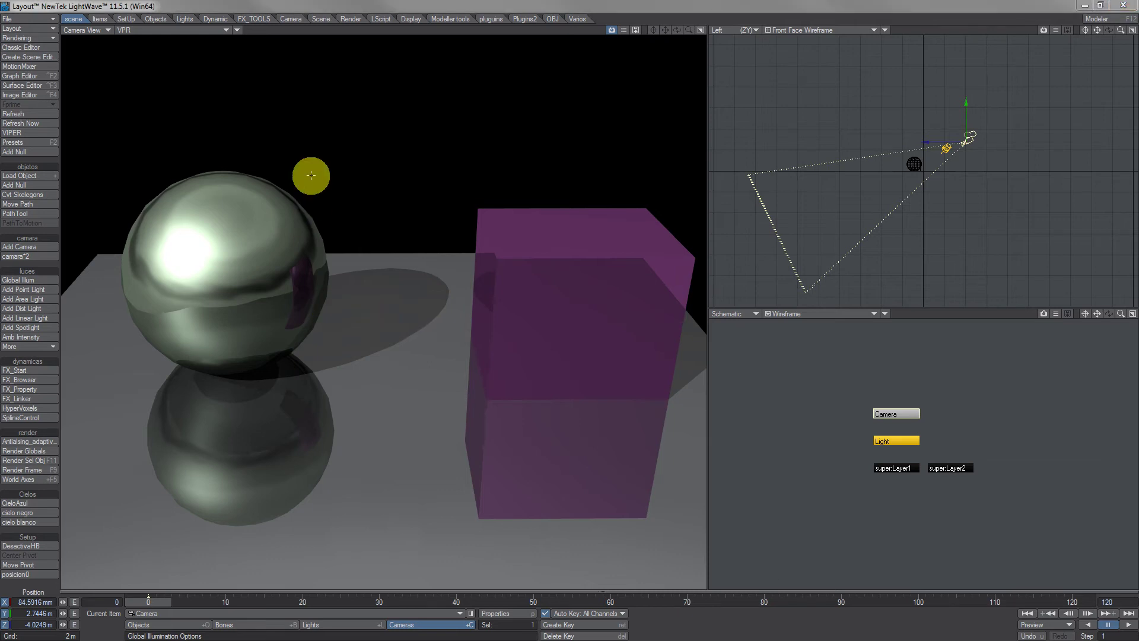
Turn on the Gradient Backdrop in the scene's backdrop effects and close the settings.
key(ctrl+F5)
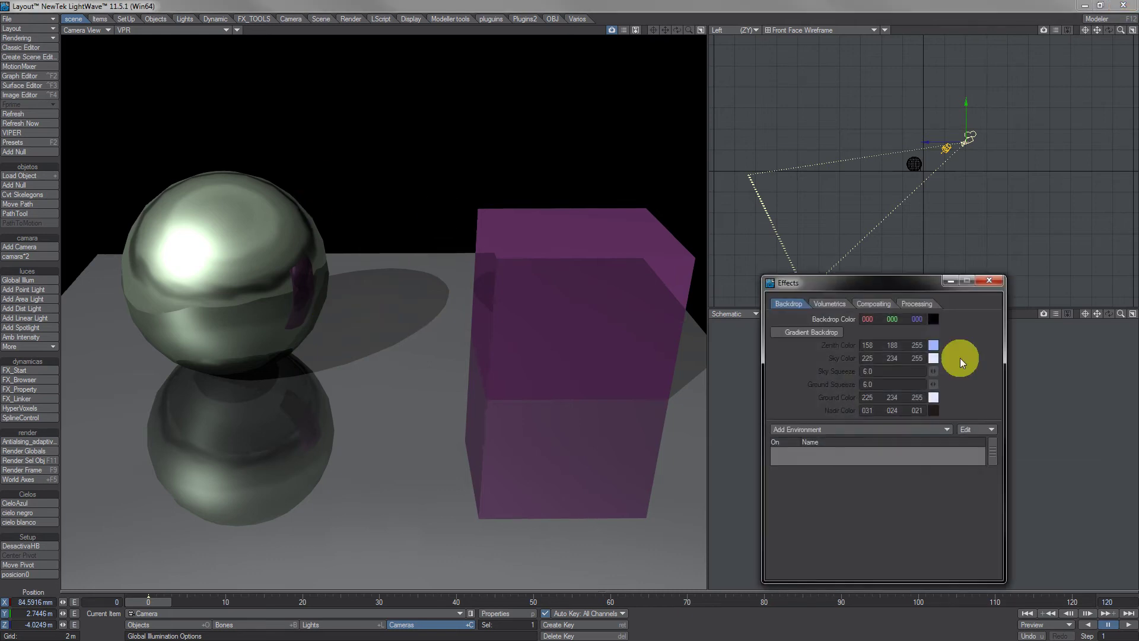
click(827, 335)
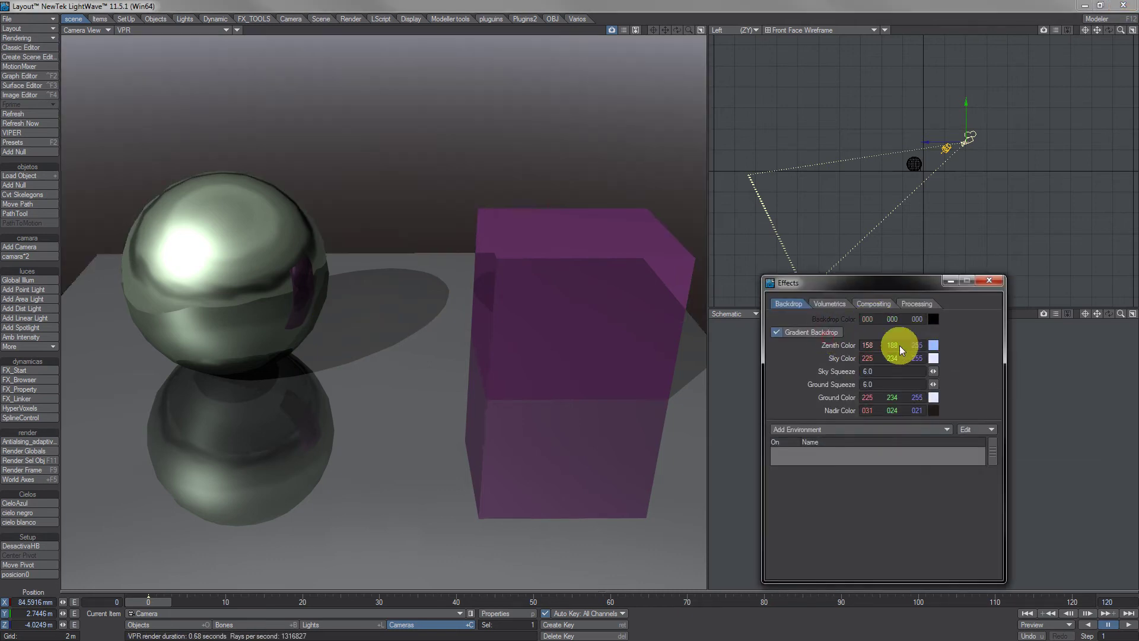
click(993, 278)
Enable radiosity in the Global Illumination render settings, keeping the camera view uncovered.
click(44, 37)
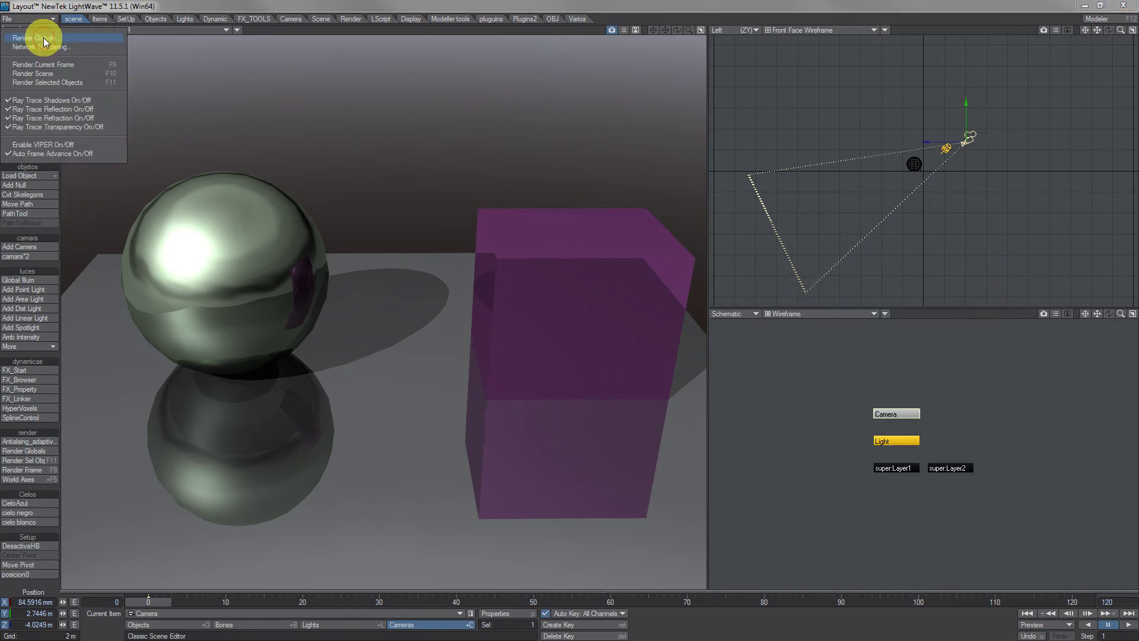
click(71, 38)
drag(559, 127, 392, 106)
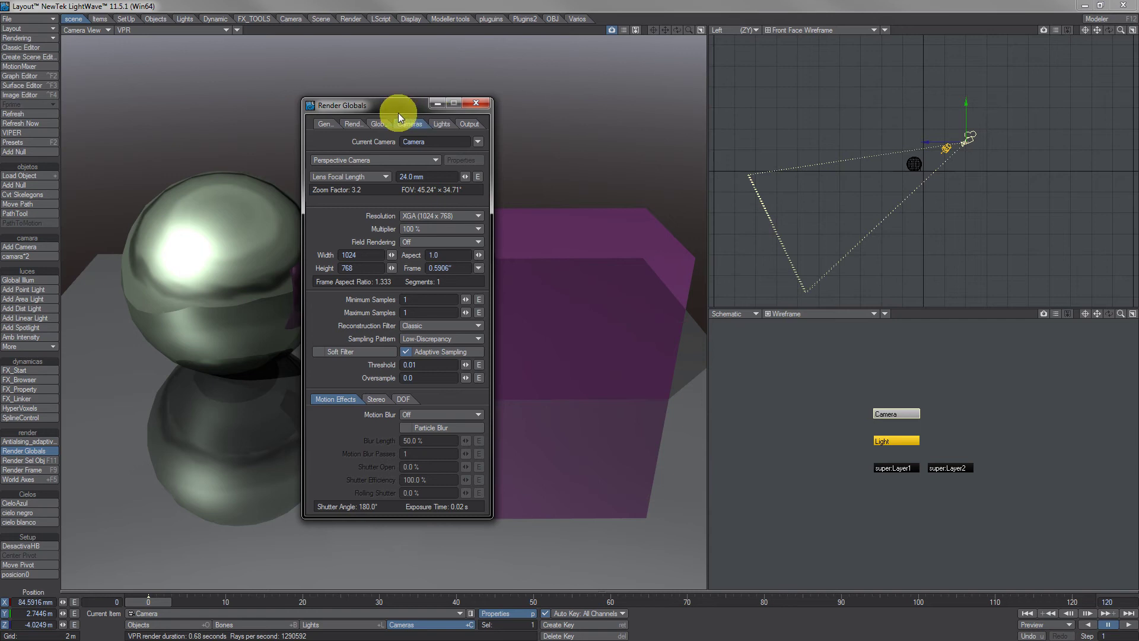
click(383, 124)
click(349, 140)
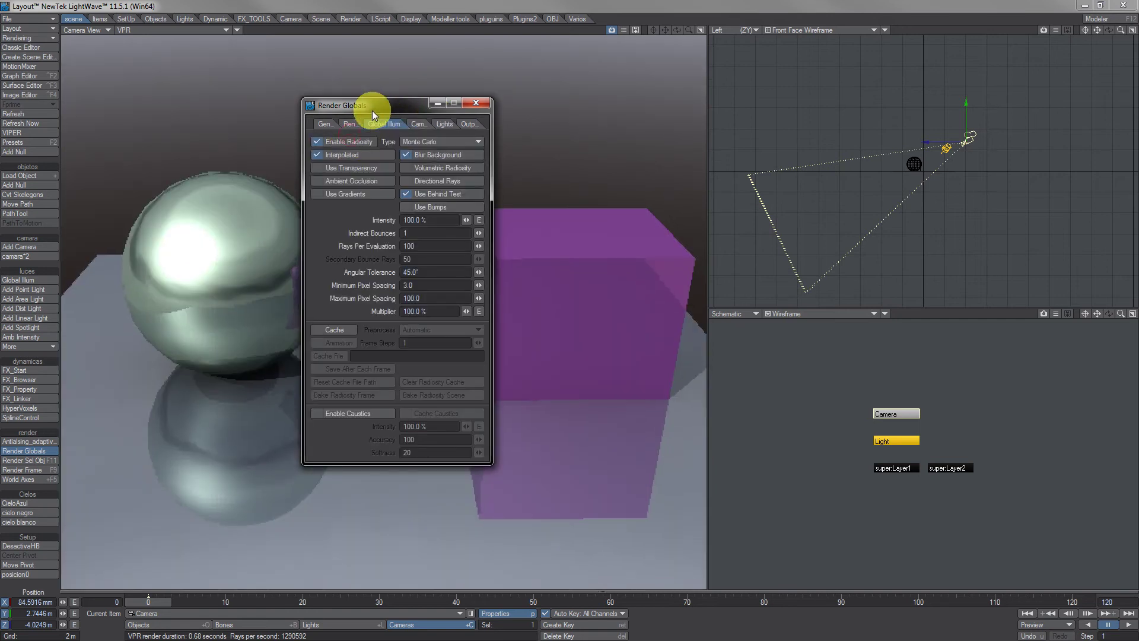
drag(368, 108, 712, 105)
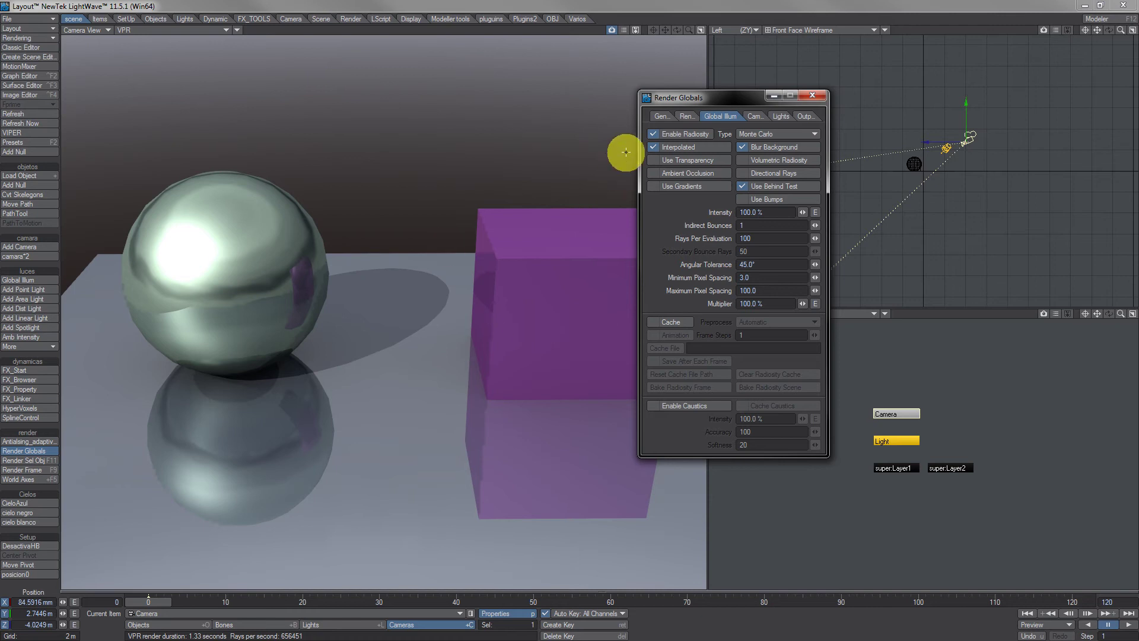
Toggle radiosity to compare the lighting, leave it disabled, and close Render Globals.
click(654, 133)
click(654, 133)
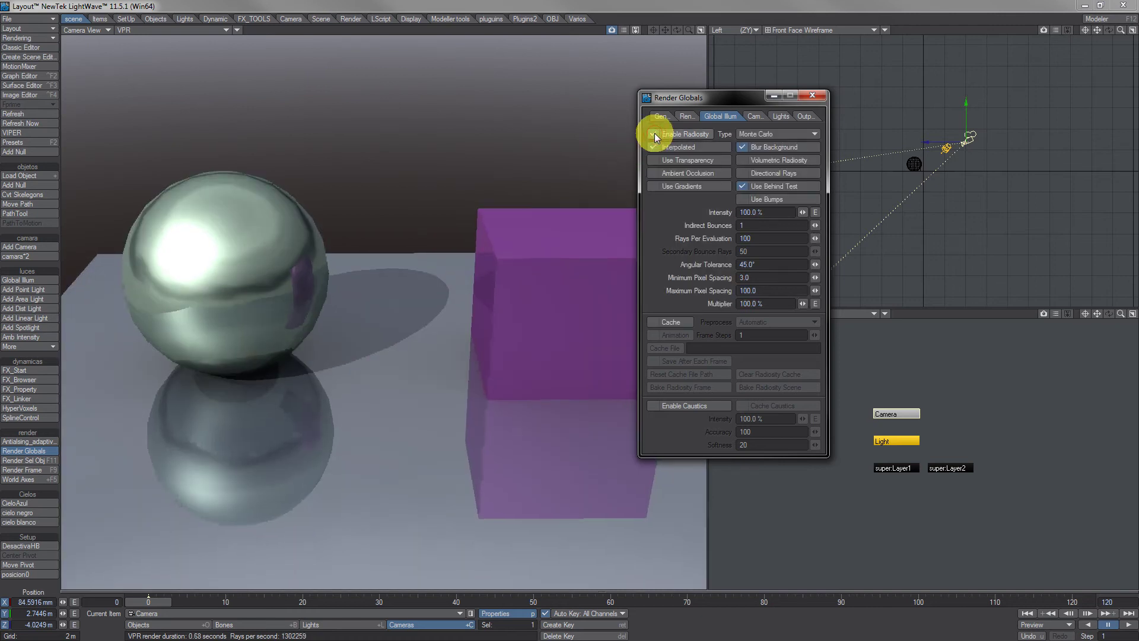
click(653, 134)
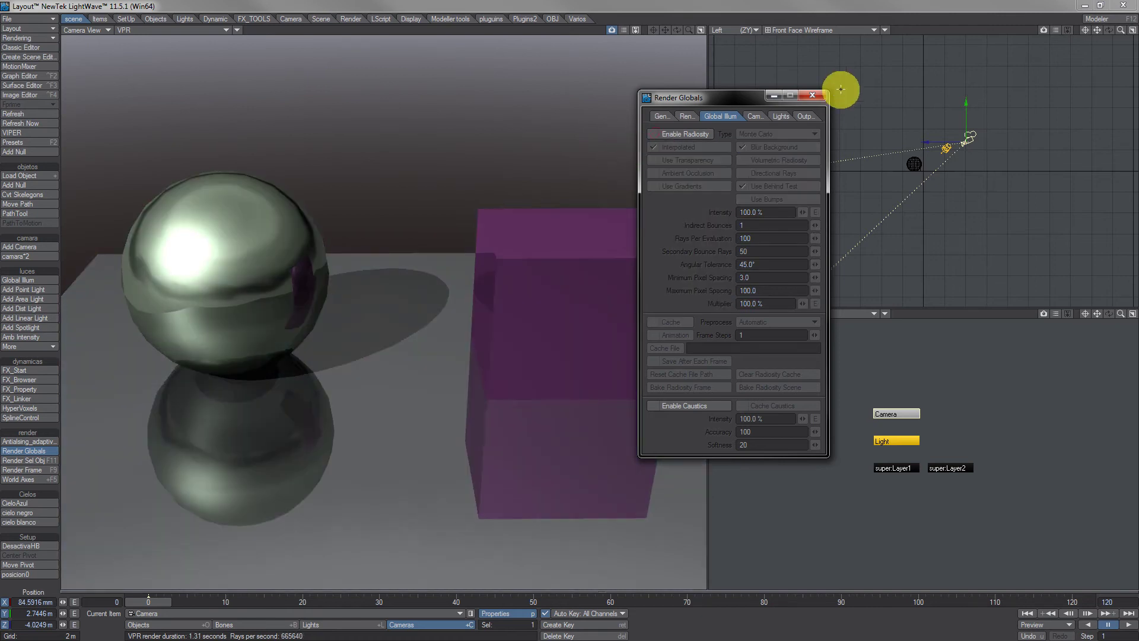
click(823, 95)
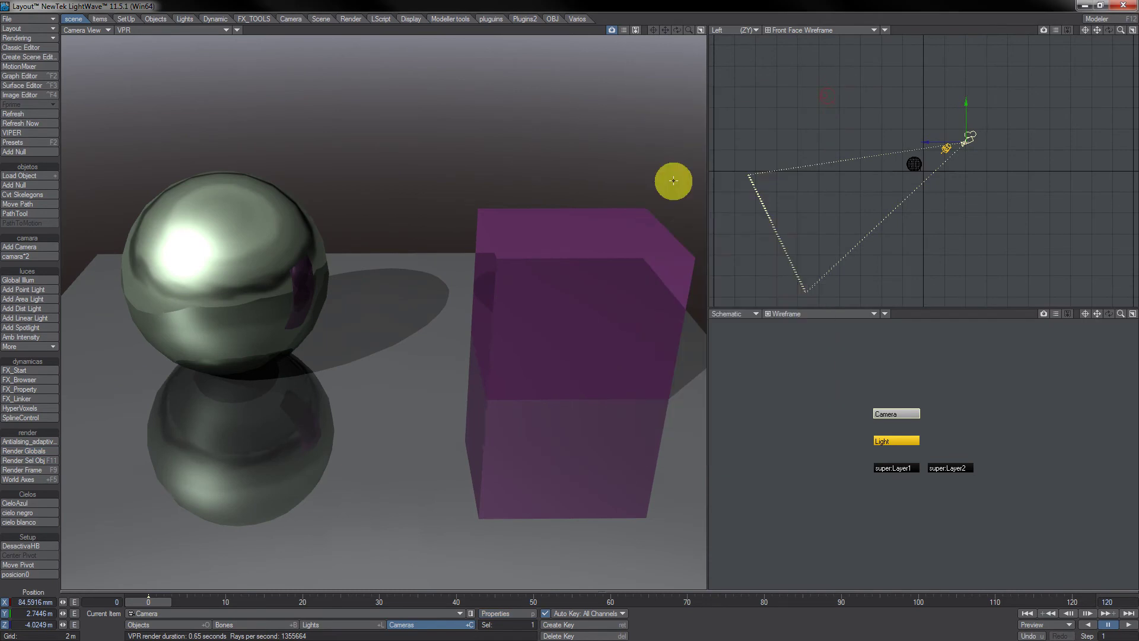
Change the scene light's type to Area in its light properties.
click(344, 623)
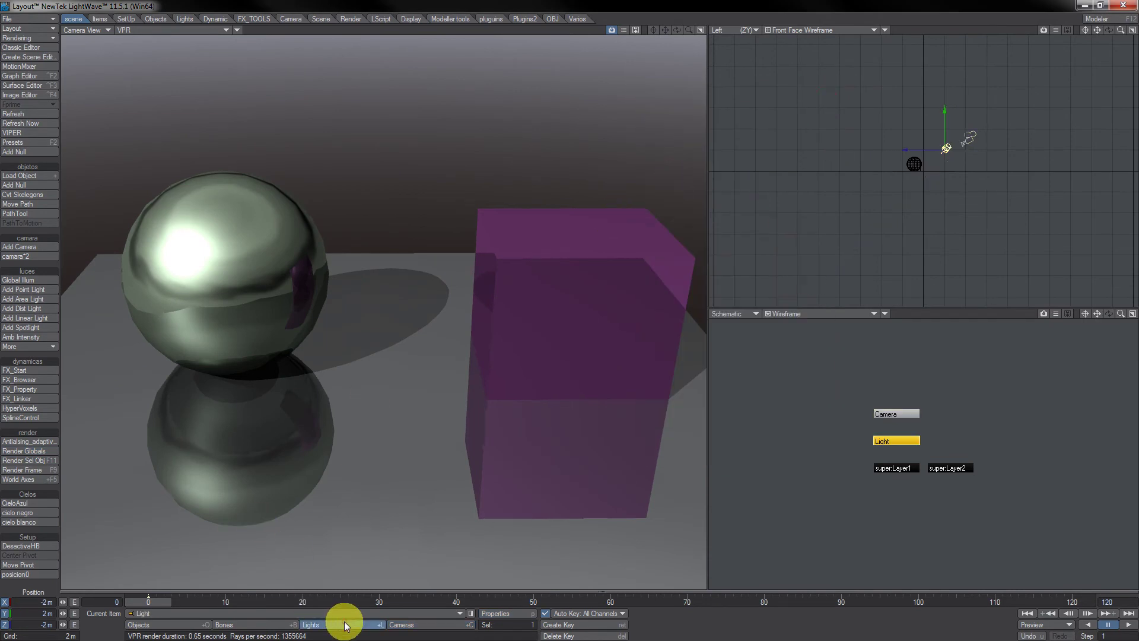
click(484, 612)
drag(717, 92, 672, 35)
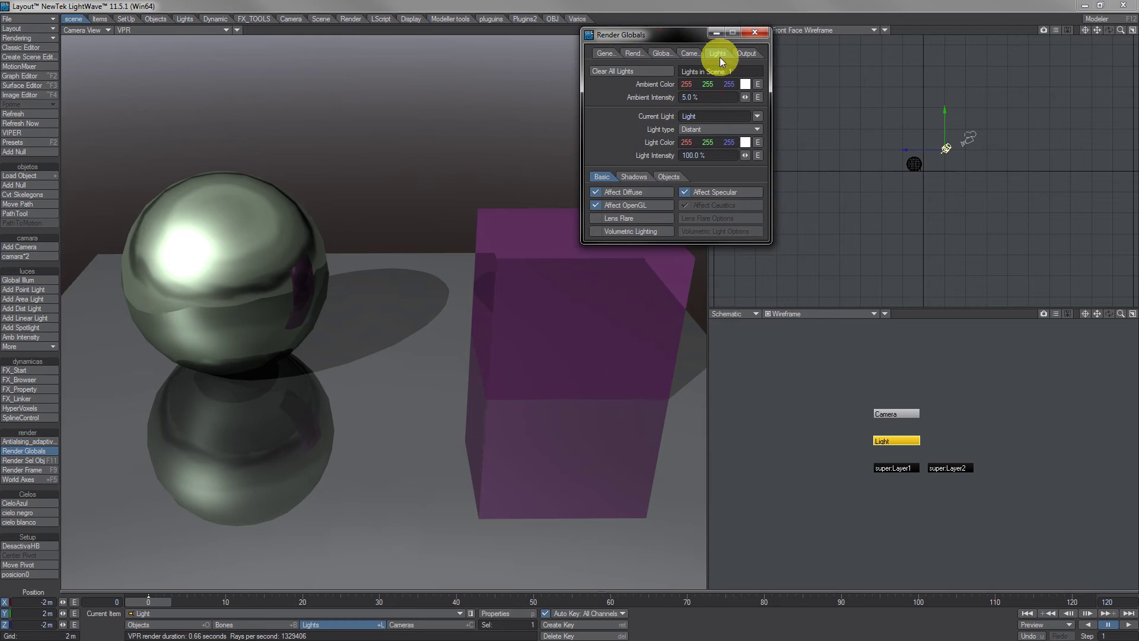
click(713, 129)
click(726, 124)
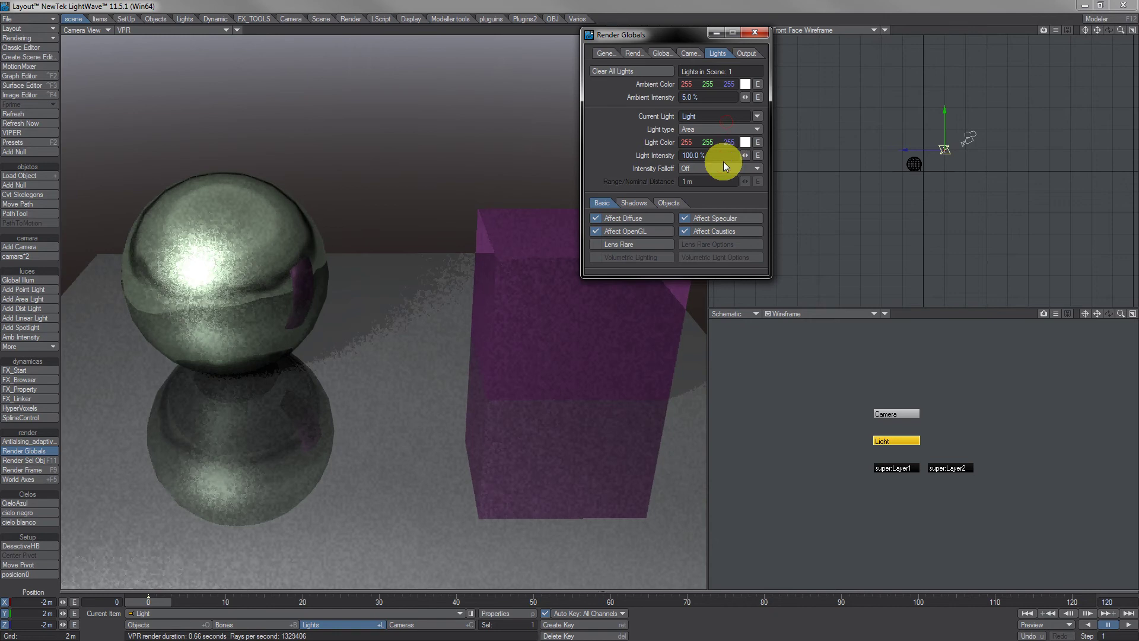
Set the area light's intensity falloff to Inverse Distance ^ 2 with a nominal distance of about 4.84 m.
click(724, 163)
click(719, 191)
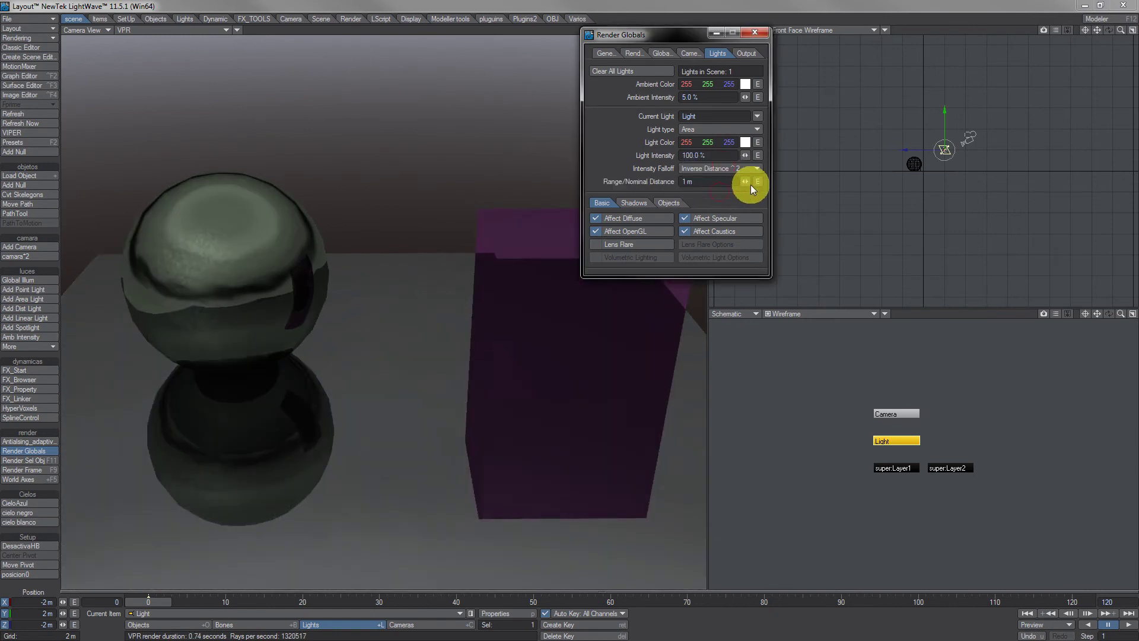
drag(745, 182, 800, 182)
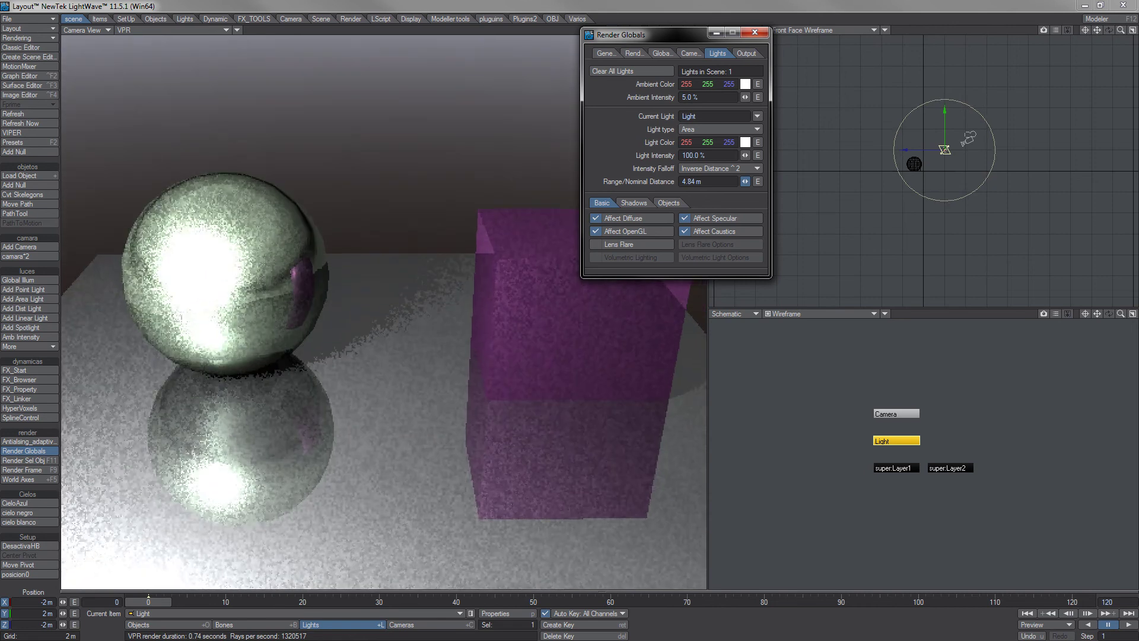
Move the area light towards the camera to about Y 2.34 m, Z -3.19 m, and close its properties.
drag(944, 138, 994, 150)
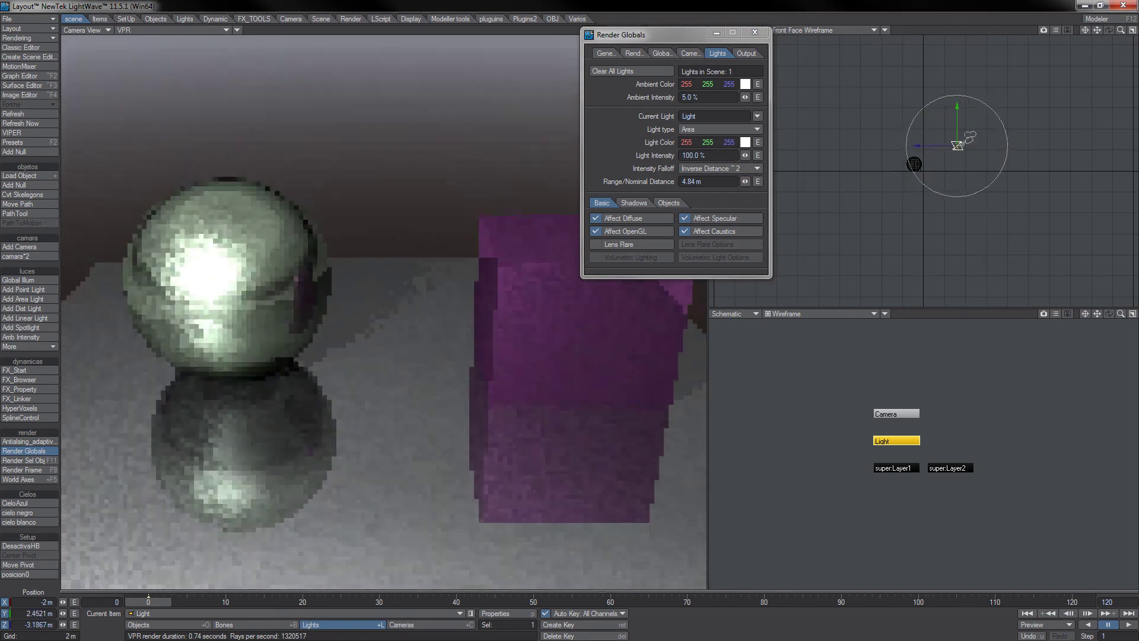
click(757, 32)
Add a point light and move it behind the objects to about X 6.72 m, Y 3.67 m, Z 8.19 m.
click(34, 290)
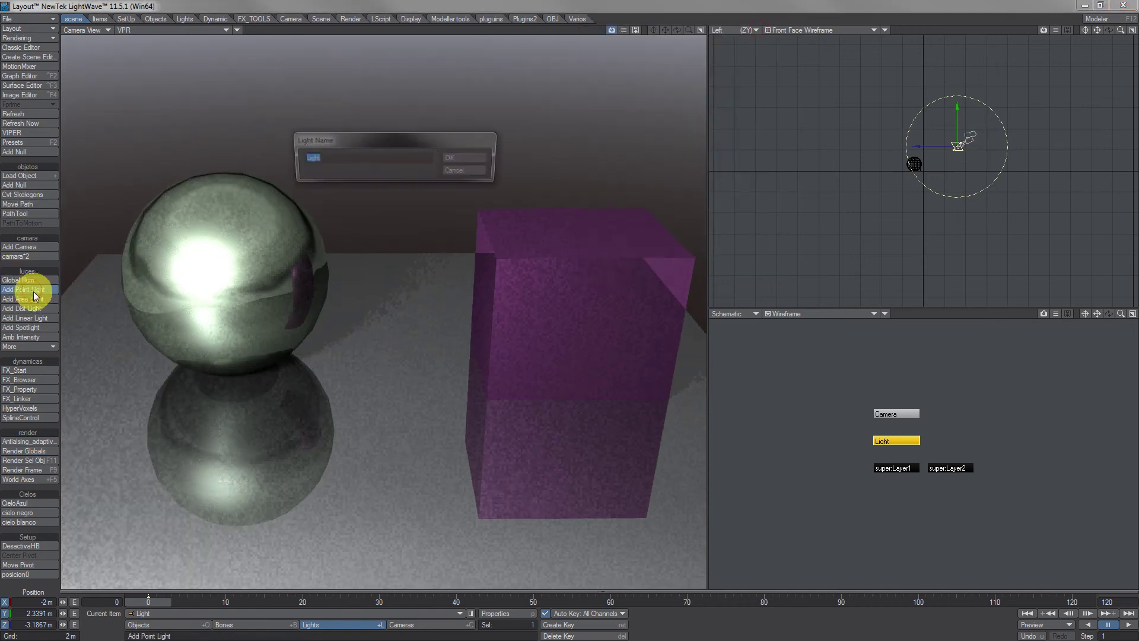
click(478, 156)
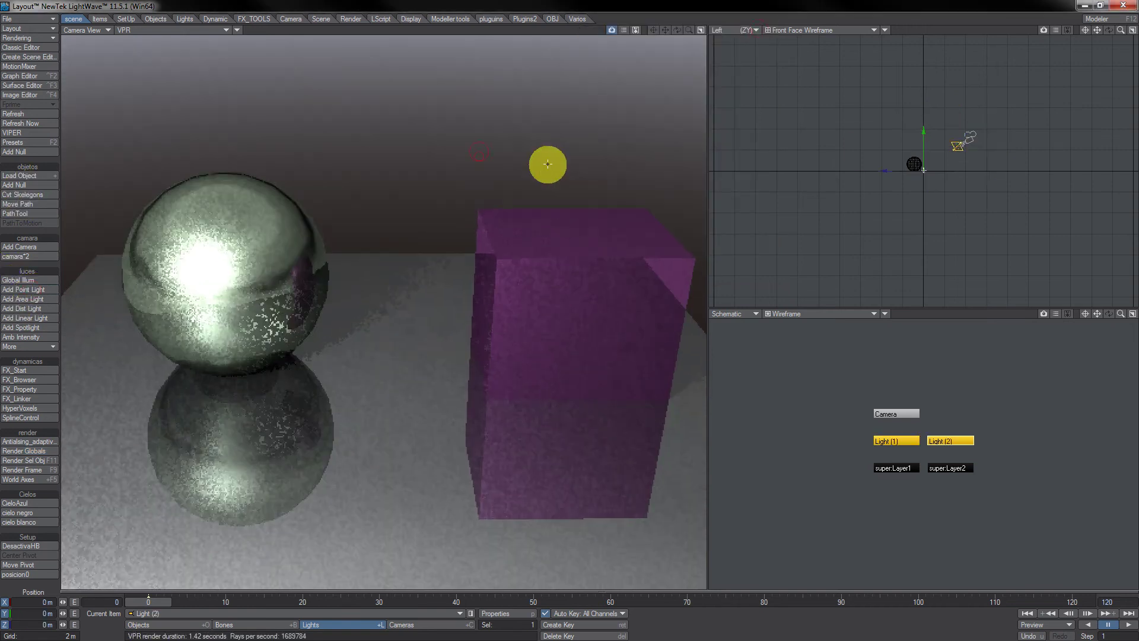
drag(920, 162, 858, 96)
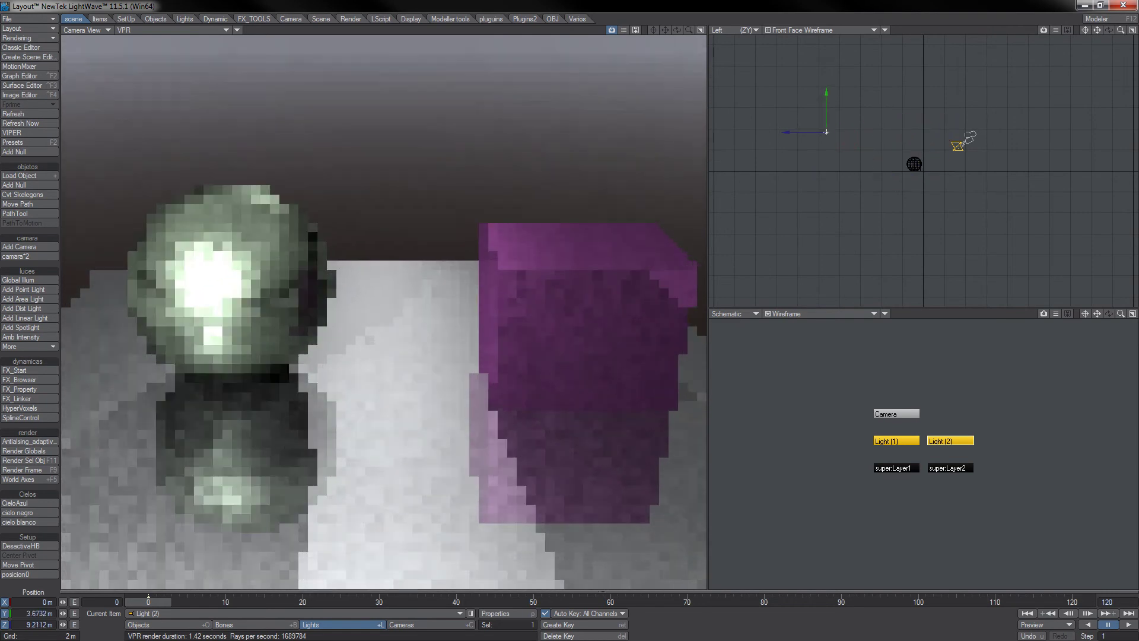
drag(840, 153, 851, 153)
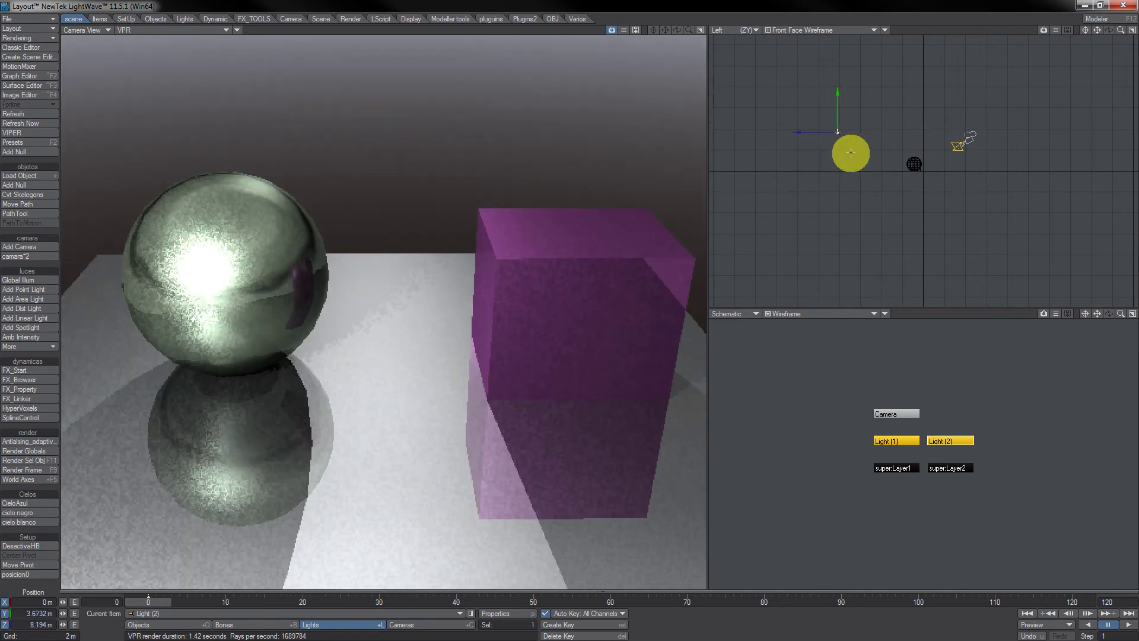
key(1)
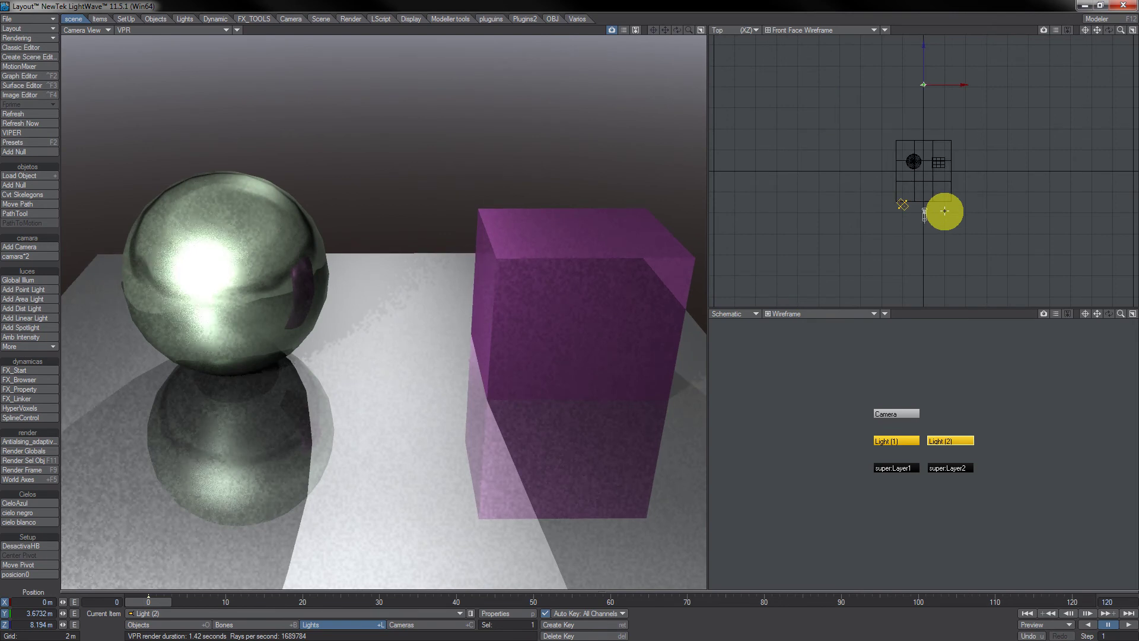
drag(991, 85, 1079, 85)
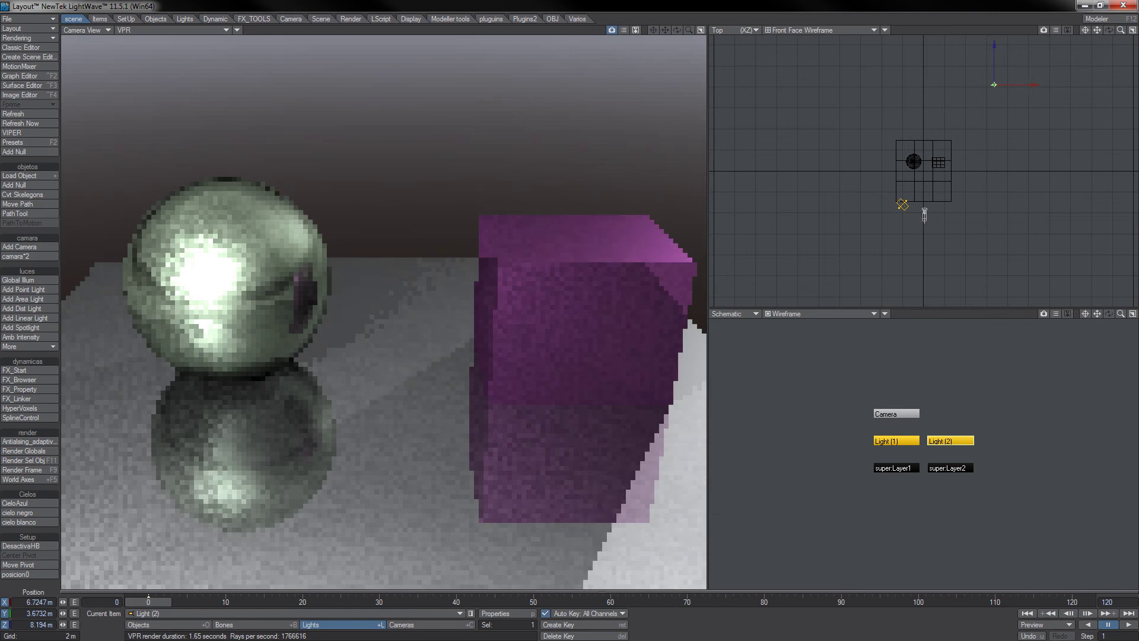
Move the point light out to about X 7.85 m and turn its shadow type Off in the light properties.
drag(415, 404, 241, 495)
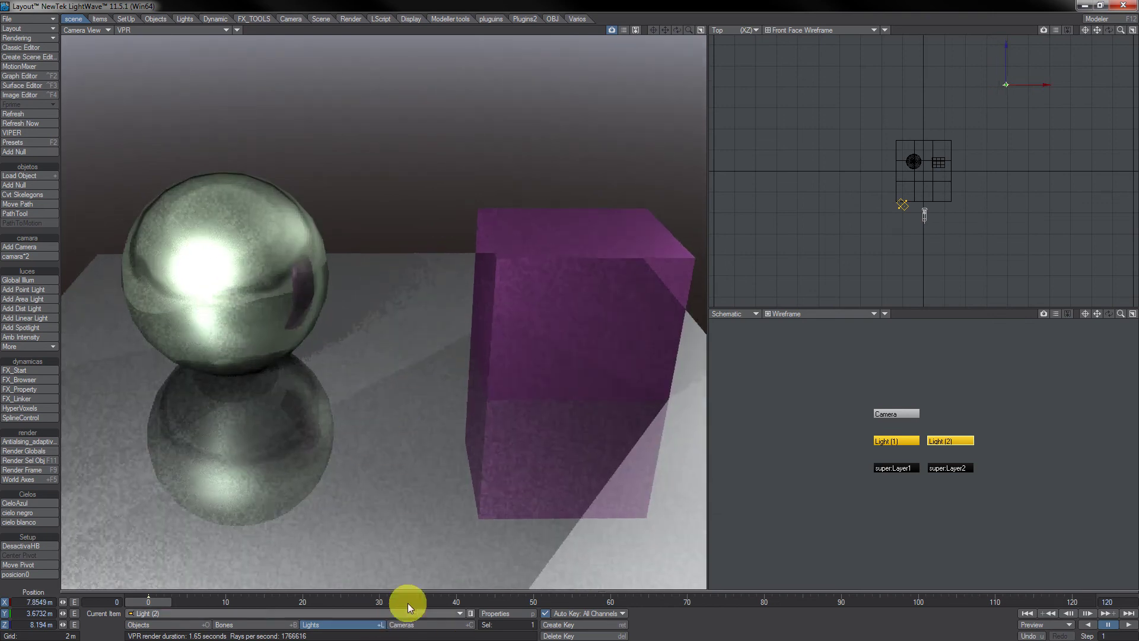
click(496, 614)
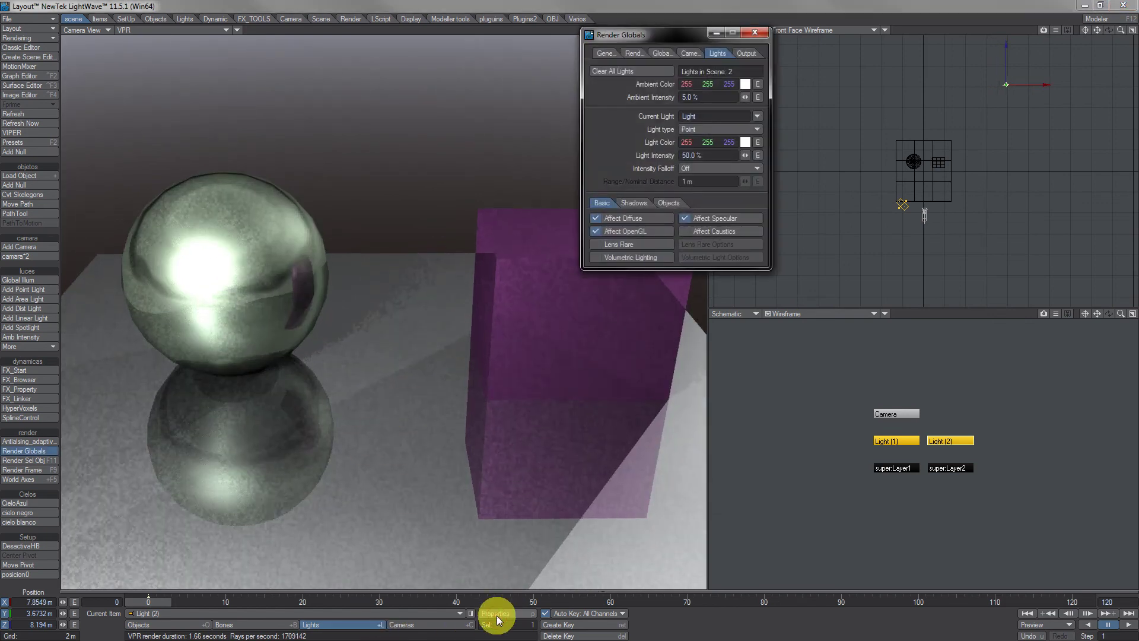
click(633, 203)
click(718, 217)
click(718, 205)
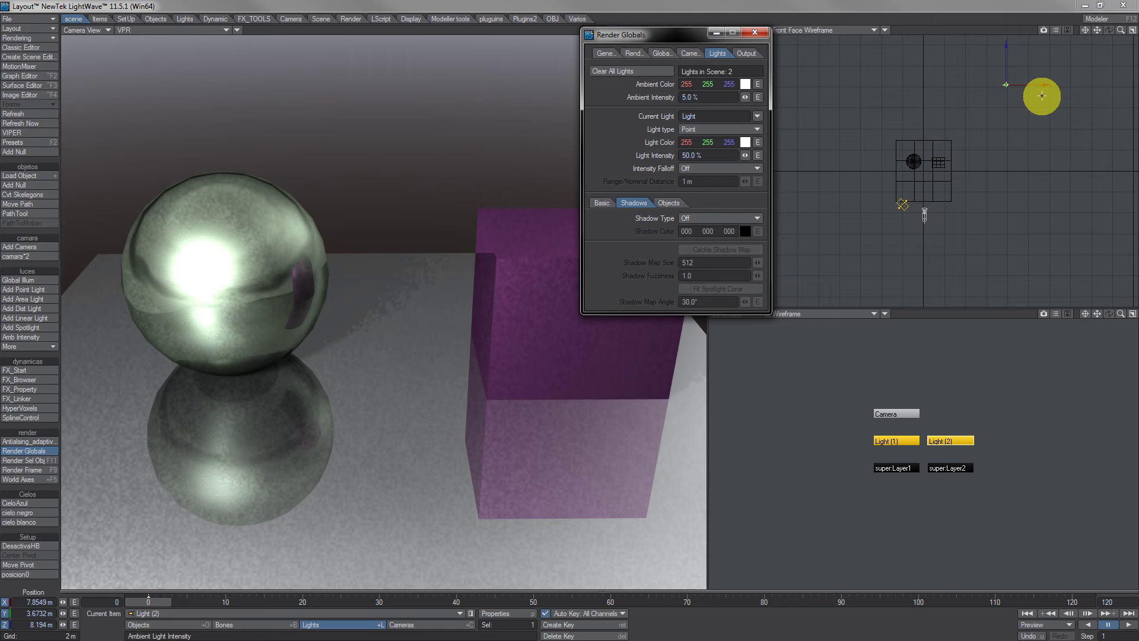
click(755, 35)
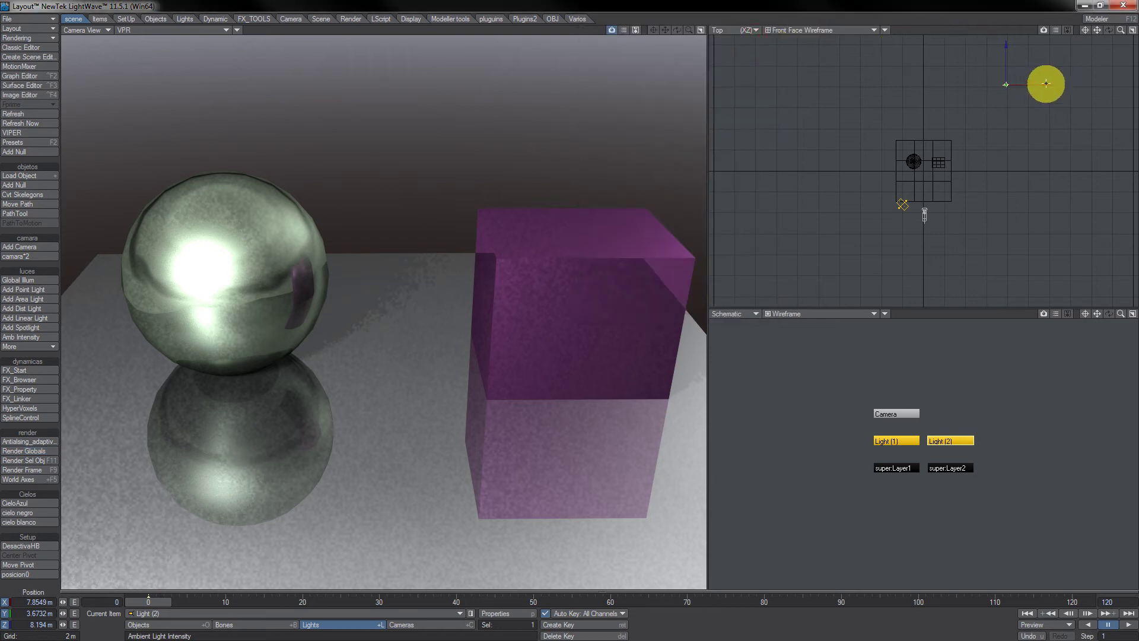
Clone the point light once and move it across to about X -6.84 m, behind the objects on the sphere's side.
drag(1037, 82, 879, 83)
key(ctrl+c)
key(Return)
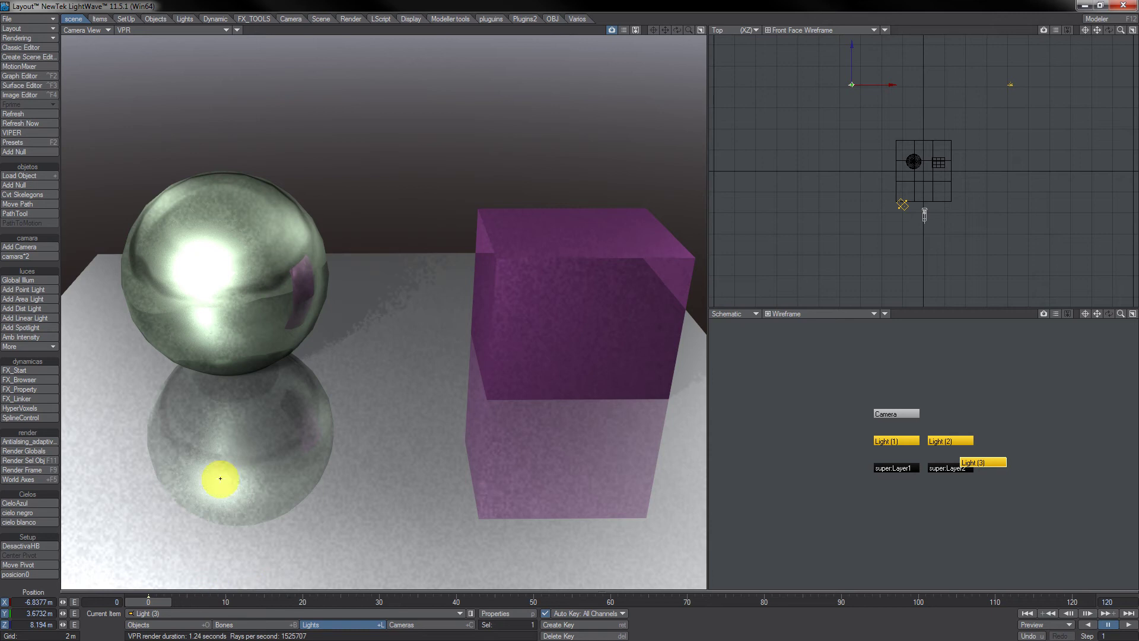
Turn off VPR in the camera view, render the current frame, inspect the image and close it.
key(ctrl+F9)
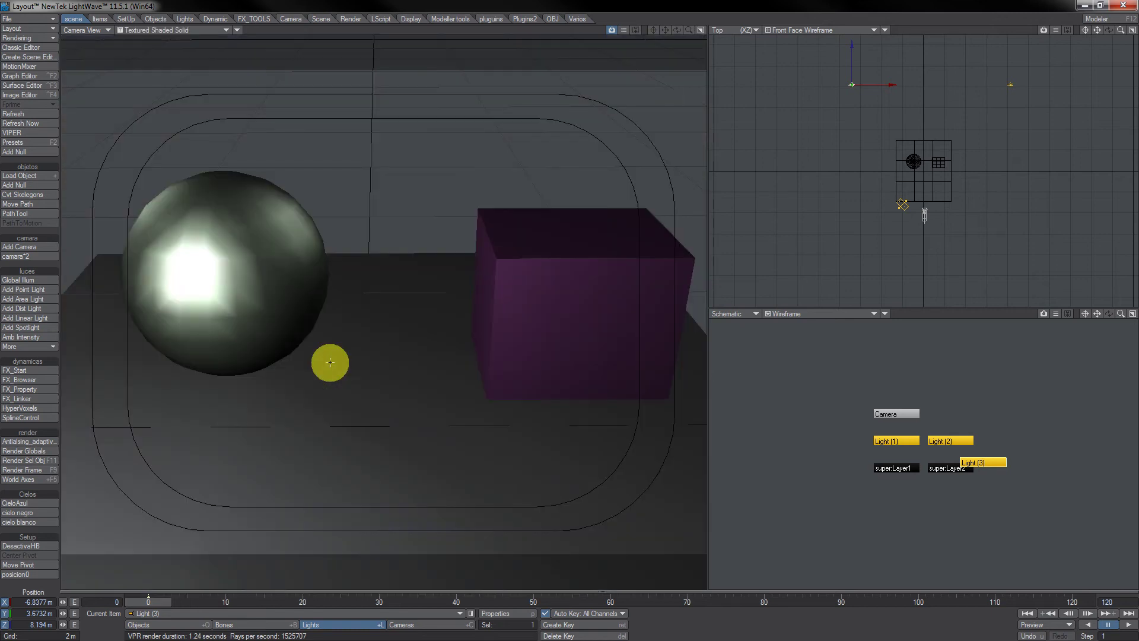
key(F9)
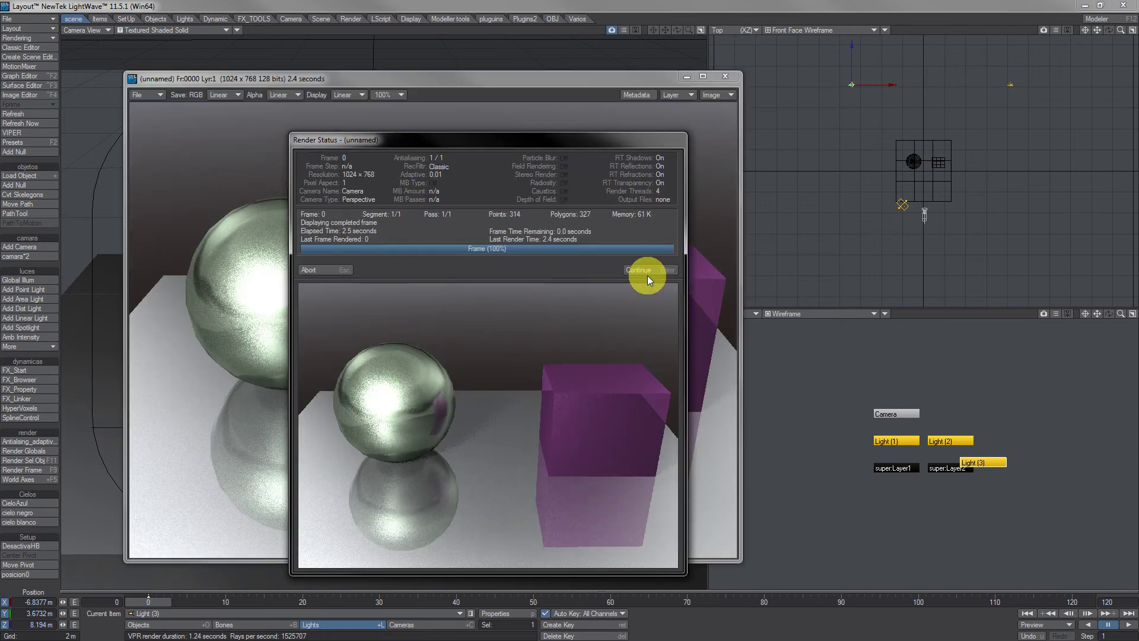
click(646, 270)
drag(497, 85, 502, 37)
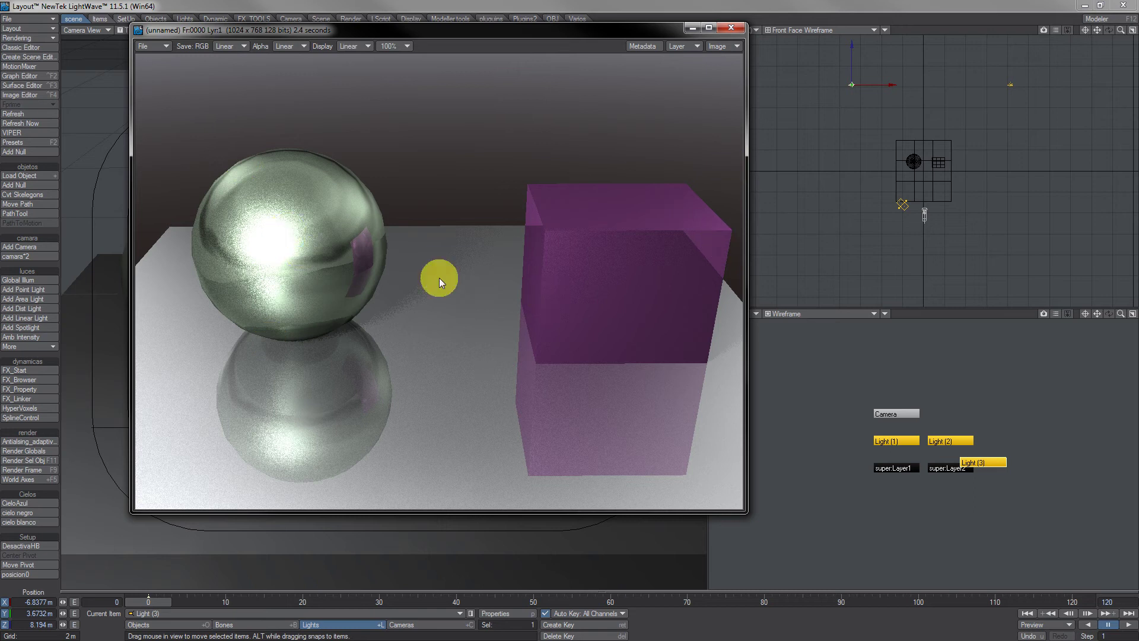
click(732, 25)
Open the render options and examine the raytracing, Render Lines and Render Instances toggles.
click(38, 39)
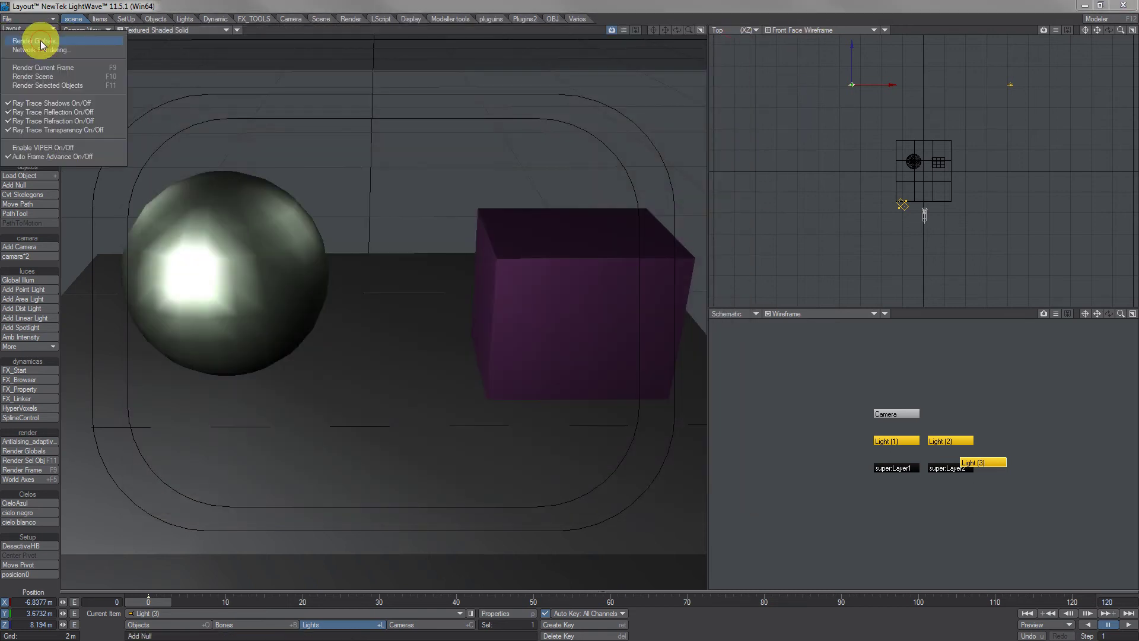
click(39, 41)
drag(722, 42, 479, 74)
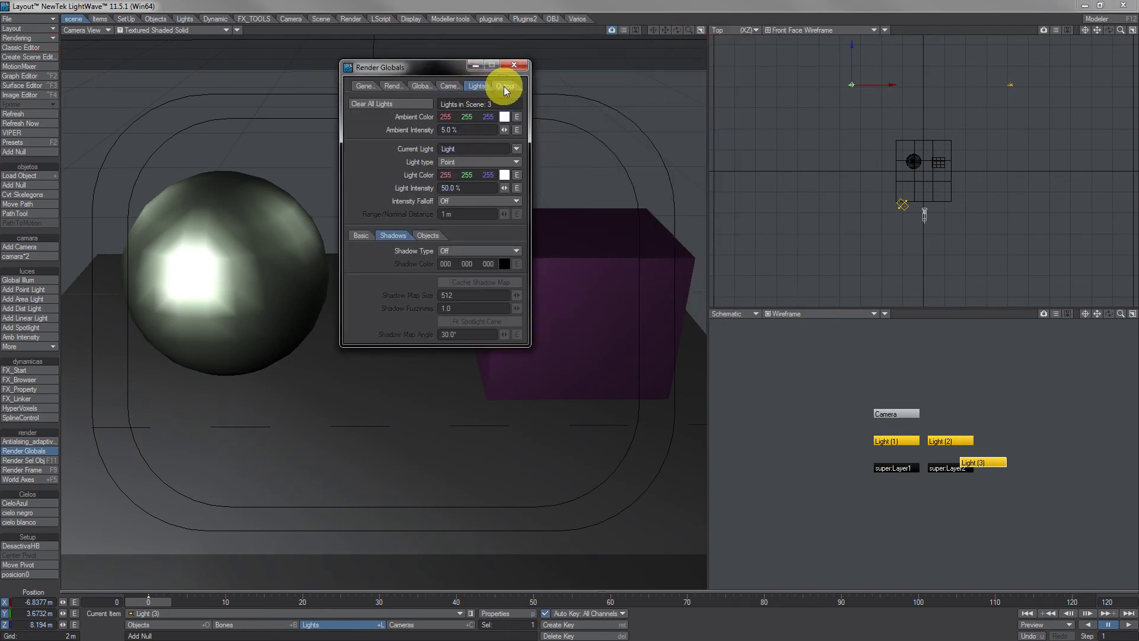
click(503, 86)
click(393, 86)
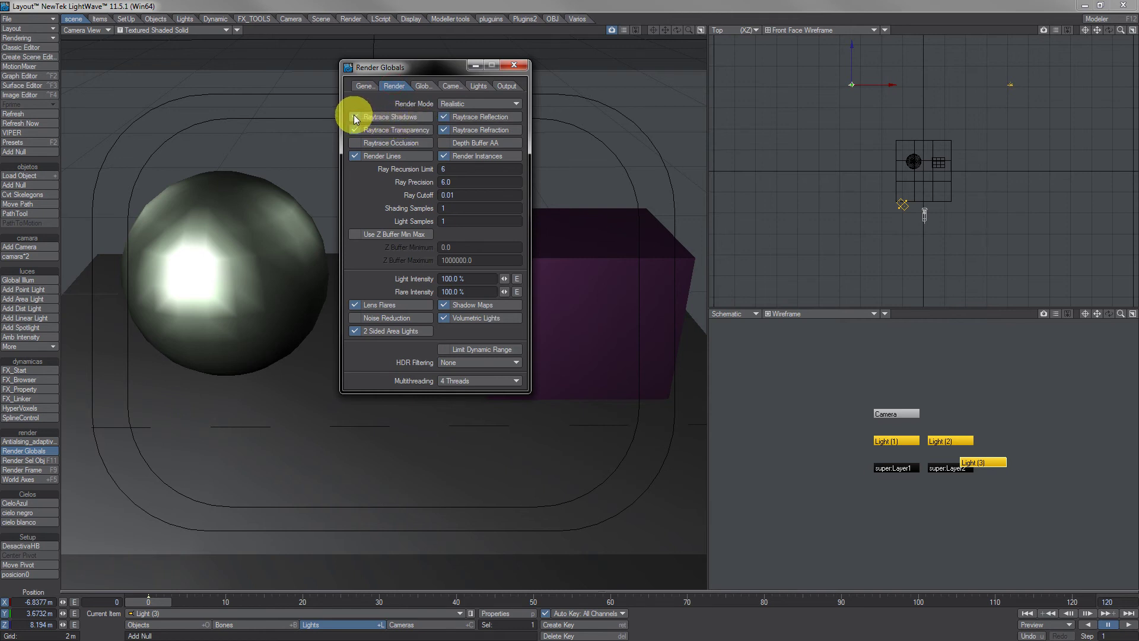
click(468, 115)
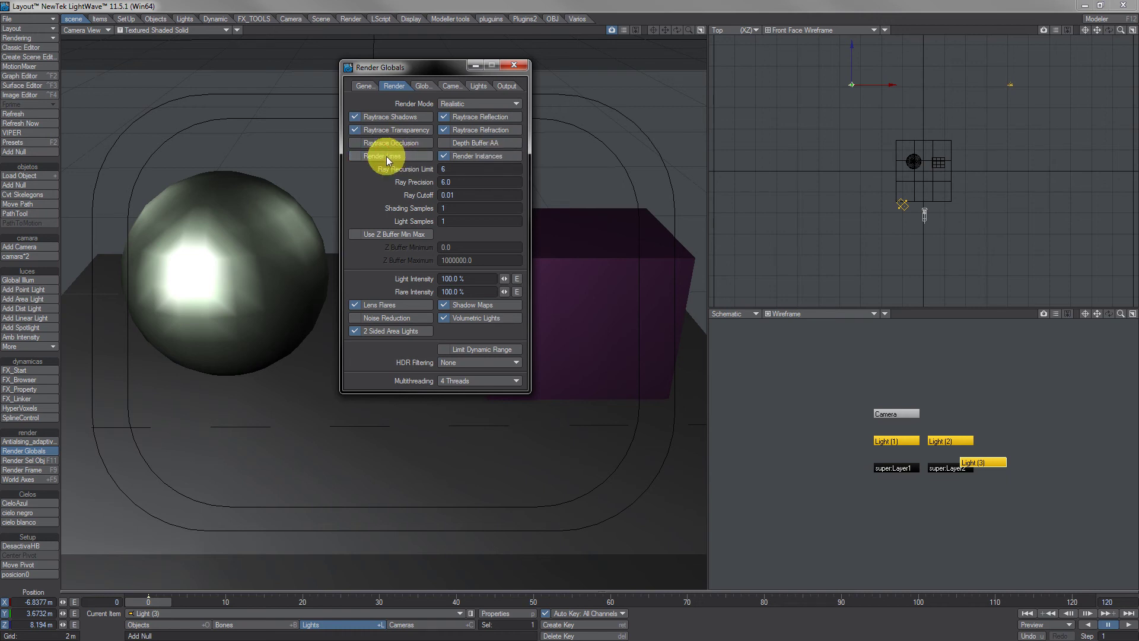
click(467, 157)
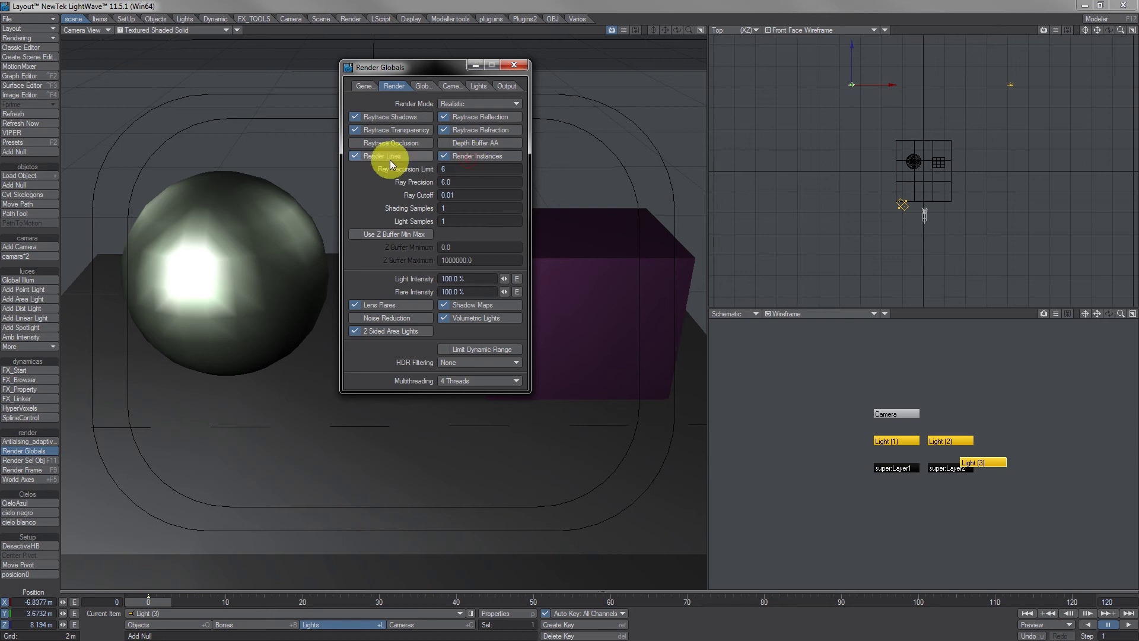
click(454, 153)
click(386, 157)
click(462, 158)
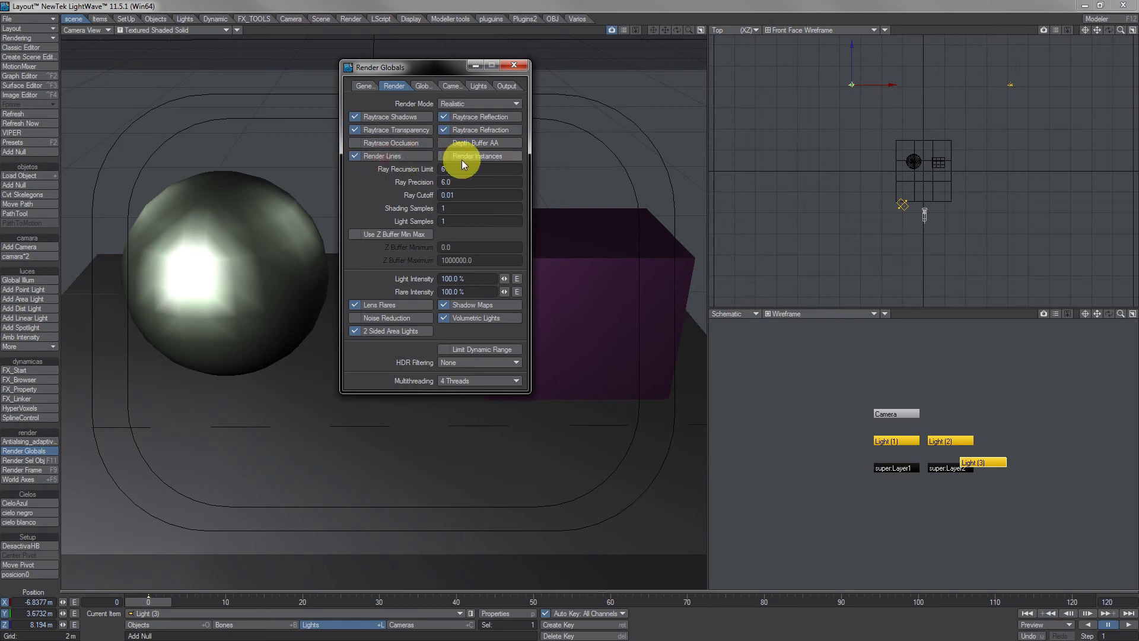
Look through the multithreading choices and check the processor cores in the performance view of Windows Task Manager.
click(462, 382)
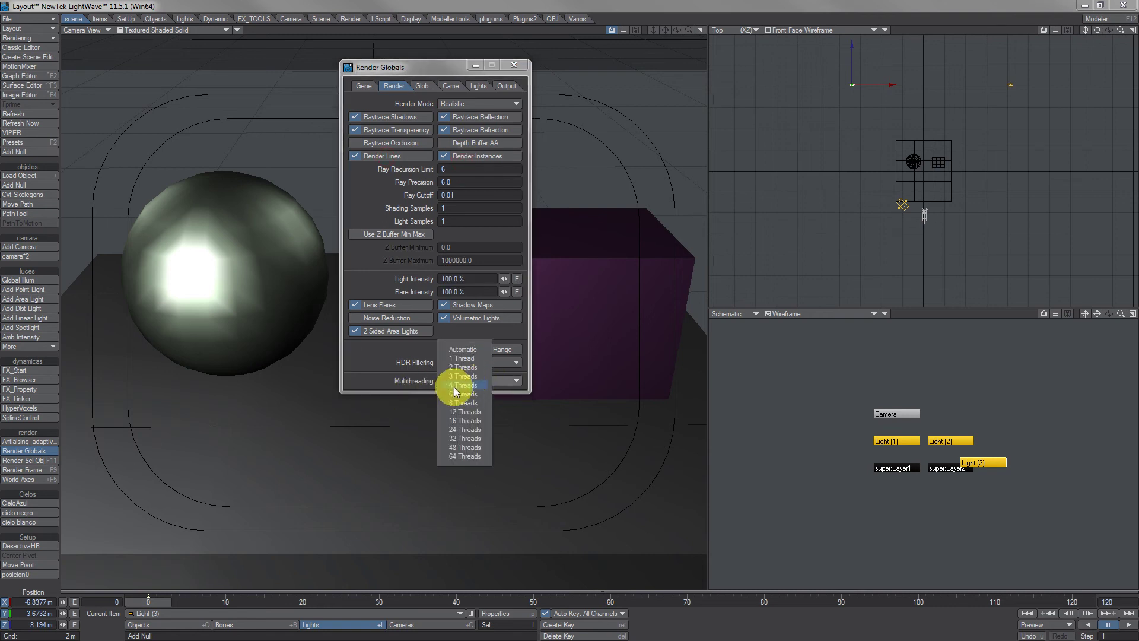
key(Escape)
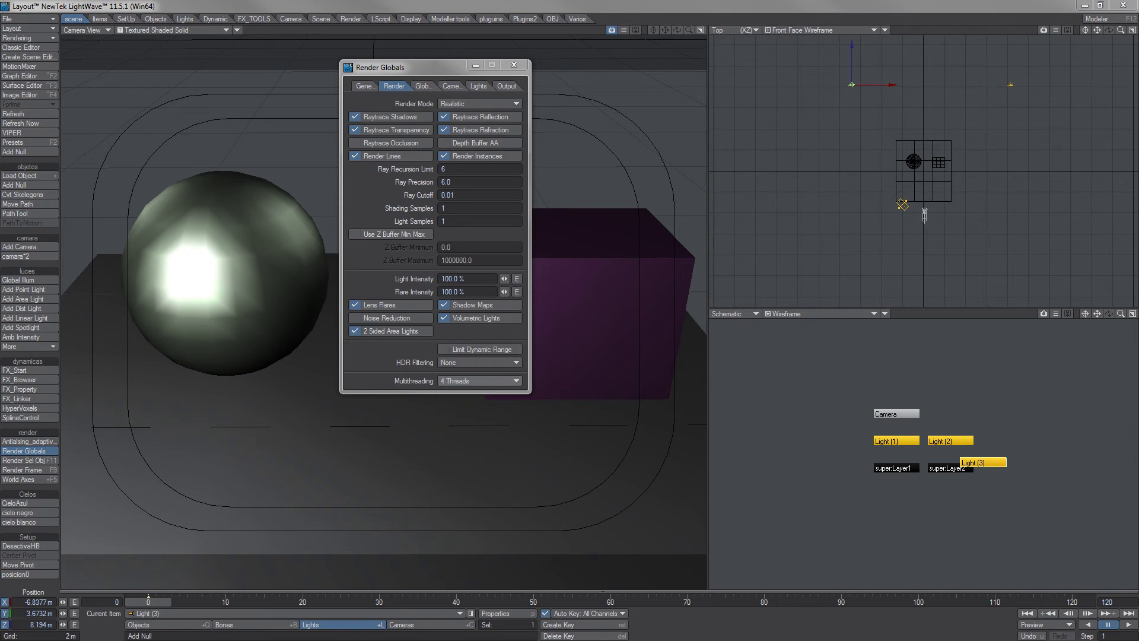
key(ctrl+shift+Escape)
drag(504, 223, 514, 174)
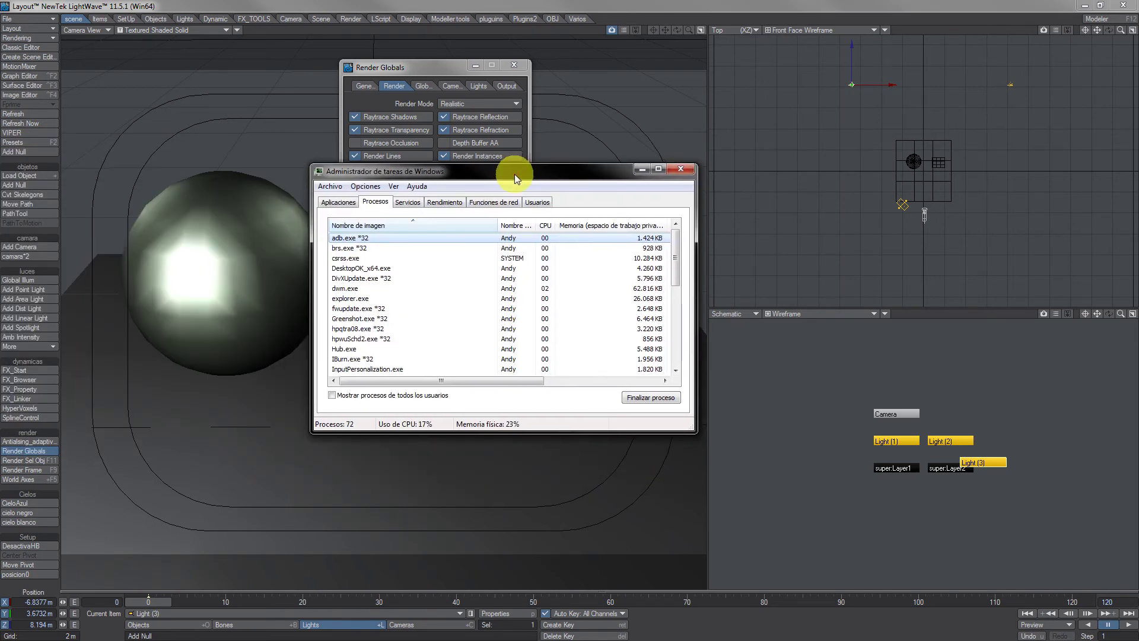
click(439, 203)
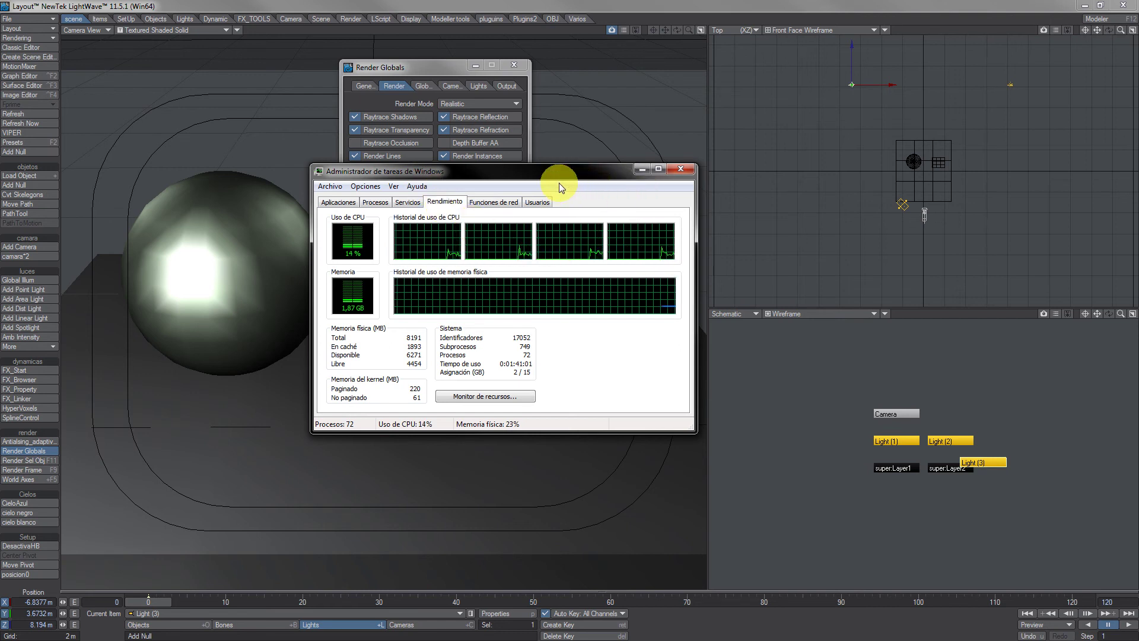
click(681, 169)
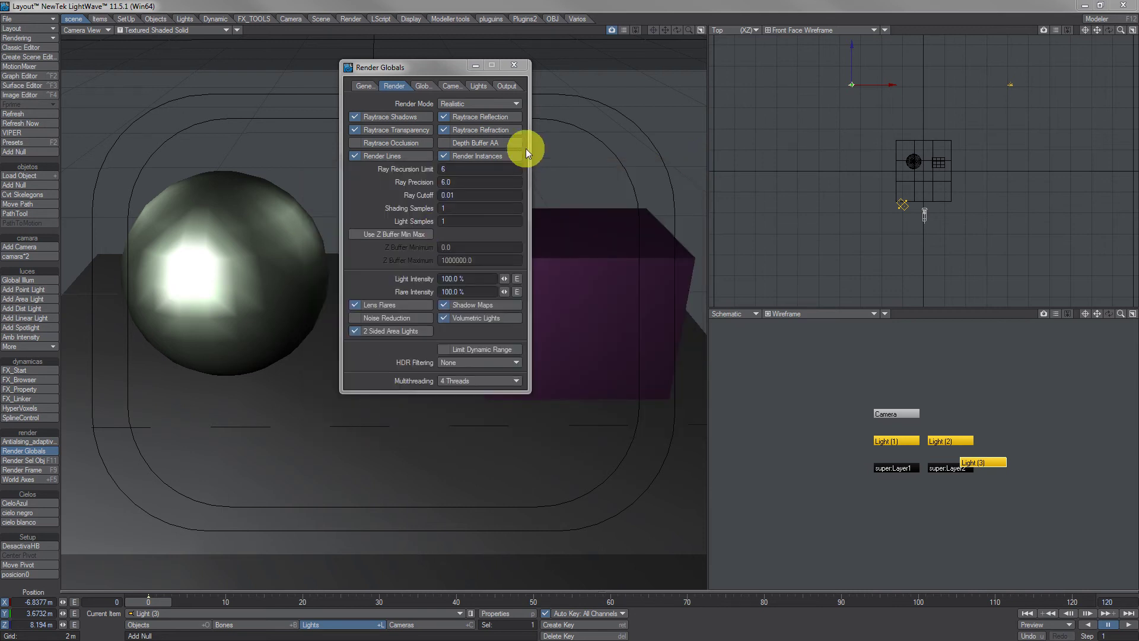
Set render multithreading to 4 Threads and close Render Globals.
click(455, 380)
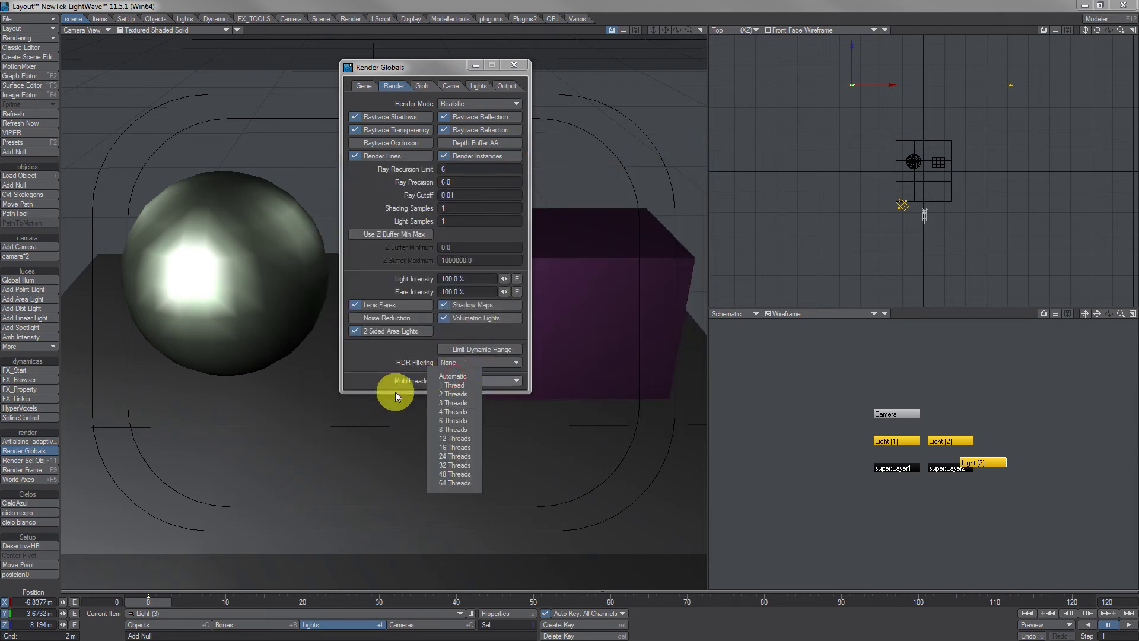
click(452, 411)
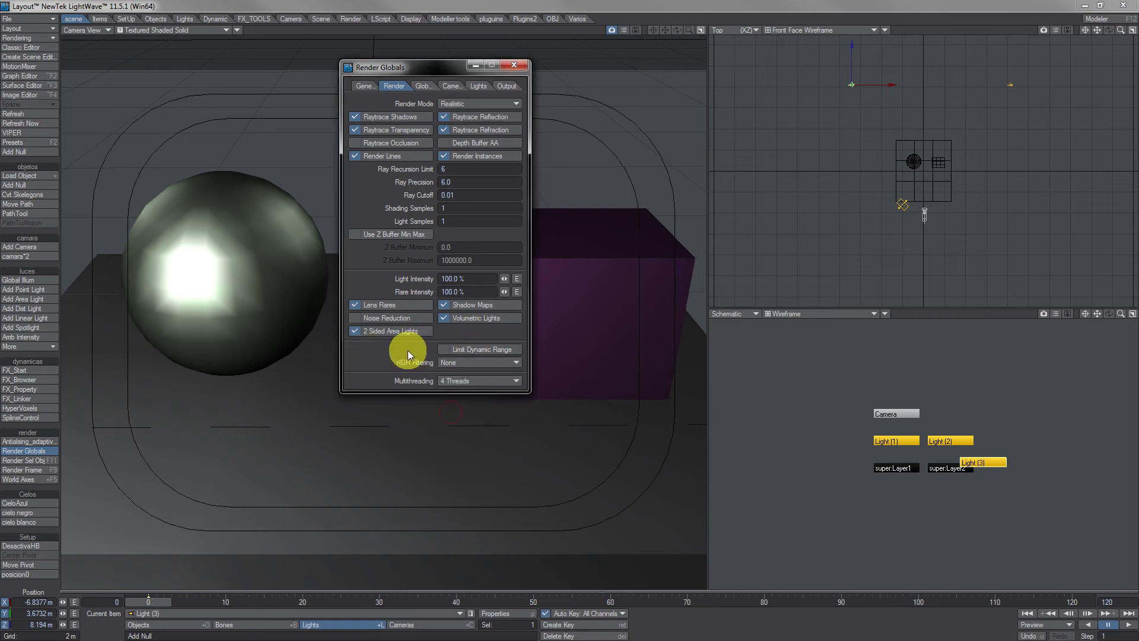
click(513, 64)
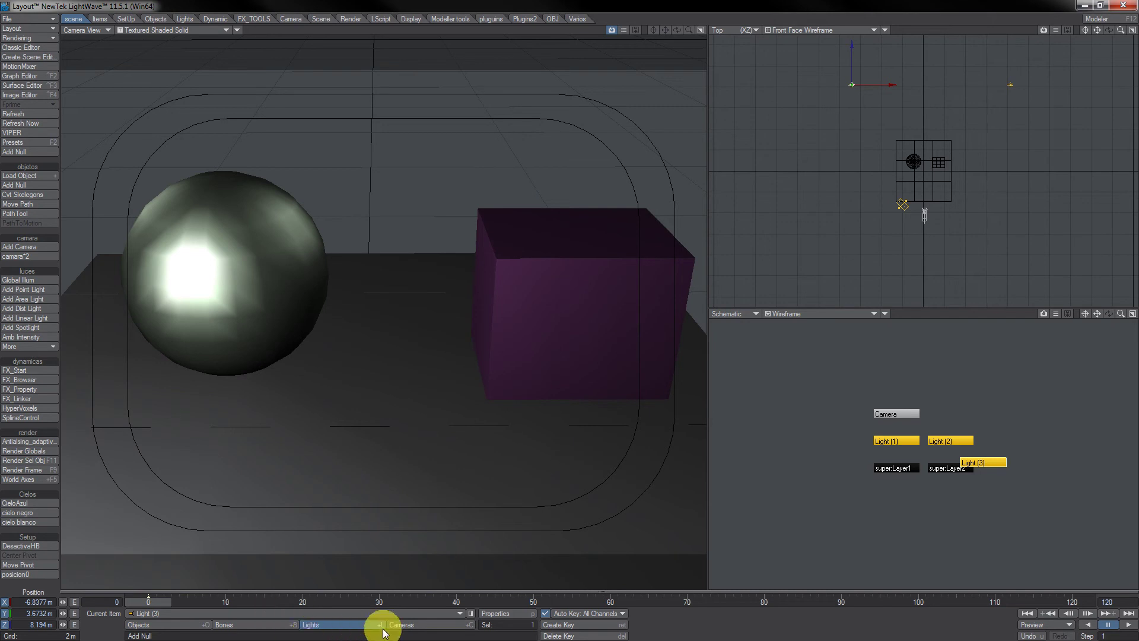
Enable Monte Carlo radiosity with 8 indirect bounces in the global illumination settings and close Render Globals.
click(496, 614)
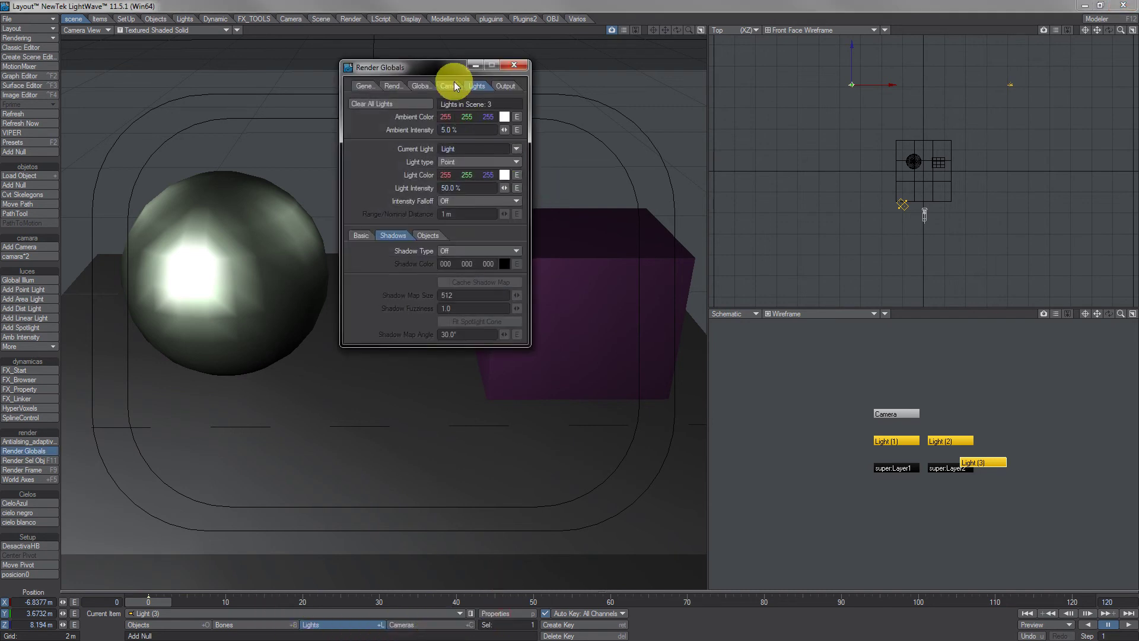
click(425, 85)
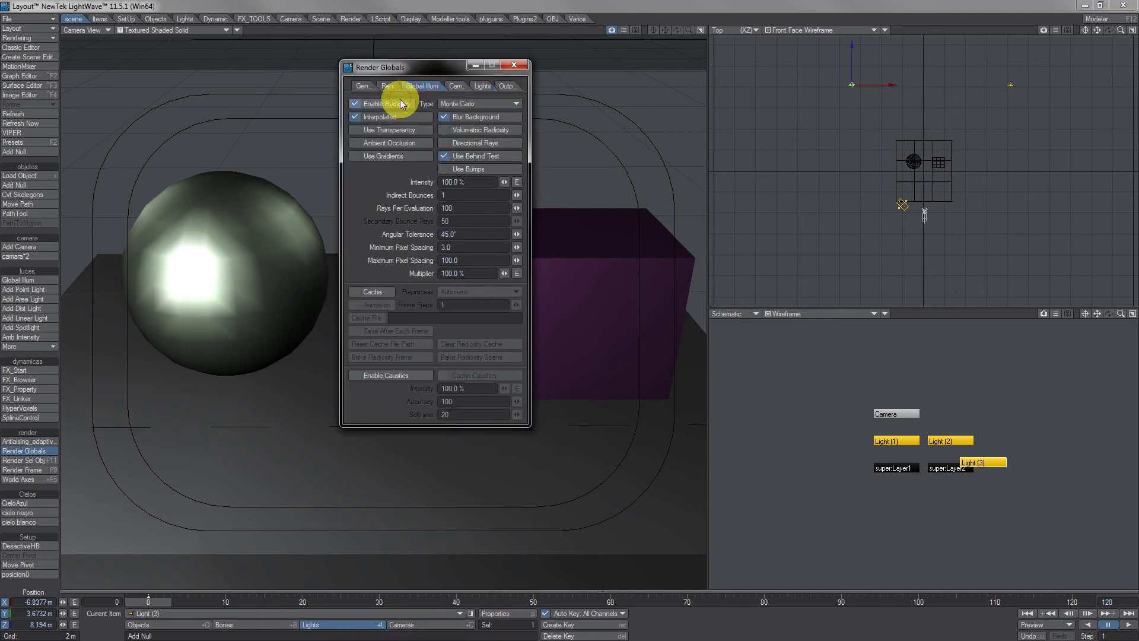
click(473, 195)
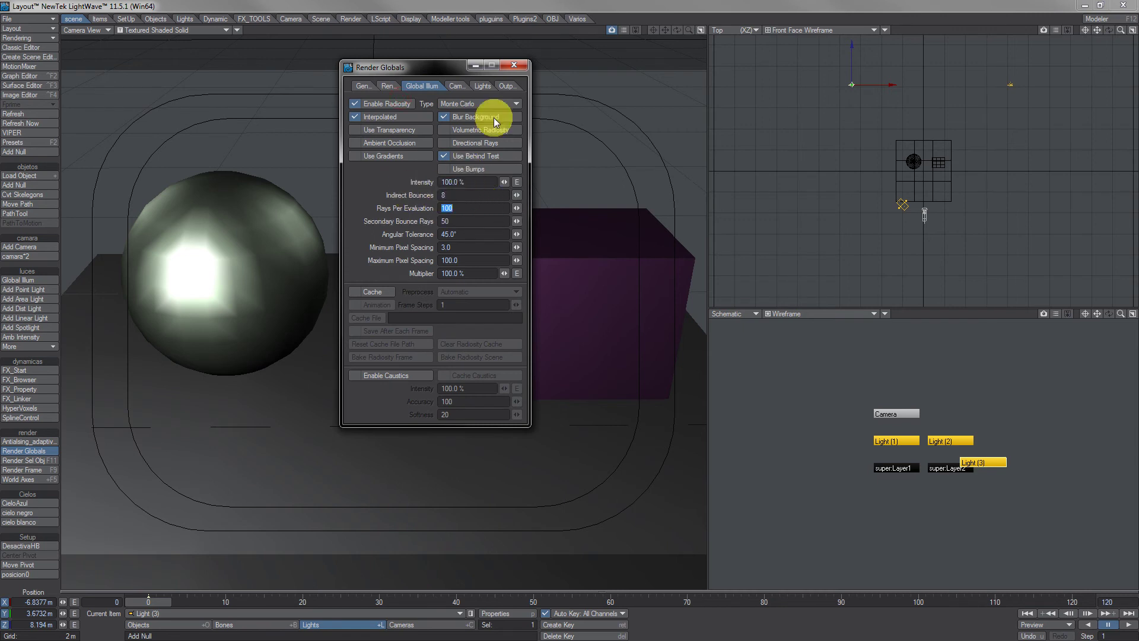
click(514, 64)
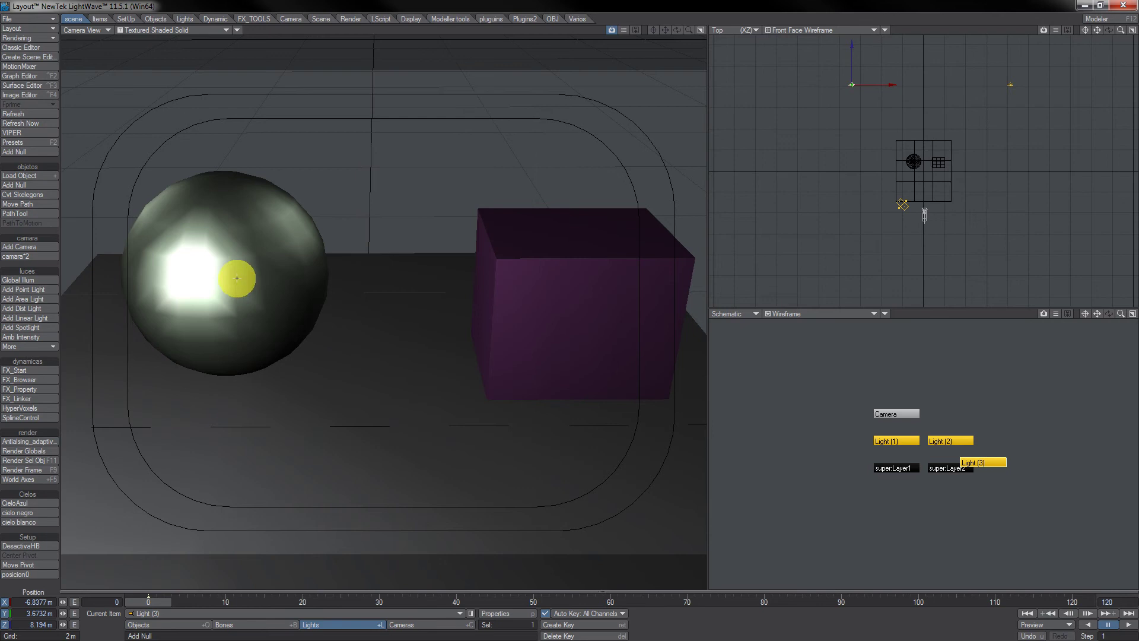
Select the sphere-and-cube layer and move it towards the camera to about X -64 mm, Z -419 mm.
click(277, 246)
drag(279, 246, 272, 259)
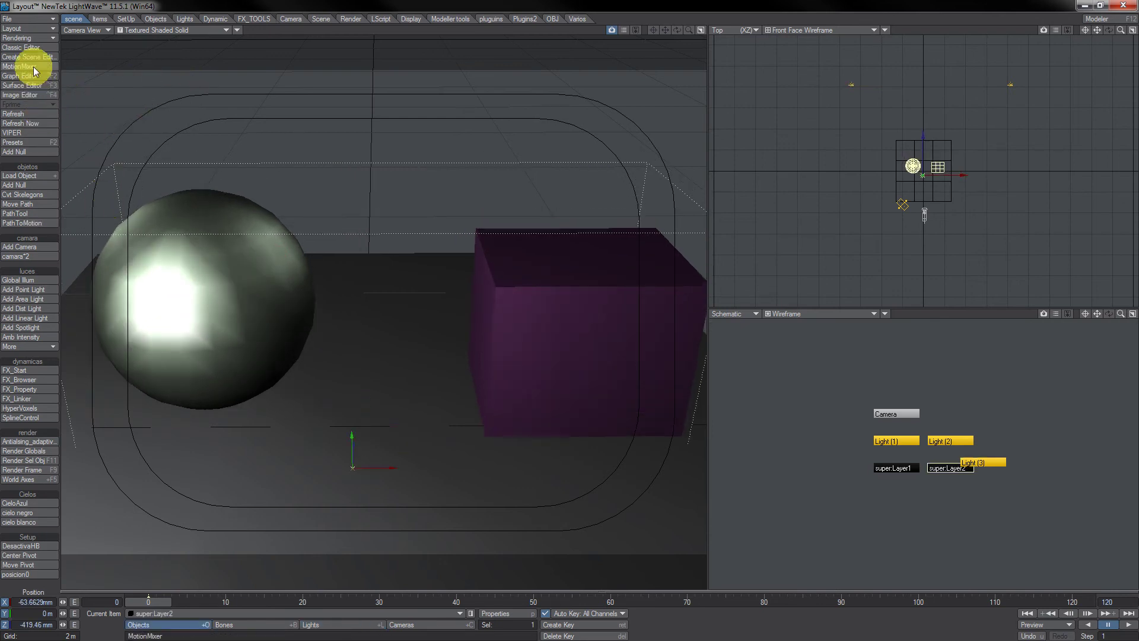
Give the cubo surface 100% transparency and a refraction index of 2.73, make it double sided, and close the Surface Editor.
click(31, 88)
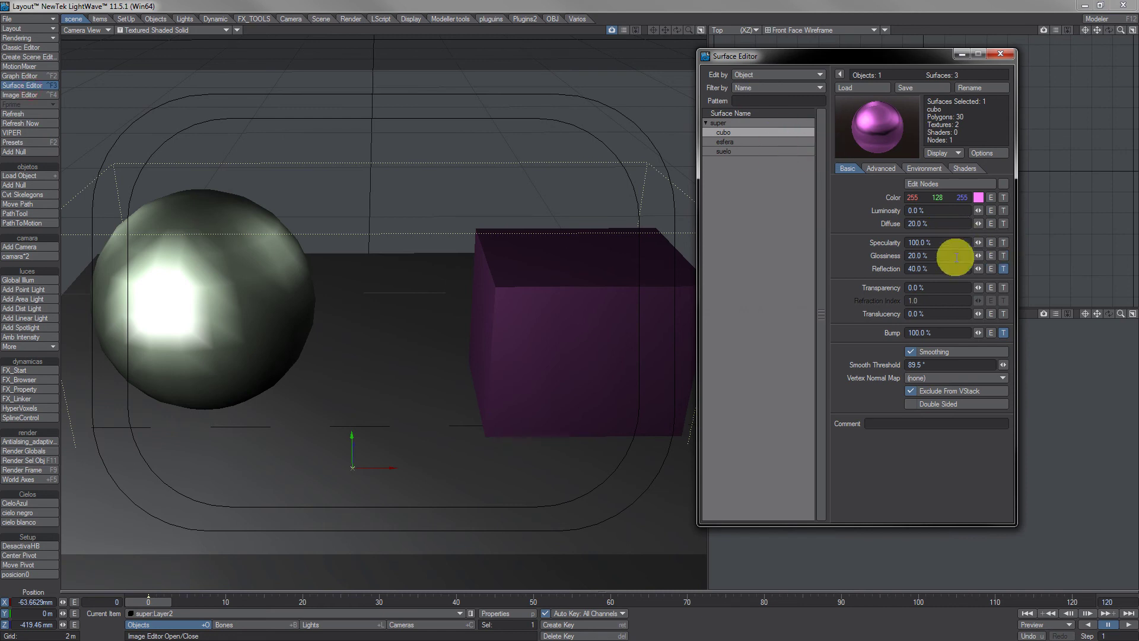
mouse_move(973, 296)
mouse_down()
mouse_move(1035, 297)
mouse_move(978, 293)
mouse_up()
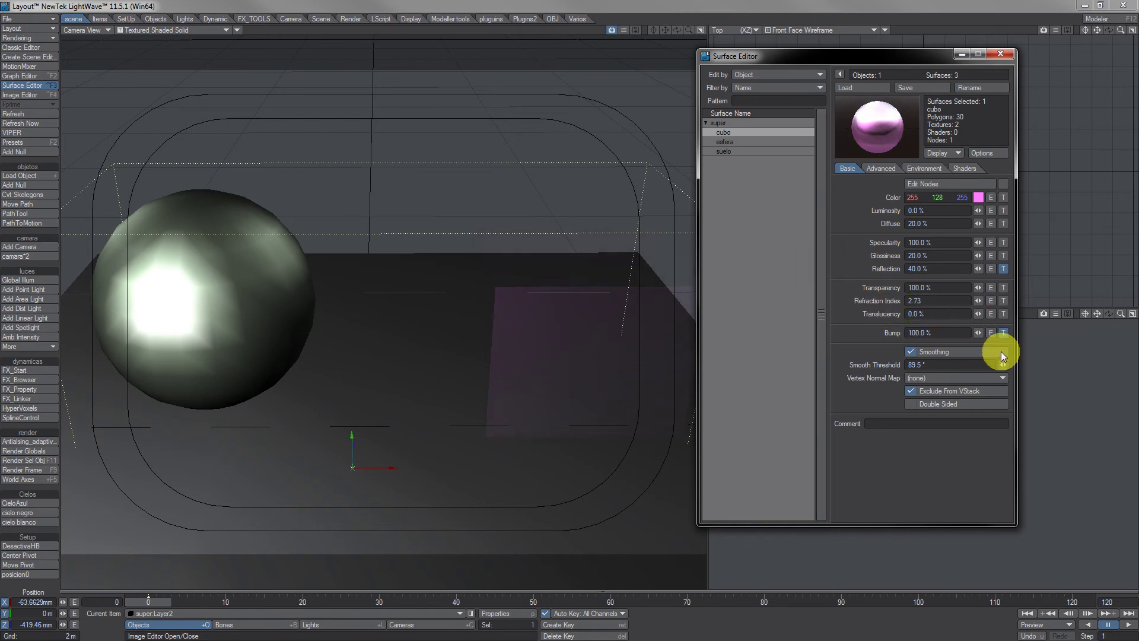
click(950, 402)
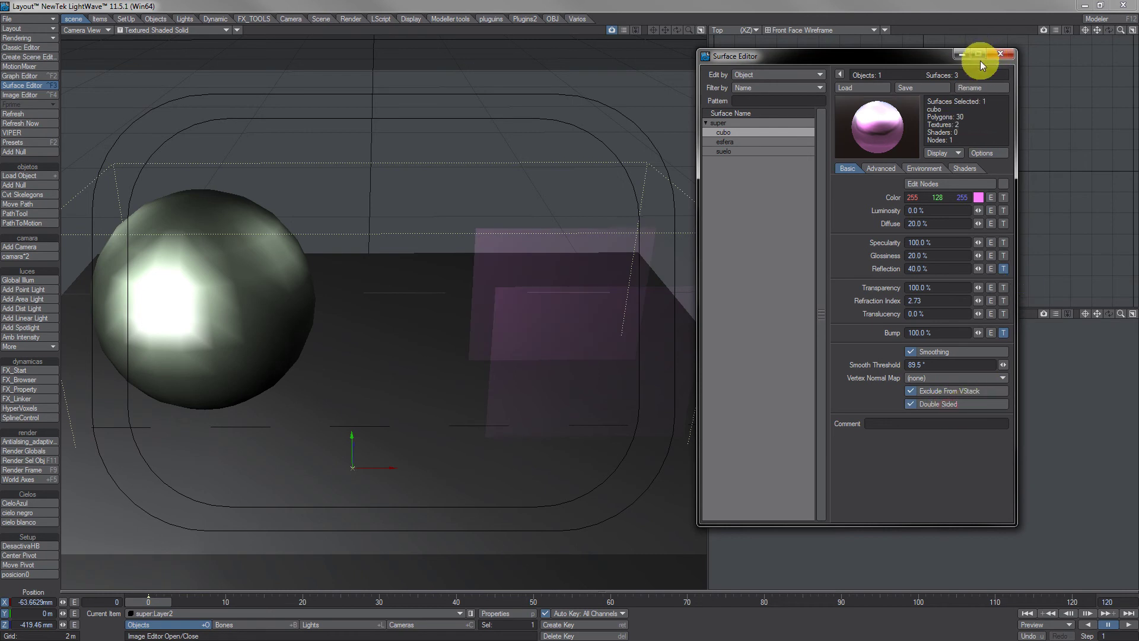
click(1000, 54)
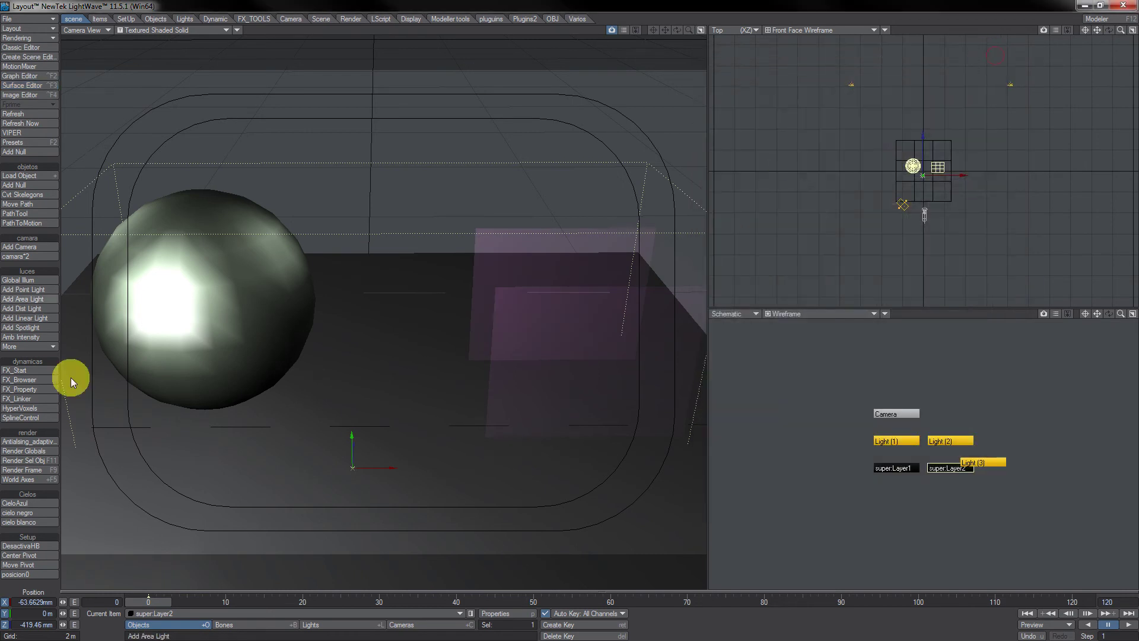
Render the current frame while monitoring processor load in Windows Task Manager, and continue to the finished image.
key(F9)
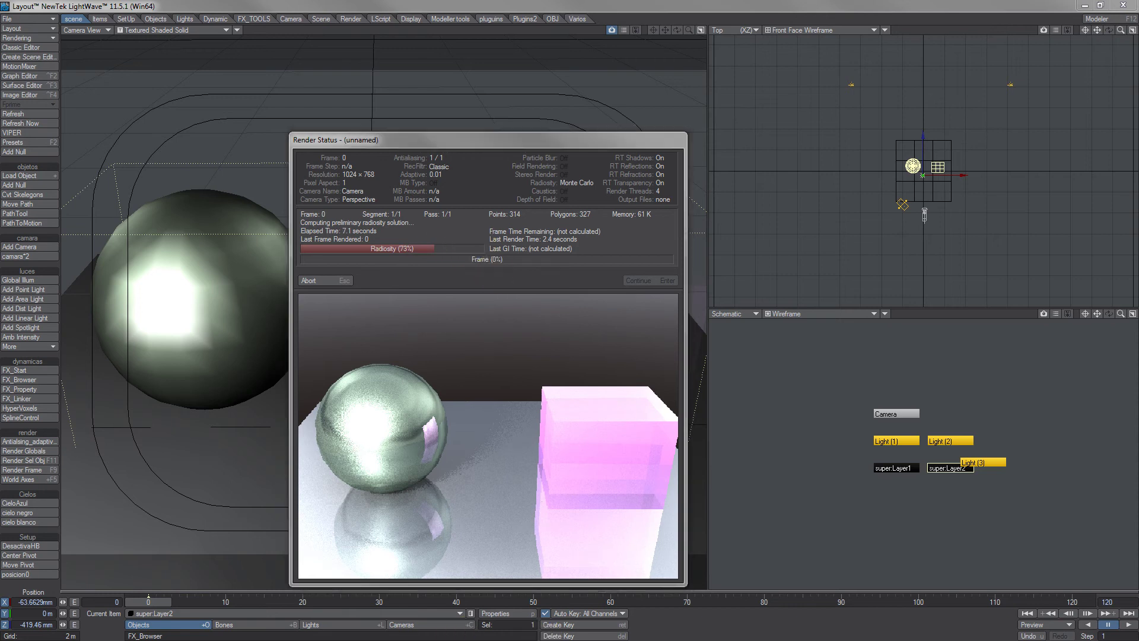
key(ctrl+shift+Escape)
drag(524, 167, 780, 113)
click(508, 133)
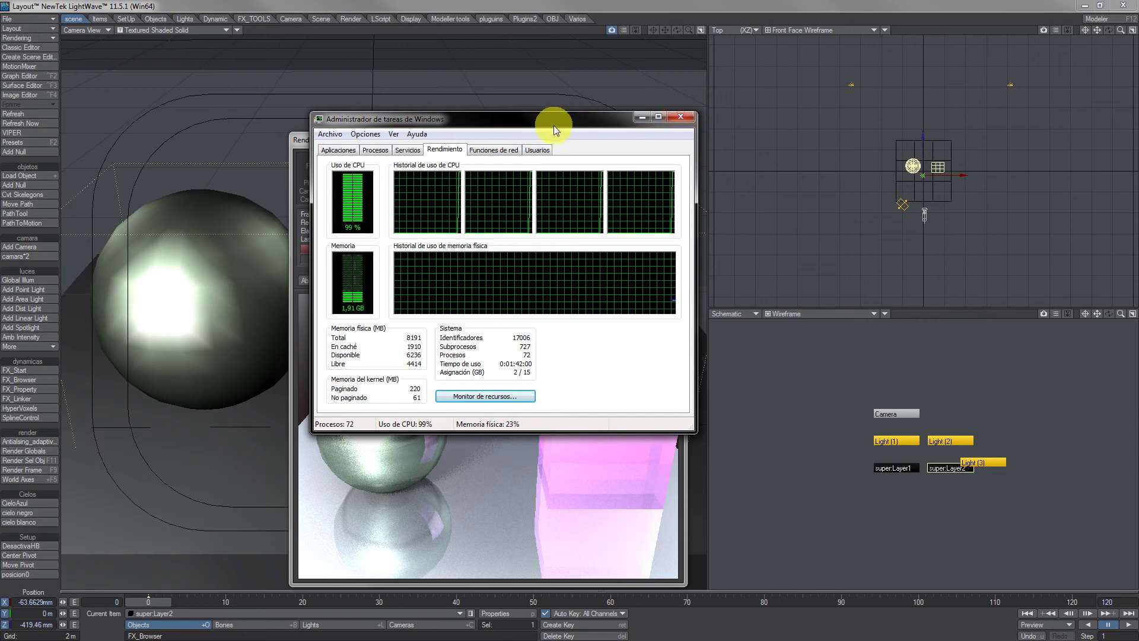
drag(554, 122, 896, 96)
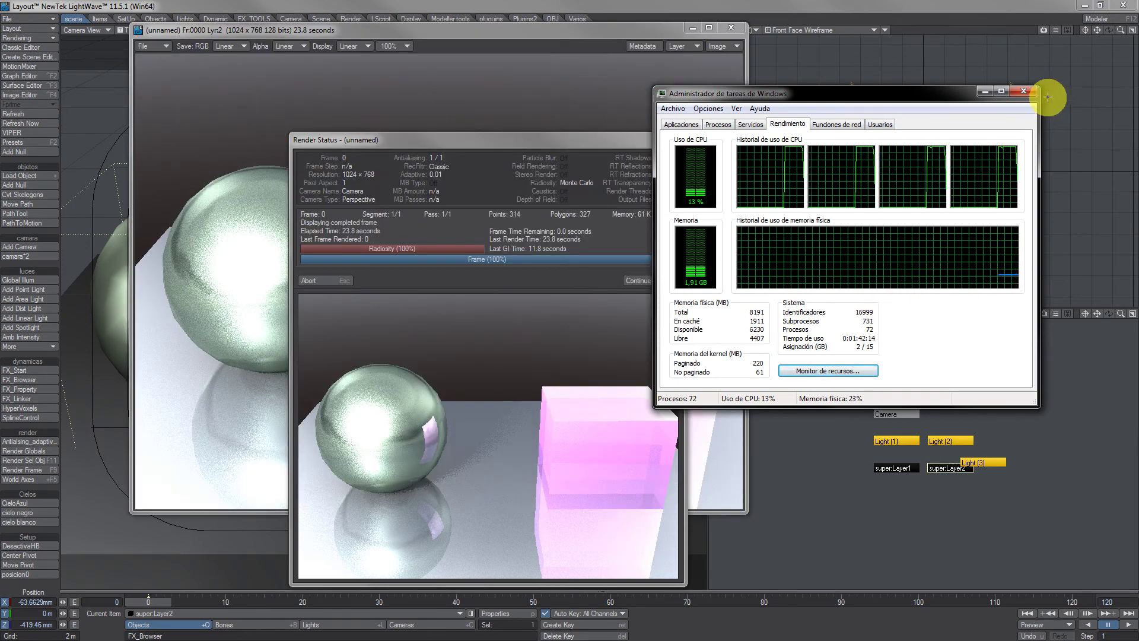
click(1023, 91)
click(661, 281)
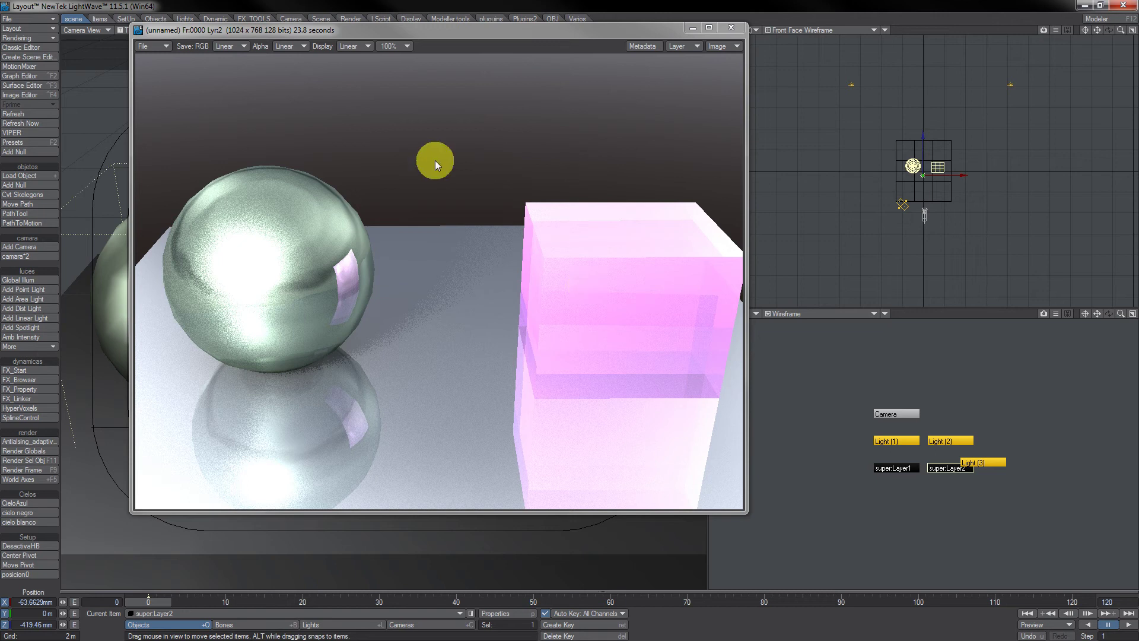
Close the finished render and switch to Modeler, declining to select a replacement for the missing SilverReflection.tga image.
click(735, 27)
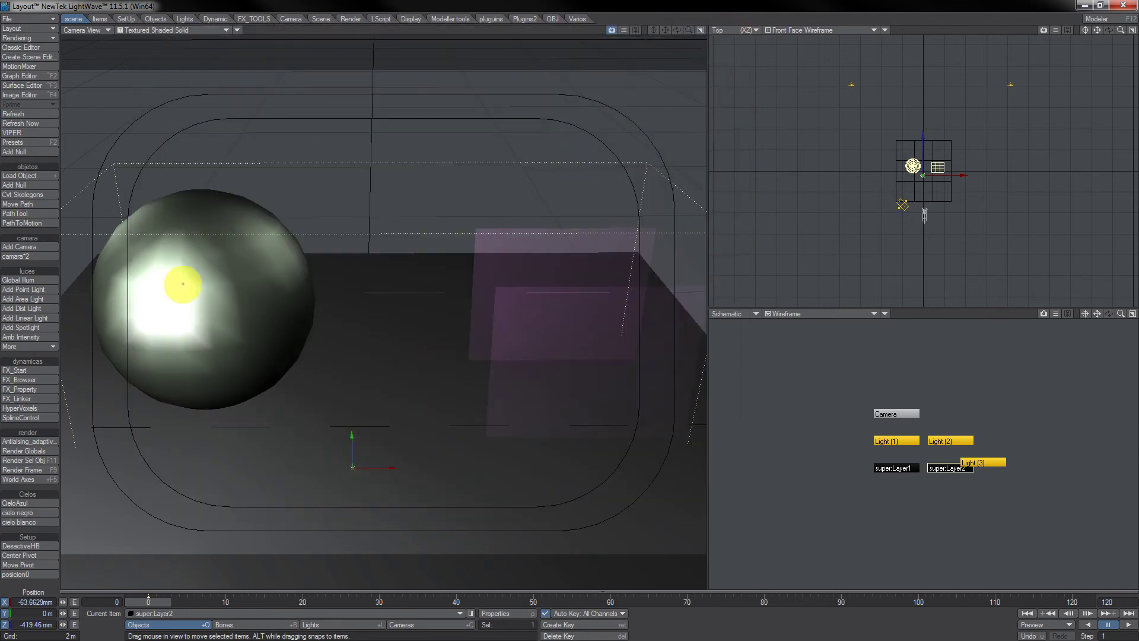
click(356, 19)
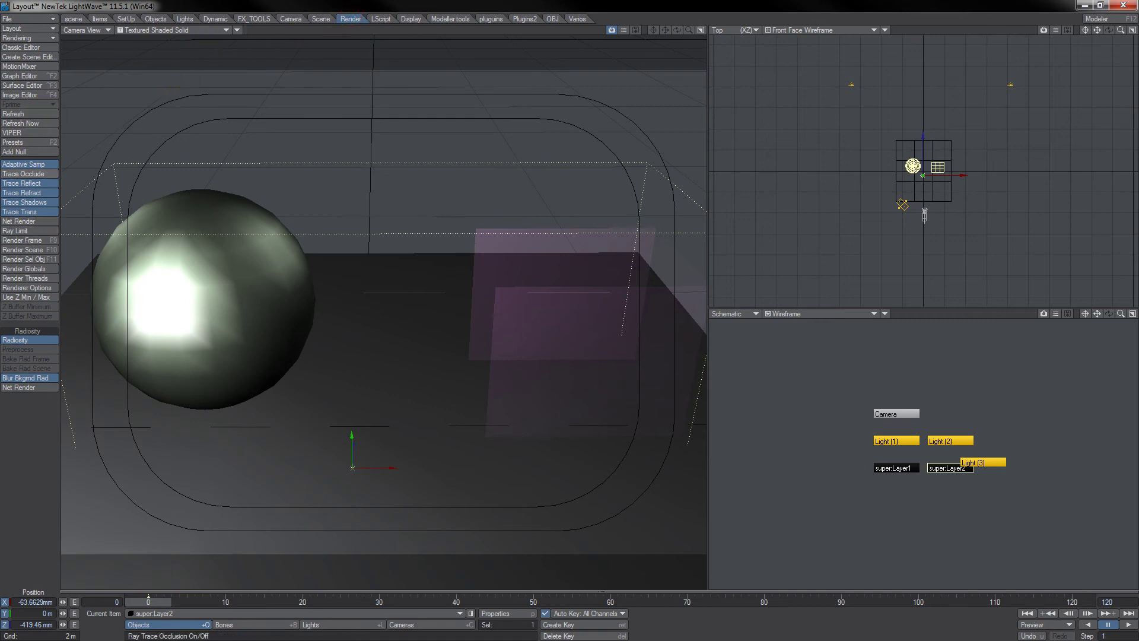
click(260, 18)
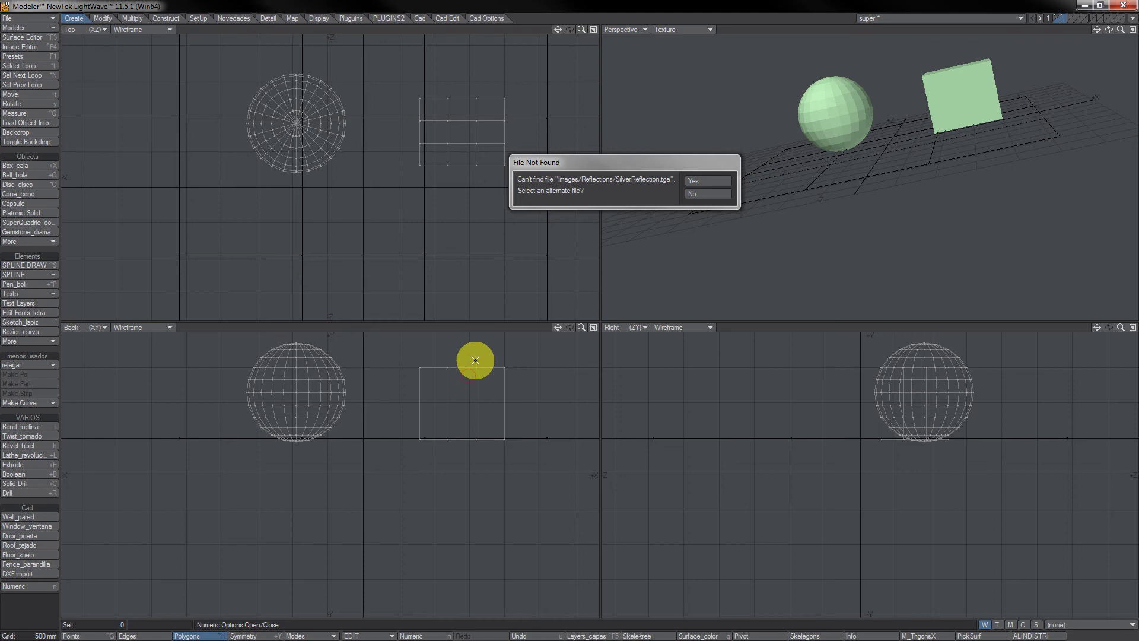
click(700, 194)
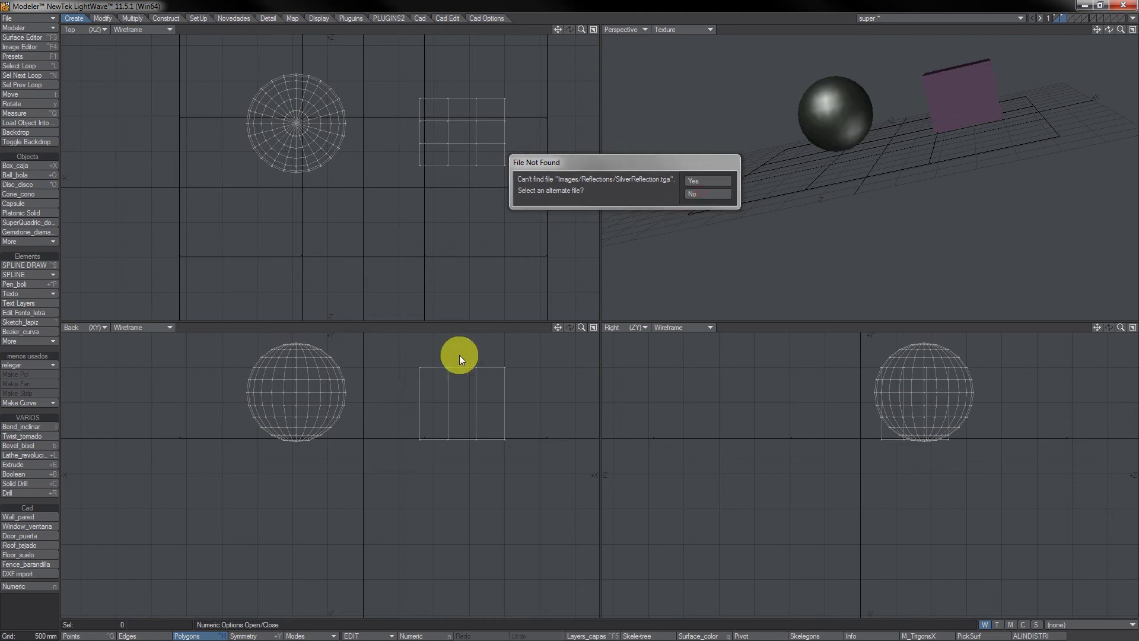
click(700, 193)
Delete the whole cube, centre the sphere and its pivot on the origin, and return to Layout.
drag(493, 363, 482, 372)
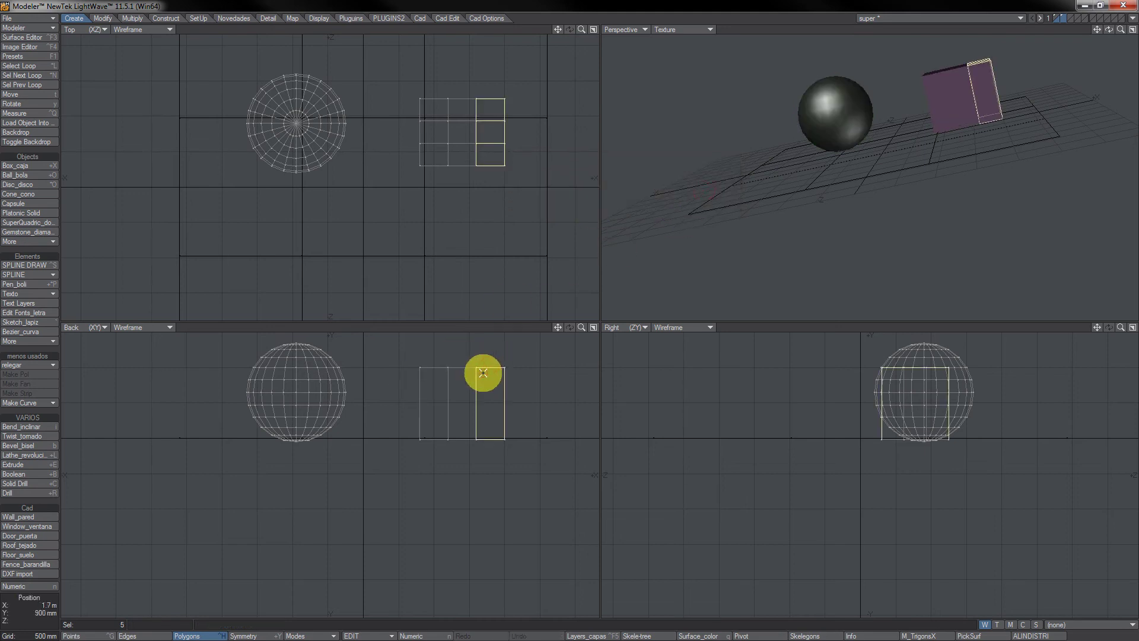
key(bracketright)
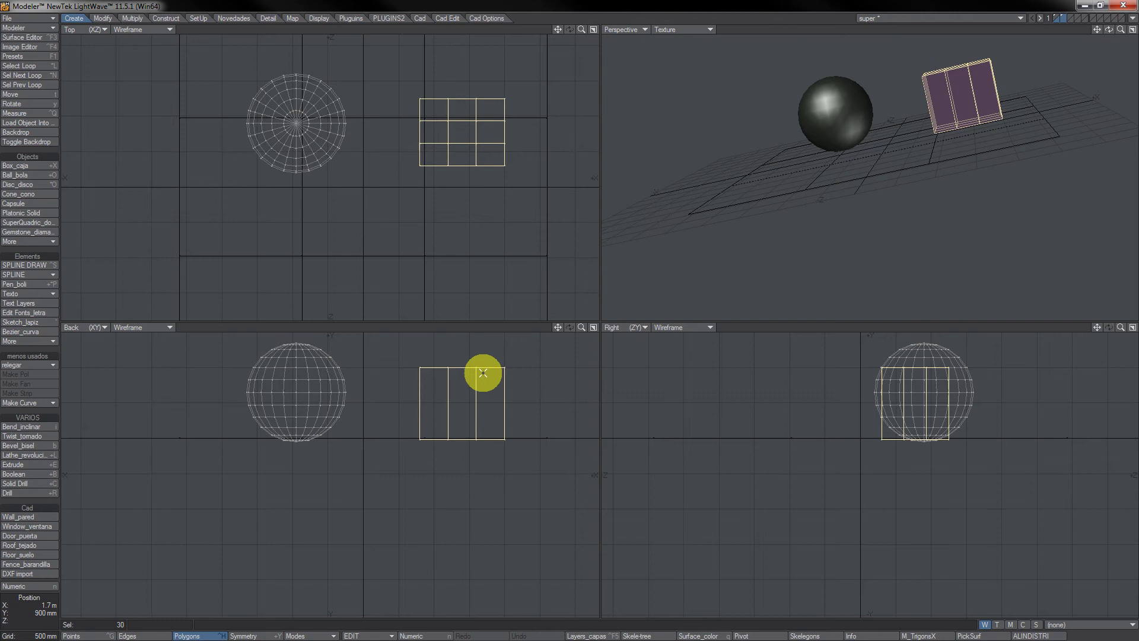
key(Delete)
key(a)
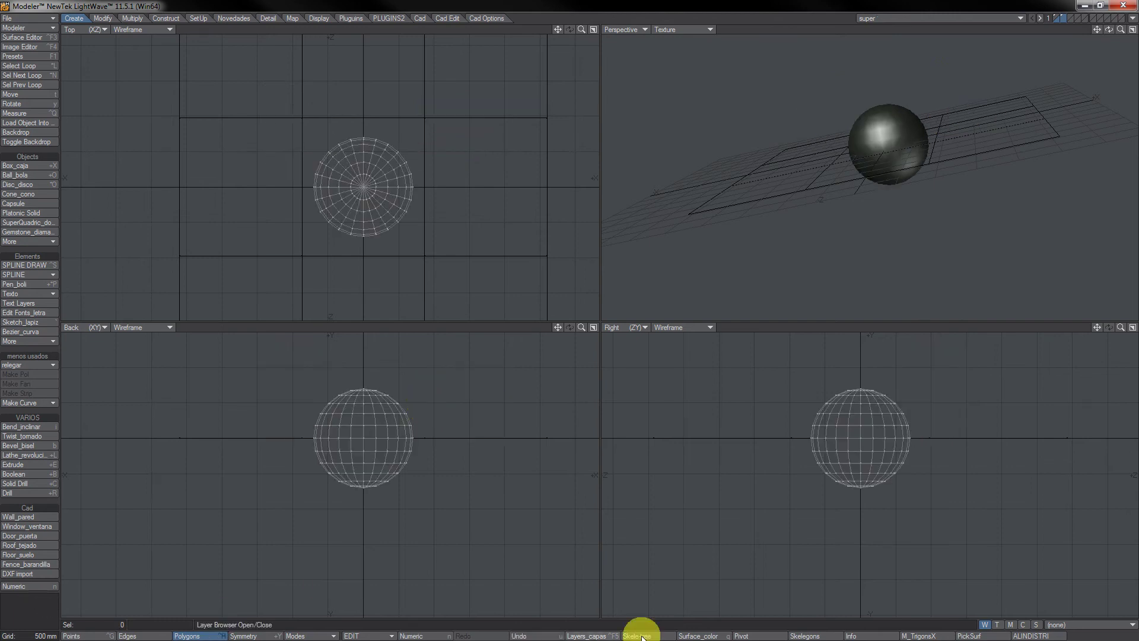
click(741, 639)
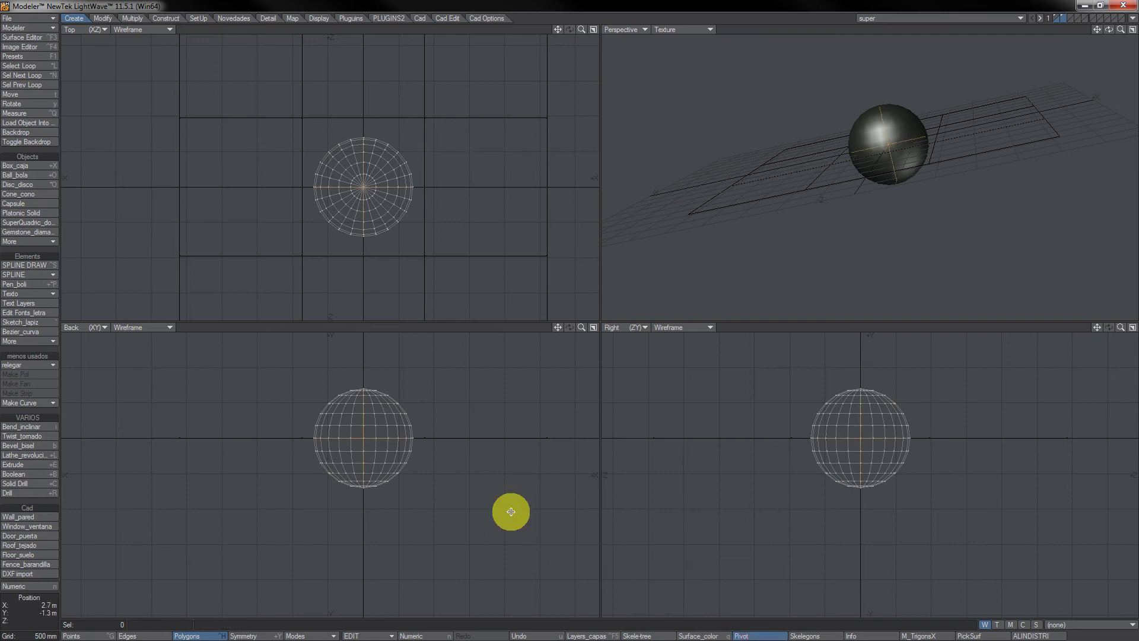
key(space)
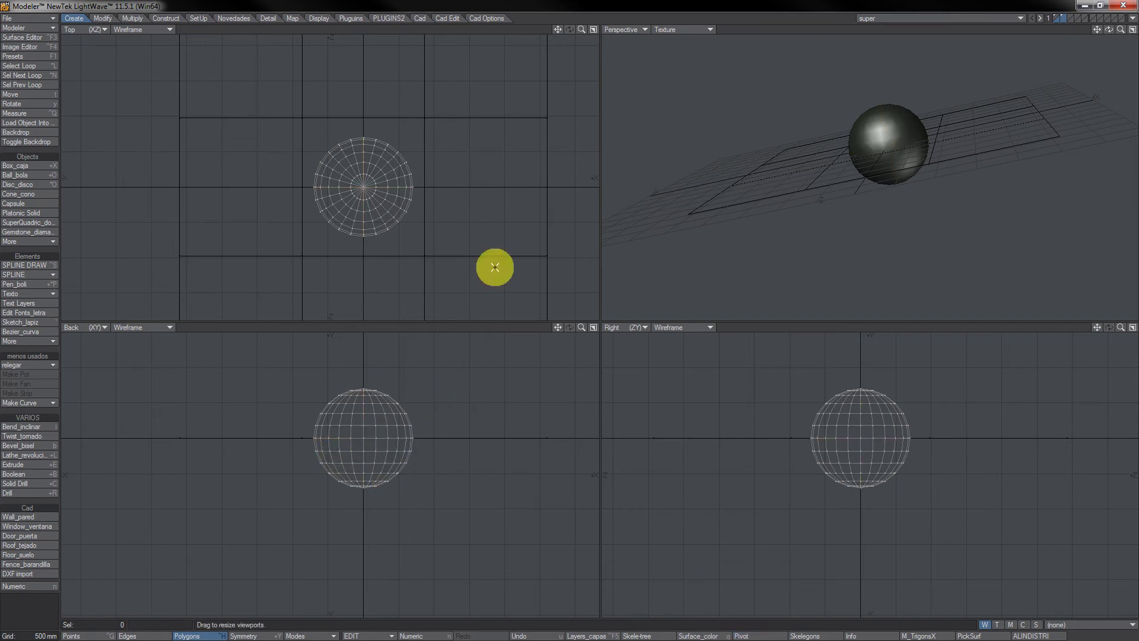
key(F12)
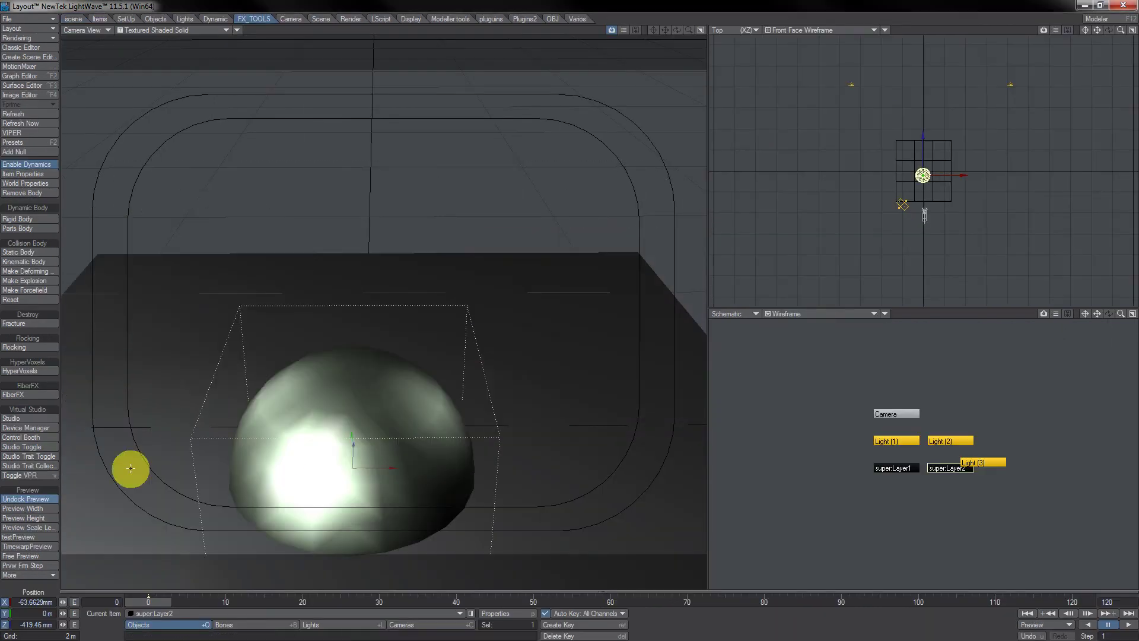
Try to raise the sphere to about Y 1.76 m, Z 1.07 m and fracture it into 200 Voronoi cells.
drag(356, 445, 356, 347)
right_drag(359, 355, 355, 311)
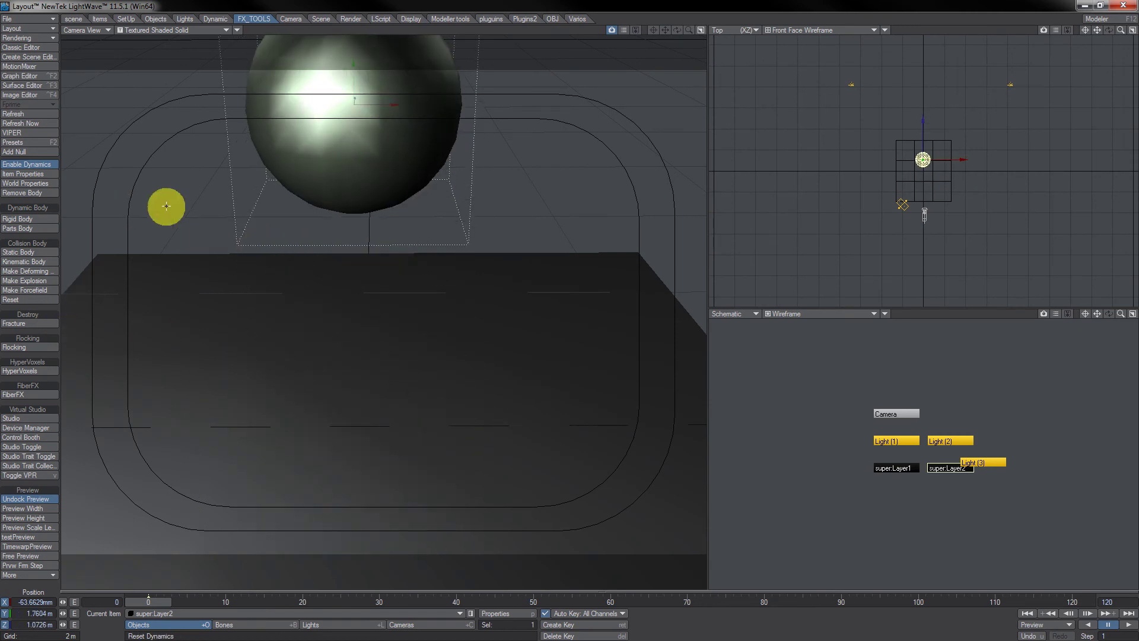
click(28, 324)
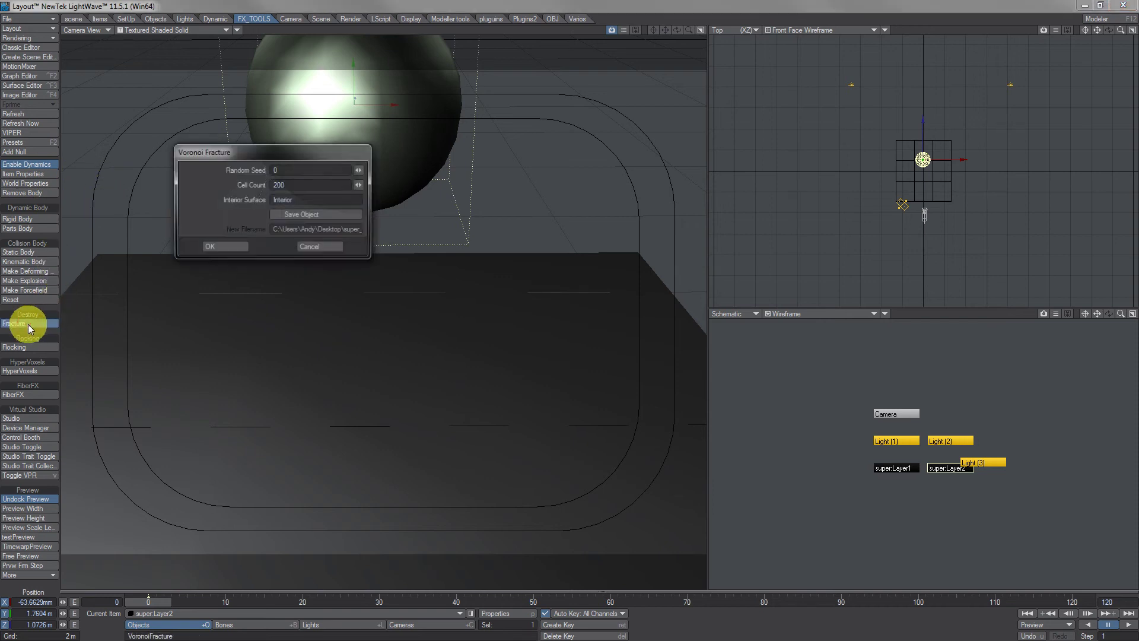
click(223, 244)
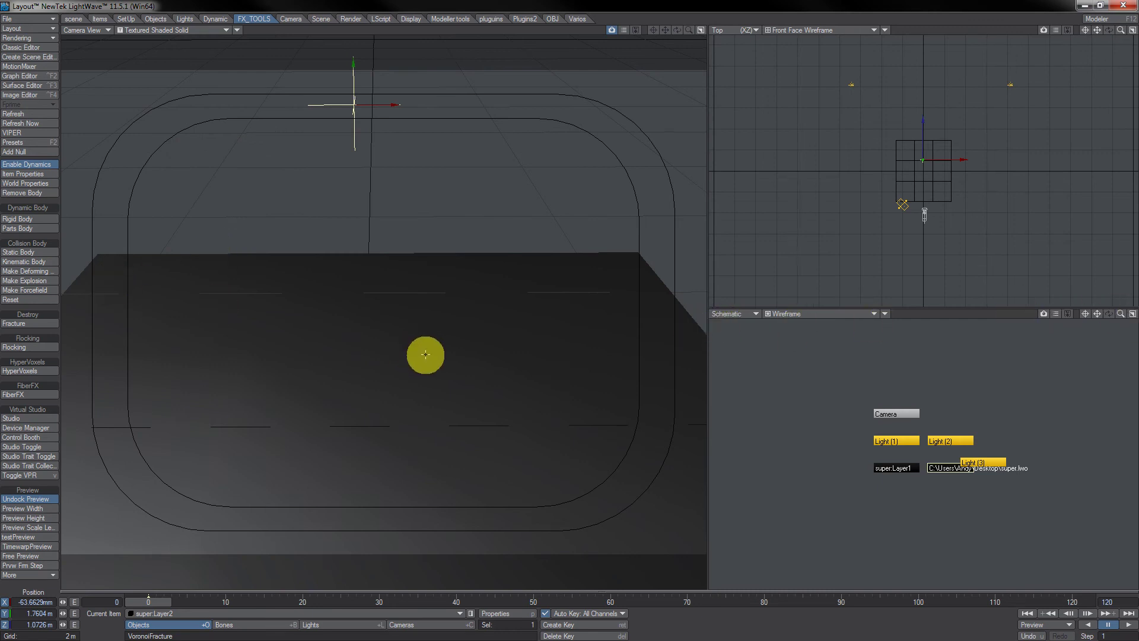
Undo the recent changes to the raised and fractured sphere item.
key(u)
key(u)
key(u)
key(u)
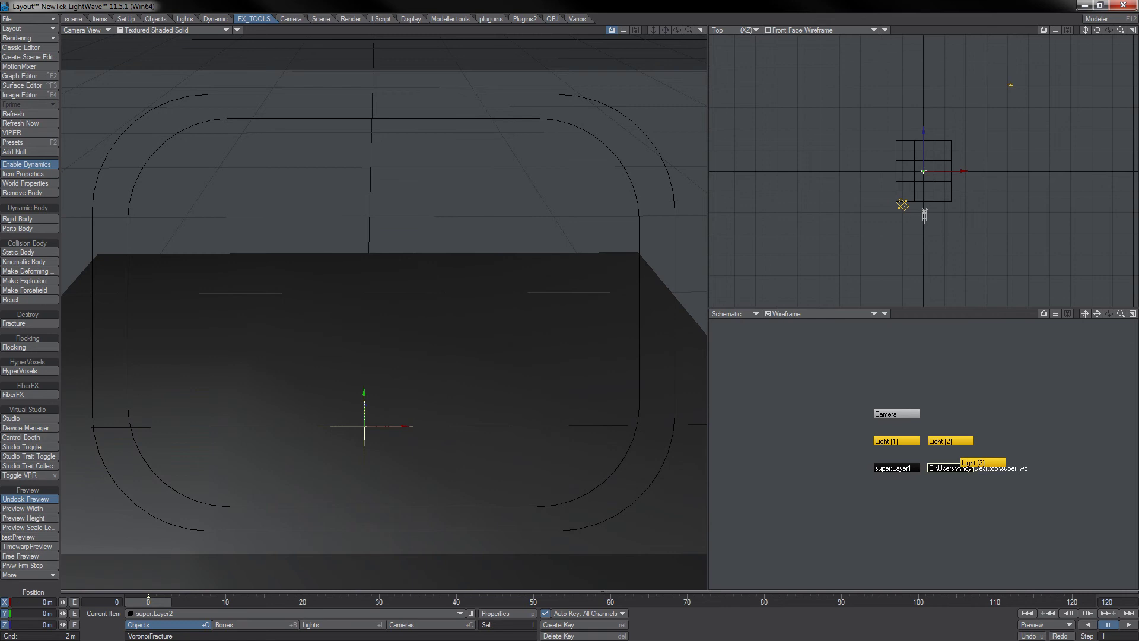
Switch to Modeler and draw a new ball on an empty layer, centred close to the origin.
key(F12)
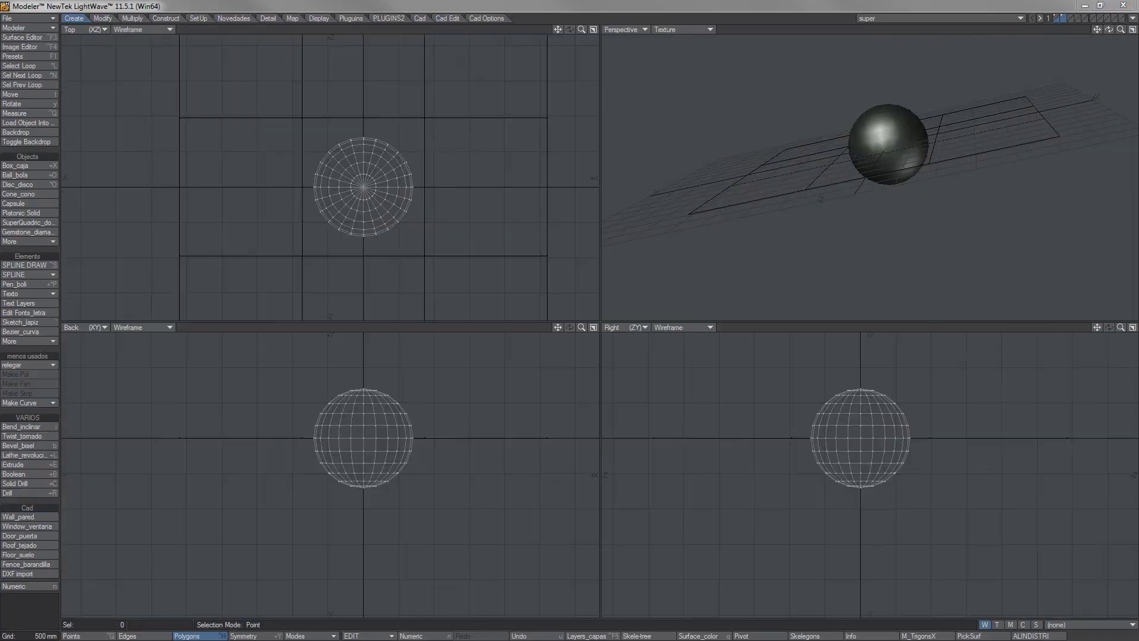
click(1065, 19)
key(shift+x)
click(36, 175)
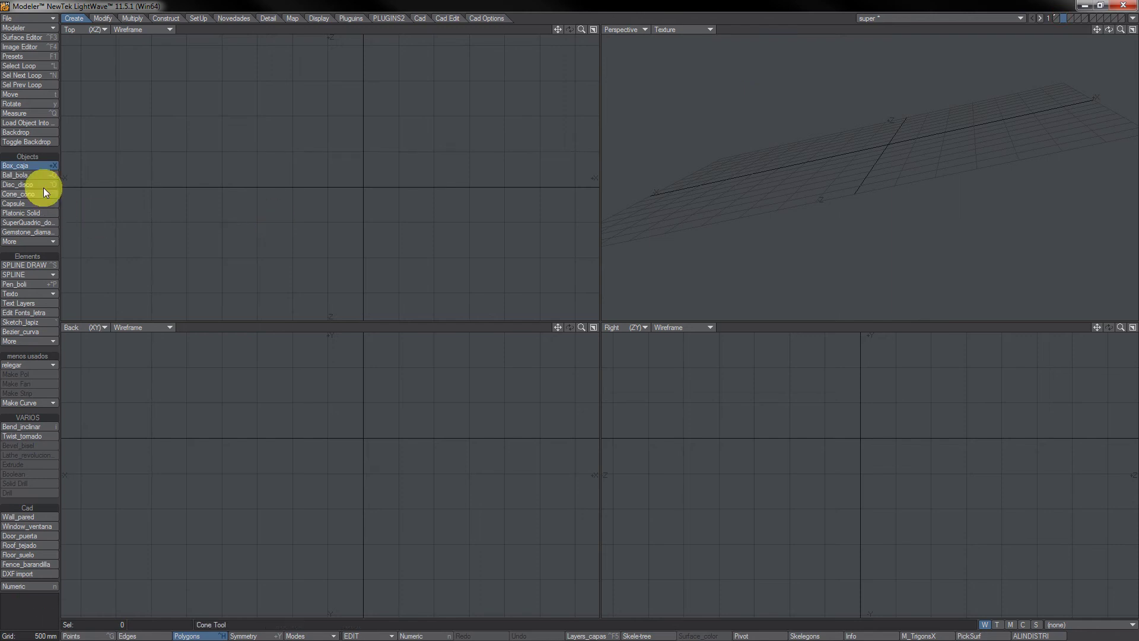
drag(229, 149, 296, 196)
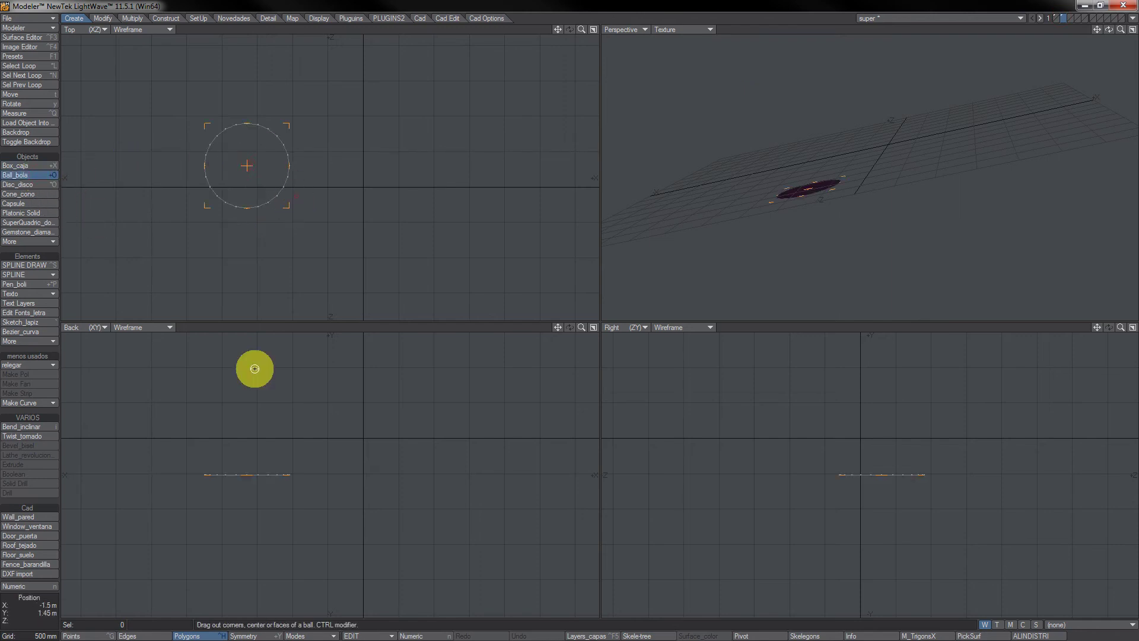
ctrl+drag(255, 425, 258, 416)
drag(244, 475, 363, 437)
key(space)
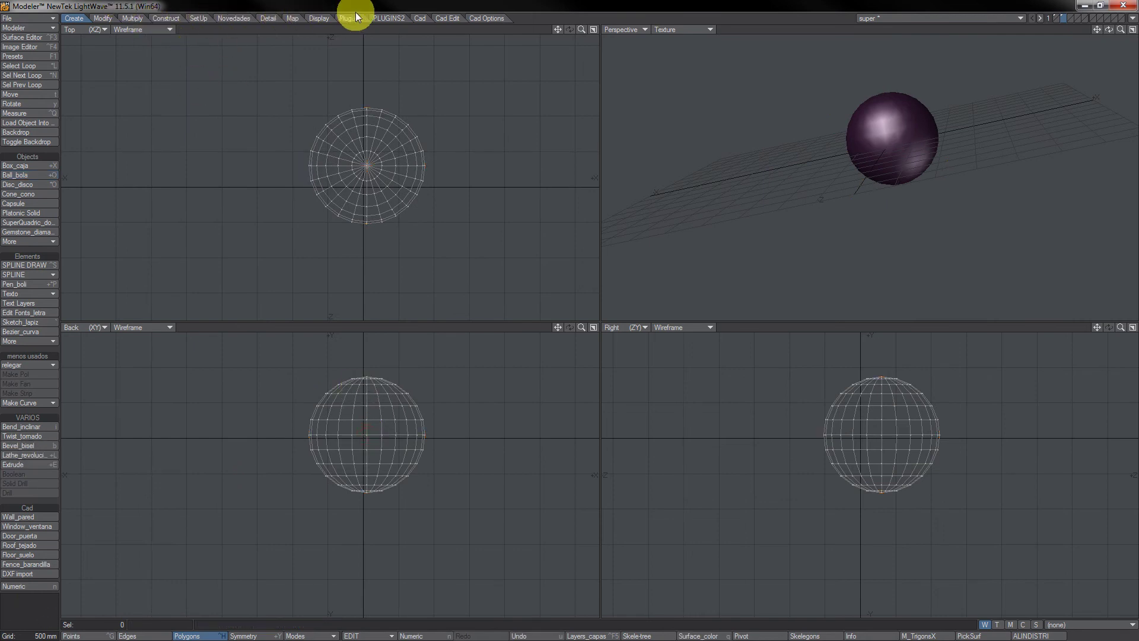
Fracture the ball into a new layer with 100 random-point Voronoi cells, then save the object and return to Layout.
click(239, 19)
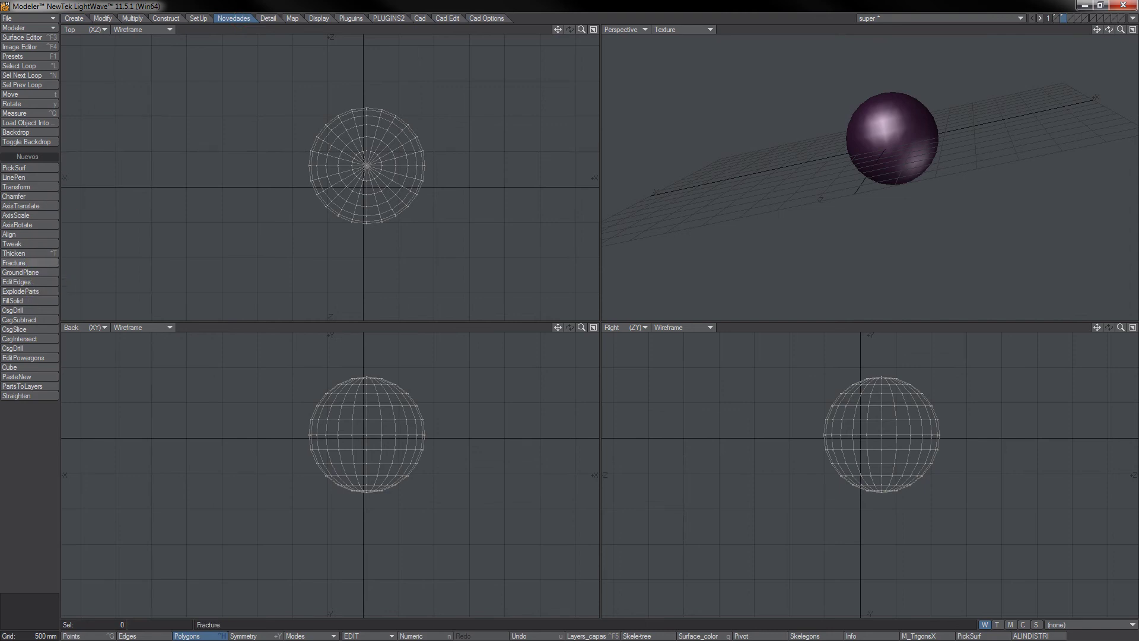
click(46, 261)
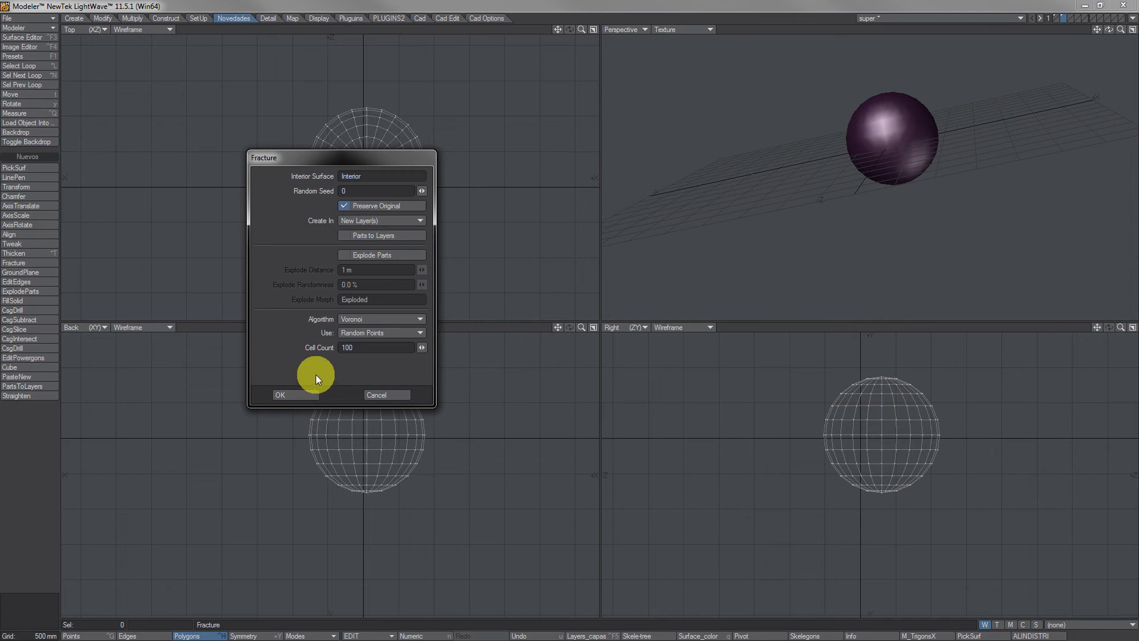
click(296, 395)
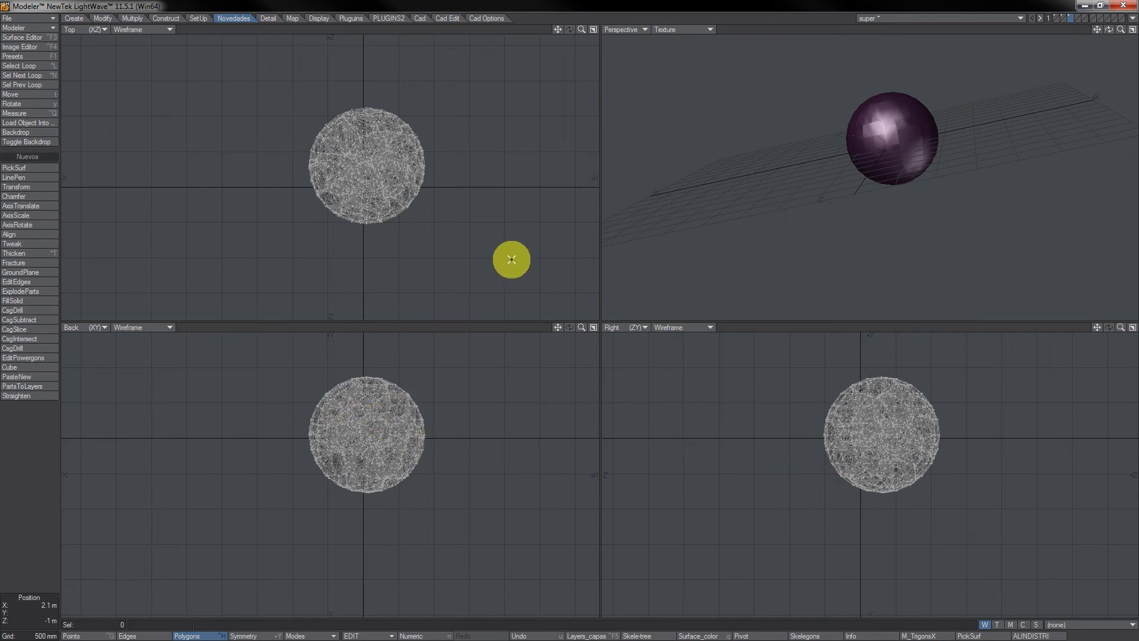
key(s)
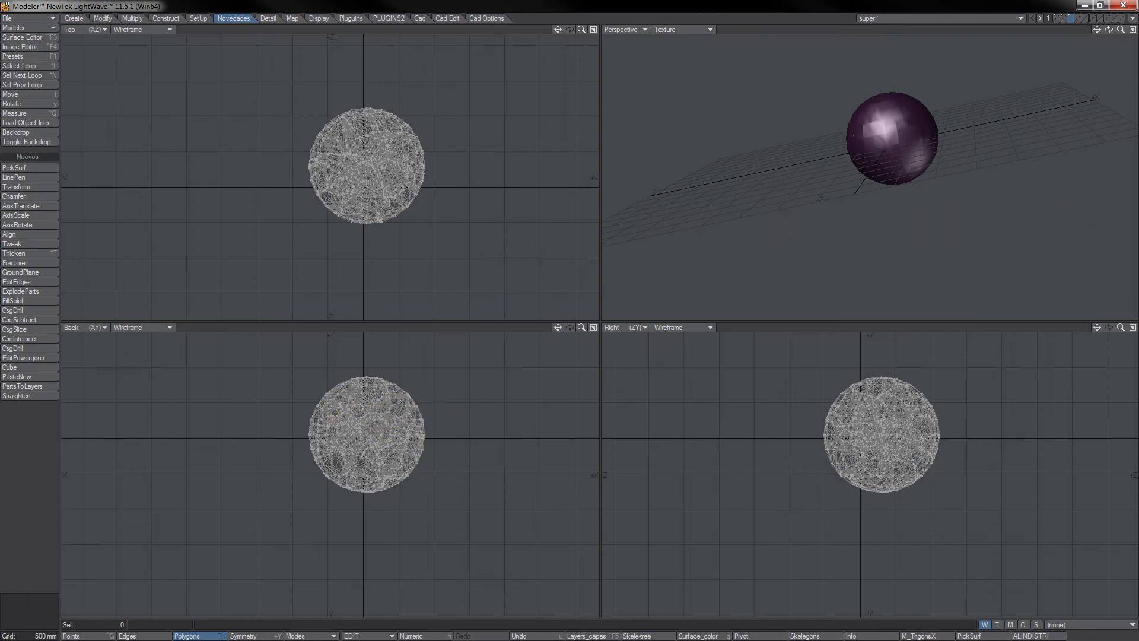
key(F12)
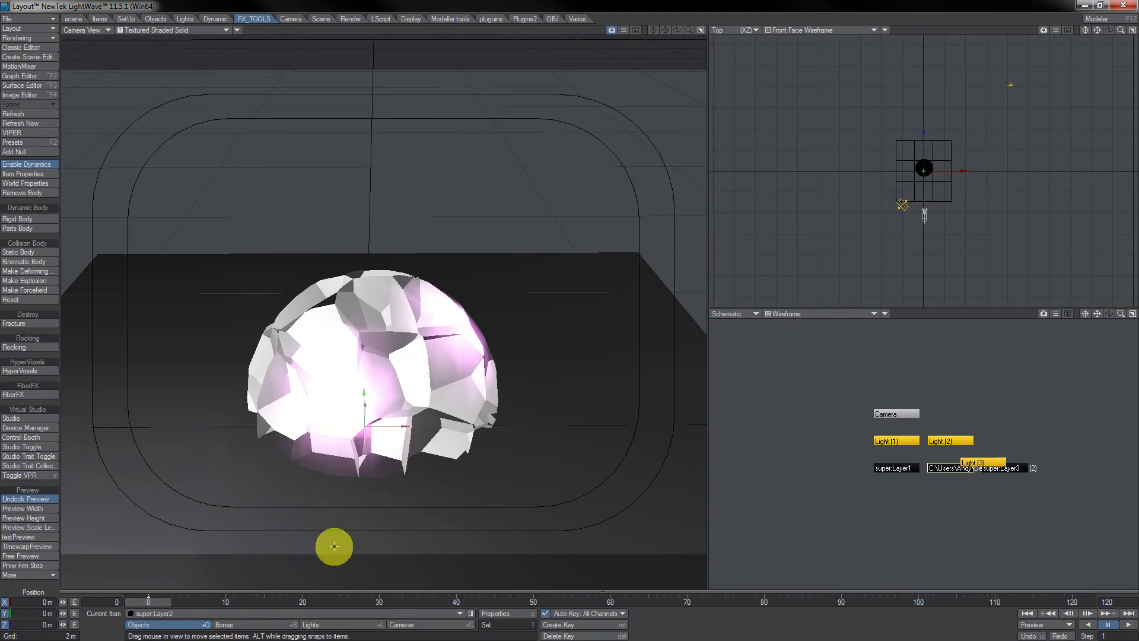
Clear the unfractured layer item from the scene and raise the fractured ball to about Y 2.01 m above the floor.
mouse_move(154, 603)
mouse_down()
mouse_move(522, 603)
mouse_move(152, 603)
mouse_up()
drag(325, 449, 368, 376)
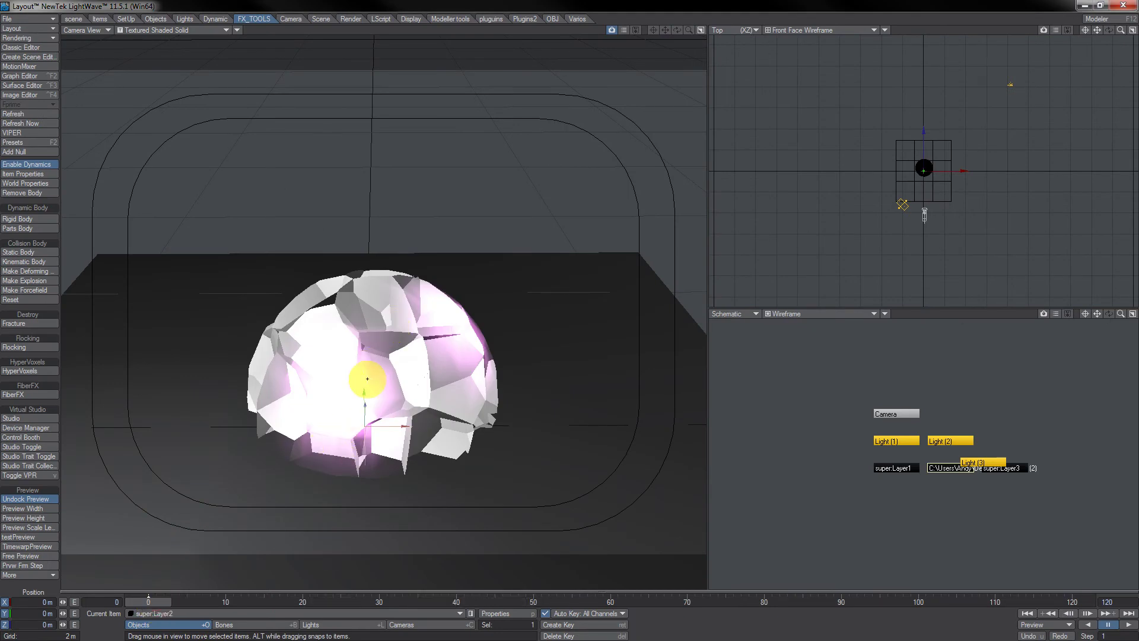
click(366, 393)
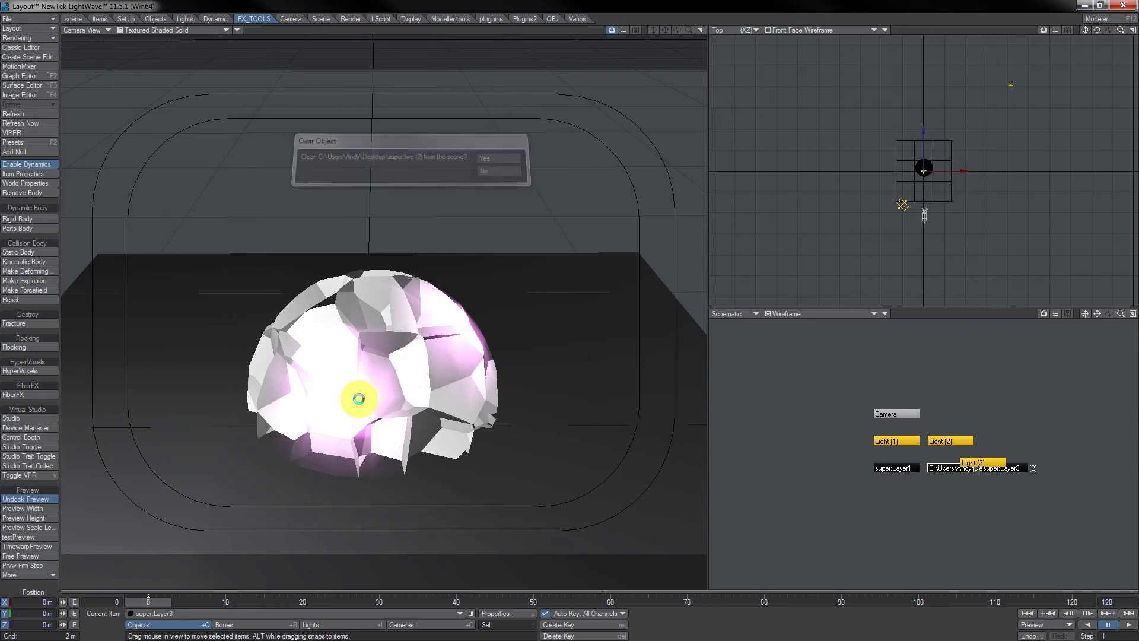
drag(367, 393, 369, 397)
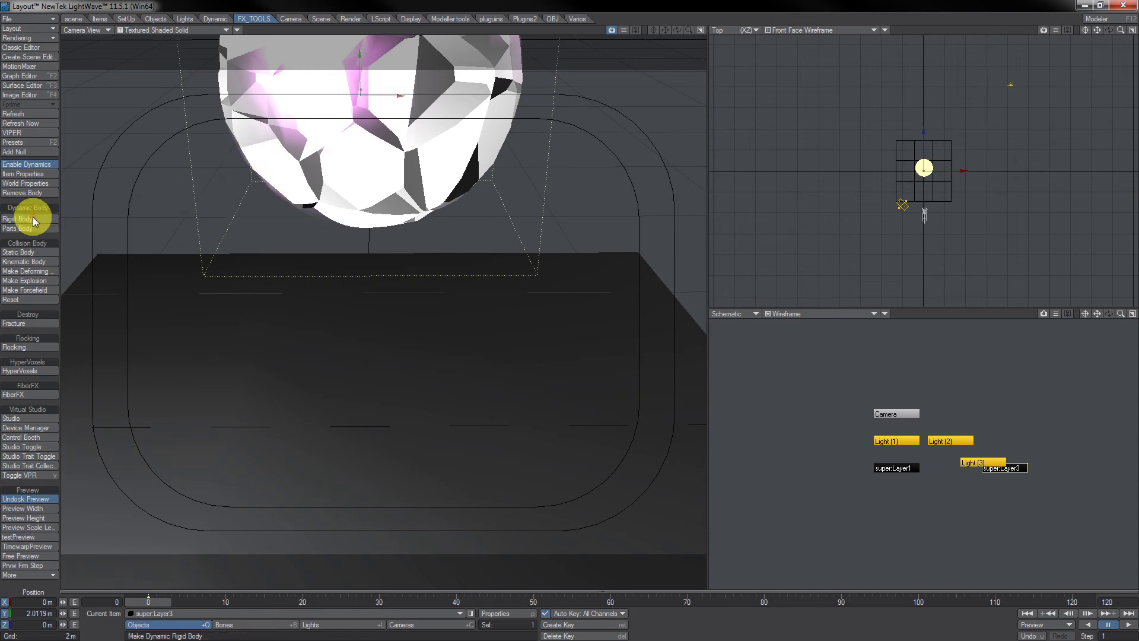
Make the fractured ball a rigid body and the floor a static body, and play the simulation before rewinding it.
click(149, 366)
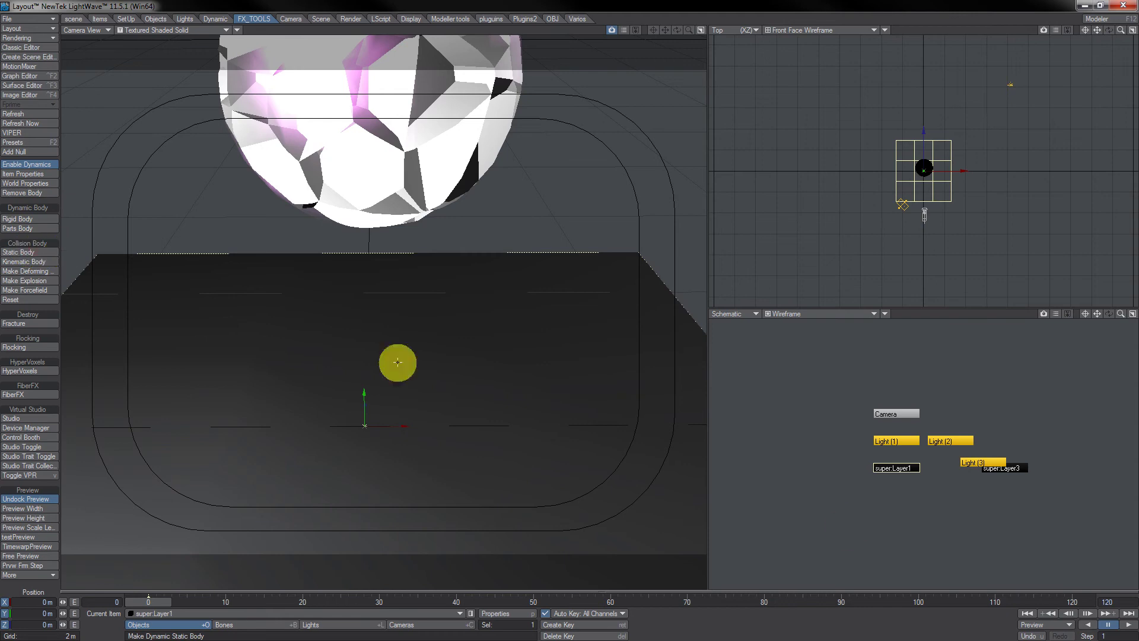
click(1129, 624)
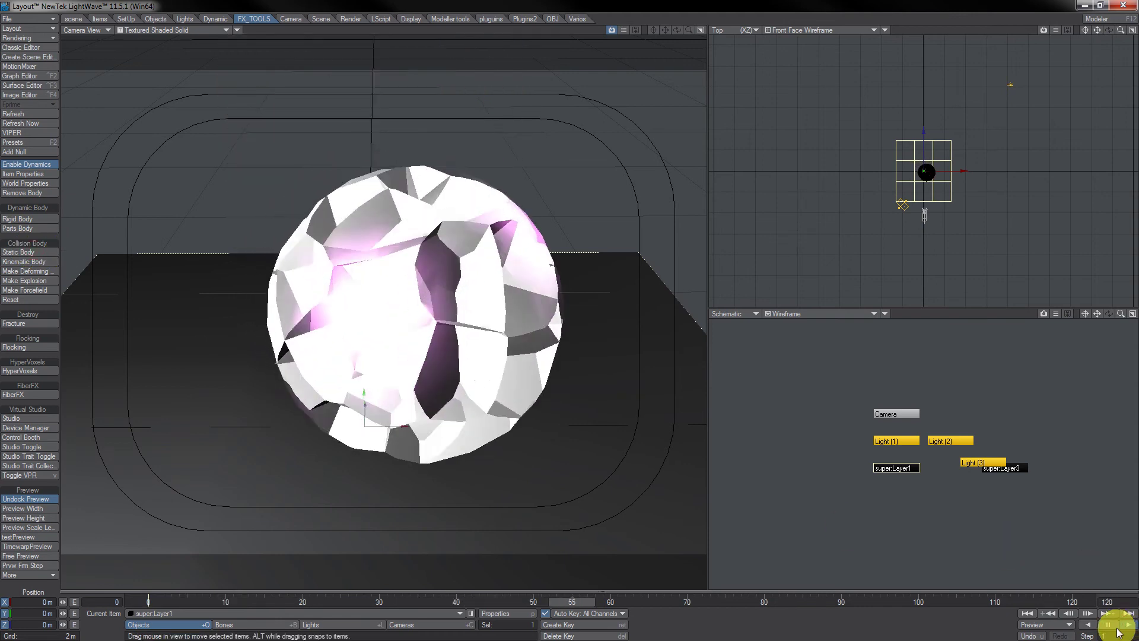
click(1028, 614)
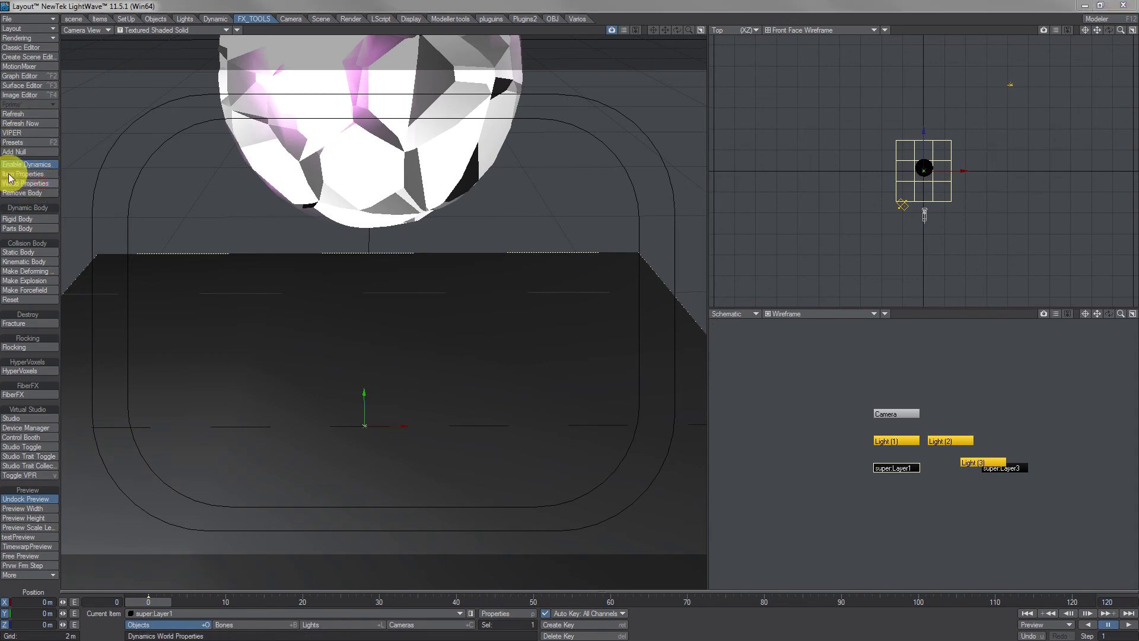
Check the dynamics world properties and change the fractured ball in super:Layer3 to a parts body.
drag(0, 102, 518, 68)
click(373, 135)
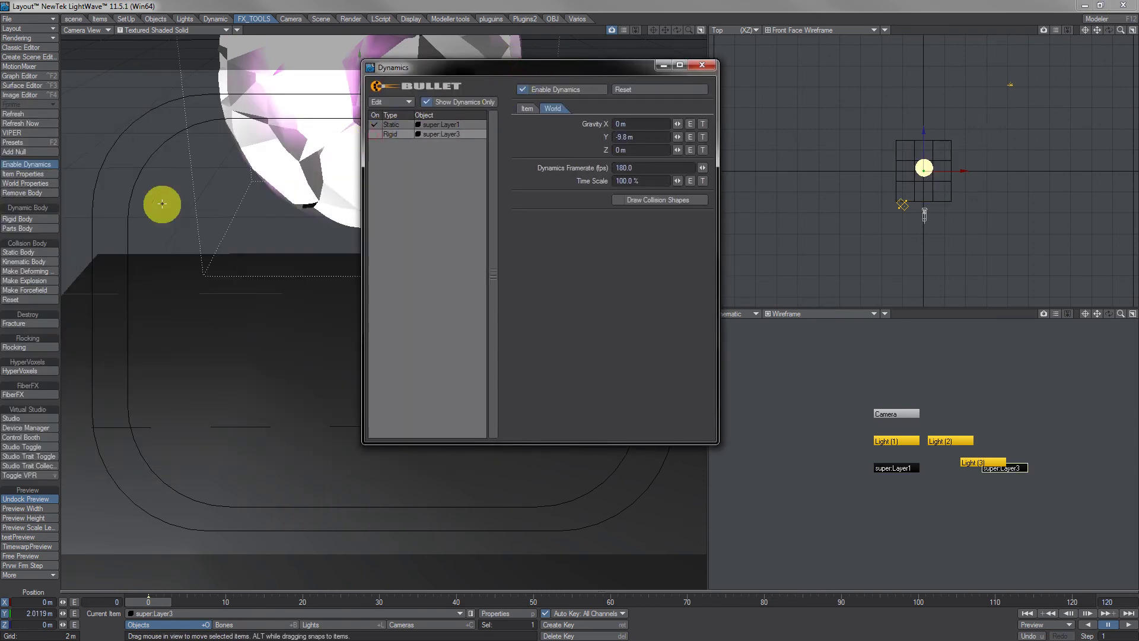
click(29, 228)
drag(418, 74, 0, 154)
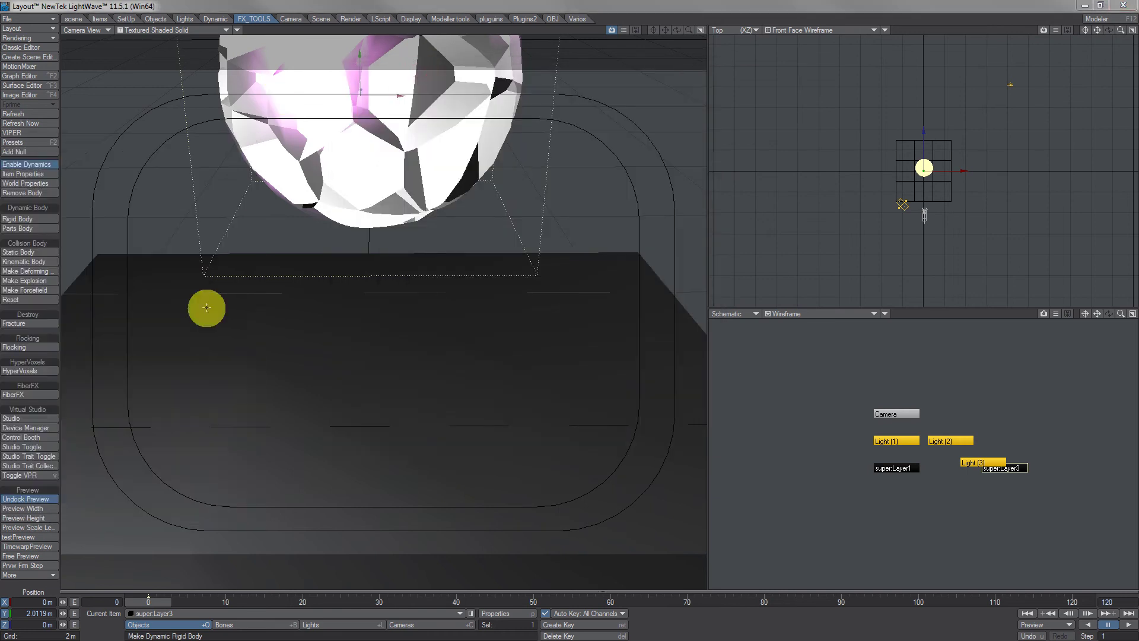
Play the parts-body simulation, rewind to the first frame, and reopen the Dynamics settings clear of the camera view.
click(1127, 625)
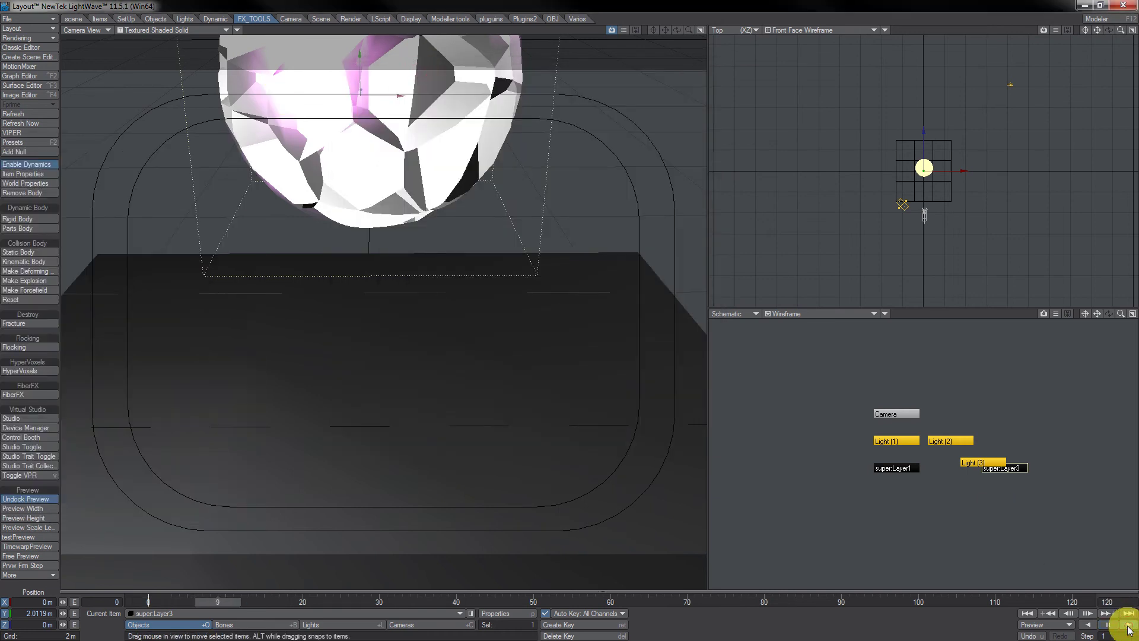
click(1028, 615)
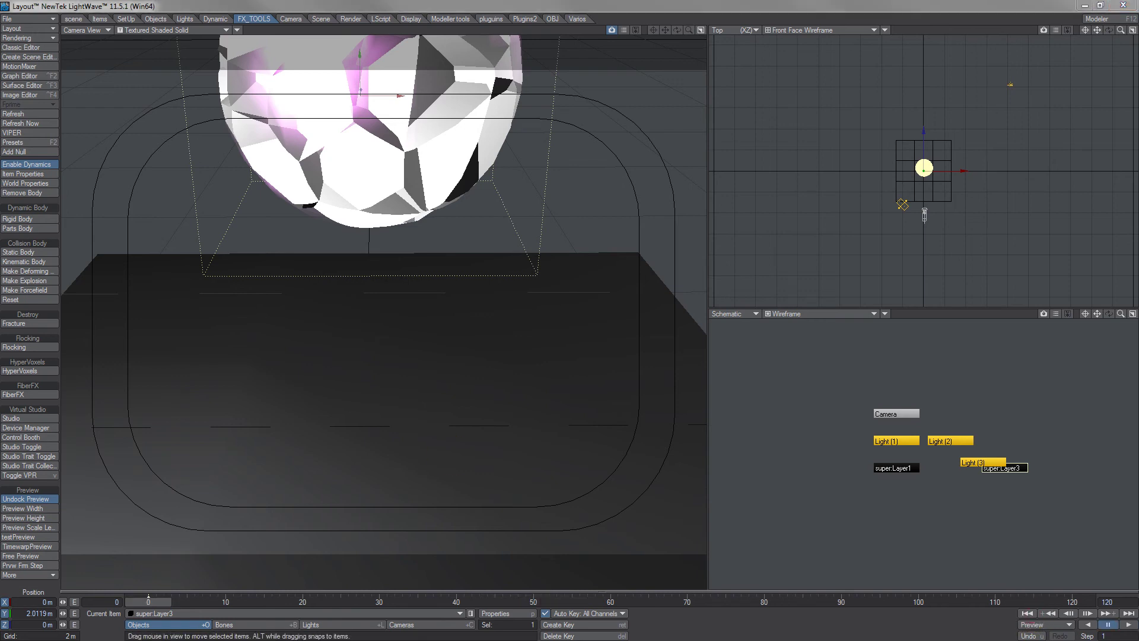
drag(363, 108, 425, 106)
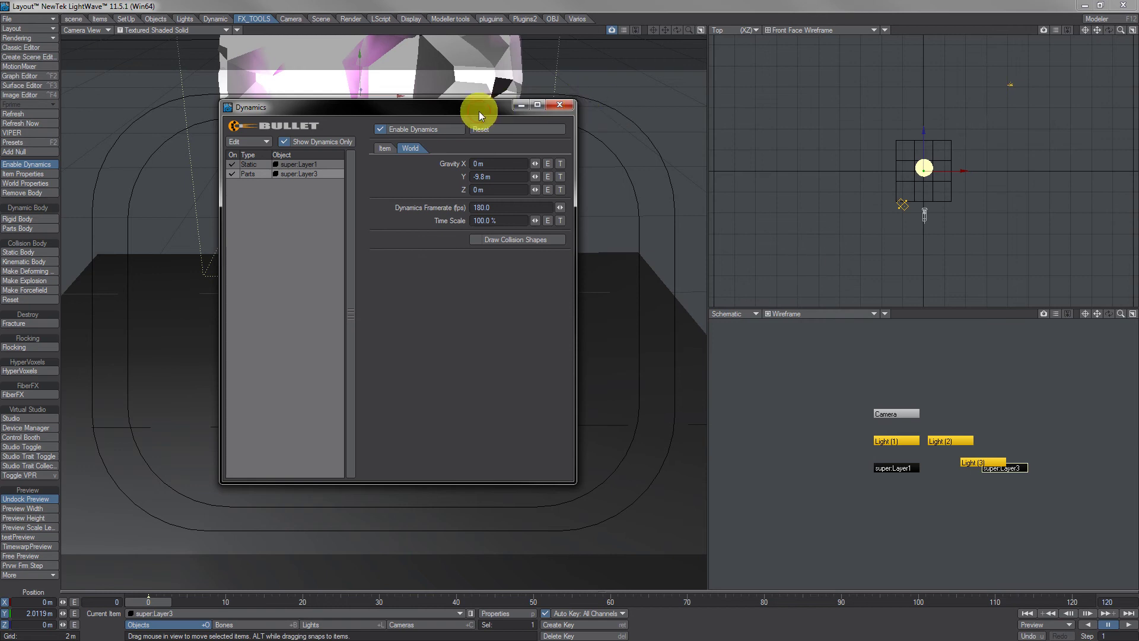
drag(478, 112, 962, 108)
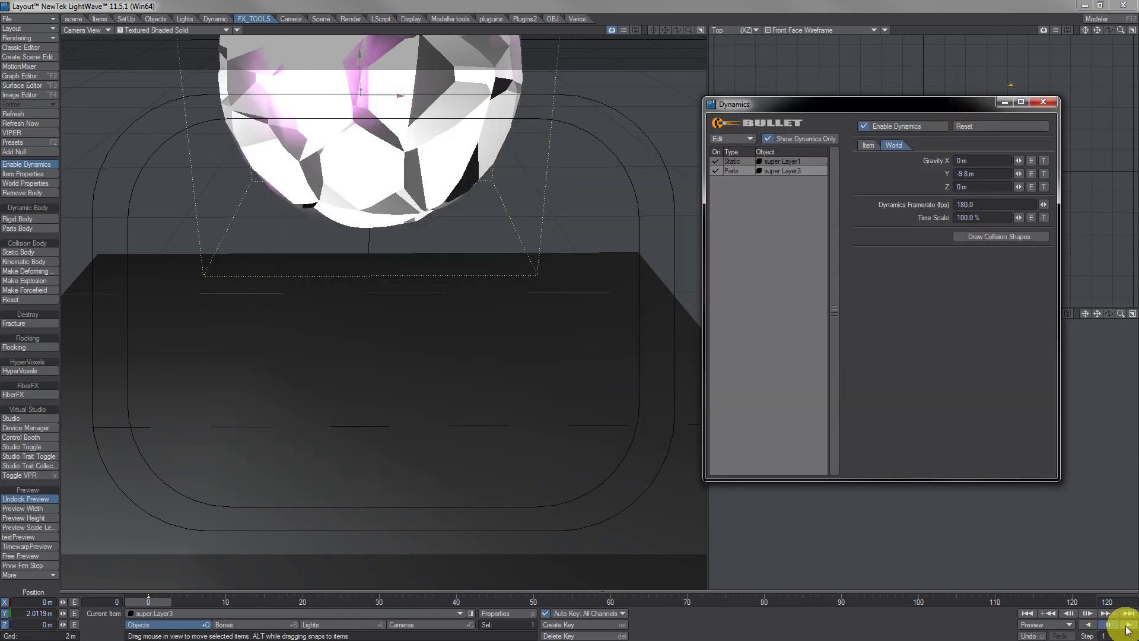
Play the simulation of the ball breaking, scrub back to frame 17, and close the Dynamics settings.
click(1126, 628)
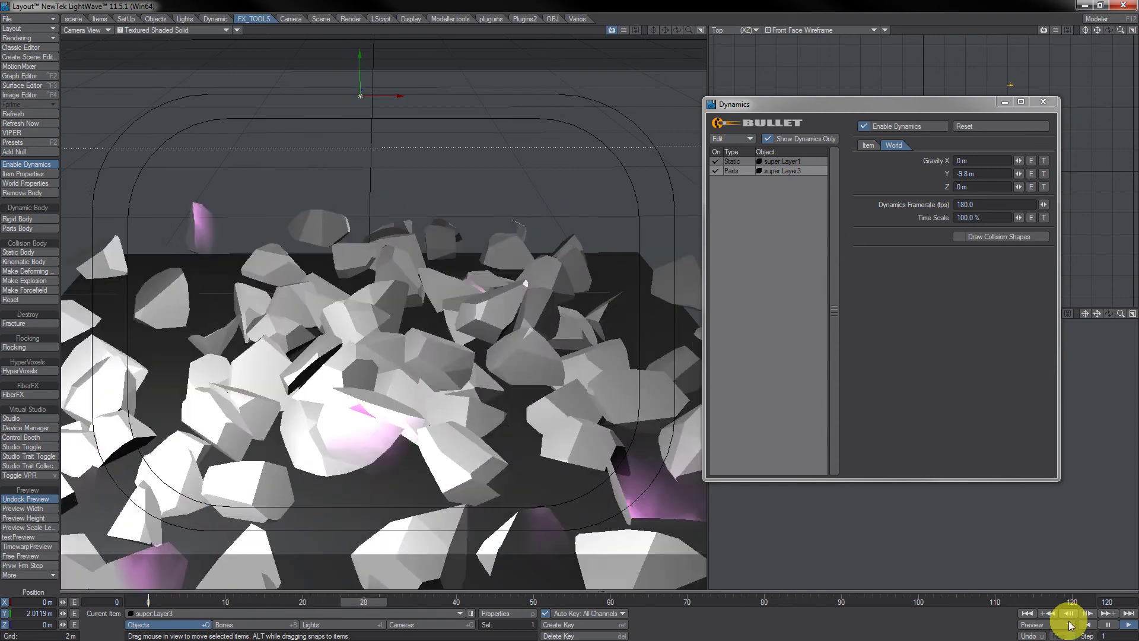
drag(700, 602, 280, 602)
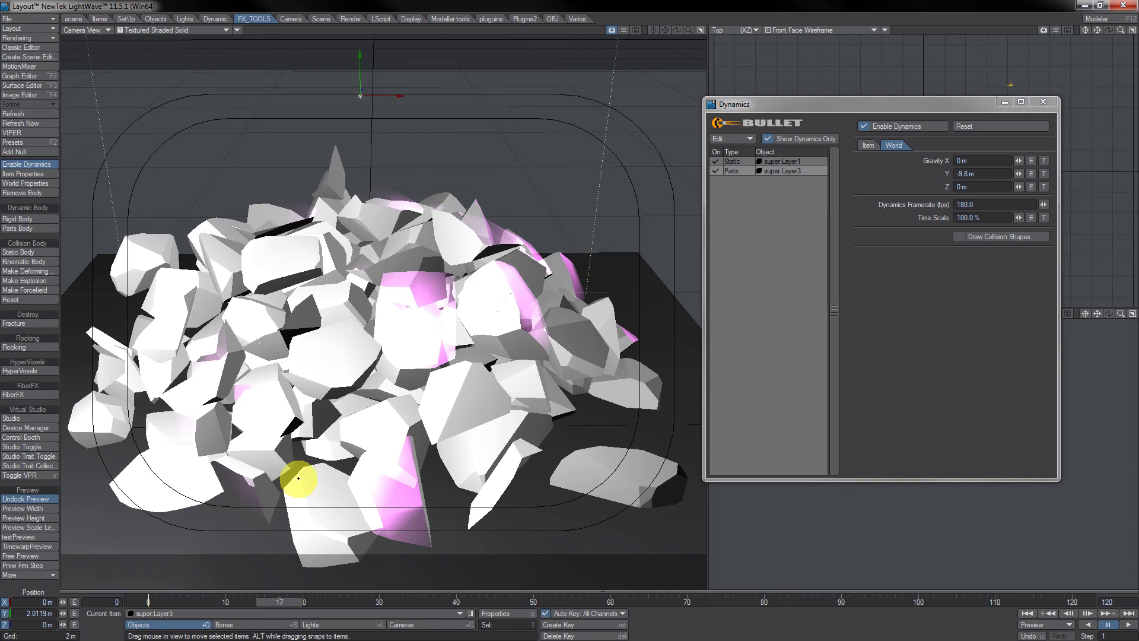
click(1043, 102)
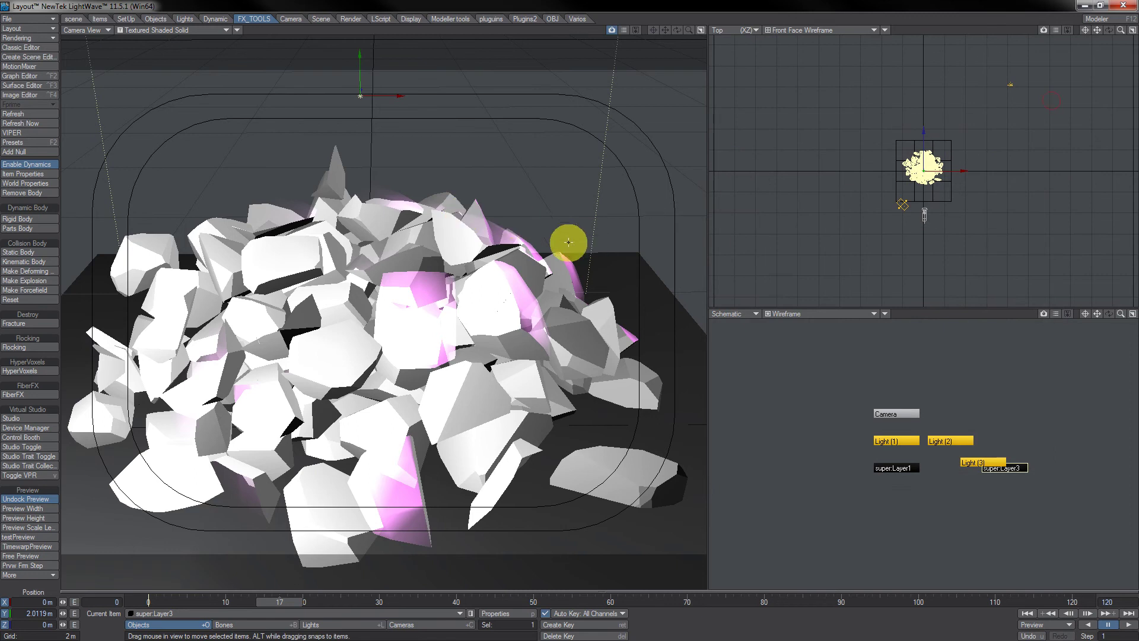
drag(431, 602, 295, 602)
key(F9)
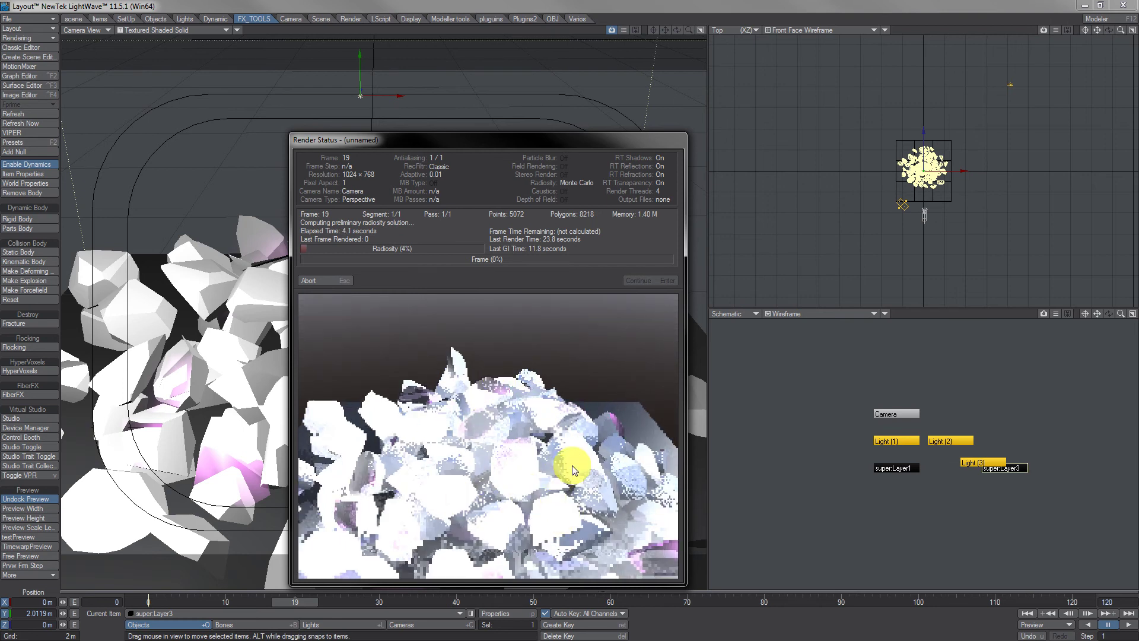
click(341, 280)
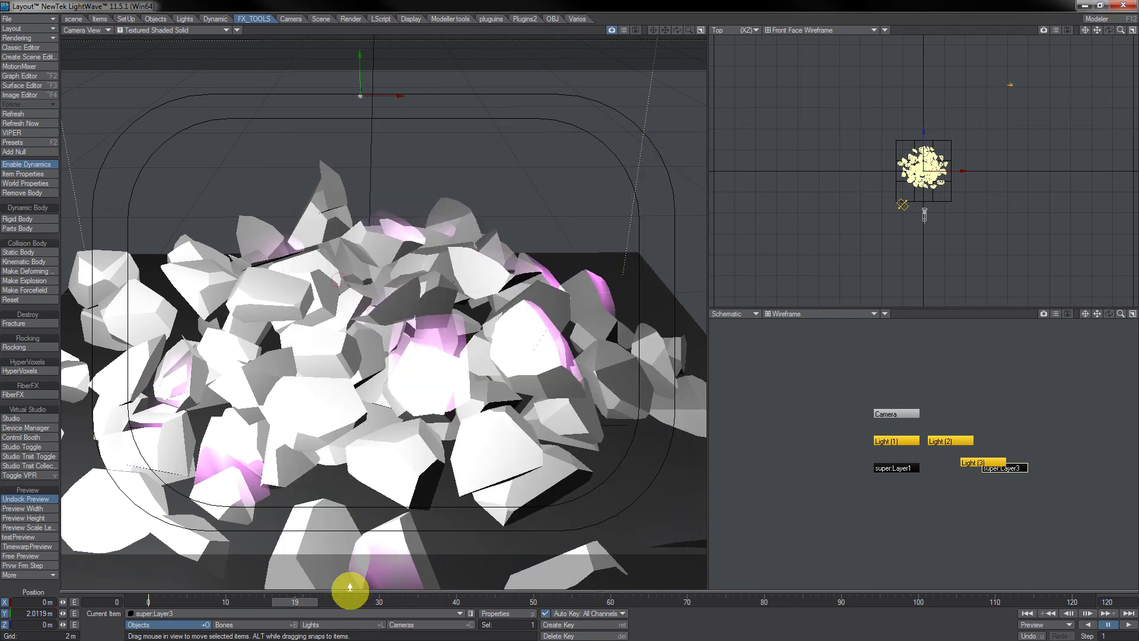
Disable radiosity in the Global Illumination render settings and close Render Globals.
click(372, 624)
click(504, 613)
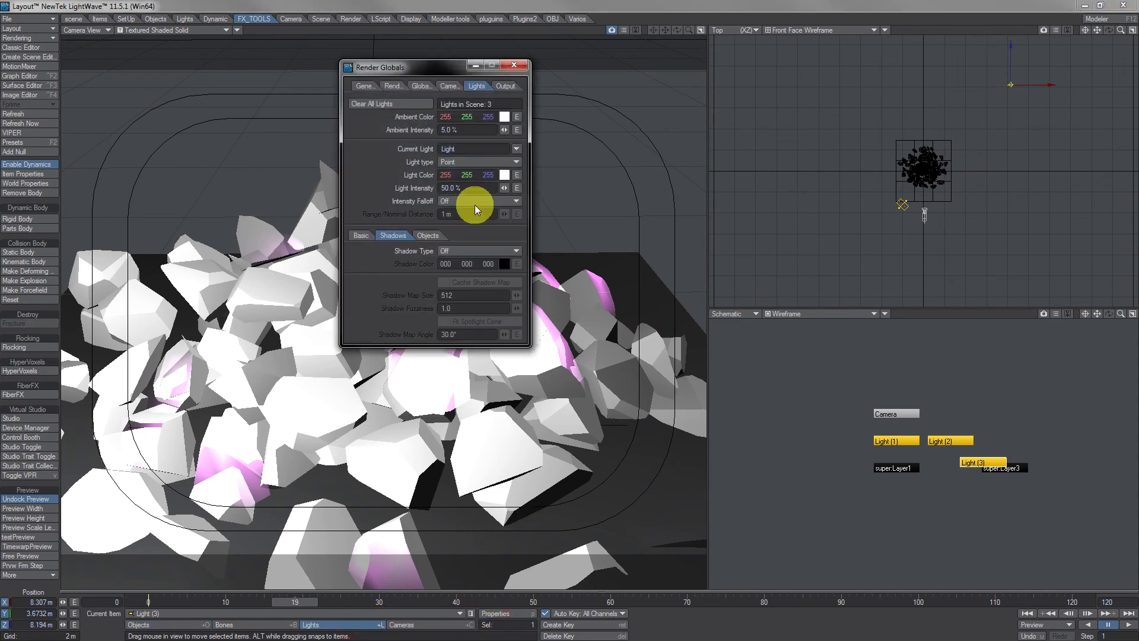
click(439, 84)
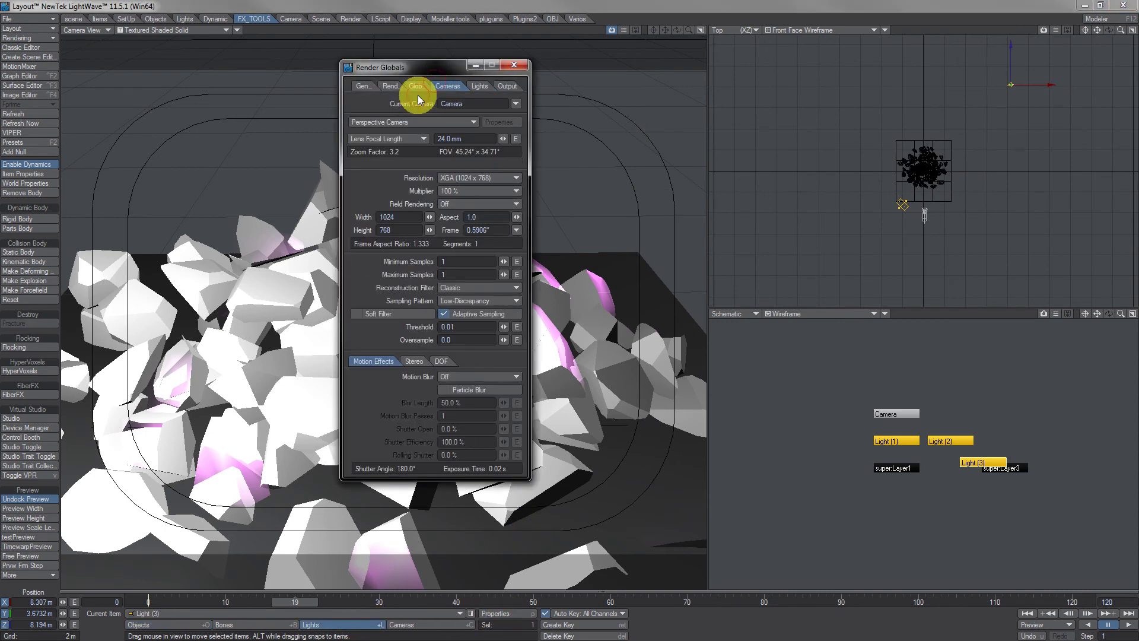
click(417, 87)
click(401, 104)
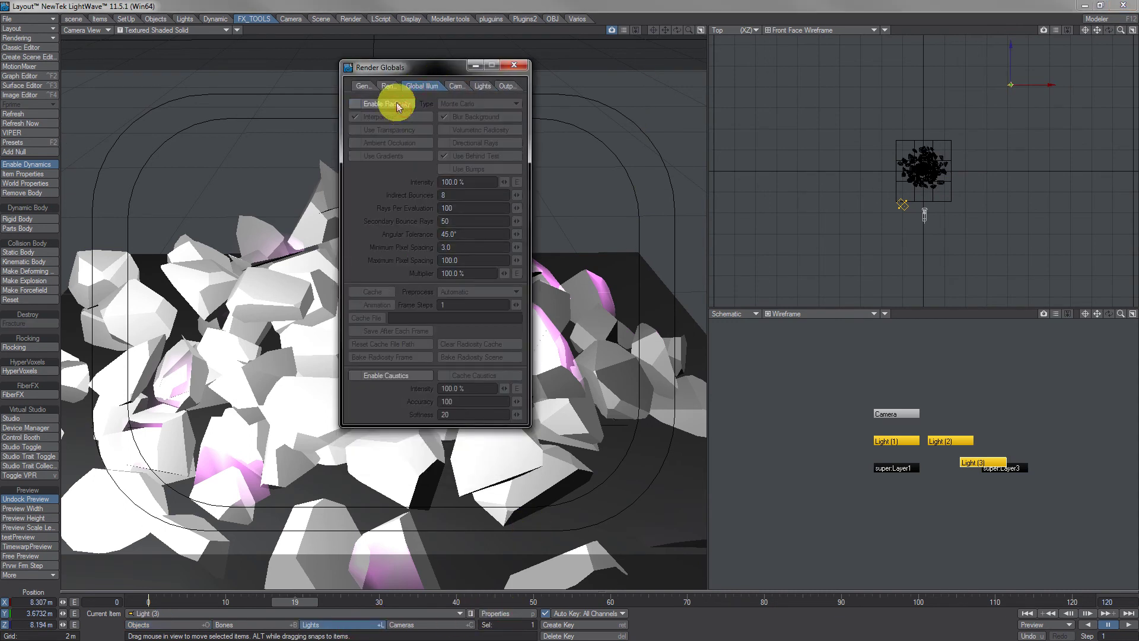
click(514, 65)
Examine the settings of the super object's cubo, esfera and Interior surfaces in the Surface Editor.
key(F3)
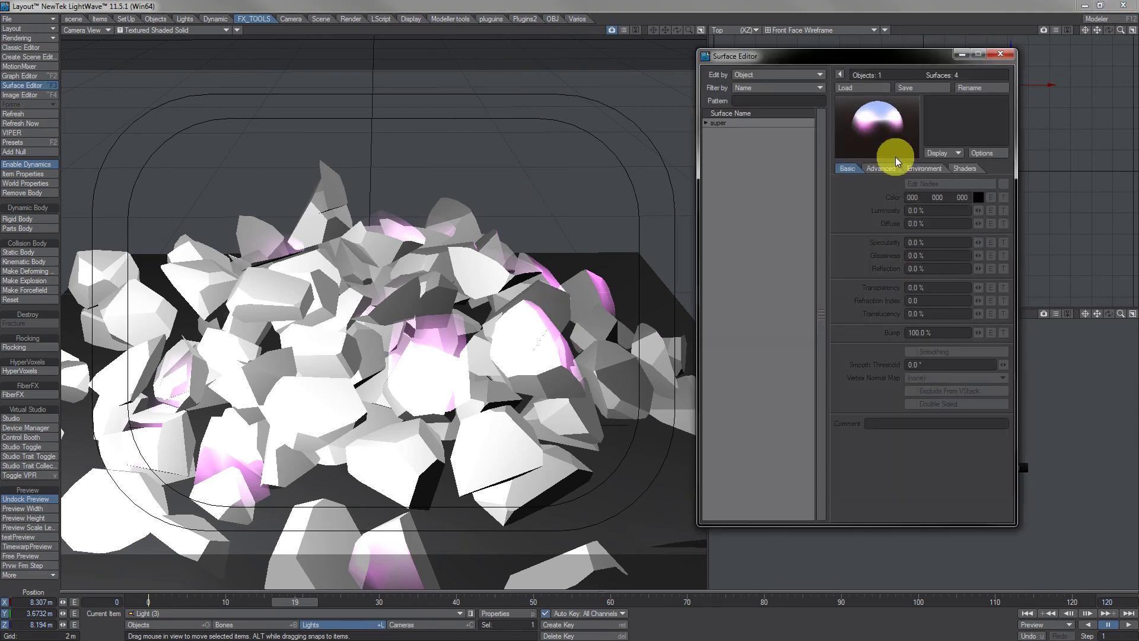
click(704, 124)
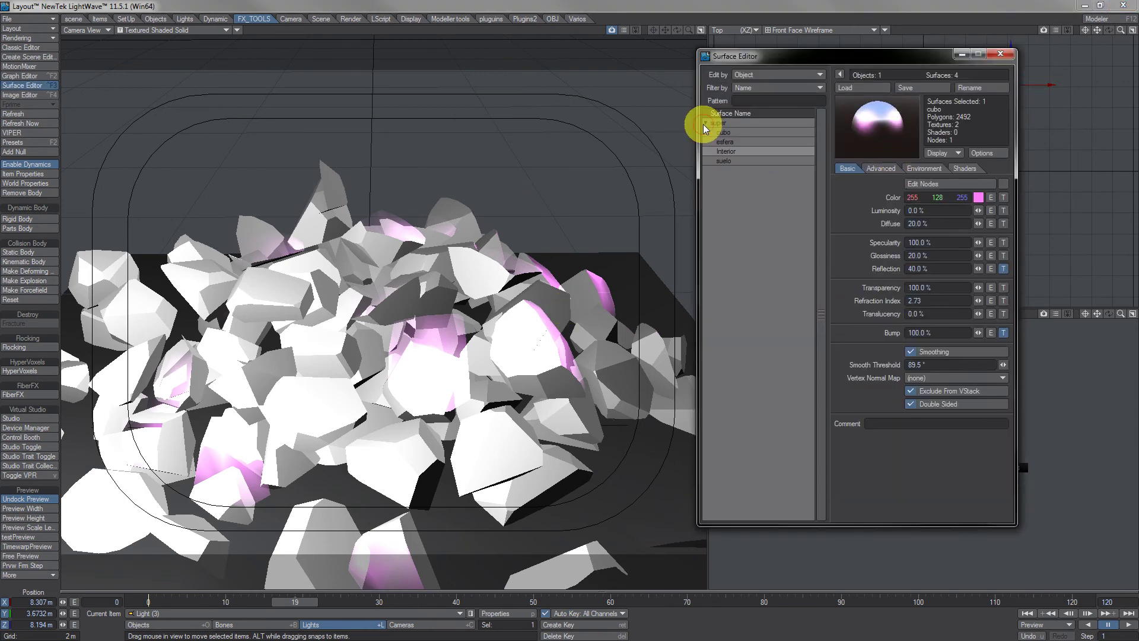
click(732, 142)
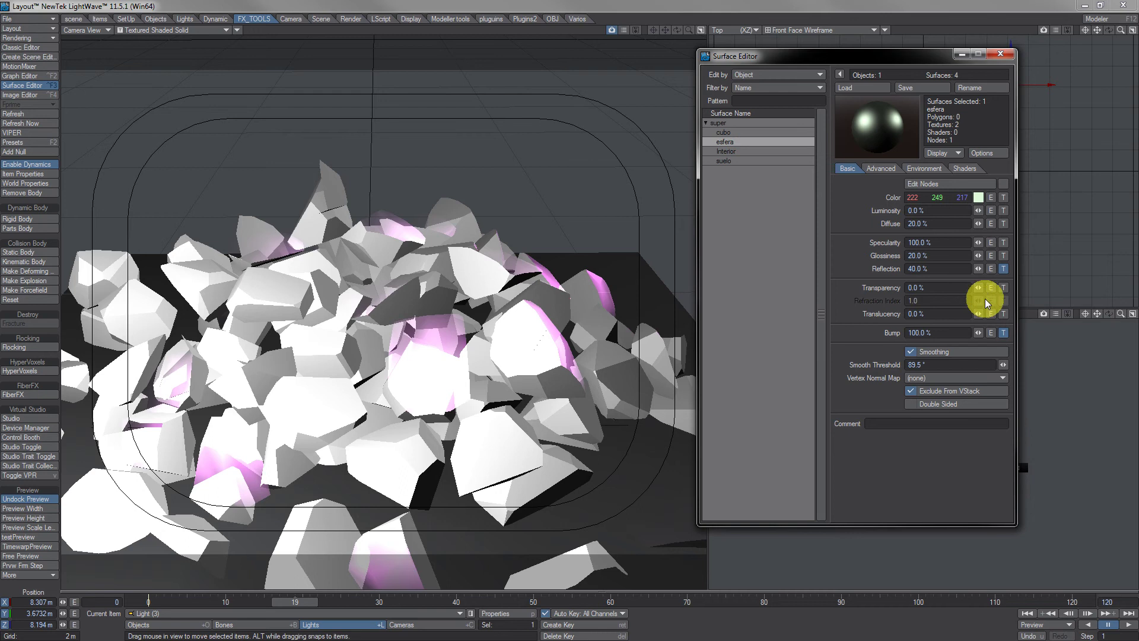
click(749, 151)
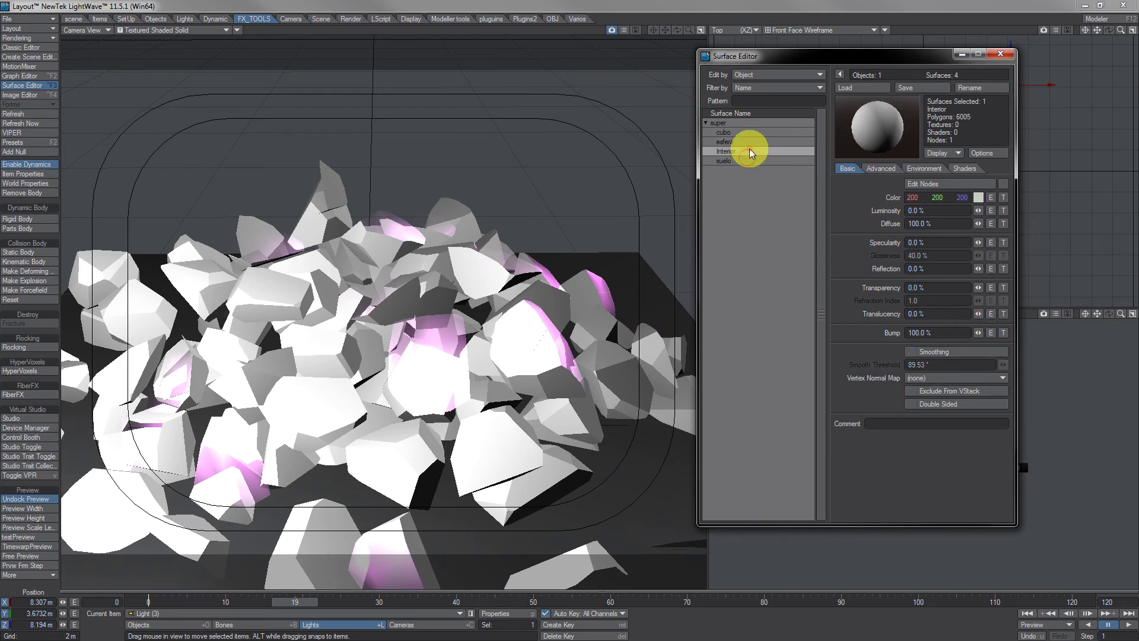
click(749, 133)
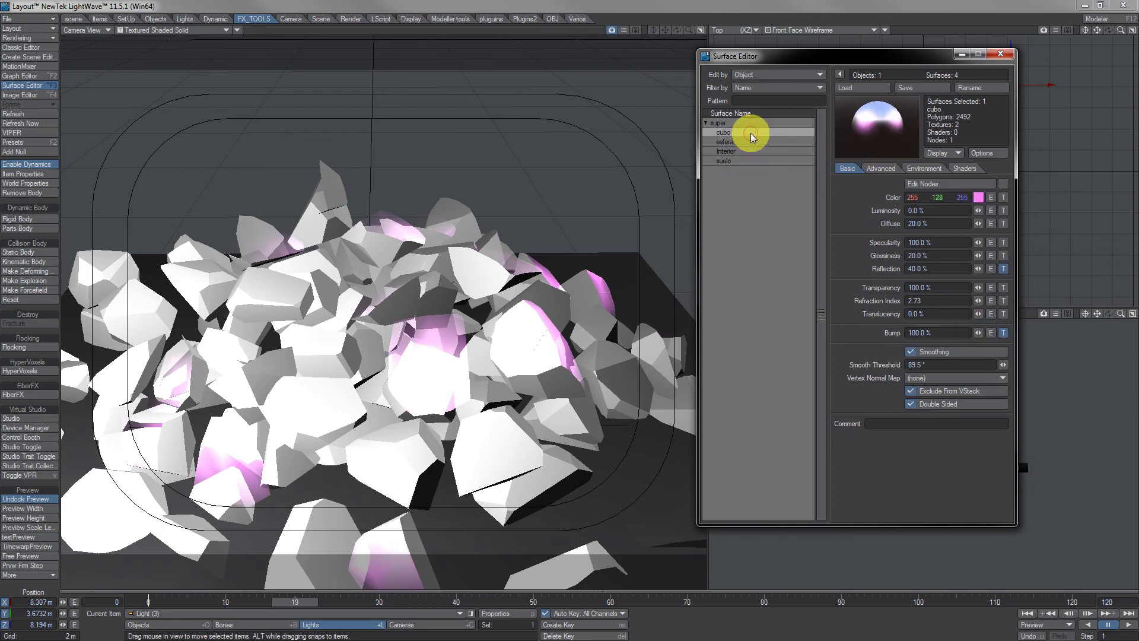
click(1000, 55)
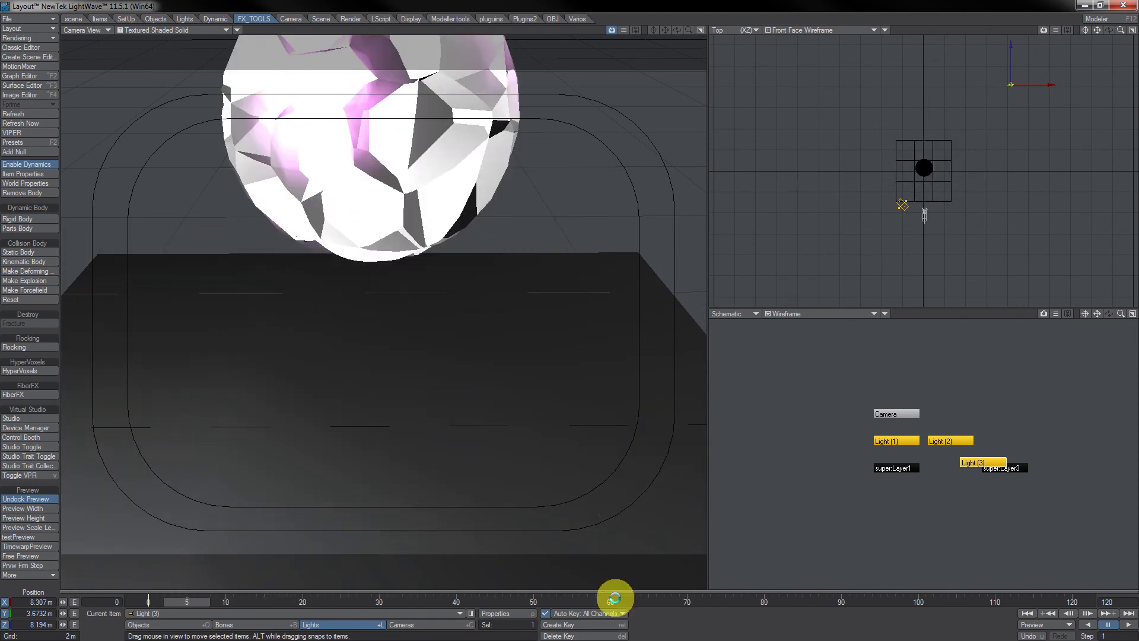
Copy the esfera surface settings onto the cubo surface and make cubo double sided.
key(ctrl+F3)
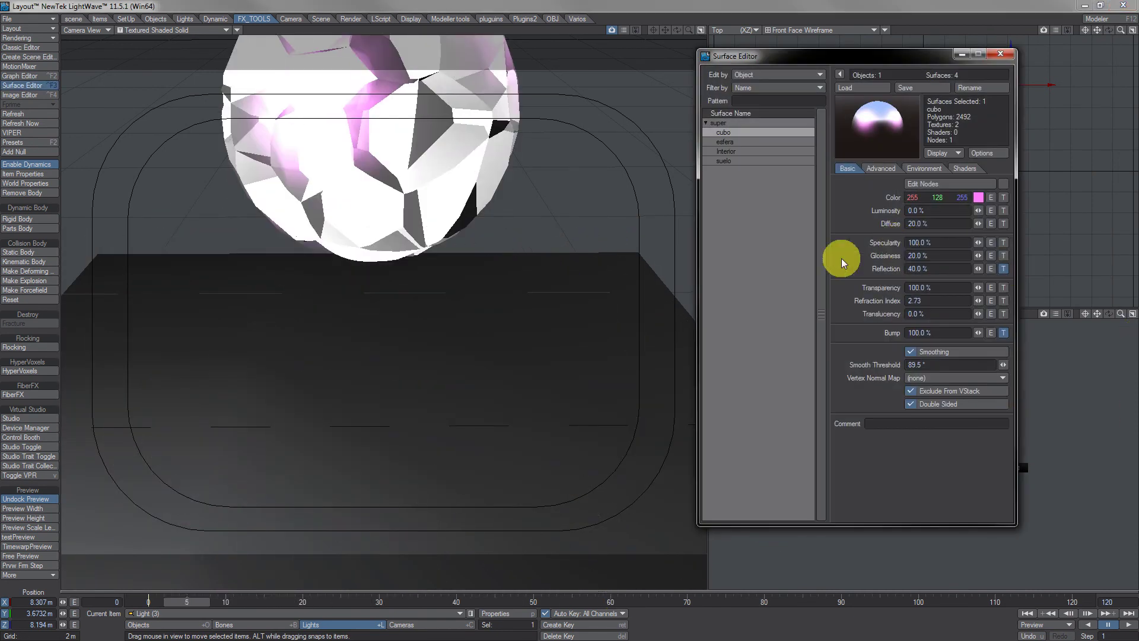
click(747, 144)
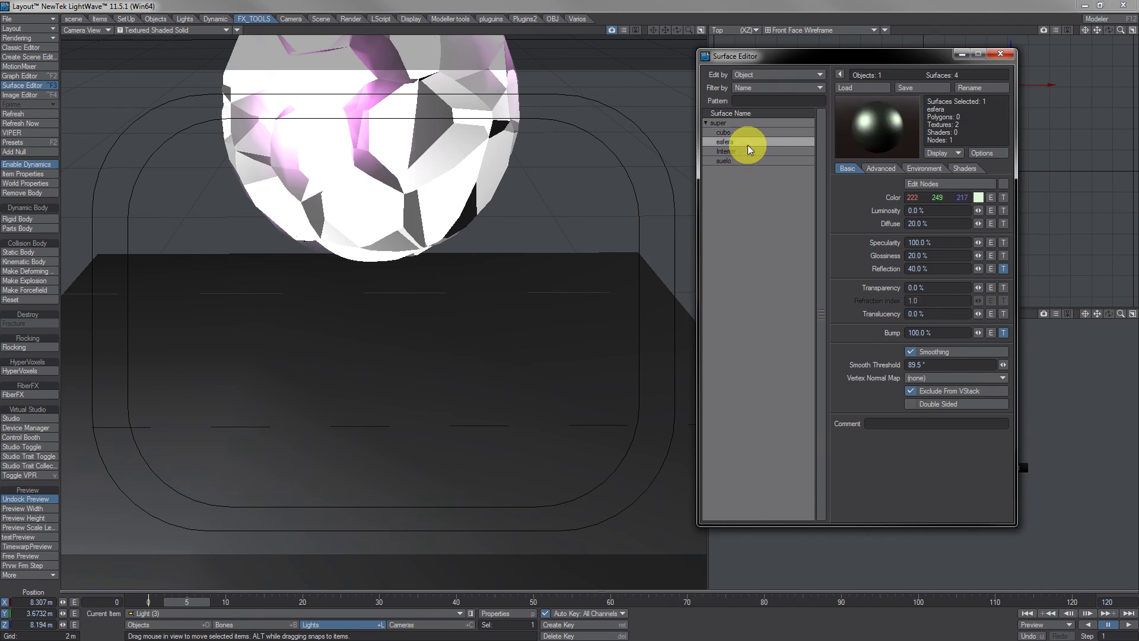
right_click(748, 144)
click(758, 144)
click(757, 133)
right_click(756, 134)
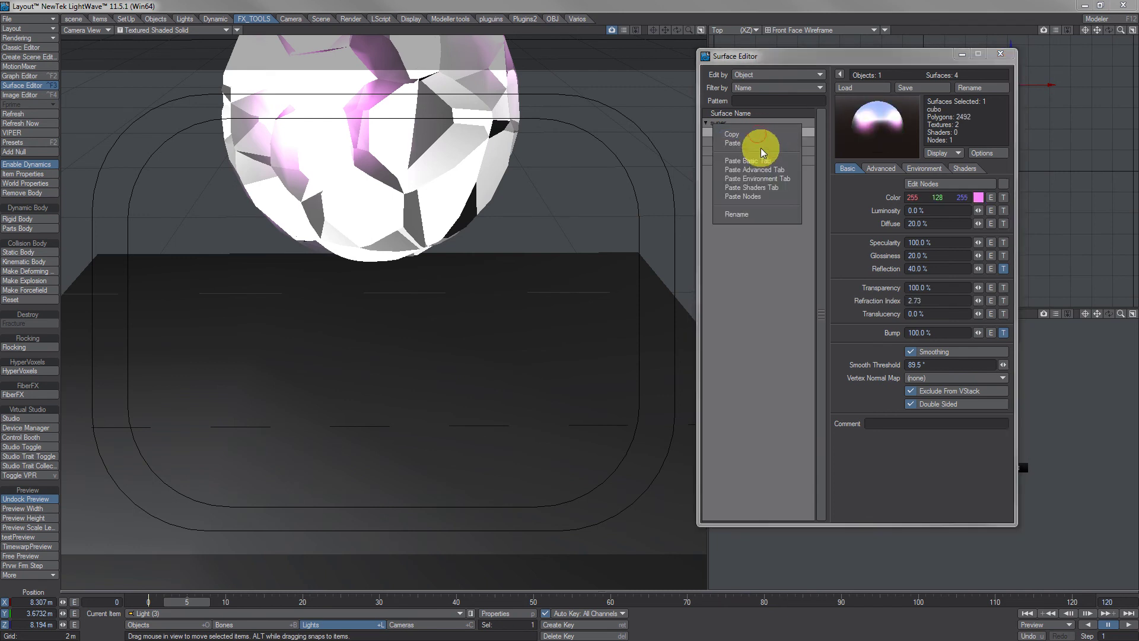
click(759, 144)
click(938, 402)
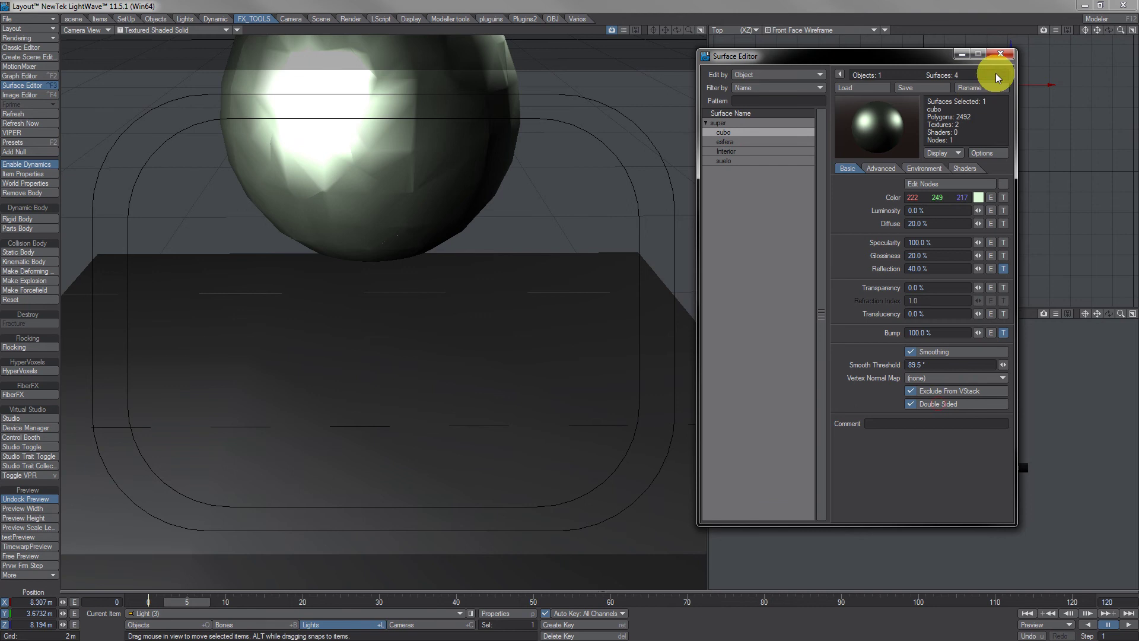
click(1001, 54)
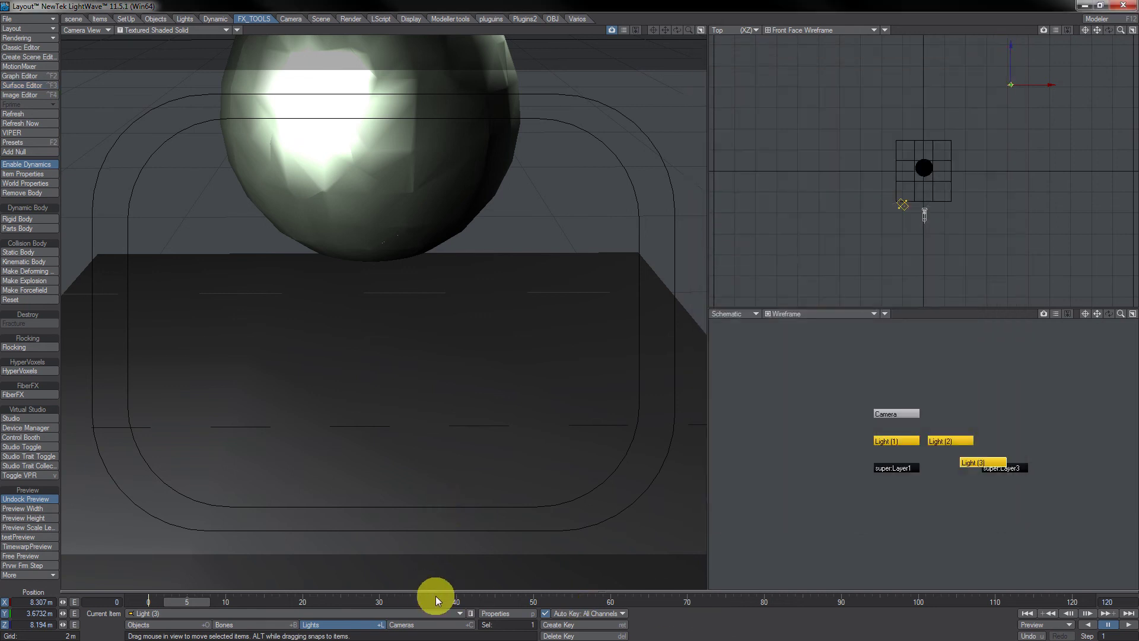
Play the simulation with the resurfaced fragments, pause it, and rewind to the first frame.
click(1129, 627)
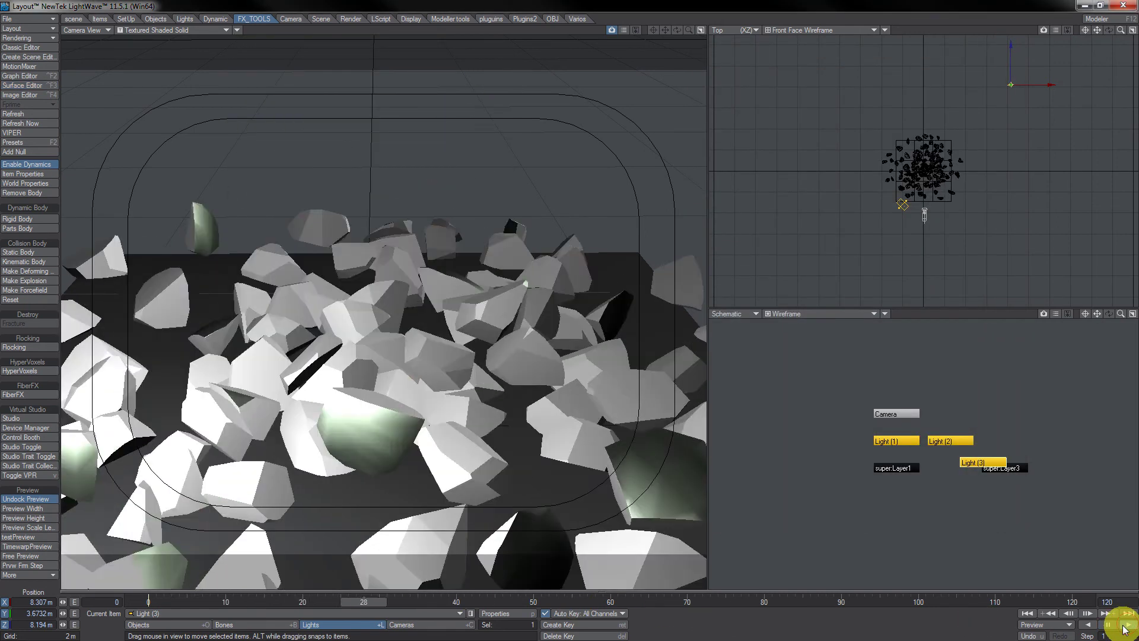
click(1107, 625)
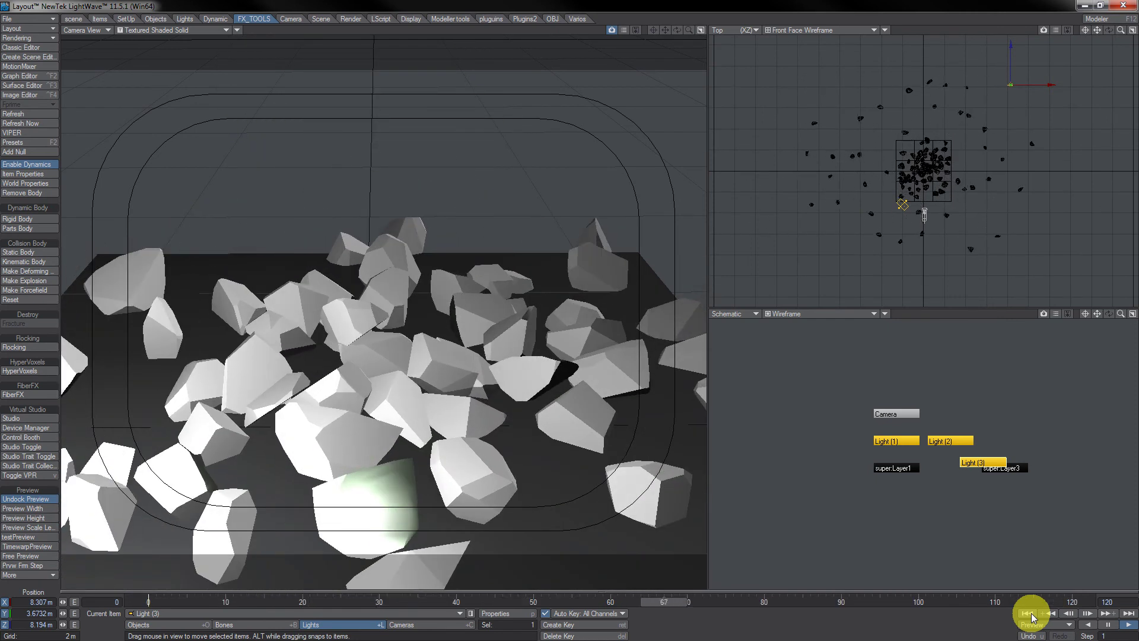
click(1030, 615)
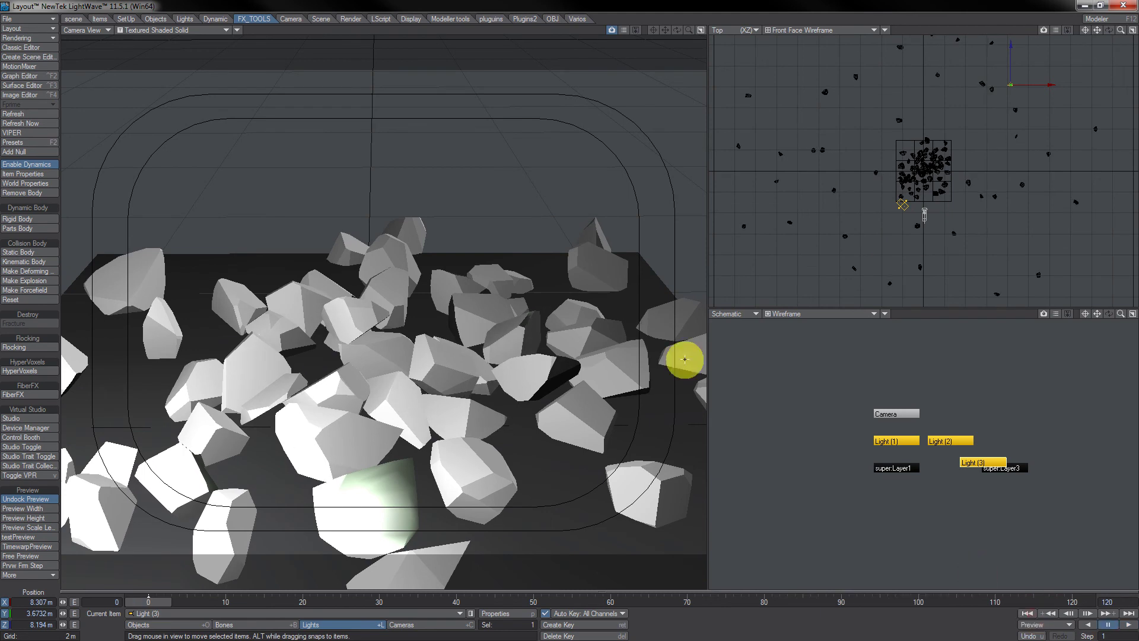
Set the Interior surface colour of the fractured pieces to pure red (255, 0, 0).
click(53, 89)
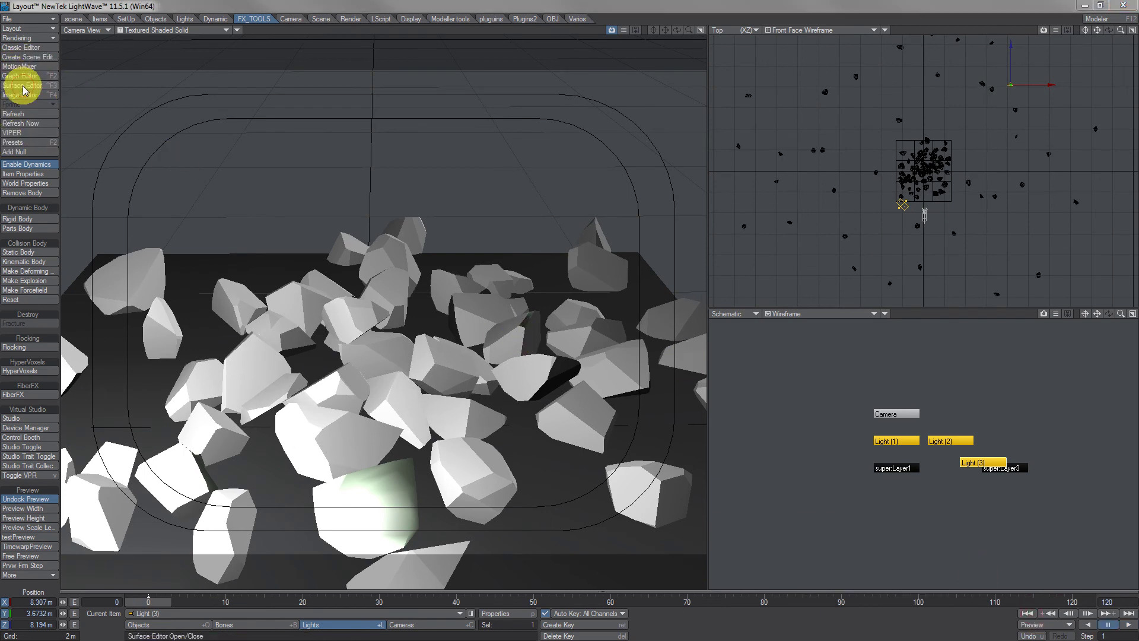
click(763, 153)
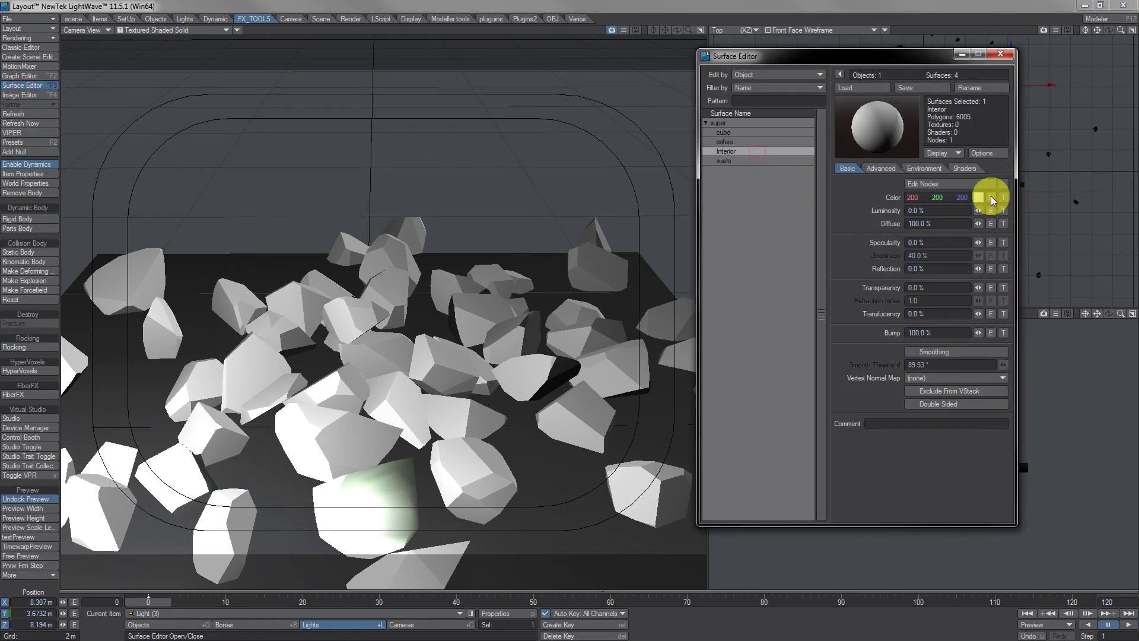
drag(937, 197, 969, 198)
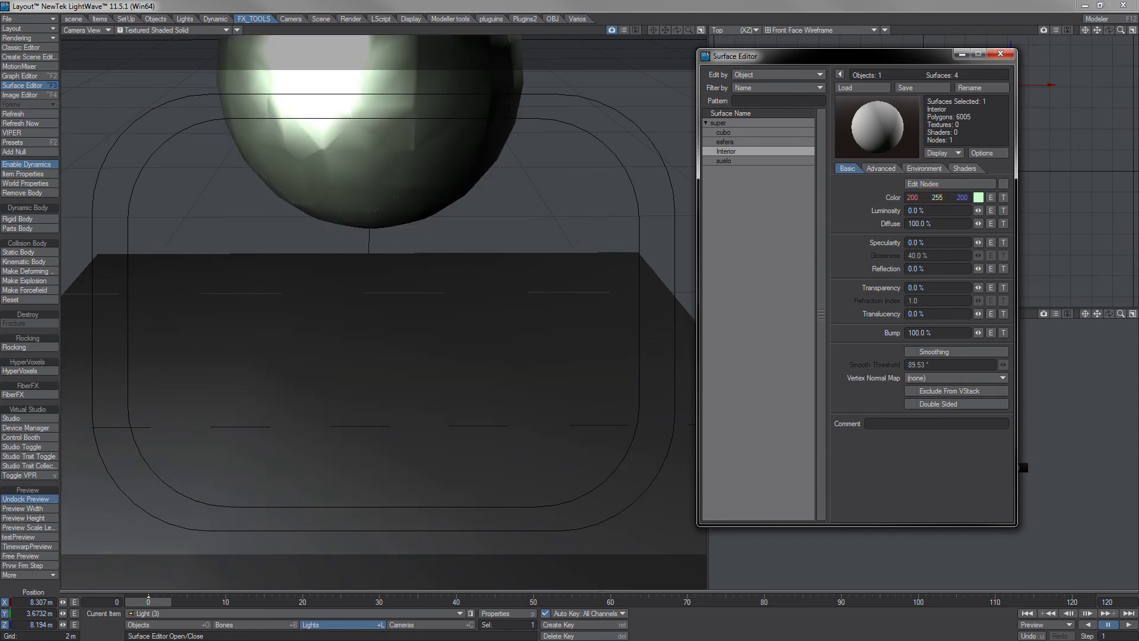
click(975, 199)
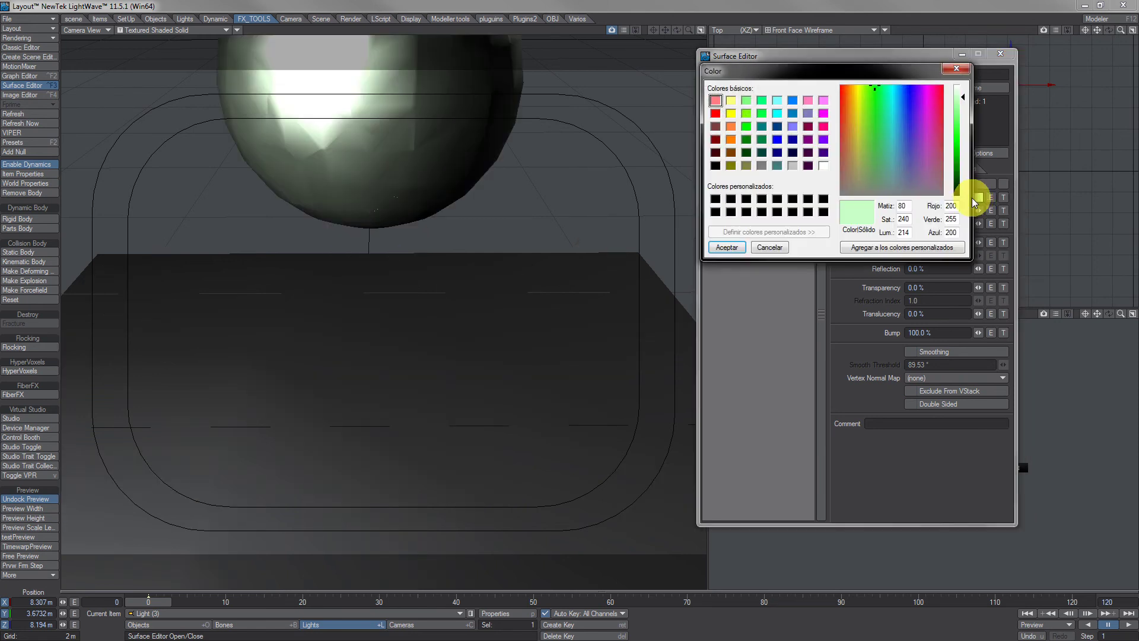
click(716, 114)
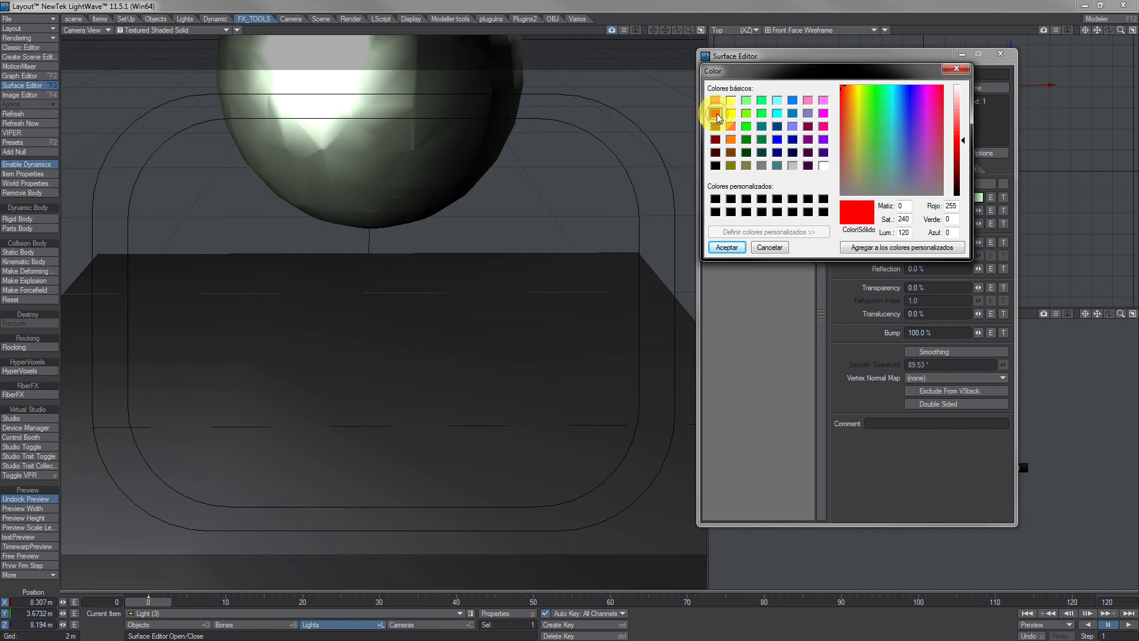
click(728, 247)
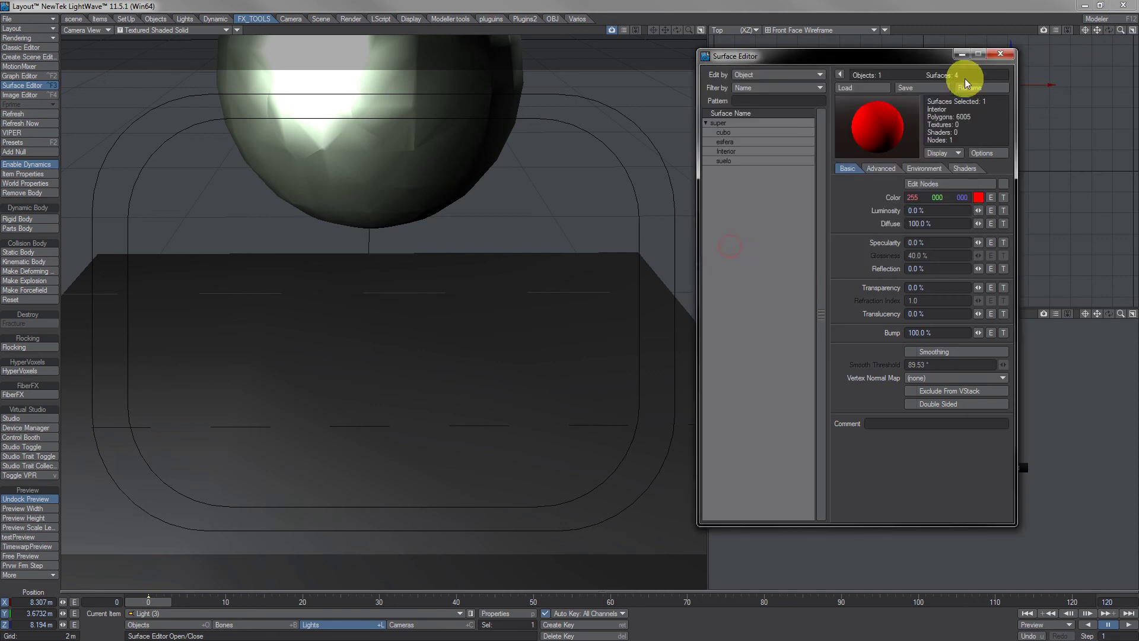
click(1000, 54)
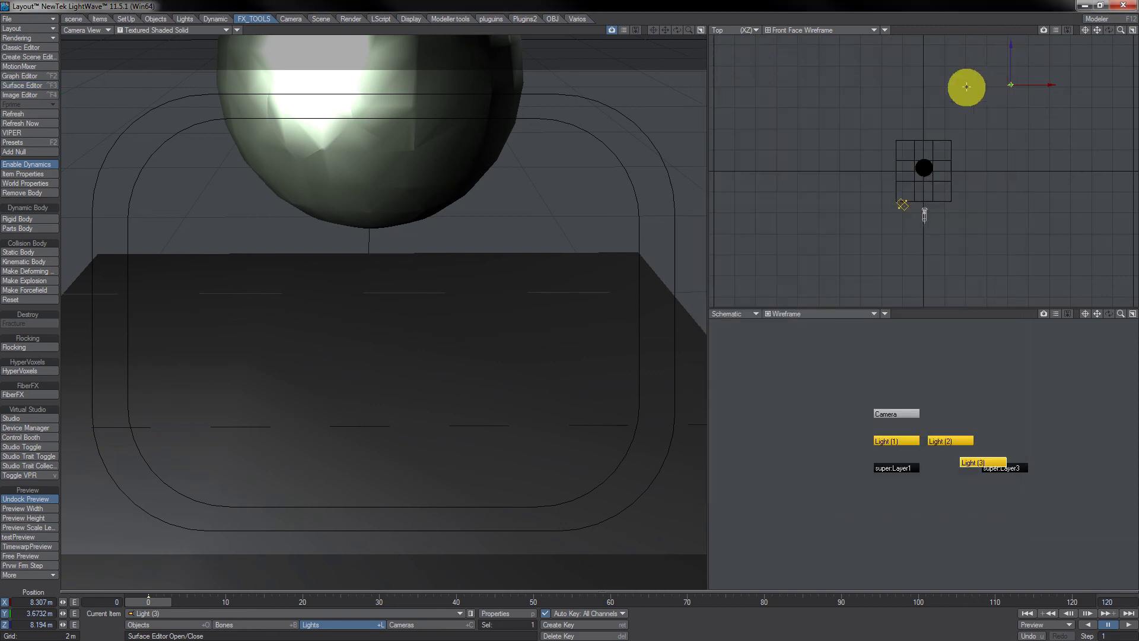
key(shift+s)
click(795, 418)
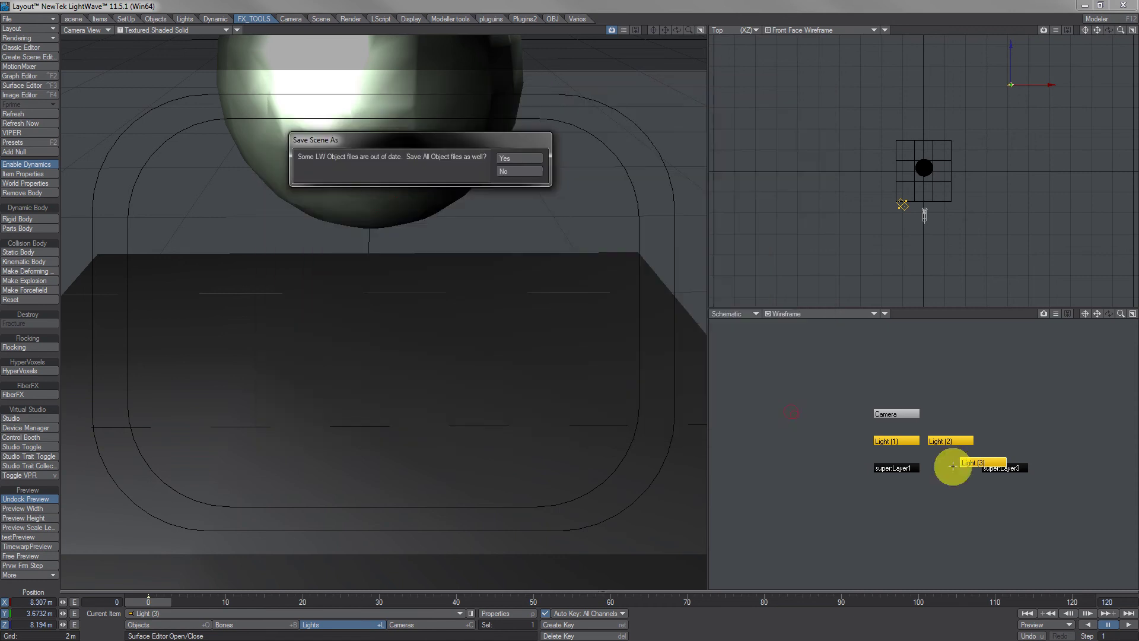
click(539, 162)
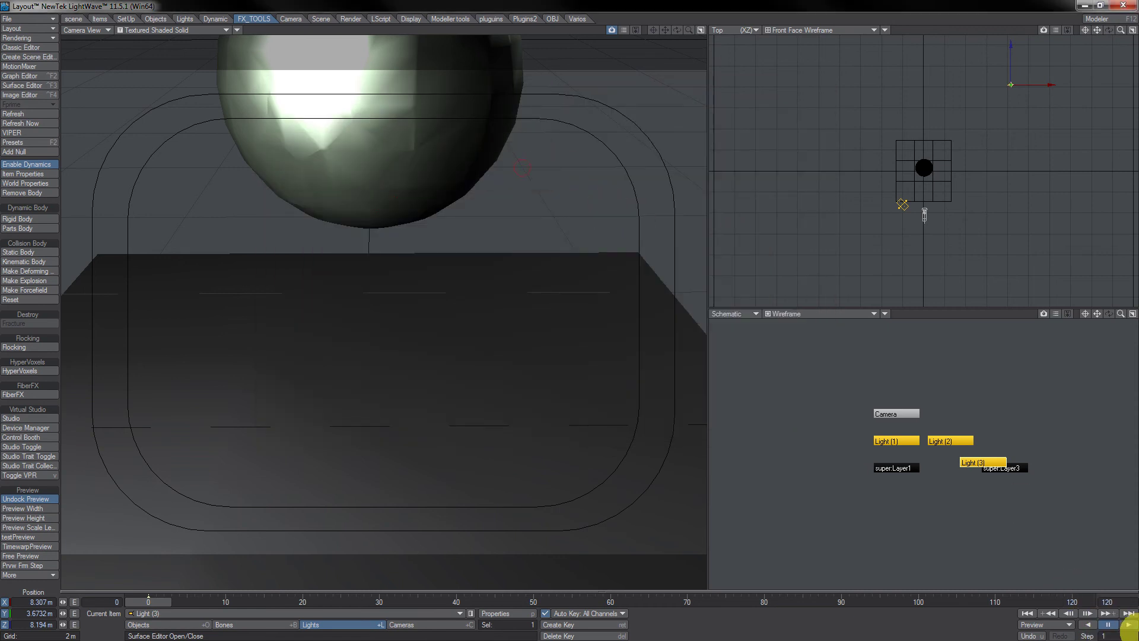
Play the simulation to frame 36, render that frame to inspect the red fragments, and close the render windows.
click(1129, 625)
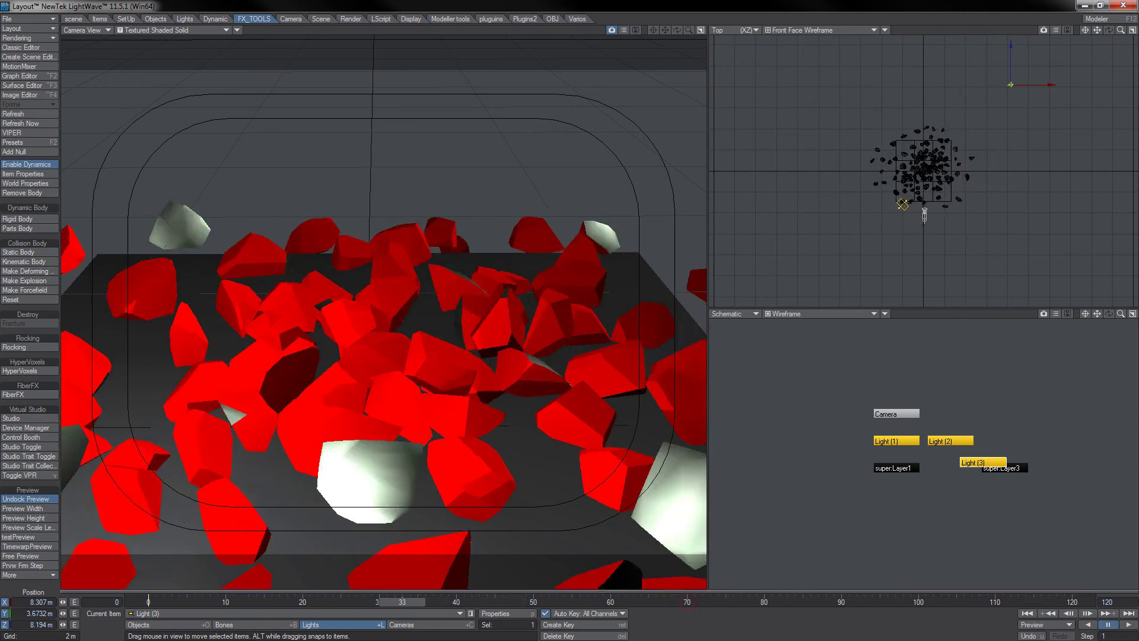
key(F9)
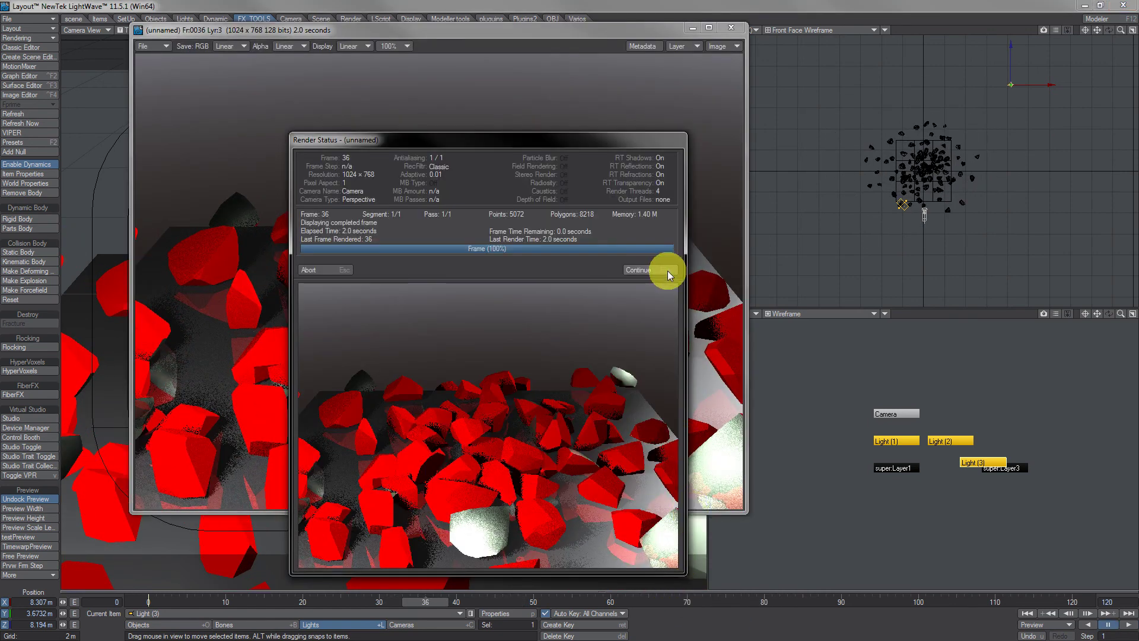
click(633, 271)
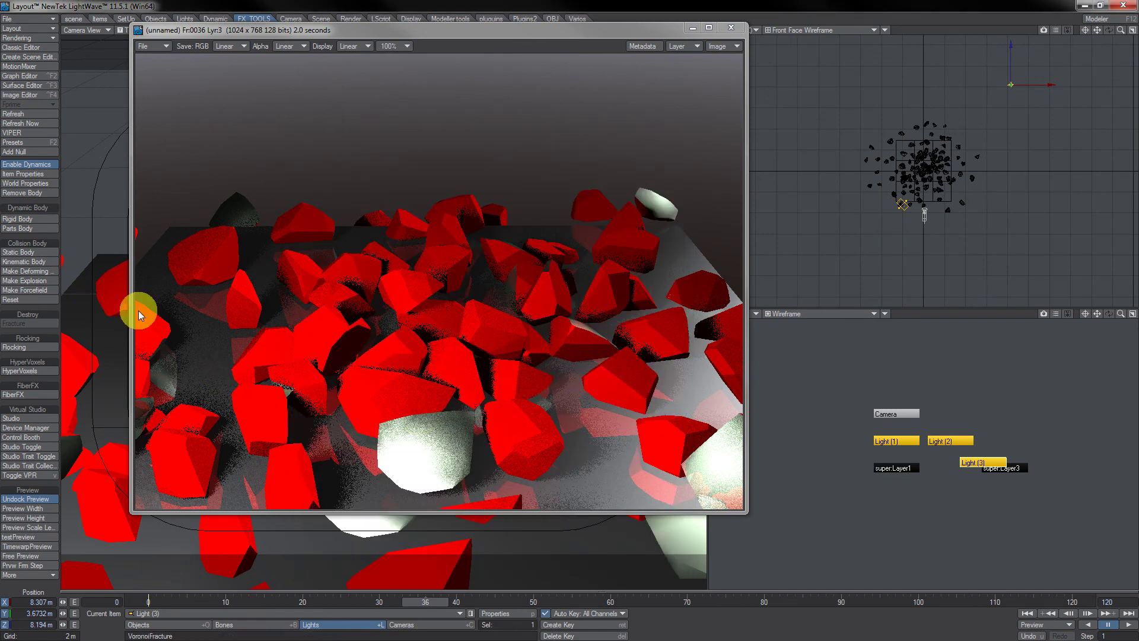
click(730, 27)
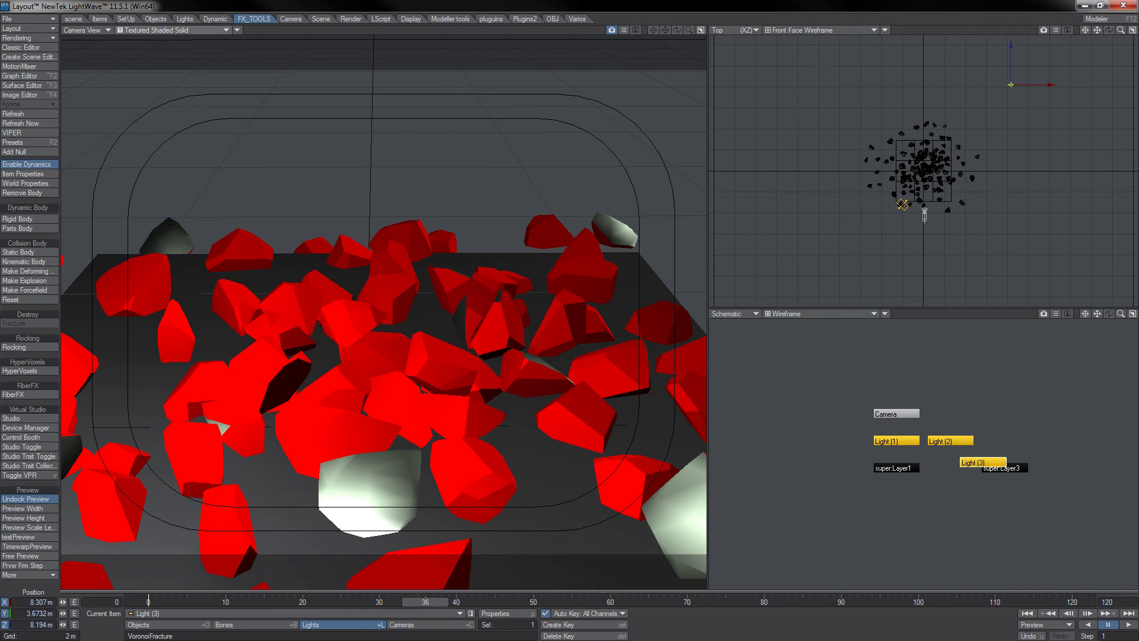
Try moving the floor object super.Layer1 by about 2.24 m along X and -440 mm along Z at frame 36.
click(74, 19)
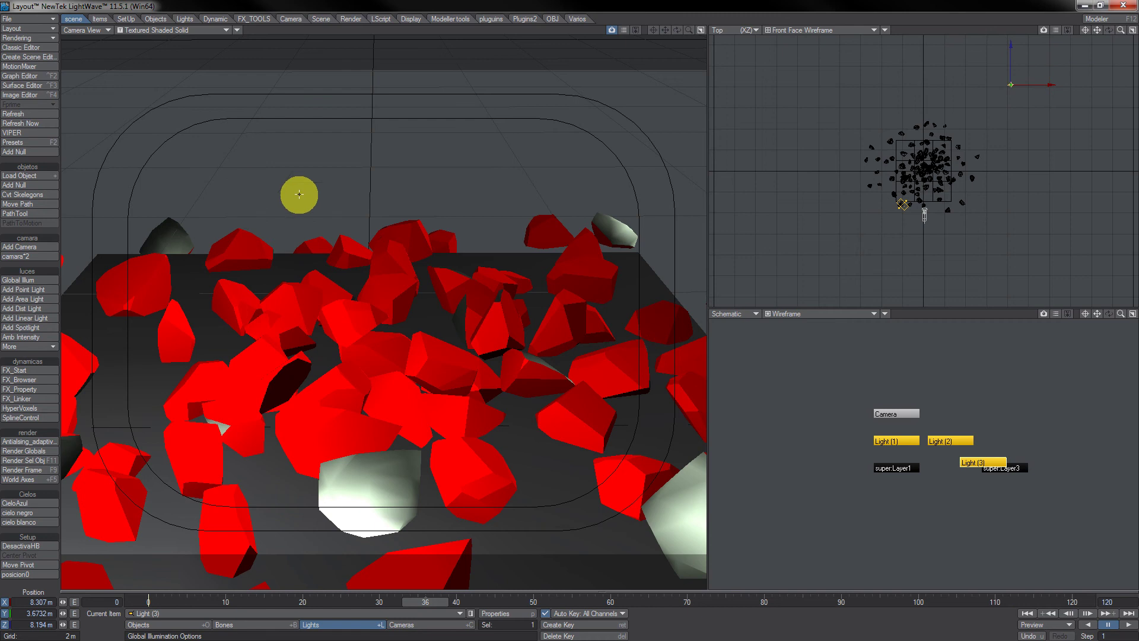
click(95, 19)
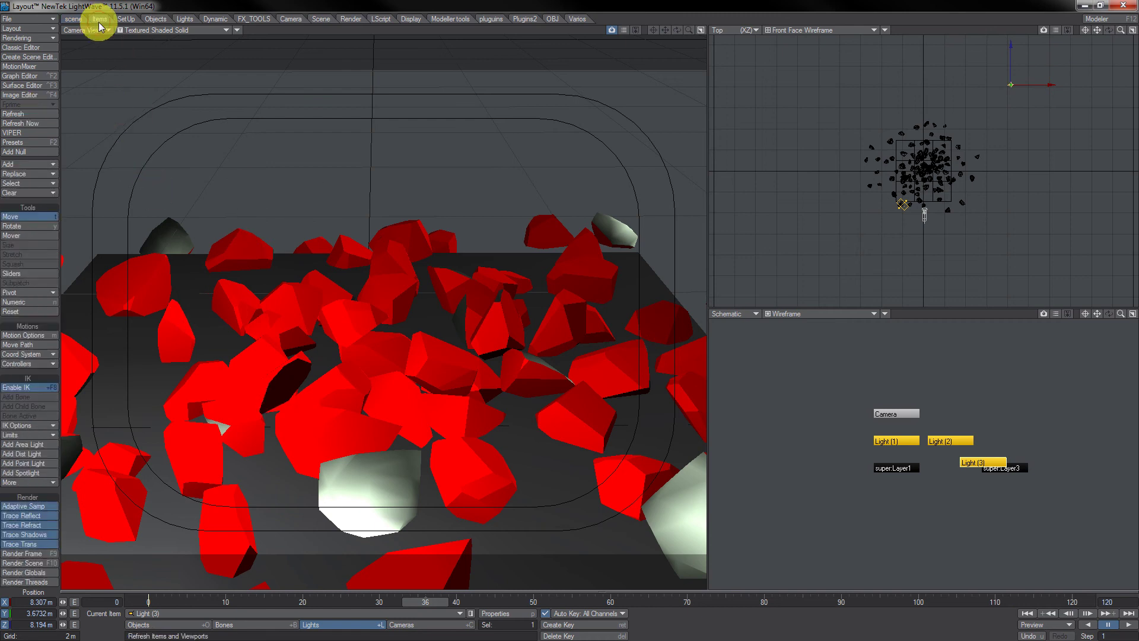
click(24, 226)
drag(317, 326, 329, 328)
click(890, 469)
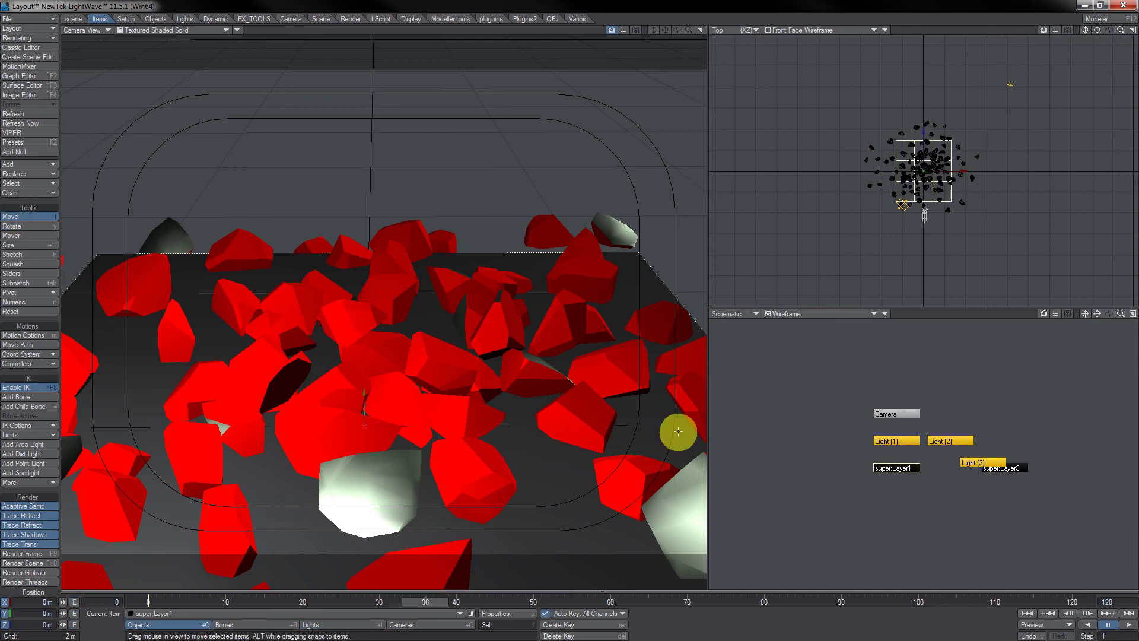
key(t)
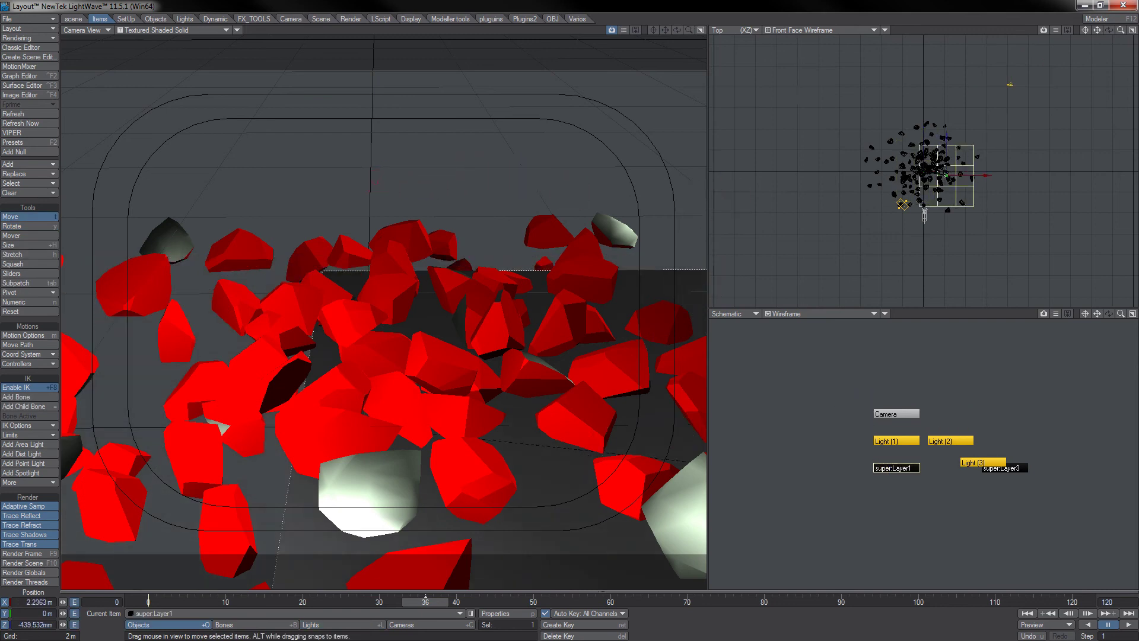
drag(374, 181, 629, 286)
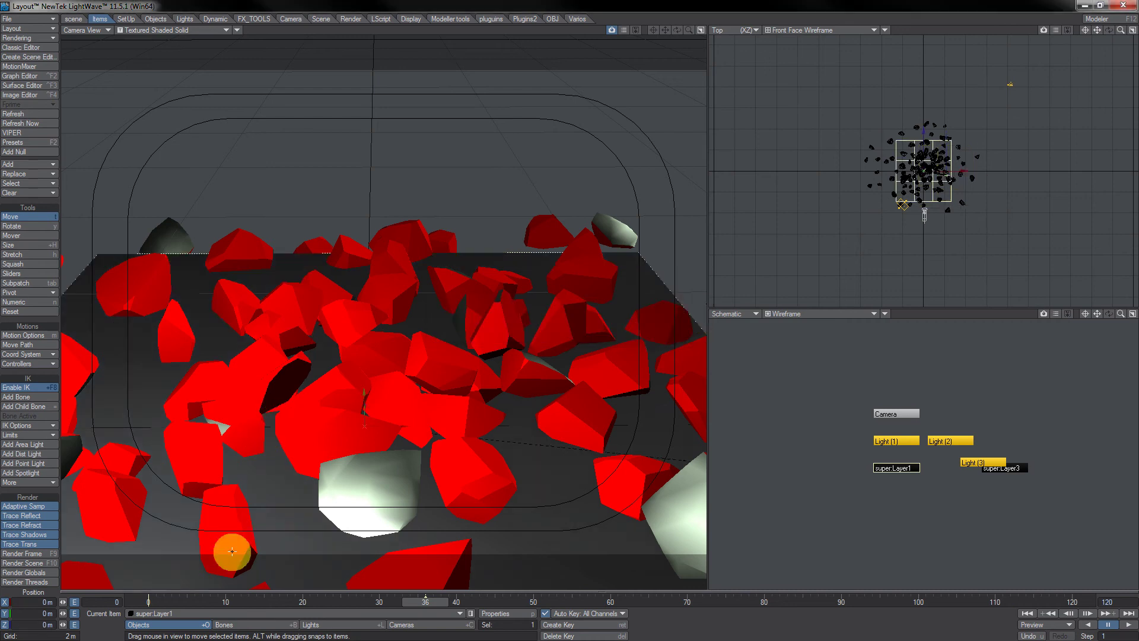
Scrub the timeline past frame 36 to check the simulated fragments, stop the recalculation, and return to frame 0.
drag(417, 602, 440, 602)
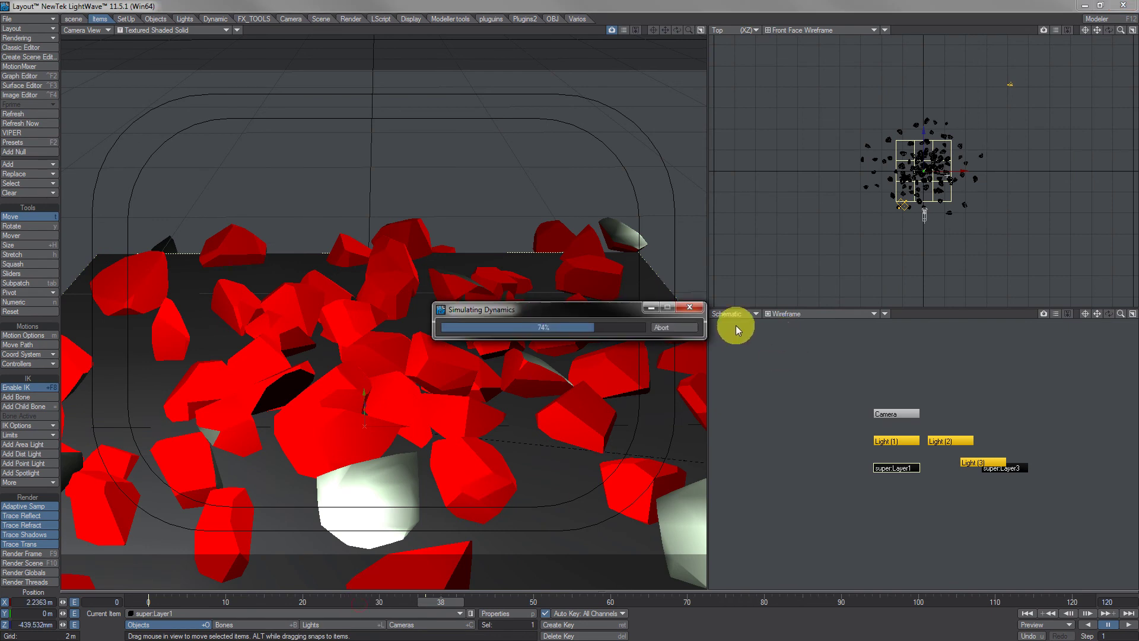
click(689, 307)
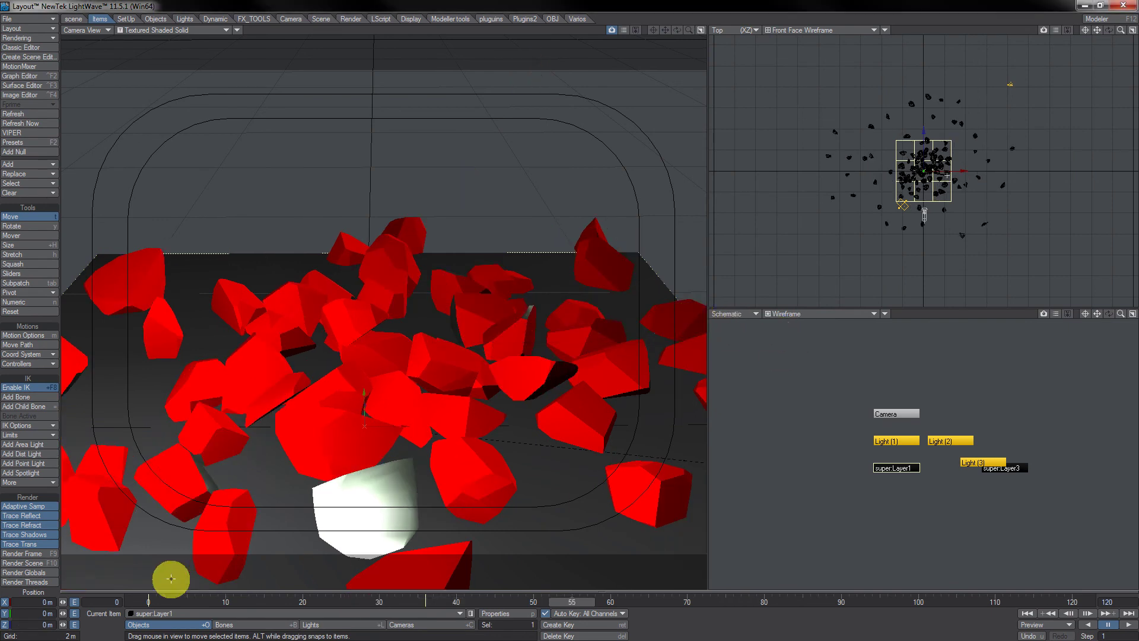
click(148, 600)
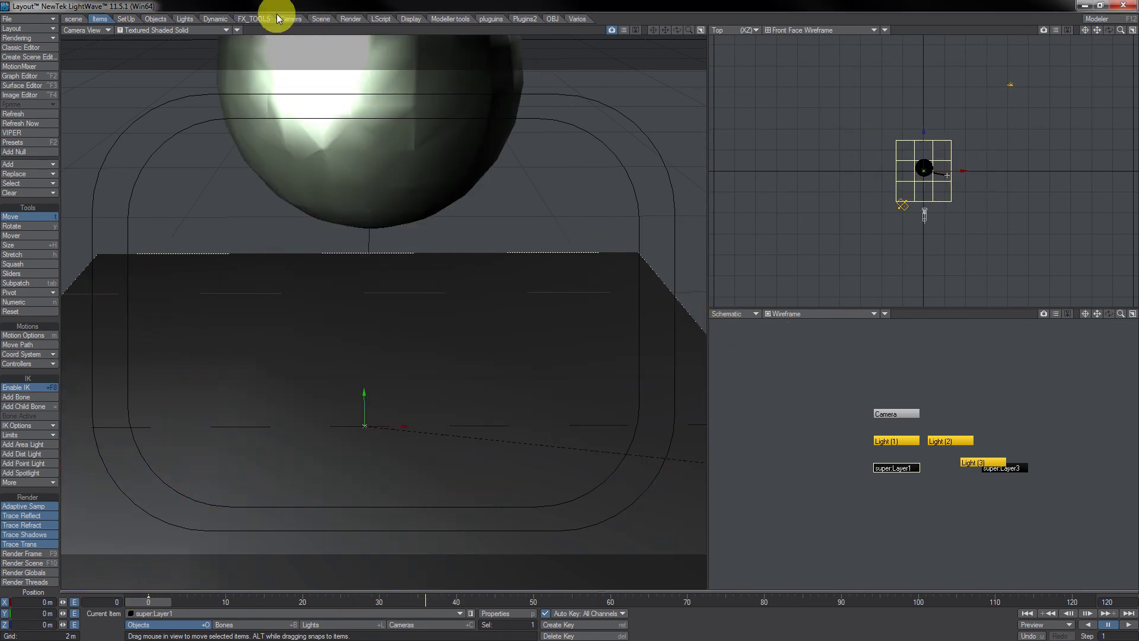
Enable dynamics again and play the fracture simulation from the first frame.
click(253, 18)
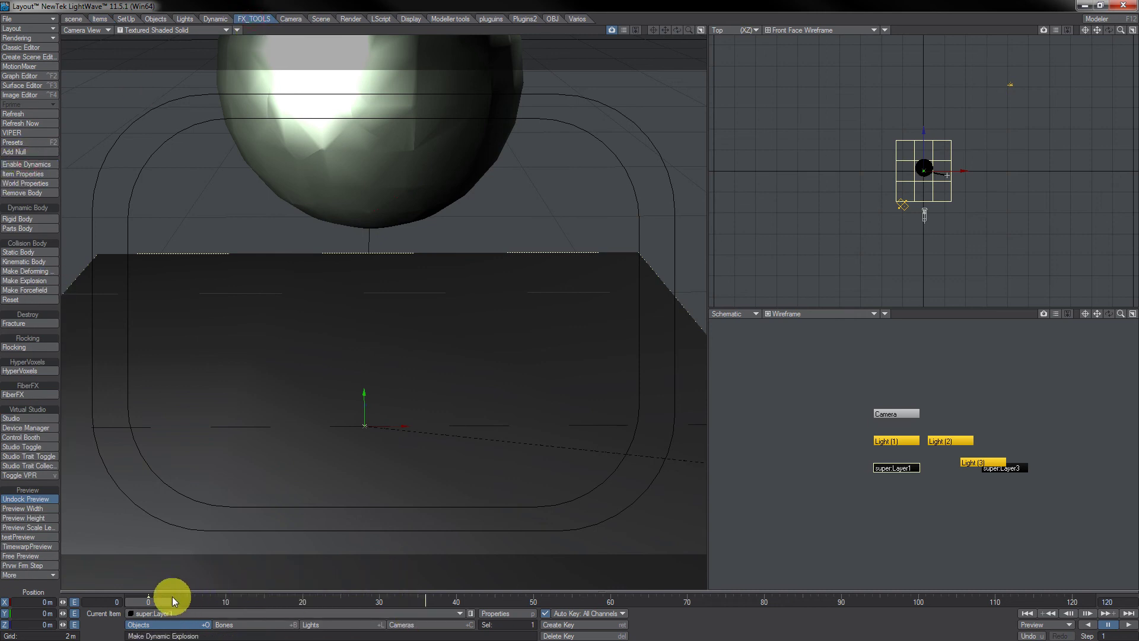
drag(172, 581, 155, 600)
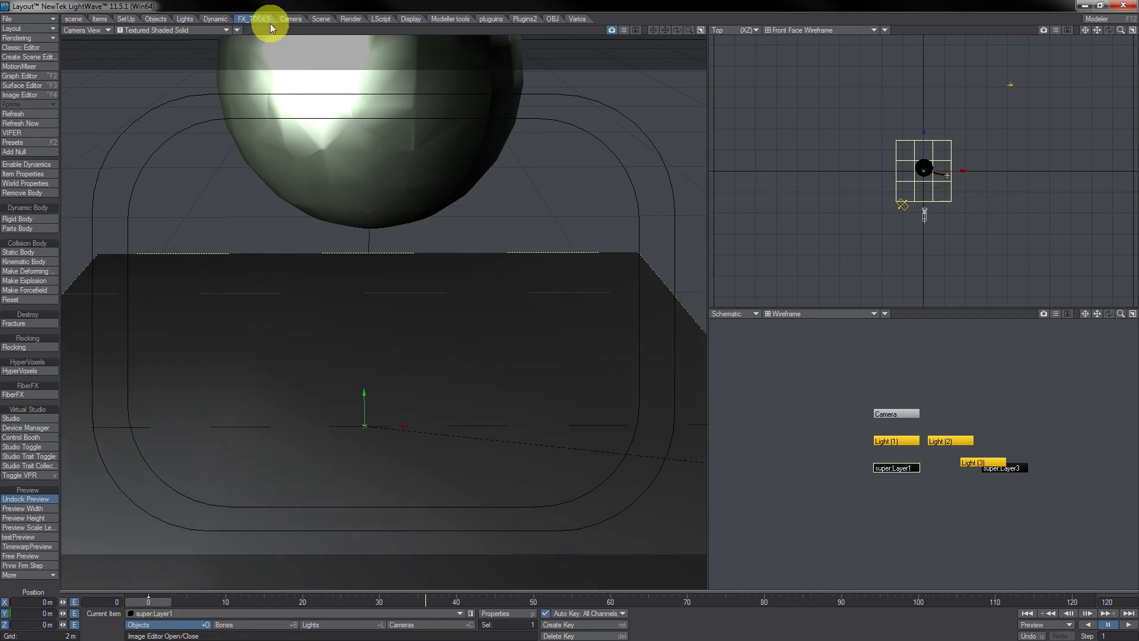
click(20, 164)
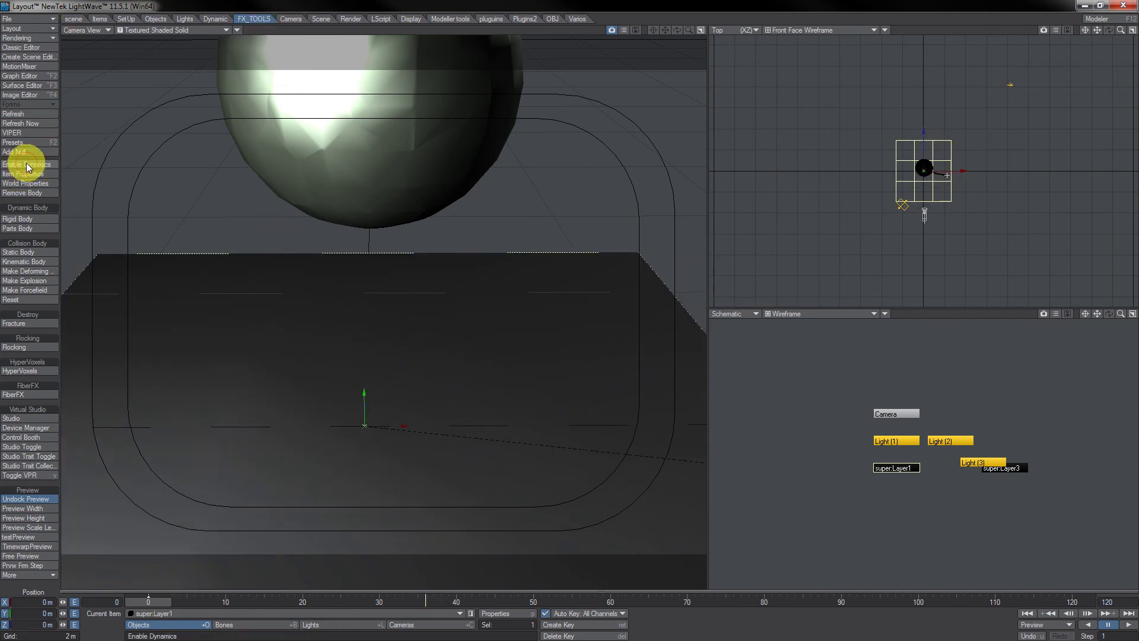
click(1128, 625)
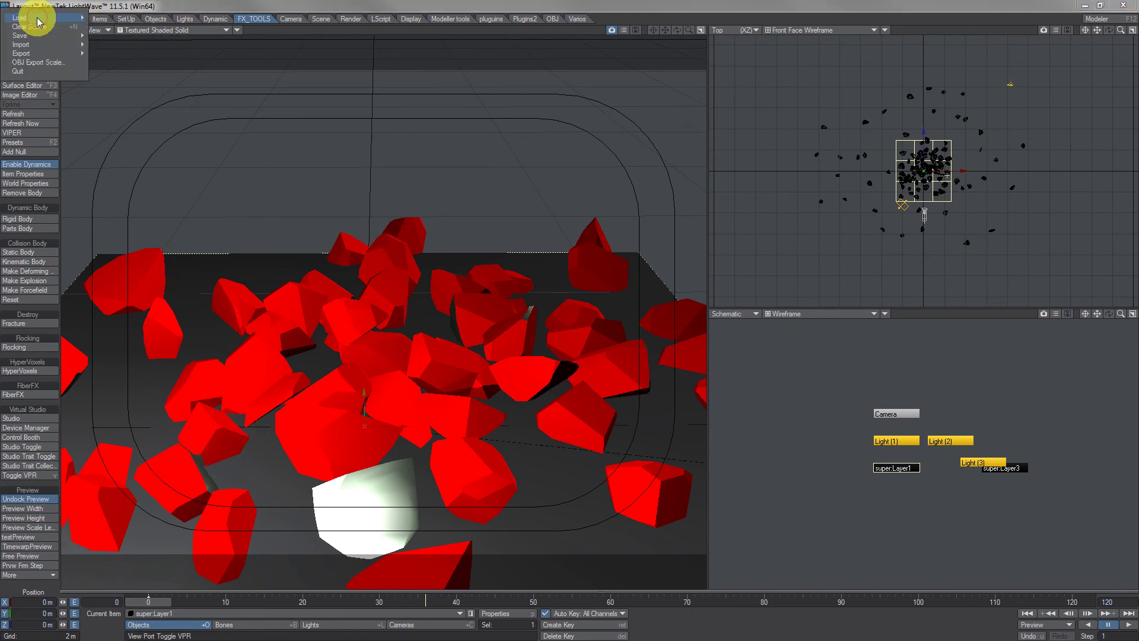
Clear the fracture scene without saving its changes.
click(36, 19)
click(47, 30)
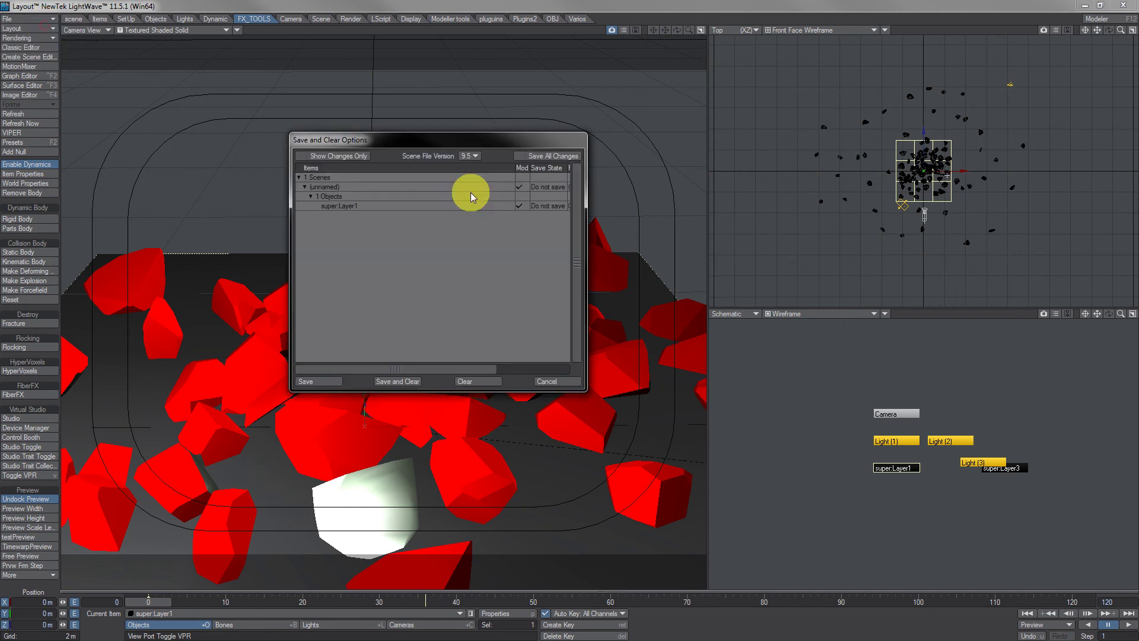
click(464, 374)
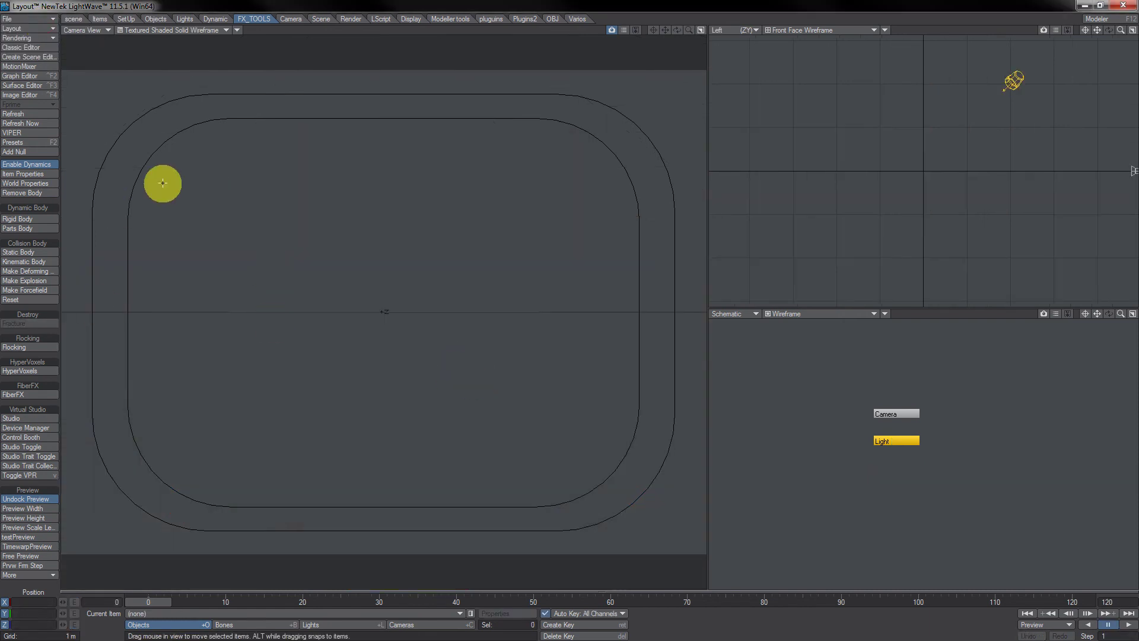
Open the FX Browser to look over its effect controls, and close it without adding an effect.
click(228, 20)
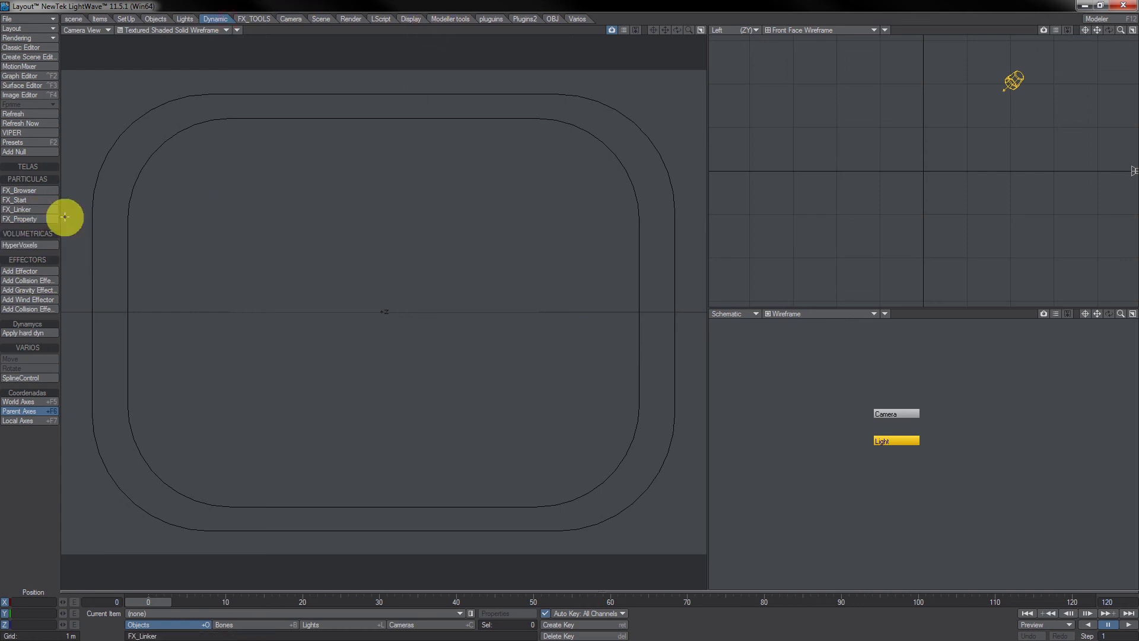
click(23, 189)
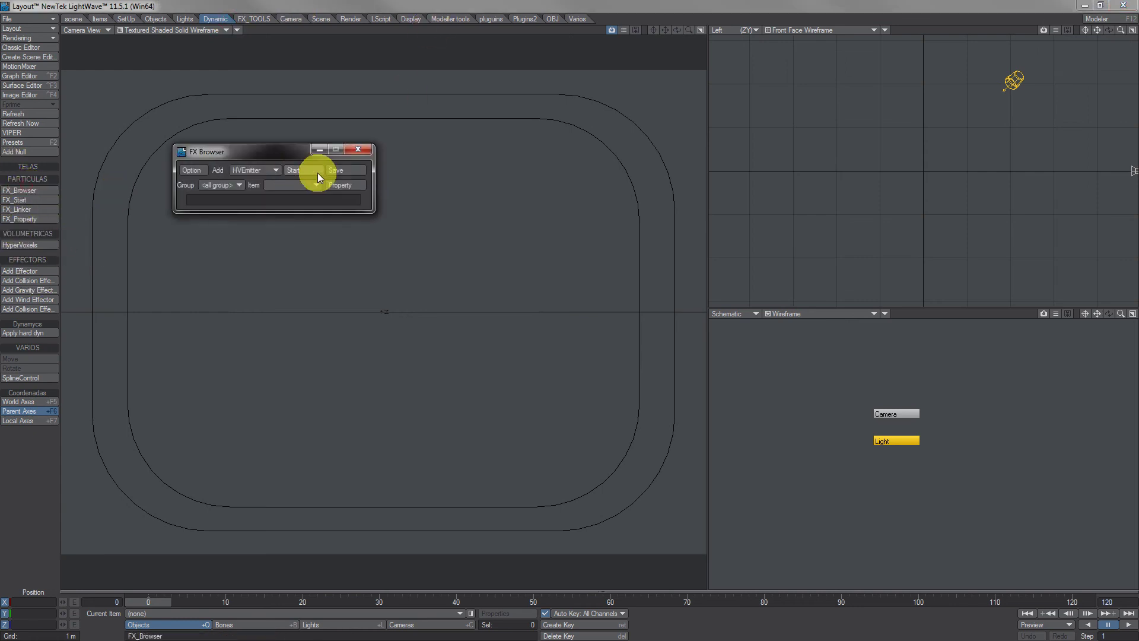
click(342, 151)
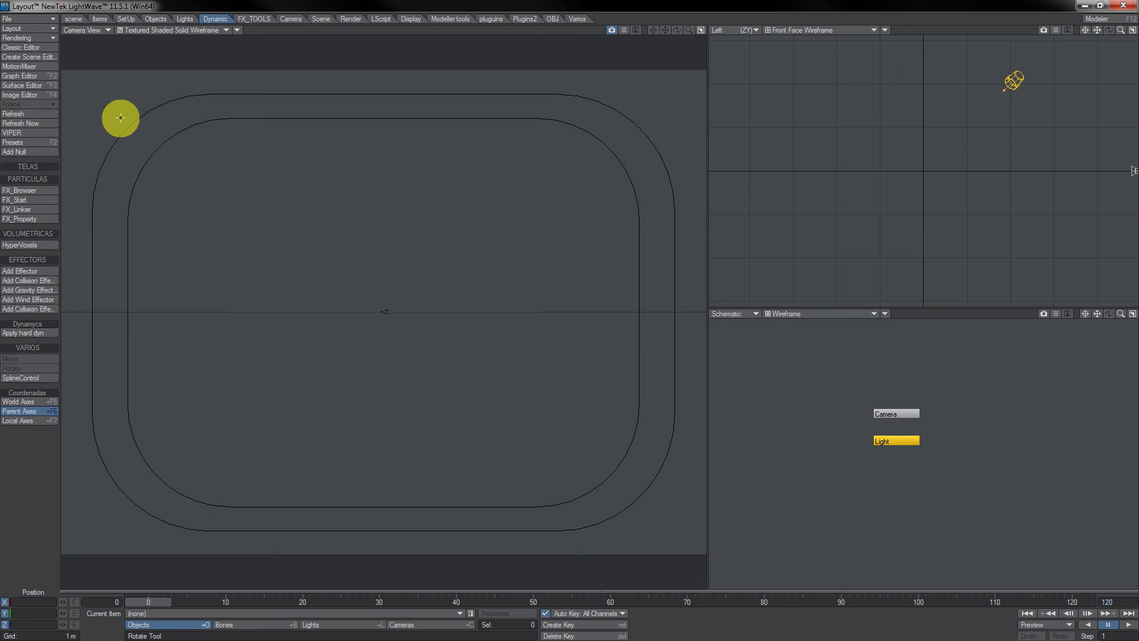
Switch to Modeler, delete the fractured ball, and draw a tall, narrow box in its layer.
key(F12)
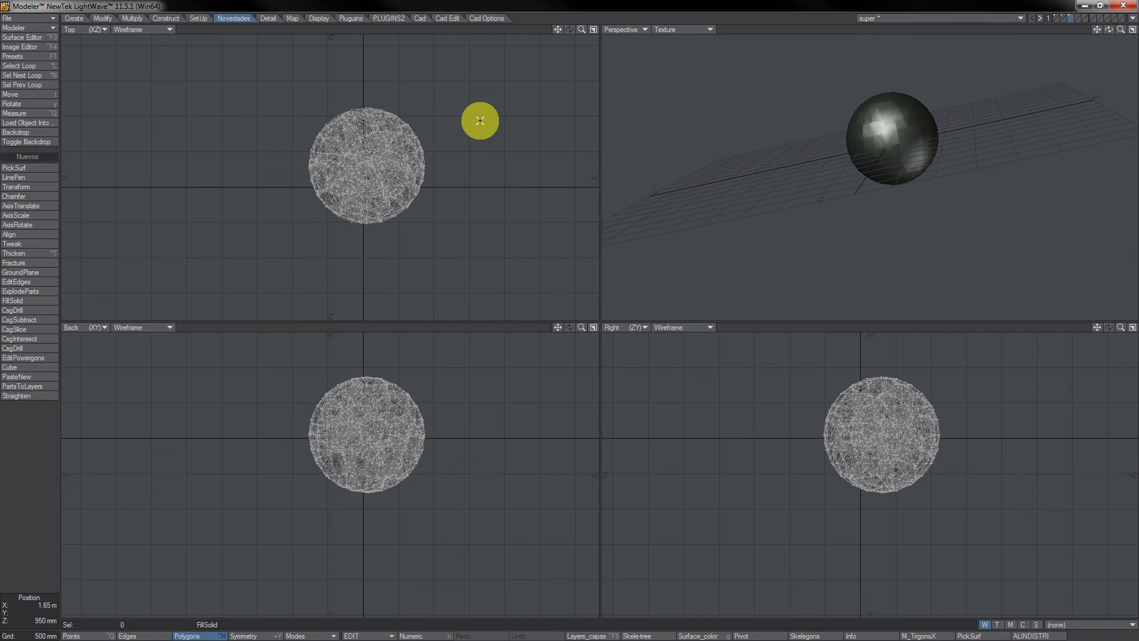
key(Delete)
key(shift+x)
drag(342, 159, 367, 207)
drag(341, 404, 360, 454)
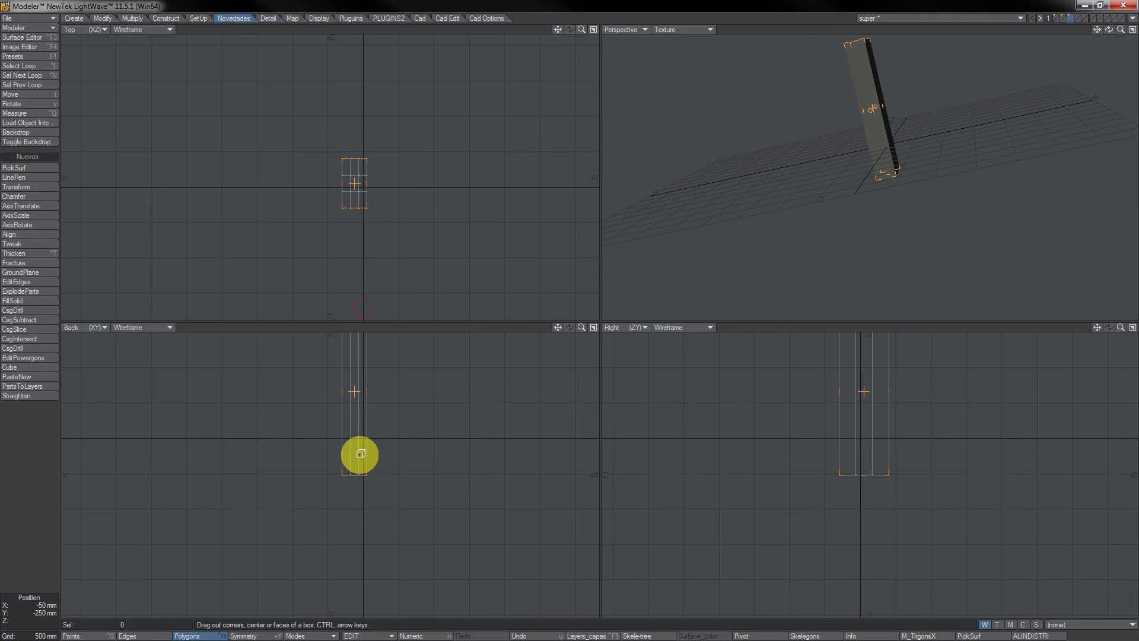
Add segments across the box's width and subdivide it densely along its height.
key(Up)
key(Right)
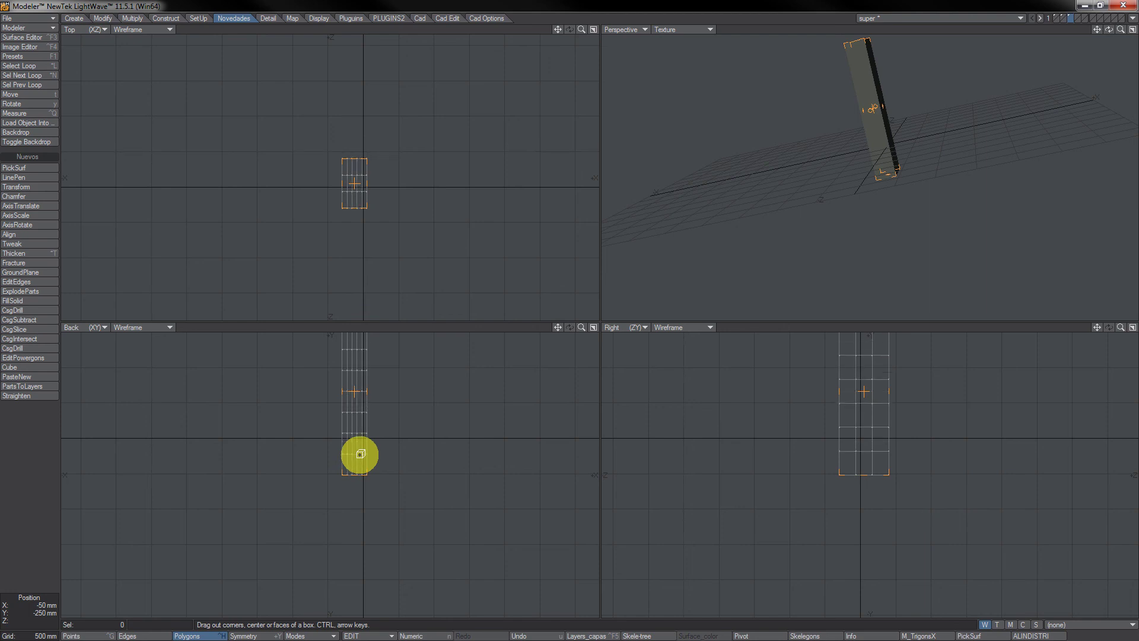
key(Up)
key(Up)
key(Up)
key(Up)
key(Up)
key(Up)
key(Up)
key(Up)
key(Up)
key(Up)
key(Up)
key(Up)
key(Up)
key(Up)
key(Up)
key(Up)
key(Up)
key(Up)
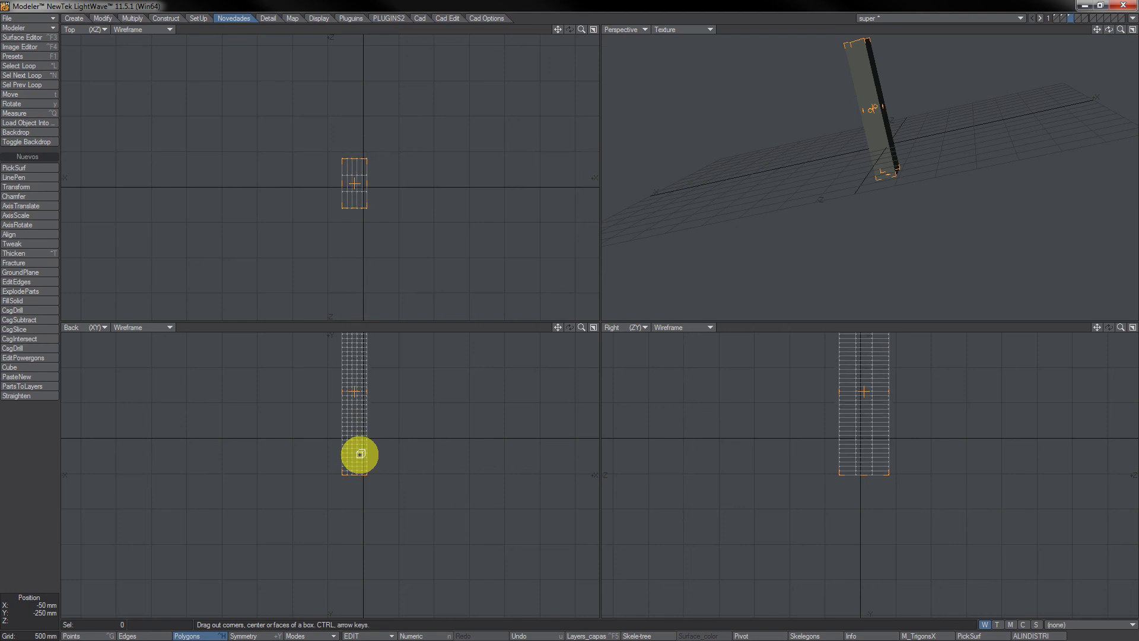
Center the box at the origin and freeze it as a smoothed subpatch mesh.
key(F2)
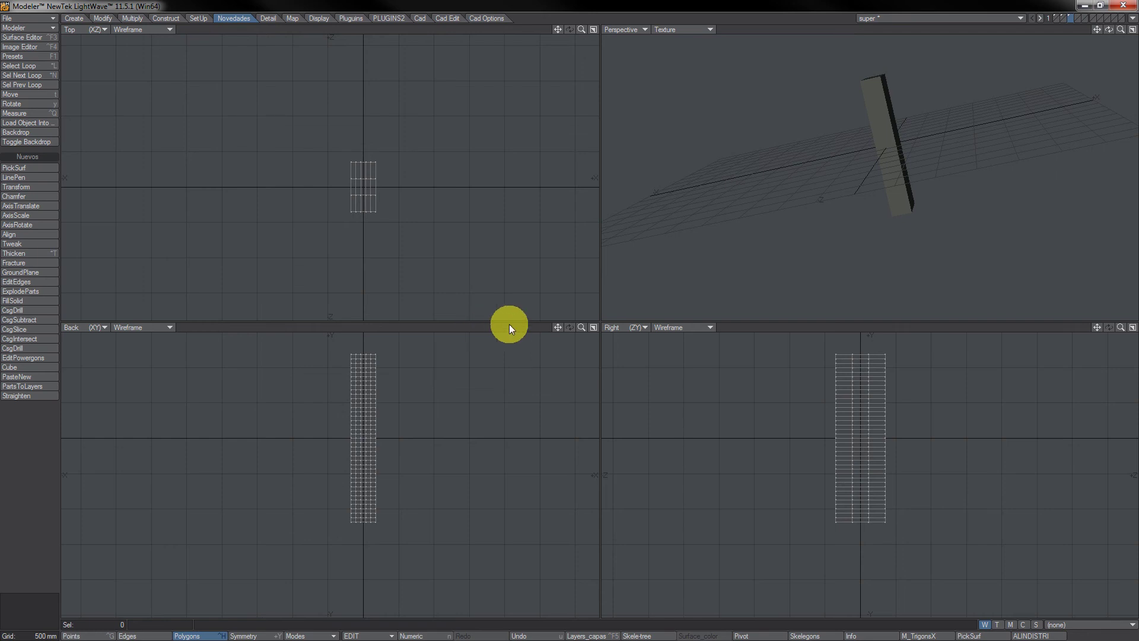
key(Tab)
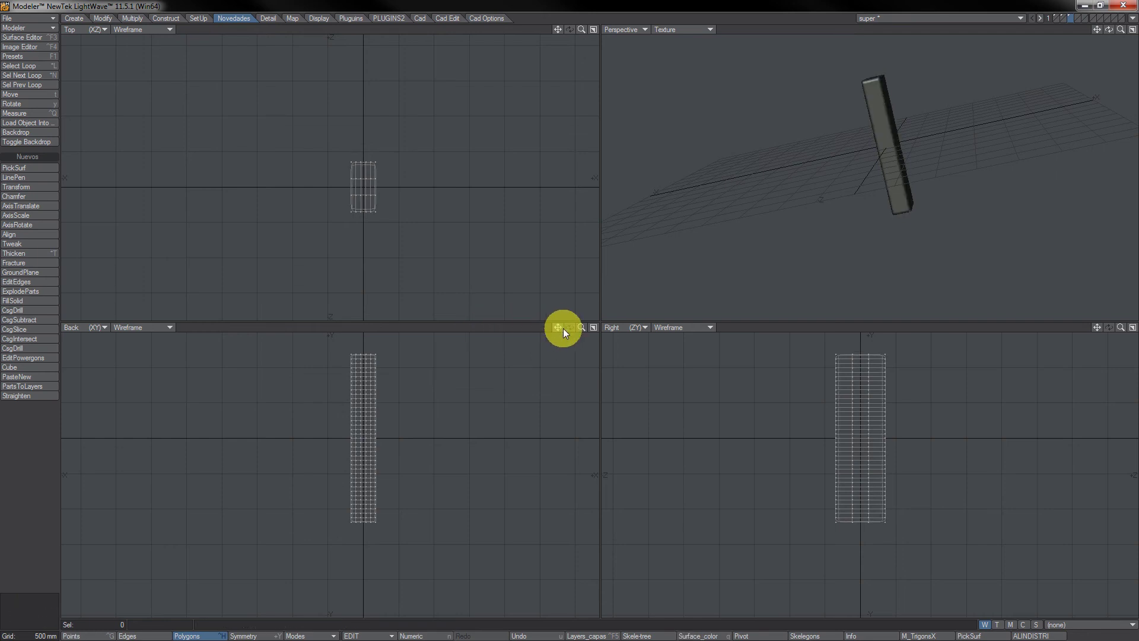
key(shift+x)
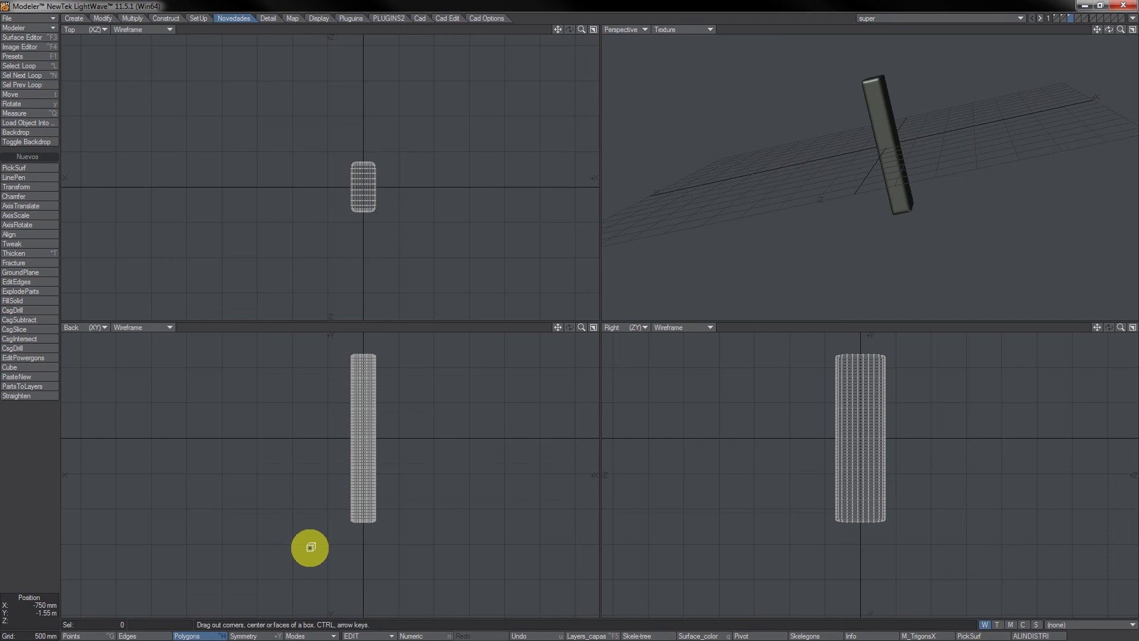
click(48, 614)
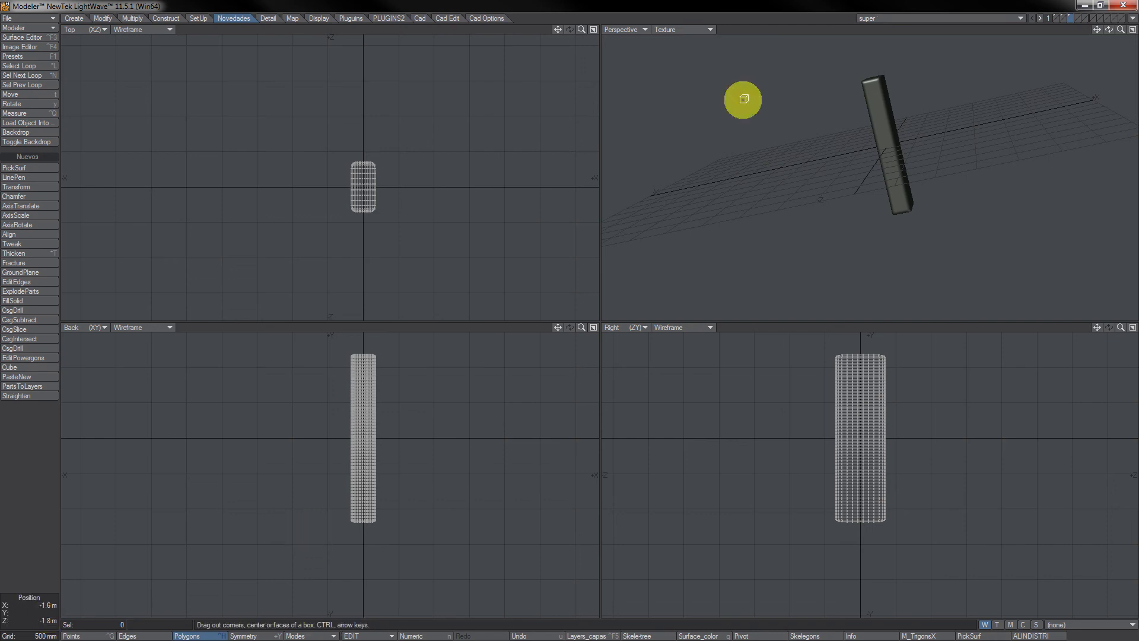
Bring the super object into Layout and move the super.Layer3 box to about X -1.392 m, Y 1.1183 m.
click(1131, 20)
click(1119, 43)
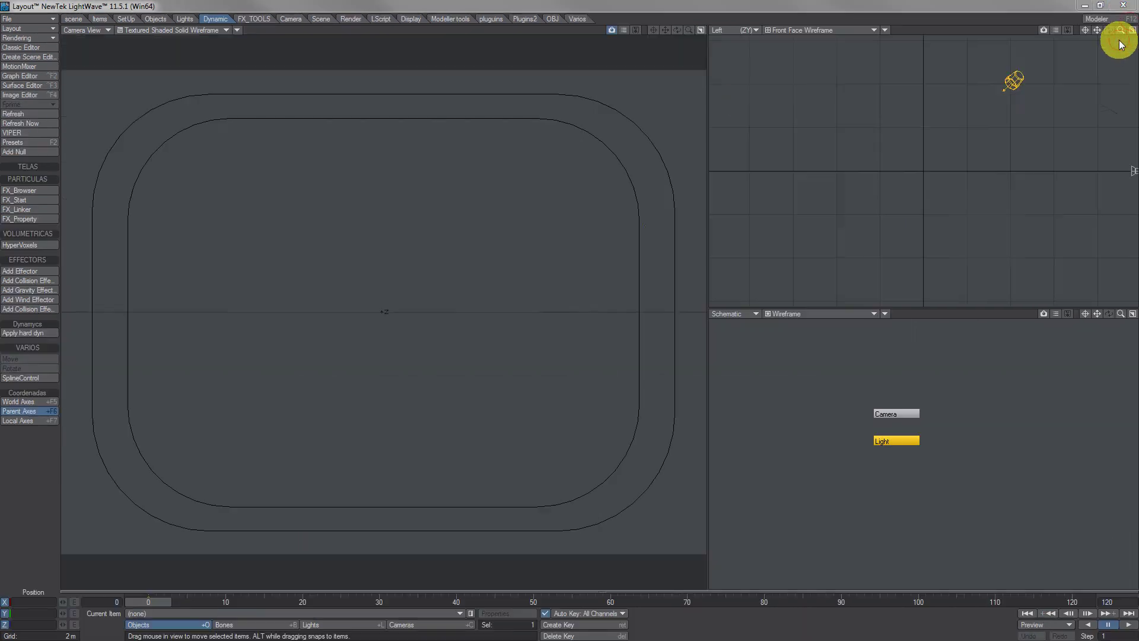
drag(425, 303, 376, 303)
drag(300, 287, 300, 220)
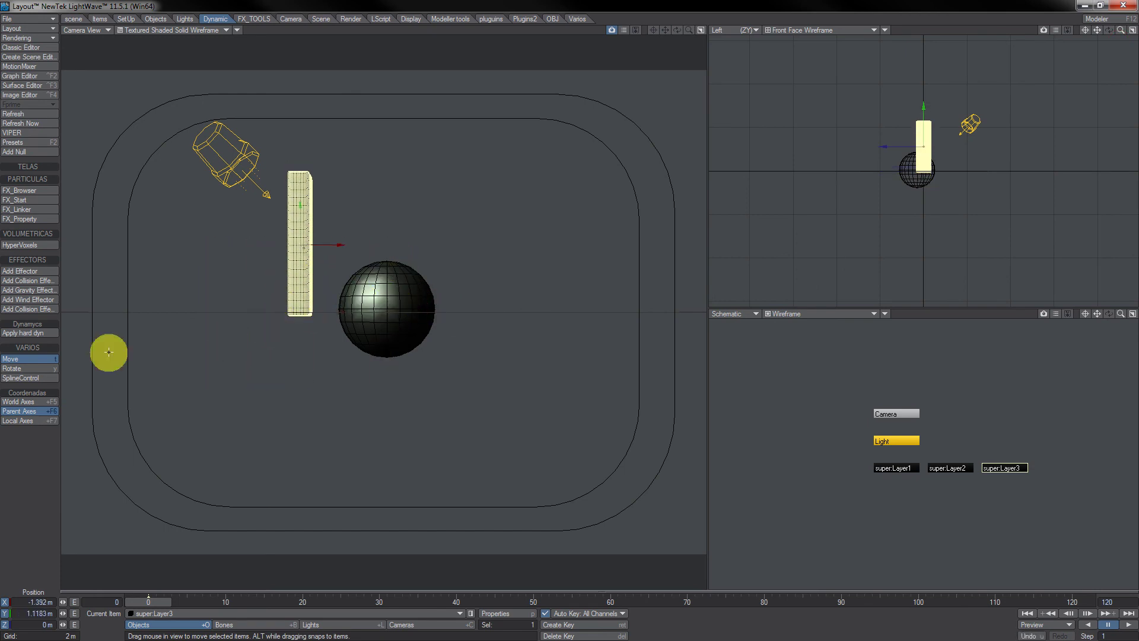
Add the SplineControl displacement plug-in to the super.Layer3 box through its deformation properties.
click(44, 379)
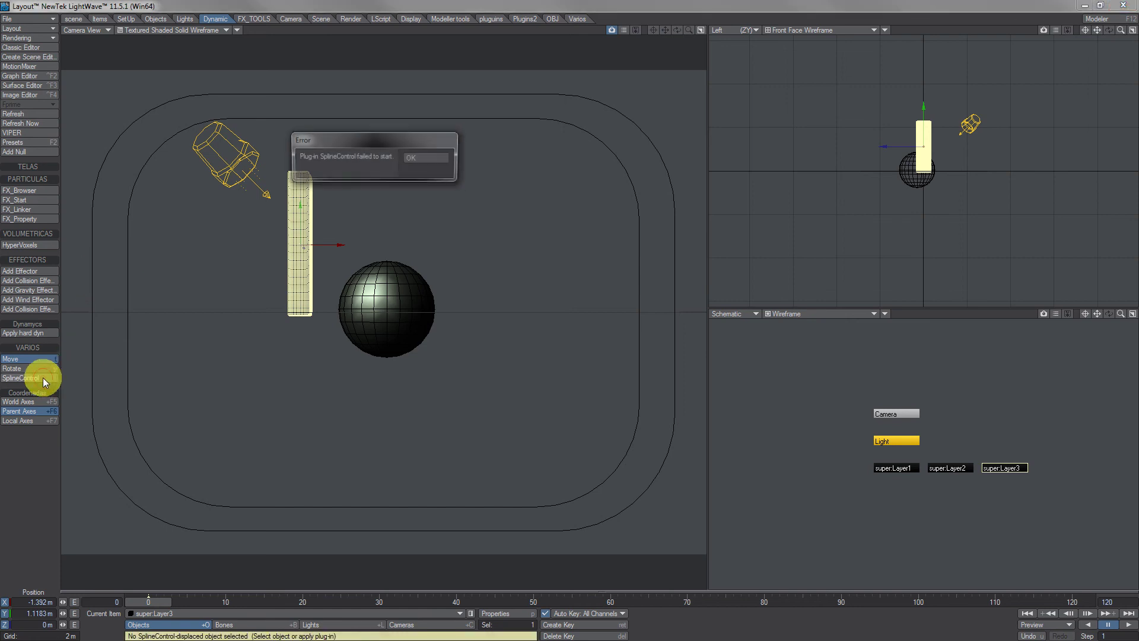
click(415, 161)
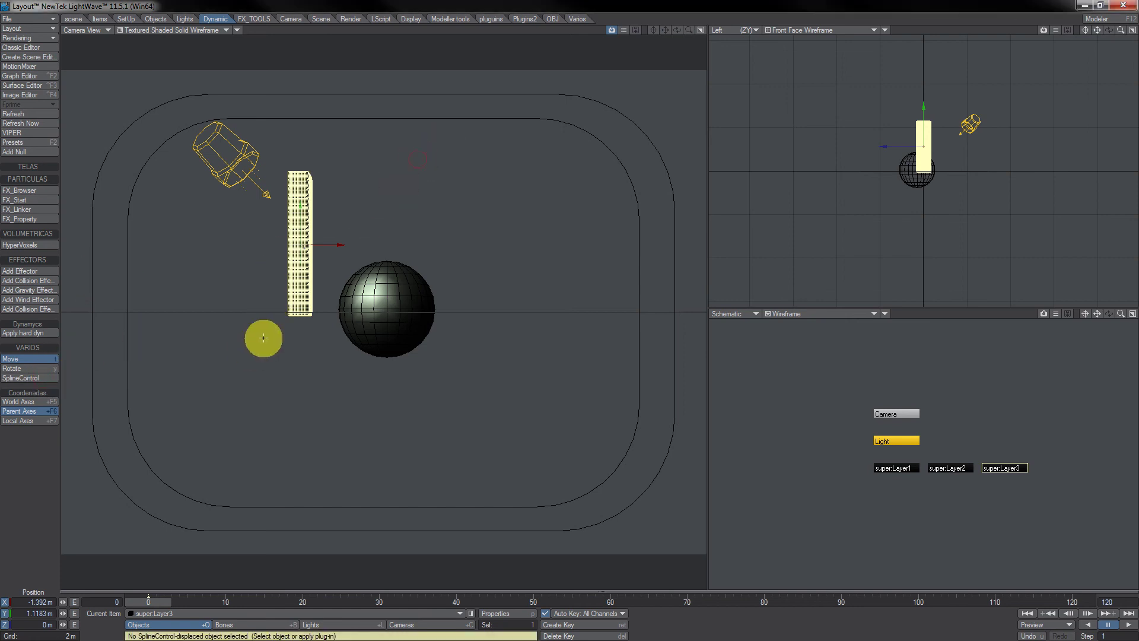
key(p)
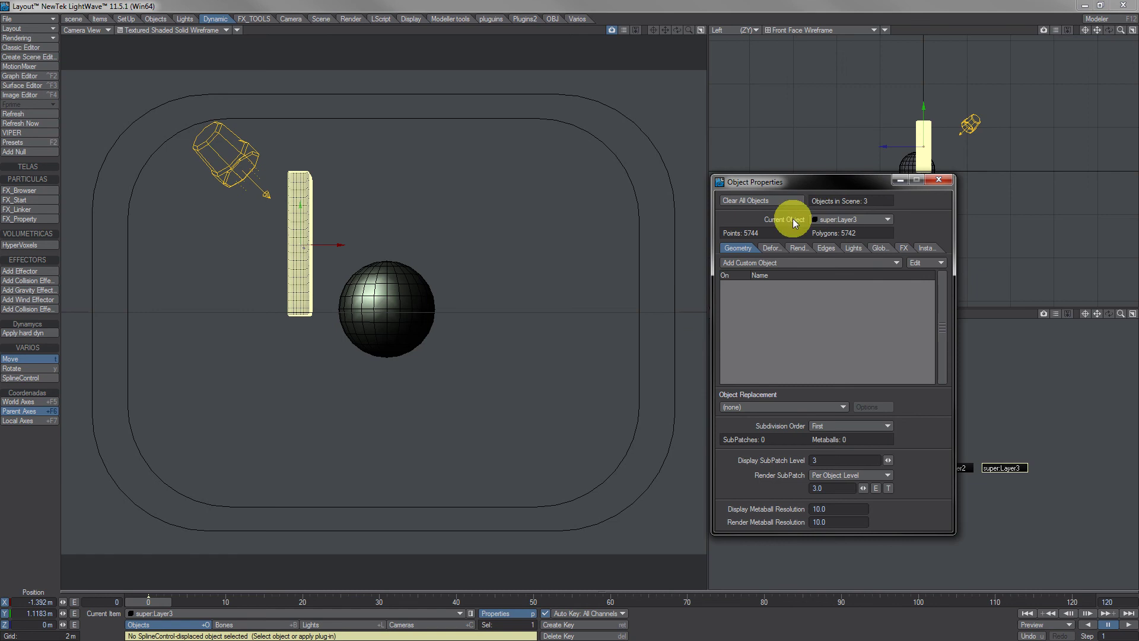
click(771, 247)
click(771, 411)
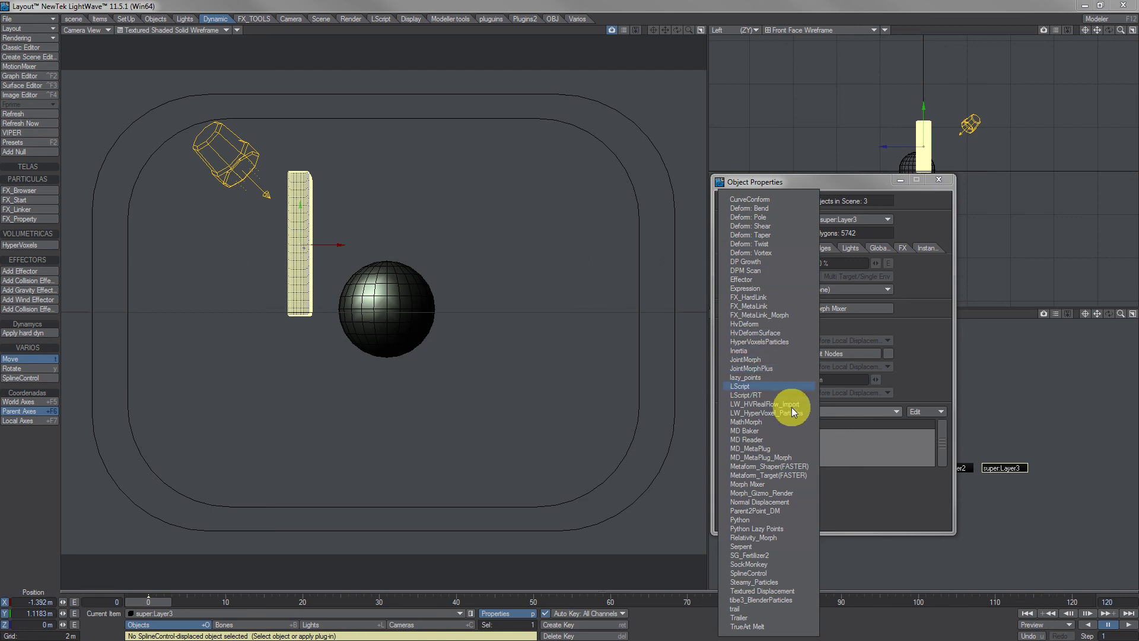
click(775, 572)
click(799, 433)
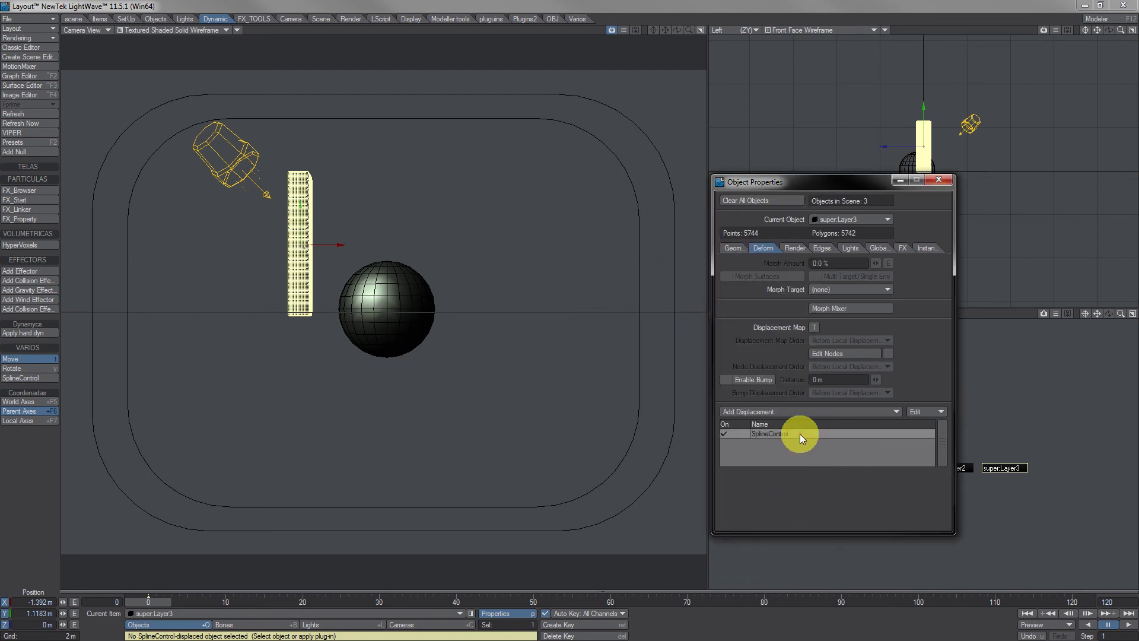
Set SplineControl to 3 control points for the box and close its settings.
double_click(800, 433)
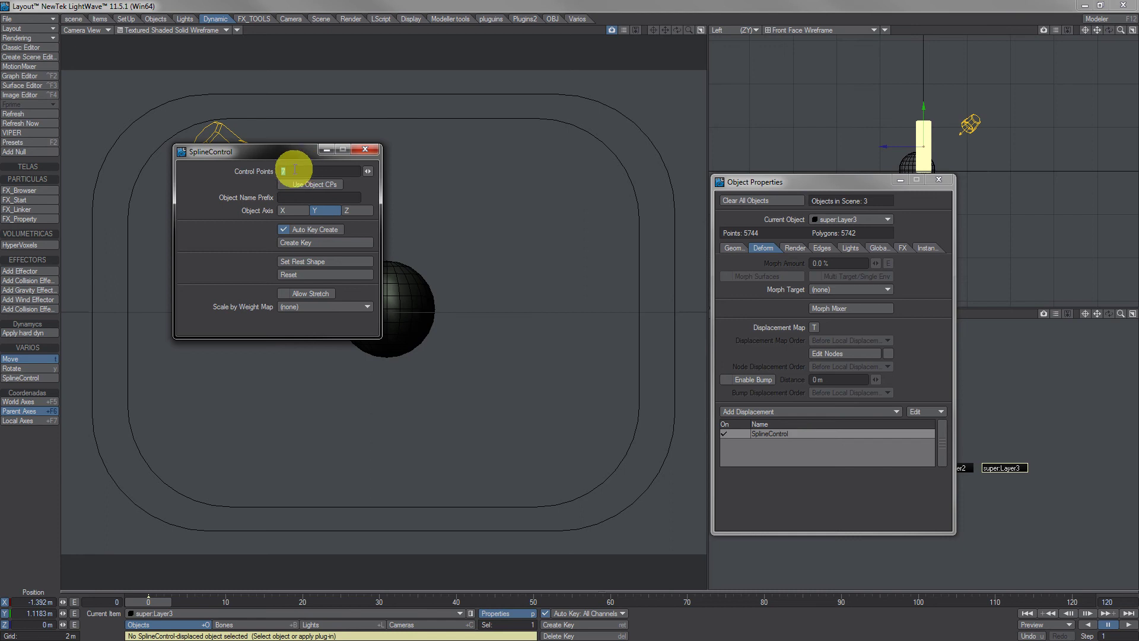
text(3)
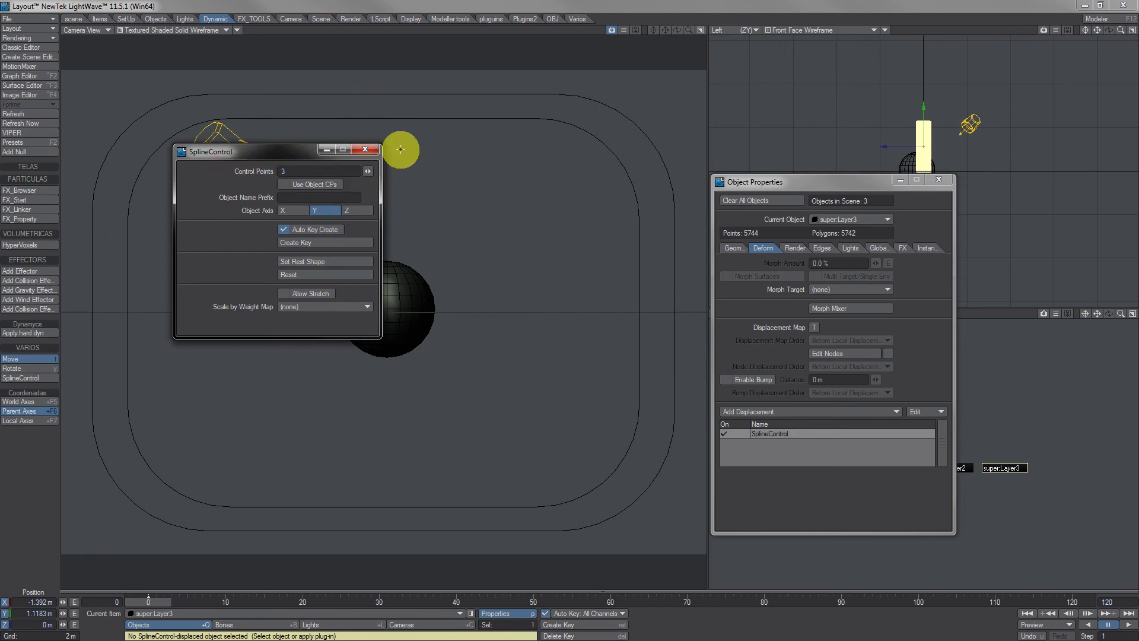
click(365, 149)
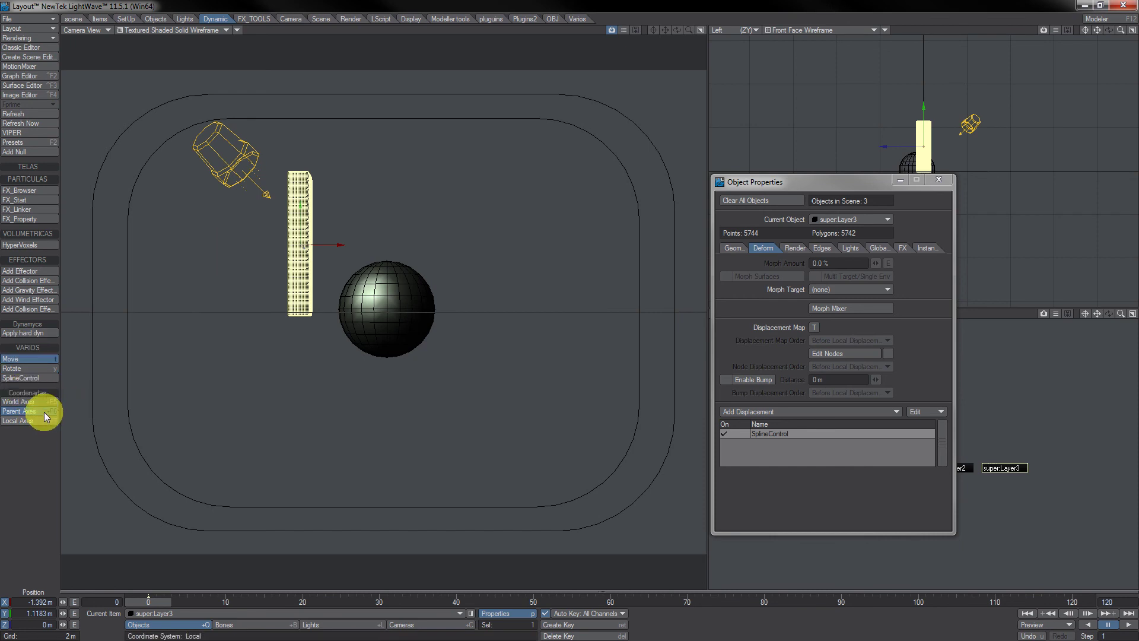
Activate SplineControl and bend the super.Layer3 box at frame 0 by moving its top control point toward the light and its bottom point down.
click(19, 378)
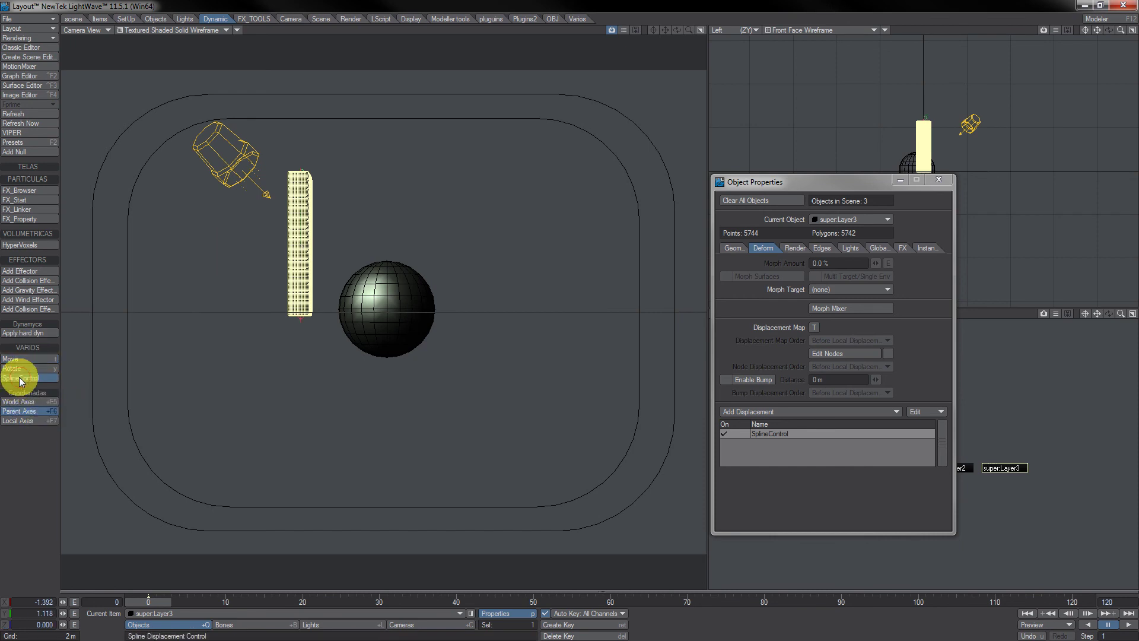
drag(300, 168, 207, 234)
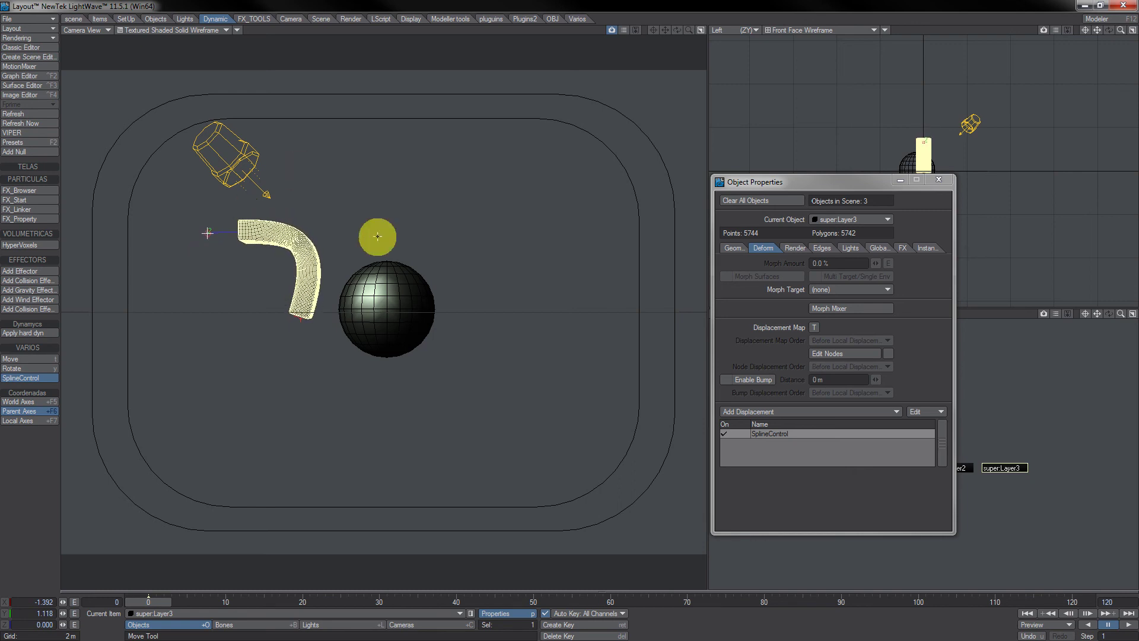
drag(300, 319, 301, 245)
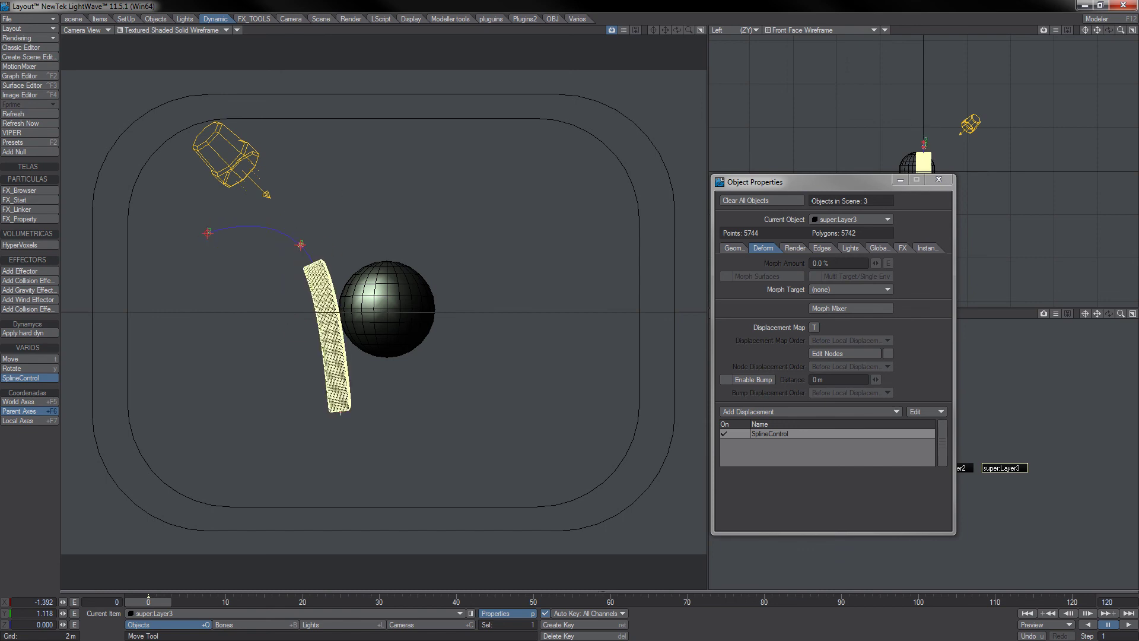
At frame 50, move the box's bottom spline control point up beside the light, and close the object properties.
drag(411, 605, 521, 599)
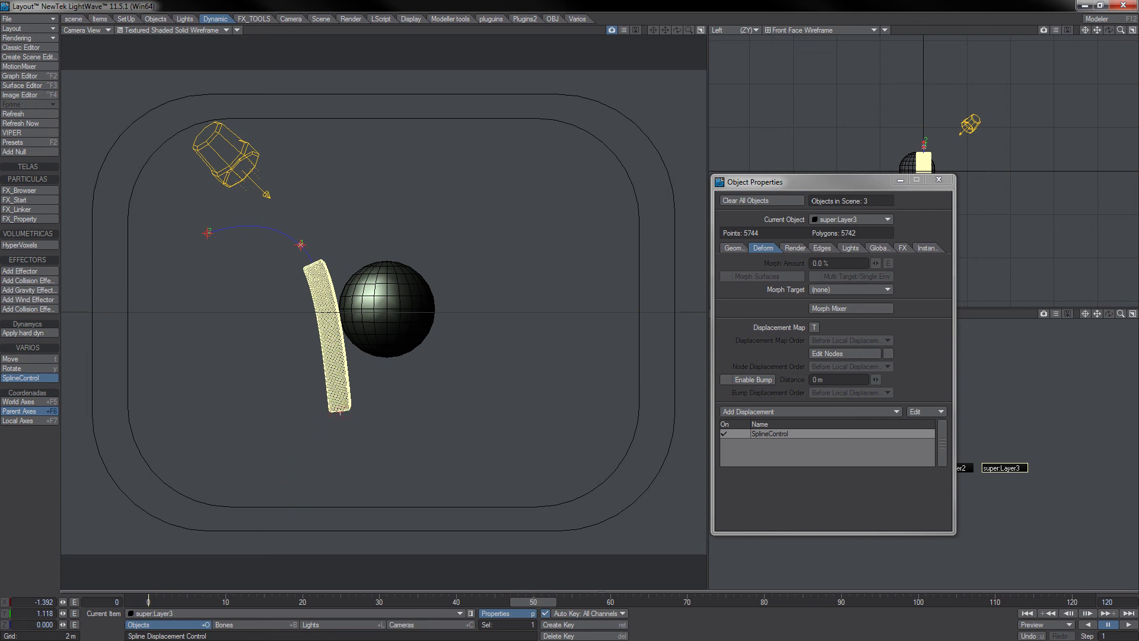
mouse_move(342, 411)
mouse_down()
mouse_move(345, 284)
mouse_move(303, 243)
mouse_move(211, 202)
mouse_up()
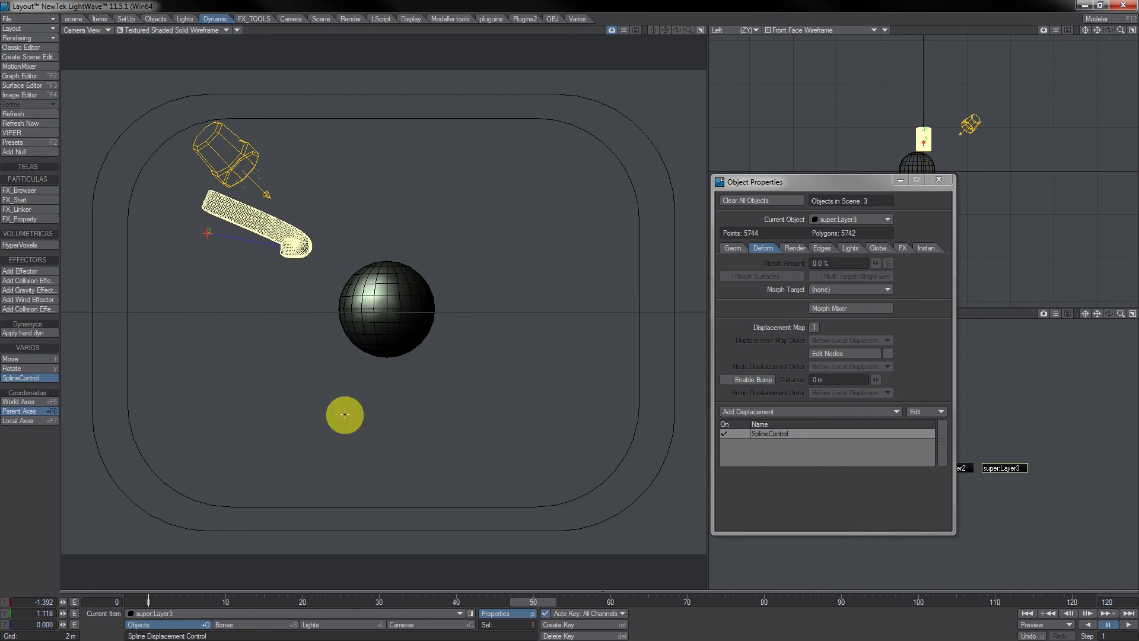
drag(537, 601, 324, 601)
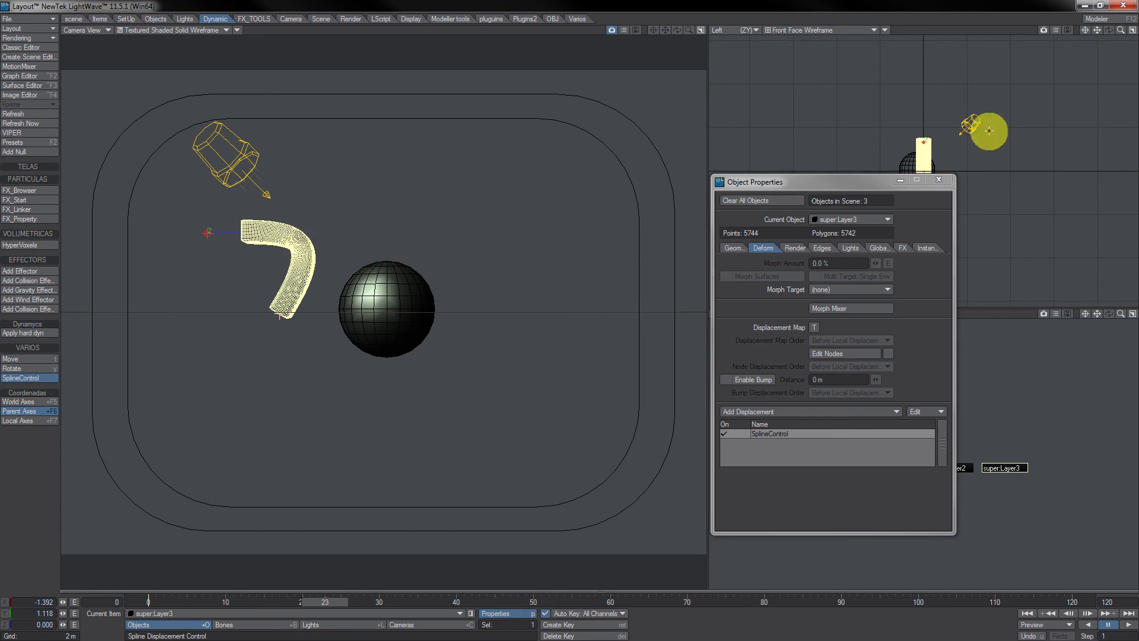
click(946, 180)
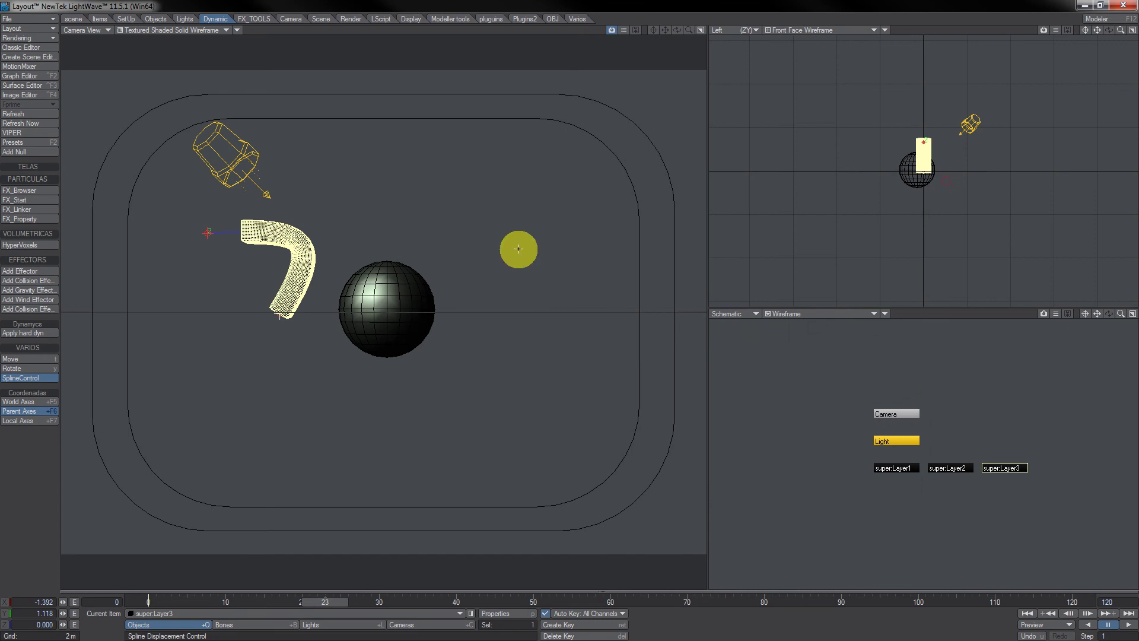
Pull the box's middle spline control point far up and right at frame 23, and up toward the safe-area border at frame 8.
drag(306, 243, 533, 116)
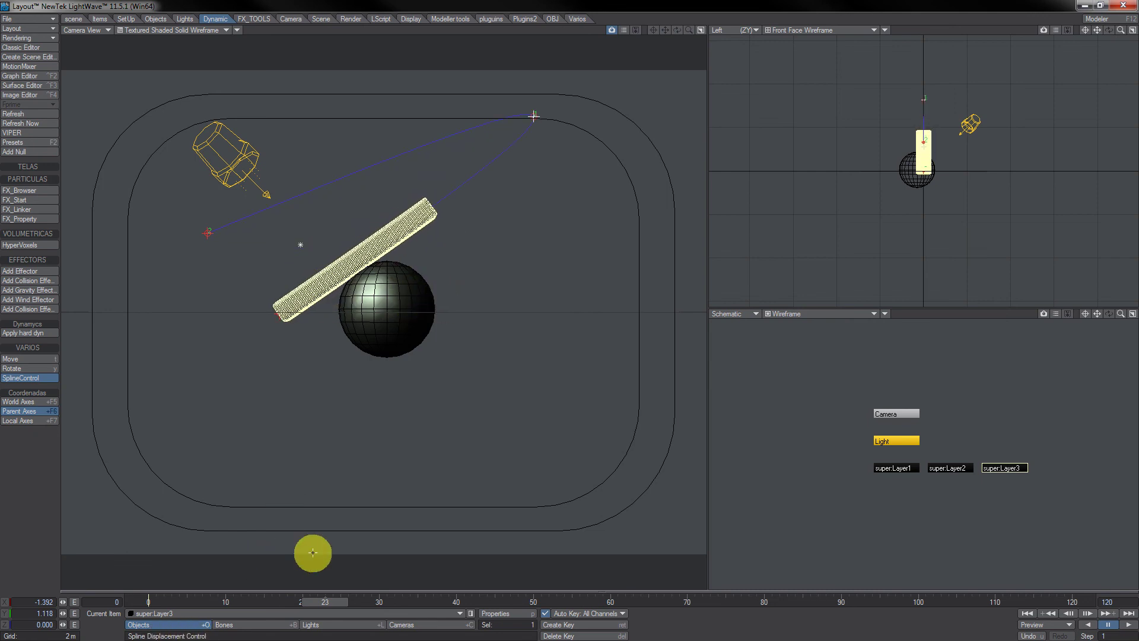
drag(323, 601, 210, 602)
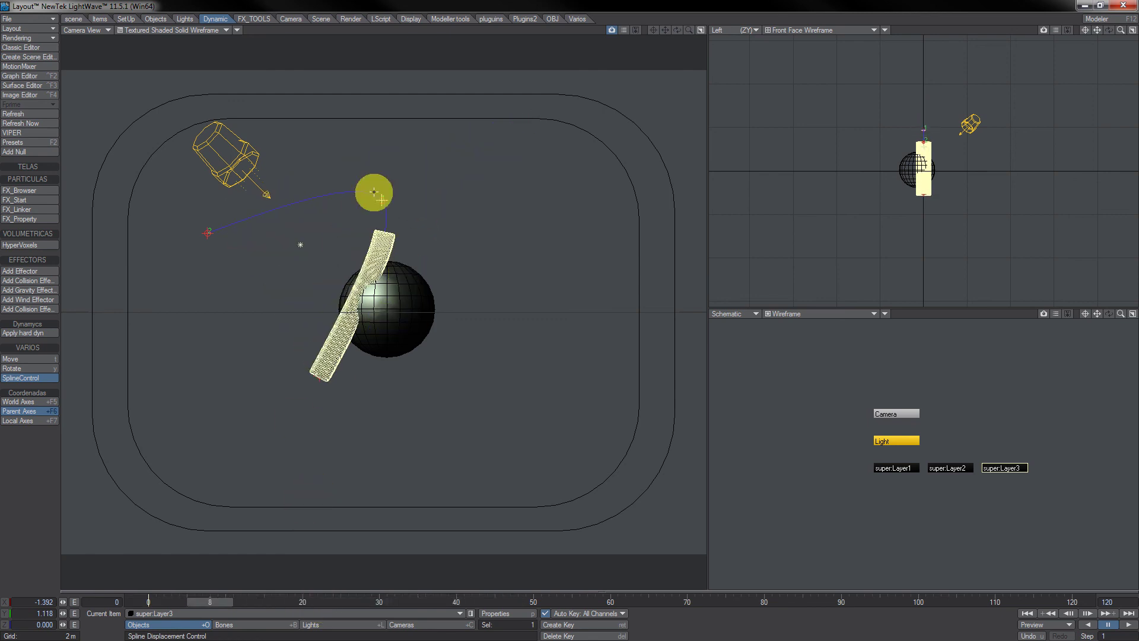
drag(379, 203, 401, 108)
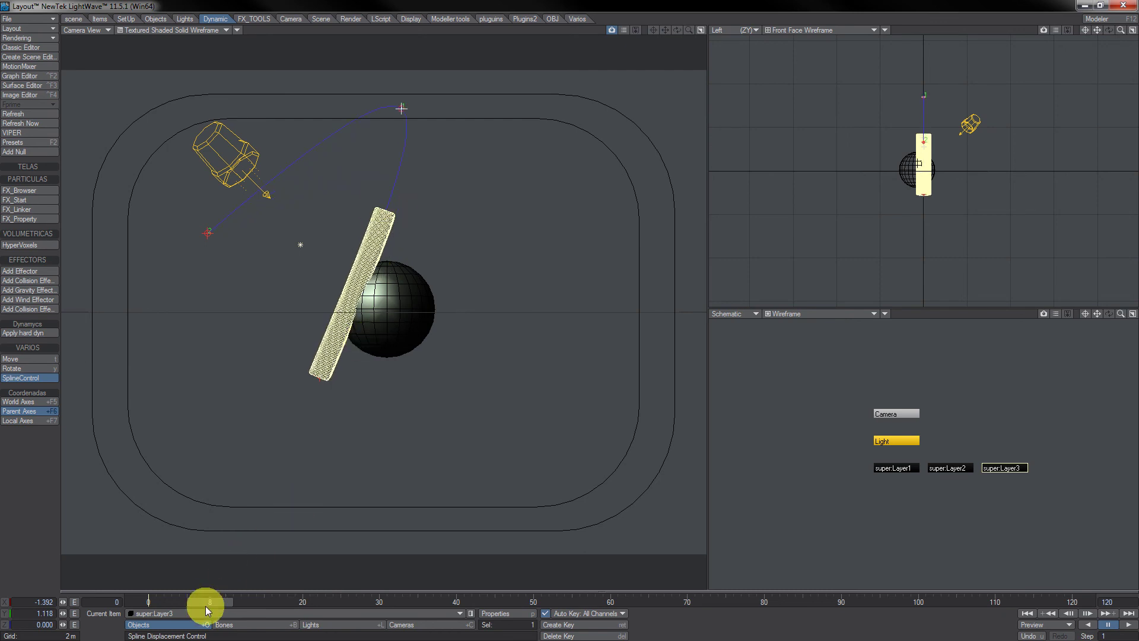
At frame 87, reposition the box's three spline control points in the Camera and Left views to bend it in depth.
drag(205, 605, 544, 605)
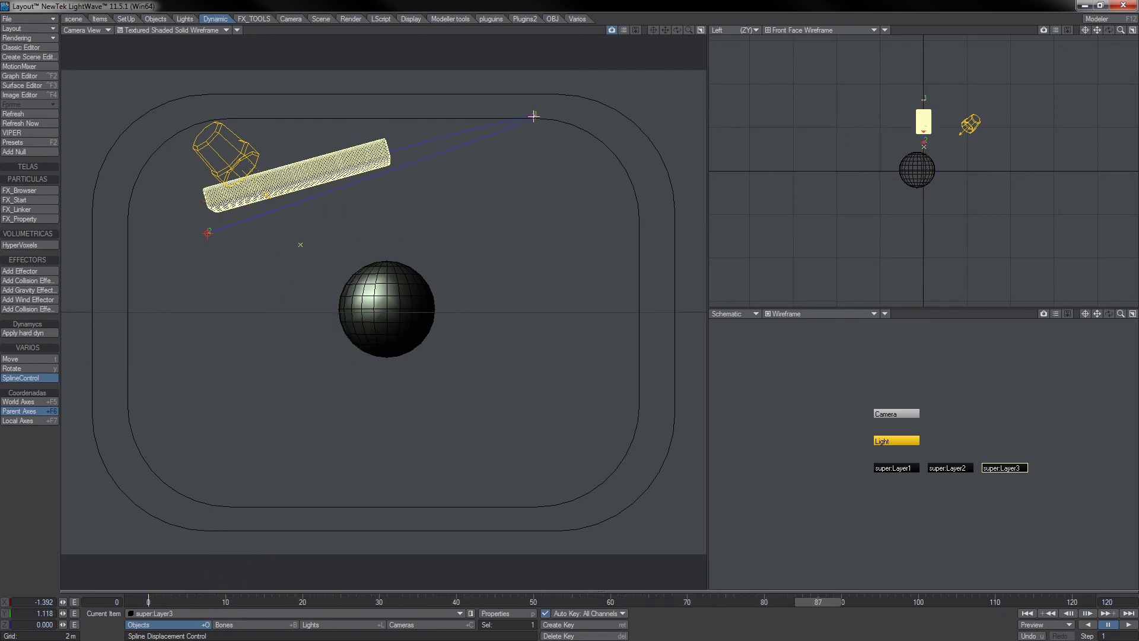
drag(203, 198, 594, 120)
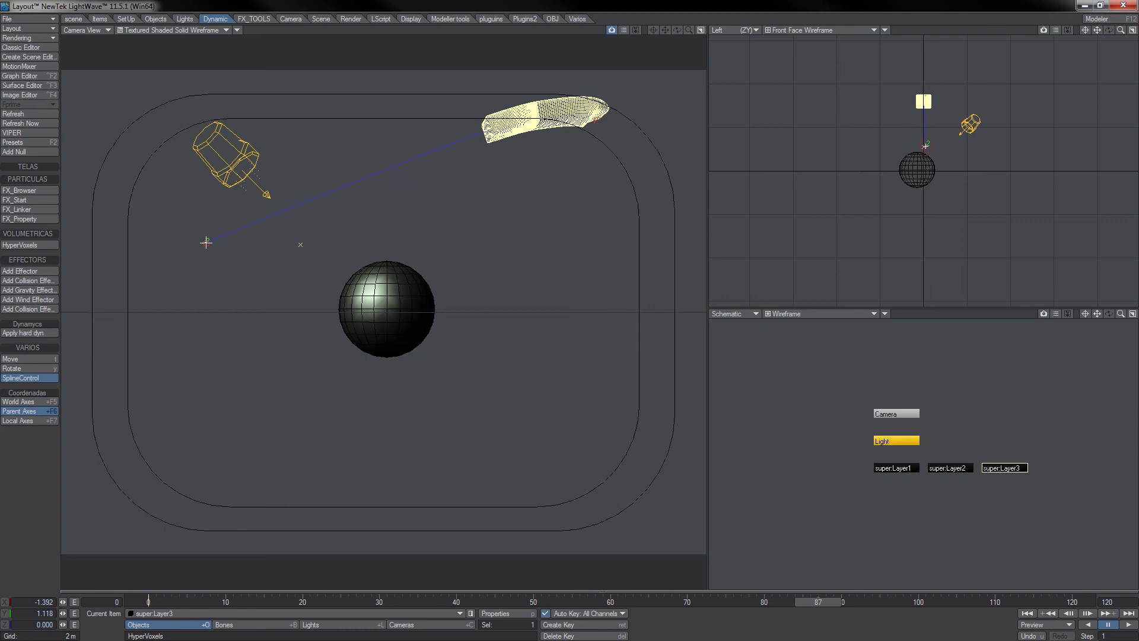
drag(924, 146, 902, 147)
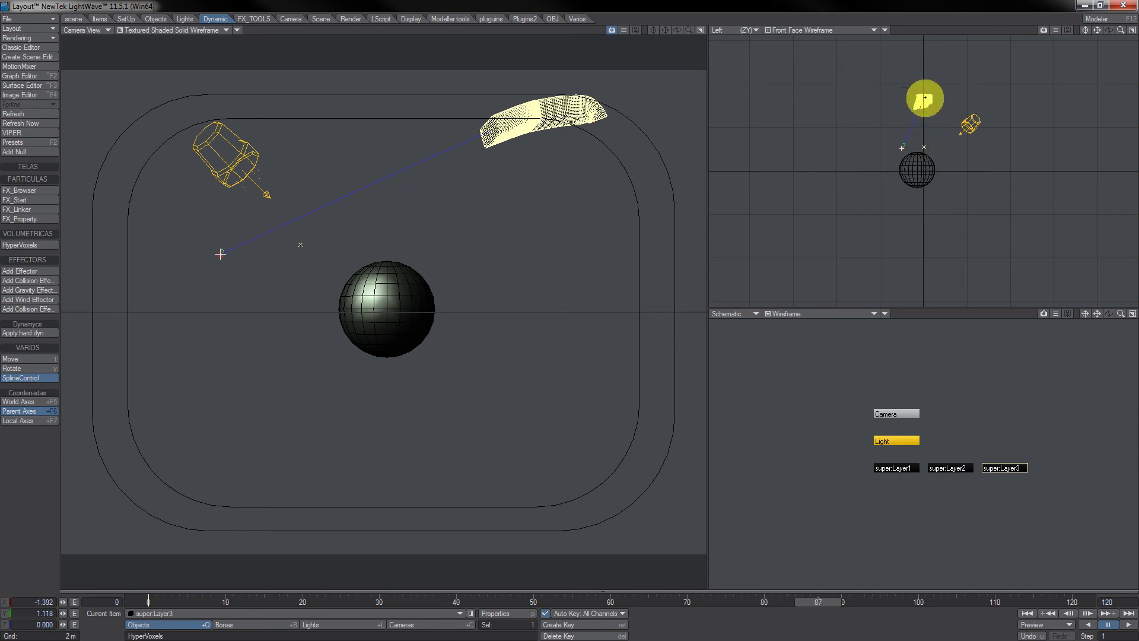
drag(923, 100, 882, 128)
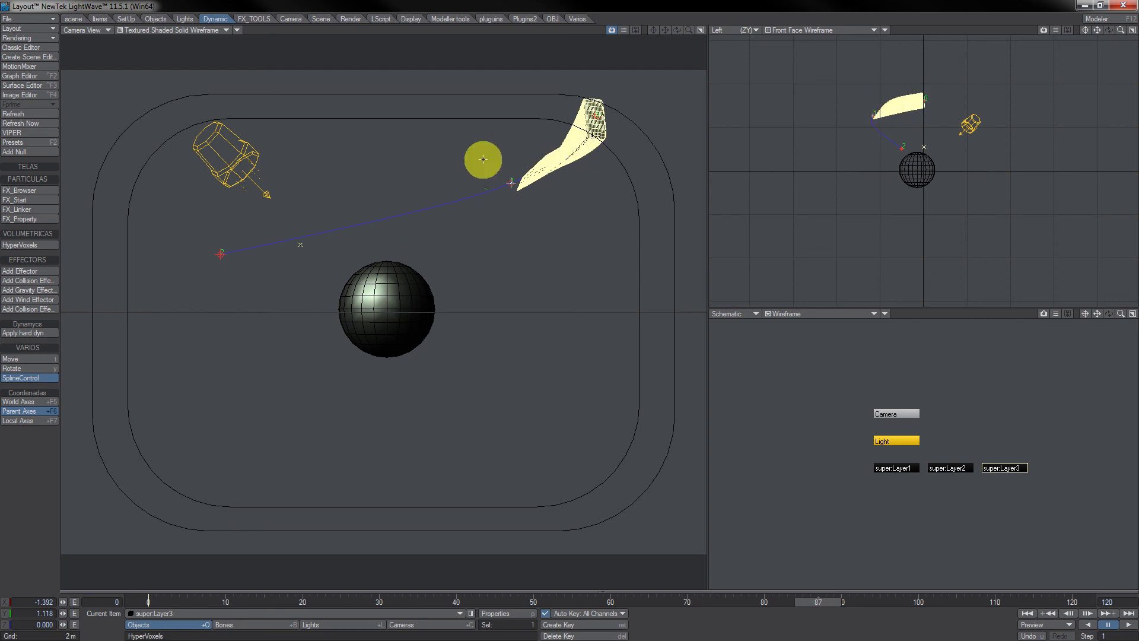
drag(514, 185, 277, 230)
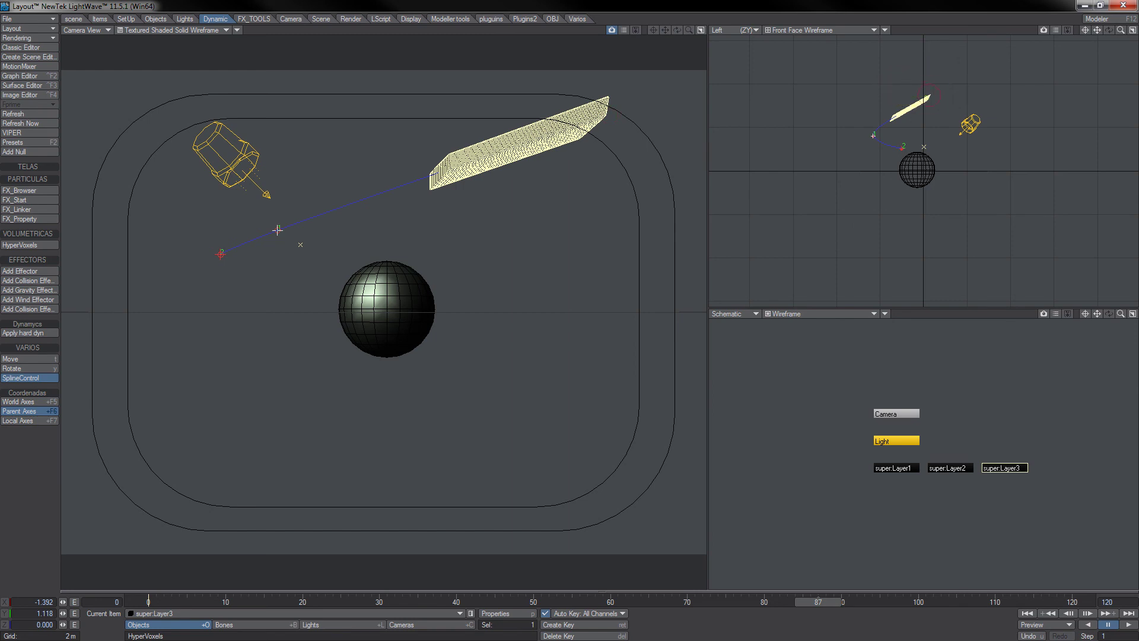
drag(930, 94, 868, 124)
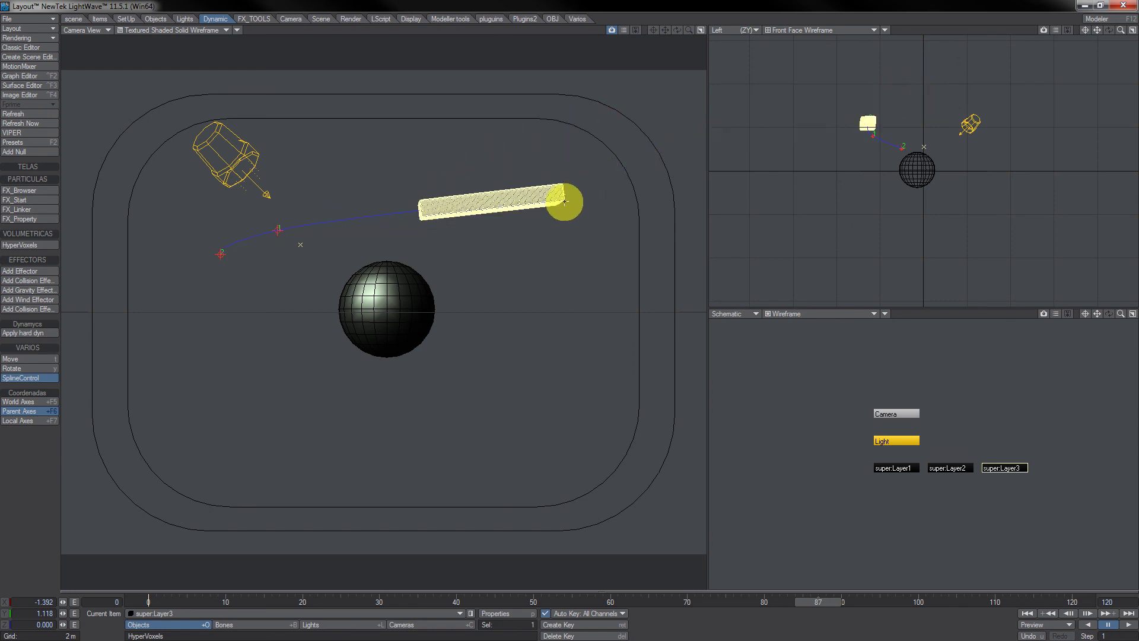
drag(564, 200, 341, 225)
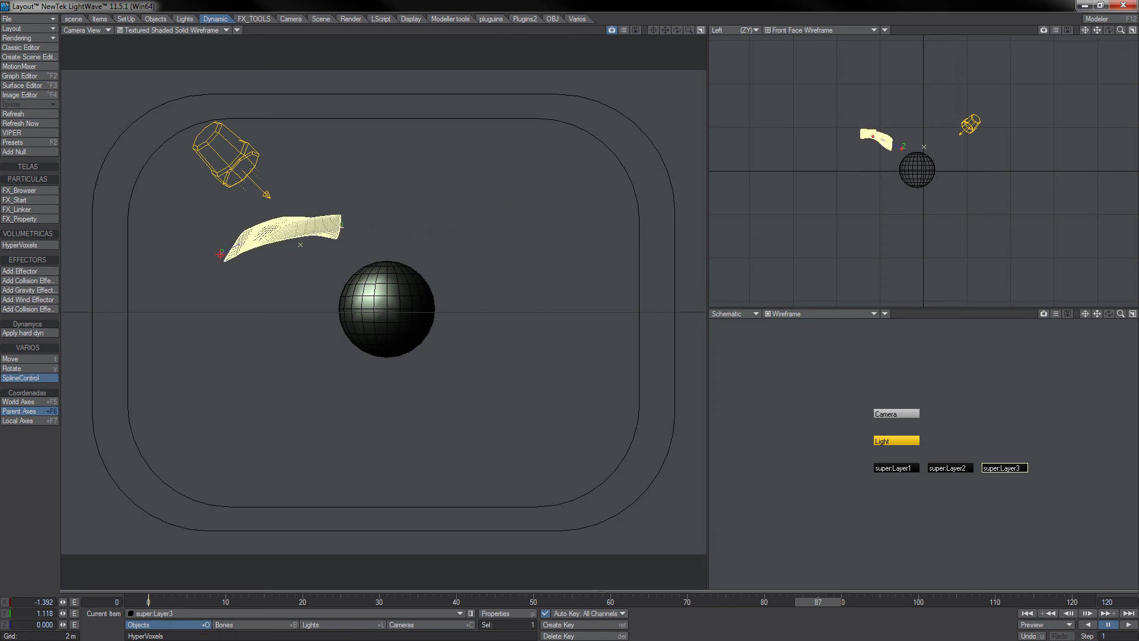
Scrub the spline animation and offset the middle control point in depth in the Left view at frame 53.
drag(813, 605, 918, 603)
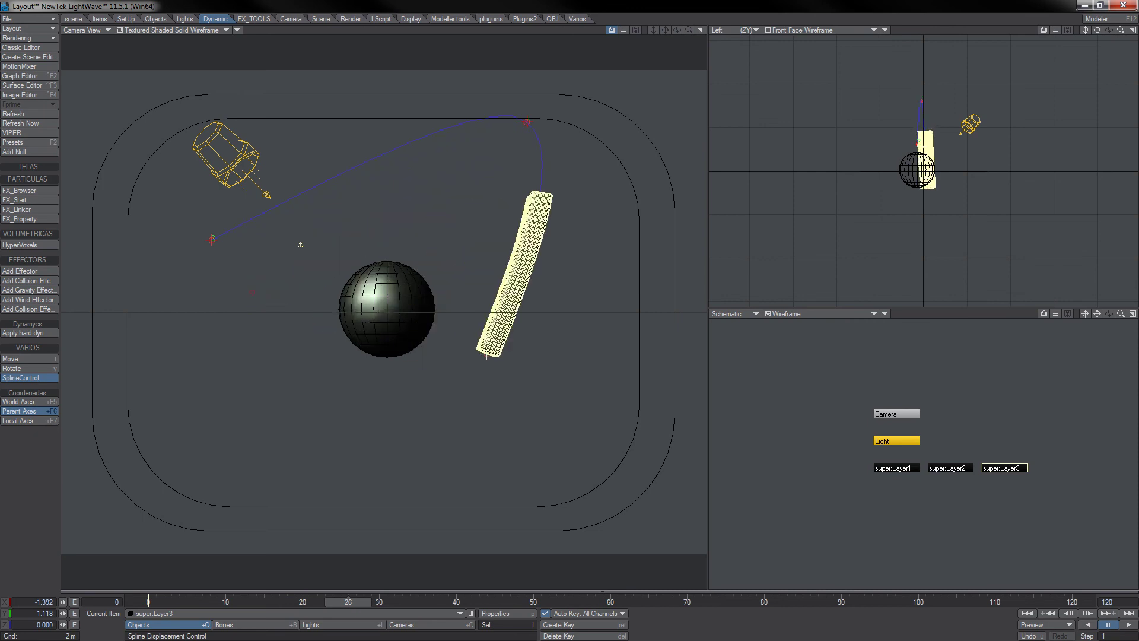
click(357, 592)
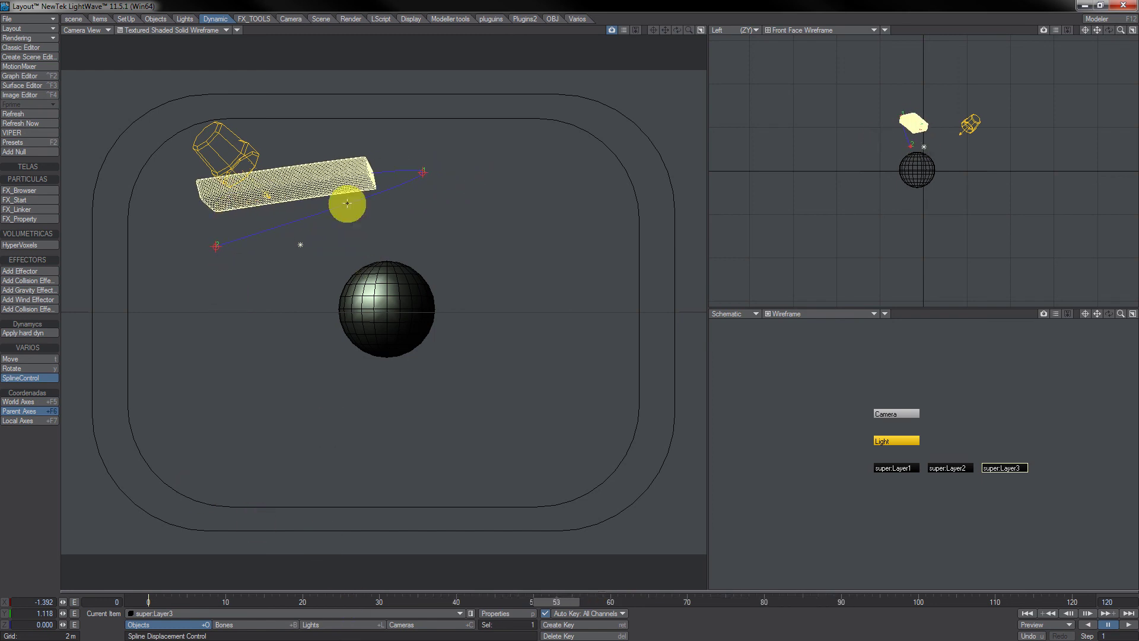
drag(902, 114, 843, 127)
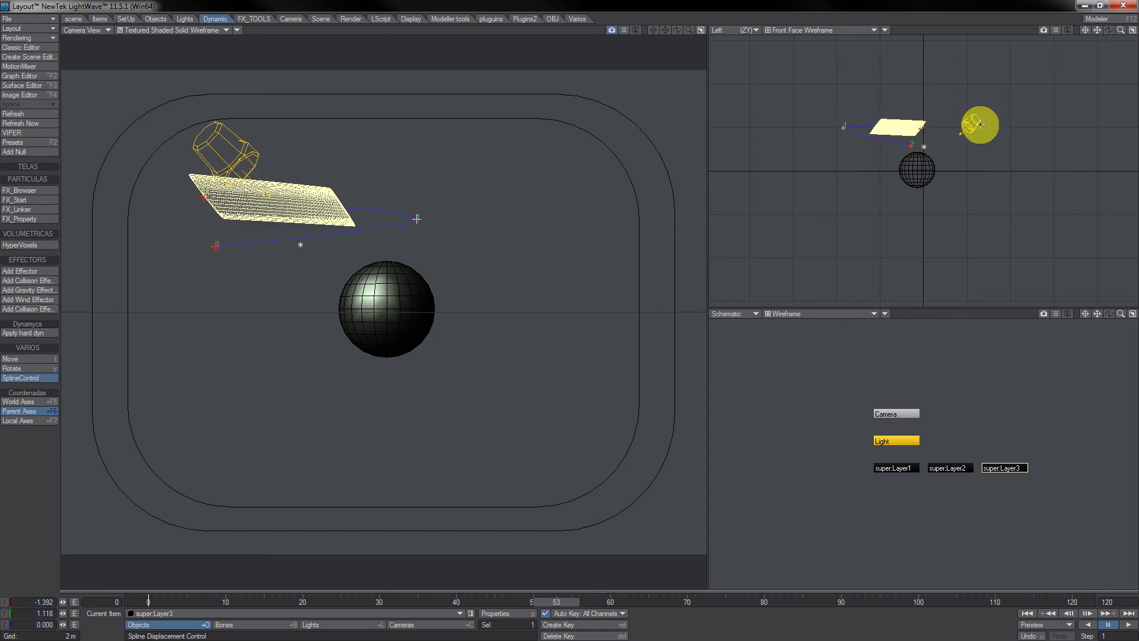
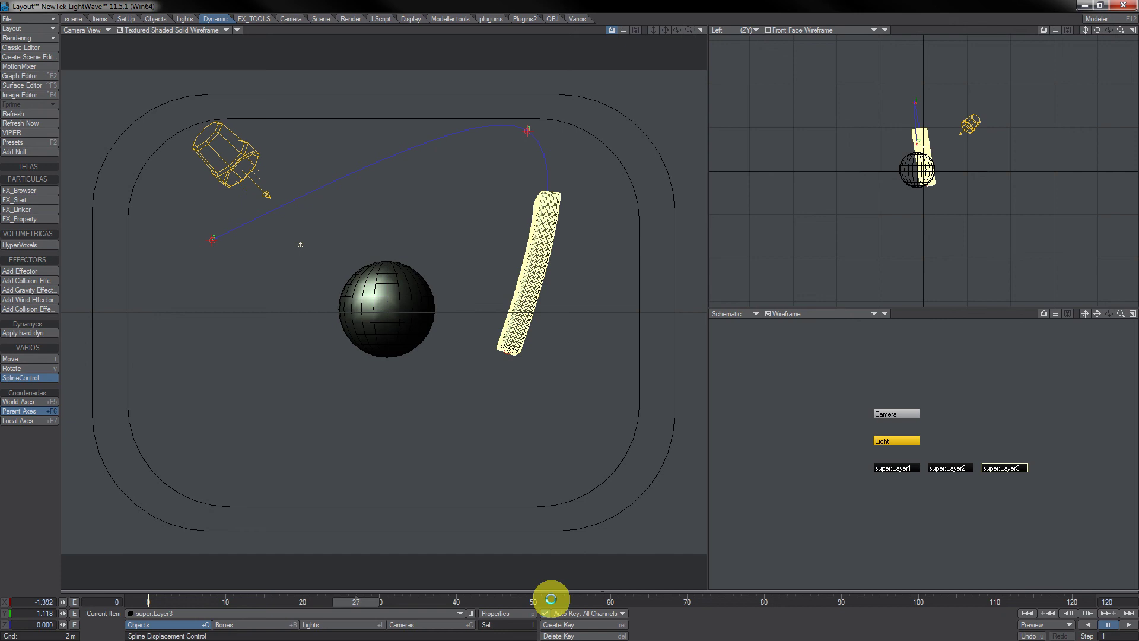
Clear the Layout scene without saving the changes.
click(24, 19)
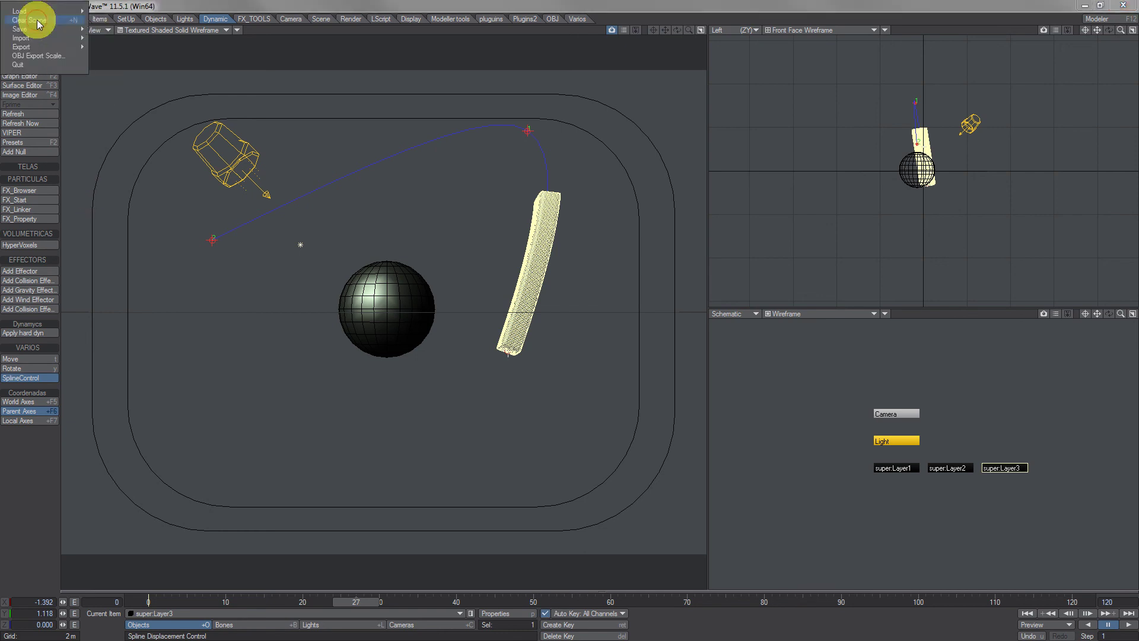
click(51, 24)
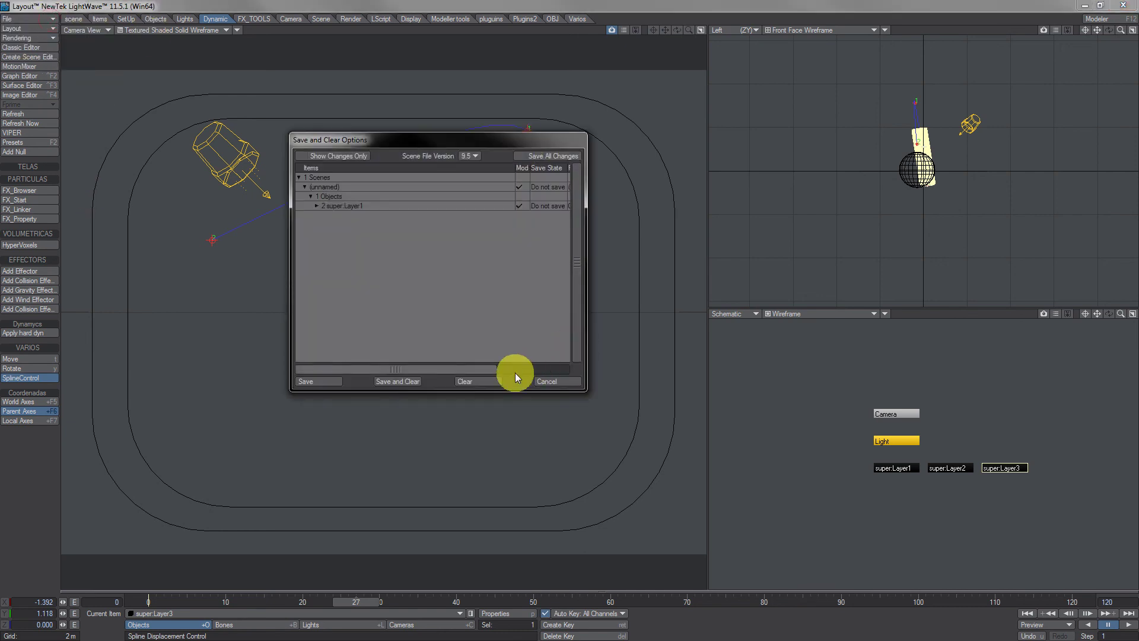
click(479, 378)
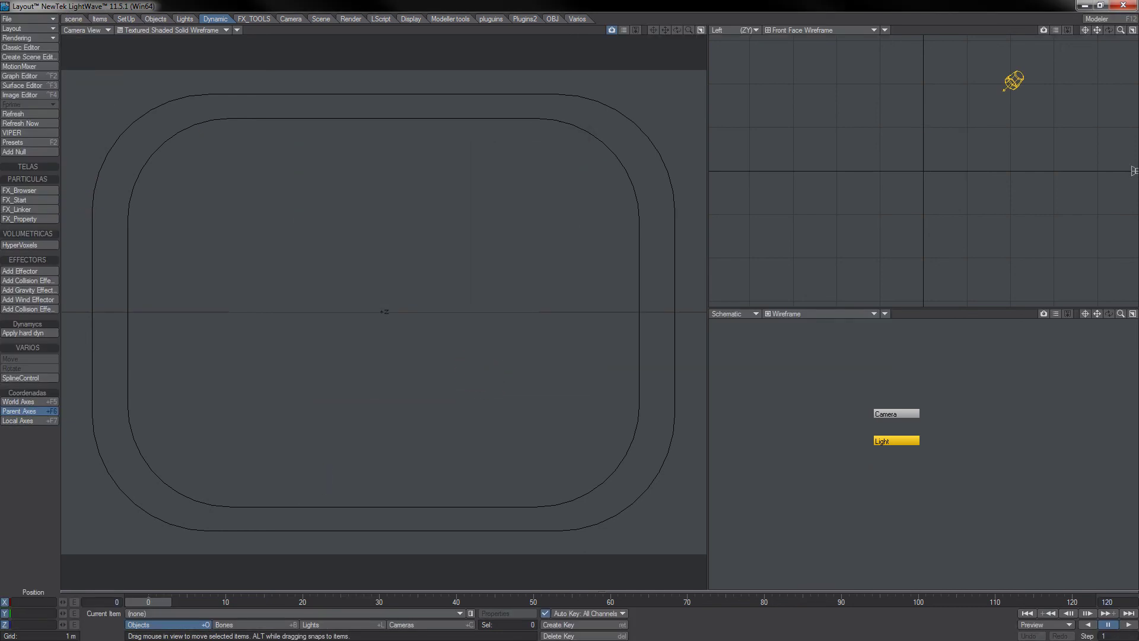
Switch to Modeler, delete the box from its layer, and display the first layer with the flat plane.
key(F12)
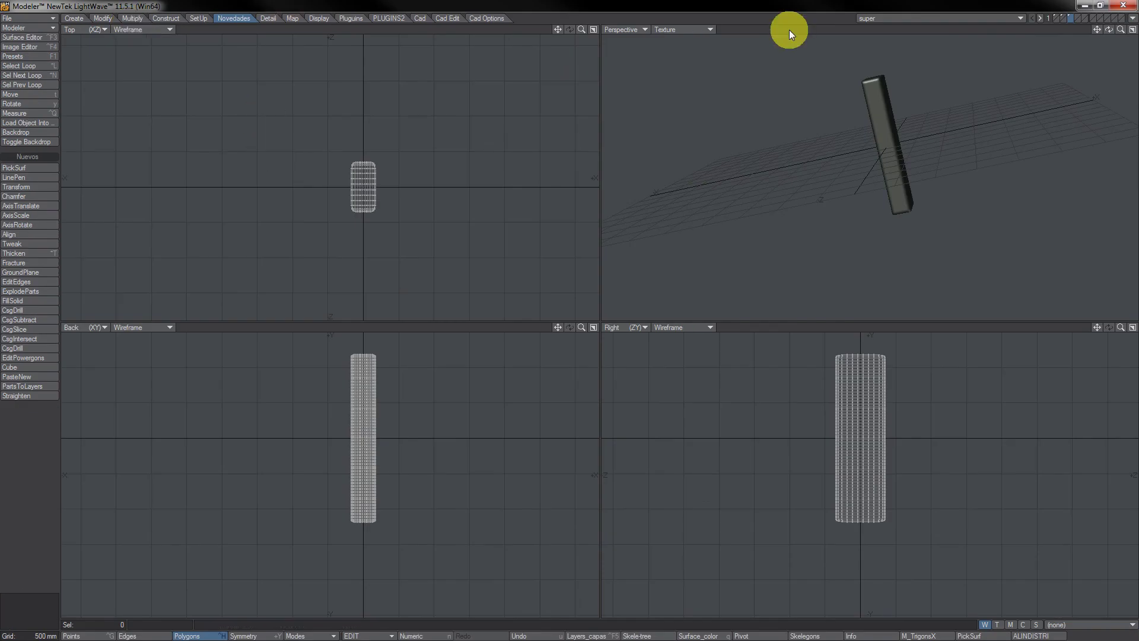
key(Delete)
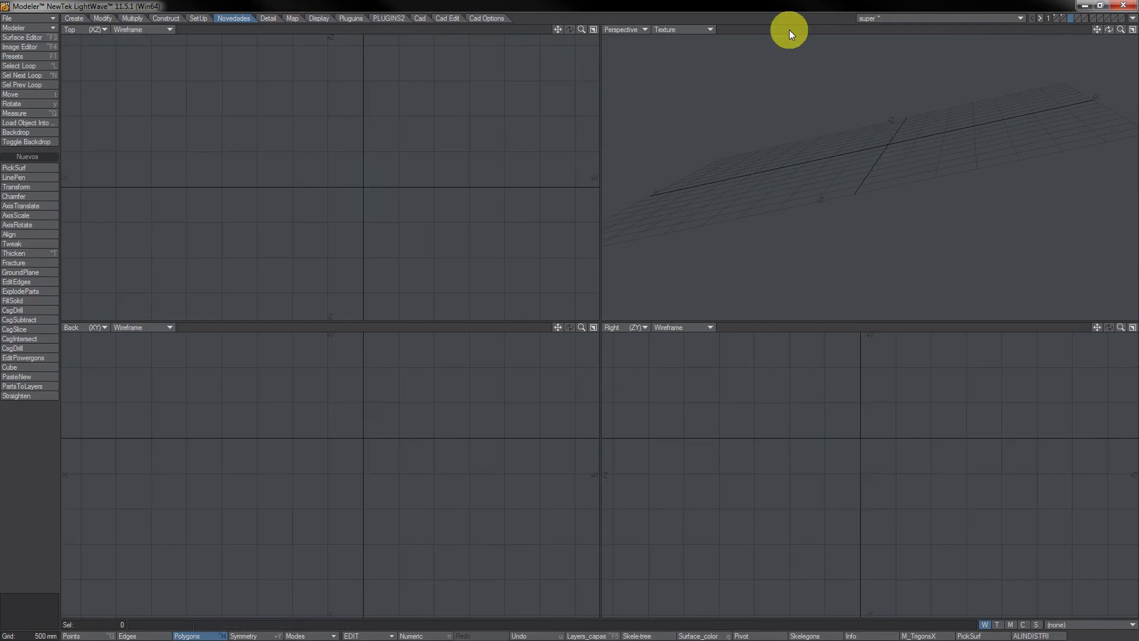
click(1062, 19)
click(1062, 20)
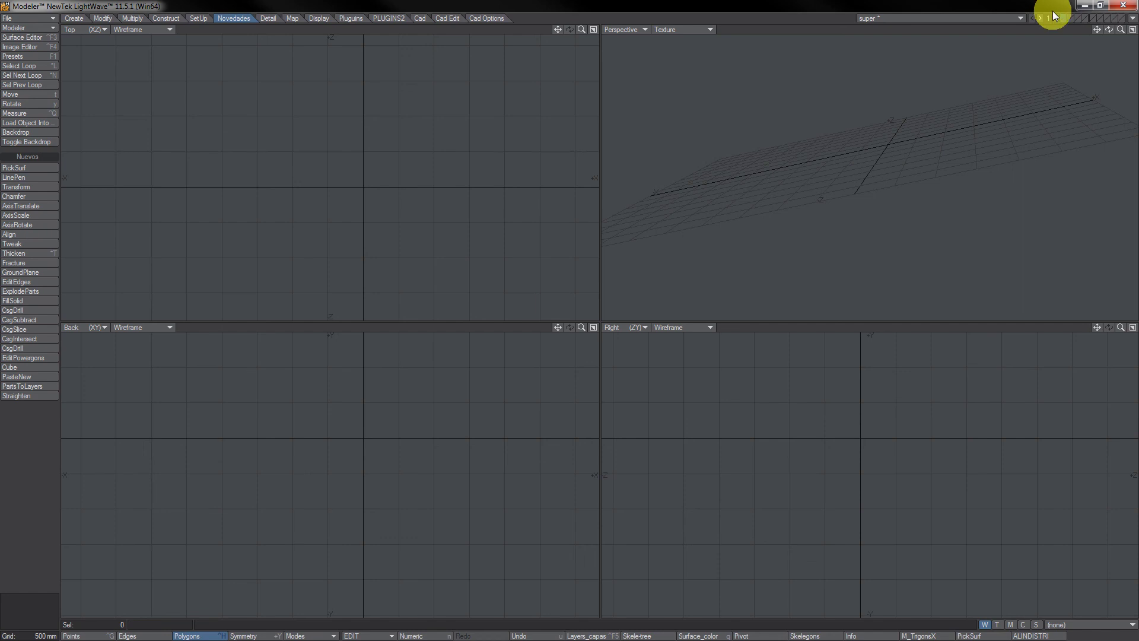
click(1054, 16)
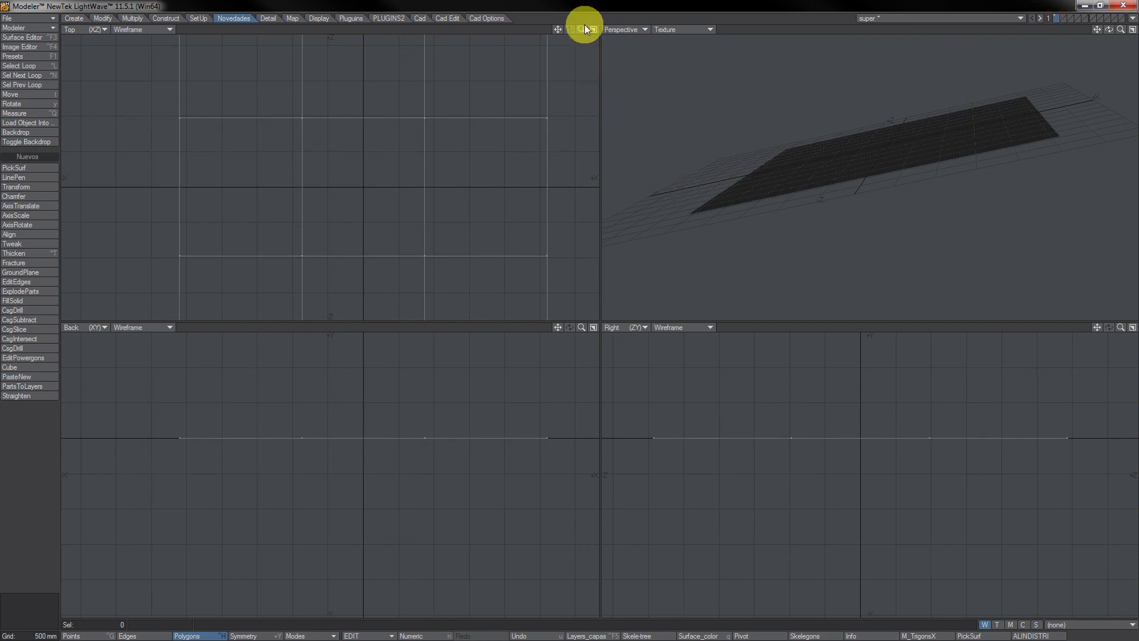
Subdivide the flat plane three times using the Faceted method with 0.0 % fractal.
drag(584, 27, 510, 27)
key(shift+d)
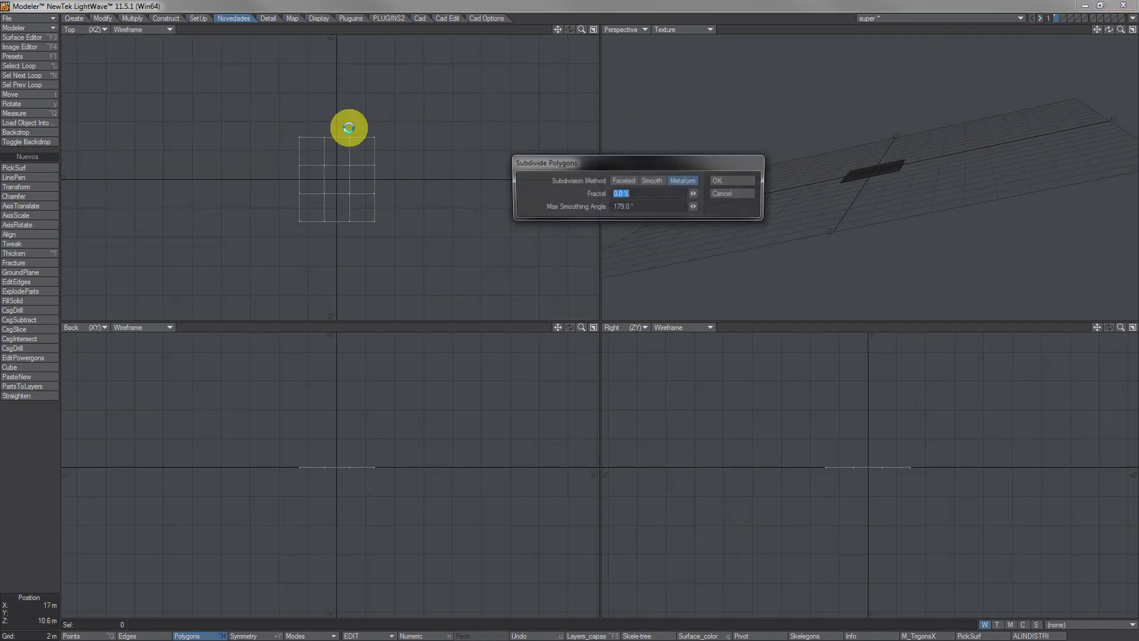
click(734, 180)
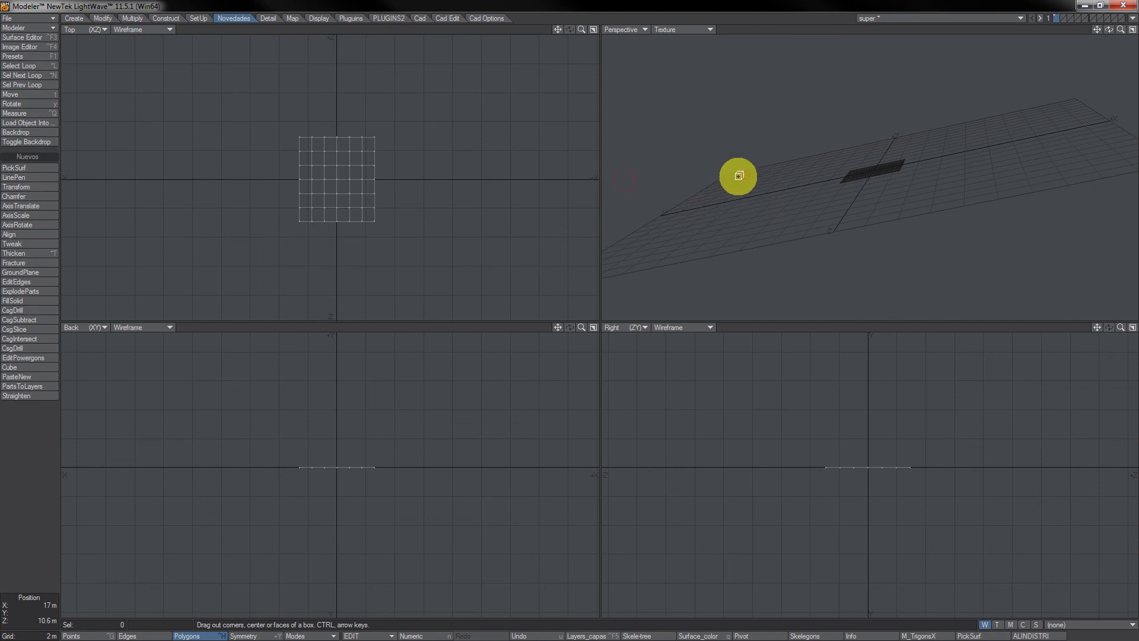
key(shift+d)
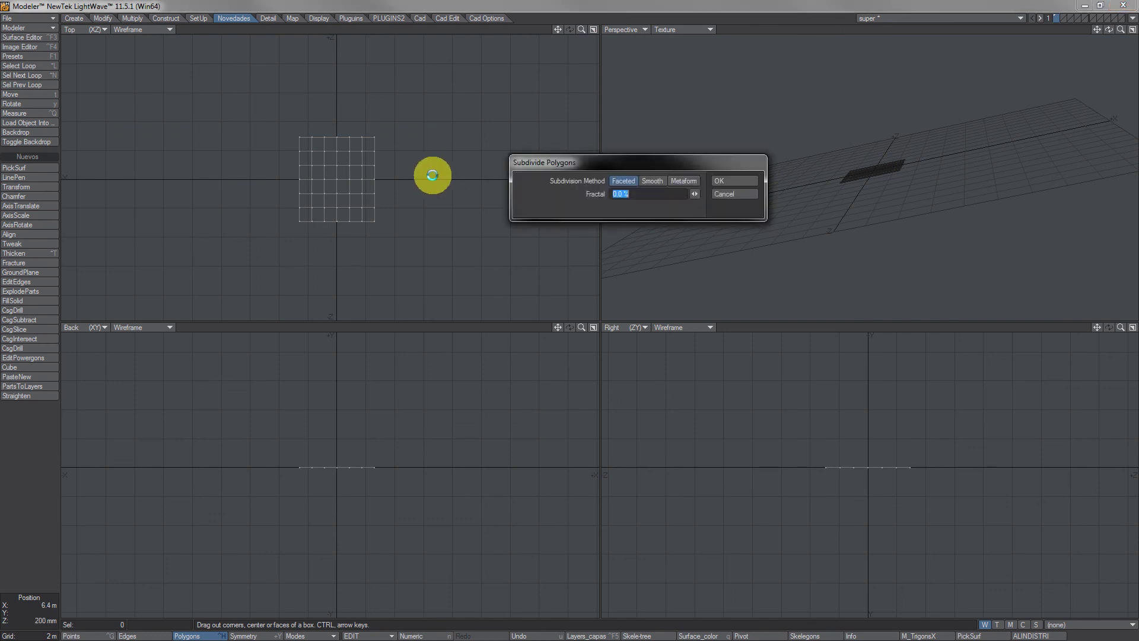
key(Return)
key(shift+d)
key(Return)
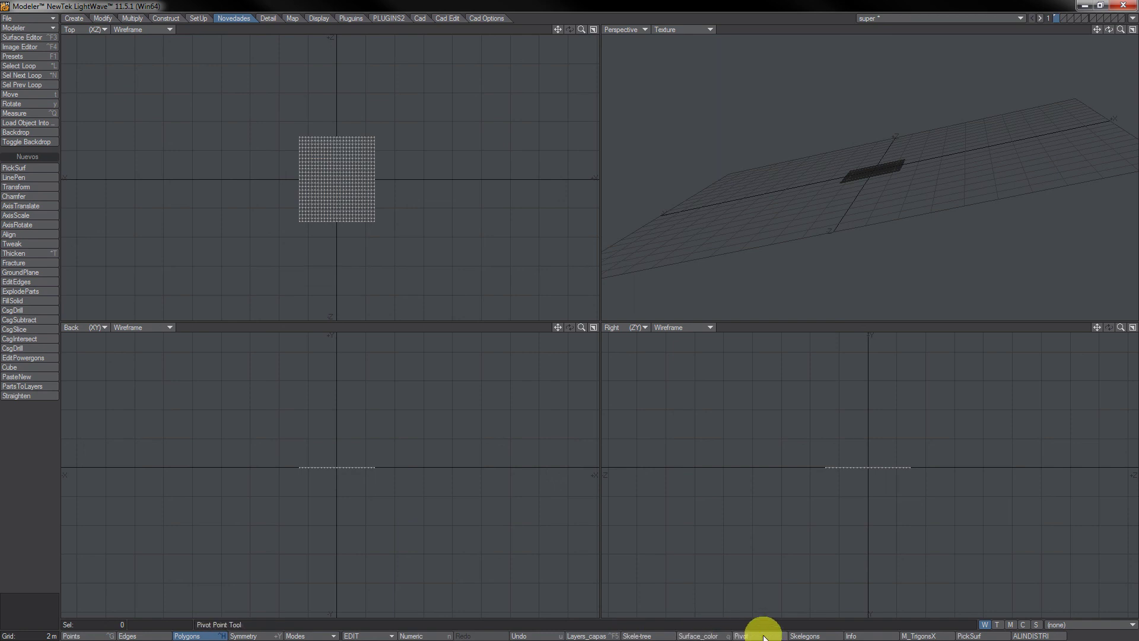
Draw a single skelegon lengthwise along the middle of the subdivided plane in the Top view.
click(794, 636)
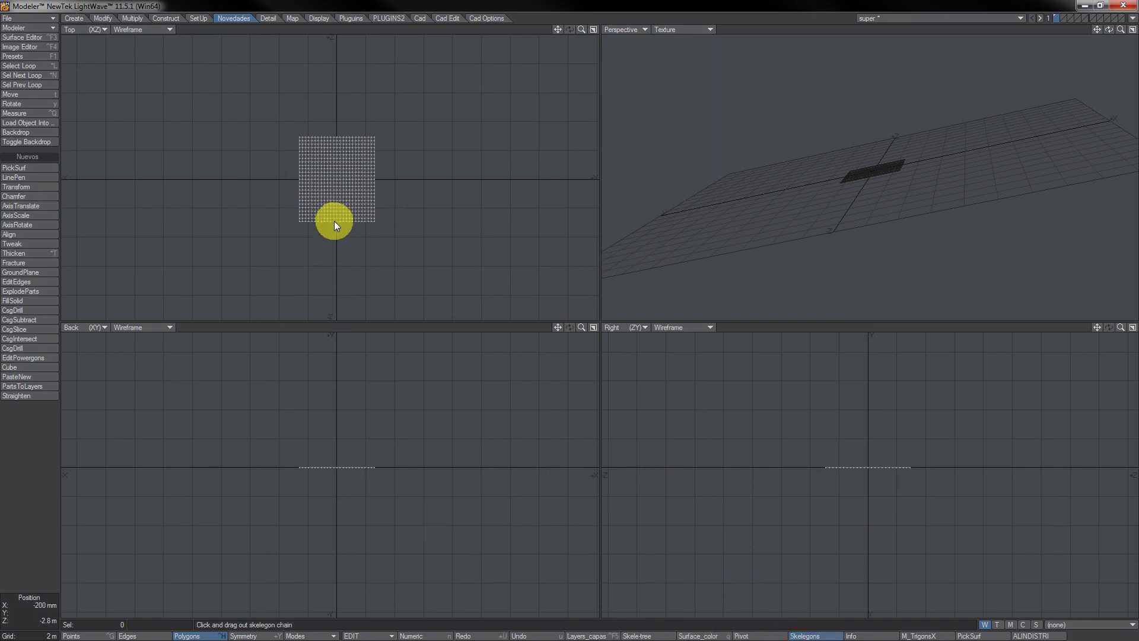
drag(334, 221, 333, 141)
key(space)
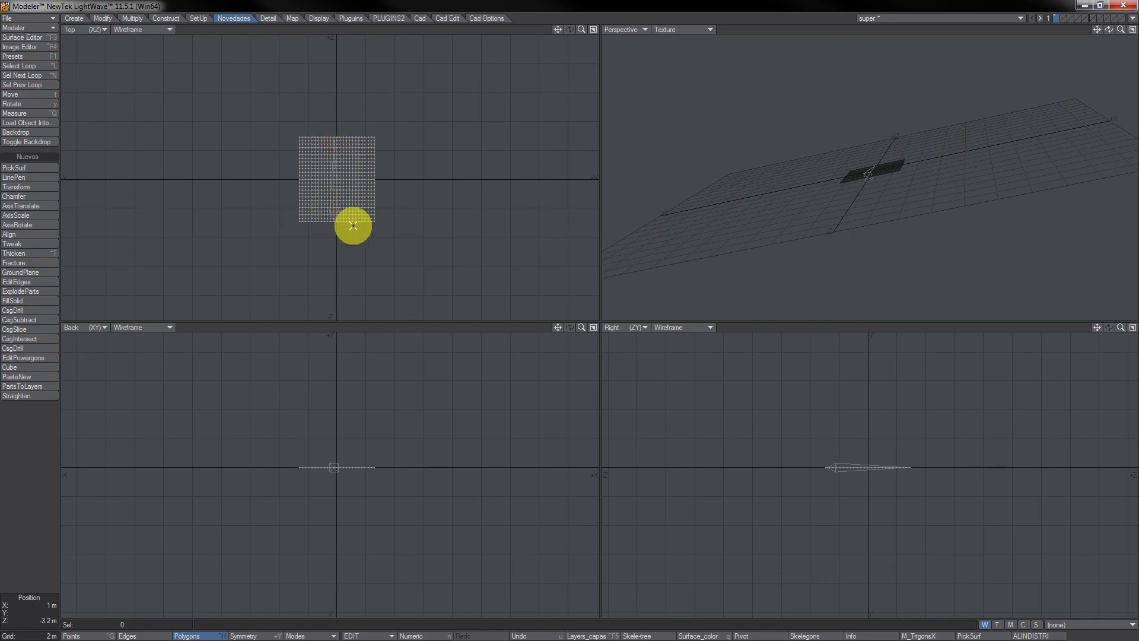
drag(361, 222, 353, 154)
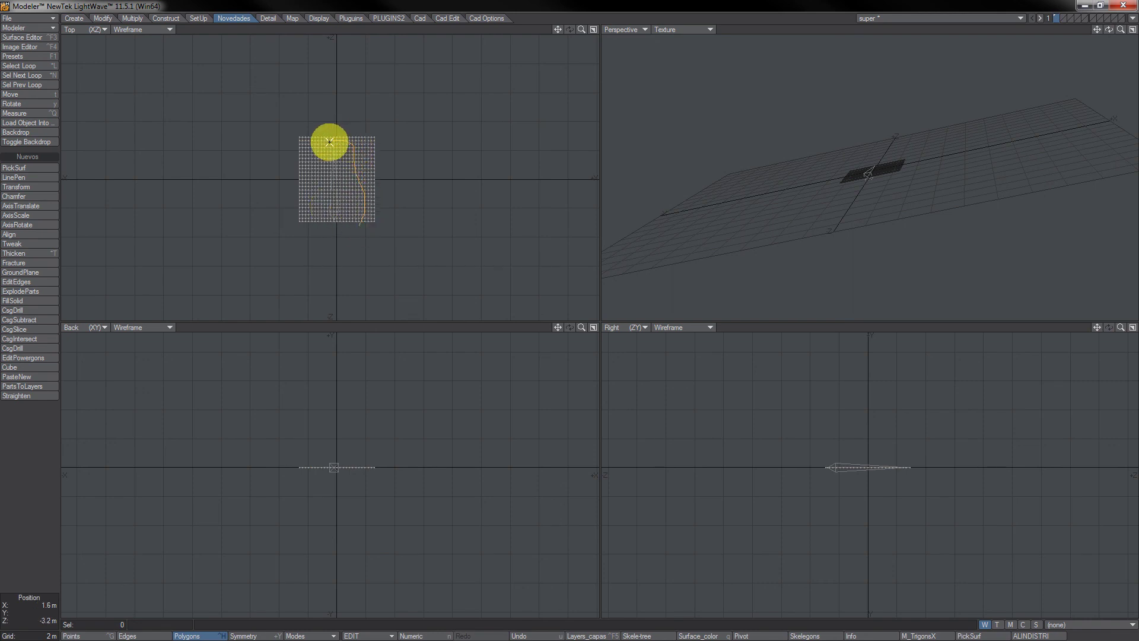
Lasso-select a winding strip of polygons running lengthwise along the plane and display the Perspective view in Weight Shade.
mouse_move(329, 141)
right_down()
mouse_move(336, 222)
mouse_move(379, 214)
right_up()
click(714, 327)
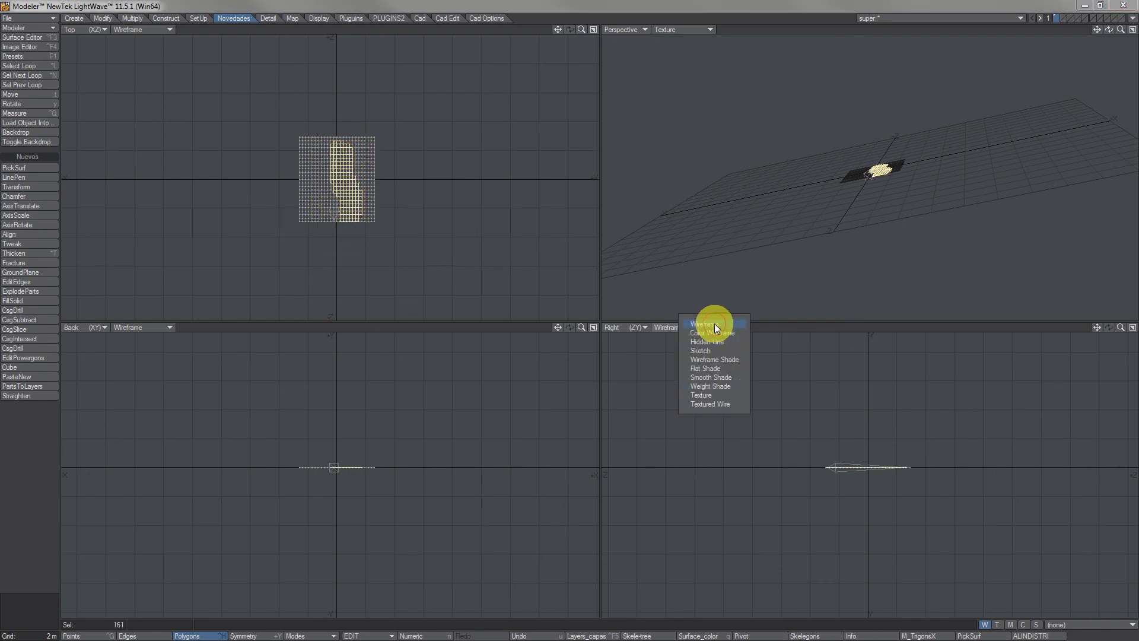
click(730, 385)
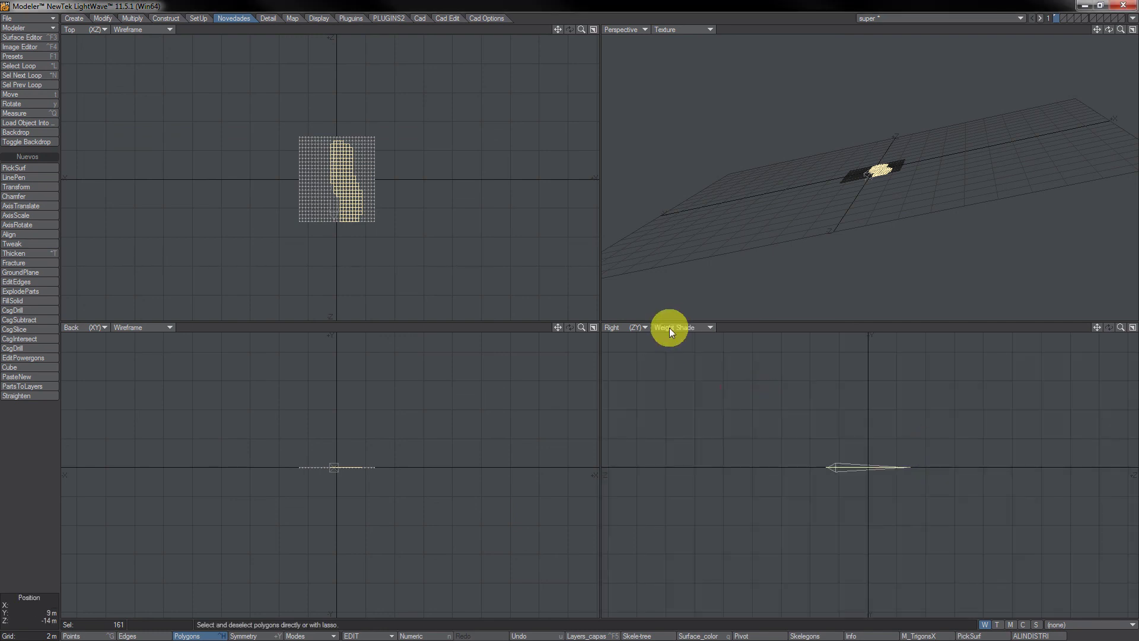
click(669, 329)
click(693, 269)
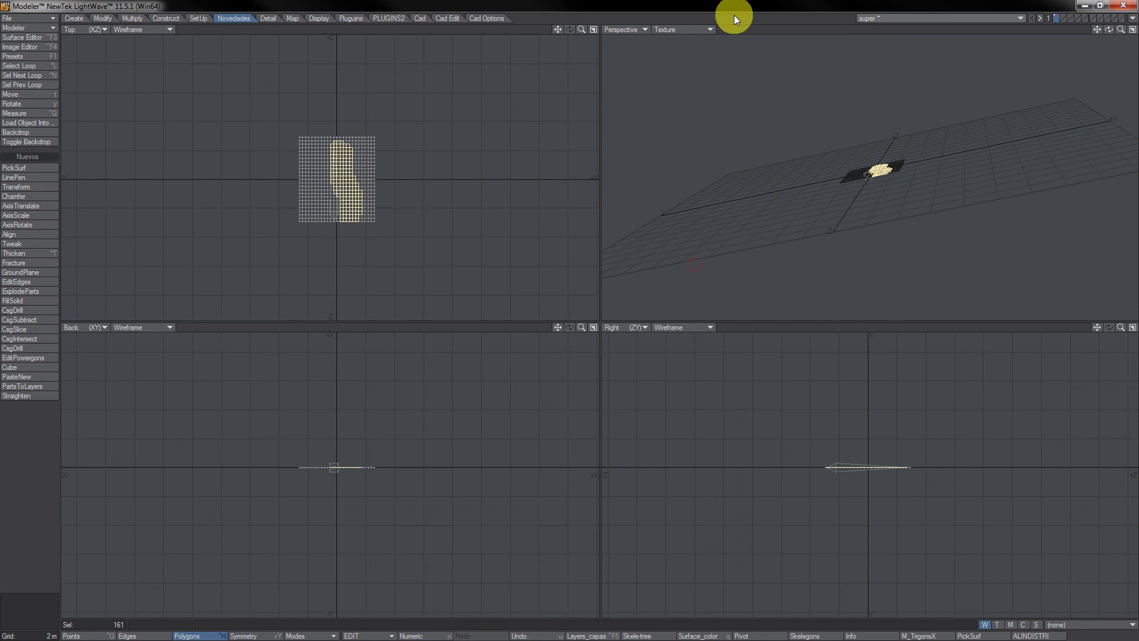
click(697, 28)
click(715, 72)
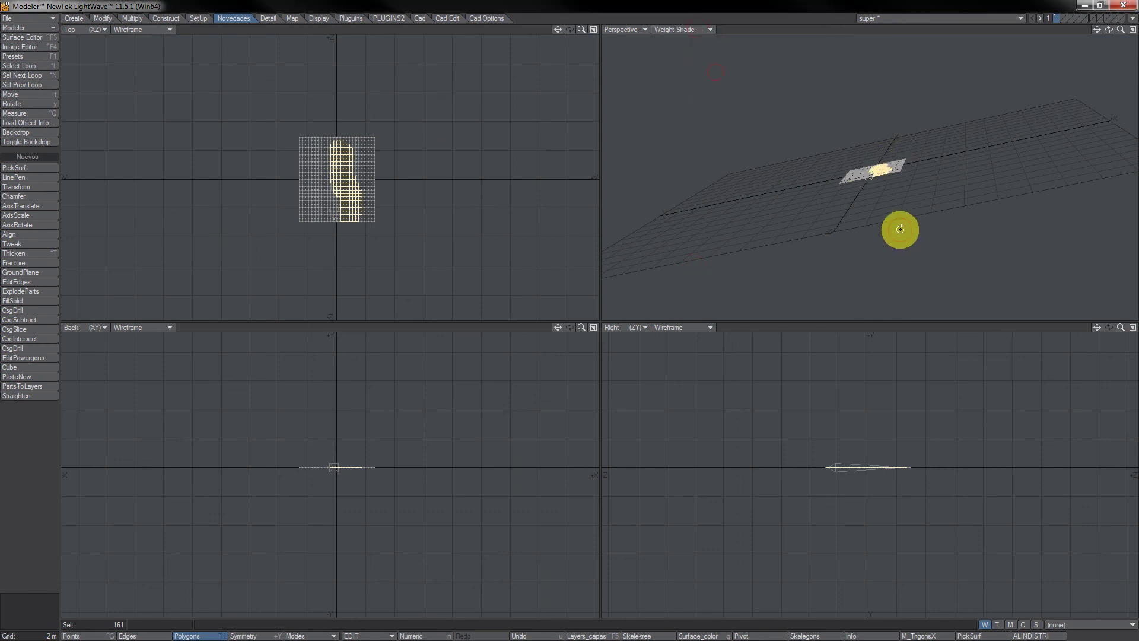
alt+drag(900, 229, 908, 308)
key(a)
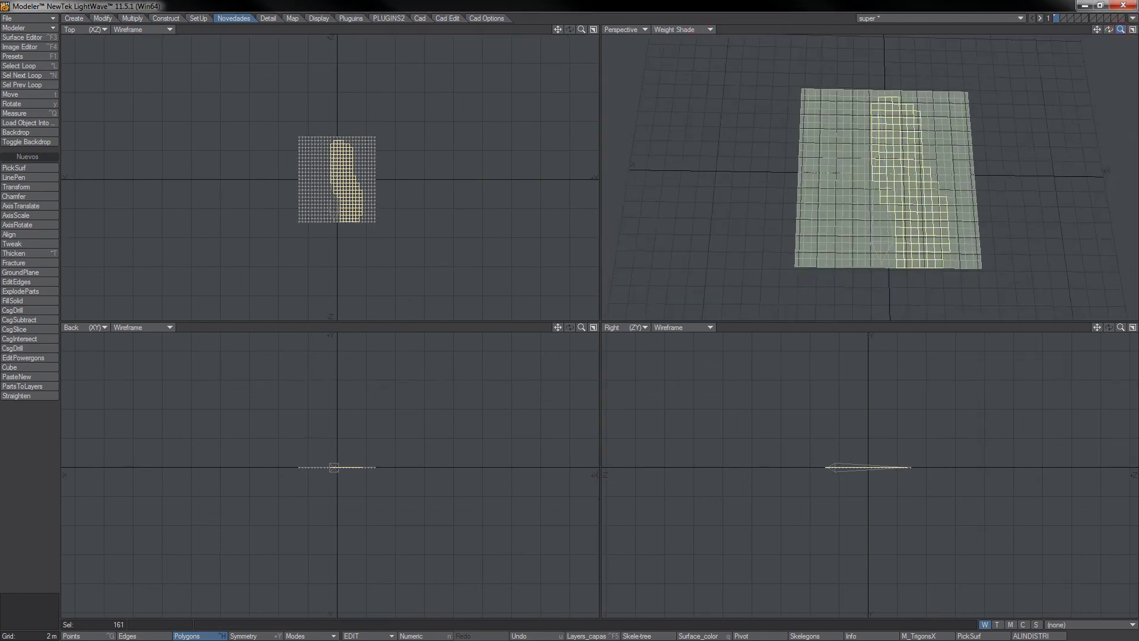
Create a new weight map named influencia with an initial value of 100.0 % on the selected polygons.
click(1058, 626)
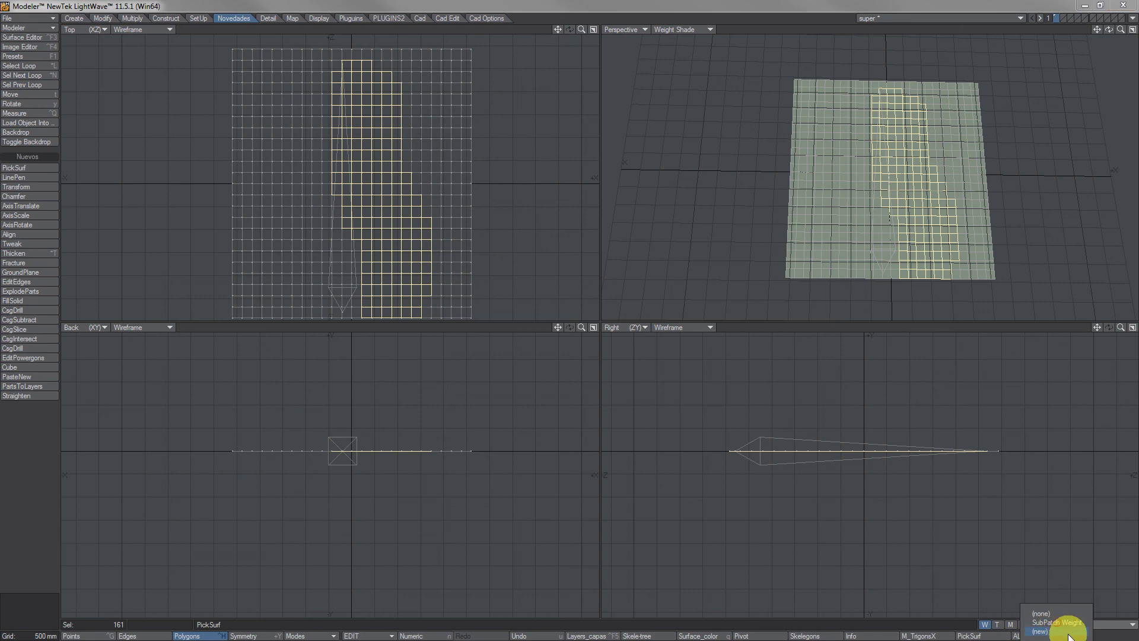
click(1064, 631)
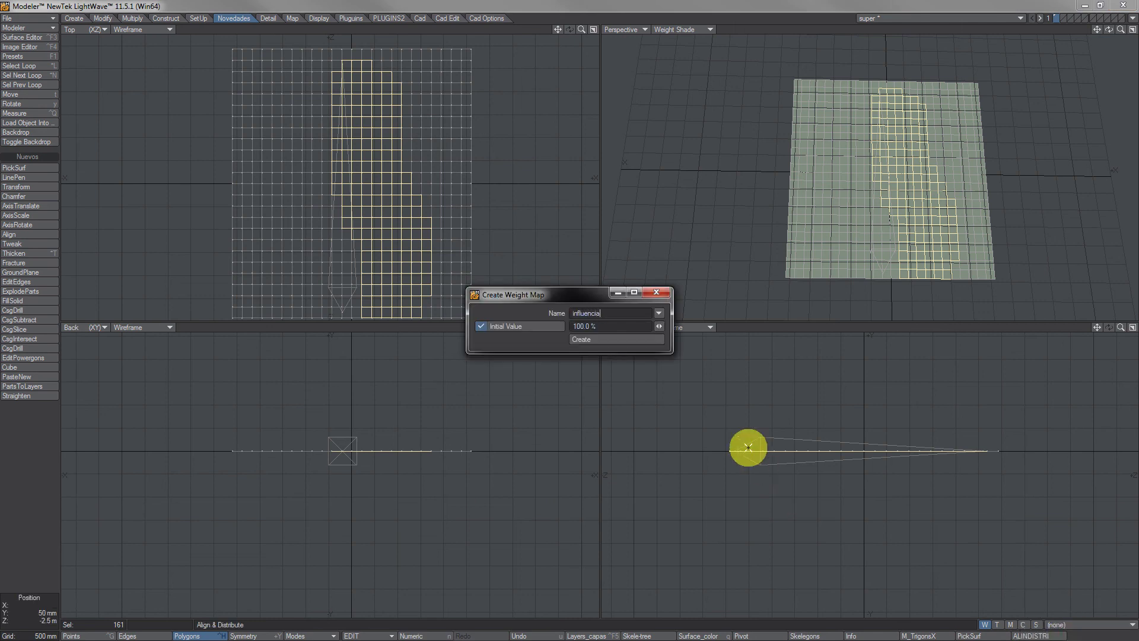
key(Return)
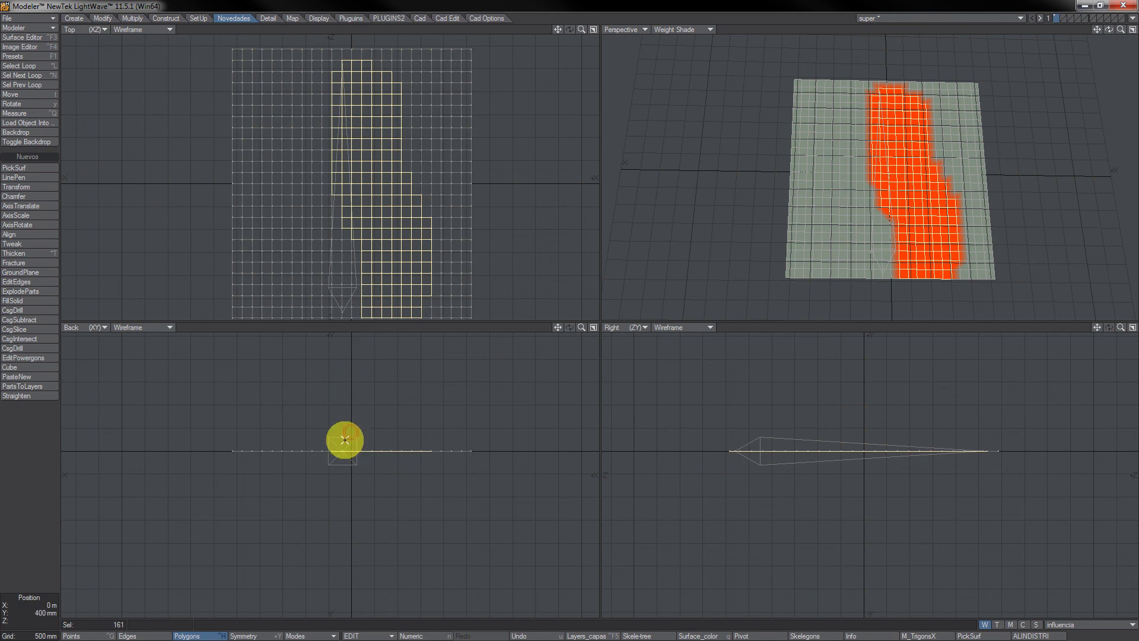
Deselect the polygons, select only the skelegon, and move it to the plane's negative X edge.
key(space)
key(space)
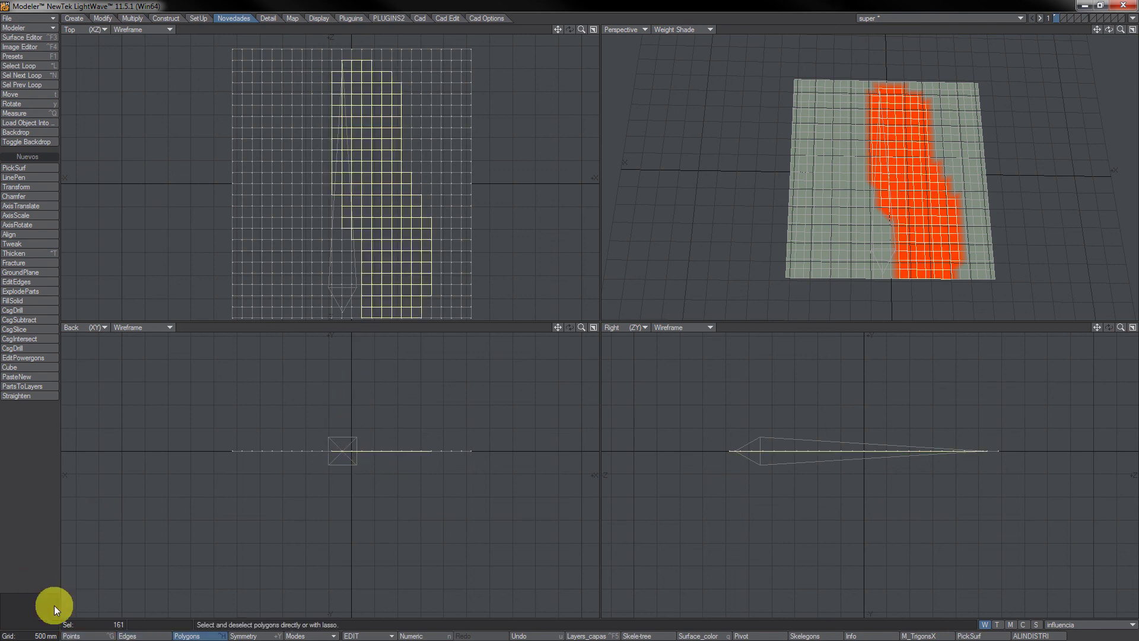
click(54, 606)
drag(329, 453, 233, 431)
key(t)
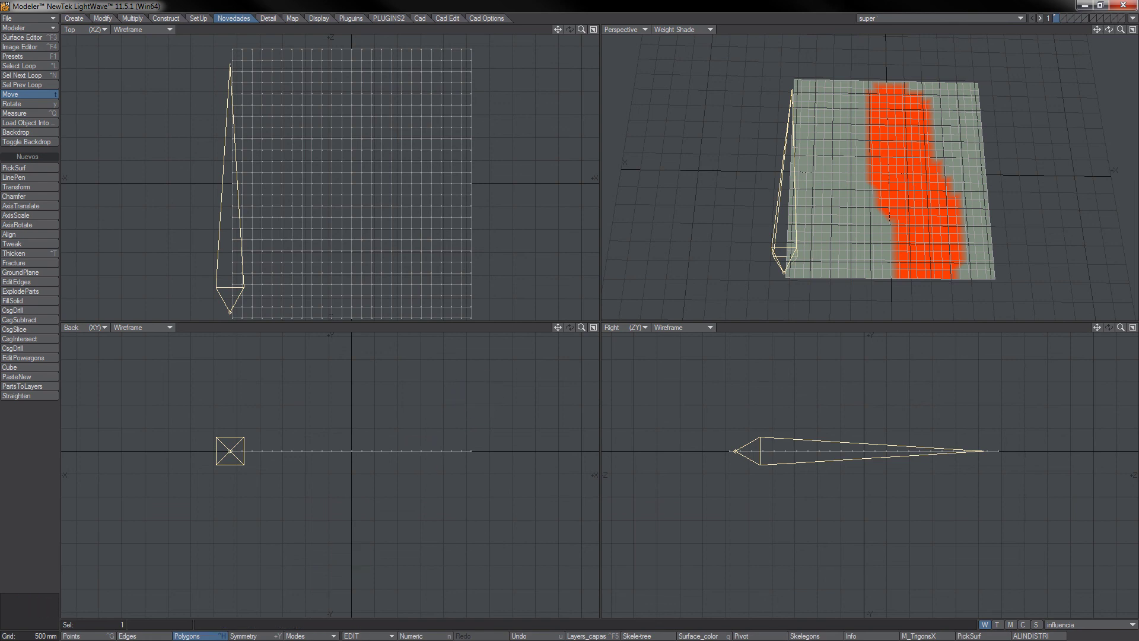
Send the super object from Modeler to Layout.
key(F12)
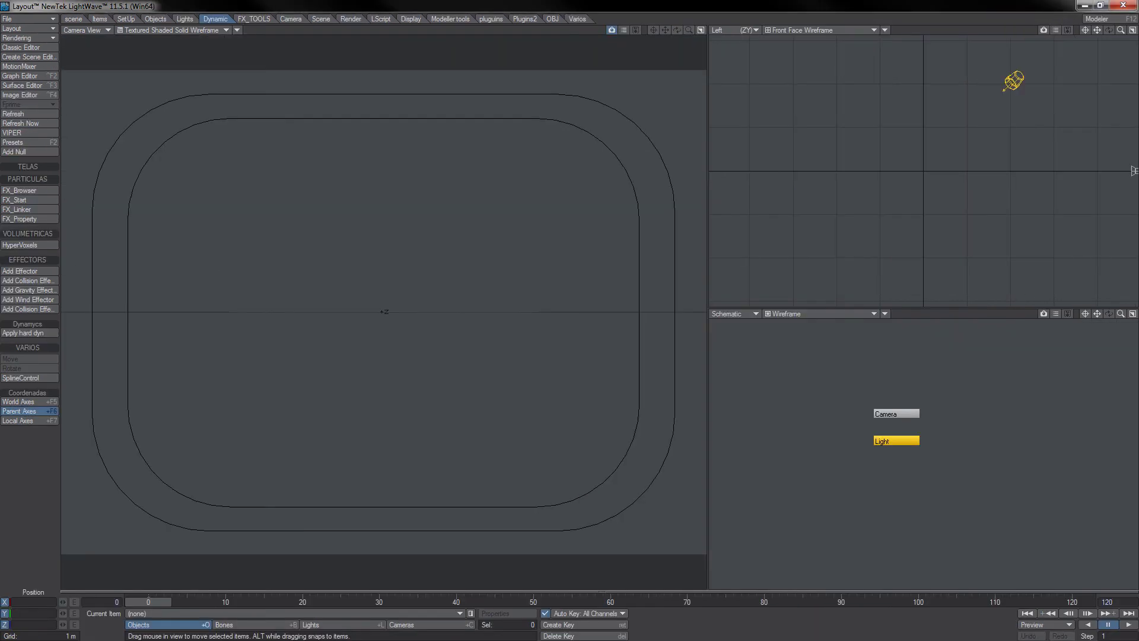
key(F12)
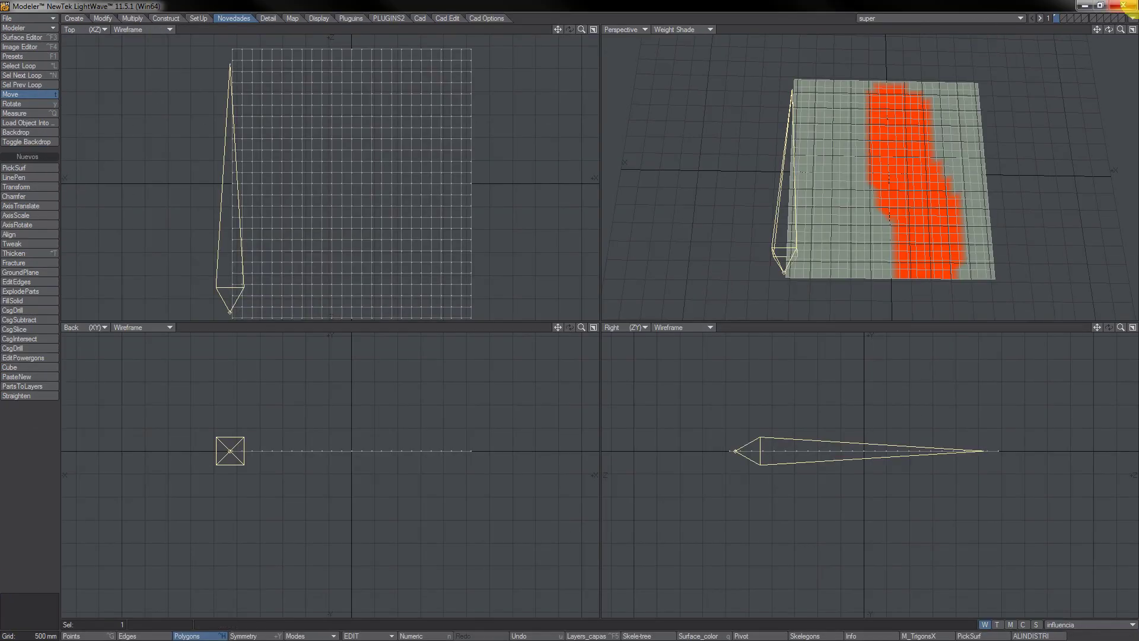
click(1133, 19)
click(1091, 21)
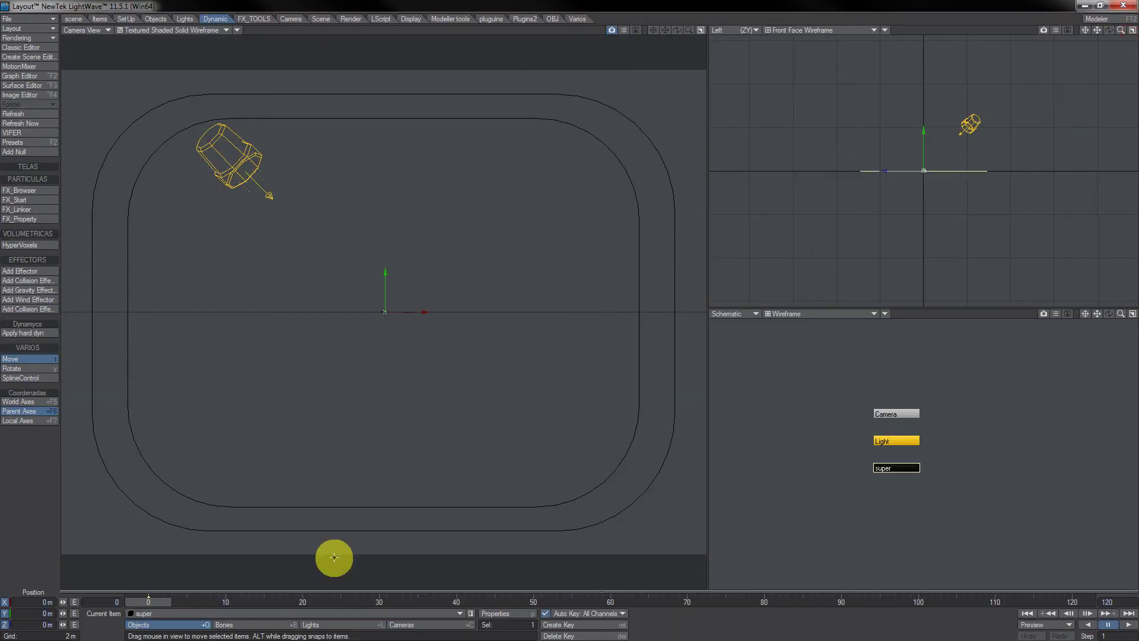
Raise the camera and rotate it to a pitch of 15.20° so it looks down on the plane.
click(401, 625)
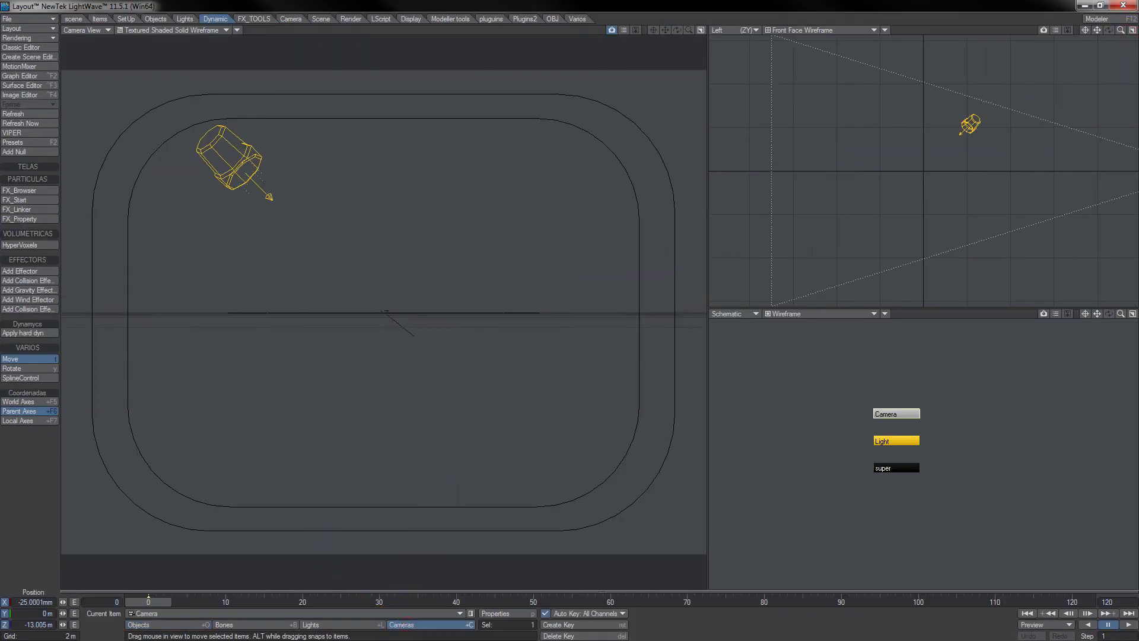
drag(437, 501, 427, 478)
key(y)
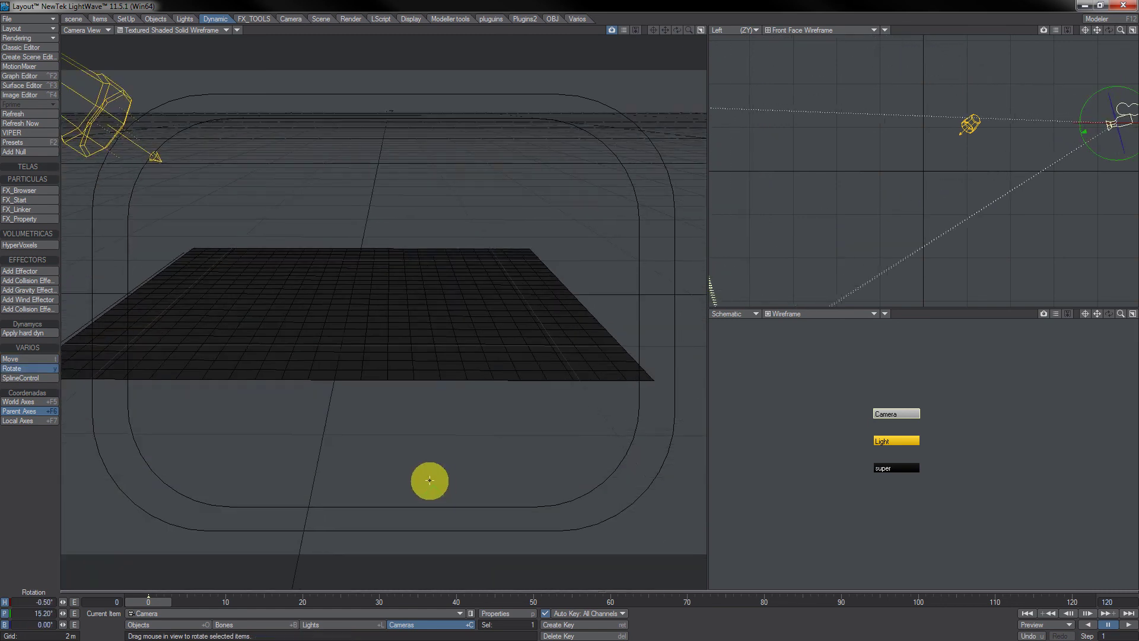
Convert the skelegon into a bone and rotate the super object to a pitch of -22.50°.
click(125, 18)
click(24, 368)
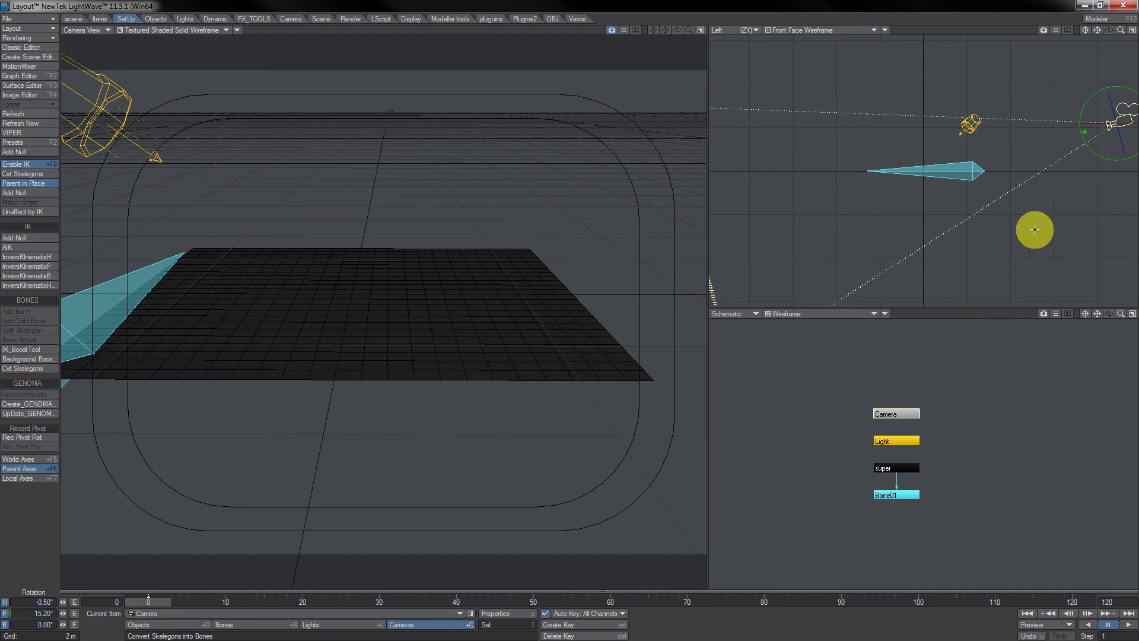
click(970, 169)
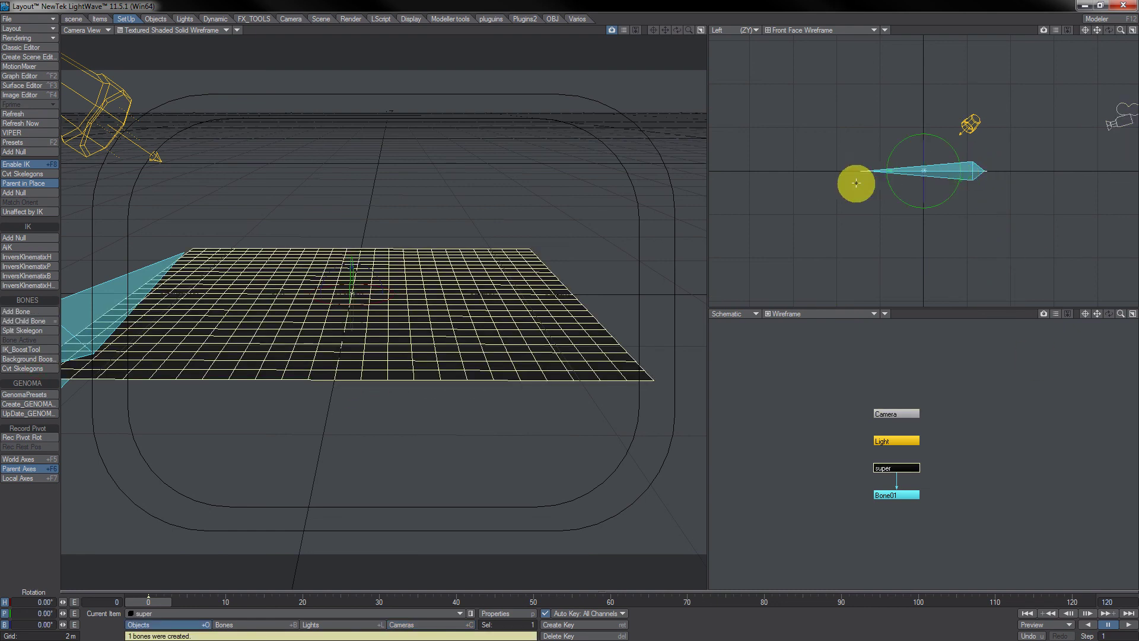
drag(942, 137, 804, 376)
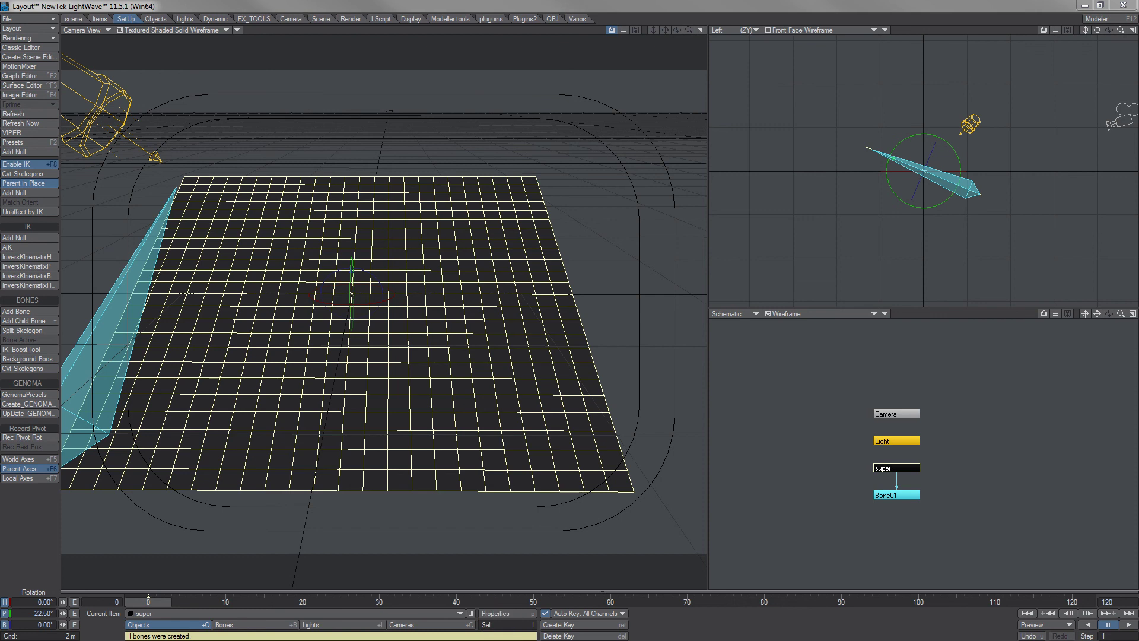
key(m)
drag(358, 181, 482, 129)
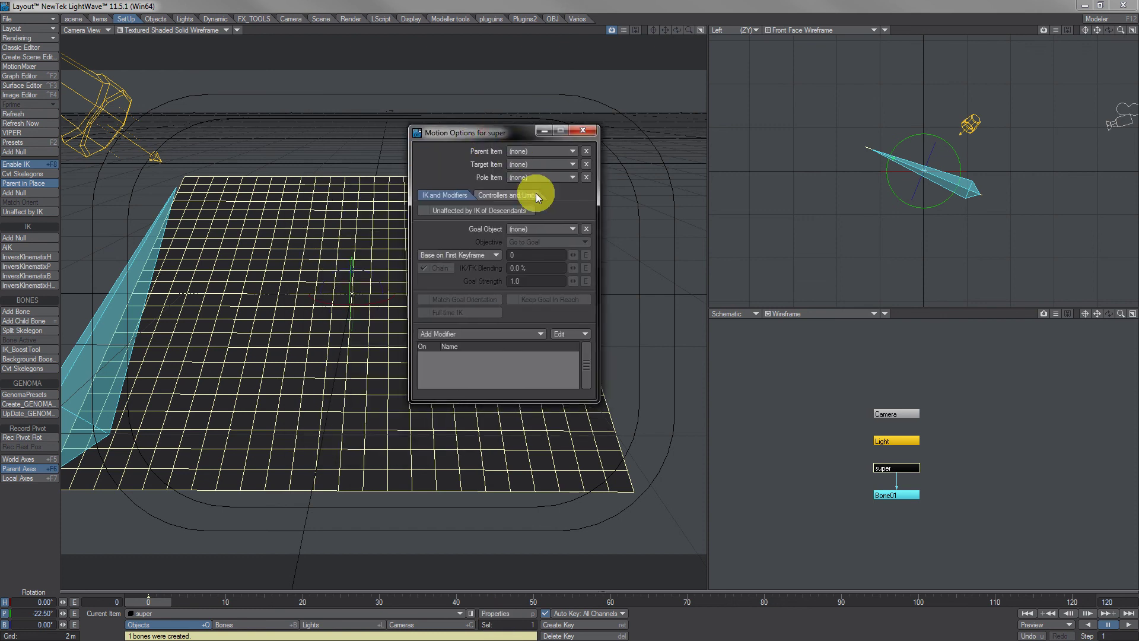
click(512, 195)
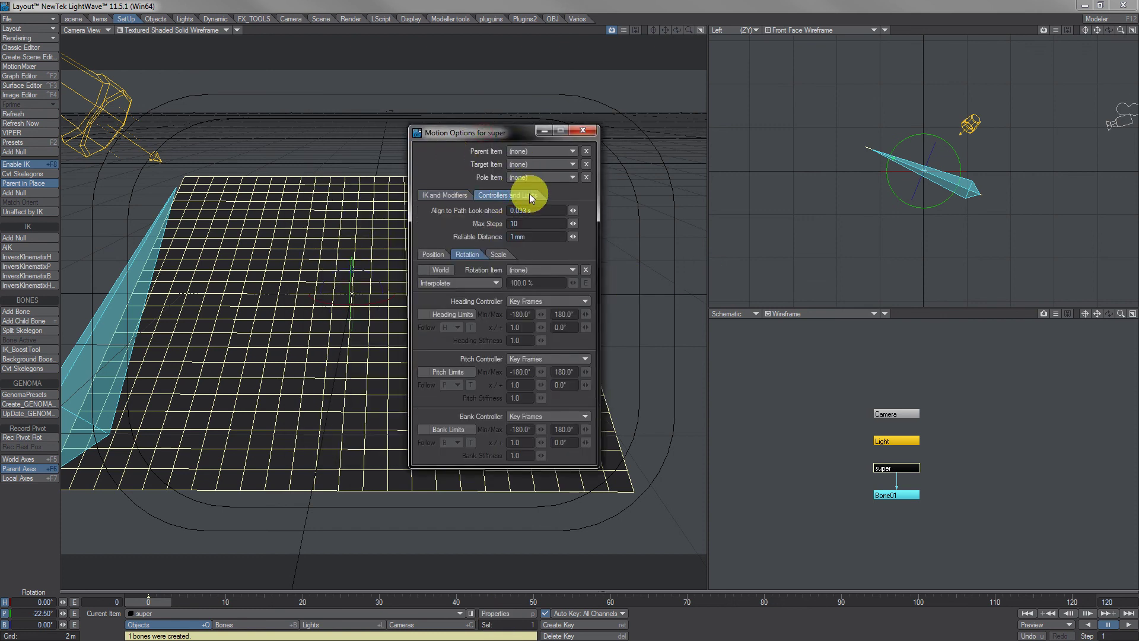
click(446, 195)
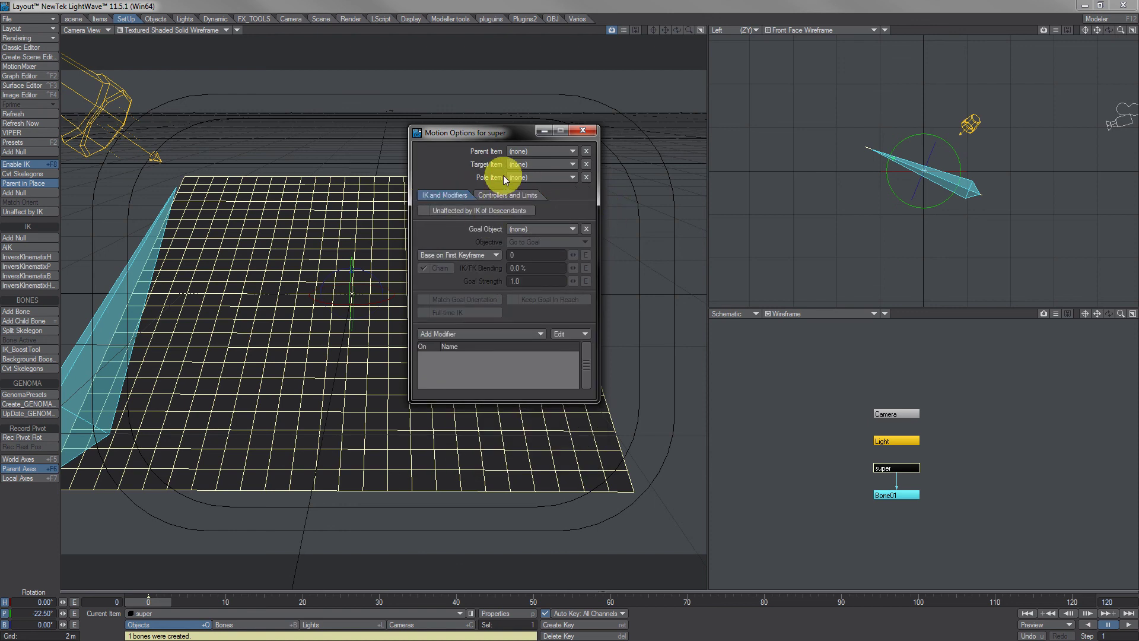
key(p)
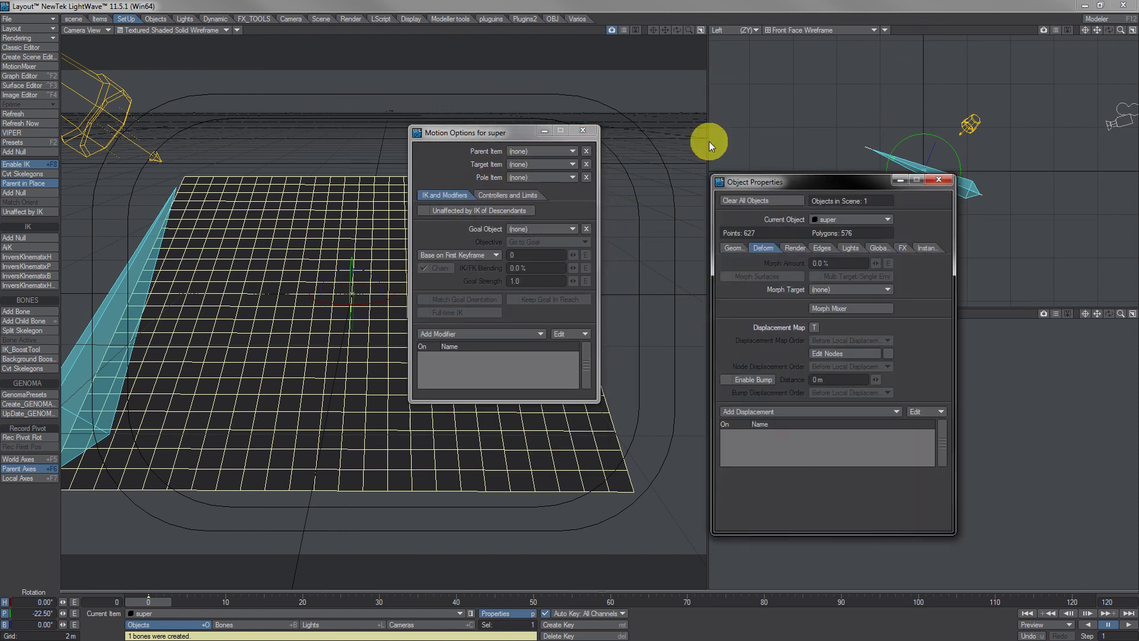
Assign the influencia weight map to Bone01 in its bone properties and close the Motion Options window.
click(262, 625)
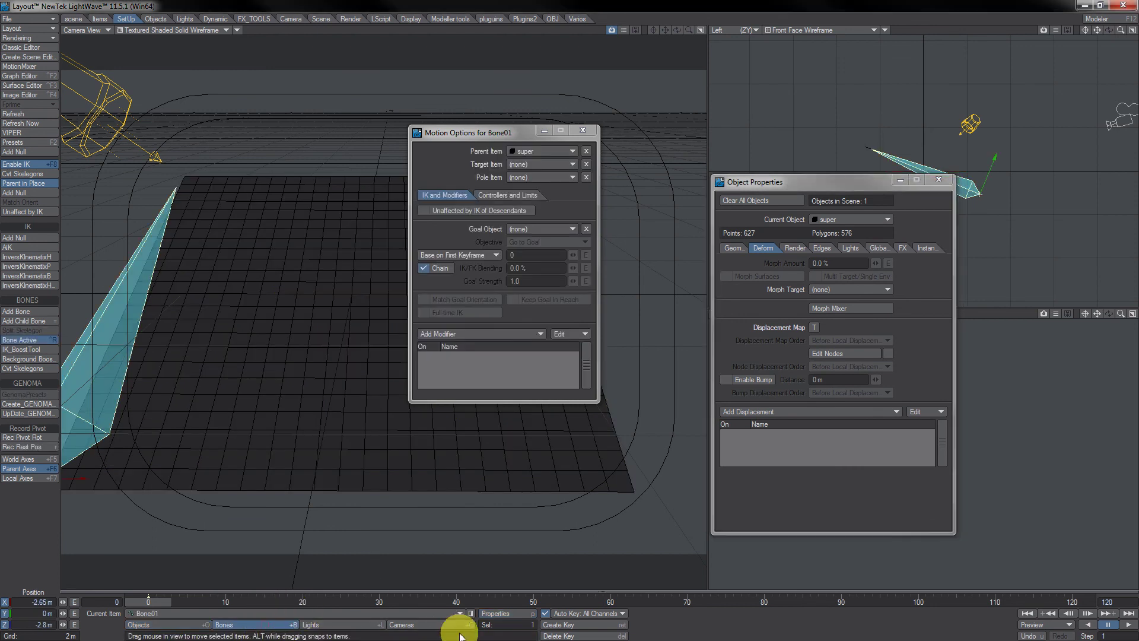
click(491, 613)
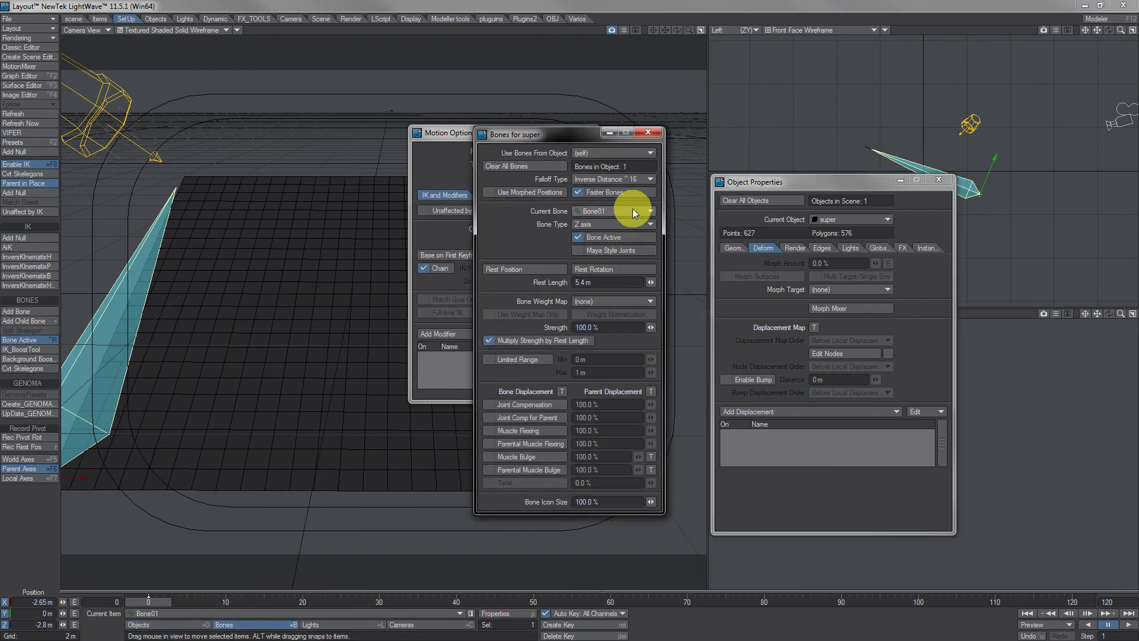
click(619, 301)
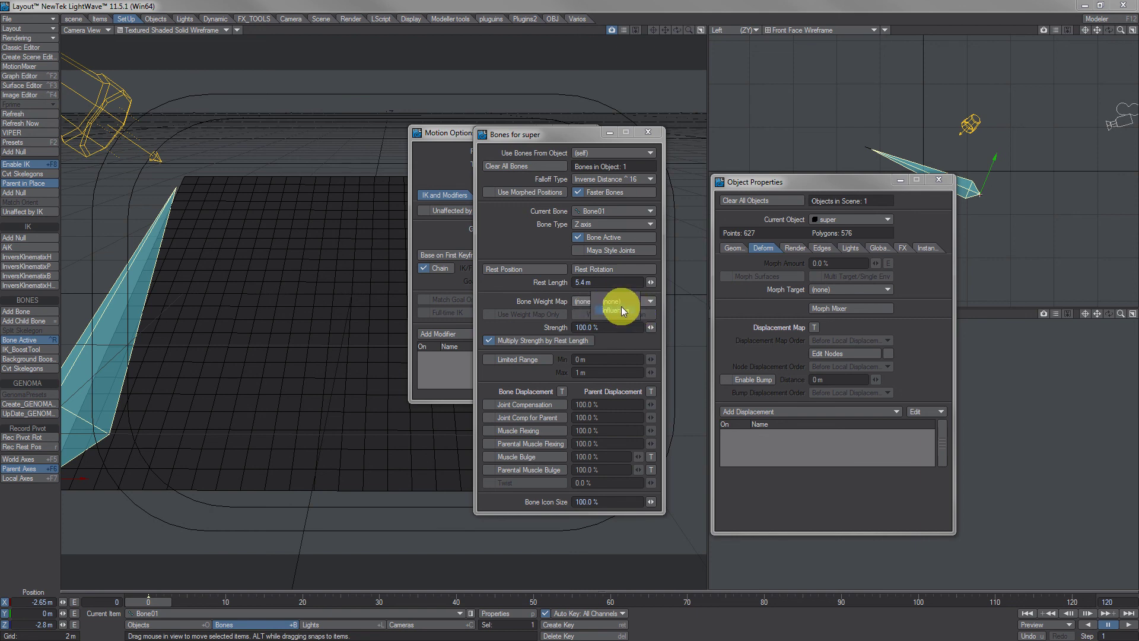
click(622, 308)
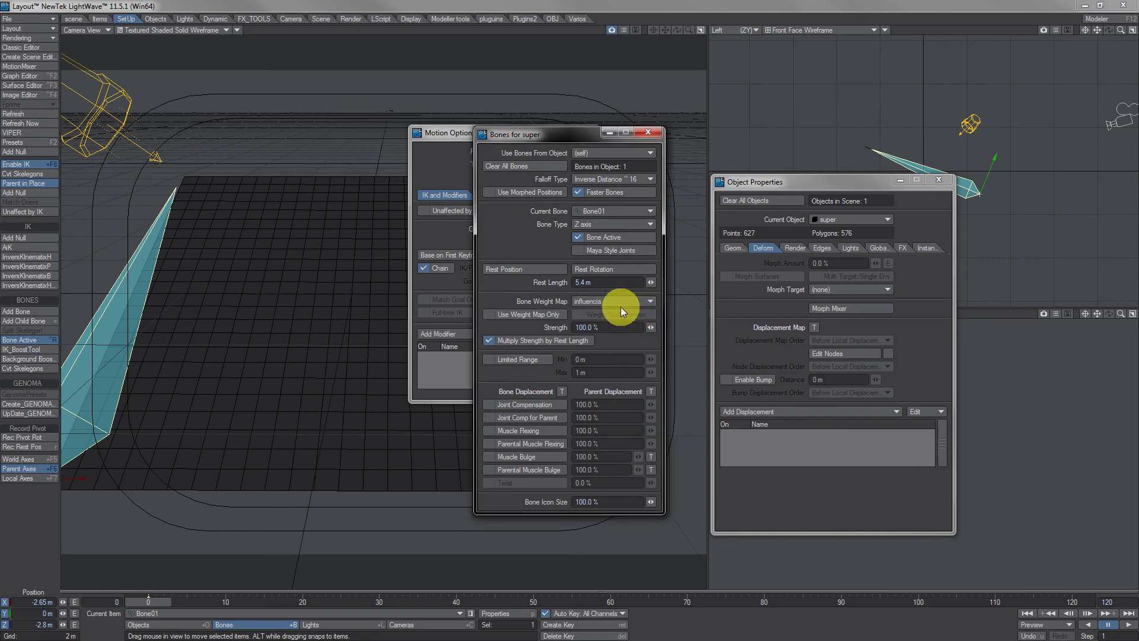
drag(564, 136, 532, 203)
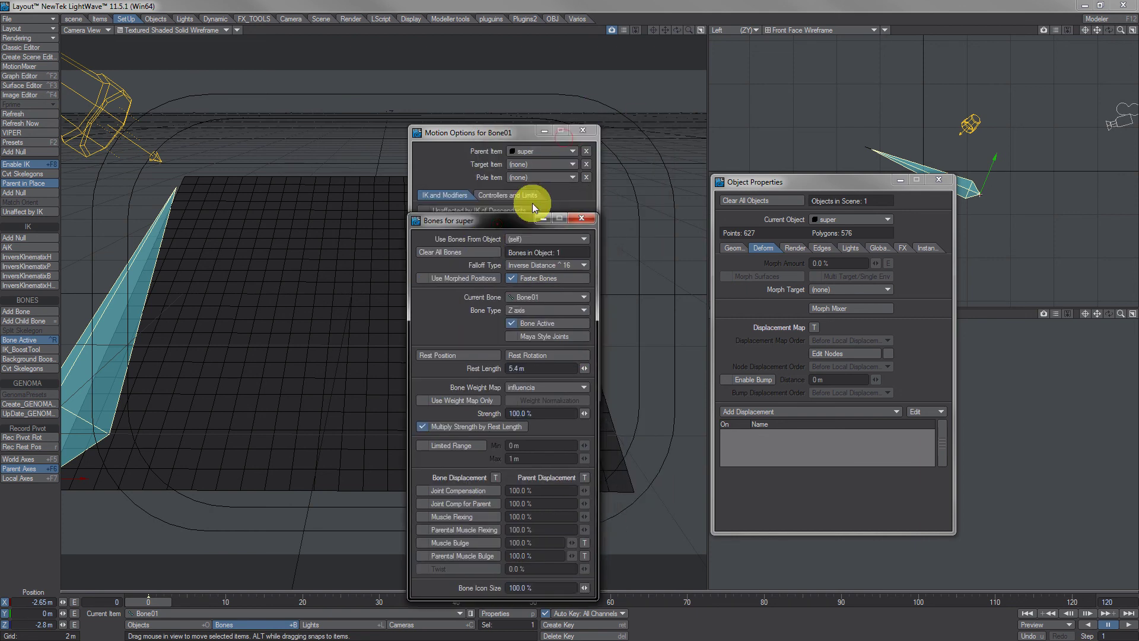
click(582, 131)
click(581, 132)
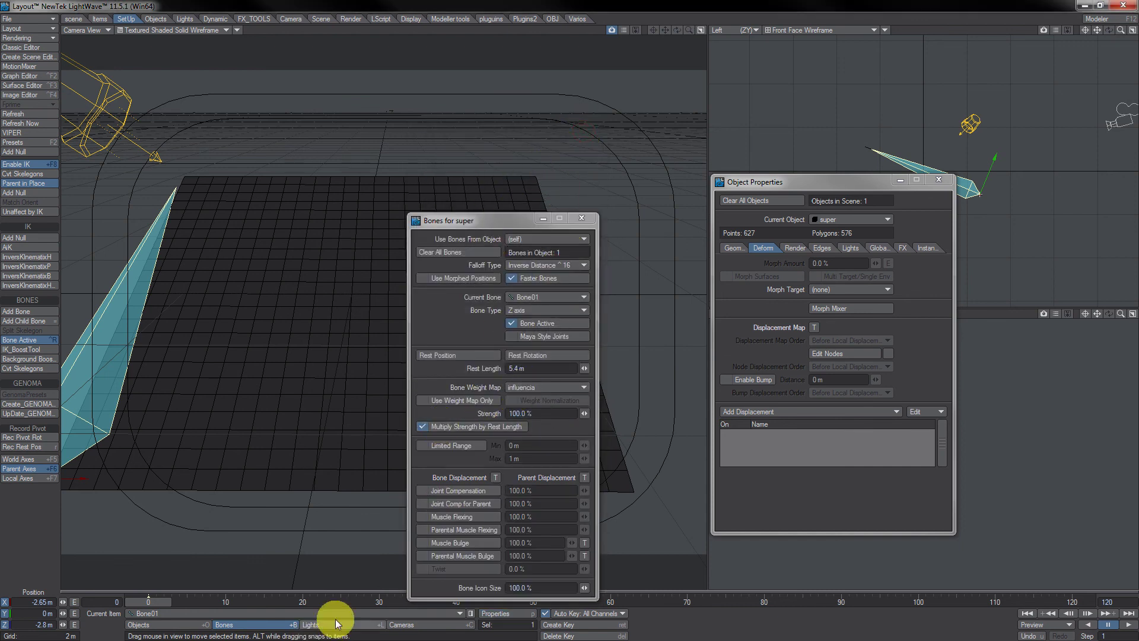
Move forward on the timeline and rotate Bone01 to a heading of 20.50° and a pitch of -25.70°.
click(203, 615)
click(201, 609)
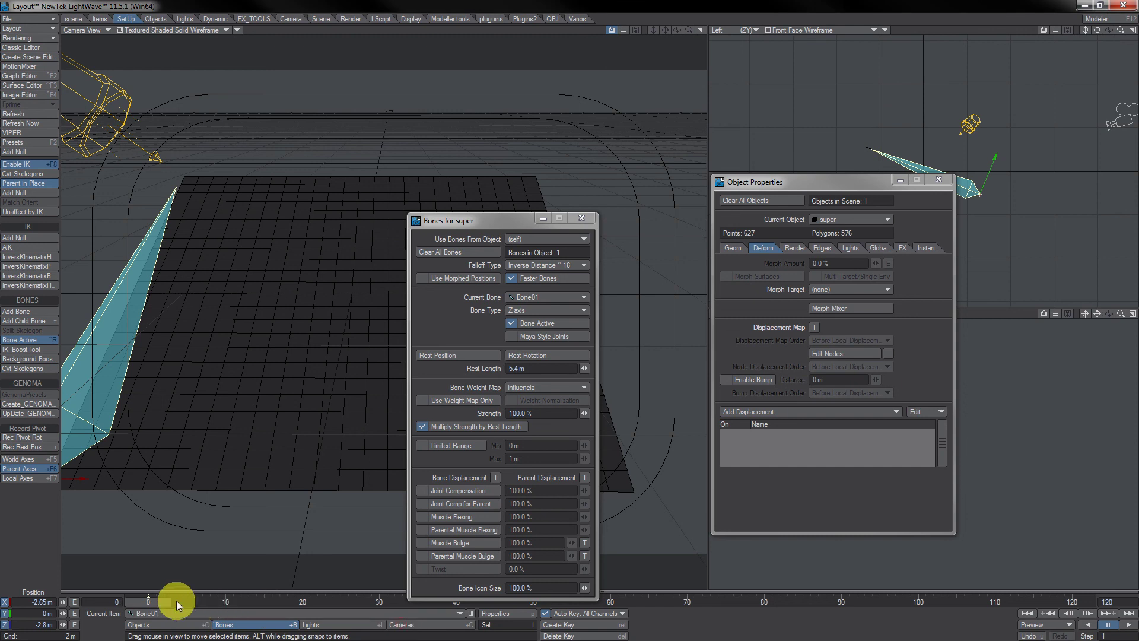
key(y)
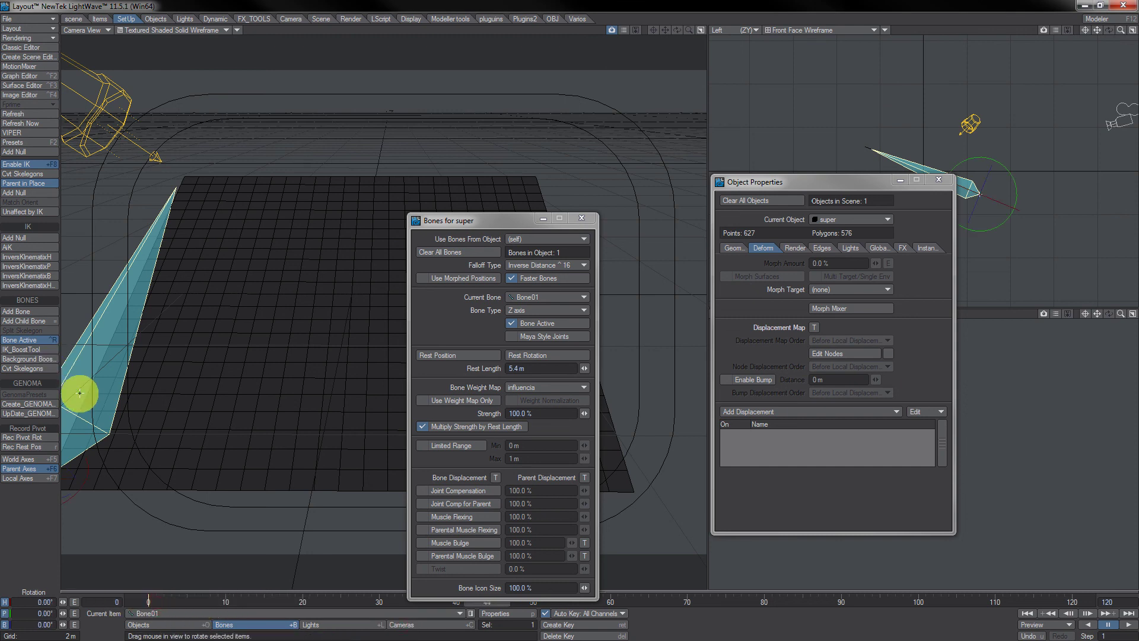
mouse_move(83, 386)
mouse_down()
mouse_move(136, 332)
mouse_move(102, 390)
mouse_up()
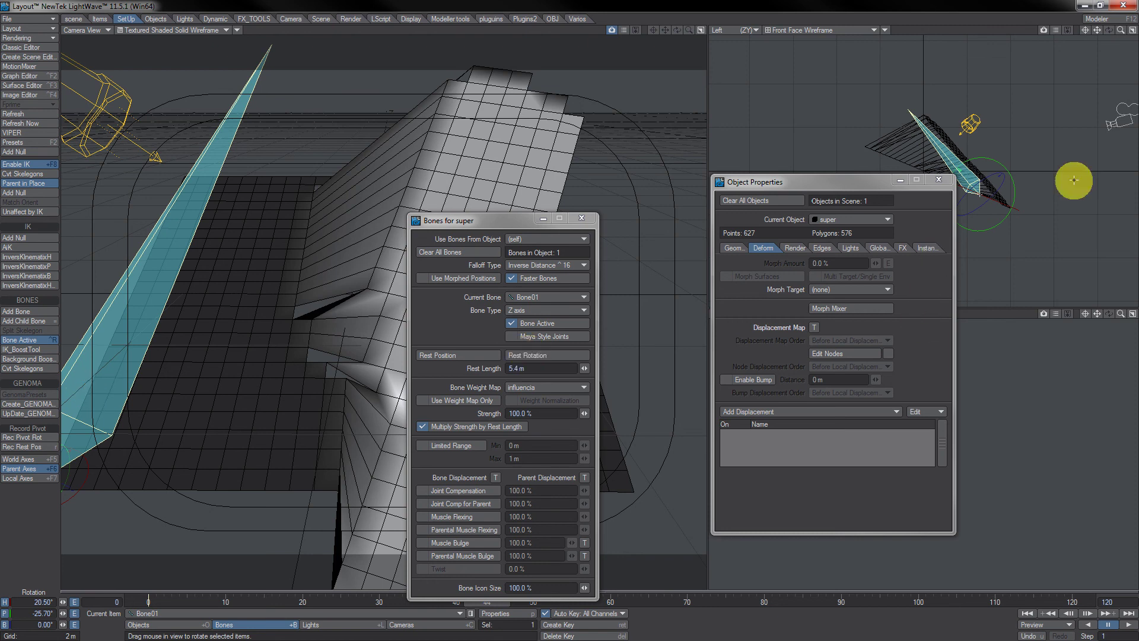
Close Object Properties and change the Left view to Perspective, orbiting it to examine the plane's bone deformation.
mouse_move(1121, 29)
mouse_down()
mouse_move(1136, 29)
mouse_move(1112, 29)
mouse_up()
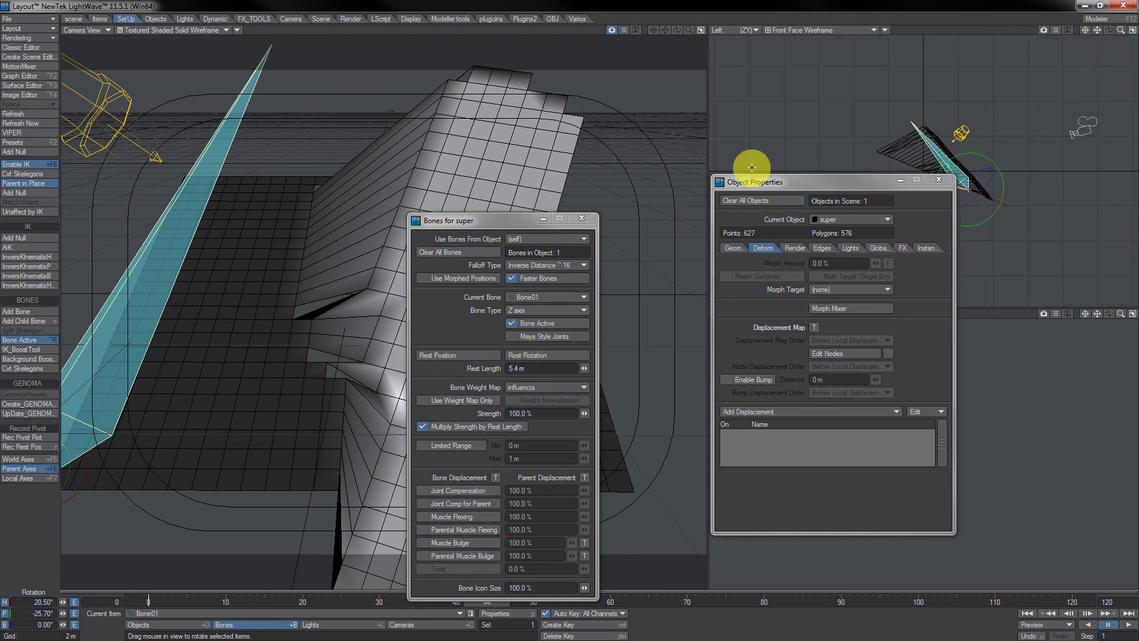
click(940, 179)
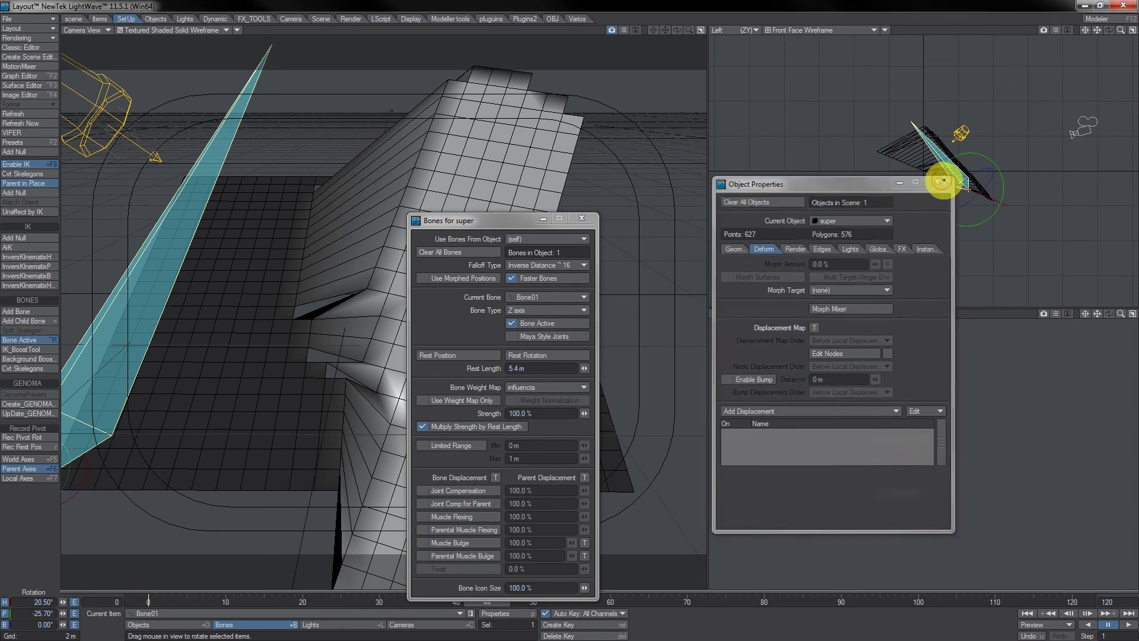
key(4)
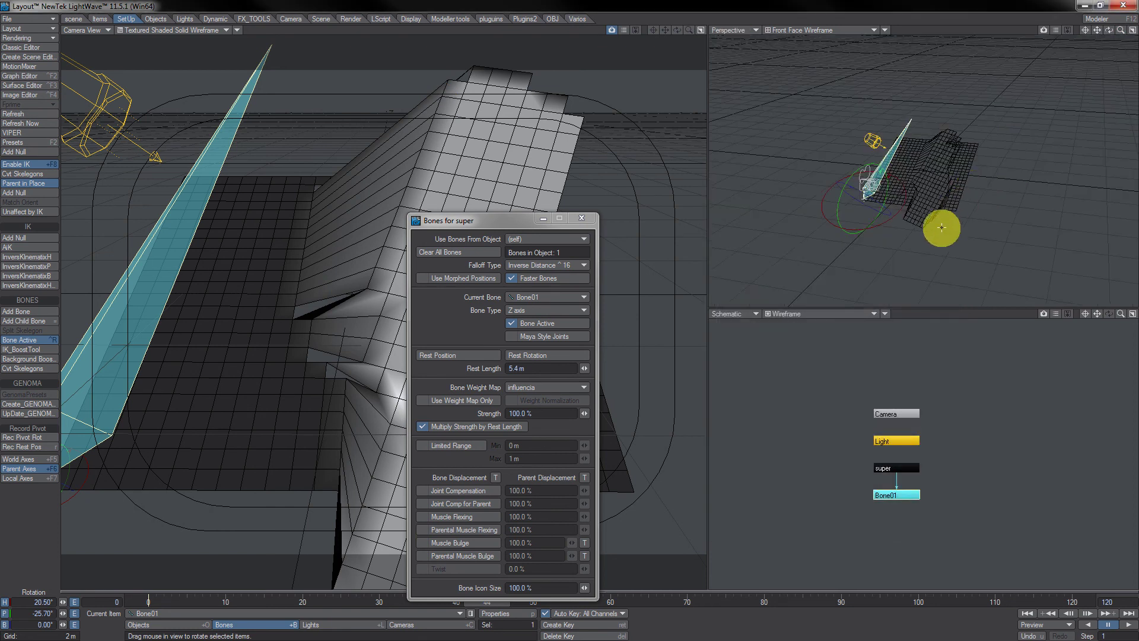
alt+drag(950, 204, 909, 198)
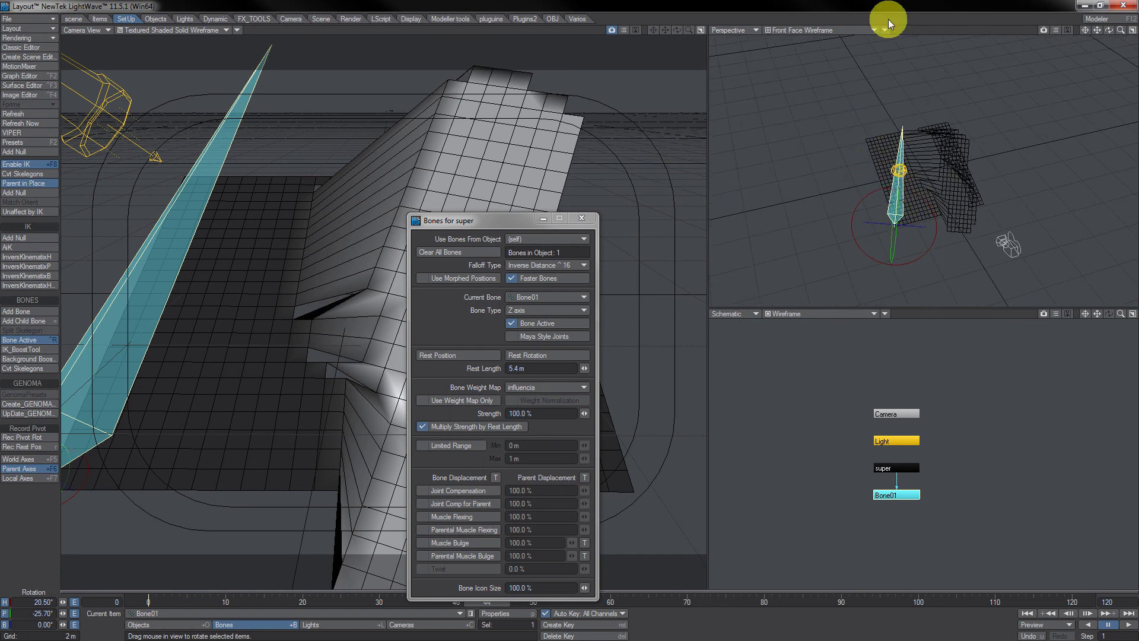
Preview the deformed plane with VPR shading in the Perspective view, orbit around it, and restore Front Face Wireframe.
click(819, 30)
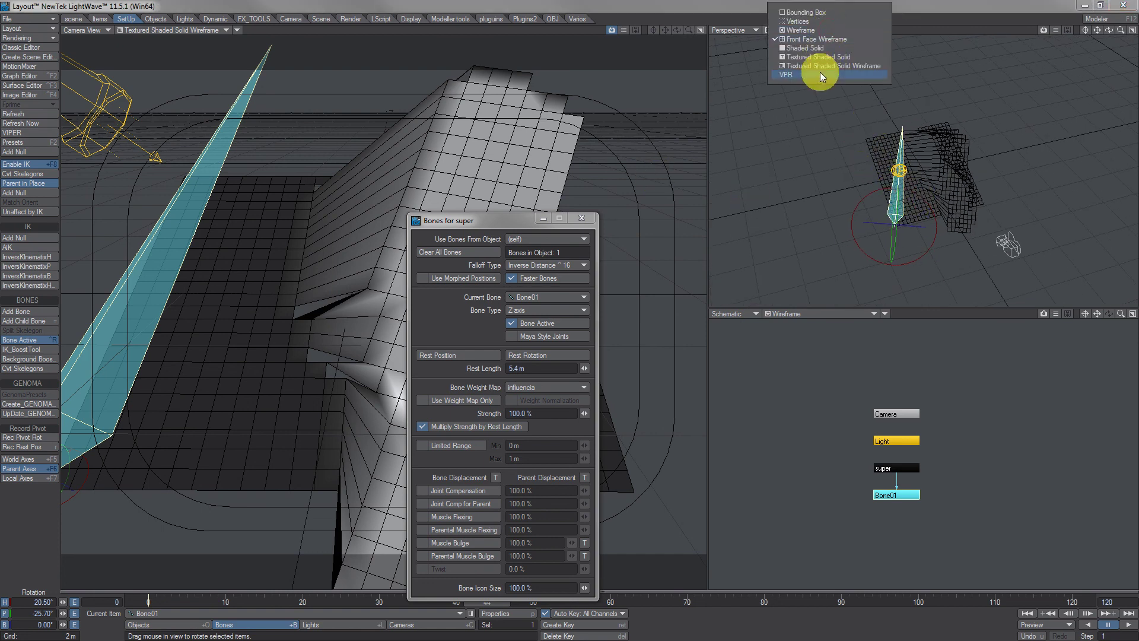
click(819, 72)
alt+drag(971, 199, 961, 221)
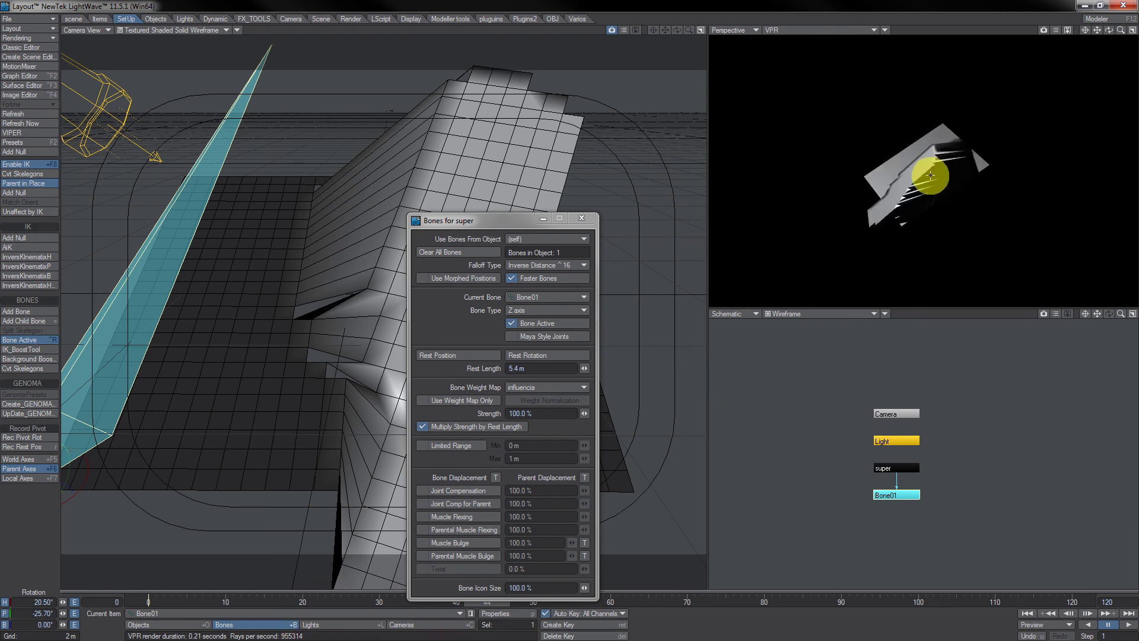
key(Escape)
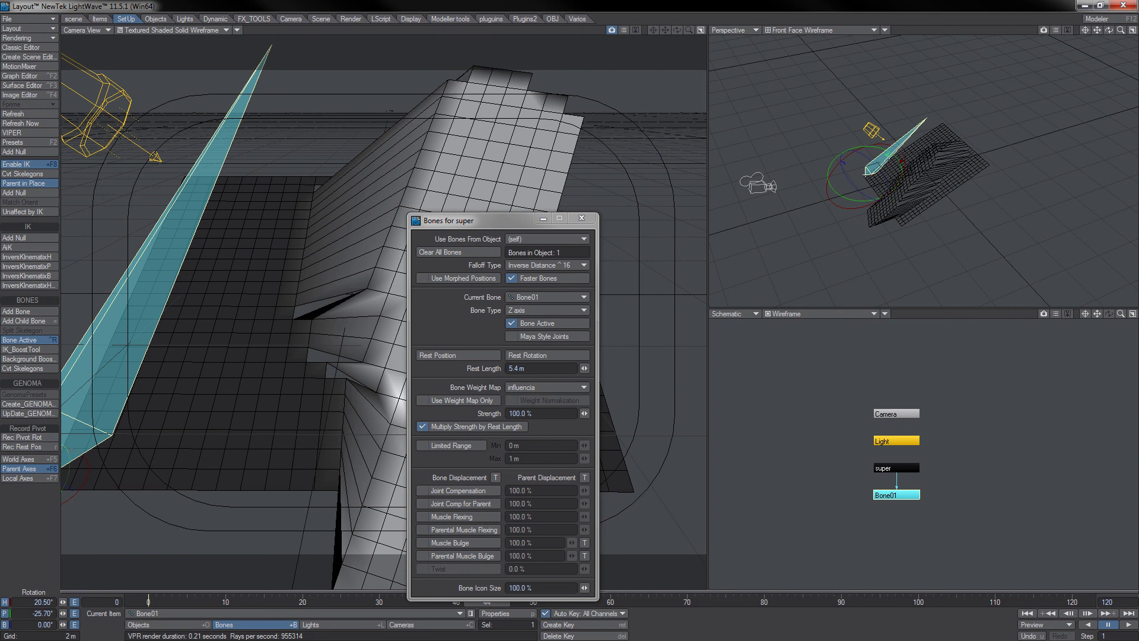
Switch to Modeler, drop the skelegon selection, and select a small and a larger patch of polygons between the skelegon and the painted weight area.
key(F12)
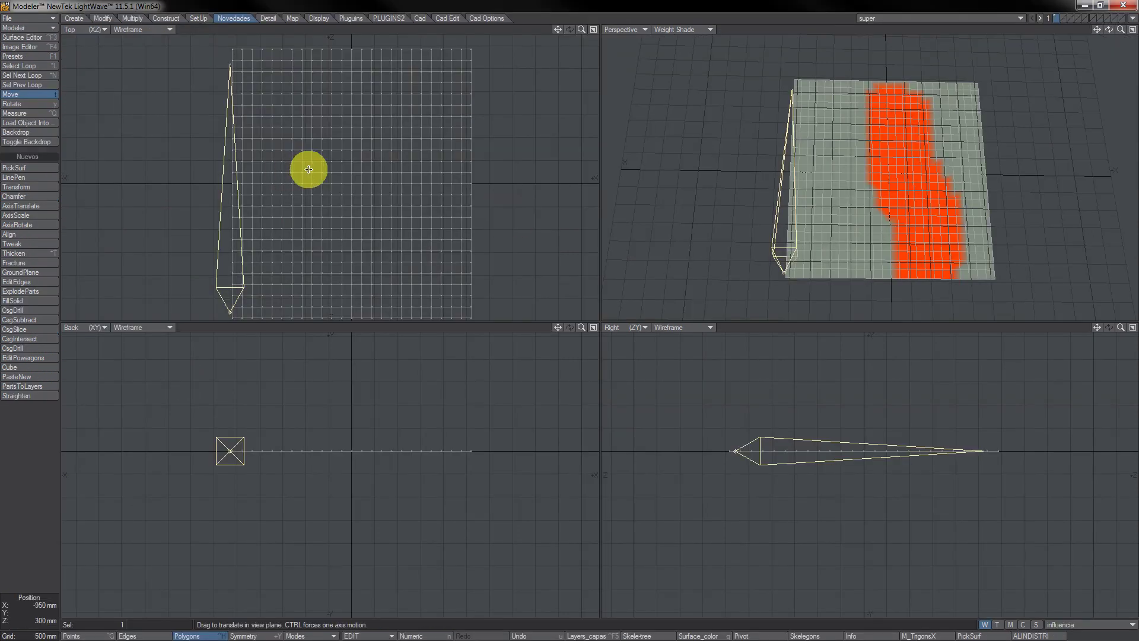
mouse_move(282, 93)
right_down()
mouse_move(252, 158)
mouse_move(246, 98)
right_up()
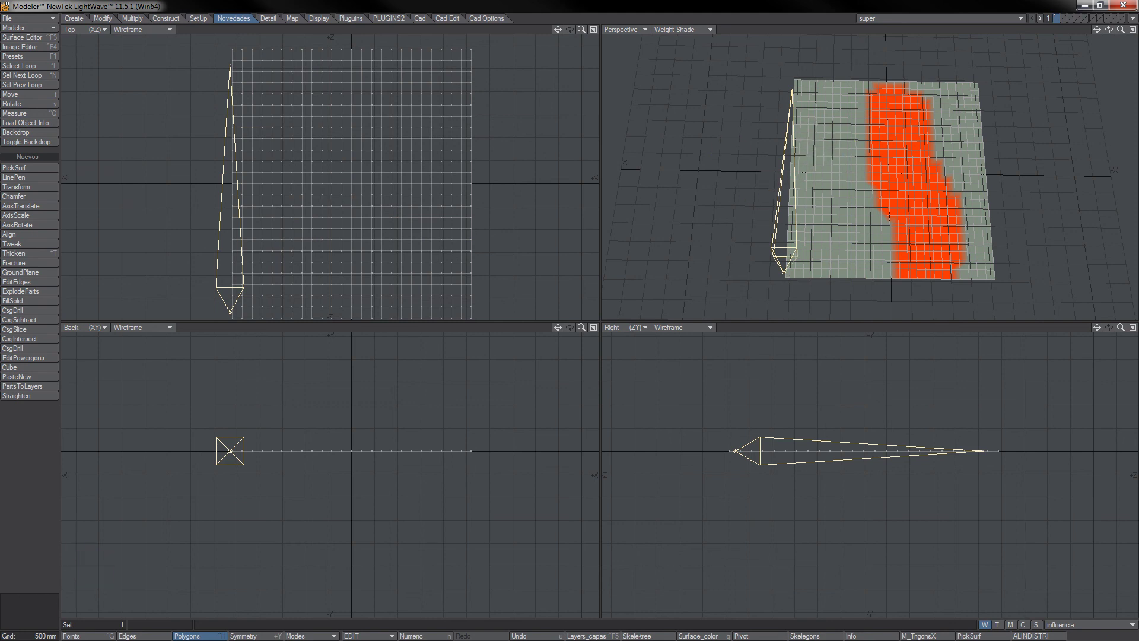
click(27, 593)
drag(282, 101, 267, 122)
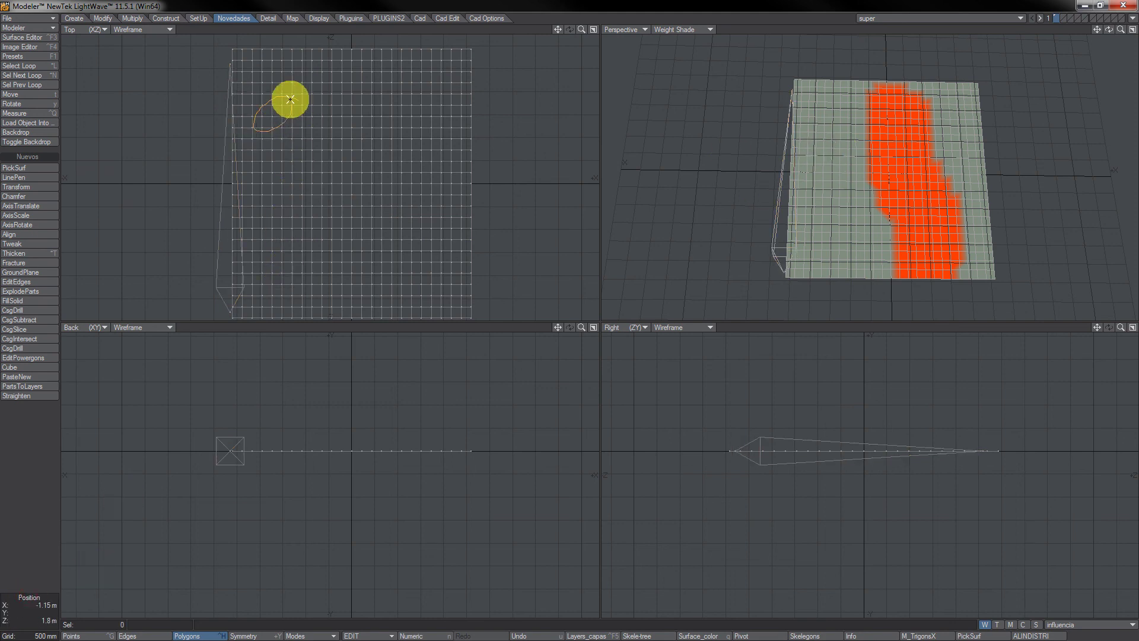
mouse_move(277, 226)
mouse_down()
mouse_move(275, 314)
mouse_move(325, 229)
mouse_move(274, 248)
mouse_up()
click(944, 636)
Add the selected polygons to the existing influencia weight map with an initial value of 100.0 %, and clear the polygon selection.
click(1053, 624)
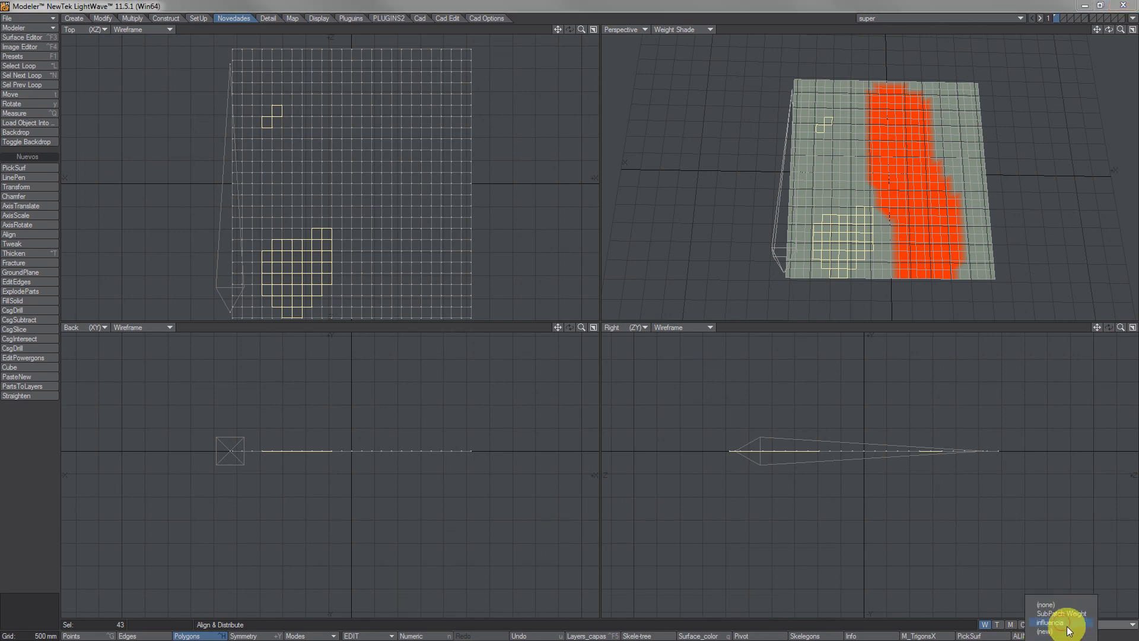
click(1066, 631)
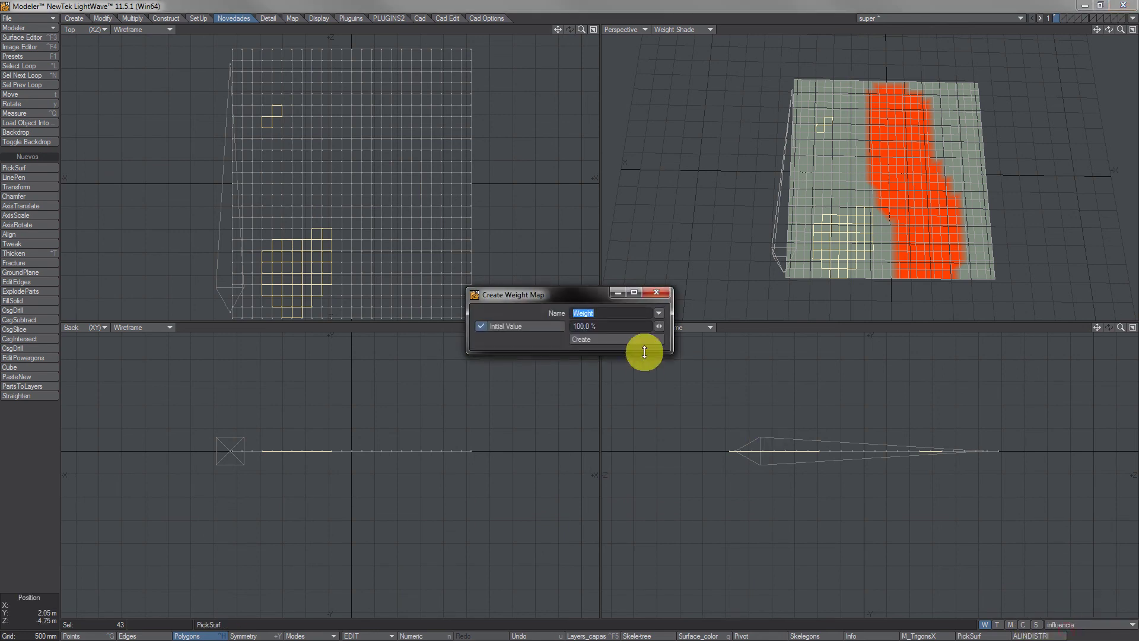
click(658, 313)
click(661, 319)
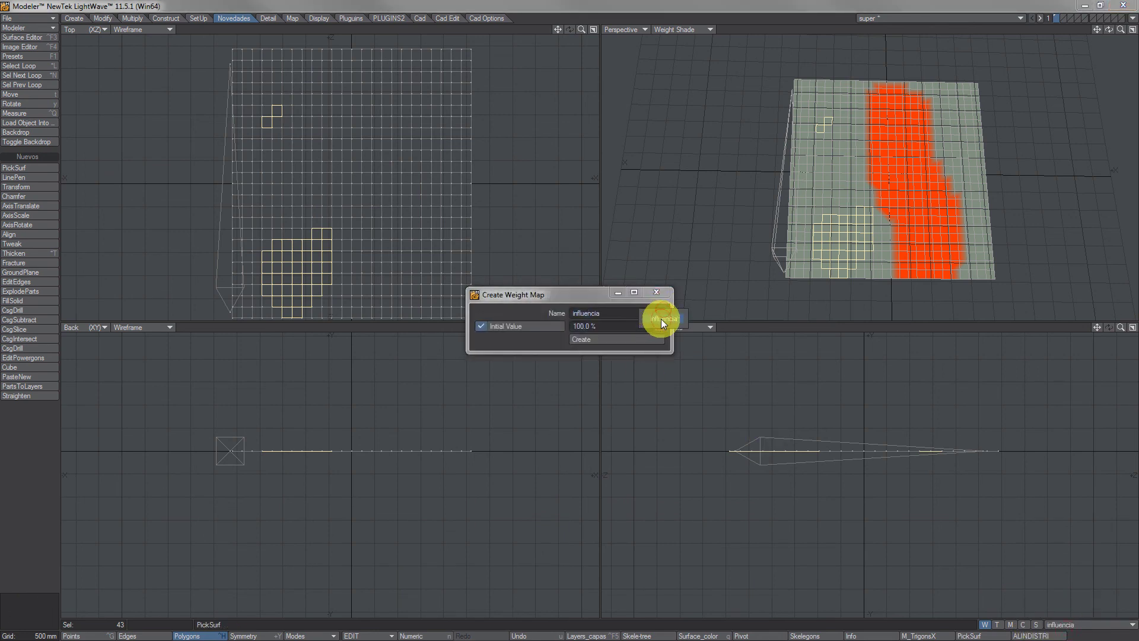
click(642, 334)
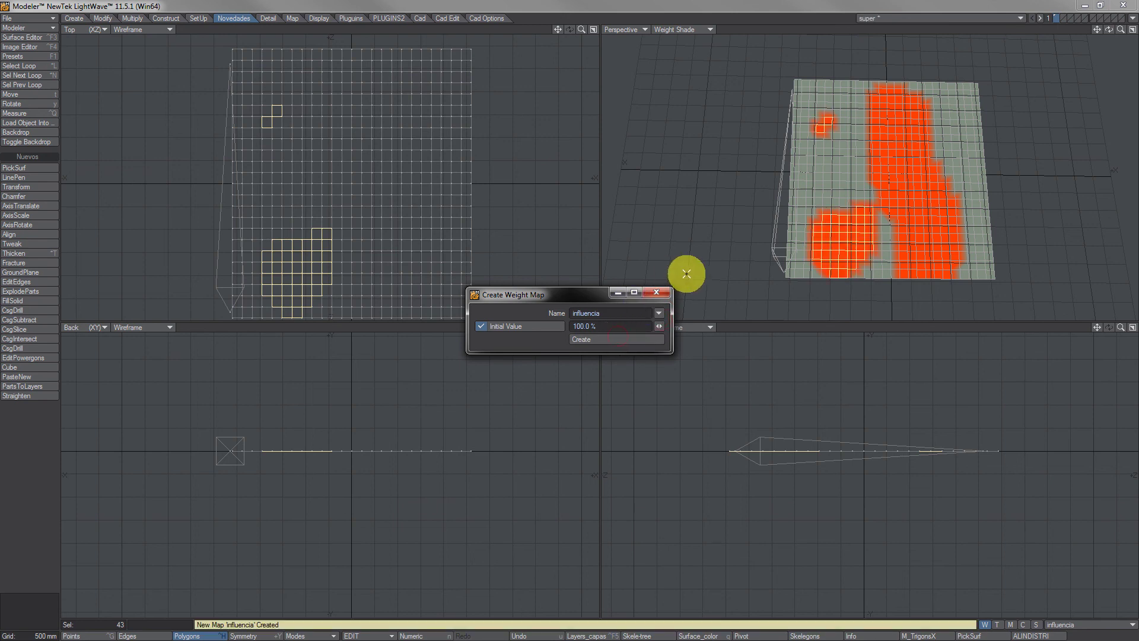
click(666, 292)
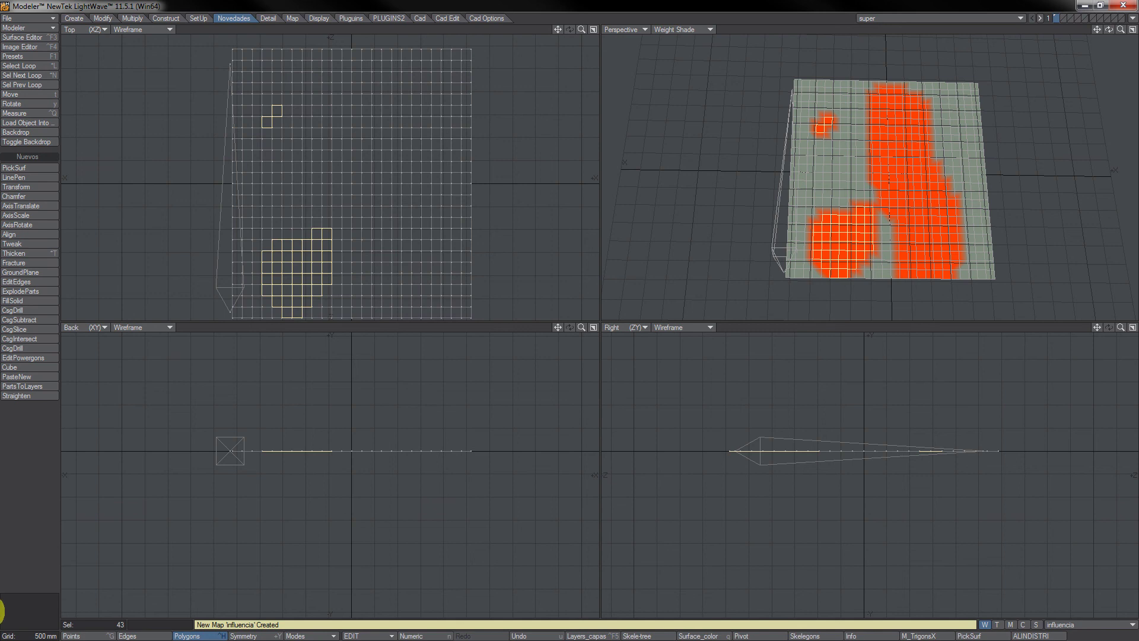
click(44, 605)
In Layout, set Bone01's weight map to (none) and rotate the bone to a heading of -0.60° and a pitch of 7.40°.
key(F12)
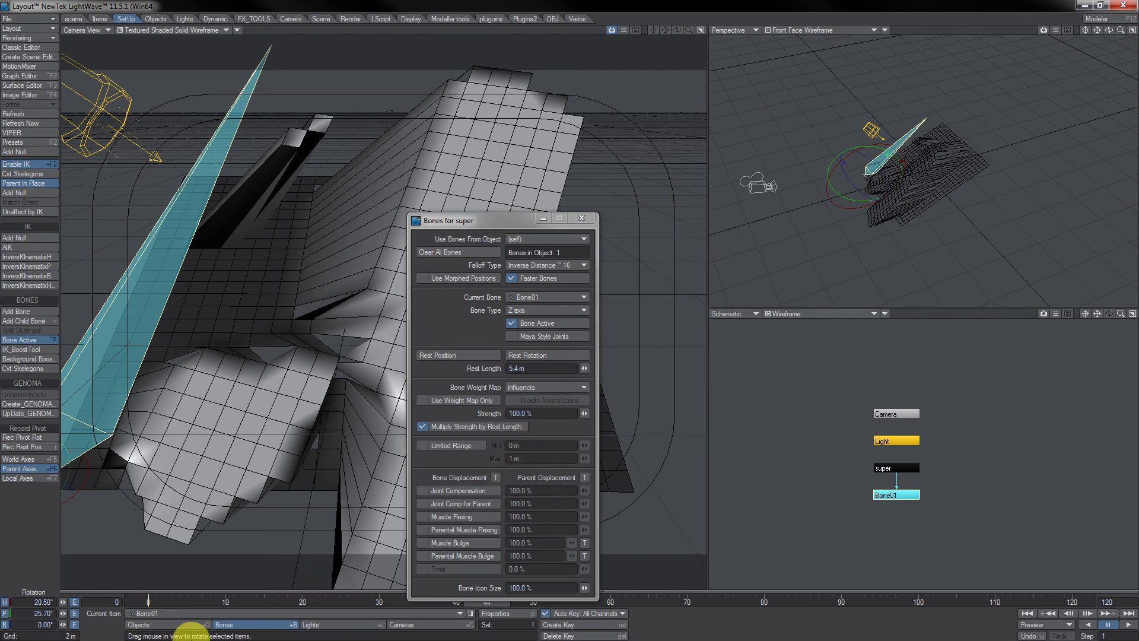
click(493, 612)
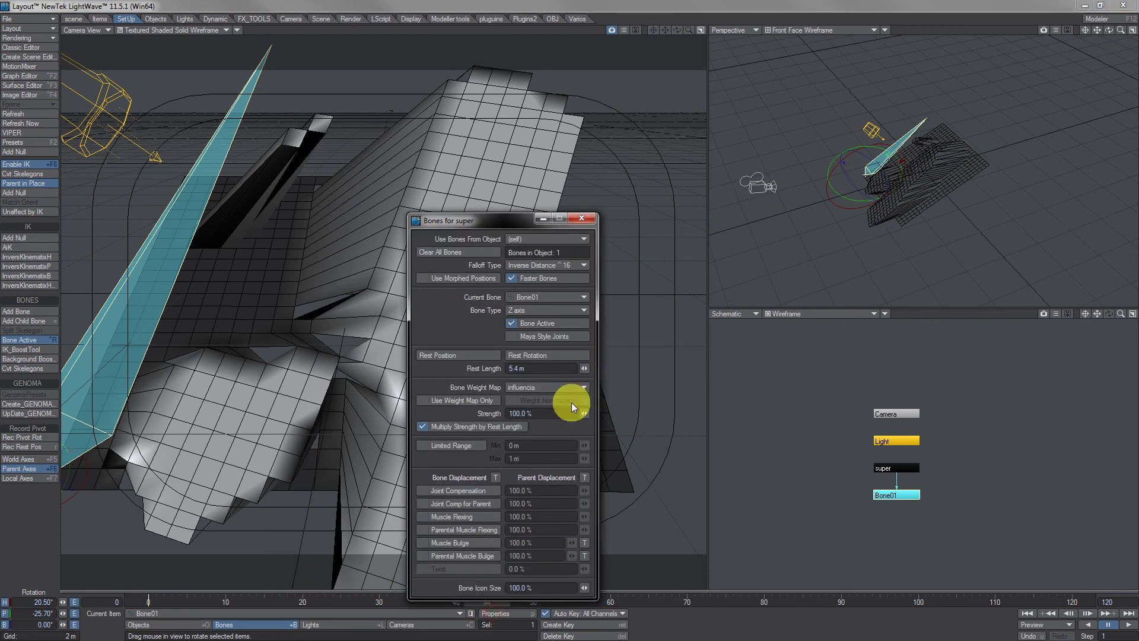
click(550, 390)
click(550, 378)
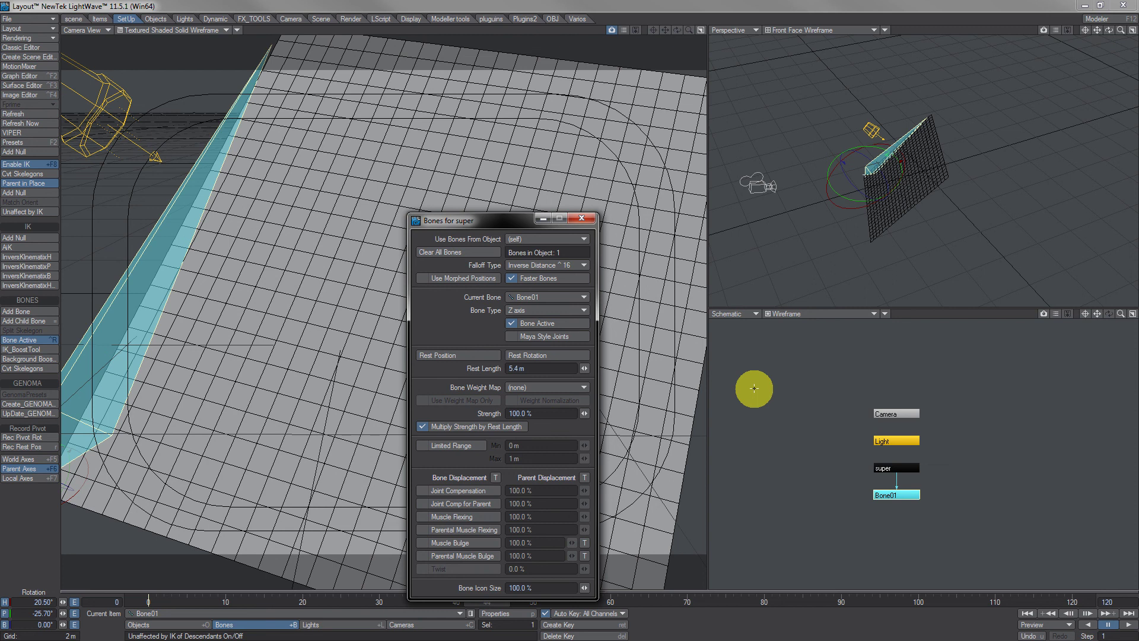
click(78, 475)
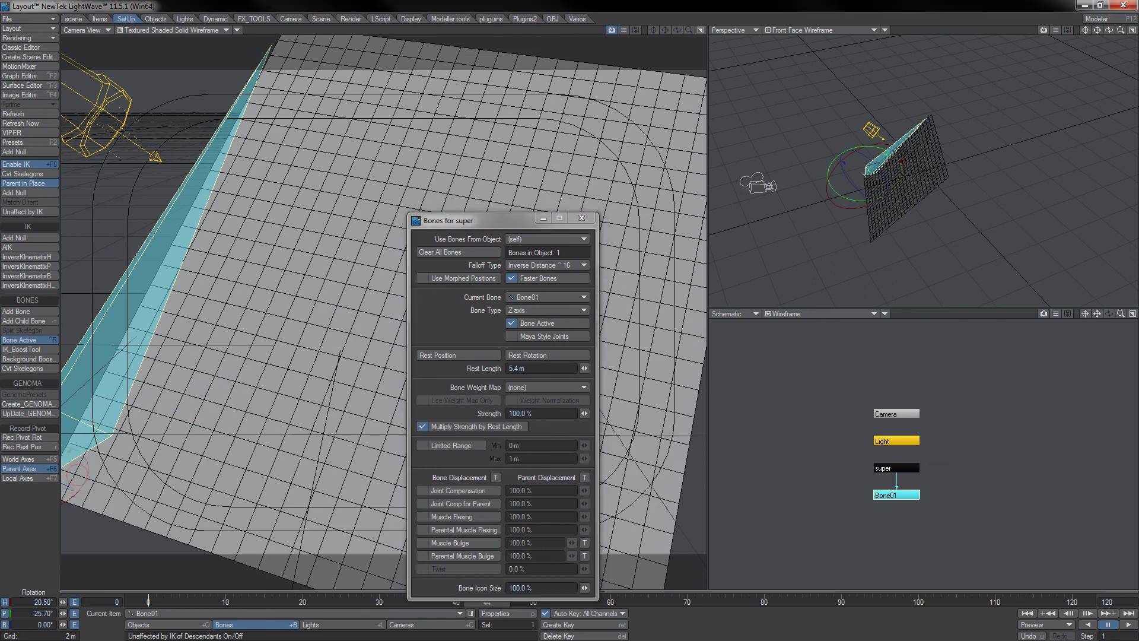
drag(78, 474, 97, 425)
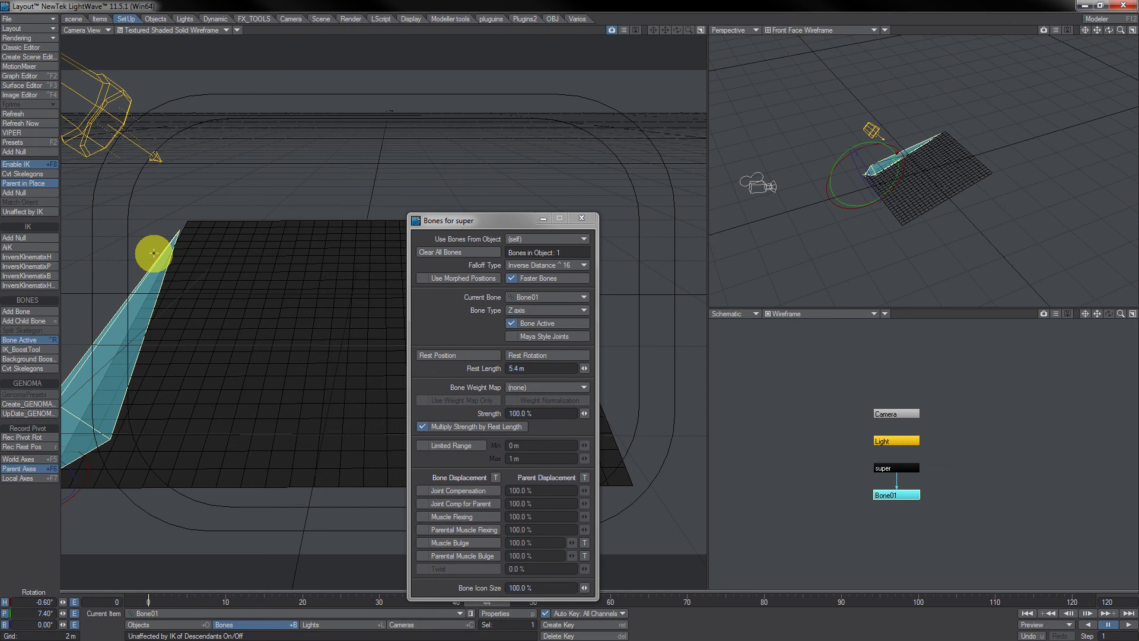
In Modeler, draw a chain of three skelegons across the plane, starting from the existing skelegon's tip.
key(F12)
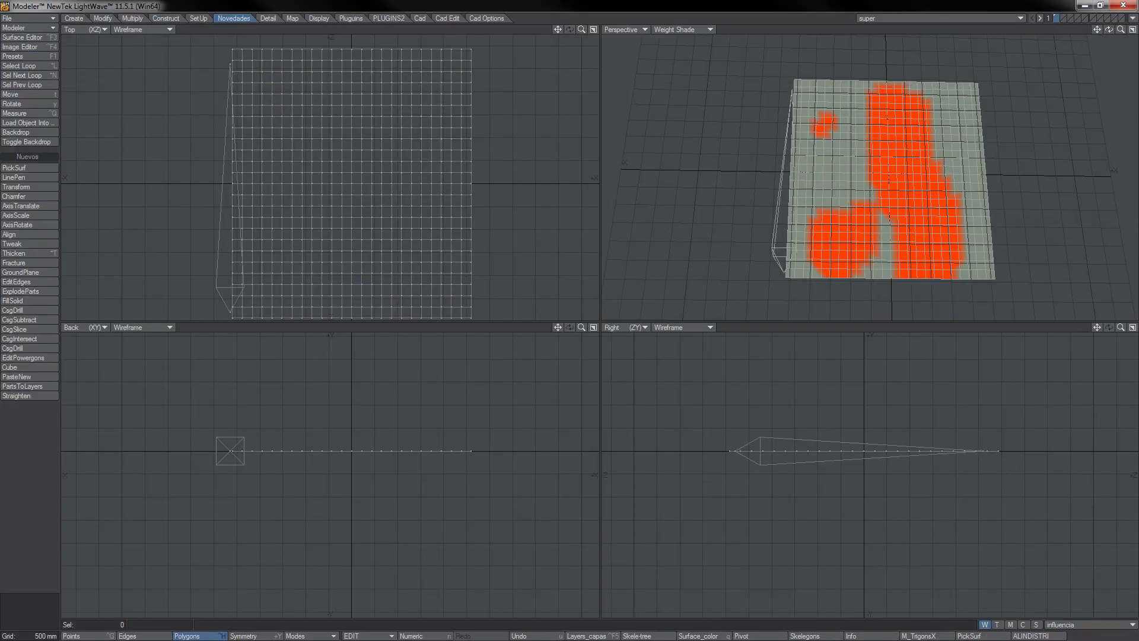
mouse_move(218, 265)
mouse_down()
mouse_move(208, 257)
mouse_move(232, 272)
mouse_up()
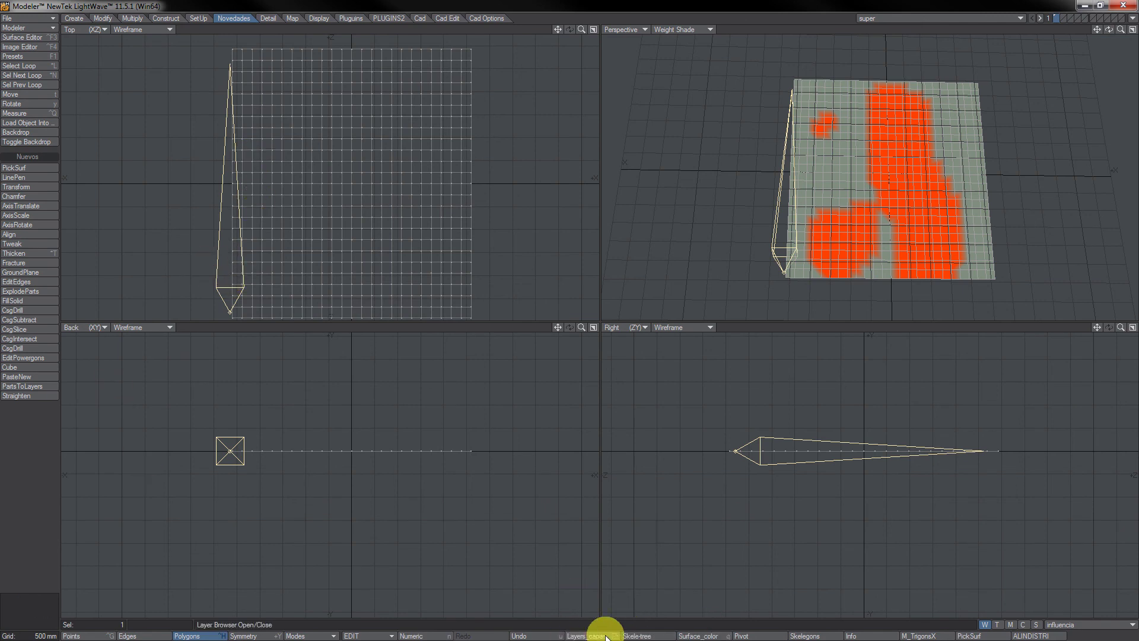
click(804, 635)
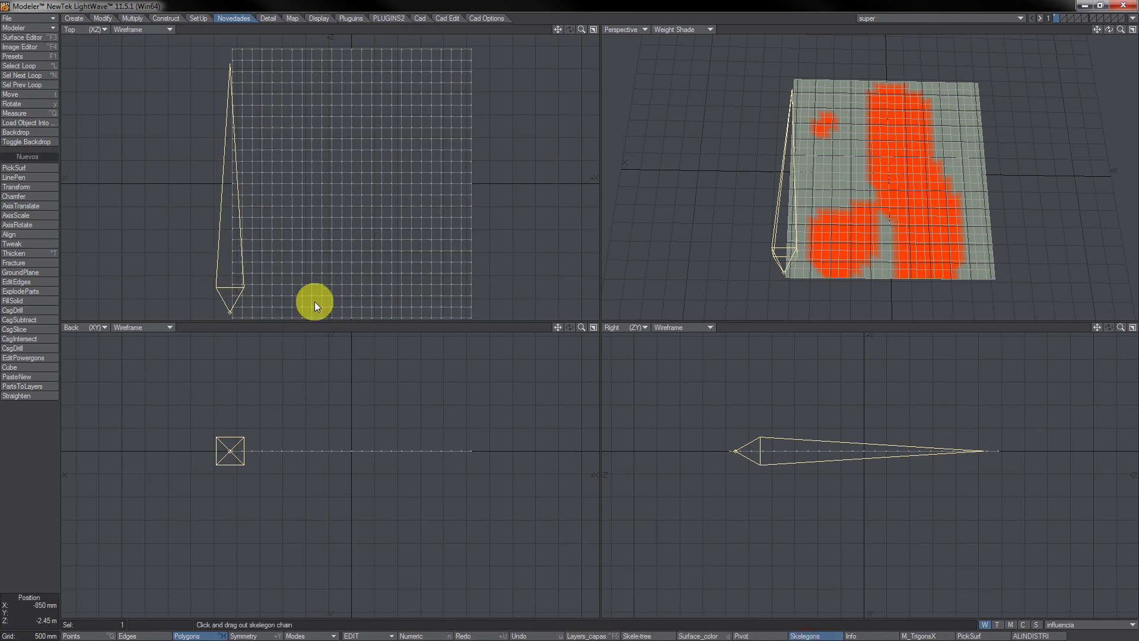
drag(230, 64, 286, 294)
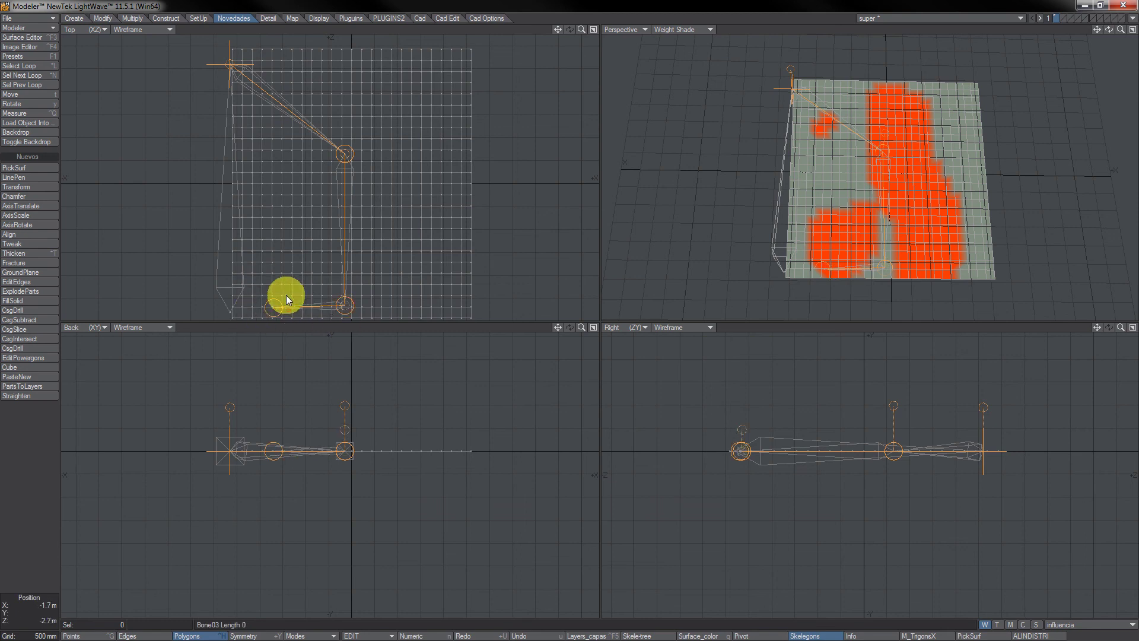
key(space)
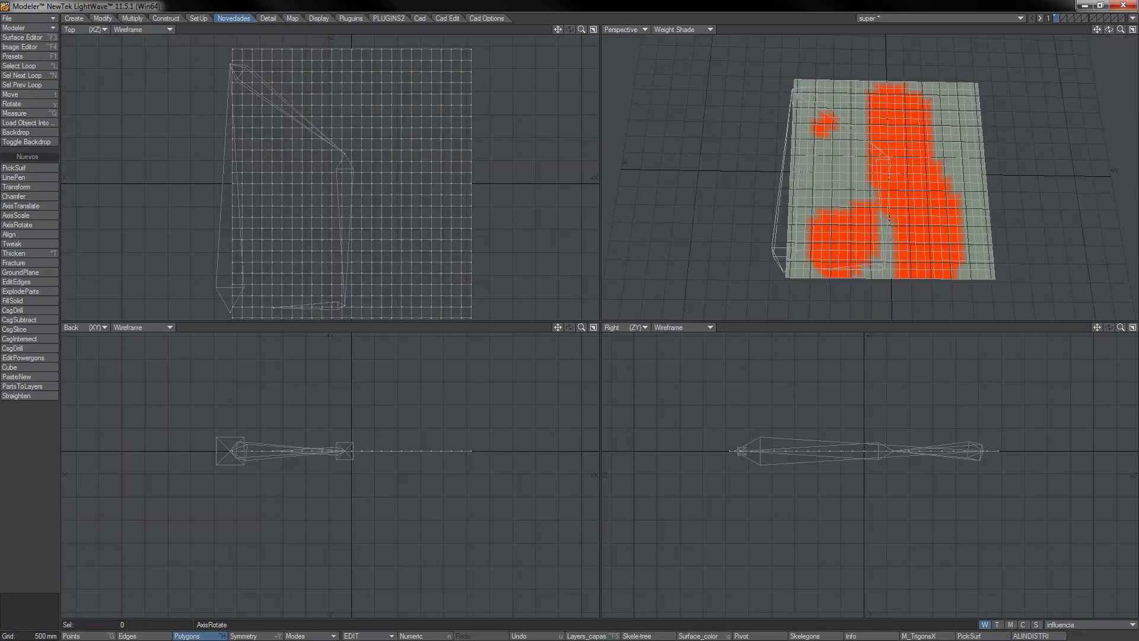
Return to Layout and clear the scene.
click(520, 464)
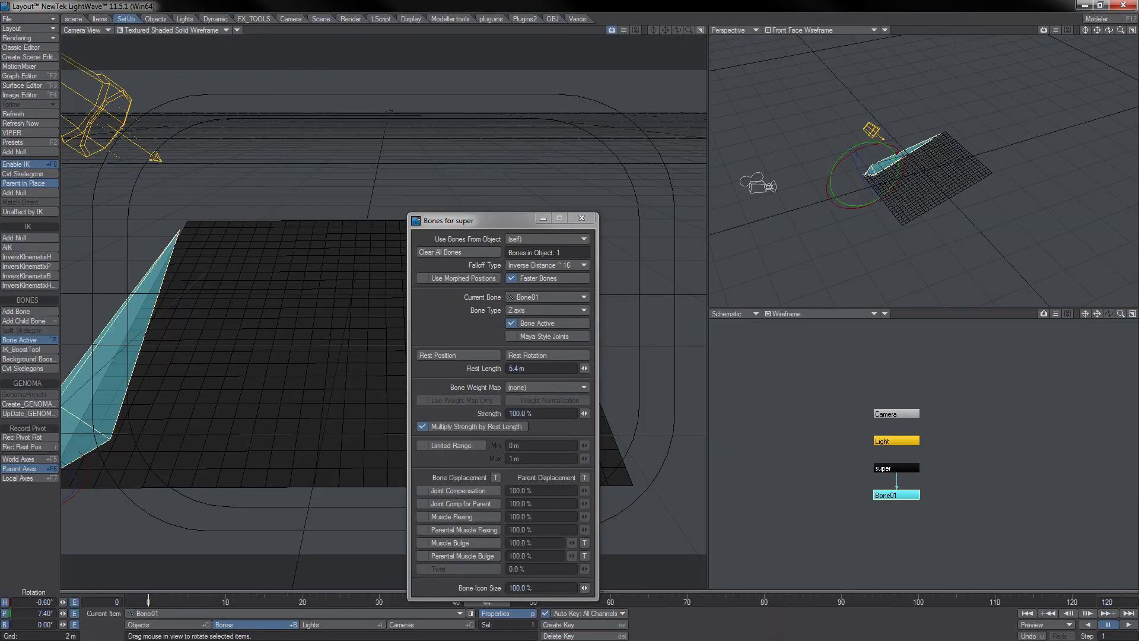
click(49, 20)
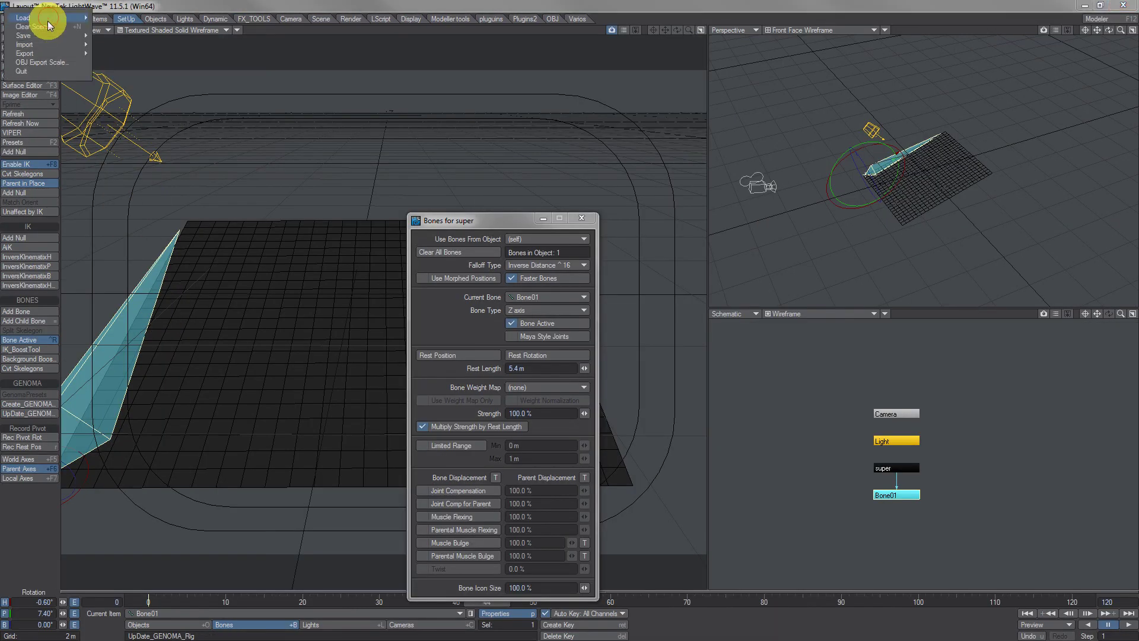
click(48, 28)
click(465, 381)
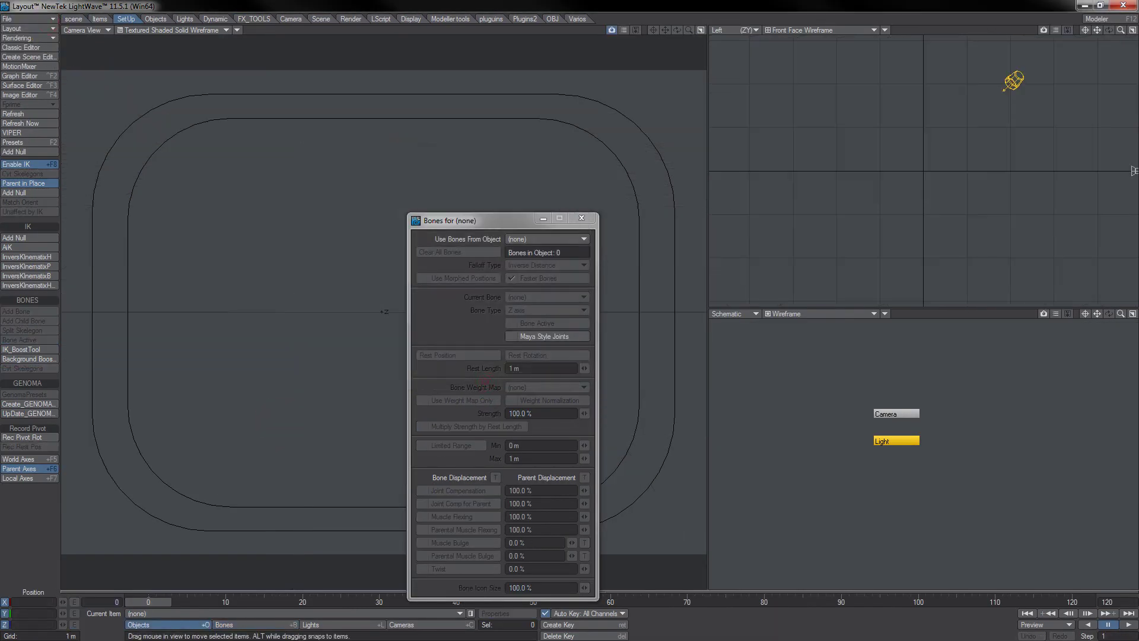
Send the super object from Modeler to Layout, convert its skelegons into bones, and close the bone properties.
key(F12)
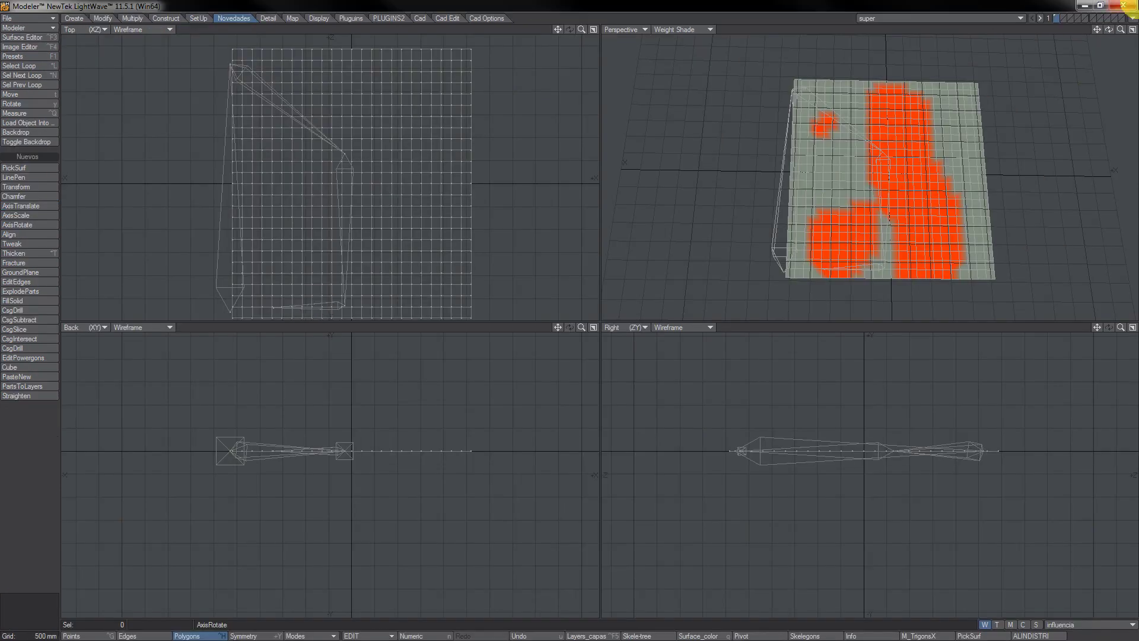
click(1132, 18)
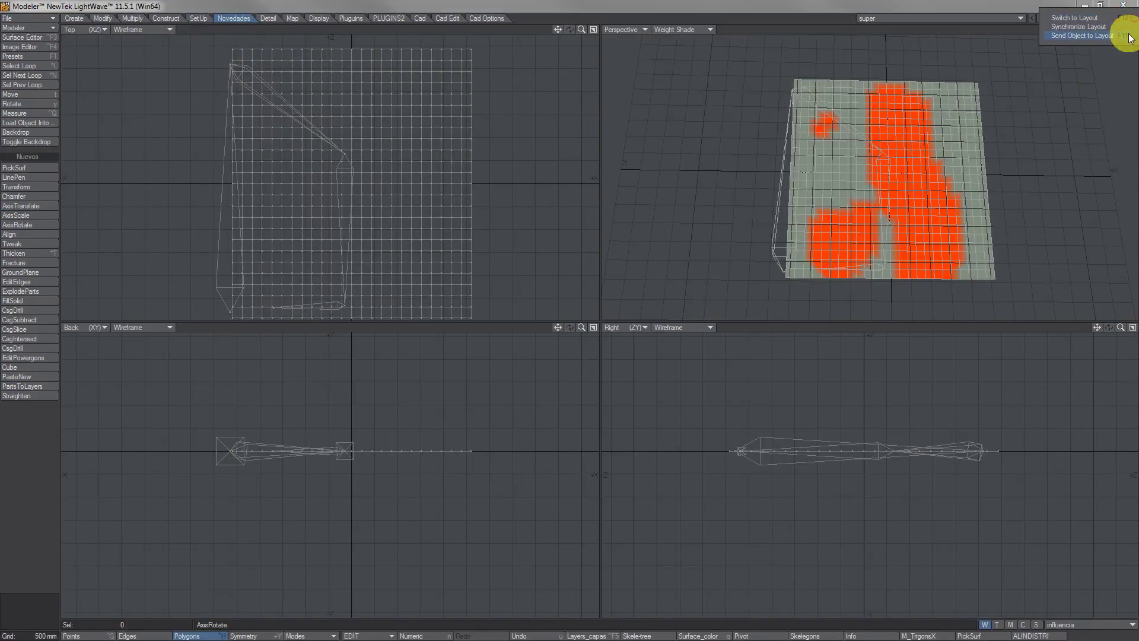
click(1092, 34)
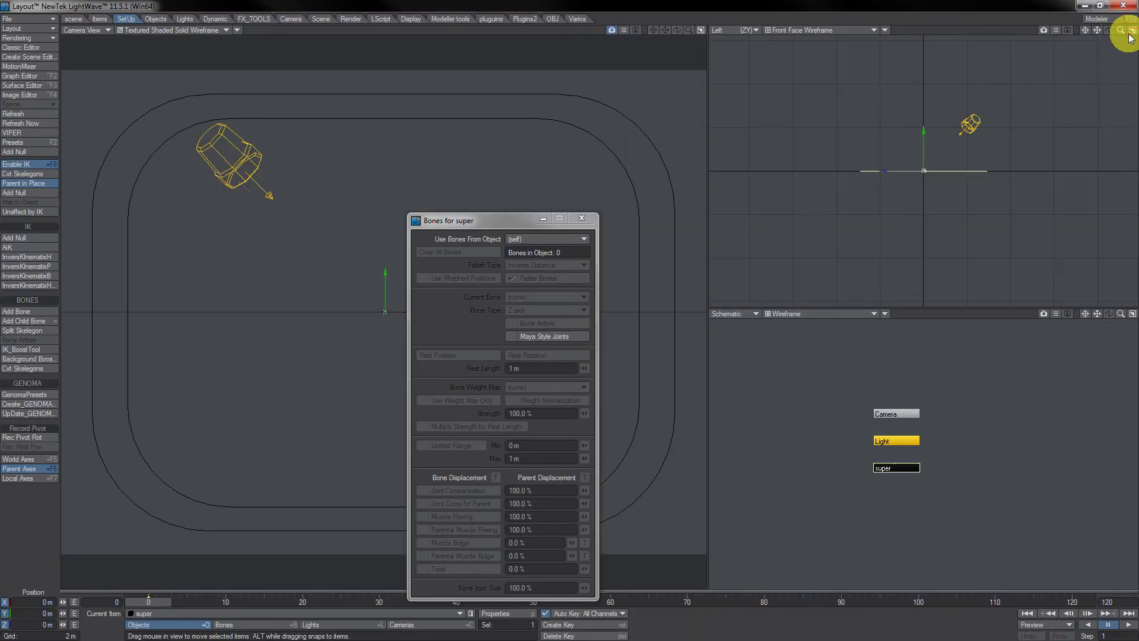
click(22, 368)
click(581, 217)
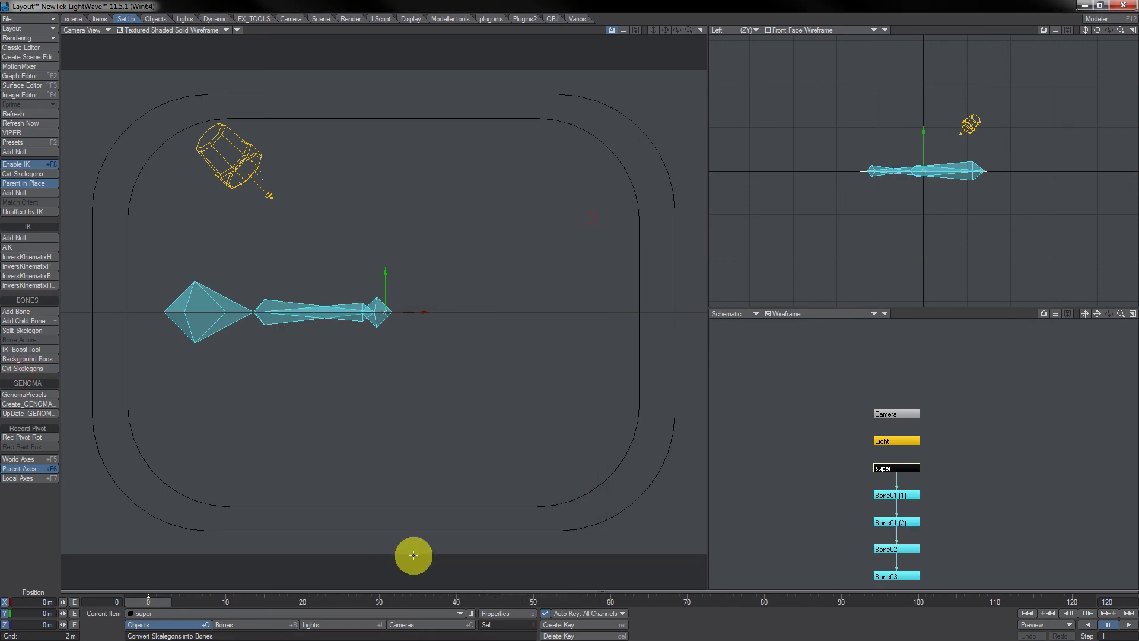
Raise the camera and tilt it down to frame the plane and its bones.
click(415, 625)
right_drag(449, 584, 449, 514)
key(y)
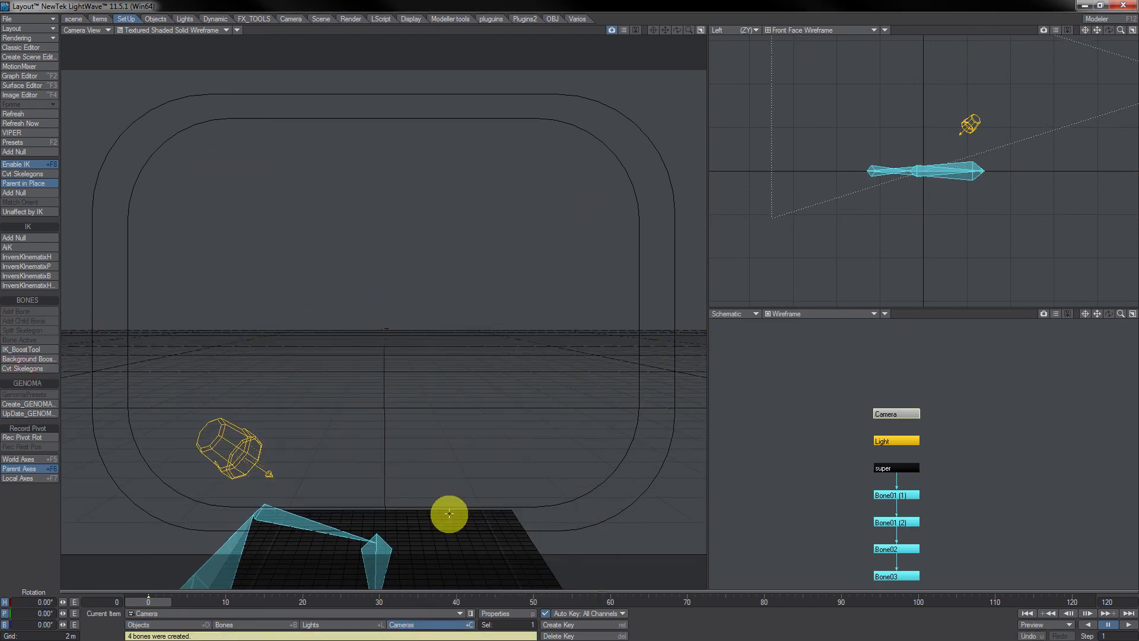
drag(414, 406, 409, 473)
Select Bone01 (1) of the super object and rotate it to heading 15.60°, pitch -29.70° and bank 8.40°.
click(246, 227)
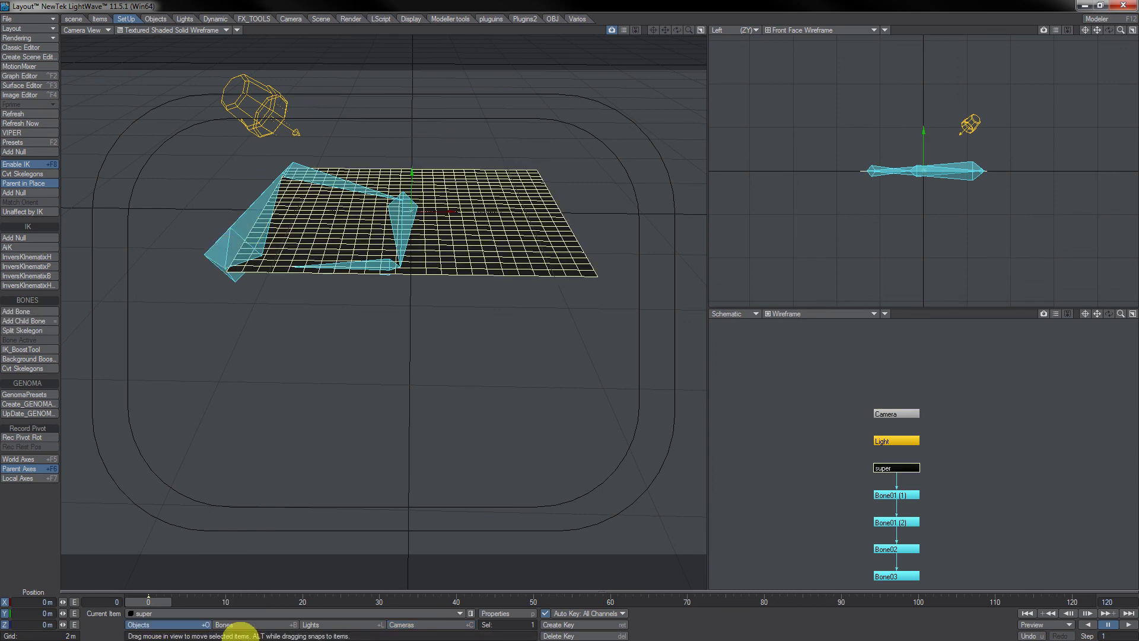
click(247, 625)
key(y)
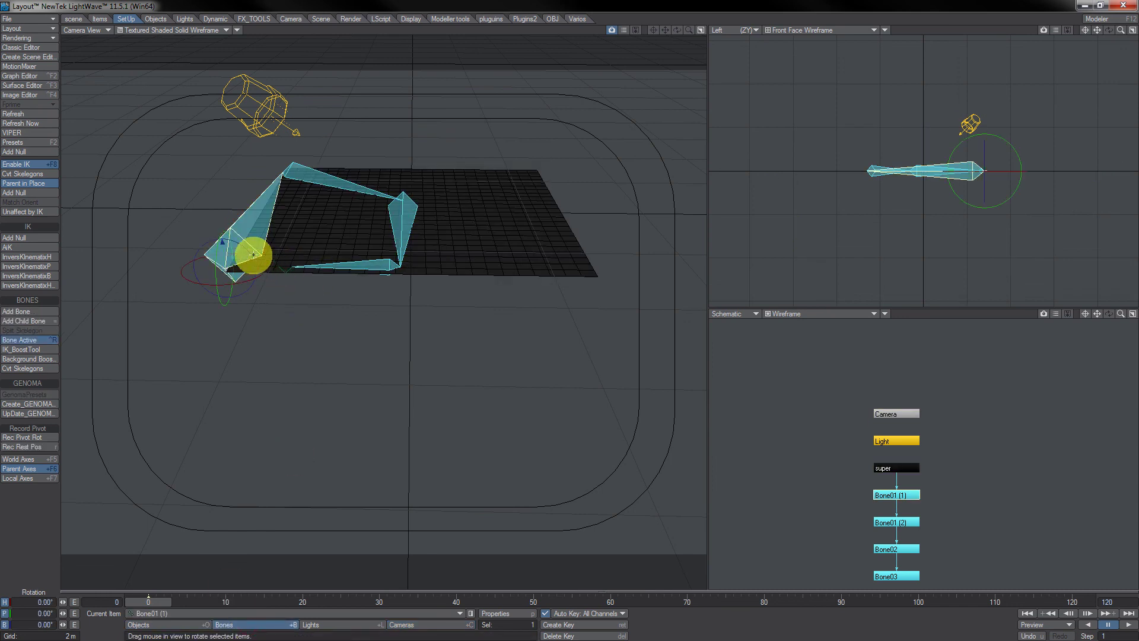
mouse_move(252, 255)
mouse_down()
mouse_move(259, 284)
mouse_move(255, 240)
mouse_move(254, 368)
mouse_move(256, 200)
mouse_move(257, 267)
mouse_move(259, 252)
mouse_up()
drag(406, 186, 457, 141)
drag(621, 136, 573, 178)
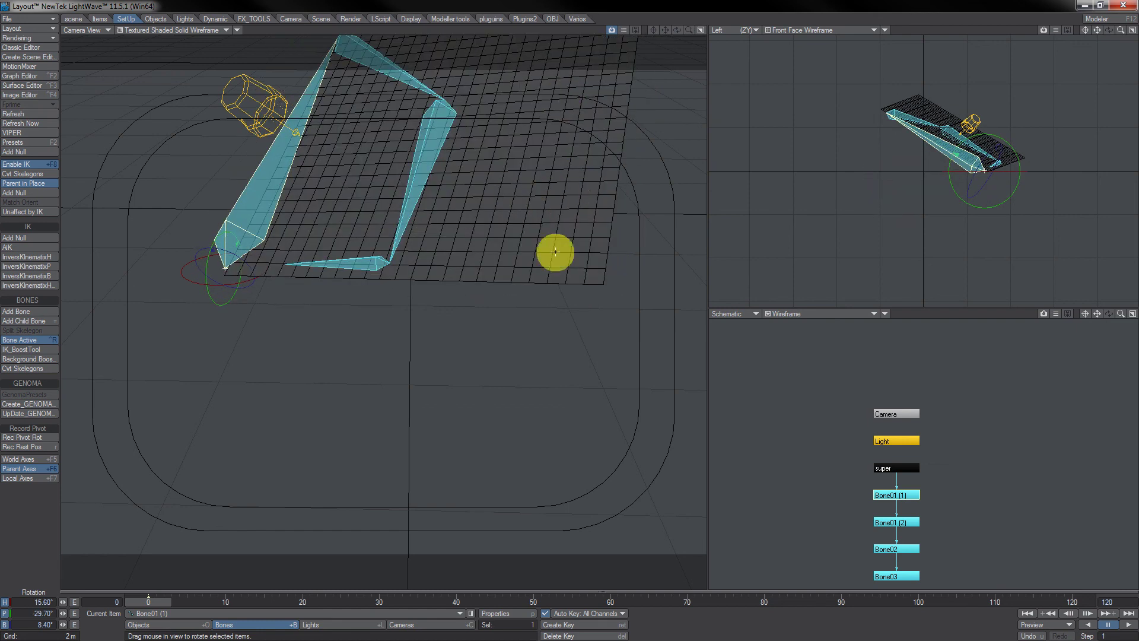
Rotate Bone01 (1) to heading 4.60°, pitch -5.60° and bank -3.80°.
click(585, 276)
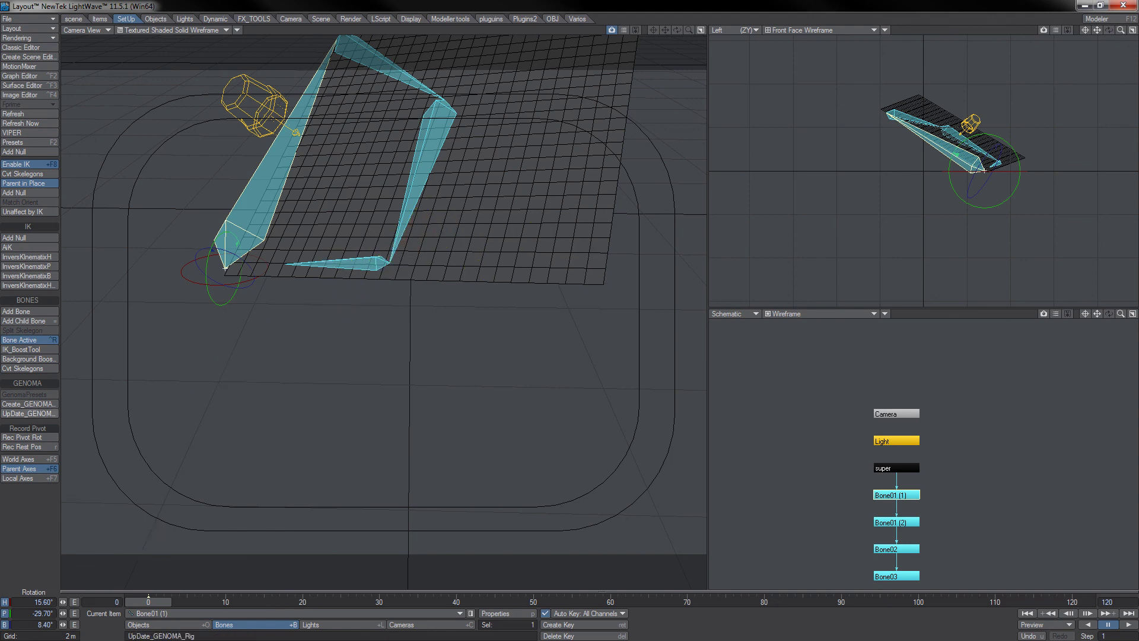
key(alt+Tab)
key(alt+Tab)
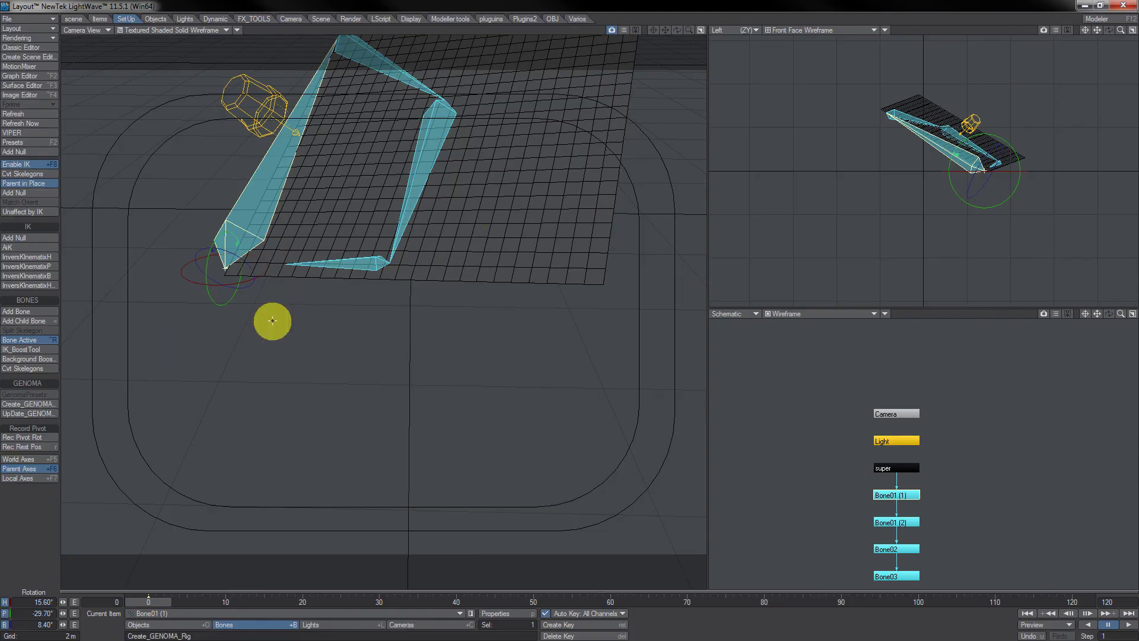
drag(252, 293, 258, 243)
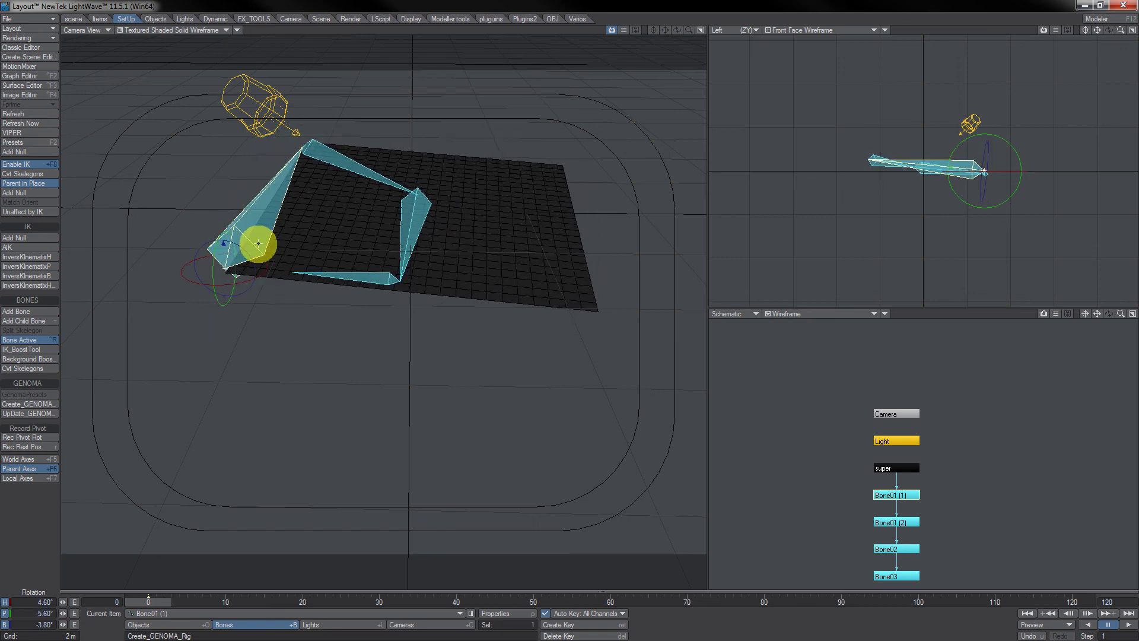